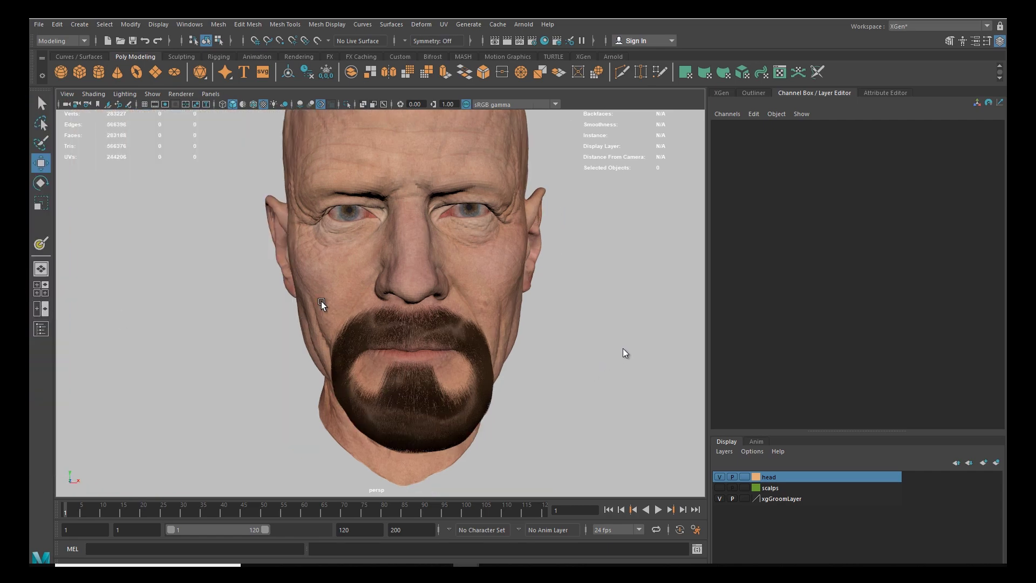
Step: Add a Clumping modifier to the beardFull_DES description
{"action": "left_click", "coordinate": [721, 93]}
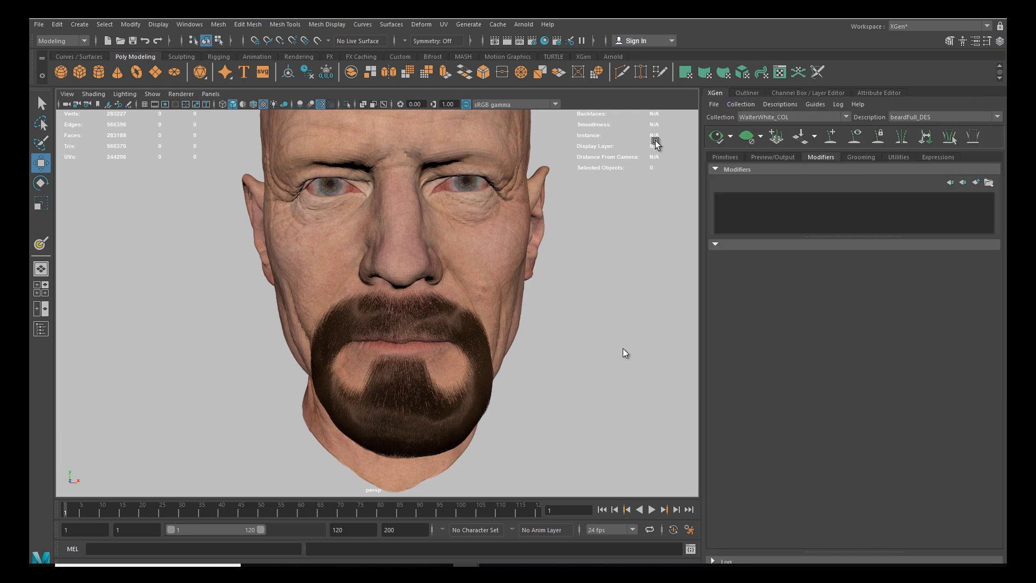
{"action": "left_click", "coordinate": [721, 157]}
{"action": "left_click_drag", "start_coordinate": [536, 326], "coordinate": [507, 310], "text": "alt"}
{"action": "left_click", "coordinate": [820, 157]}
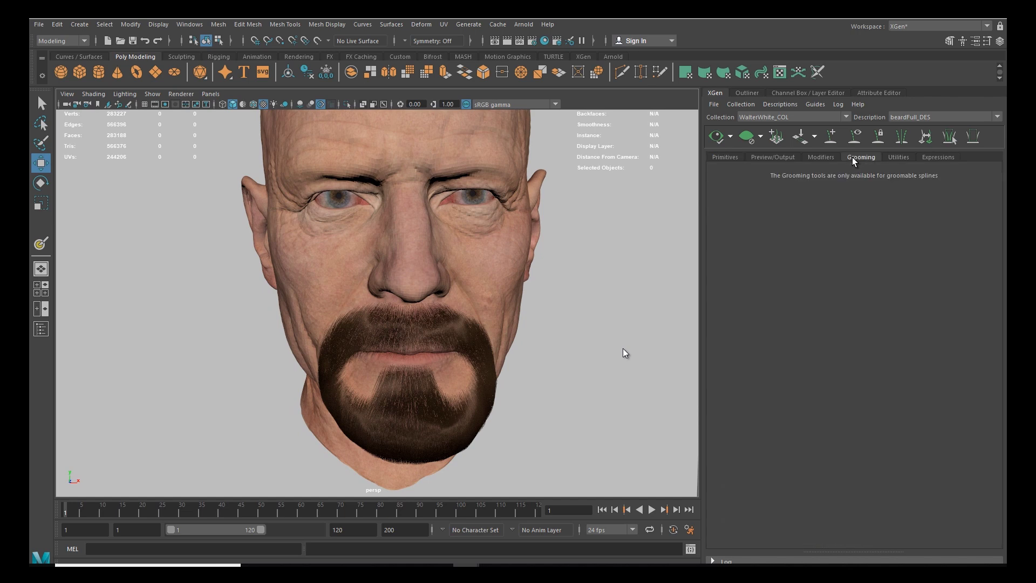
{"action": "left_click", "coordinate": [975, 183]}
{"action": "left_click", "coordinate": [812, 208]}
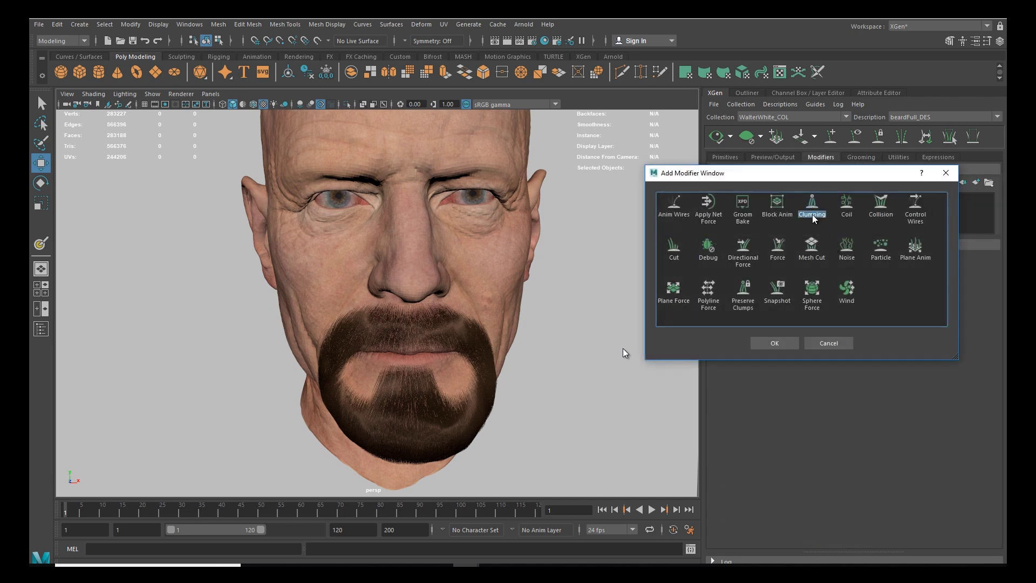
{"action": "left_click", "coordinate": [774, 343]}
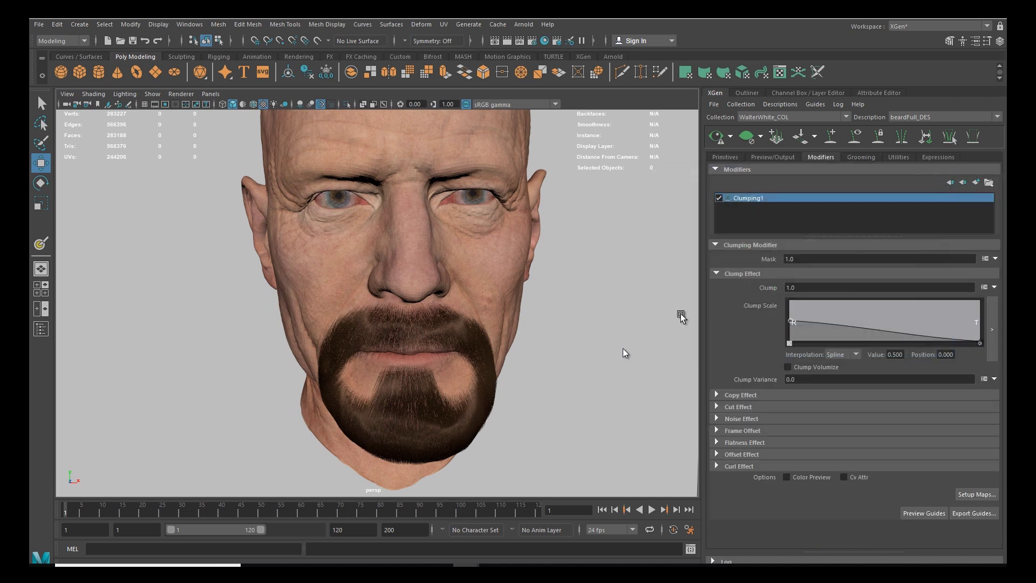
Step: Generate and save the clumping maps using the guides as clump points, and refresh the beard preview
{"action": "left_click", "coordinate": [984, 496]}
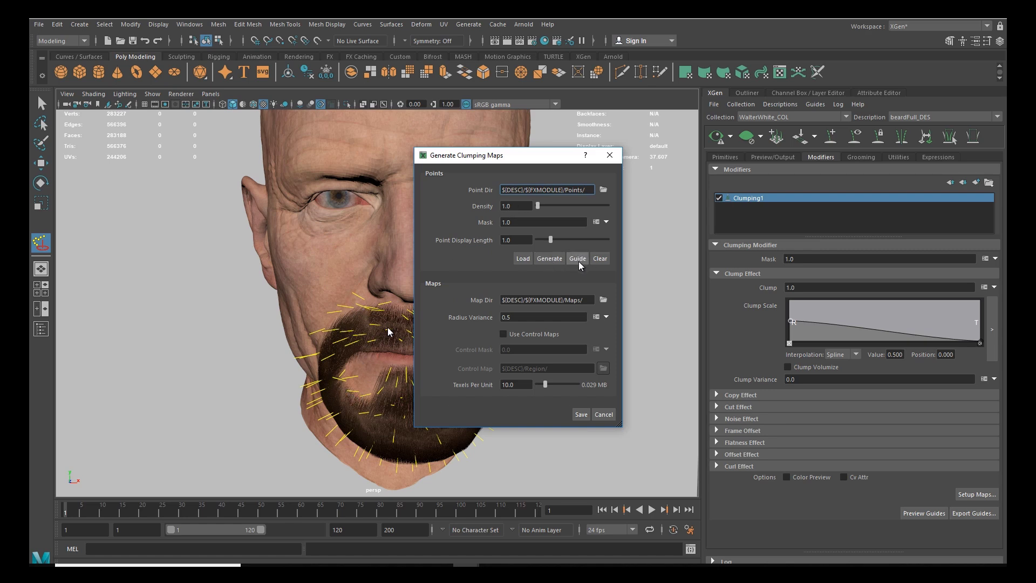
{"action": "left_click", "coordinate": [580, 414]}
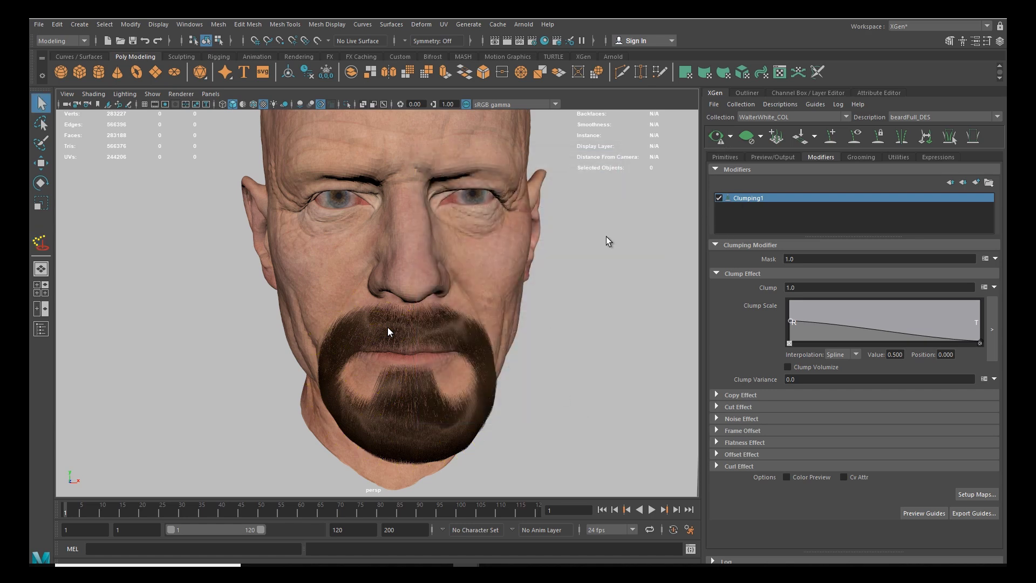
{"action": "left_click", "coordinate": [716, 136]}
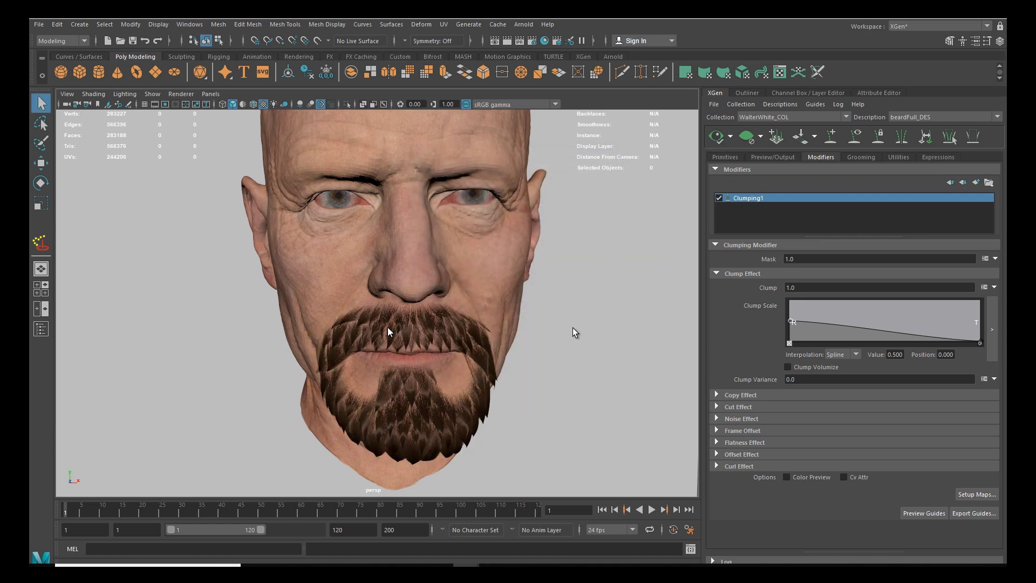
Step: Raise the tip end of the Clump Scale curve to about 0.145 and refresh the preview
{"action": "right_click_drag", "start_coordinate": [579, 318], "coordinate": [596, 399], "text": "alt"}
{"action": "middle_click_drag", "start_coordinate": [596, 399], "coordinate": [610, 348], "text": "alt"}
{"action": "left_click_drag", "start_coordinate": [980, 341], "coordinate": [981, 334]}
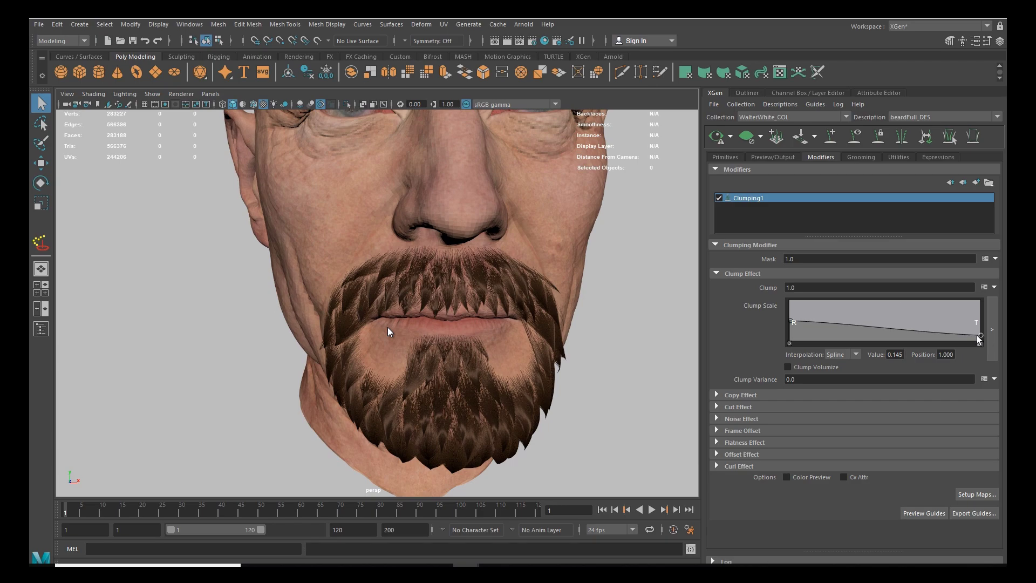
{"action": "left_click", "coordinate": [717, 137]}
Step: Examine the clumped beard and moustache up close from the front and several other angles
{"action": "right_click_drag", "start_coordinate": [599, 324], "coordinate": [432, 296], "text": "alt"}
{"action": "left_click_drag", "start_coordinate": [432, 296], "coordinate": [615, 318], "text": "alt"}
{"action": "right_click_drag", "start_coordinate": [615, 319], "coordinate": [637, 459], "text": "alt"}
{"action": "middle_click_drag", "start_coordinate": [636, 458], "coordinate": [560, 354], "text": "alt"}
{"action": "left_click_drag", "start_coordinate": [561, 358], "coordinate": [432, 314], "text": "alt"}
{"action": "middle_click_drag", "start_coordinate": [432, 315], "coordinate": [552, 374], "text": "alt"}
{"action": "right_click_drag", "start_coordinate": [552, 374], "coordinate": [356, 313], "text": "alt"}
{"action": "left_click_drag", "start_coordinate": [356, 313], "coordinate": [545, 306], "text": "alt"}
{"action": "middle_click_drag", "start_coordinate": [545, 305], "coordinate": [508, 371], "text": "alt"}
{"action": "right_click_drag", "start_coordinate": [543, 335], "coordinate": [607, 399], "text": "alt"}
{"action": "left_click_drag", "start_coordinate": [607, 399], "coordinate": [638, 416], "text": "alt"}
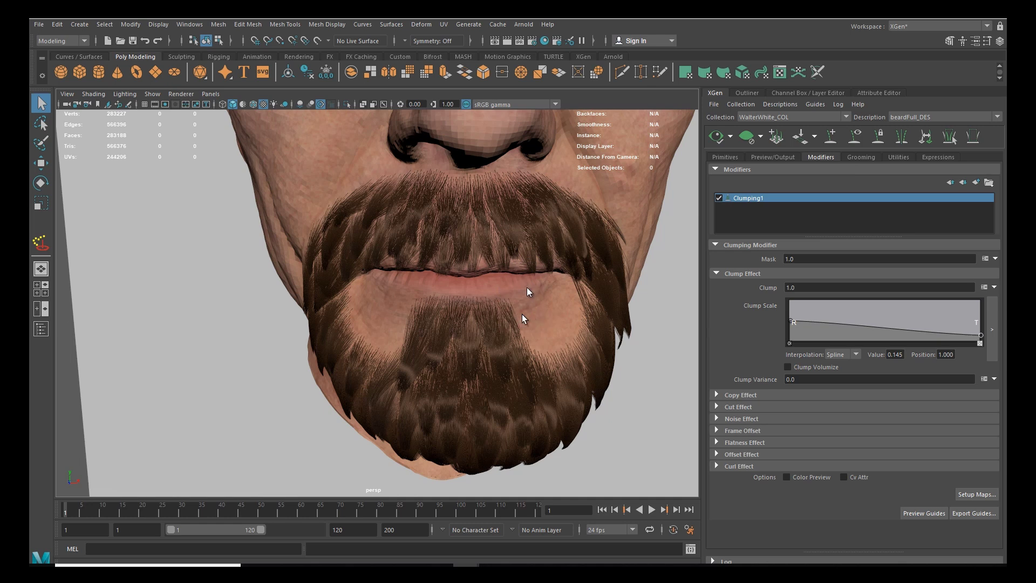
Step: Lower the tip end of the Clump Scale curve to about 0.132 and check the beard clumps
{"action": "left_click_drag", "start_coordinate": [527, 287], "coordinate": [551, 276], "text": "alt"}
{"action": "left_click_drag", "start_coordinate": [980, 335], "coordinate": [980, 337]}
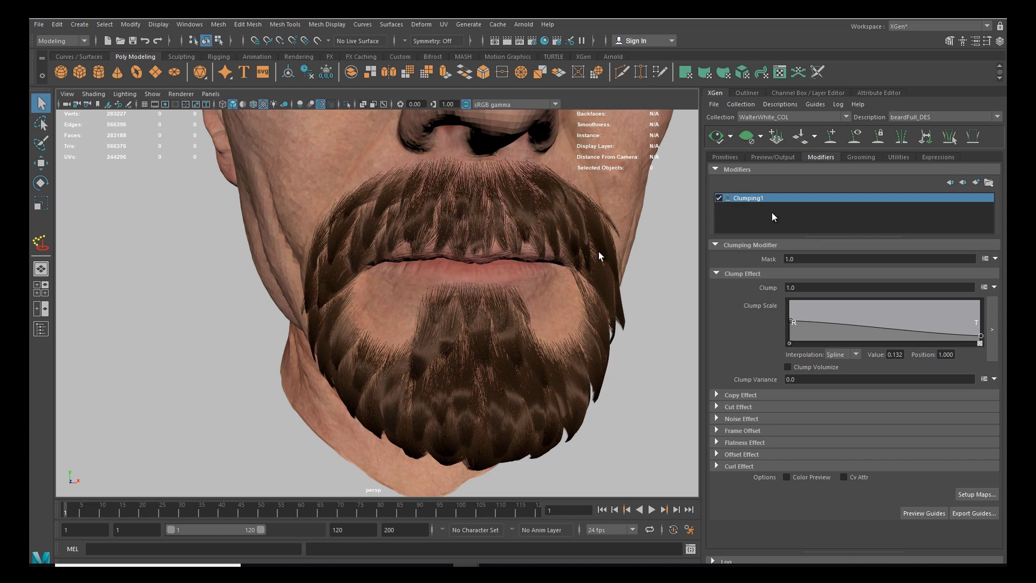
{"action": "scroll", "coordinate": [522, 326], "scroll_direction": "down", "scroll_amount": 3}
{"action": "mouse_move", "coordinate": [522, 325]}
{"action": "left_mouse_down", "text": "alt"}
{"action": "mouse_move", "coordinate": [597, 324]}
{"action": "mouse_move", "coordinate": [541, 325]}
{"action": "left_mouse_up", "text": "alt"}
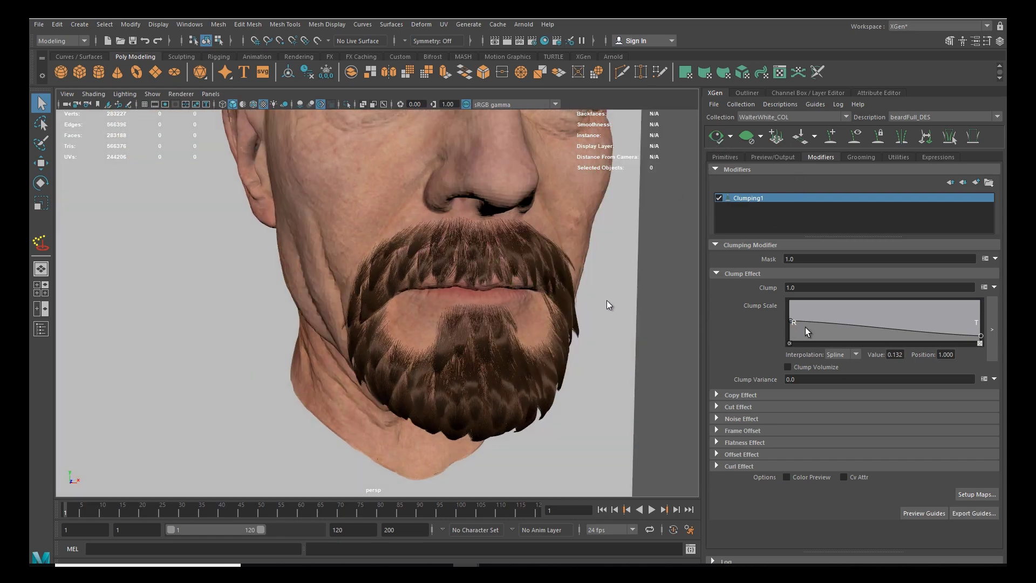
{"action": "scroll", "coordinate": [509, 347], "scroll_direction": "up", "scroll_amount": 5}
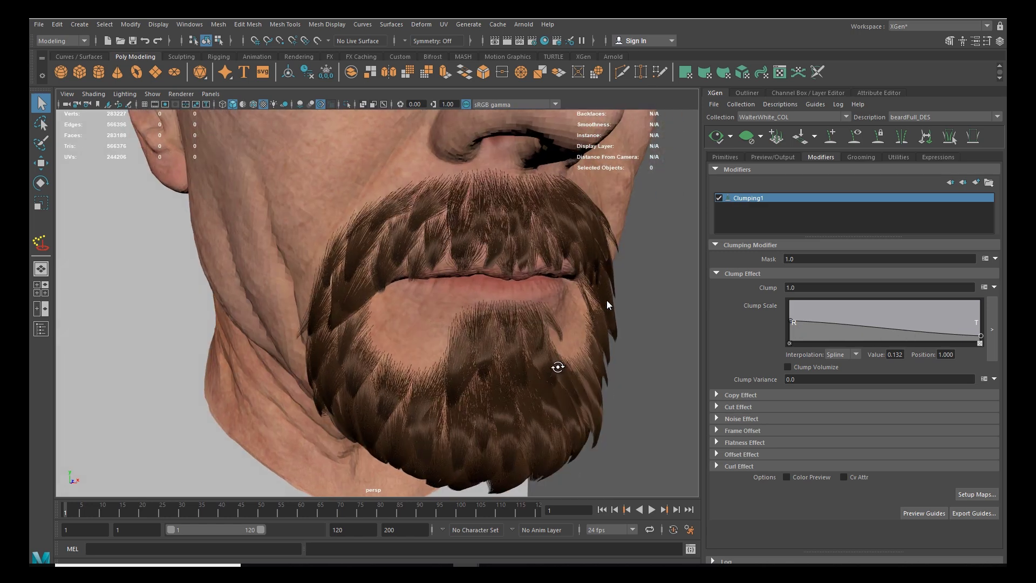
Step: Try Clump strengths of .5 and .8, refreshing the preview after each
{"action": "double_click", "coordinate": [804, 287]}
{"action": "type", "text": ".5"}
{"action": "key", "text": "Return"}
{"action": "left_click", "coordinate": [717, 137]}
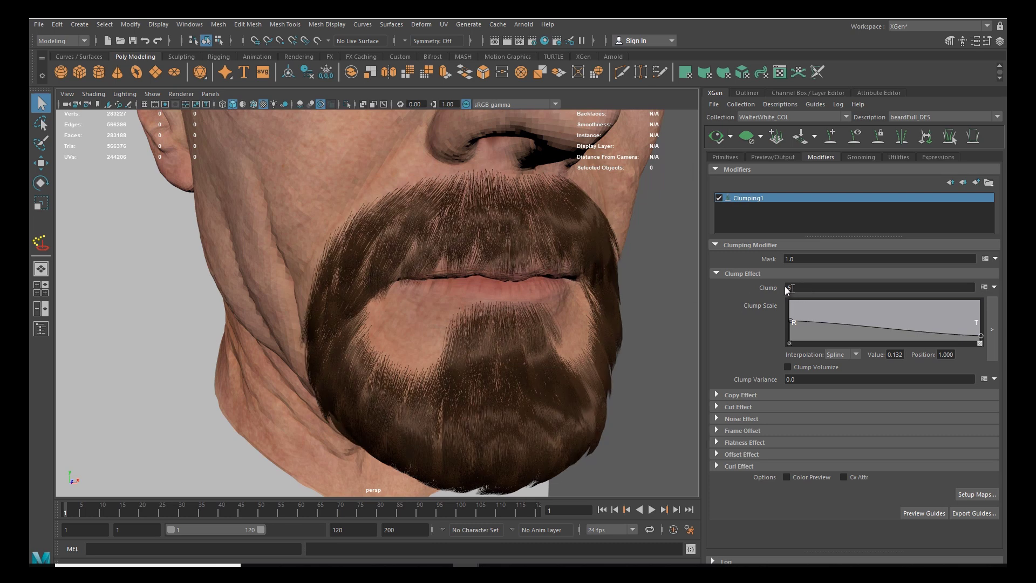
{"action": "left_click_drag", "start_coordinate": [793, 288], "coordinate": [723, 298]}
{"action": "type", "text": ".8"}
{"action": "key", "text": "Return"}
{"action": "left_click", "coordinate": [723, 139]}
{"action": "left_click_drag", "start_coordinate": [502, 286], "coordinate": [561, 346], "text": "alt"}
Step: Set the Clump strength to .7 and inspect the beard
{"action": "left_click_drag", "start_coordinate": [795, 287], "coordinate": [740, 293]}
{"action": "type", "text": ".7"}
{"action": "key", "text": "Return"}
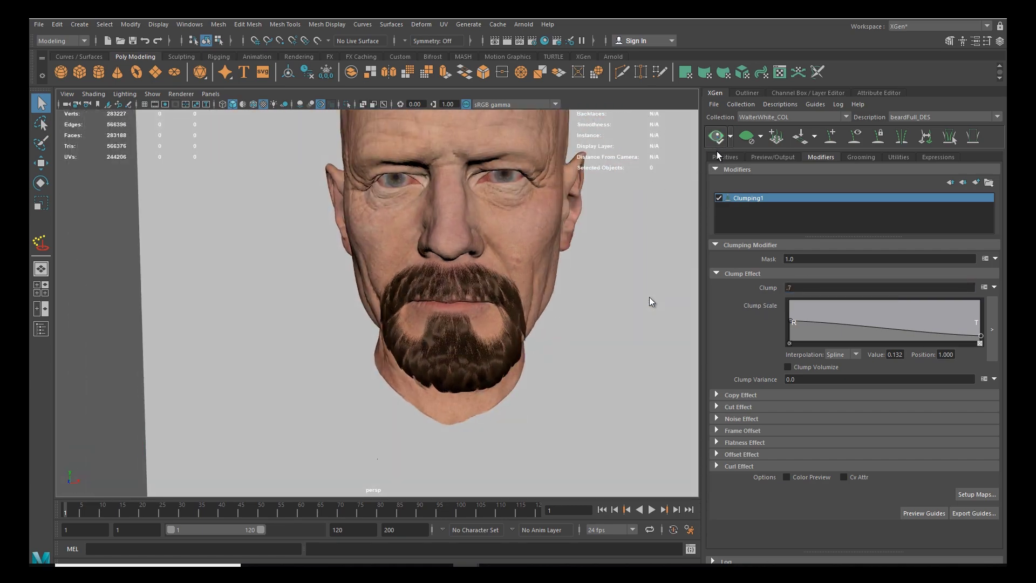
{"action": "left_click_drag", "start_coordinate": [527, 340], "coordinate": [566, 324], "text": "alt"}
Step: Add a point to the Clump Scale curve at about position 0.640 with value 0.368 and inspect the beard
{"action": "left_click", "coordinate": [913, 330]}
{"action": "left_click_drag", "start_coordinate": [914, 330], "coordinate": [912, 326]}
{"action": "left_click_drag", "start_coordinate": [604, 232], "coordinate": [446, 324], "text": "alt"}
{"action": "scroll", "coordinate": [435, 294], "scroll_direction": "up", "scroll_amount": 3}
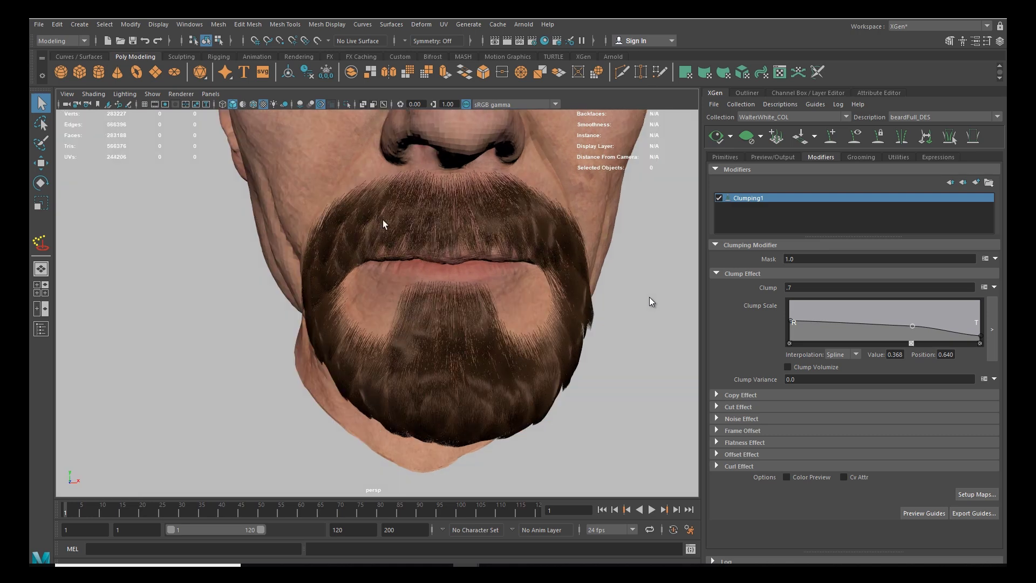
Step: Add two points to the clump's Noise Scale curve, the second at about position 0.513 and value 0.382, and set Noise to 1
{"action": "left_click", "coordinate": [717, 419]}
{"action": "left_click", "coordinate": [805, 481]}
{"action": "left_click_drag", "start_coordinate": [874, 477], "coordinate": [884, 471]}
{"action": "left_click_drag", "start_coordinate": [800, 433], "coordinate": [762, 433]}
{"action": "type", "text": "1"}
{"action": "key", "text": "Return"}
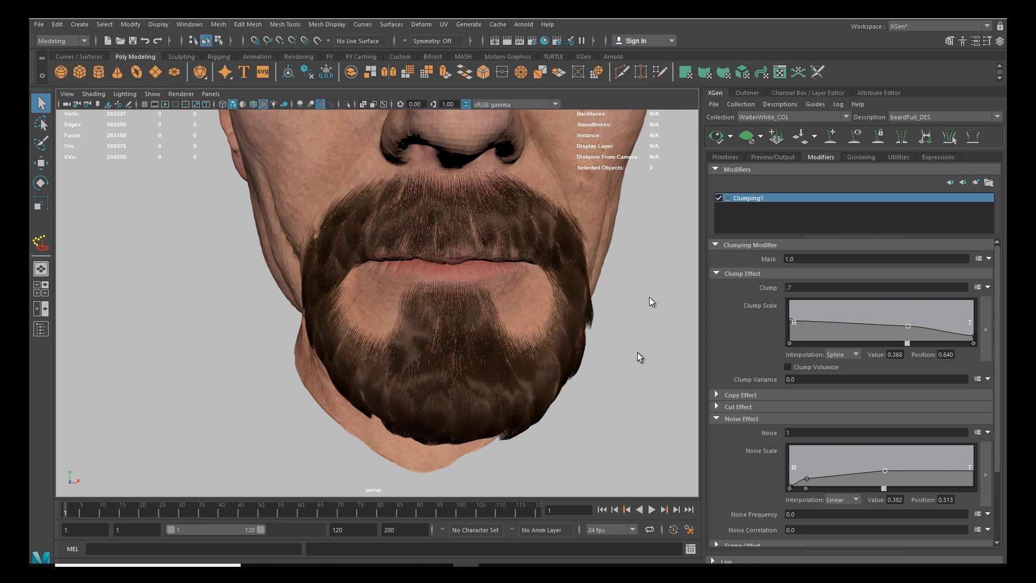
Step: Set the clump Noise to .5 and inspect the beard up close
{"action": "type", "text": "."}
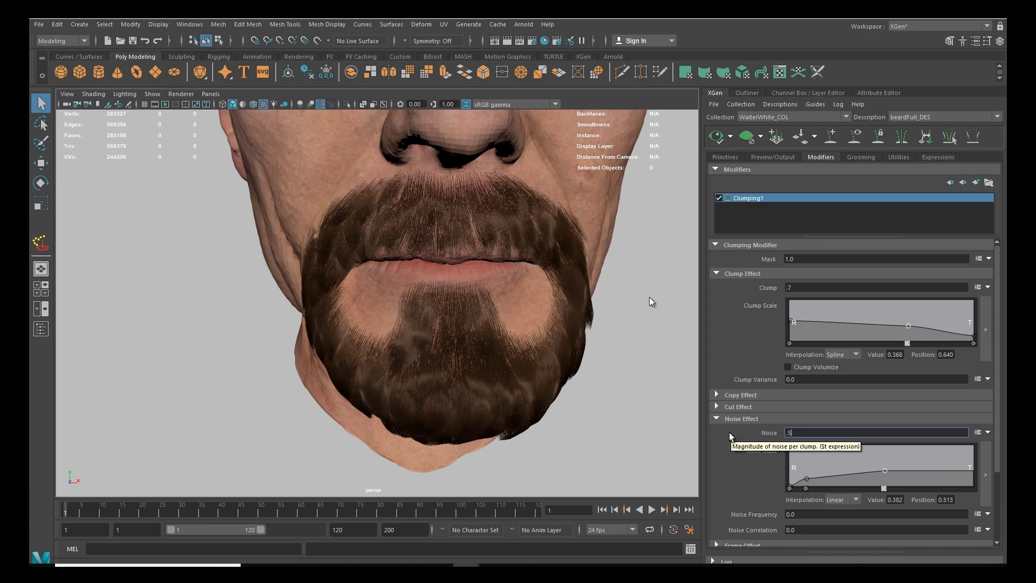
{"action": "type", "text": "5"}
{"action": "key", "text": "Return"}
{"action": "left_click_drag", "start_coordinate": [649, 297], "coordinate": [649, 297], "text": "alt"}
{"action": "mouse_move", "coordinate": [368, 307]}
{"action": "left_mouse_down", "text": "alt"}
{"action": "mouse_move", "coordinate": [439, 301]}
{"action": "mouse_move", "coordinate": [347, 296]}
{"action": "mouse_move", "coordinate": [356, 297]}
{"action": "left_mouse_up", "text": "alt"}
{"action": "scroll", "coordinate": [1003, 401], "scroll_direction": "down", "scroll_amount": 5}
Step: Add a point to the Curl Scale curve at about position 0.375 and value 0.592, set Curl to 1, and refresh the preview
{"action": "left_click", "coordinate": [717, 491]}
{"action": "left_click_drag", "start_coordinate": [999, 475], "coordinate": [999, 528]}
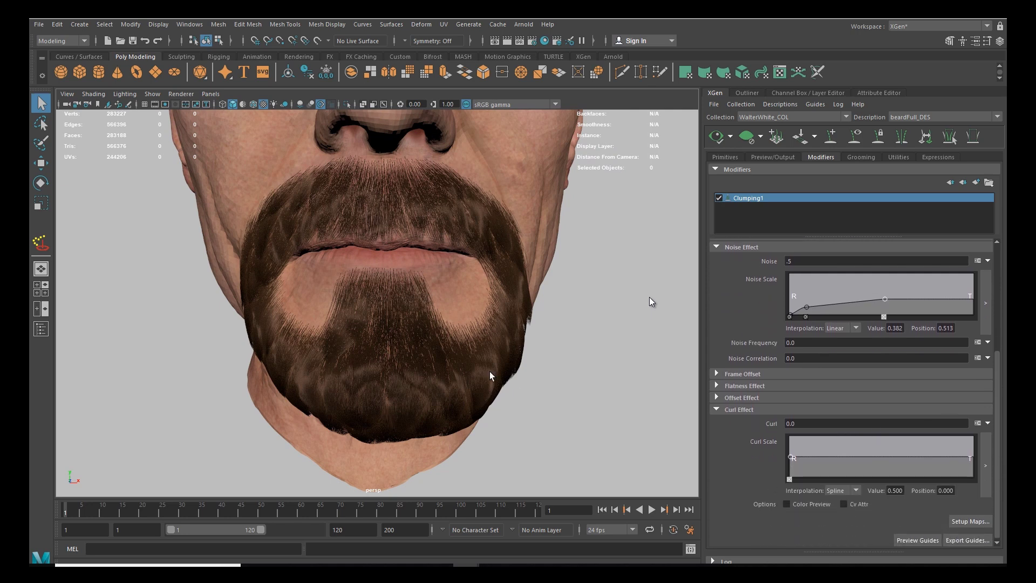
{"action": "left_click", "coordinate": [858, 452]}
{"action": "left_click", "coordinate": [716, 135]}
{"action": "type", "text": "1"}
{"action": "left_click_drag", "start_coordinate": [798, 424], "coordinate": [716, 429]}
{"action": "key", "text": "Return"}
{"action": "left_click", "coordinate": [714, 138]}
Step: Set the clump Curl to .5 and refresh the preview
{"action": "type", "text": ".5"}
{"action": "key", "text": "Return"}
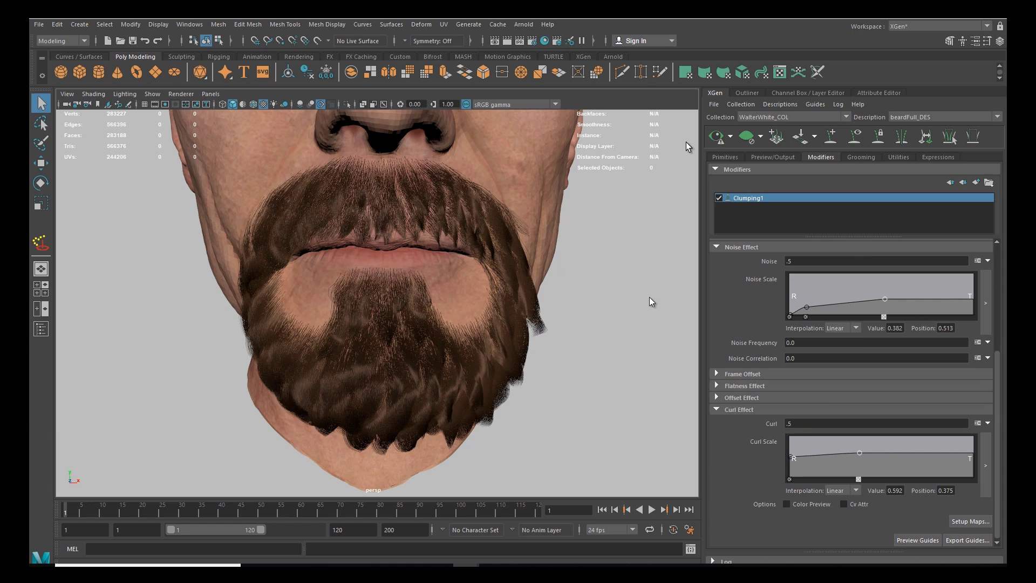
{"action": "left_click", "coordinate": [716, 136]}
Step: Add a tip point of about 0.474 to the Curl Scale curve, shift its middle point slightly towards the tip, and refresh the preview
{"action": "left_click", "coordinate": [974, 456]}
{"action": "left_click_drag", "start_coordinate": [859, 452], "coordinate": [868, 451]}
{"action": "left_click_drag", "start_coordinate": [975, 457], "coordinate": [973, 457]}
{"action": "left_click", "coordinate": [716, 135]}
{"action": "left_click_drag", "start_coordinate": [559, 289], "coordinate": [563, 370], "text": "alt"}
{"action": "right_click_drag", "start_coordinate": [564, 370], "coordinate": [802, 441], "text": "alt"}
Step: Try Curl values of .2 and .1, refreshing the preview and checking the beard after each
{"action": "double_click", "coordinate": [793, 424]}
{"action": "type", "text": ".2"}
{"action": "key", "text": "Return"}
{"action": "left_click", "coordinate": [716, 137]}
{"action": "mouse_move", "coordinate": [472, 338]}
{"action": "left_mouse_down", "text": "alt"}
{"action": "mouse_move", "coordinate": [456, 215]}
{"action": "mouse_move", "coordinate": [475, 330]}
{"action": "mouse_move", "coordinate": [377, 326]}
{"action": "mouse_move", "coordinate": [462, 333]}
{"action": "left_mouse_up", "text": "alt"}
{"action": "mouse_move", "coordinate": [461, 328]}
{"action": "right_mouse_down", "text": "alt"}
{"action": "mouse_move", "coordinate": [402, 324]}
{"action": "mouse_move", "coordinate": [446, 326]}
{"action": "right_mouse_up", "text": "alt"}
{"action": "left_click_drag", "start_coordinate": [801, 426], "coordinate": [740, 430]}
{"action": "type", "text": ".1"}
{"action": "key", "text": "Return"}
{"action": "left_click", "coordinate": [715, 139]}
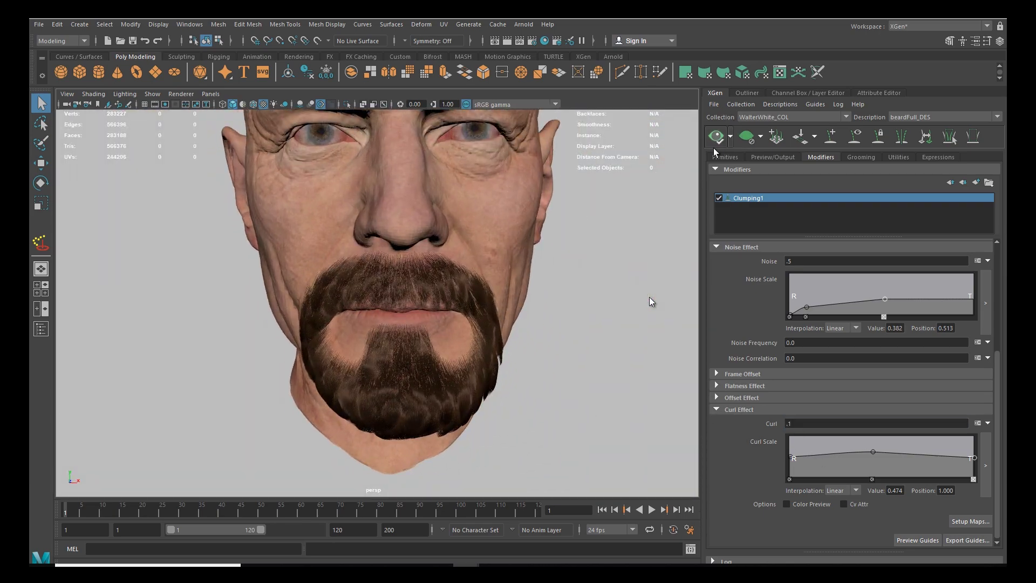
{"action": "middle_click_drag", "start_coordinate": [586, 261], "coordinate": [599, 252], "text": "alt"}
Step: Compare the beard with Curl at 0 and at .5, refreshing the preview
{"action": "left_click_drag", "start_coordinate": [800, 426], "coordinate": [749, 436]}
{"action": "type", "text": "0"}
{"action": "key", "text": "Return"}
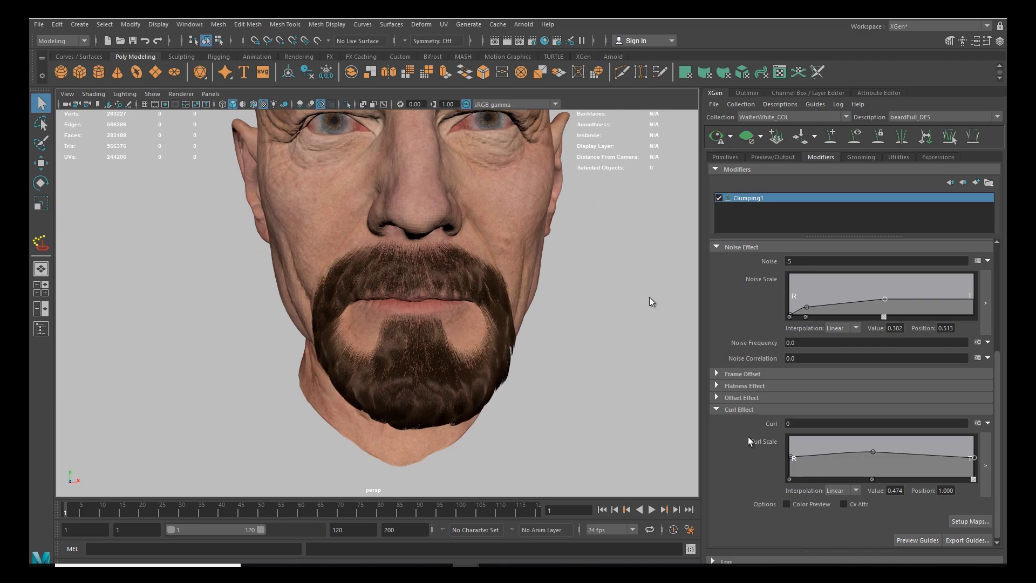
{"action": "left_click_drag", "start_coordinate": [492, 386], "coordinate": [535, 326], "text": "alt"}
{"action": "left_click_drag", "start_coordinate": [798, 424], "coordinate": [684, 421]}
{"action": "type", "text": ".5"}
{"action": "key", "text": "Return"}
{"action": "left_click", "coordinate": [717, 136]}
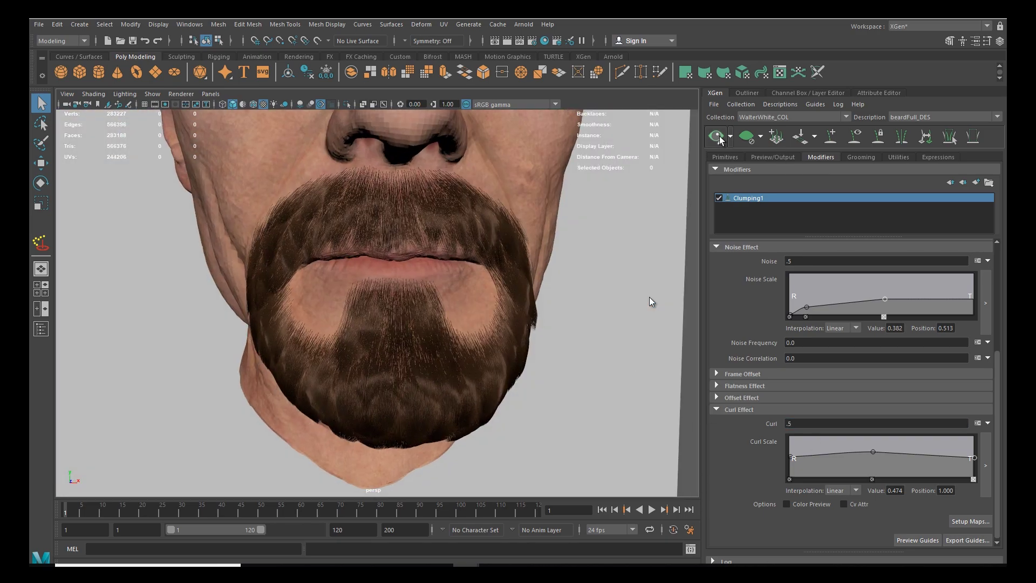
Step: Set the clump Curl to .2 and refresh the preview
{"action": "double_click", "coordinate": [798, 424]}
{"action": "type", "text": ".2"}
{"action": "key", "text": "Return"}
{"action": "left_click", "coordinate": [716, 135]}
Step: Set the clump Noise to .2, refresh the preview, and inspect the beard from an angle
{"action": "double_click", "coordinate": [789, 261]}
{"action": "type", "text": ".2"}
{"action": "key", "text": "Return"}
{"action": "left_click", "coordinate": [715, 136]}
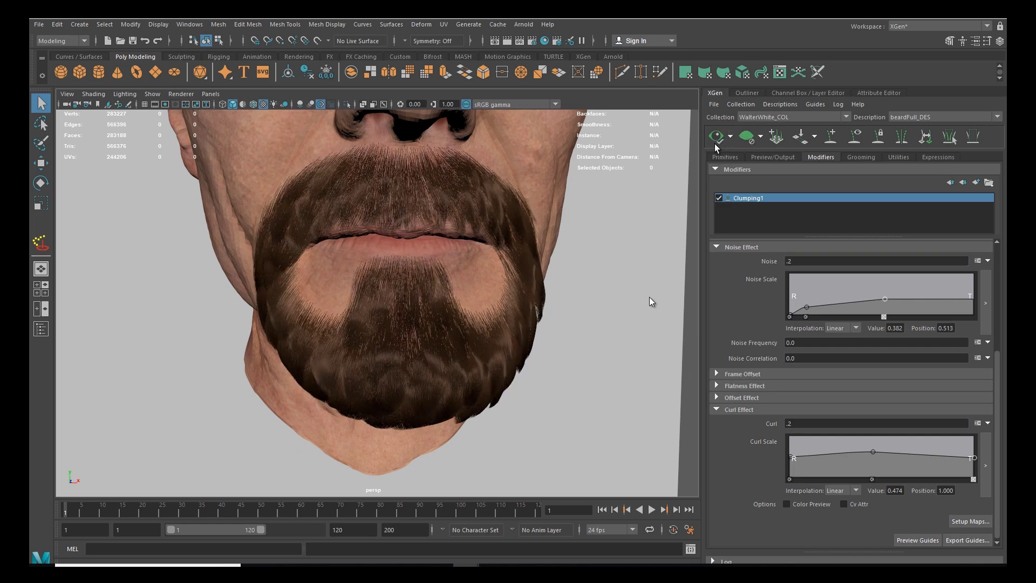
{"action": "middle_click_drag", "start_coordinate": [449, 294], "coordinate": [449, 328], "text": "alt"}
{"action": "left_click_drag", "start_coordinate": [448, 329], "coordinate": [508, 337], "text": "alt"}
{"action": "scroll", "coordinate": [507, 337], "scroll_direction": "down", "scroll_amount": 3}
Step: Try clump Offset values of 1 and .1 in the Offset Effect settings
{"action": "left_click", "coordinate": [718, 397]}
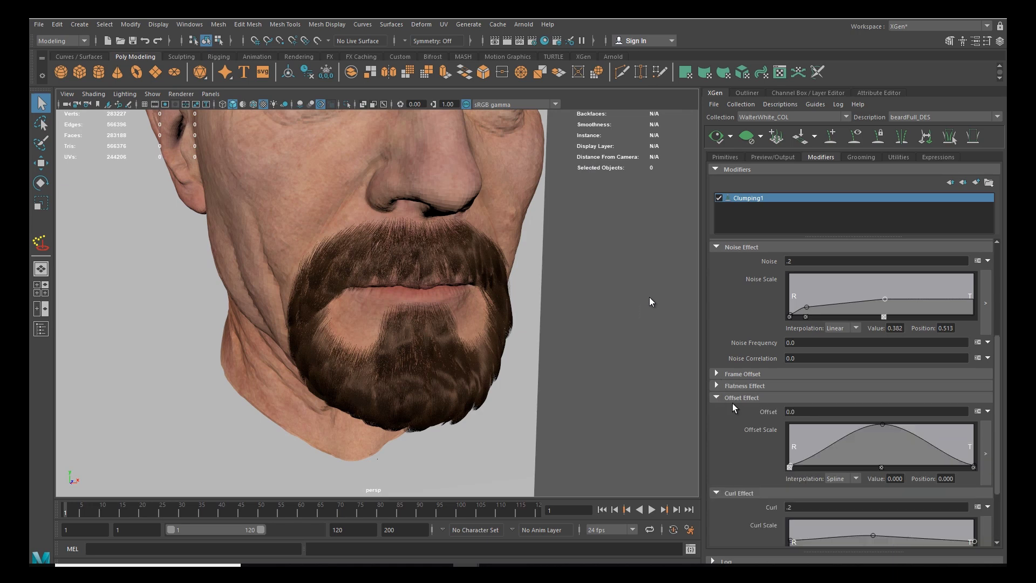
{"action": "left_click_drag", "start_coordinate": [808, 411], "coordinate": [738, 416]}
{"action": "type", "text": "1"}
{"action": "key", "text": "Return"}
{"action": "type", "text": ".1"}
{"action": "key", "text": "Return"}
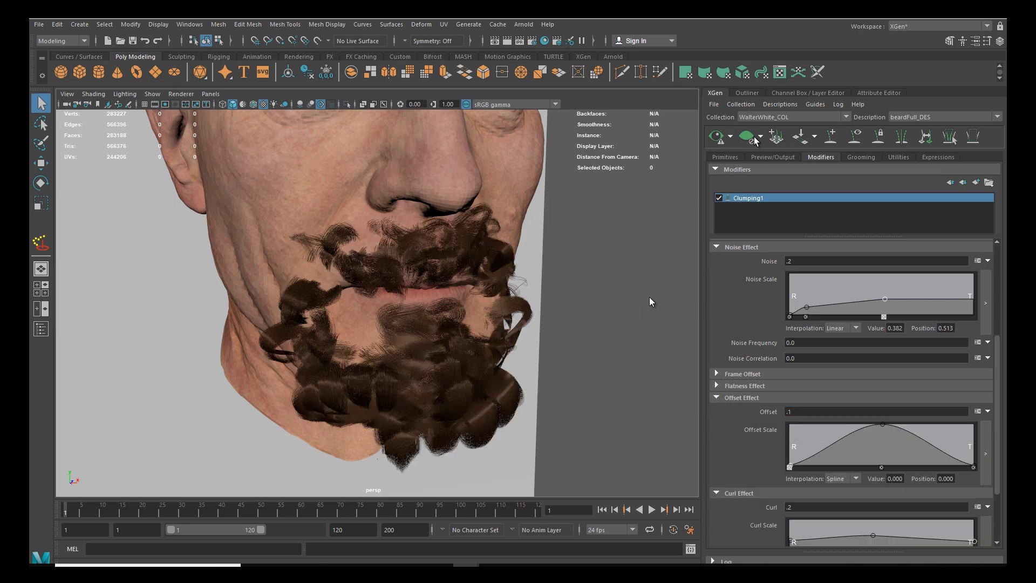
Step: Lower the peak of the Offset Scale curve to about 0.566 and refresh the preview
{"action": "left_click_drag", "start_coordinate": [378, 323], "coordinate": [430, 325], "text": "alt"}
{"action": "left_click_drag", "start_coordinate": [882, 424], "coordinate": [880, 442]}
{"action": "left_click", "coordinate": [714, 140]}
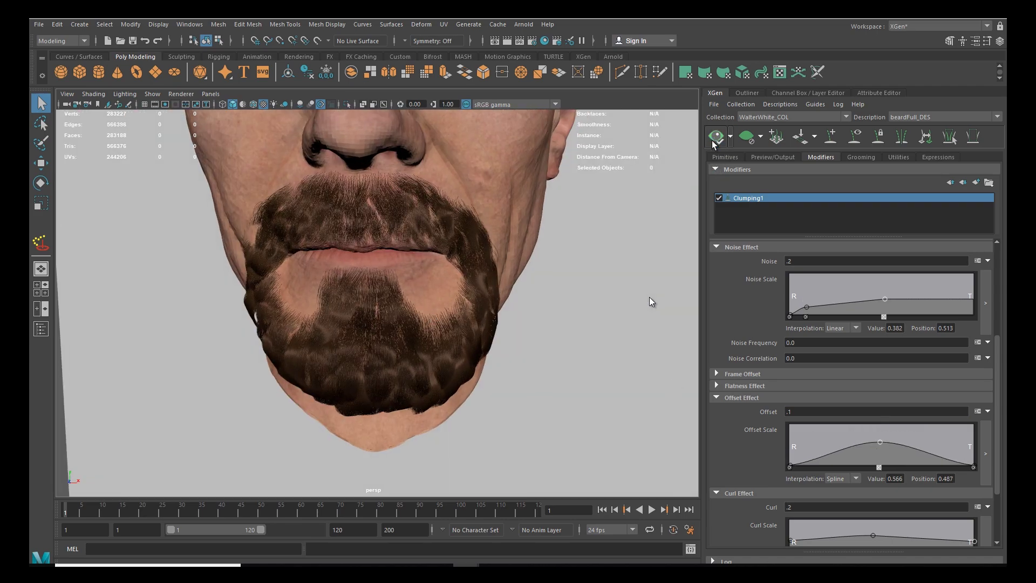
{"action": "scroll", "coordinate": [476, 354], "scroll_direction": "up", "scroll_amount": 2}
{"action": "mouse_move", "coordinate": [476, 354]}
{"action": "left_mouse_down", "text": "alt"}
{"action": "mouse_move", "coordinate": [465, 372]}
{"action": "mouse_move", "coordinate": [474, 345]}
{"action": "mouse_move", "coordinate": [458, 344]}
{"action": "left_mouse_up", "text": "alt"}
Step: Set the clump Offset to 0 and refresh the preview
{"action": "left_click_drag", "start_coordinate": [867, 412], "coordinate": [719, 415]}
{"action": "type", "text": "0"}
{"action": "key", "text": "Return"}
{"action": "left_click", "coordinate": [716, 139]}
{"action": "left_click_drag", "start_coordinate": [485, 346], "coordinate": [429, 356], "text": "alt"}
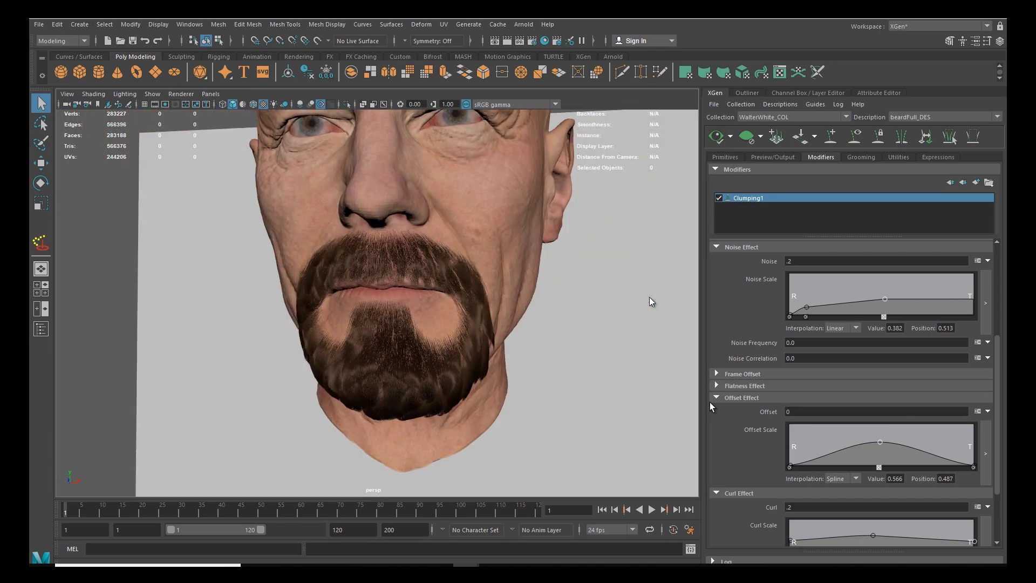
Step: Set the Cut Effect's Cut value to the expression rand(0.0,0.6)
{"action": "left_click", "coordinate": [716, 397]}
{"action": "left_click", "coordinate": [716, 410]}
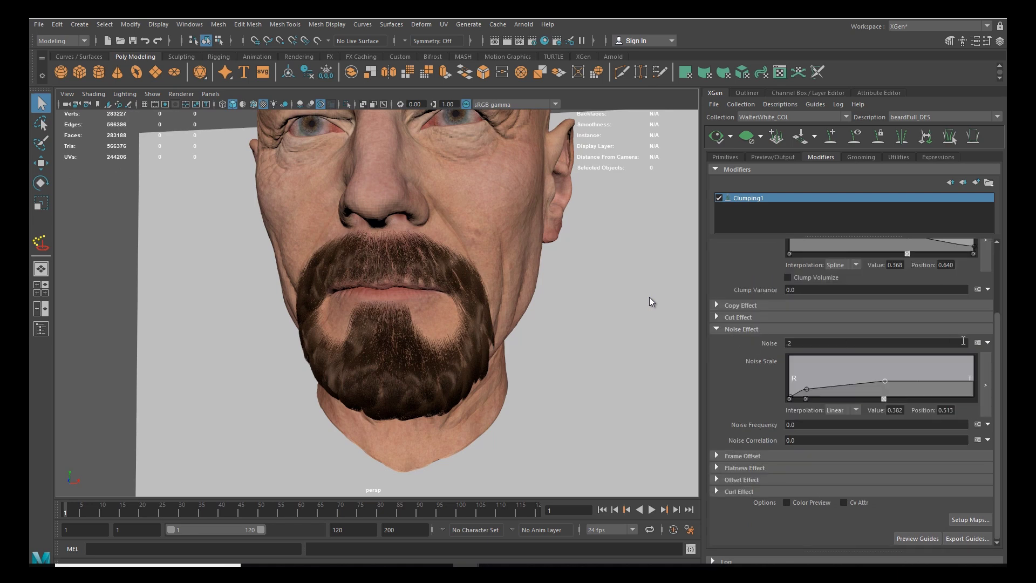
{"action": "left_click", "coordinate": [716, 317]}
{"action": "left_click", "coordinate": [805, 332]}
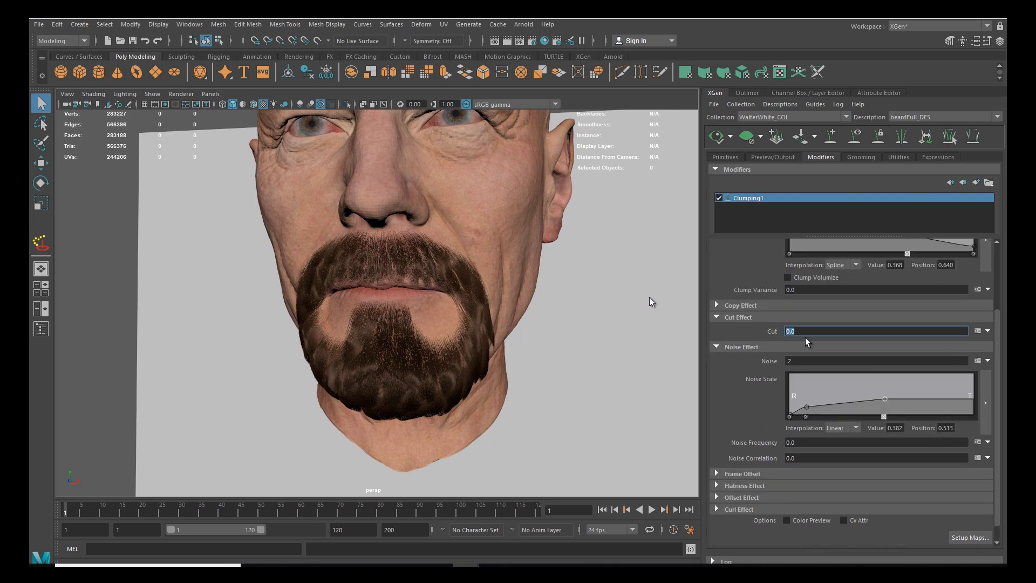
{"action": "type", "text": "rand(0.0,0.6)"}
{"action": "key", "text": "Return"}
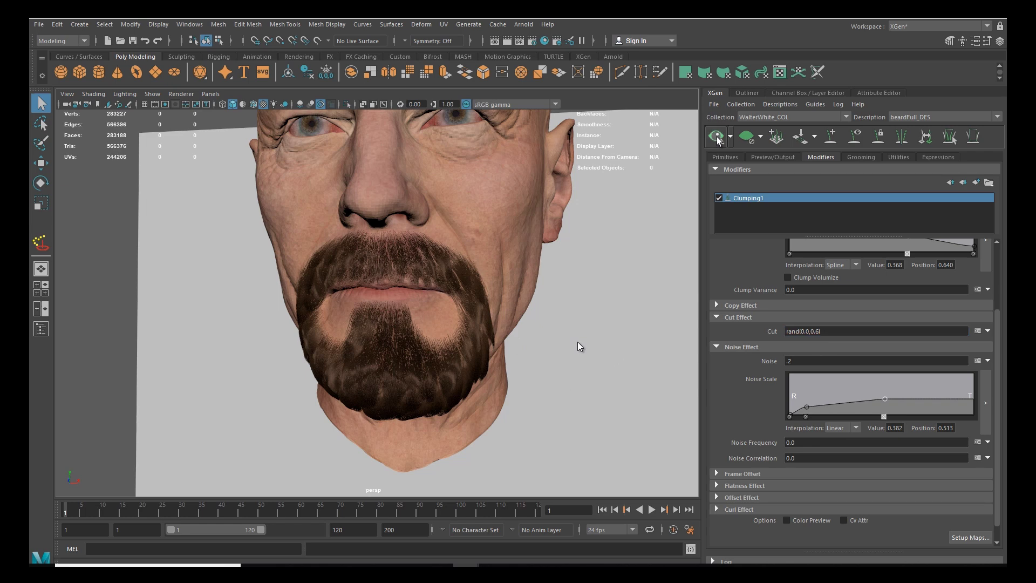
Step: Change the Cut expression to rand(0.0,0.2) and inspect the beard
{"action": "left_click_drag", "start_coordinate": [429, 334], "coordinate": [570, 389], "text": "alt"}
{"action": "left_click_drag", "start_coordinate": [814, 334], "coordinate": [818, 335]}
{"action": "type", "text": "2"}
{"action": "key", "text": "Return"}
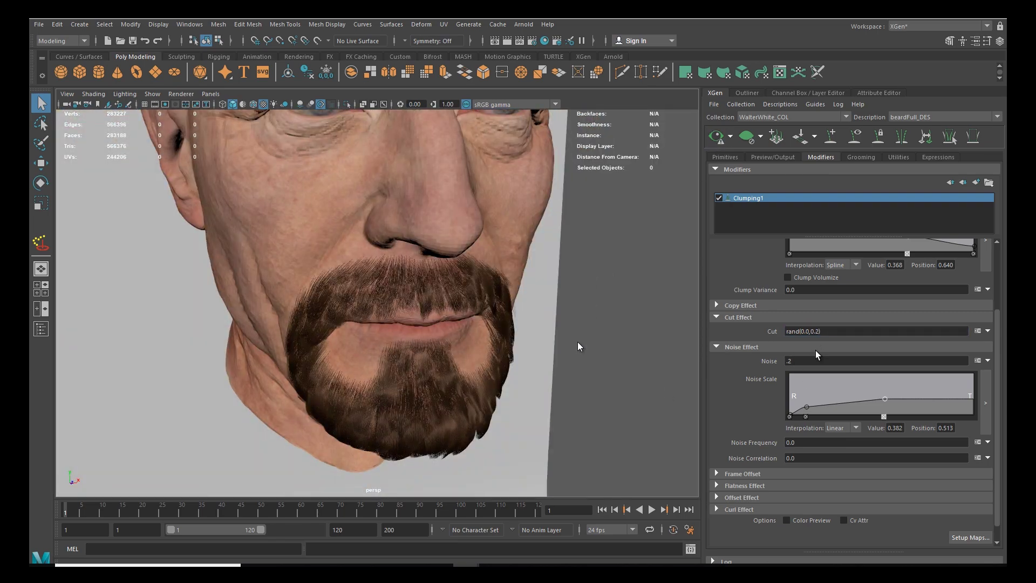
{"action": "left_click_drag", "start_coordinate": [485, 319], "coordinate": [461, 323], "text": "alt"}
{"action": "key", "text": "alt+b"}
Step: Create a mask map named beardClump01_mask for the Clumping modifier with map resolution 15.0 and a white start color
{"action": "left_click_drag", "start_coordinate": [997, 308], "coordinate": [995, 238]}
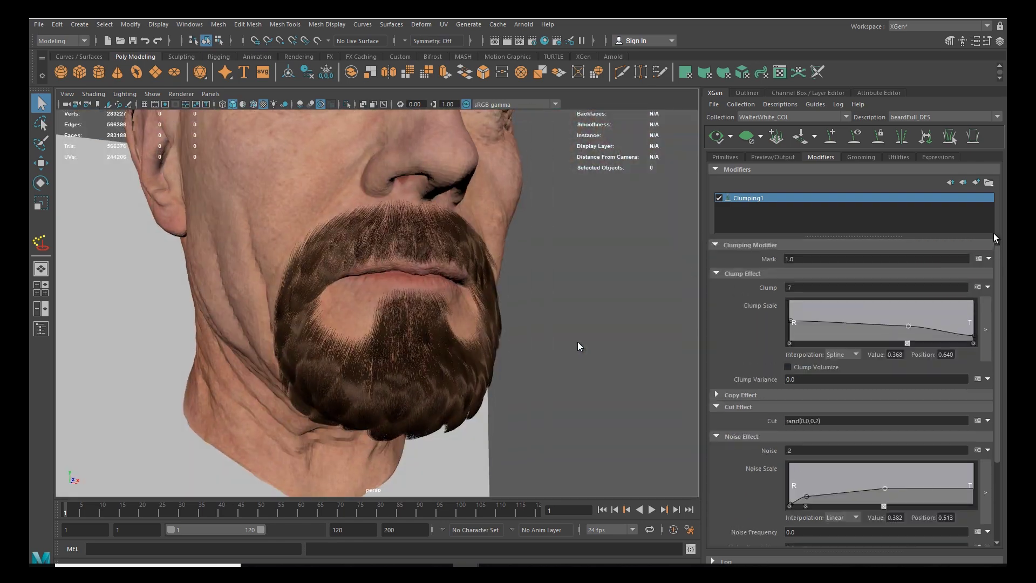
{"action": "left_click", "coordinate": [978, 259]}
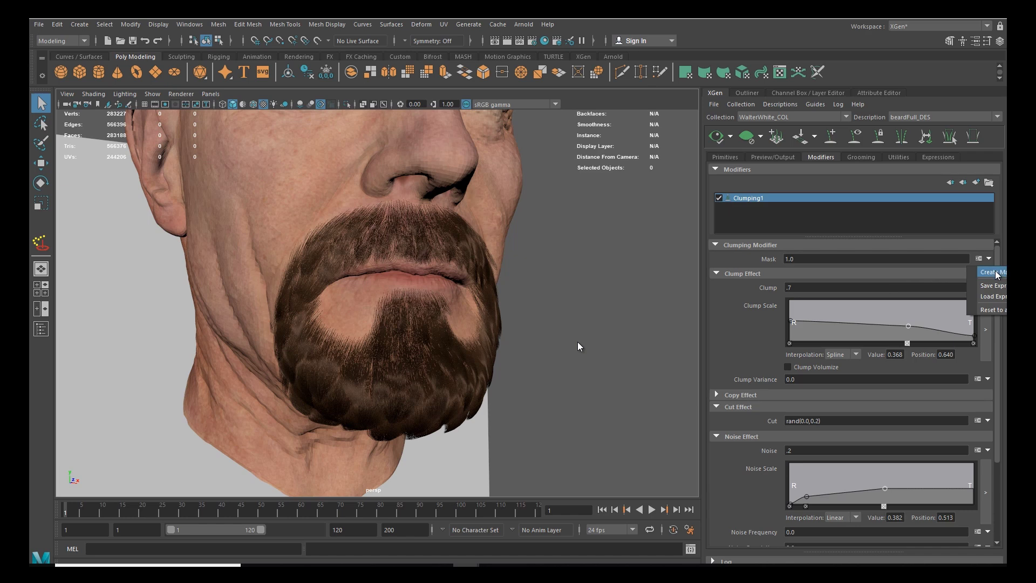
{"action": "left_click", "coordinate": [993, 273]}
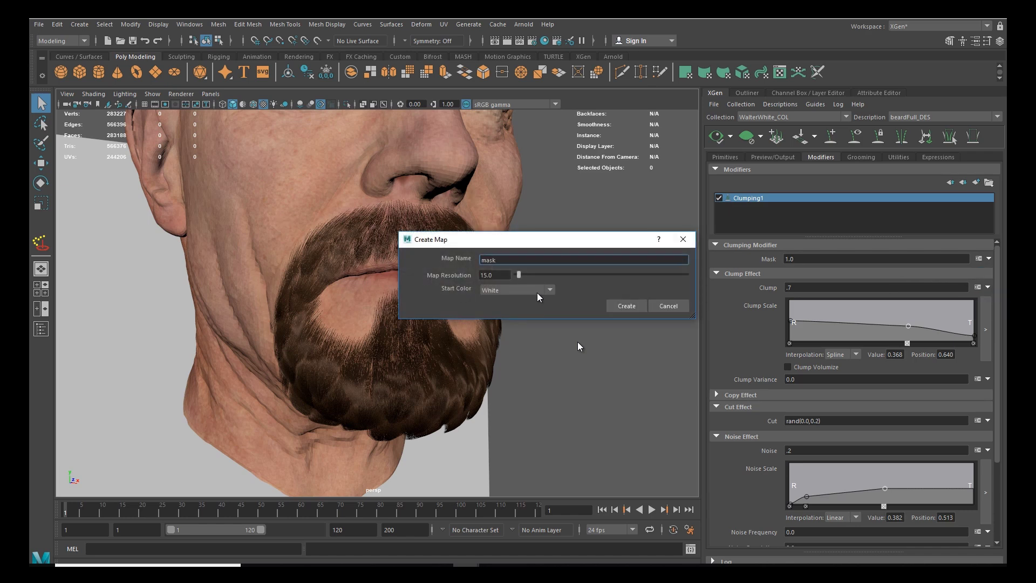
{"action": "type", "text": "beardClump01_"}
{"action": "left_click", "coordinate": [522, 295]}
{"action": "left_click", "coordinate": [573, 294]}
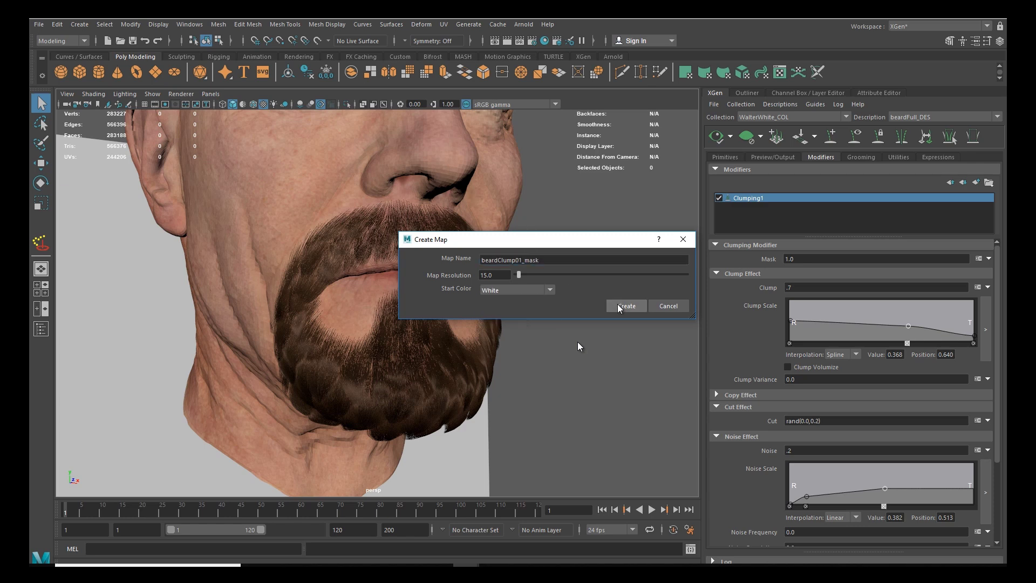
{"action": "left_click", "coordinate": [623, 306]}
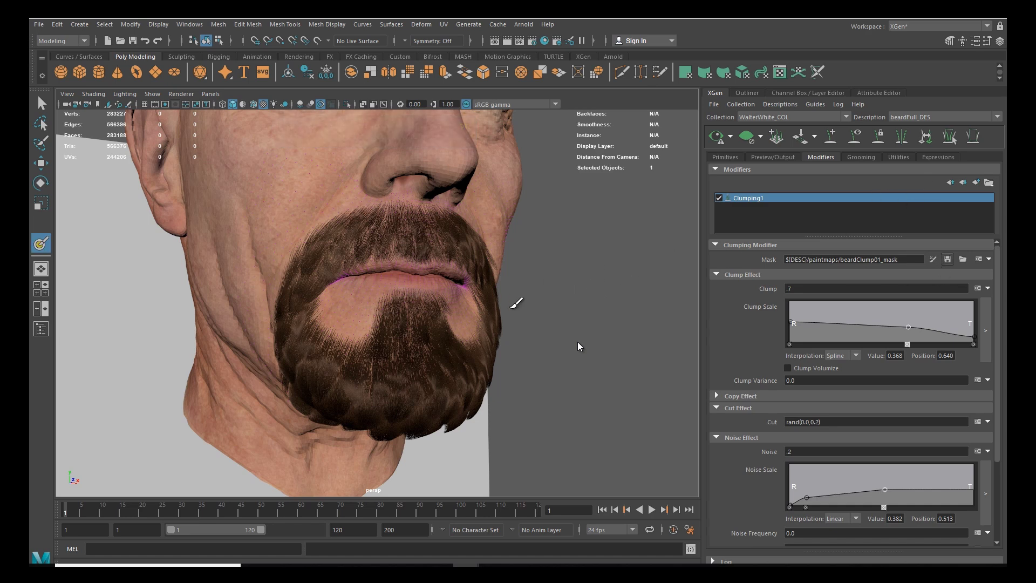
Step: Show the scalps layer to expose the beard scalp mesh for painting
{"action": "left_click", "coordinate": [807, 93]}
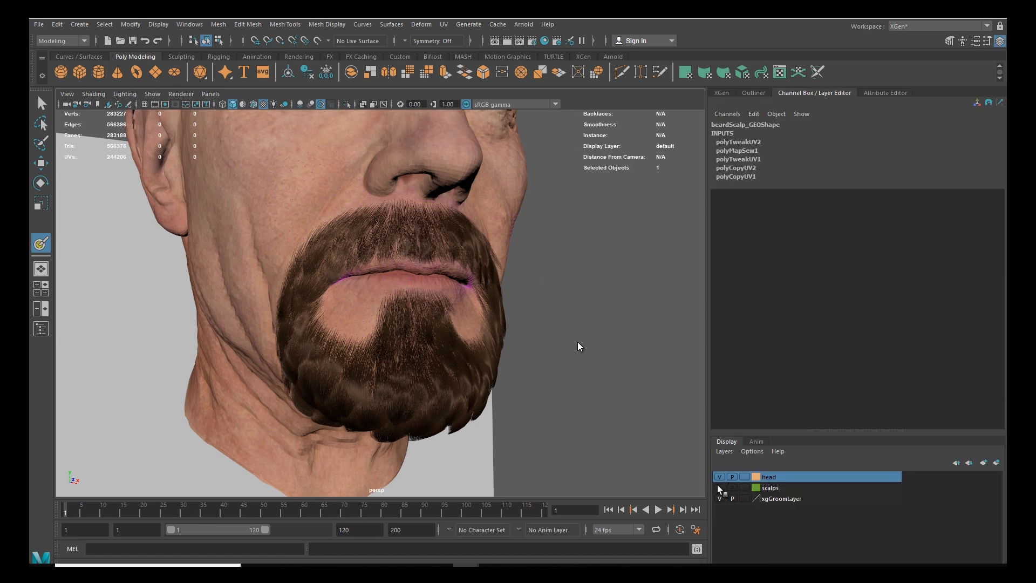
{"action": "left_click", "coordinate": [720, 92]}
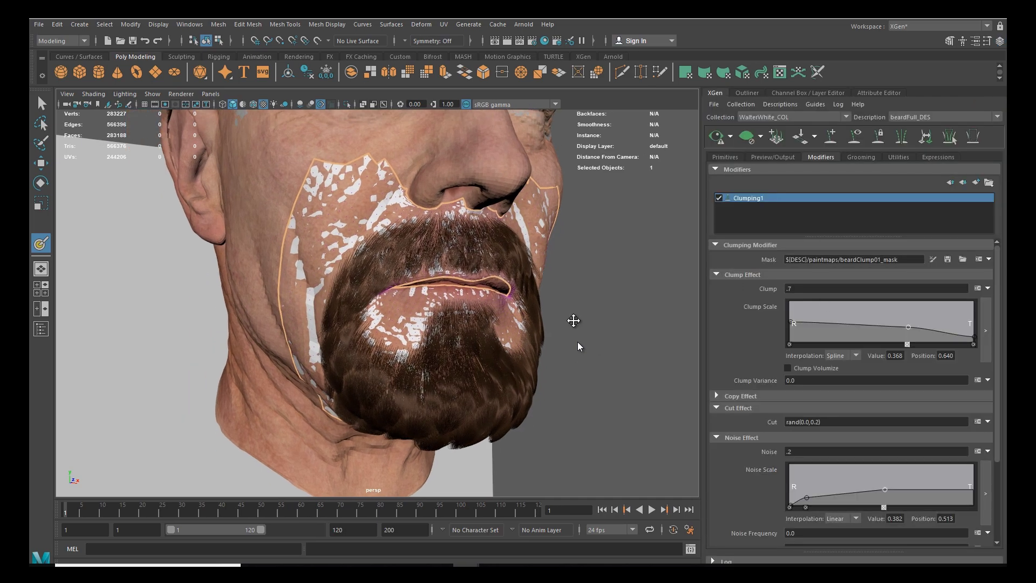
{"action": "left_click", "coordinate": [811, 93]}
{"action": "left_click_drag", "start_coordinate": [588, 372], "coordinate": [593, 331], "text": "alt"}
Step: Review the 3D Paint Tool's settings and set its blend mode to Default
{"action": "double_click", "coordinate": [41, 244]}
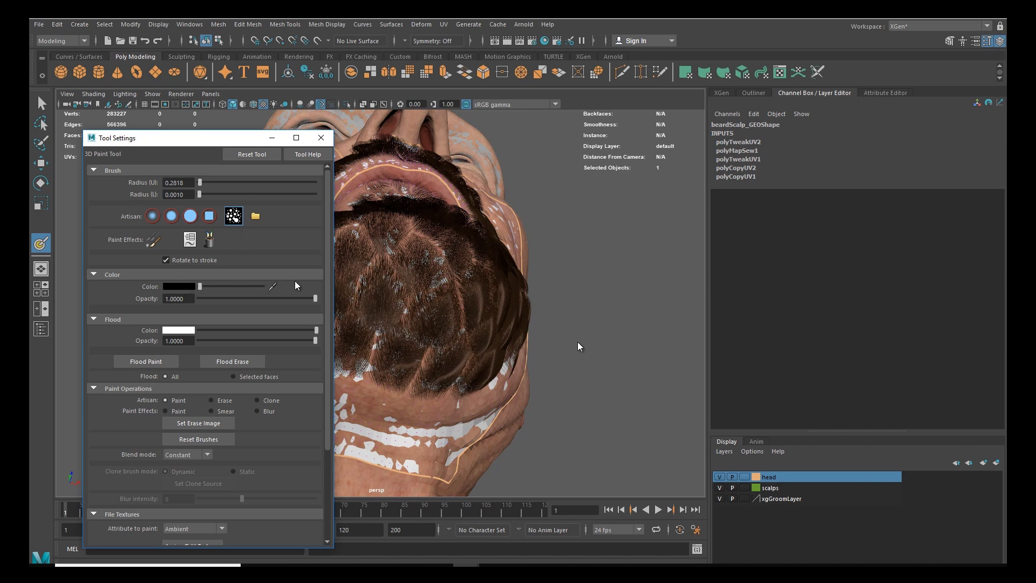
{"action": "scroll", "coordinate": [321, 350], "scroll_direction": "down", "scroll_amount": 5}
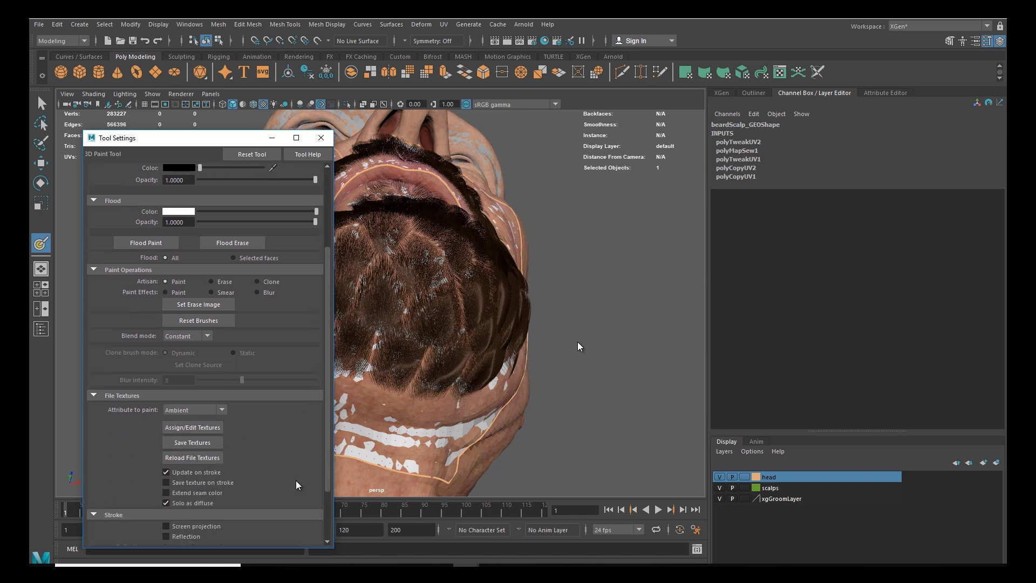
{"action": "scroll", "coordinate": [328, 500], "scroll_direction": "down", "scroll_amount": 2}
{"action": "scroll", "coordinate": [323, 496], "scroll_direction": "down", "scroll_amount": 2}
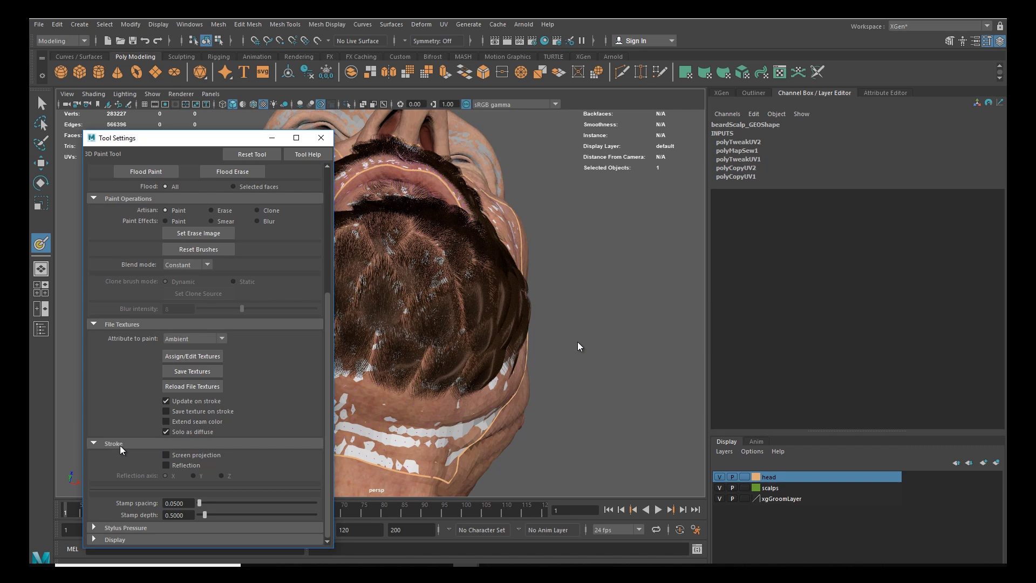
{"action": "scroll", "coordinate": [151, 440], "scroll_direction": "down", "scroll_amount": 1}
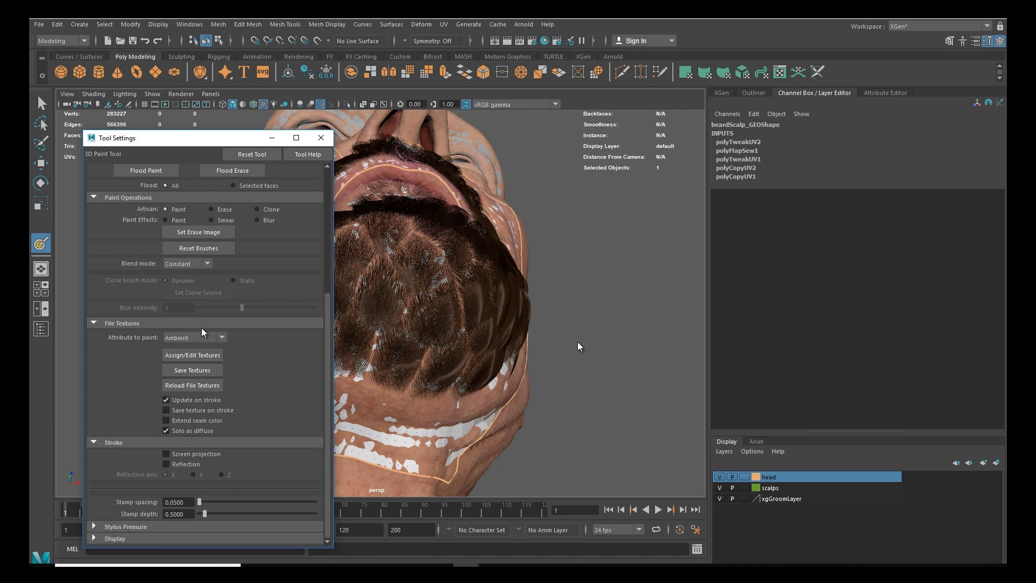
{"action": "left_click", "coordinate": [321, 139]}
{"action": "left_click_drag", "start_coordinate": [416, 312], "coordinate": [378, 281], "text": "alt"}
{"action": "double_click", "coordinate": [41, 243]}
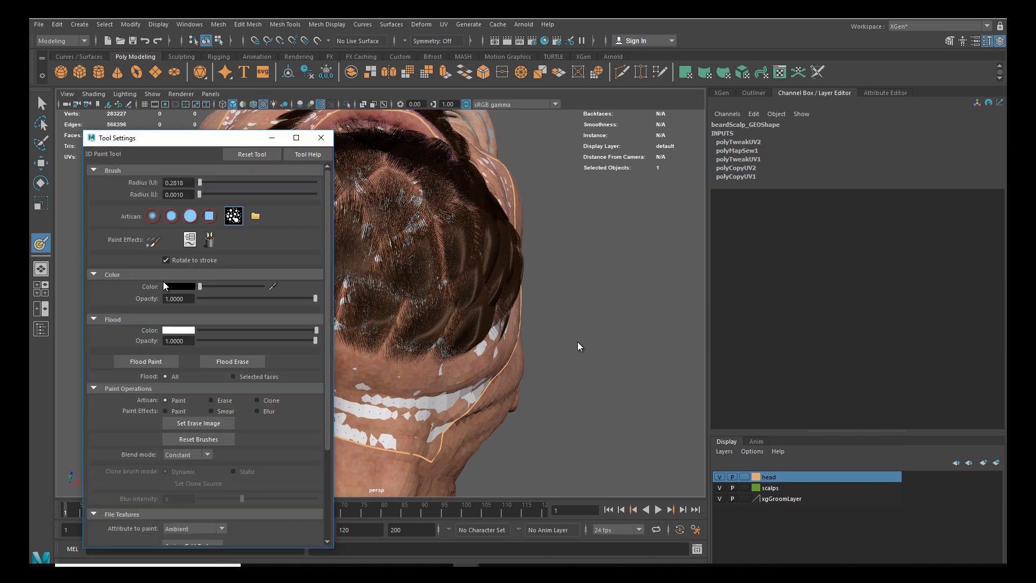
{"action": "left_click", "coordinate": [207, 454]}
{"action": "left_click", "coordinate": [178, 468]}
{"action": "left_click", "coordinate": [321, 137]}
Step: Try to paint black strokes on the beard scalp around the chin and jaw
{"action": "mouse_move", "coordinate": [348, 331]}
{"action": "left_mouse_down", "text": "alt"}
{"action": "mouse_move", "coordinate": [357, 315]}
{"action": "mouse_move", "coordinate": [327, 296]}
{"action": "mouse_move", "coordinate": [326, 334]}
{"action": "mouse_move", "coordinate": [354, 292]}
{"action": "mouse_move", "coordinate": [380, 294]}
{"action": "mouse_move", "coordinate": [418, 335]}
{"action": "mouse_move", "coordinate": [440, 318]}
{"action": "mouse_move", "coordinate": [450, 324]}
{"action": "left_mouse_up", "text": "alt"}
{"action": "mouse_move", "coordinate": [250, 281]}
{"action": "left_mouse_down"}
{"action": "mouse_move", "coordinate": [295, 244]}
{"action": "mouse_move", "coordinate": [392, 215]}
{"action": "mouse_move", "coordinate": [430, 334]}
{"action": "mouse_move", "coordinate": [354, 289]}
{"action": "mouse_move", "coordinate": [465, 248]}
{"action": "mouse_move", "coordinate": [432, 279]}
{"action": "left_mouse_up"}
{"action": "mouse_move", "coordinate": [432, 280]}
{"action": "left_mouse_down", "text": "alt"}
{"action": "mouse_move", "coordinate": [371, 353]}
{"action": "mouse_move", "coordinate": [458, 238]}
{"action": "mouse_move", "coordinate": [456, 322]}
{"action": "mouse_move", "coordinate": [475, 273]}
{"action": "left_mouse_up", "text": "alt"}
{"action": "mouse_move", "coordinate": [475, 272]}
{"action": "left_mouse_down"}
{"action": "mouse_move", "coordinate": [493, 239]}
{"action": "mouse_move", "coordinate": [526, 289]}
{"action": "left_mouse_up"}
{"action": "mouse_move", "coordinate": [526, 289]}
{"action": "left_mouse_down", "text": "alt"}
{"action": "mouse_move", "coordinate": [458, 338]}
{"action": "mouse_move", "coordinate": [231, 275]}
{"action": "left_mouse_up", "text": "alt"}
{"action": "mouse_move", "coordinate": [202, 200]}
{"action": "left_mouse_down"}
{"action": "mouse_move", "coordinate": [143, 308]}
{"action": "mouse_move", "coordinate": [290, 348]}
{"action": "mouse_move", "coordinate": [286, 317]}
{"action": "mouse_move", "coordinate": [351, 273]}
{"action": "mouse_move", "coordinate": [329, 324]}
{"action": "mouse_move", "coordinate": [353, 311]}
{"action": "left_mouse_up"}
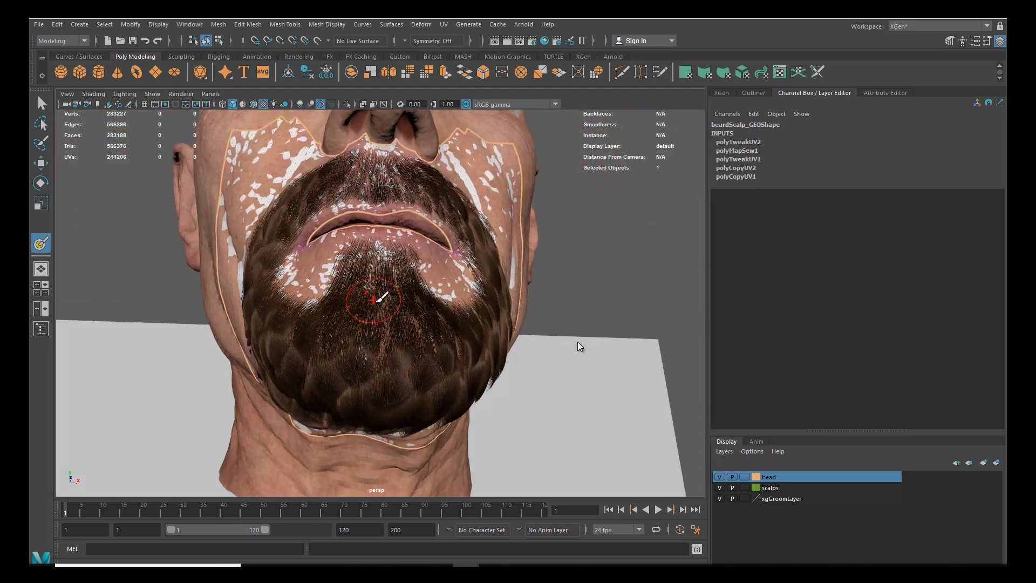
Step: Temporarily hide the scalps layer to inspect the beard's clumping under the chin and along the jaw
{"action": "left_click", "coordinate": [721, 93]}
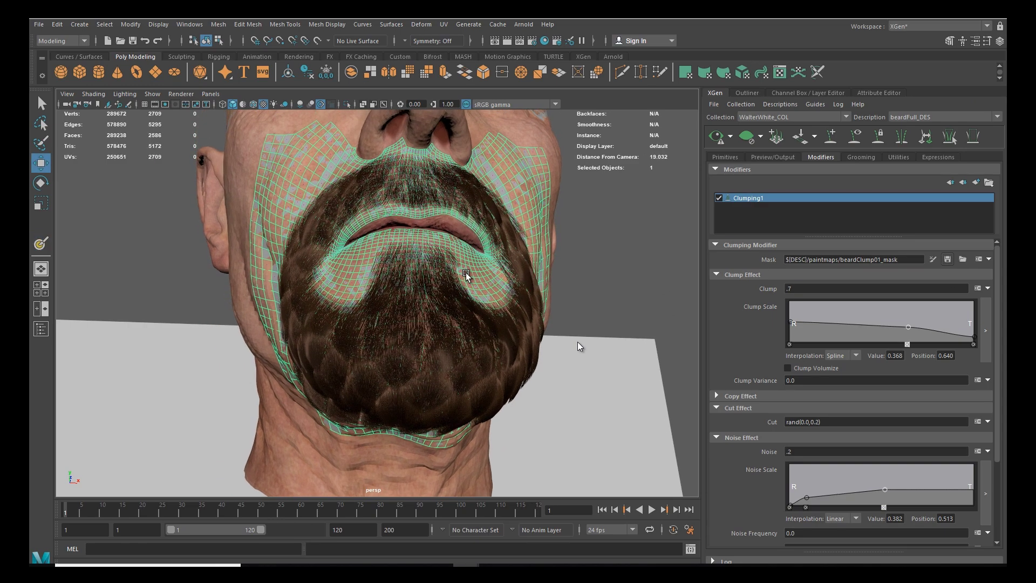
{"action": "left_click", "coordinate": [812, 93]}
{"action": "left_click", "coordinate": [719, 488]}
{"action": "left_click_drag", "start_coordinate": [577, 378], "coordinate": [561, 256], "text": "alt"}
{"action": "left_click", "coordinate": [715, 91]}
{"action": "left_click_drag", "start_coordinate": [486, 317], "coordinate": [564, 394], "text": "alt"}
{"action": "scroll", "coordinate": [563, 394], "scroll_direction": "up", "scroll_amount": 3}
{"action": "left_click", "coordinate": [808, 93]}
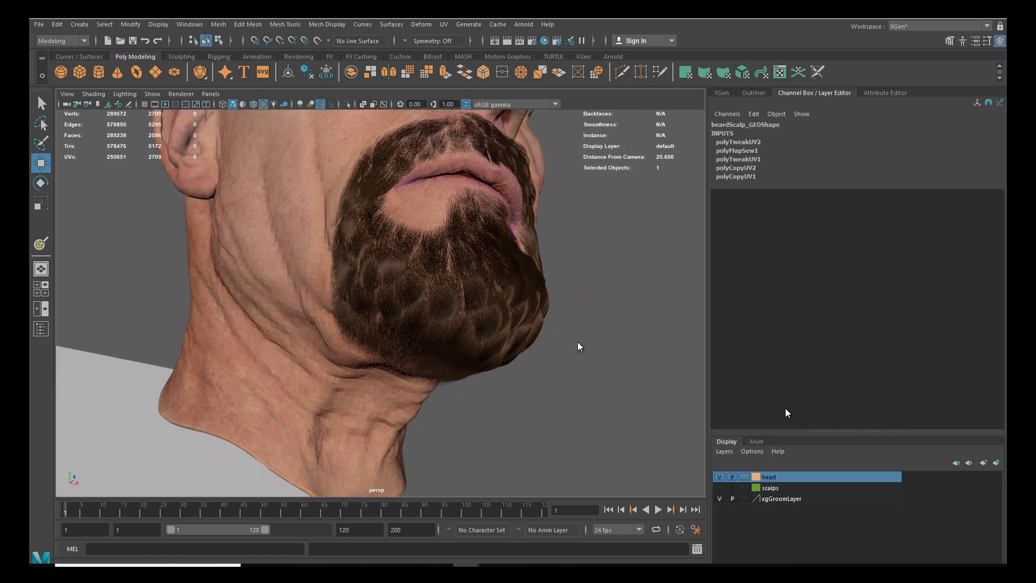
{"action": "left_click", "coordinate": [719, 487]}
{"action": "left_click", "coordinate": [715, 92]}
{"action": "left_click_drag", "start_coordinate": [562, 247], "coordinate": [432, 310], "text": "alt"}
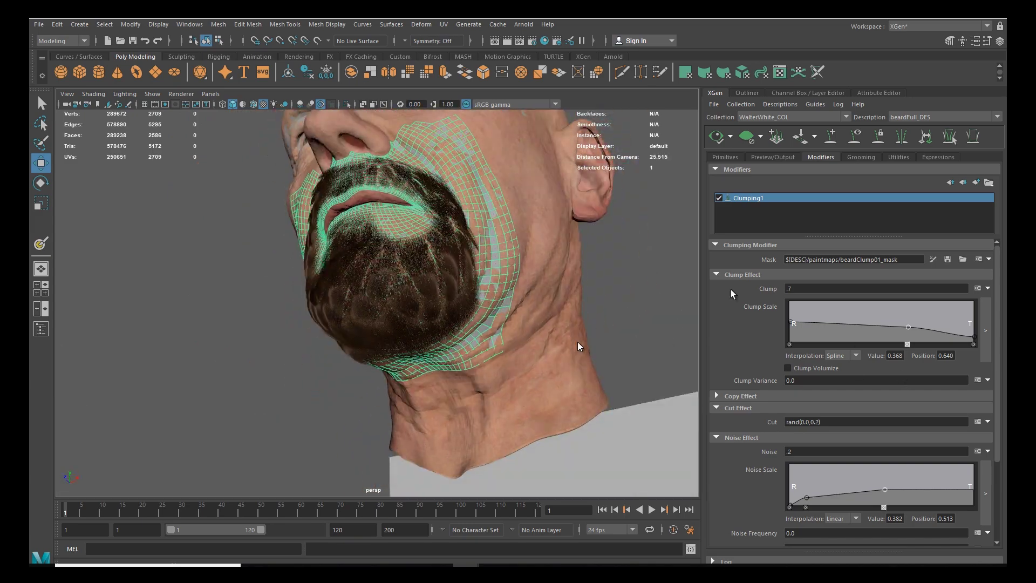
Step: Start painting the Clumping mask map in black along the jaw and hide the head layer
{"action": "left_click", "coordinate": [932, 259]}
{"action": "left_click", "coordinate": [753, 93]}
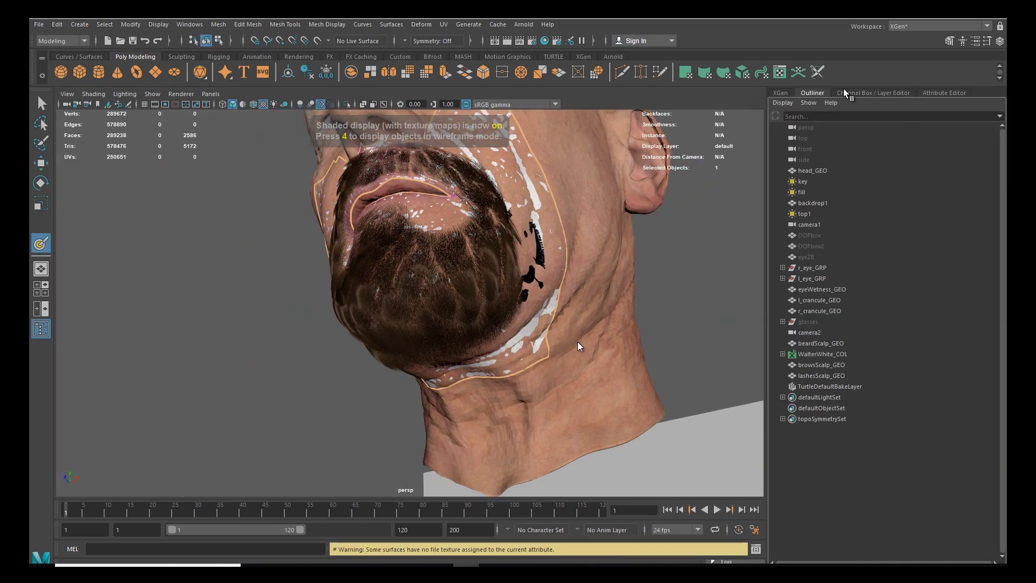
{"action": "left_click", "coordinate": [835, 93]}
{"action": "left_click", "coordinate": [719, 477]}
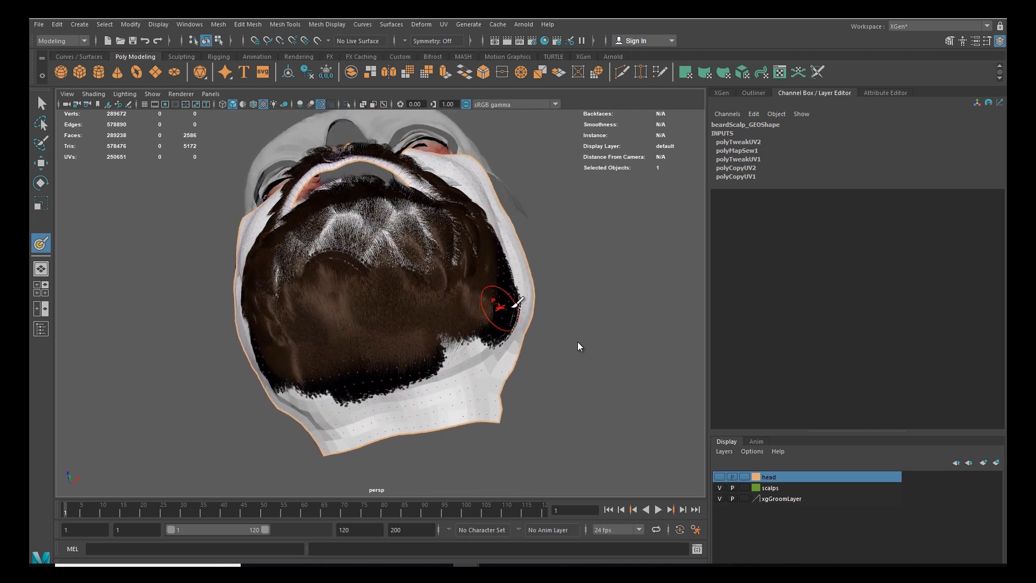
Step: Set the 3D Paint Tool's brush color to a dark gray
{"action": "double_click", "coordinate": [41, 243]}
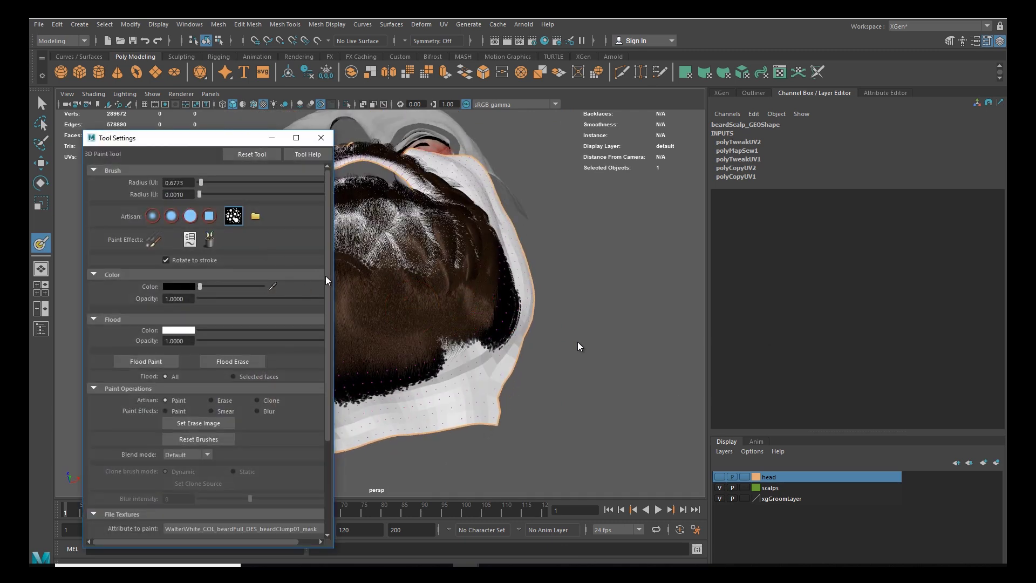
{"action": "scroll", "coordinate": [321, 416], "scroll_direction": "down", "scroll_amount": 5}
{"action": "left_click", "coordinate": [102, 510]}
{"action": "left_click", "coordinate": [101, 509]}
{"action": "left_click", "coordinate": [103, 519]}
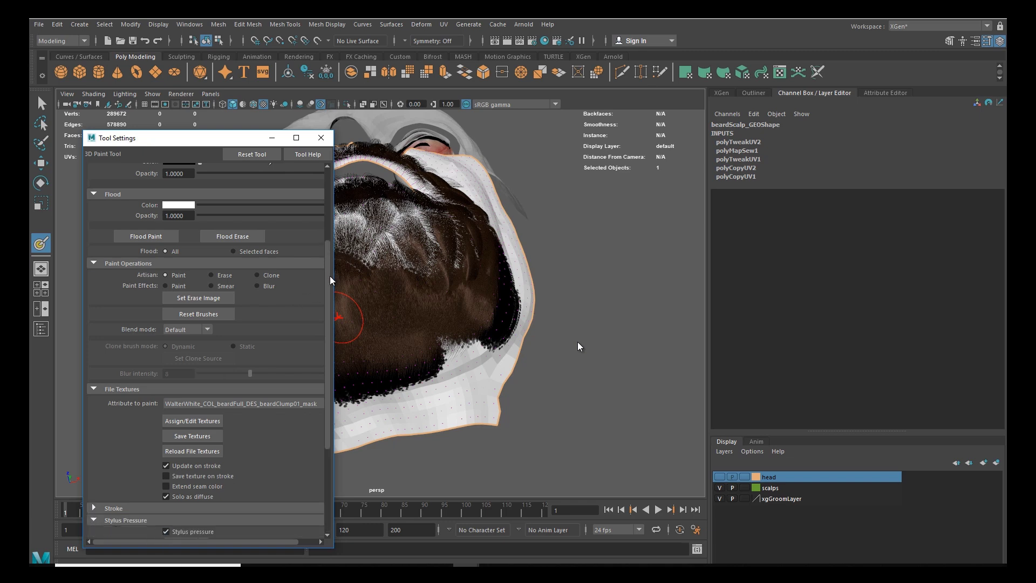
{"action": "scroll", "coordinate": [331, 281], "scroll_direction": "up", "scroll_amount": 4}
{"action": "left_click_drag", "start_coordinate": [215, 289], "coordinate": [212, 289]}
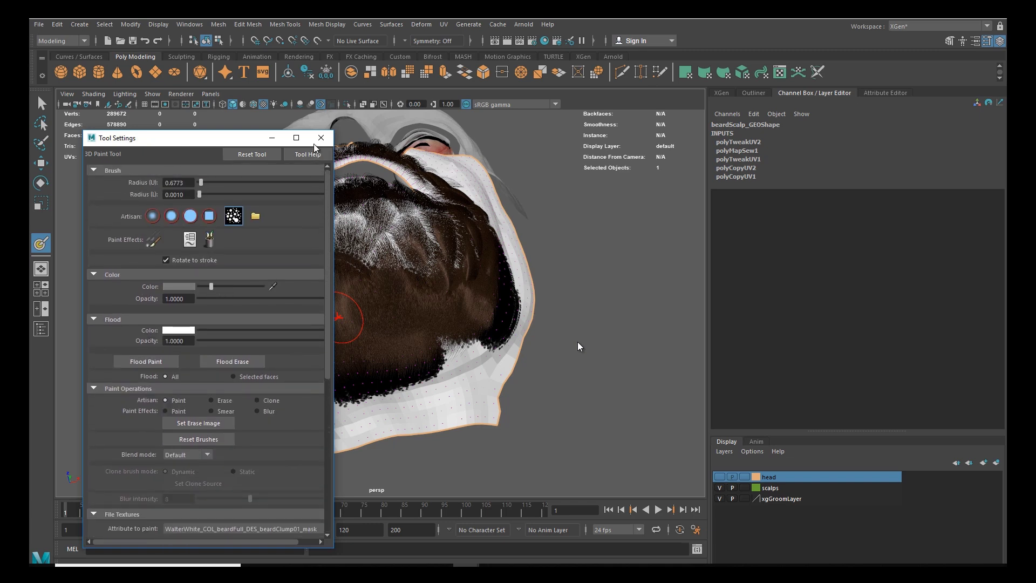
{"action": "left_click", "coordinate": [321, 138]}
Step: Paint the scalp's mask dark gray under the chin and along both sides of the jaw
{"action": "mouse_move", "coordinate": [411, 326]}
{"action": "left_mouse_down", "text": "alt"}
{"action": "mouse_move", "coordinate": [380, 288]}
{"action": "mouse_move", "coordinate": [371, 298]}
{"action": "mouse_move", "coordinate": [426, 269]}
{"action": "left_mouse_up", "text": "alt"}
{"action": "mouse_move", "coordinate": [347, 277]}
{"action": "left_mouse_down", "text": "alt"}
{"action": "mouse_move", "coordinate": [412, 317]}
{"action": "mouse_move", "coordinate": [366, 293]}
{"action": "left_mouse_up", "text": "alt"}
{"action": "mouse_move", "coordinate": [351, 394]}
{"action": "left_mouse_down", "text": "alt"}
{"action": "mouse_move", "coordinate": [486, 307]}
{"action": "mouse_move", "coordinate": [381, 332]}
{"action": "mouse_move", "coordinate": [426, 308]}
{"action": "mouse_move", "coordinate": [335, 310]}
{"action": "left_mouse_up", "text": "alt"}
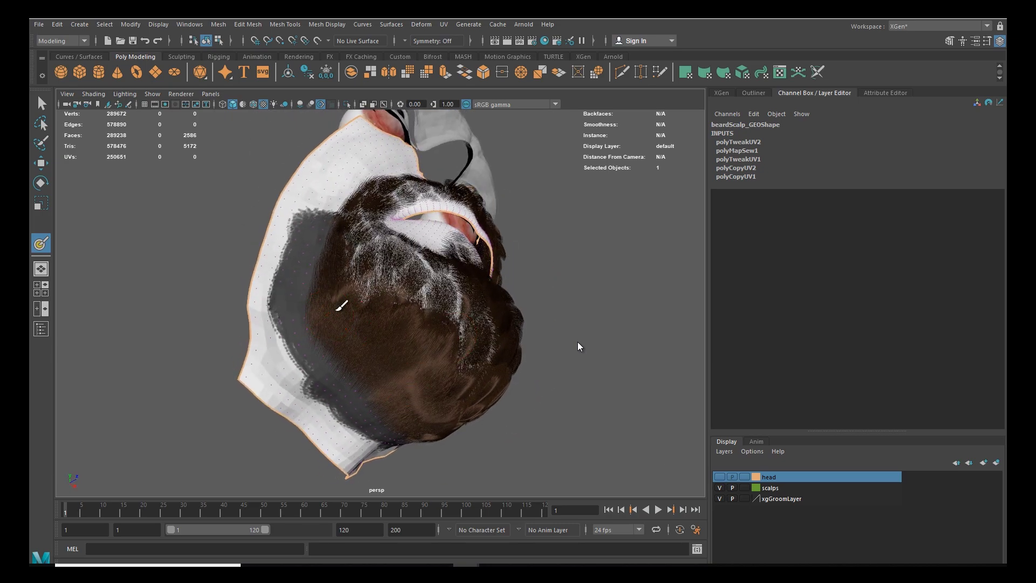
{"action": "left_click_drag", "start_coordinate": [436, 367], "coordinate": [435, 319], "text": "alt"}
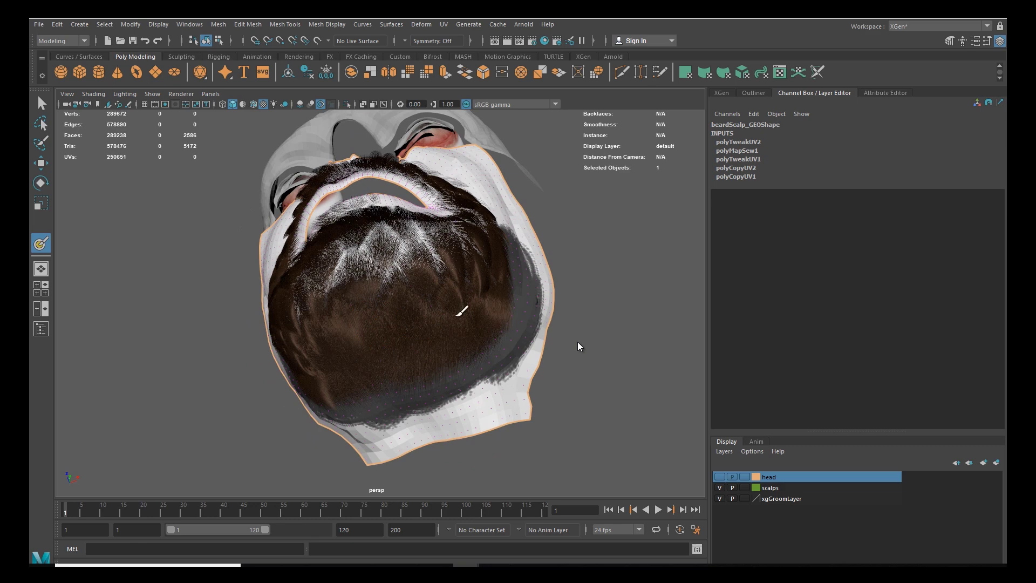
{"action": "mouse_move", "coordinate": [530, 309]}
{"action": "left_mouse_down", "text": "alt"}
{"action": "mouse_move", "coordinate": [501, 354]}
{"action": "mouse_move", "coordinate": [313, 293]}
{"action": "left_mouse_up", "text": "alt"}
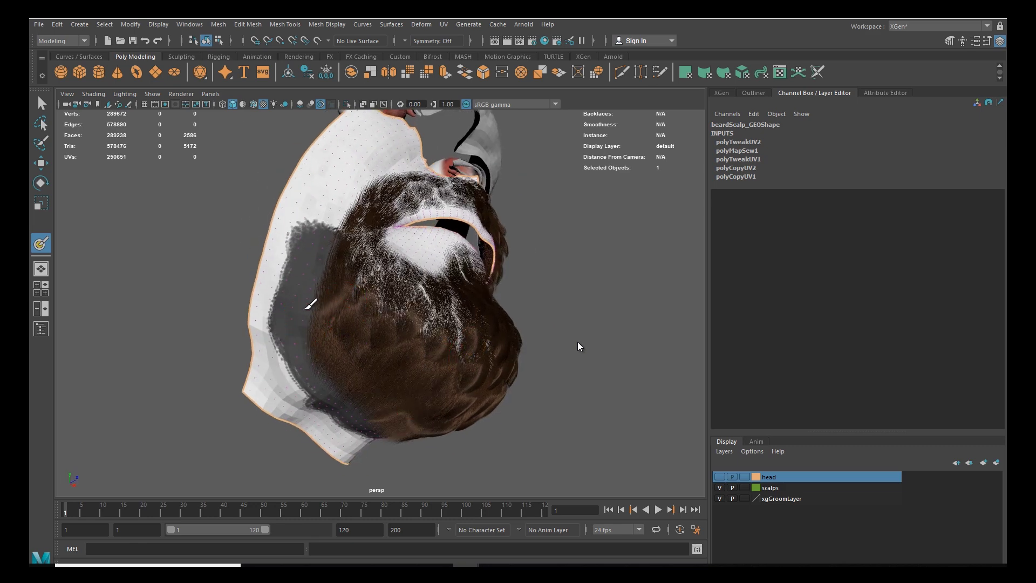
Step: Clear the beard preview from the scalp and set the brush color to a very light gray
{"action": "left_click", "coordinate": [721, 93]}
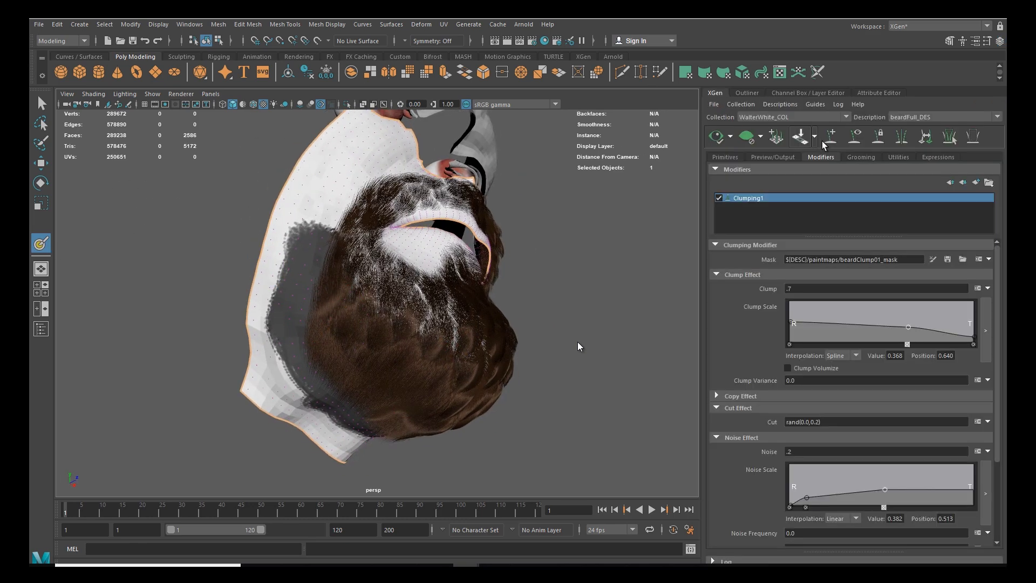
{"action": "left_click", "coordinate": [745, 137]}
{"action": "left_click_drag", "start_coordinate": [370, 282], "coordinate": [394, 326], "text": "alt"}
{"action": "left_click_drag", "start_coordinate": [339, 273], "coordinate": [348, 345], "text": "alt"}
{"action": "double_click", "coordinate": [41, 244]}
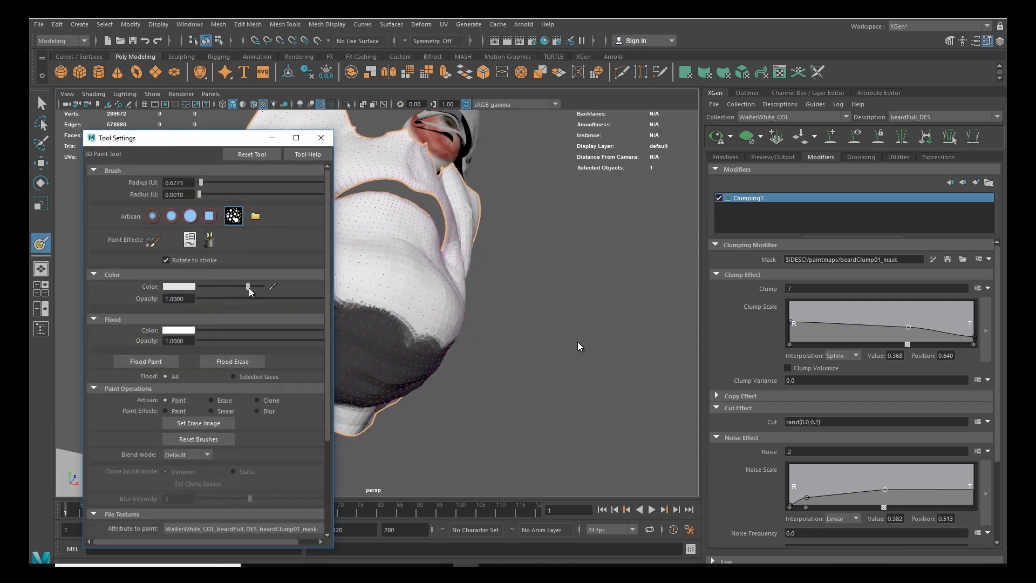
{"action": "left_click", "coordinate": [321, 138]}
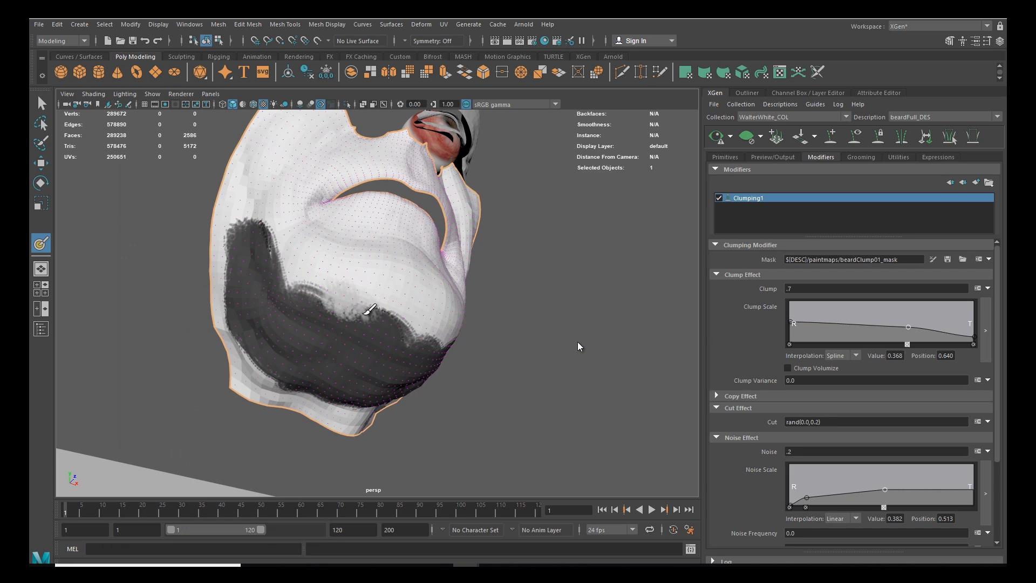
Step: Paint light gray strokes over the upper edge of the dark mask area to soften its transition across the chin and jaw
{"action": "mouse_move", "coordinate": [290, 273]}
{"action": "left_mouse_down"}
{"action": "mouse_move", "coordinate": [272, 246]}
{"action": "mouse_move", "coordinate": [336, 319]}
{"action": "mouse_move", "coordinate": [382, 336]}
{"action": "mouse_move", "coordinate": [399, 311]}
{"action": "mouse_move", "coordinate": [325, 331]}
{"action": "left_mouse_up"}
{"action": "mouse_move", "coordinate": [325, 330]}
{"action": "left_mouse_down"}
{"action": "mouse_move", "coordinate": [357, 334]}
{"action": "mouse_move", "coordinate": [442, 307]}
{"action": "mouse_move", "coordinate": [389, 295]}
{"action": "mouse_move", "coordinate": [408, 249]}
{"action": "mouse_move", "coordinate": [430, 274]}
{"action": "left_mouse_up"}
{"action": "mouse_move", "coordinate": [375, 299]}
{"action": "left_mouse_down"}
{"action": "mouse_move", "coordinate": [365, 381]}
{"action": "mouse_move", "coordinate": [458, 307]}
{"action": "left_mouse_up"}
{"action": "mouse_move", "coordinate": [360, 302]}
{"action": "left_mouse_down"}
{"action": "mouse_move", "coordinate": [314, 279]}
{"action": "mouse_move", "coordinate": [264, 280]}
{"action": "mouse_move", "coordinate": [353, 312]}
{"action": "mouse_move", "coordinate": [364, 350]}
{"action": "mouse_move", "coordinate": [334, 343]}
{"action": "left_mouse_up"}
{"action": "mouse_move", "coordinate": [322, 324]}
{"action": "left_mouse_down"}
{"action": "mouse_move", "coordinate": [328, 349]}
{"action": "mouse_move", "coordinate": [317, 313]}
{"action": "mouse_move", "coordinate": [420, 314]}
{"action": "mouse_move", "coordinate": [372, 324]}
{"action": "mouse_move", "coordinate": [388, 261]}
{"action": "left_mouse_up"}
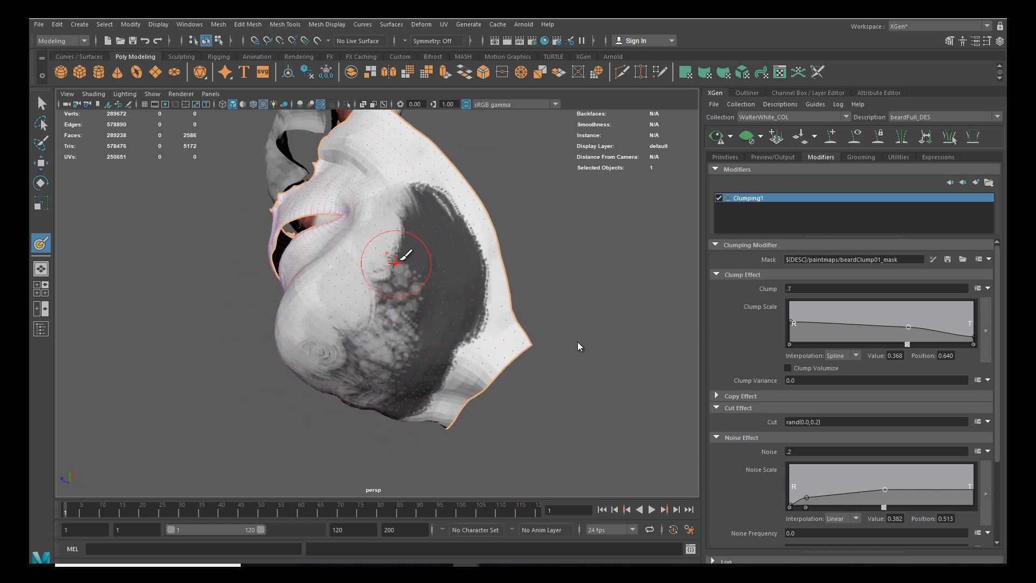
{"action": "left_click_drag", "start_coordinate": [398, 221], "coordinate": [432, 309]}
Step: Check the 3D Paint Tool's settings, blend the mask further under the chin and refresh the beard preview
{"action": "mouse_move", "coordinate": [393, 342]}
{"action": "left_mouse_down", "text": "alt"}
{"action": "mouse_move", "coordinate": [358, 277]}
{"action": "mouse_move", "coordinate": [301, 220]}
{"action": "mouse_move", "coordinate": [315, 252]}
{"action": "mouse_move", "coordinate": [300, 324]}
{"action": "mouse_move", "coordinate": [296, 273]}
{"action": "mouse_move", "coordinate": [100, 262]}
{"action": "left_mouse_up", "text": "alt"}
{"action": "double_click", "coordinate": [41, 243]}
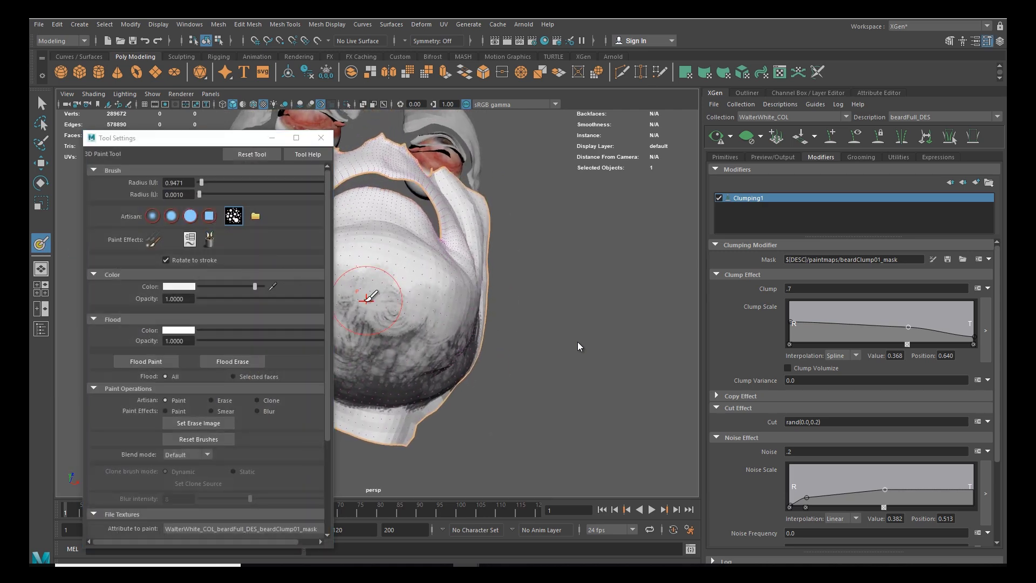
{"action": "left_click", "coordinate": [321, 138]}
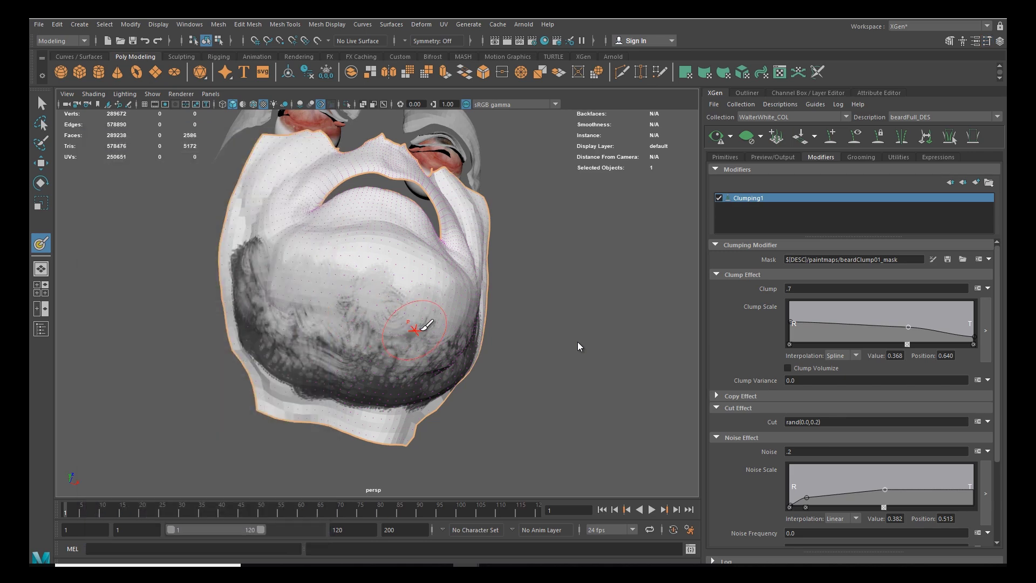
{"action": "mouse_move", "coordinate": [330, 288]}
{"action": "left_mouse_down", "text": "alt"}
{"action": "mouse_move", "coordinate": [412, 342]}
{"action": "mouse_move", "coordinate": [393, 277]}
{"action": "mouse_move", "coordinate": [617, 172]}
{"action": "left_mouse_up", "text": "alt"}
{"action": "mouse_move", "coordinate": [463, 285]}
{"action": "left_mouse_down", "text": "alt"}
{"action": "mouse_move", "coordinate": [312, 297]}
{"action": "mouse_move", "coordinate": [356, 280]}
{"action": "left_mouse_up", "text": "alt"}
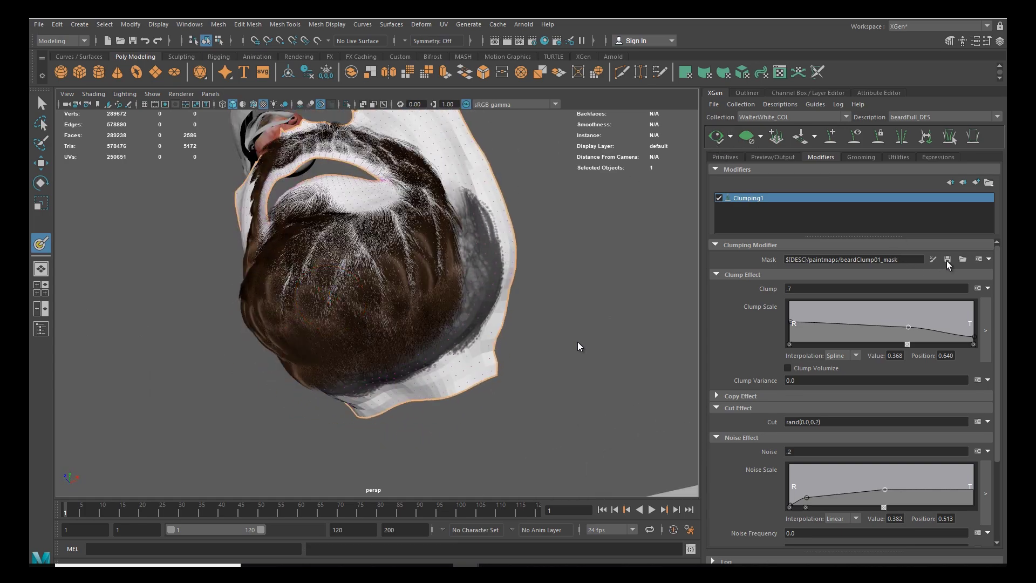
Step: Save the painted mask map, show the head layer and hide the scalps layer
{"action": "left_click_drag", "start_coordinate": [539, 226], "coordinate": [453, 270], "text": "alt"}
{"action": "left_click", "coordinate": [805, 92]}
{"action": "left_click", "coordinate": [720, 477]}
{"action": "left_click", "coordinate": [720, 488]}
{"action": "left_click_drag", "start_coordinate": [613, 429], "coordinate": [431, 340], "text": "alt"}
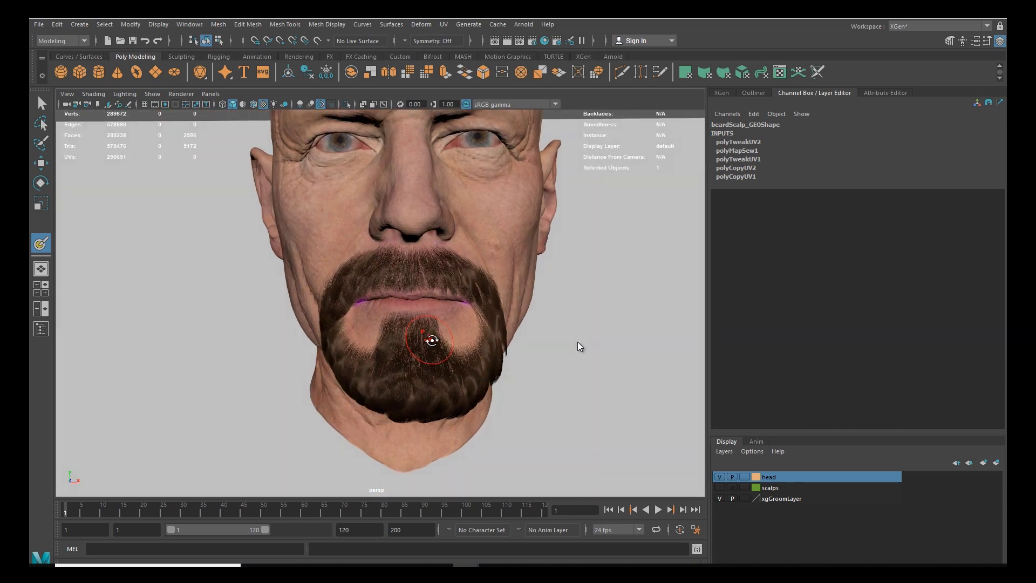
Step: Leave the paint tool, deselect the scalp and examine the masked beard clumping from several angles
{"action": "right_click_drag", "start_coordinate": [431, 339], "coordinate": [418, 393], "text": "alt"}
{"action": "left_click_drag", "start_coordinate": [418, 393], "coordinate": [416, 312], "text": "alt"}
{"action": "key", "text": "w"}
{"action": "right_click_drag", "start_coordinate": [416, 311], "coordinate": [567, 342], "text": "alt"}
{"action": "left_click", "coordinate": [567, 342]}
{"action": "left_click_drag", "start_coordinate": [566, 342], "coordinate": [479, 347], "text": "alt"}
{"action": "right_click_drag", "start_coordinate": [479, 347], "coordinate": [522, 362], "text": "alt"}
{"action": "mouse_move", "coordinate": [522, 361]}
{"action": "left_mouse_down", "text": "alt"}
{"action": "mouse_move", "coordinate": [509, 353]}
{"action": "mouse_move", "coordinate": [522, 351]}
{"action": "left_mouse_up", "text": "alt"}
{"action": "right_click_drag", "start_coordinate": [523, 351], "coordinate": [493, 370], "text": "alt"}
{"action": "left_click_drag", "start_coordinate": [483, 377], "coordinate": [499, 350], "text": "alt"}
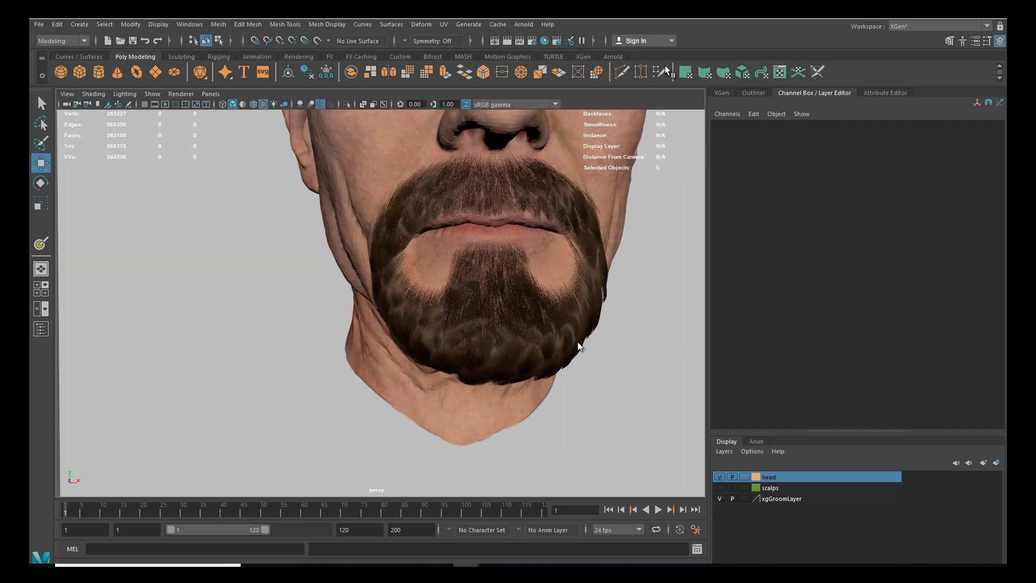
Step: Add a second Clumping modifier to the beard description and save the scene
{"action": "left_click", "coordinate": [725, 97]}
{"action": "left_click", "coordinate": [976, 183]}
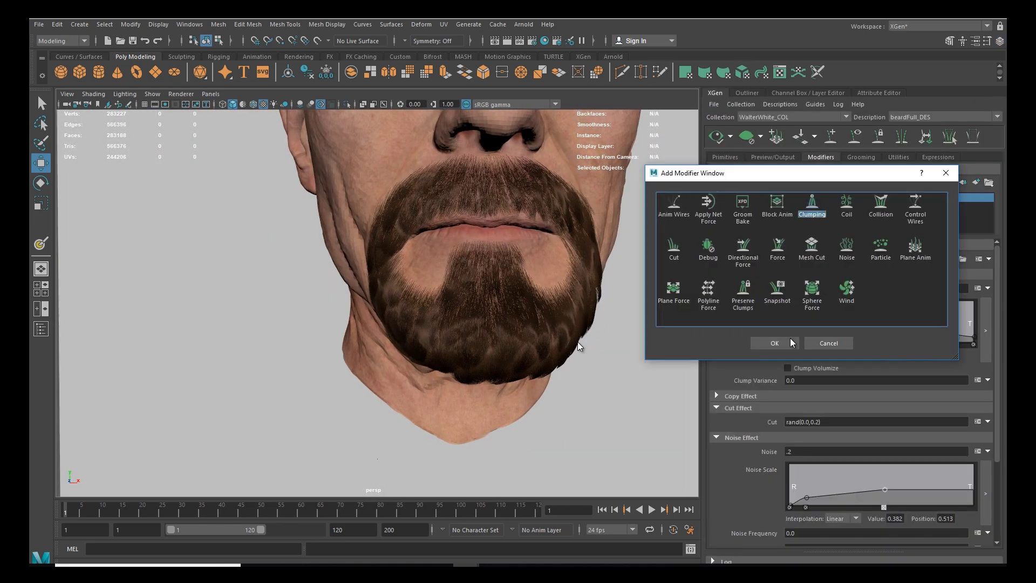
{"action": "left_click", "coordinate": [774, 343]}
{"action": "left_click_drag", "start_coordinate": [539, 372], "coordinate": [492, 347], "text": "alt"}
{"action": "key", "text": "ctrl+s"}
{"action": "key", "text": "q"}
{"action": "key", "text": "w"}
{"action": "left_click_drag", "start_coordinate": [514, 313], "coordinate": [499, 324], "text": "alt"}
Step: Set the tip point of the second Clumping modifier's Clump Scale curve to a value of 0.118
{"action": "left_click_drag", "start_coordinate": [982, 339], "coordinate": [985, 336]}
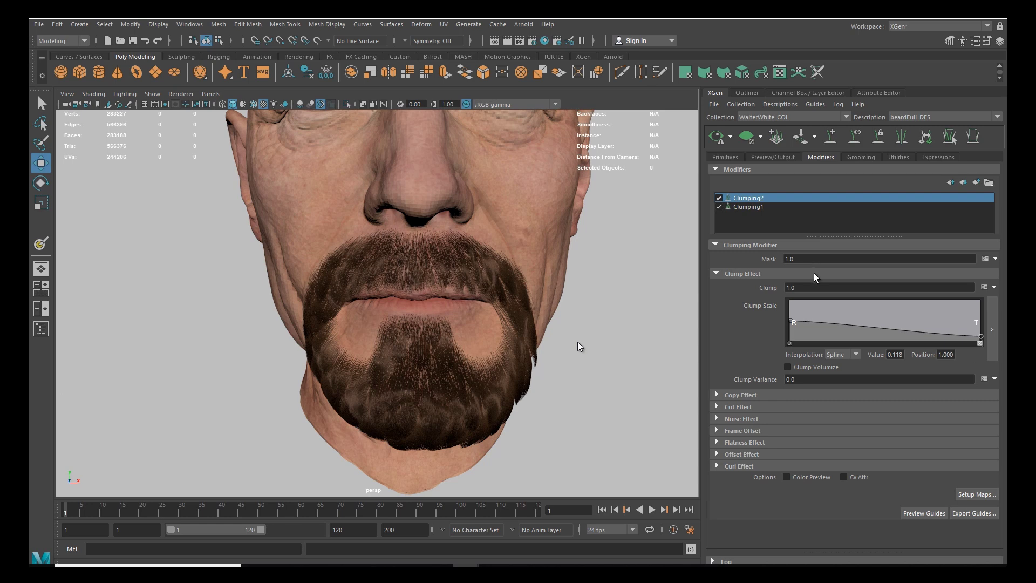
Step: Generate the second Clumping modifier's points at a density of 5 and save its clumping maps
{"action": "left_click", "coordinate": [976, 495]}
{"action": "left_click_drag", "start_coordinate": [514, 156], "coordinate": [605, 162]}
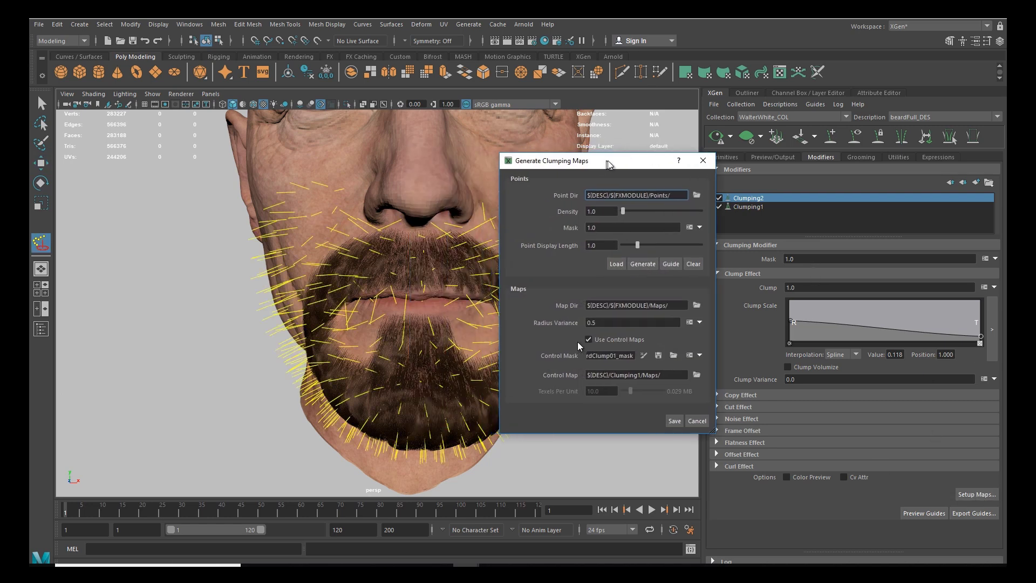
{"action": "left_click", "coordinate": [673, 264]}
{"action": "type", "text": "5"}
{"action": "left_click", "coordinate": [645, 264]}
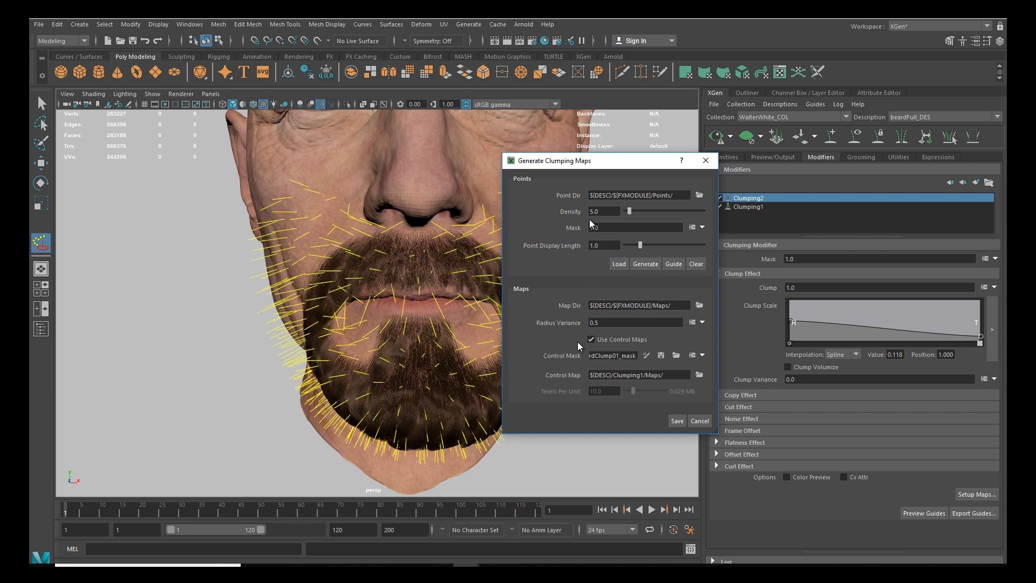
{"action": "left_click", "coordinate": [677, 421]}
{"action": "scroll", "coordinate": [517, 307], "scroll_direction": "up", "scroll_amount": 2}
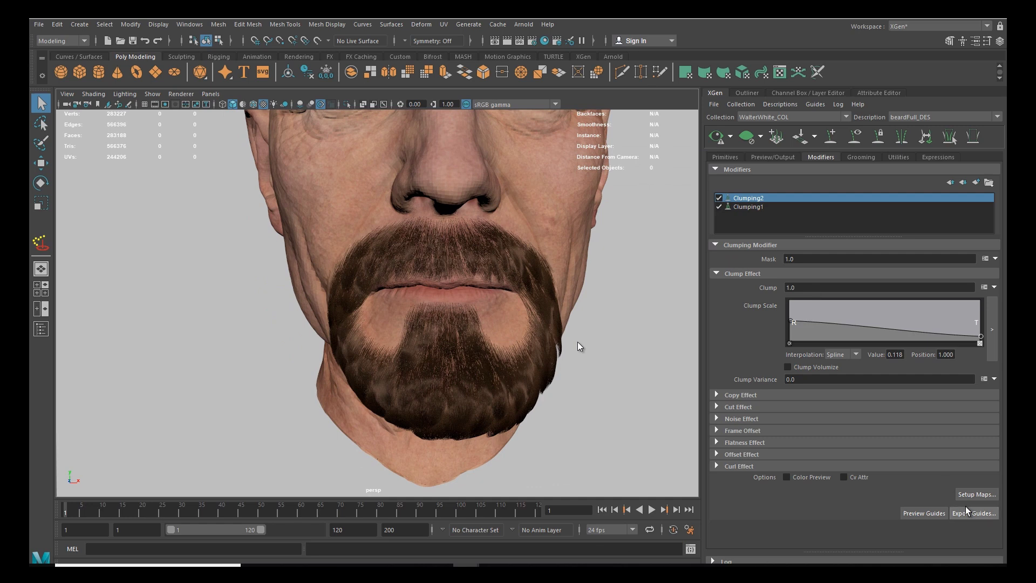
Step: Regenerate the second Clumping modifier's points at a density of 50 and save the maps
{"action": "left_click", "coordinate": [976, 494]}
{"action": "type", "text": "50"}
{"action": "key", "text": "Return"}
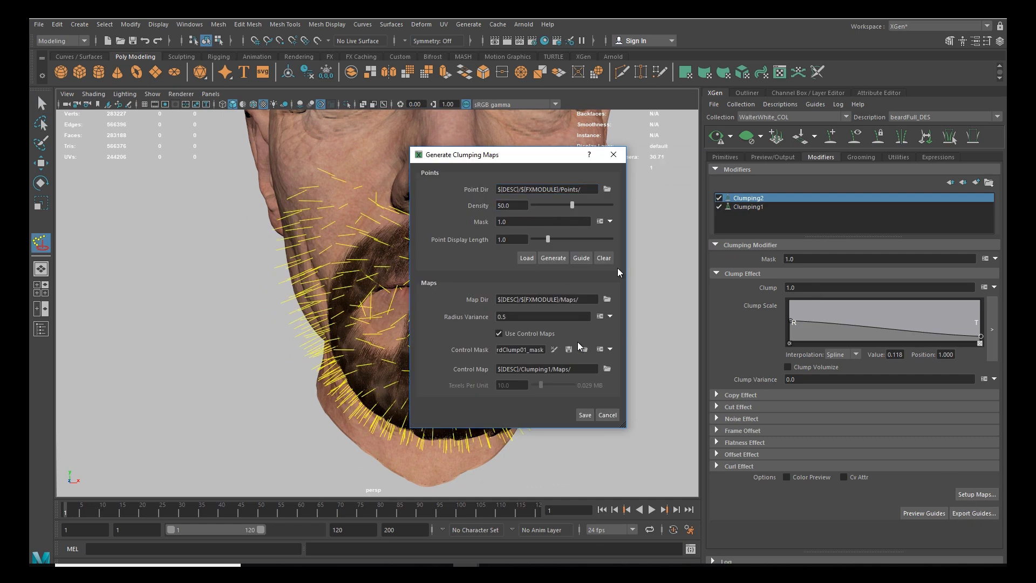
{"action": "left_click", "coordinate": [553, 258]}
{"action": "left_click", "coordinate": [583, 415]}
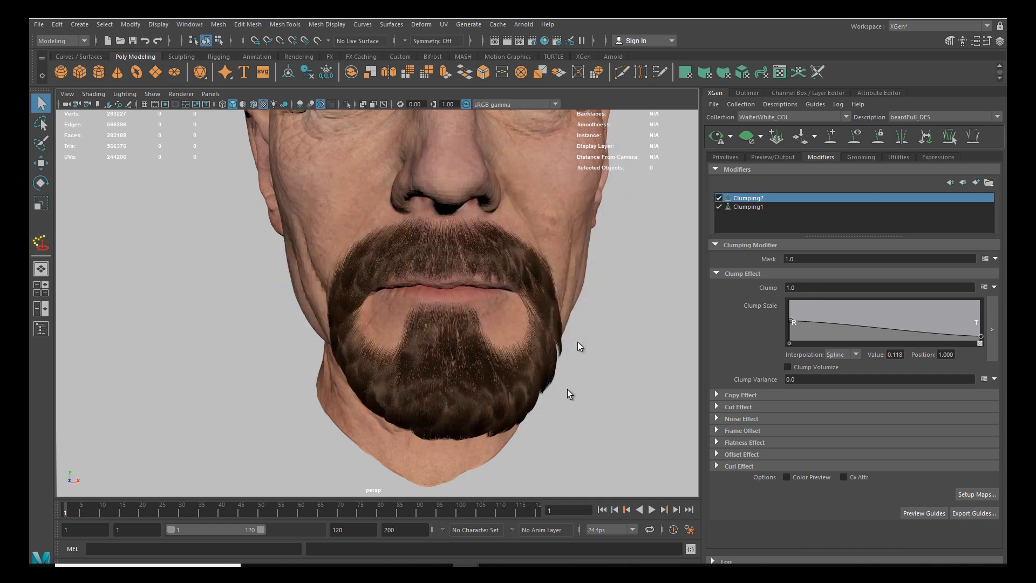
Step: Examine the denser clumping on the chin and moustache from several angles and distances
{"action": "left_click_drag", "start_coordinate": [512, 324], "coordinate": [419, 331], "text": "alt"}
{"action": "right_click_drag", "start_coordinate": [418, 330], "coordinate": [484, 356], "text": "alt"}
{"action": "left_click_drag", "start_coordinate": [485, 356], "coordinate": [474, 331], "text": "alt"}
{"action": "middle_click_drag", "start_coordinate": [474, 331], "coordinate": [529, 394], "text": "alt"}
{"action": "right_click_drag", "start_coordinate": [529, 394], "coordinate": [475, 373], "text": "alt"}
{"action": "left_click_drag", "start_coordinate": [475, 373], "coordinate": [453, 367], "text": "alt"}
{"action": "right_click_drag", "start_coordinate": [453, 367], "coordinate": [492, 389], "text": "alt"}
{"action": "middle_click_drag", "start_coordinate": [492, 389], "coordinate": [504, 320], "text": "alt"}
Step: Show the beard guides and bend the tip of one guide below the lower lip with the Sculpt Guides tool
{"action": "left_click", "coordinate": [855, 137]}
{"action": "left_click_drag", "start_coordinate": [504, 319], "coordinate": [411, 308], "text": "alt"}
{"action": "key", "text": "w"}
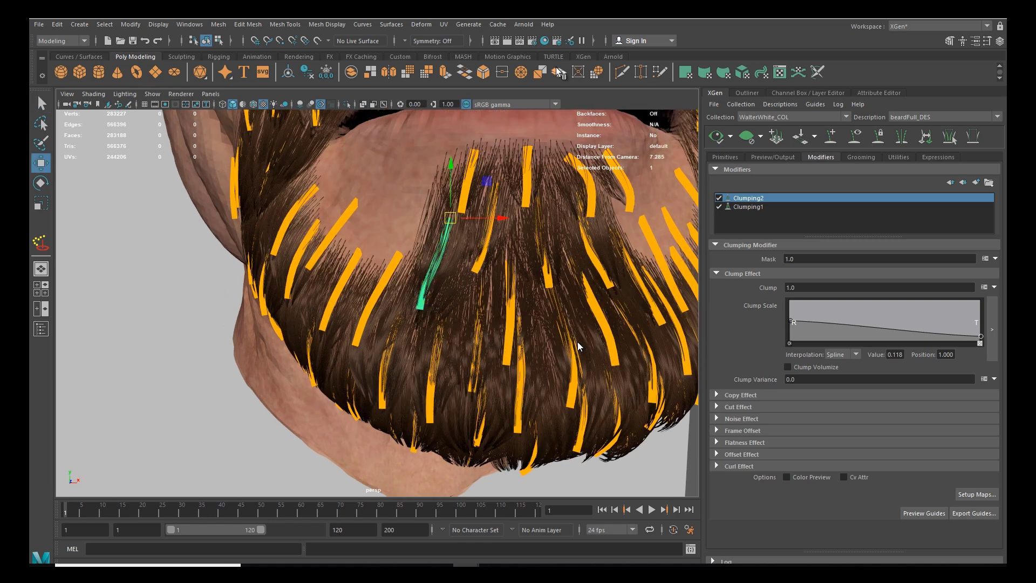
{"action": "left_click", "coordinate": [583, 56]}
{"action": "left_click", "coordinate": [306, 71]}
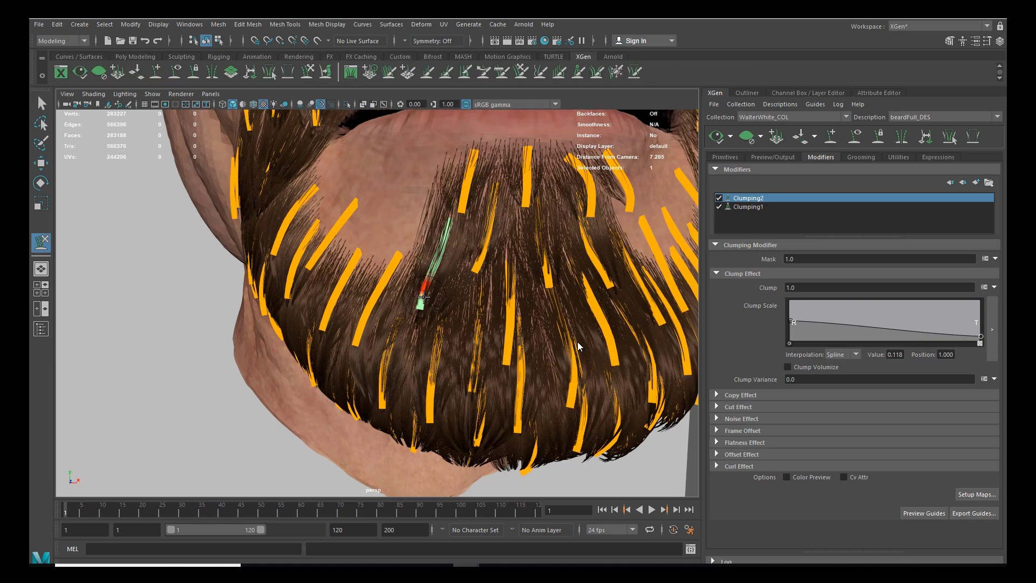
{"action": "mouse_move", "coordinate": [431, 310]}
{"action": "left_mouse_down"}
{"action": "mouse_move", "coordinate": [429, 283]}
{"action": "mouse_move", "coordinate": [397, 273]}
{"action": "left_mouse_up"}
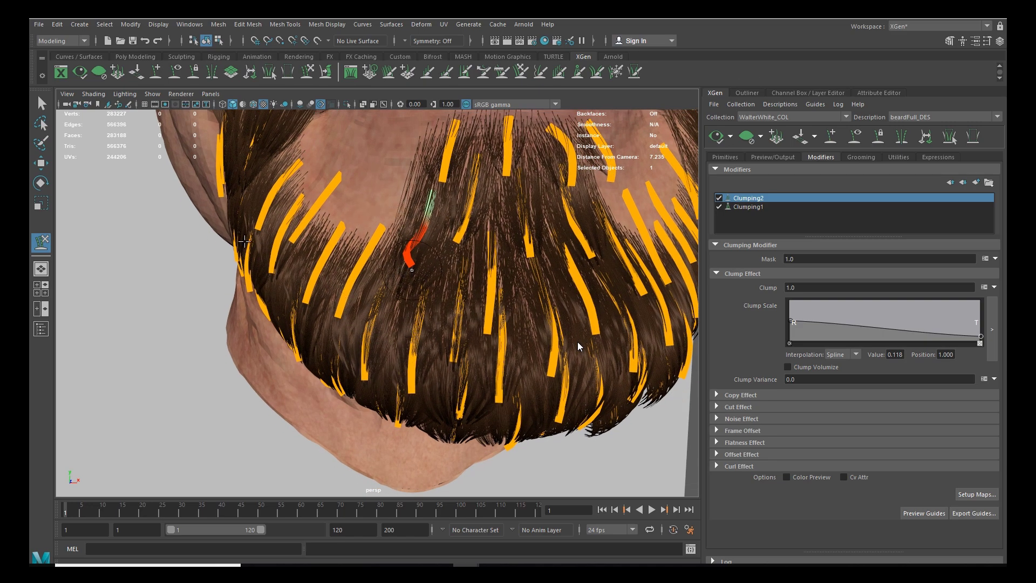
{"action": "double_click", "coordinate": [42, 245]}
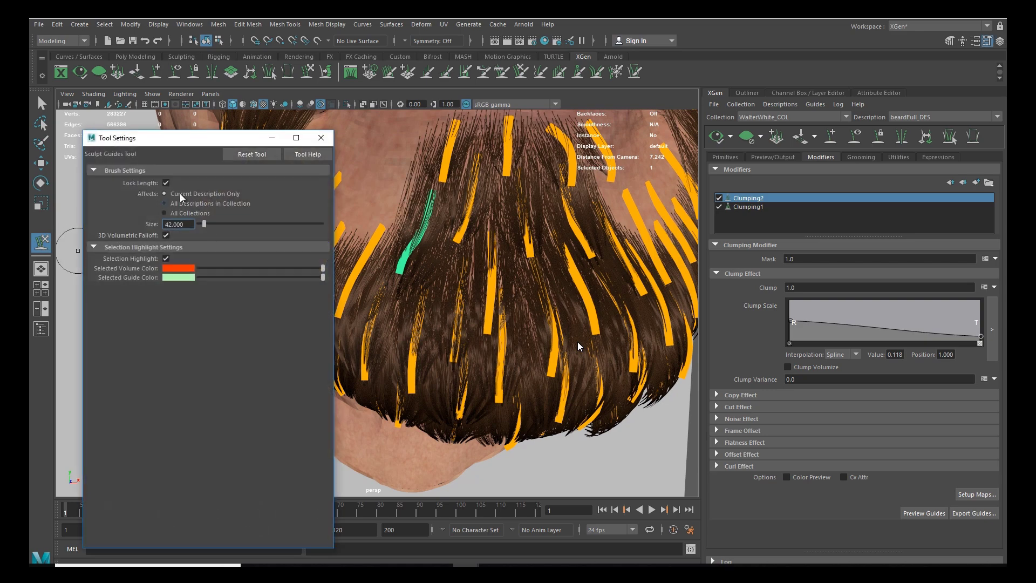
{"action": "left_click", "coordinate": [321, 138]}
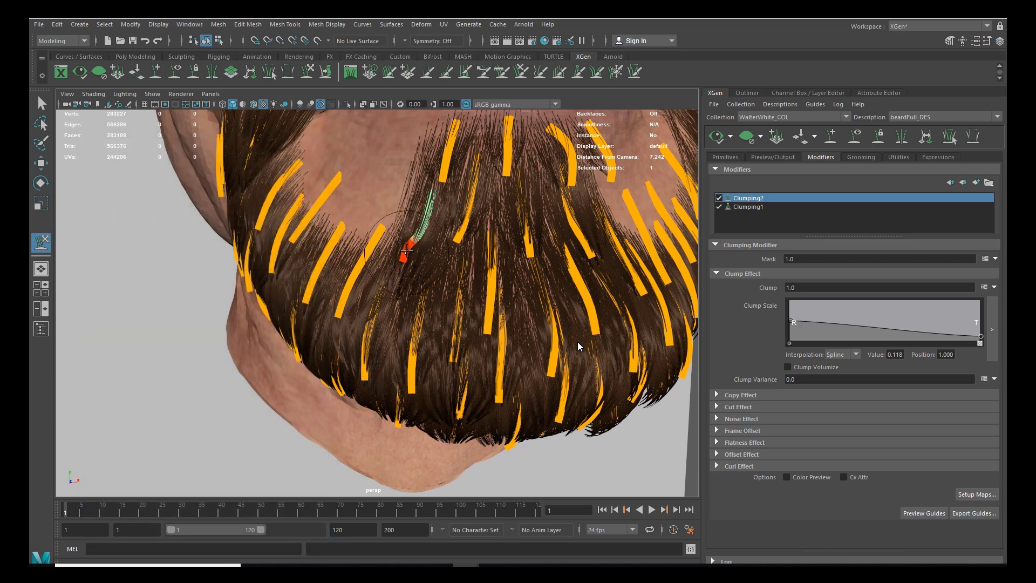
Step: Sculpt several neighbouring guides in the middle of the chin one by one, bending their tips in varied directions
{"action": "left_click_drag", "start_coordinate": [436, 234], "coordinate": [394, 221], "text": "alt"}
{"action": "key", "text": "w"}
{"action": "scroll", "coordinate": [413, 244], "scroll_direction": "up", "scroll_amount": 2}
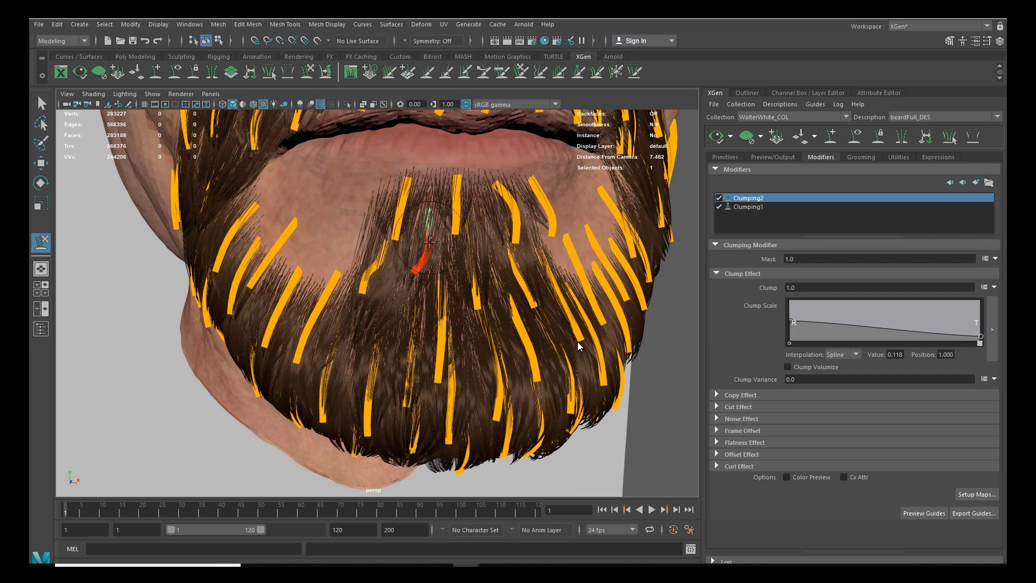
{"action": "key", "text": "w"}
{"action": "key", "text": "y"}
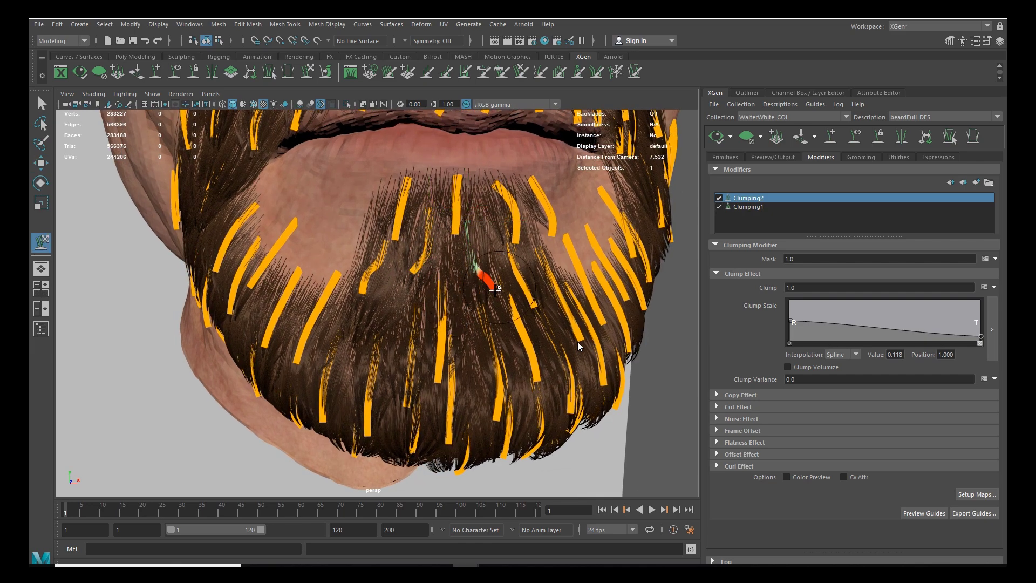
{"action": "left_click_drag", "start_coordinate": [468, 303], "coordinate": [456, 279], "text": "alt"}
{"action": "key", "text": "w"}
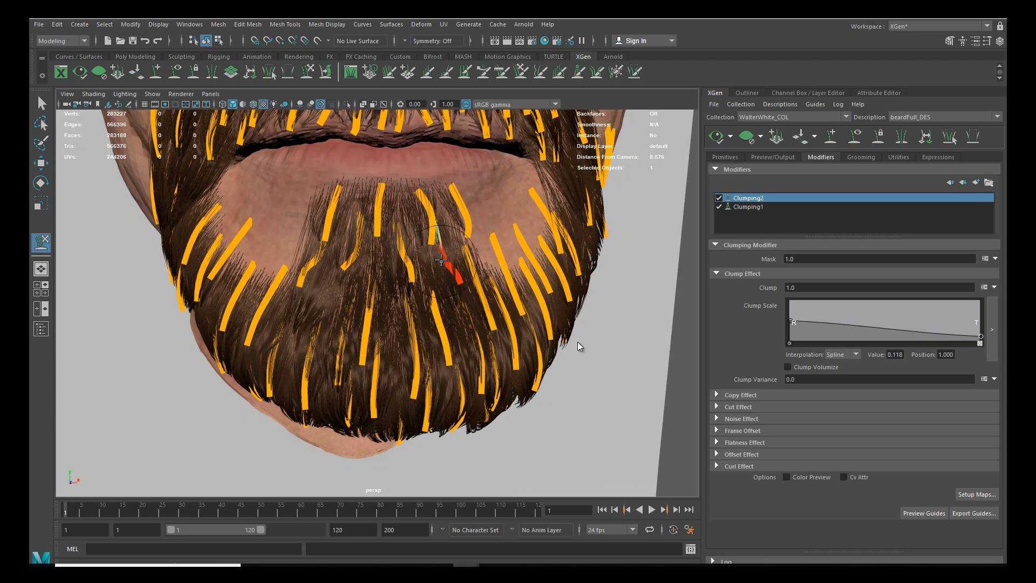
{"action": "mouse_move", "coordinate": [441, 322]}
{"action": "left_mouse_down", "text": "alt"}
{"action": "mouse_move", "coordinate": [412, 284]}
{"action": "mouse_move", "coordinate": [432, 295]}
{"action": "mouse_move", "coordinate": [411, 319]}
{"action": "mouse_move", "coordinate": [443, 323]}
{"action": "mouse_move", "coordinate": [426, 332]}
{"action": "left_mouse_up", "text": "alt"}
{"action": "key", "text": "w"}
{"action": "scroll", "coordinate": [426, 332], "scroll_direction": "up", "scroll_amount": 3}
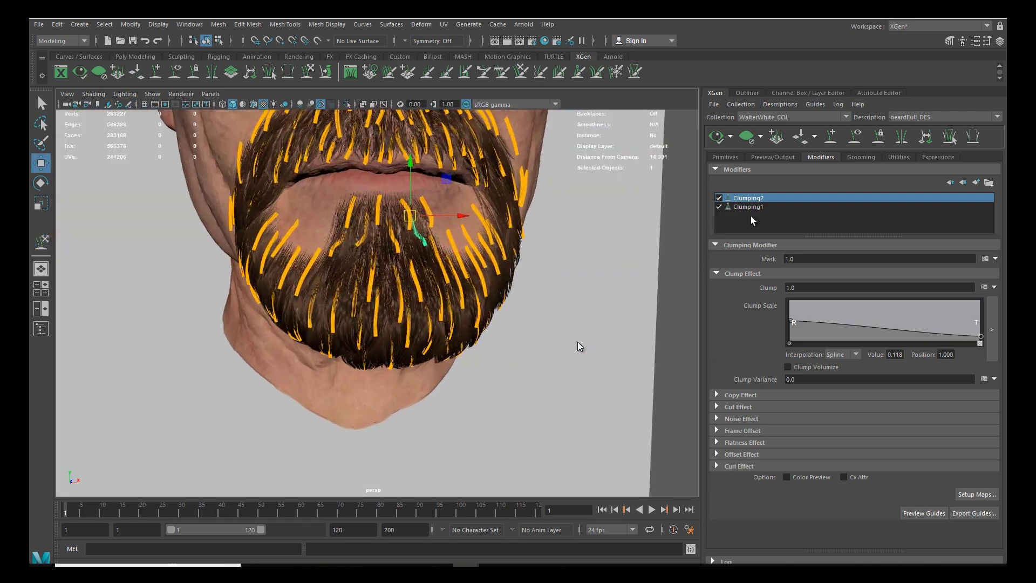
Step: Rebuild the first Clumping modifier's clumping maps from the sculpted guides and save them
{"action": "left_click", "coordinate": [748, 207]}
{"action": "left_click_drag", "start_coordinate": [996, 449], "coordinate": [996, 528]}
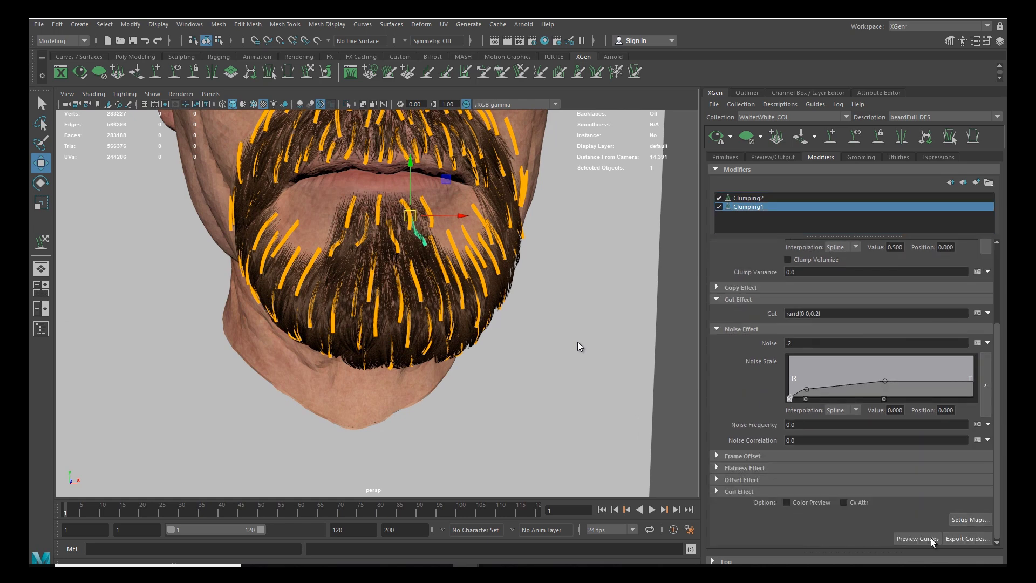
{"action": "left_click", "coordinate": [960, 520]}
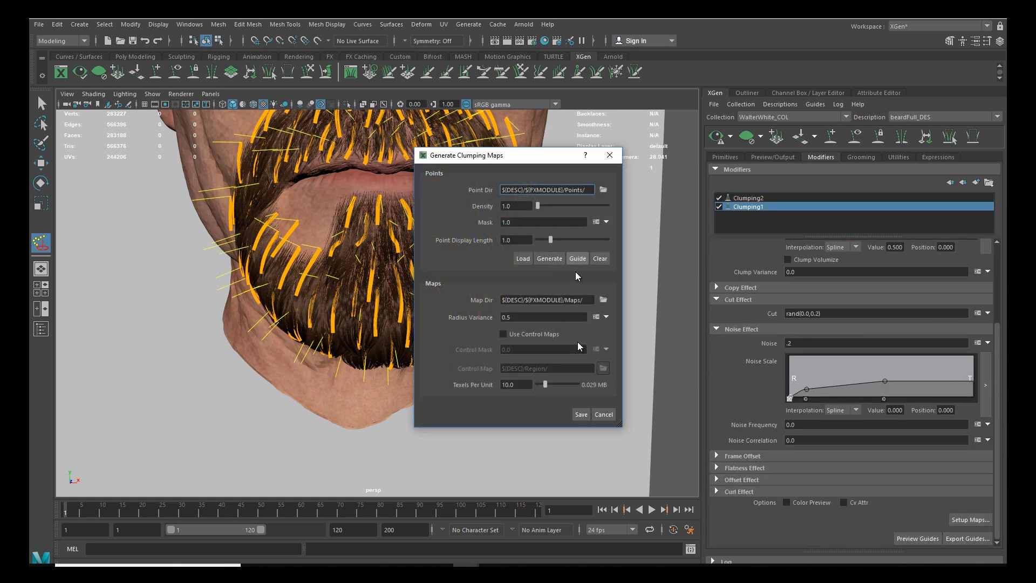
{"action": "left_click", "coordinate": [581, 414]}
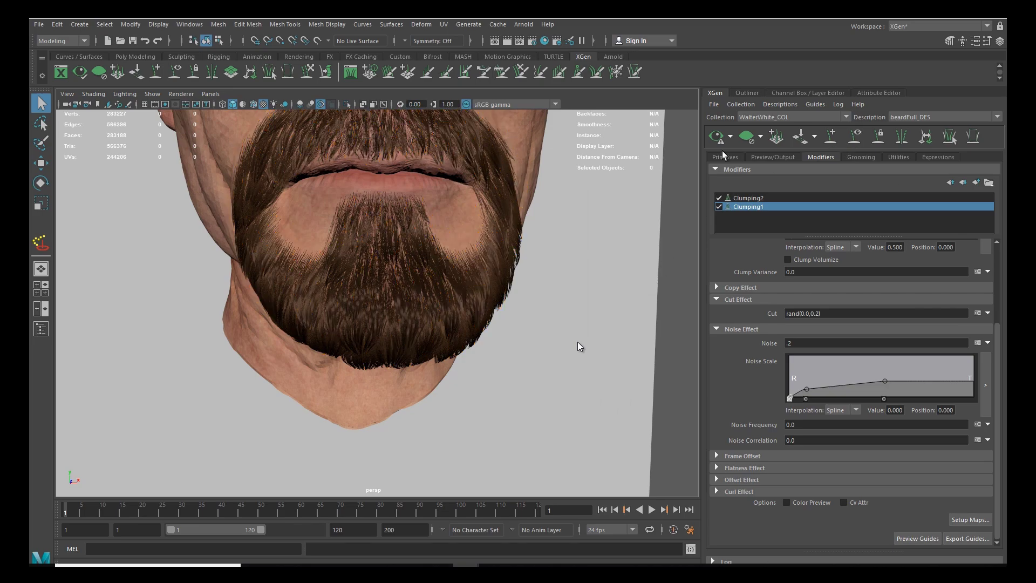
Step: Examine the rebuilt beard clumps around the chin and mouth from several angles and distances
{"action": "scroll", "coordinate": [457, 341], "scroll_direction": "down", "scroll_amount": 5}
{"action": "left_click_drag", "start_coordinate": [457, 341], "coordinate": [397, 356], "text": "alt"}
{"action": "middle_click_drag", "start_coordinate": [398, 357], "coordinate": [476, 325], "text": "alt"}
{"action": "scroll", "coordinate": [475, 338], "scroll_direction": "up", "scroll_amount": 2}
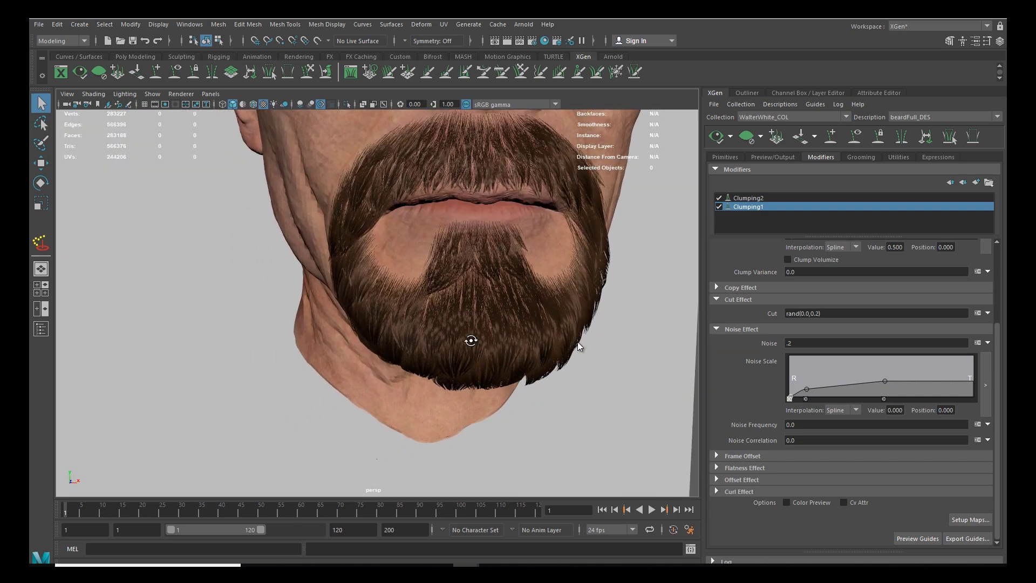
{"action": "left_click_drag", "start_coordinate": [474, 340], "coordinate": [468, 340], "text": "alt"}
{"action": "scroll", "coordinate": [502, 306], "scroll_direction": "down", "scroll_amount": 3}
{"action": "left_click_drag", "start_coordinate": [502, 307], "coordinate": [411, 328], "text": "alt"}
{"action": "left_click_drag", "start_coordinate": [32, 350], "coordinate": [185, 323]}
{"action": "mouse_move", "coordinate": [421, 347]}
{"action": "left_mouse_down", "text": "alt"}
{"action": "mouse_move", "coordinate": [342, 363]}
{"action": "mouse_move", "coordinate": [535, 358]}
{"action": "mouse_move", "coordinate": [418, 363]}
{"action": "left_mouse_up", "text": "alt"}
{"action": "middle_click_drag", "start_coordinate": [419, 363], "coordinate": [390, 319], "text": "alt"}
{"action": "scroll", "coordinate": [443, 355], "scroll_direction": "up", "scroll_amount": 4}
{"action": "left_click_drag", "start_coordinate": [443, 355], "coordinate": [466, 349], "text": "alt"}
{"action": "scroll", "coordinate": [467, 349], "scroll_direction": "up", "scroll_amount": 2}
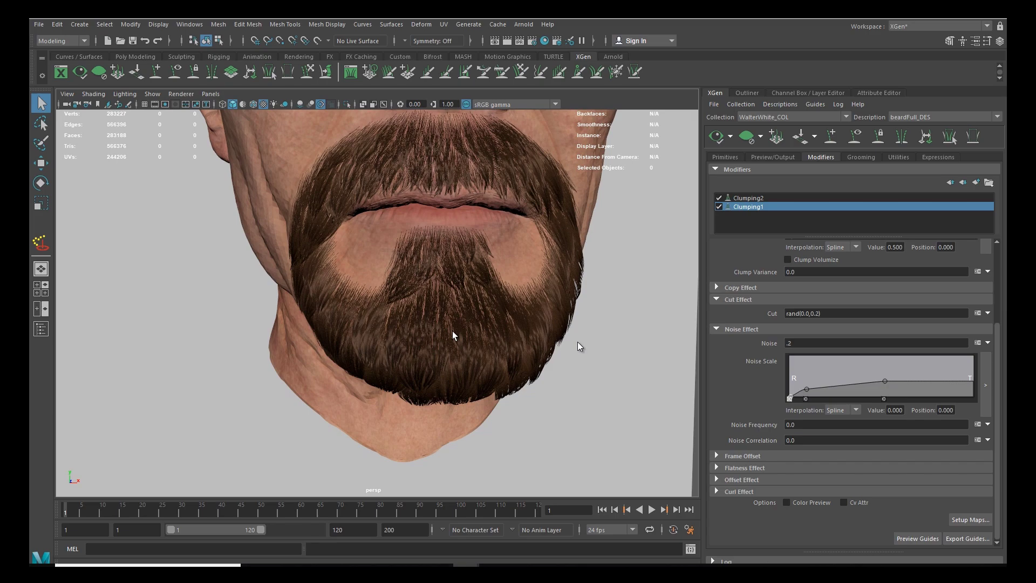
{"action": "left_click_drag", "start_coordinate": [330, 216], "coordinate": [456, 319], "text": "alt"}
Step: Set the second Clumping modifier's Noise to 1, add a Noise Scale point at value 0.434 and position 0.419, and update the preview
{"action": "left_click", "coordinate": [797, 199]}
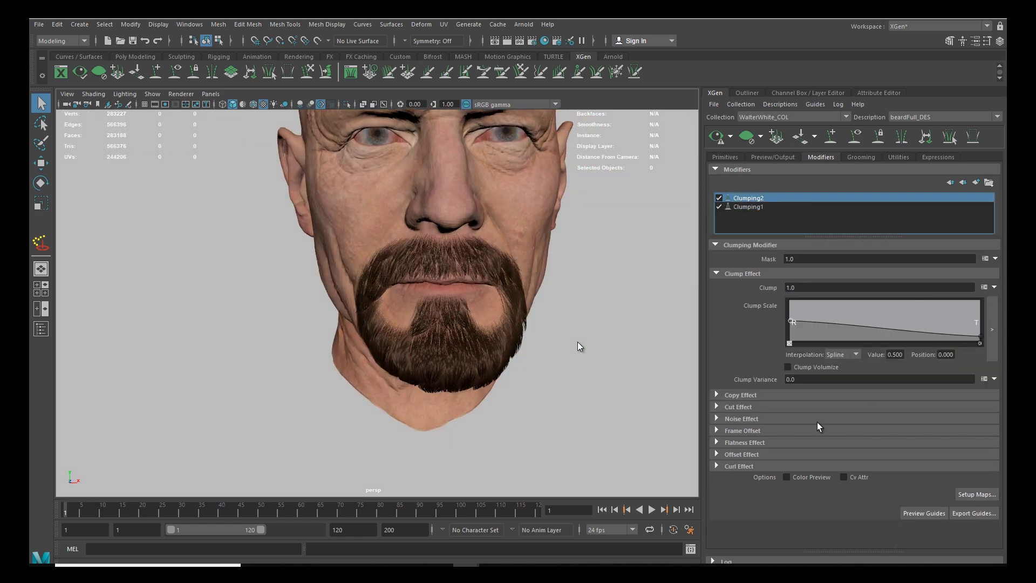
{"action": "left_click", "coordinate": [717, 419]}
{"action": "left_click", "coordinate": [875, 477]}
{"action": "left_click_drag", "start_coordinate": [867, 469], "coordinate": [867, 467]}
{"action": "left_click", "coordinate": [808, 433]}
{"action": "type", "text": "1"}
{"action": "key", "text": "Return"}
{"action": "left_click", "coordinate": [713, 142]}
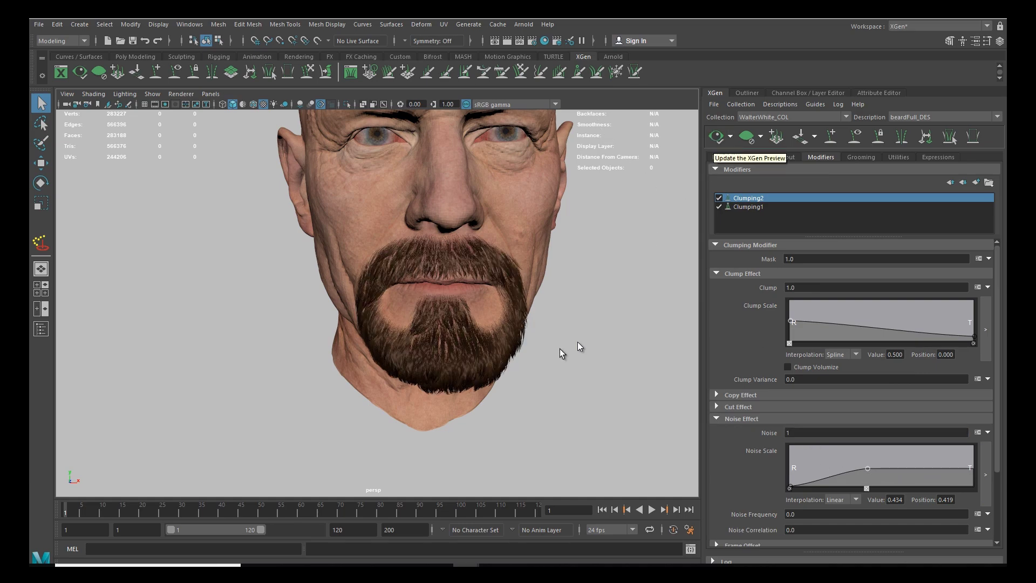
Step: Examine the beard with the added noise from several angles and save the scene
{"action": "left_click_drag", "start_coordinate": [451, 296], "coordinate": [513, 342], "text": "alt"}
{"action": "right_click_drag", "start_coordinate": [513, 342], "coordinate": [450, 340], "text": "alt"}
{"action": "left_click_drag", "start_coordinate": [450, 339], "coordinate": [398, 340], "text": "alt"}
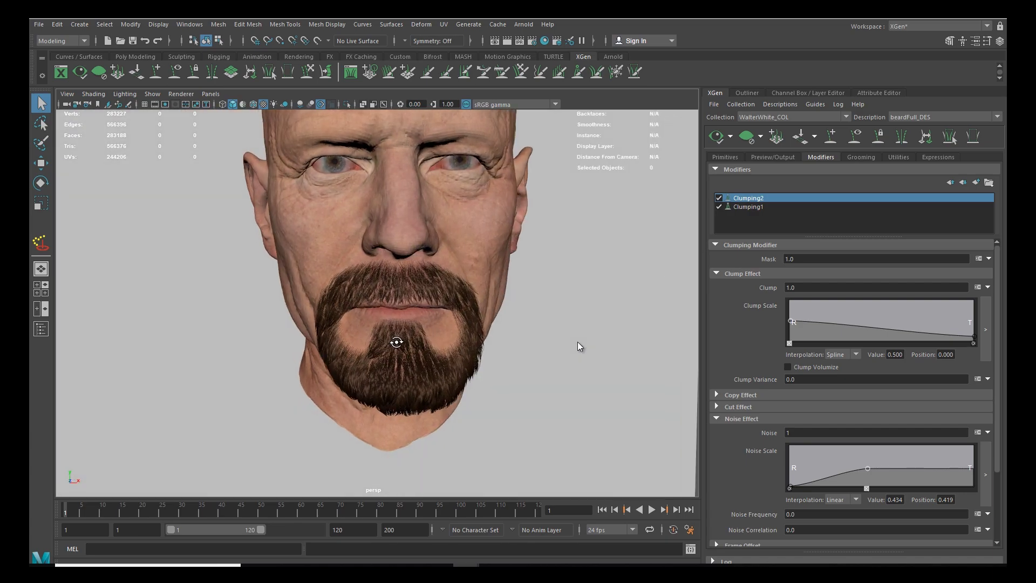
{"action": "left_click_drag", "start_coordinate": [488, 278], "coordinate": [505, 248], "text": "alt"}
{"action": "right_click_drag", "start_coordinate": [468, 335], "coordinate": [468, 351], "text": "alt"}
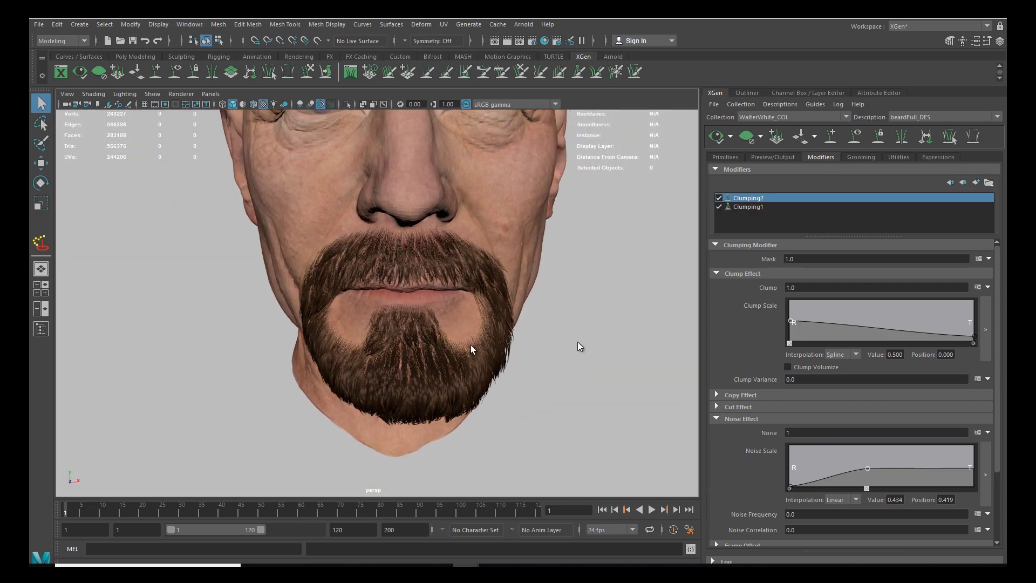
{"action": "left_click_drag", "start_coordinate": [487, 334], "coordinate": [464, 337], "text": "alt"}
{"action": "key", "text": "ctrl+s"}
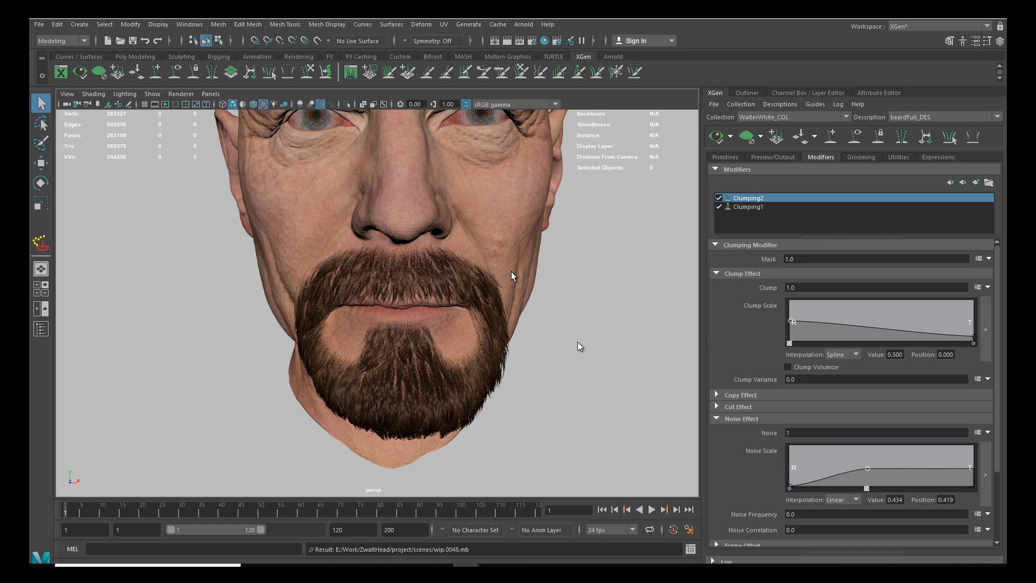
Step: Set the second Clumping modifier's Cut expression to rand(0.0,0.2) and inspect the beard
{"action": "scroll", "coordinate": [998, 361], "scroll_direction": "down", "scroll_amount": 5}
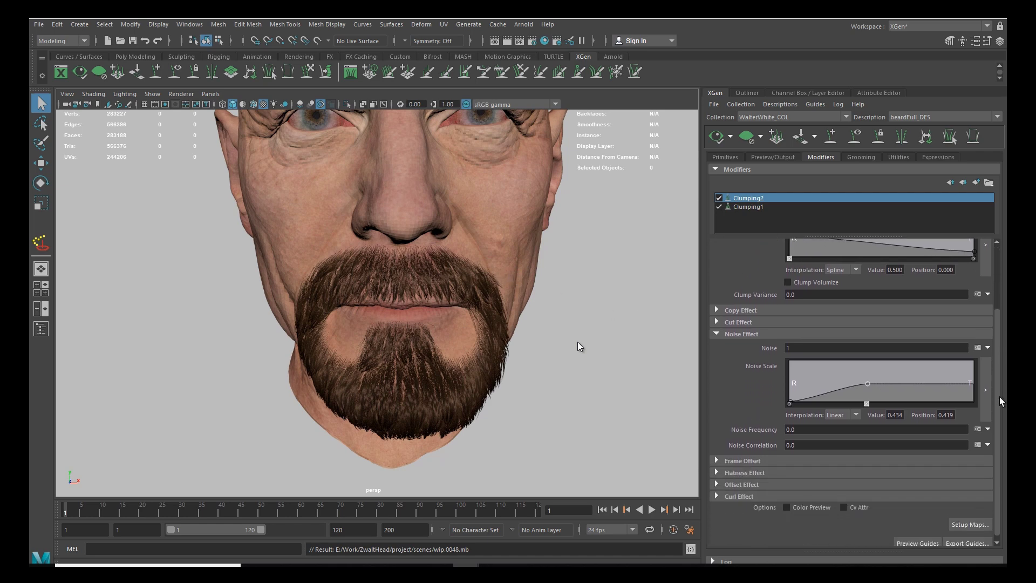
{"action": "left_click", "coordinate": [730, 318]}
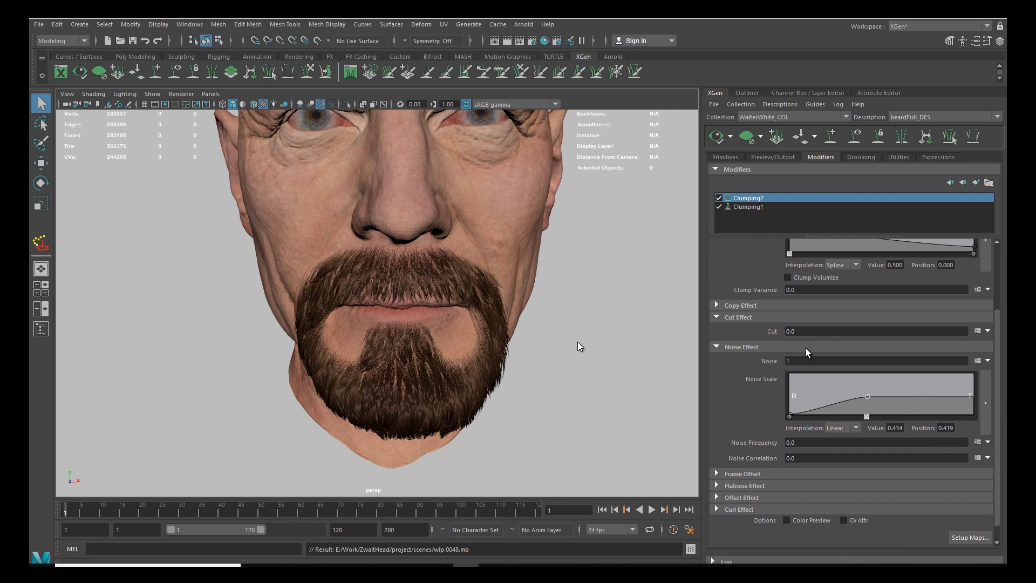
{"action": "type", "text": "rand"}
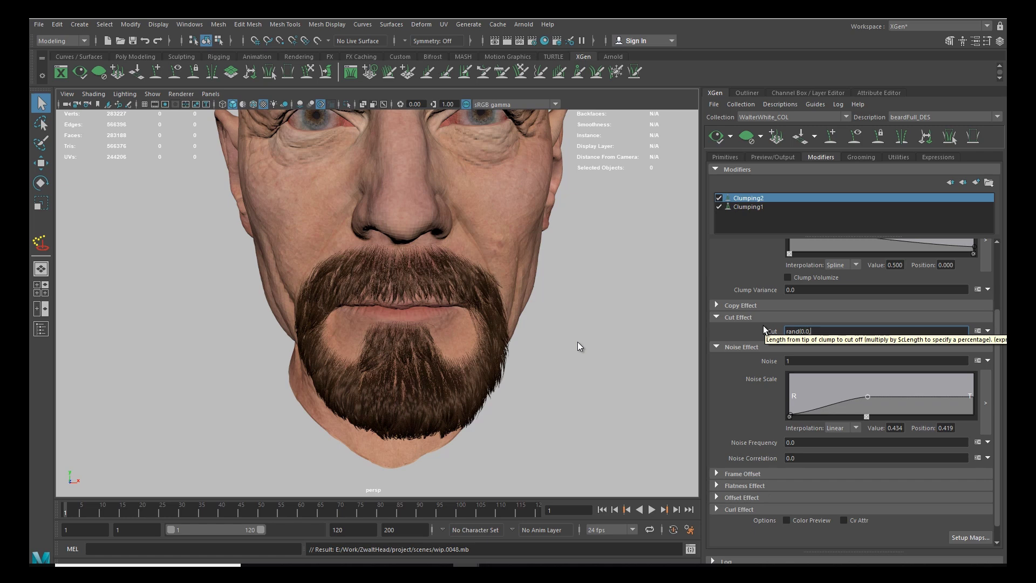
{"action": "type", "text": "(0.0,0.2)"}
{"action": "key", "text": "Return"}
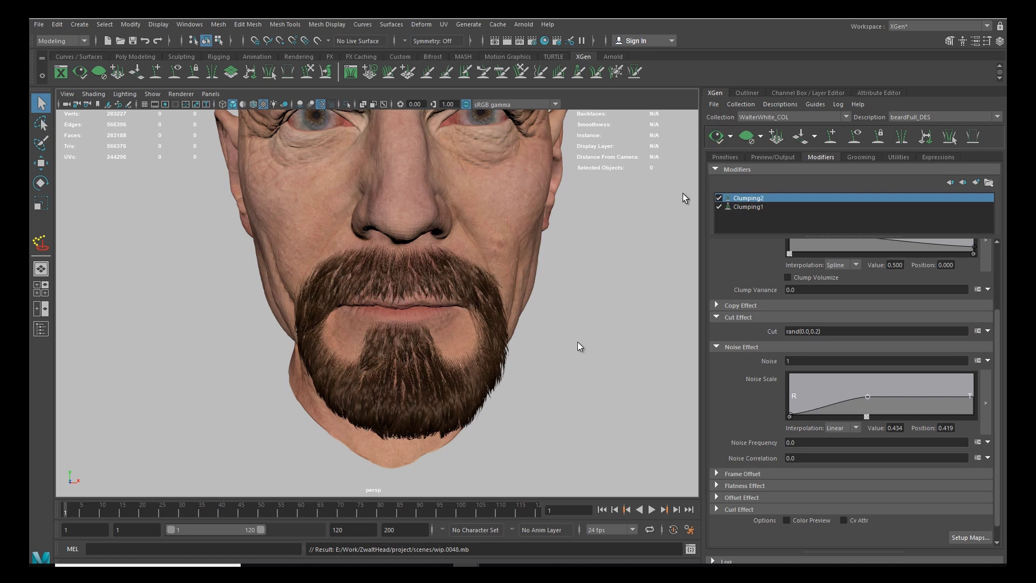
{"action": "scroll", "coordinate": [400, 359], "scroll_direction": "up", "scroll_amount": 3}
{"action": "left_click_drag", "start_coordinate": [400, 360], "coordinate": [455, 371], "text": "alt"}
Step: Change the Cut expression to rand(0.0,0.1) and inspect the beard tips from several angles
{"action": "key", "text": "BackSpace"}
{"action": "key", "text": "BackSpace"}
{"action": "type", "text": "1)"}
{"action": "key", "text": "Return"}
{"action": "left_click_drag", "start_coordinate": [475, 291], "coordinate": [295, 359], "text": "alt"}
{"action": "middle_click_drag", "start_coordinate": [295, 358], "coordinate": [356, 384], "text": "alt"}
{"action": "right_click_drag", "start_coordinate": [357, 384], "coordinate": [363, 354], "text": "alt"}
{"action": "left_click_drag", "start_coordinate": [363, 354], "coordinate": [400, 324], "text": "alt"}
{"action": "middle_click_drag", "start_coordinate": [400, 325], "coordinate": [412, 328], "text": "alt"}
{"action": "right_click_drag", "start_coordinate": [412, 329], "coordinate": [570, 353], "text": "alt"}
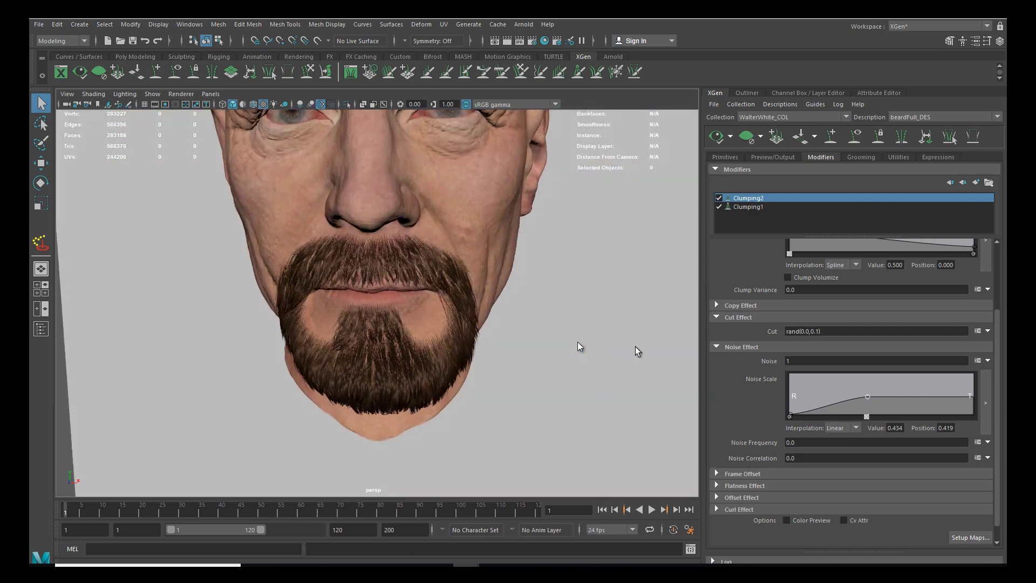
Step: Set the second Clumping modifier's Curl to 1 in its Curl Effect
{"action": "left_click_drag", "start_coordinate": [997, 313], "coordinate": [999, 345]}
{"action": "left_click", "coordinate": [734, 493]}
{"action": "left_click_drag", "start_coordinate": [1001, 445], "coordinate": [1002, 486]}
{"action": "left_click", "coordinate": [808, 425]}
{"action": "type", "text": "1"}
{"action": "key", "text": "Return"}
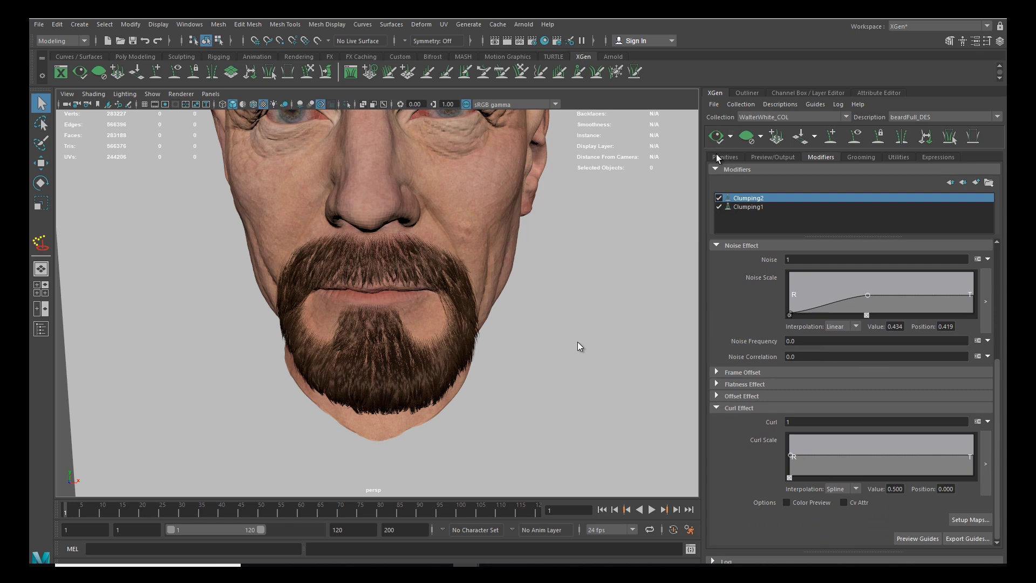
Step: Shape the Curl Scale curve by raising a middle point slightly and adjusting the tip point
{"action": "left_click_drag", "start_coordinate": [868, 455], "coordinate": [869, 448]}
{"action": "left_click", "coordinate": [972, 454]}
{"action": "left_click_drag", "start_coordinate": [972, 454], "coordinate": [972, 455]}
{"action": "left_click_drag", "start_coordinate": [870, 447], "coordinate": [874, 446]}
{"action": "left_click_drag", "start_coordinate": [432, 292], "coordinate": [396, 350], "text": "alt"}
Step: Set the beard primitives' Length to 1.2, check the beard from several angles and save the scene
{"action": "left_click", "coordinate": [723, 157]}
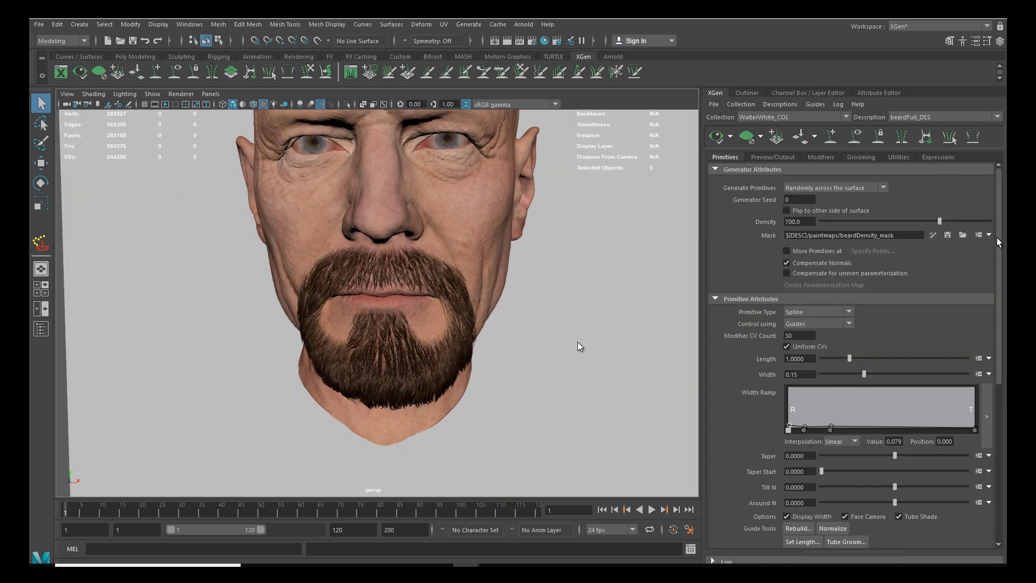
{"action": "type", "text": "1.2"}
{"action": "key", "text": "Return"}
{"action": "left_click_drag", "start_coordinate": [588, 324], "coordinate": [480, 365], "text": "alt"}
{"action": "left_click_drag", "start_coordinate": [394, 361], "coordinate": [501, 364], "text": "alt"}
{"action": "right_click_drag", "start_coordinate": [502, 365], "coordinate": [430, 354], "text": "alt"}
{"action": "left_click_drag", "start_coordinate": [430, 354], "coordinate": [417, 351], "text": "alt"}
{"action": "key", "text": "ctrl+s"}
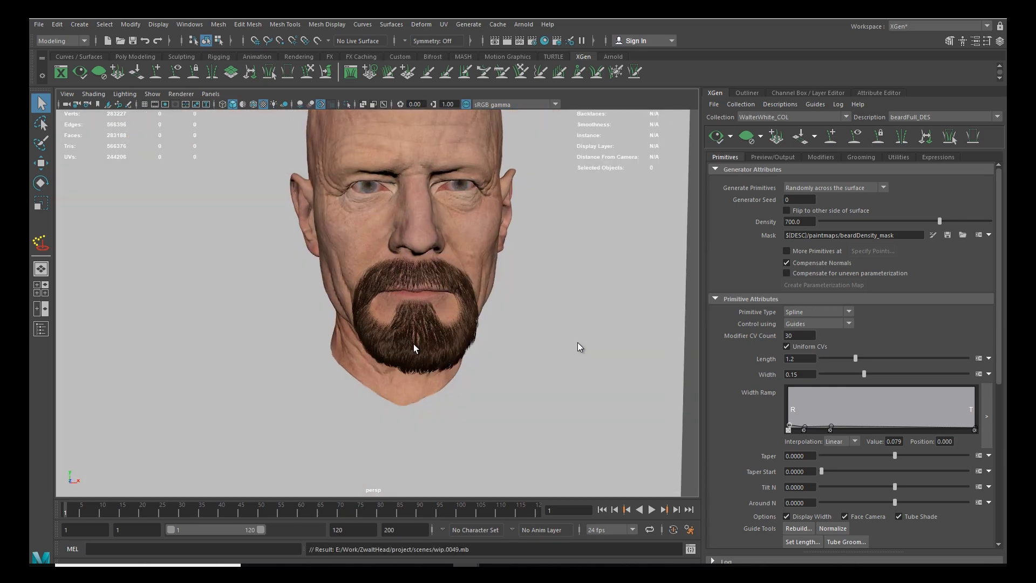
Step: Display the beard guides and use the Sculpt Guides tool on two moustache guides just above the middle of the upper lip
{"action": "right_click_drag", "start_coordinate": [414, 344], "coordinate": [423, 365], "text": "alt"}
{"action": "left_click_drag", "start_coordinate": [423, 365], "coordinate": [439, 363], "text": "alt"}
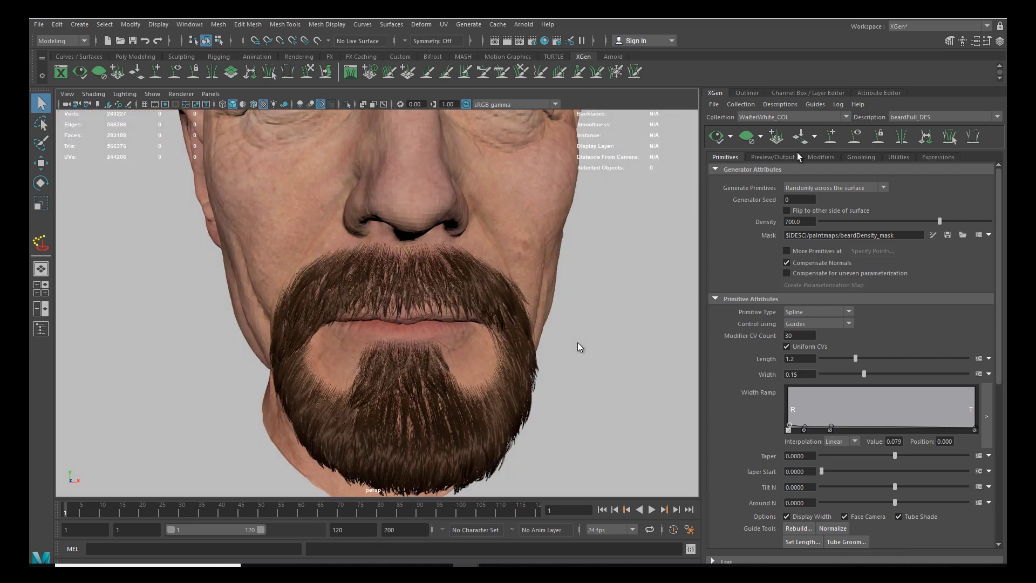
{"action": "left_click", "coordinate": [854, 137]}
{"action": "right_click_drag", "start_coordinate": [444, 332], "coordinate": [432, 363], "text": "alt"}
{"action": "key", "text": "w"}
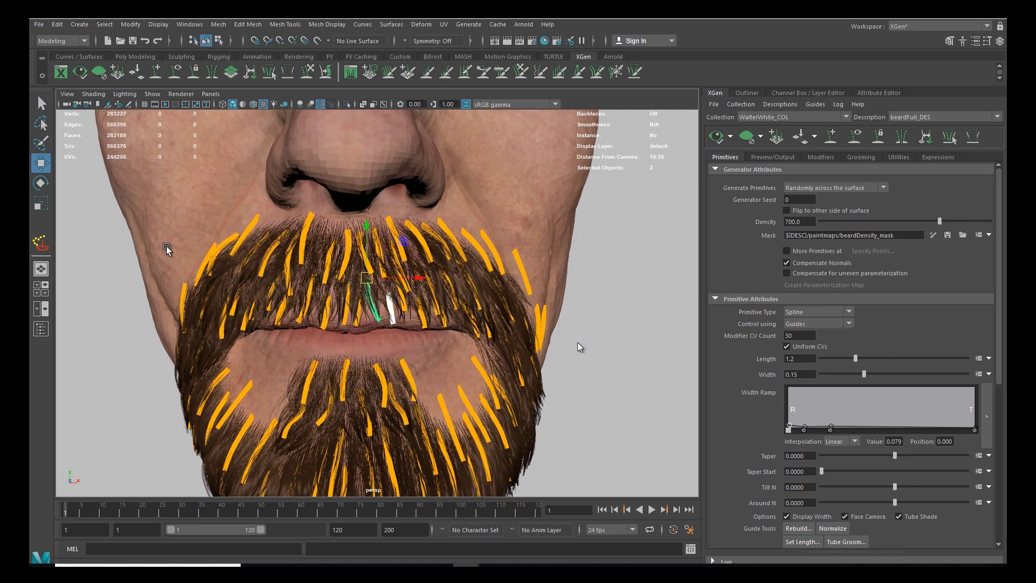
{"action": "left_click", "coordinate": [233, 74]}
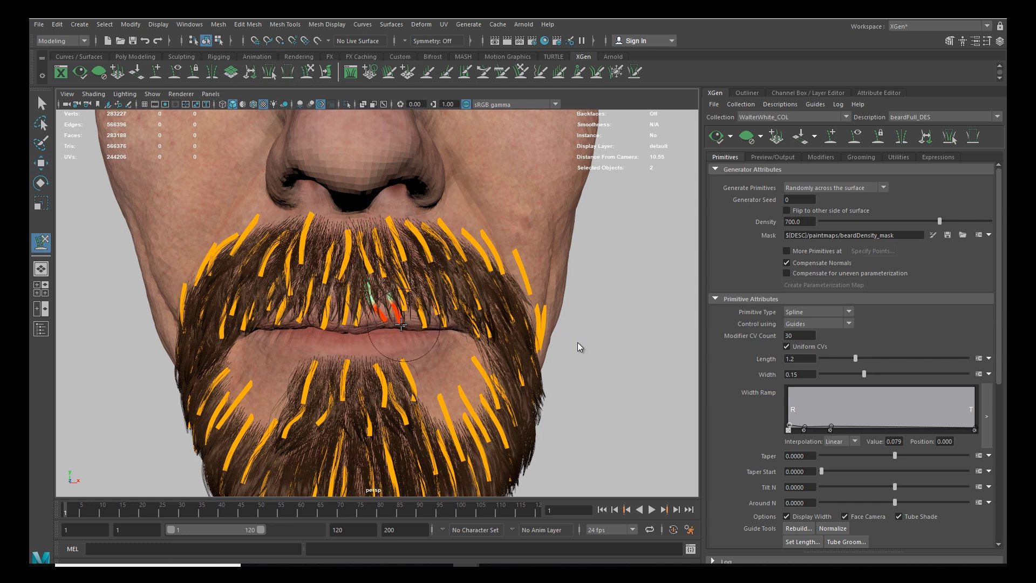
Step: Sculpt further moustache guides along the upper lip, including the one left of centre, and regenerate the beard preview with the guides hidden
{"action": "key", "text": "w"}
{"action": "left_click_drag", "start_coordinate": [340, 316], "coordinate": [358, 347]}
{"action": "key", "text": "y"}
{"action": "key", "text": "w"}
{"action": "left_click", "coordinate": [325, 317]}
{"action": "key", "text": "y"}
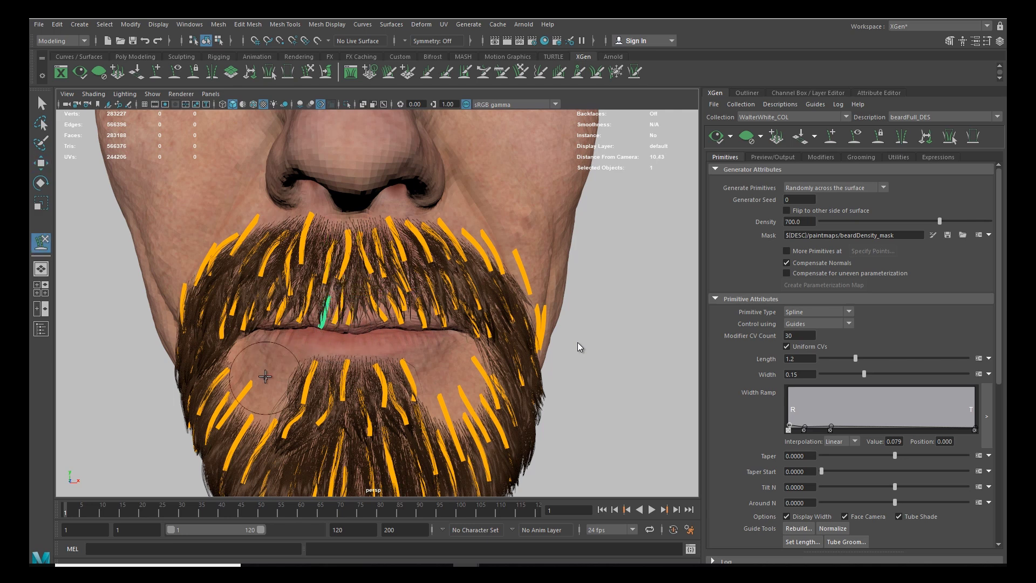
{"action": "key", "text": "w"}
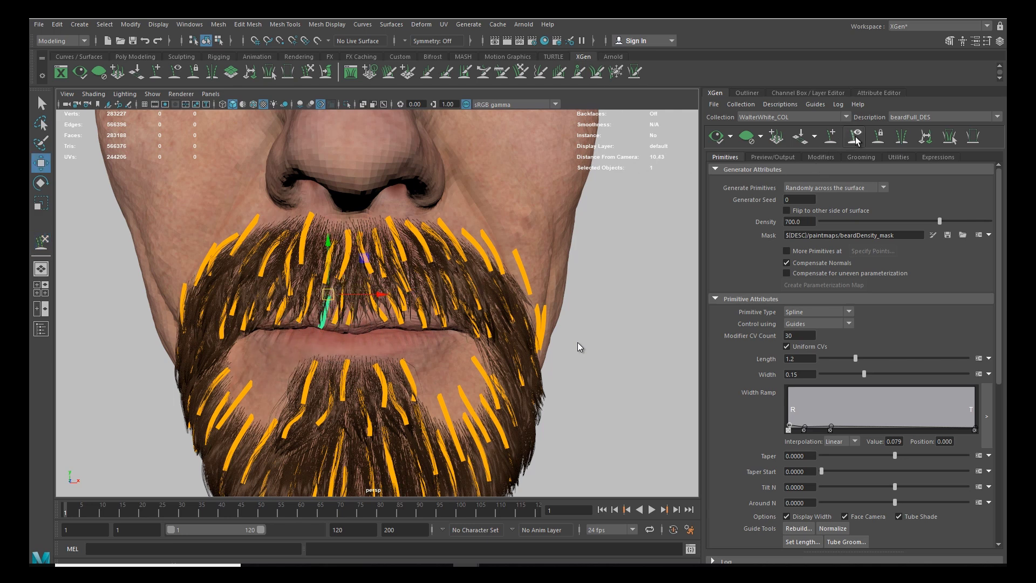
{"action": "left_click", "coordinate": [717, 136]}
{"action": "right_click_drag", "start_coordinate": [454, 272], "coordinate": [380, 337], "text": "alt"}
{"action": "left_click_drag", "start_coordinate": [380, 337], "coordinate": [410, 341], "text": "alt"}
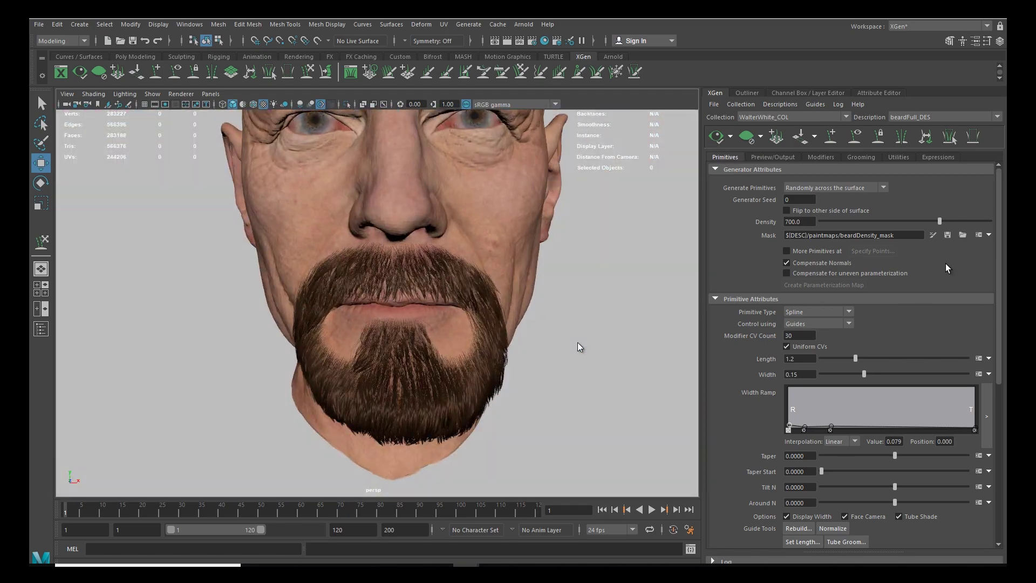
Step: Show the beard's modifiers and examine the moustache and chin hair from the front, both sides and below, close up and from afar
{"action": "left_click", "coordinate": [833, 157]}
{"action": "left_click_drag", "start_coordinate": [539, 354], "coordinate": [443, 352], "text": "alt"}
{"action": "right_click_drag", "start_coordinate": [442, 352], "coordinate": [394, 325], "text": "alt"}
{"action": "left_click_drag", "start_coordinate": [393, 325], "coordinate": [509, 348], "text": "alt"}
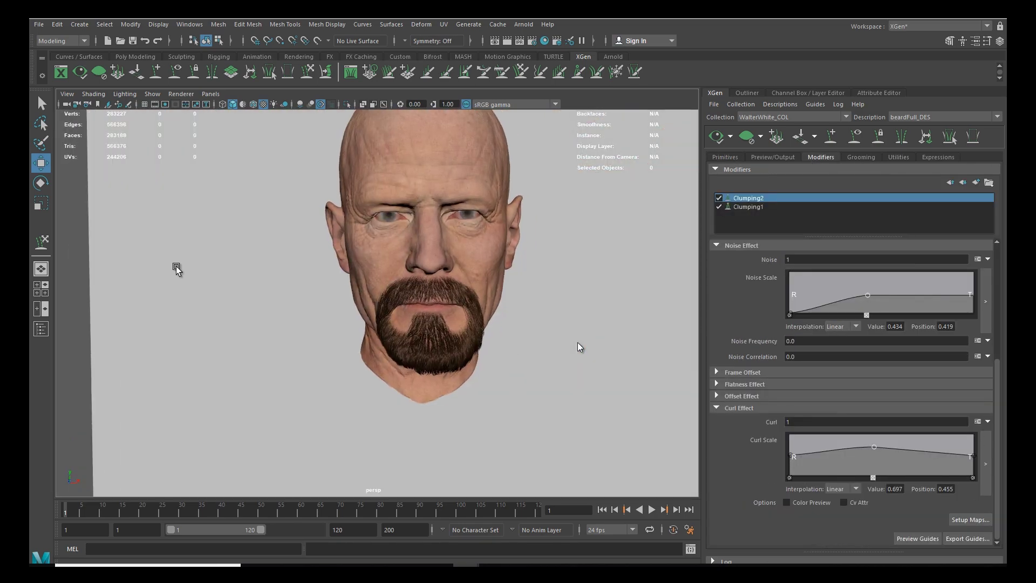
{"action": "right_click_drag", "start_coordinate": [428, 311], "coordinate": [500, 399], "text": "alt"}
{"action": "left_click_drag", "start_coordinate": [501, 402], "coordinate": [446, 375], "text": "alt"}
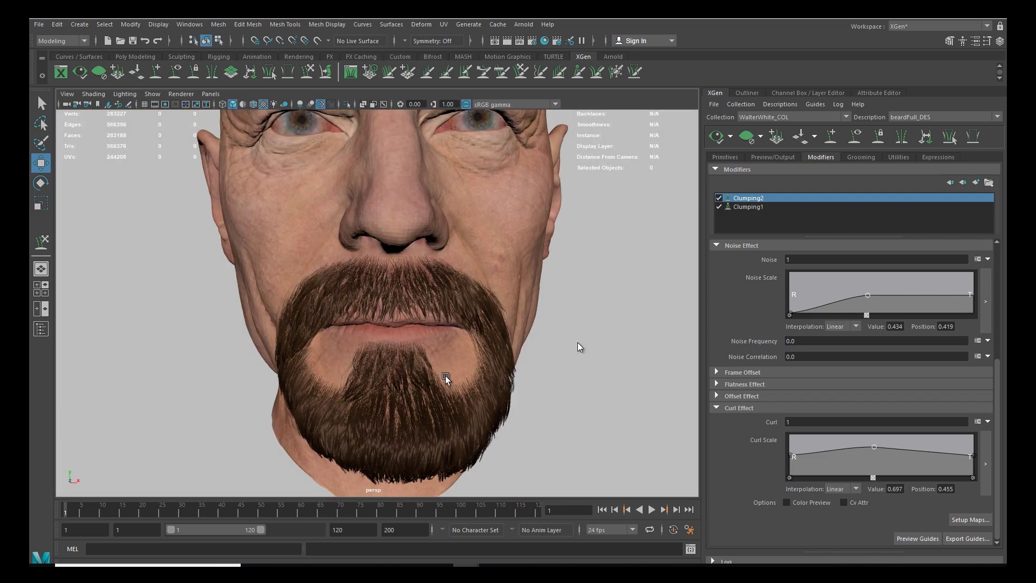
{"action": "left_click_drag", "start_coordinate": [401, 230], "coordinate": [390, 316], "text": "alt"}
{"action": "middle_click_drag", "start_coordinate": [348, 336], "coordinate": [385, 356], "text": "alt"}
{"action": "left_click_drag", "start_coordinate": [399, 351], "coordinate": [401, 348], "text": "alt"}
{"action": "scroll", "coordinate": [427, 302], "scroll_direction": "up", "scroll_amount": 5}
{"action": "left_click_drag", "start_coordinate": [428, 298], "coordinate": [414, 344], "text": "alt"}
{"action": "scroll", "coordinate": [460, 309], "scroll_direction": "down", "scroll_amount": 4}
{"action": "scroll", "coordinate": [415, 344], "scroll_direction": "down", "scroll_amount": 4}
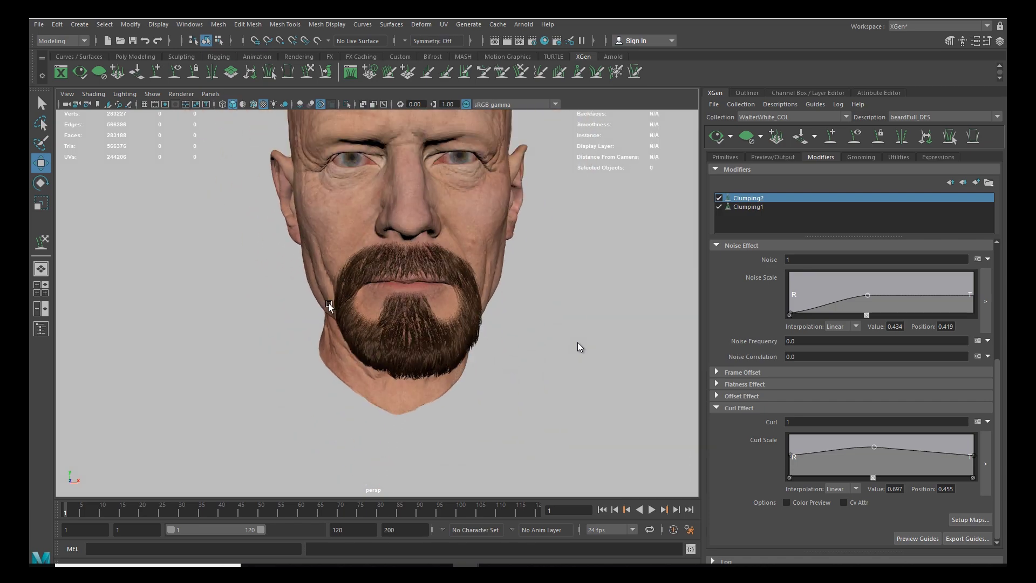
{"action": "left_click_drag", "start_coordinate": [289, 296], "coordinate": [447, 335], "text": "alt"}
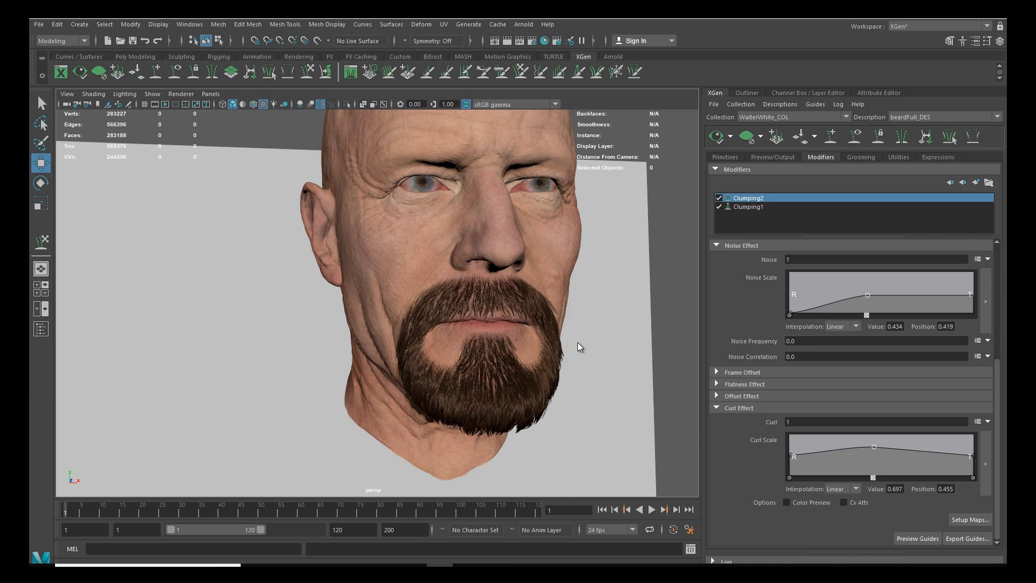
{"action": "left_click_drag", "start_coordinate": [378, 316], "coordinate": [221, 370], "text": "alt"}
{"action": "right_click_drag", "start_coordinate": [322, 348], "coordinate": [380, 390], "text": "alt"}
{"action": "left_click_drag", "start_coordinate": [380, 390], "coordinate": [387, 389], "text": "alt"}
Step: Display the guides again and sculpt several of them along the middle of the chin to vary the hair direction
{"action": "left_click", "coordinate": [854, 137]}
{"action": "left_click_drag", "start_coordinate": [452, 376], "coordinate": [436, 334], "text": "alt"}
{"action": "right_click_drag", "start_coordinate": [436, 334], "coordinate": [463, 351], "text": "alt"}
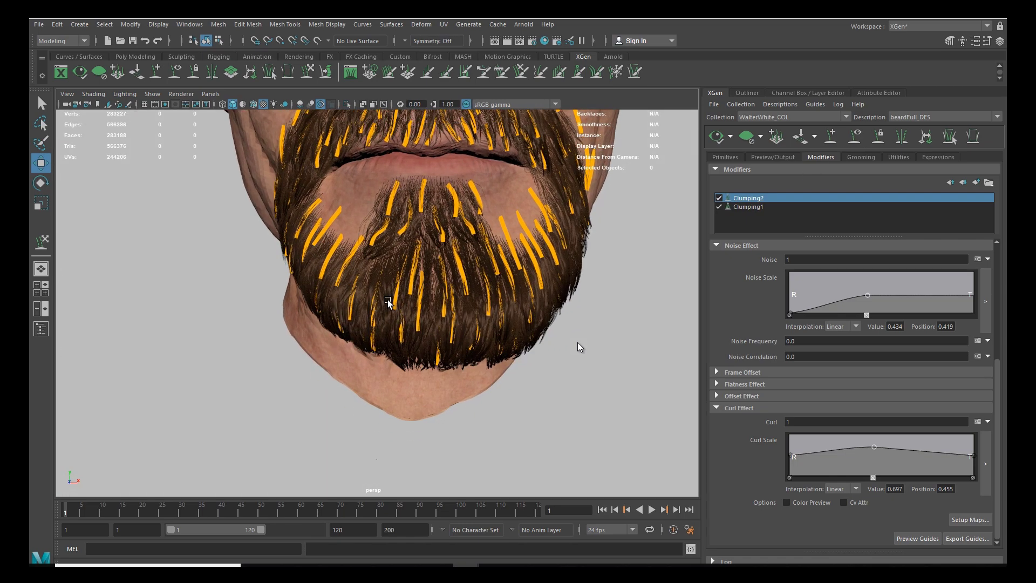
{"action": "left_click", "coordinate": [43, 242]}
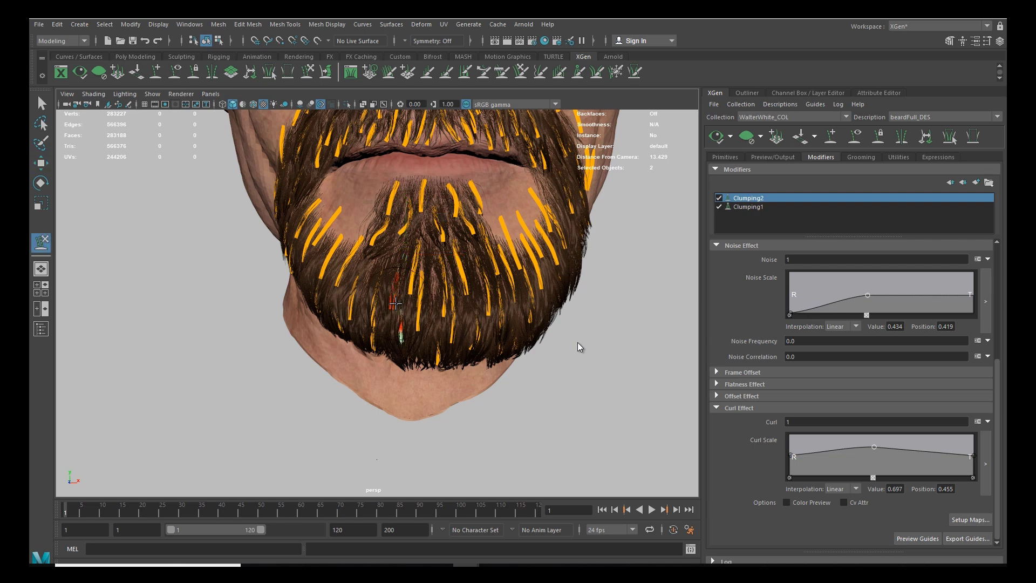
{"action": "left_click", "coordinate": [446, 300]}
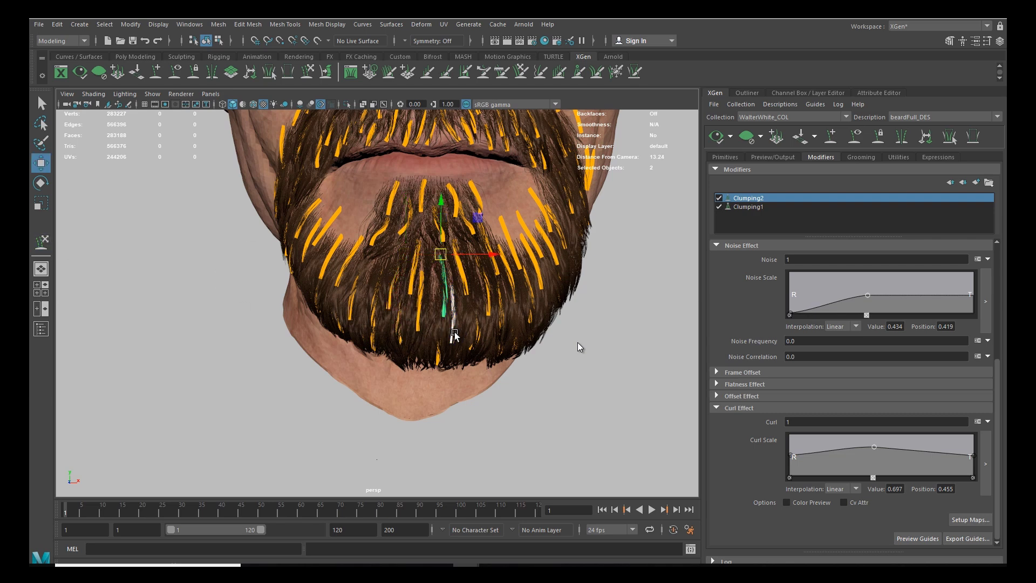
{"action": "key", "text": "w"}
{"action": "left_click", "coordinate": [477, 329]}
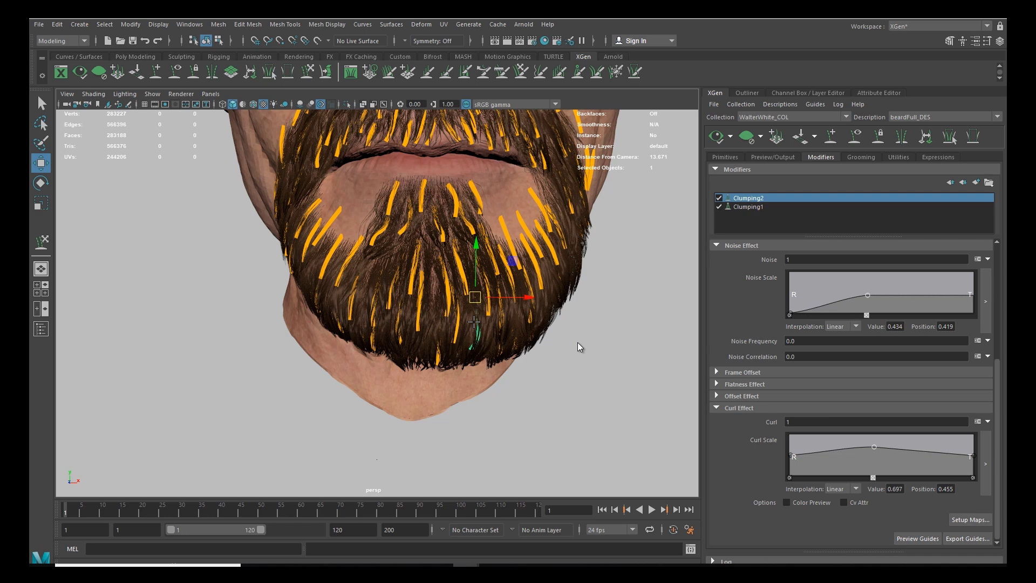
{"action": "key", "text": "y"}
{"action": "left_click_drag", "start_coordinate": [409, 320], "coordinate": [412, 344], "text": "alt"}
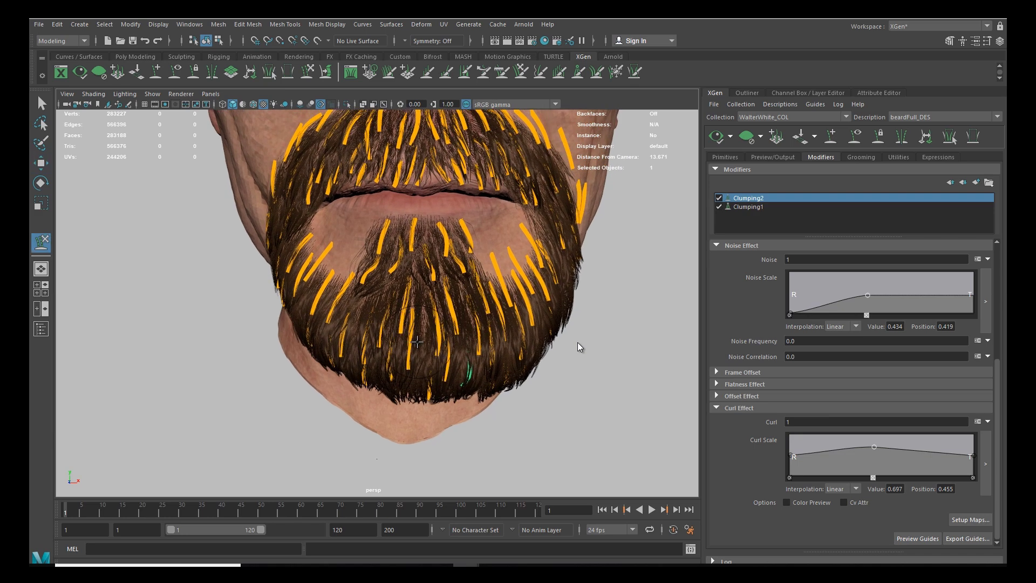
Step: Sculpt guides on both sides of the chin, hide the guides and regenerate the beard preview to check the result
{"action": "key", "text": "w"}
{"action": "left_click", "coordinate": [541, 322]}
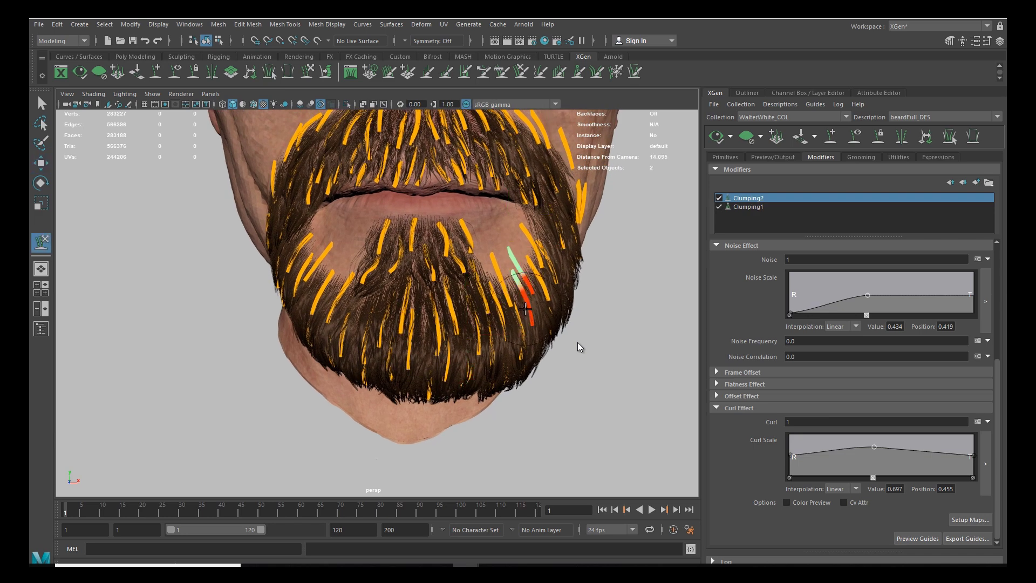
{"action": "left_click", "coordinate": [523, 272], "text": "shift"}
{"action": "left_click_drag", "start_coordinate": [314, 298], "coordinate": [351, 323]}
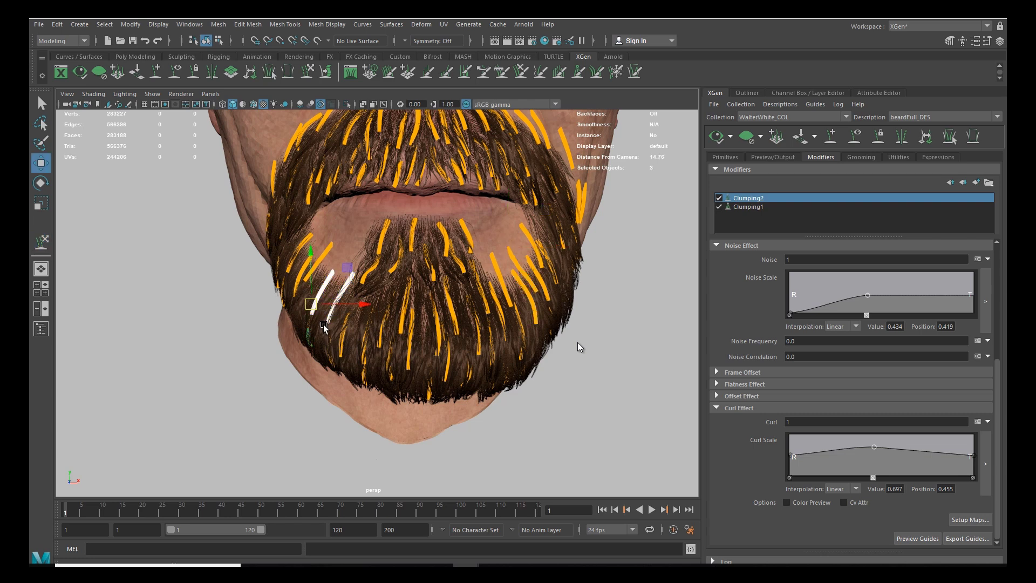
{"action": "key", "text": "y"}
{"action": "left_click", "coordinate": [854, 137]}
{"action": "left_click", "coordinate": [716, 136]}
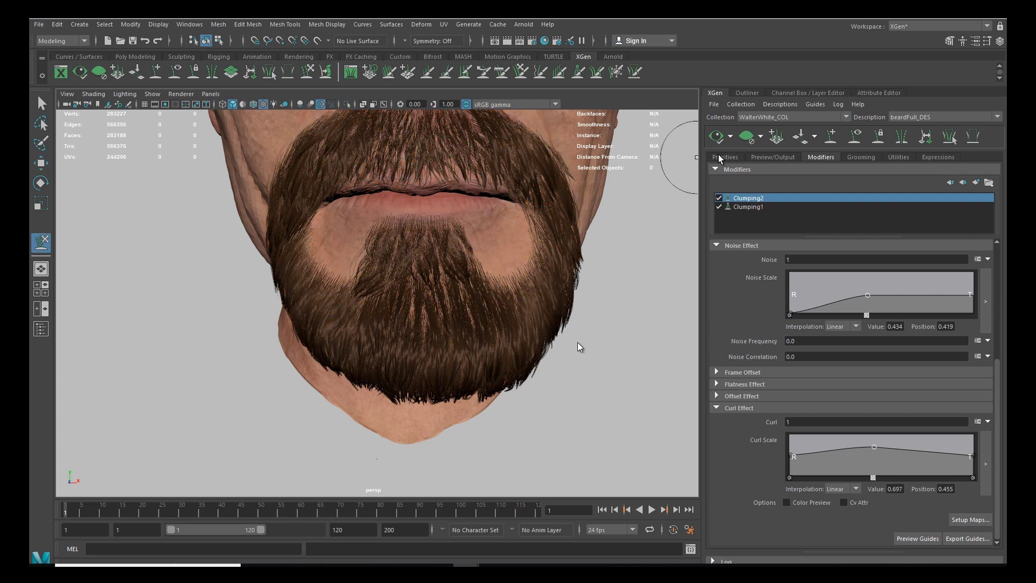
{"action": "right_click_drag", "start_coordinate": [398, 314], "coordinate": [381, 313], "text": "alt"}
{"action": "key", "text": "w"}
{"action": "left_click_drag", "start_coordinate": [432, 305], "coordinate": [459, 342], "text": "alt"}
Step: Try a Clump value of 0.8 on the second Clumping modifier and inspect the beard close up
{"action": "left_click_drag", "start_coordinate": [998, 362], "coordinate": [1001, 246]}
{"action": "left_click_drag", "start_coordinate": [820, 288], "coordinate": [760, 288]}
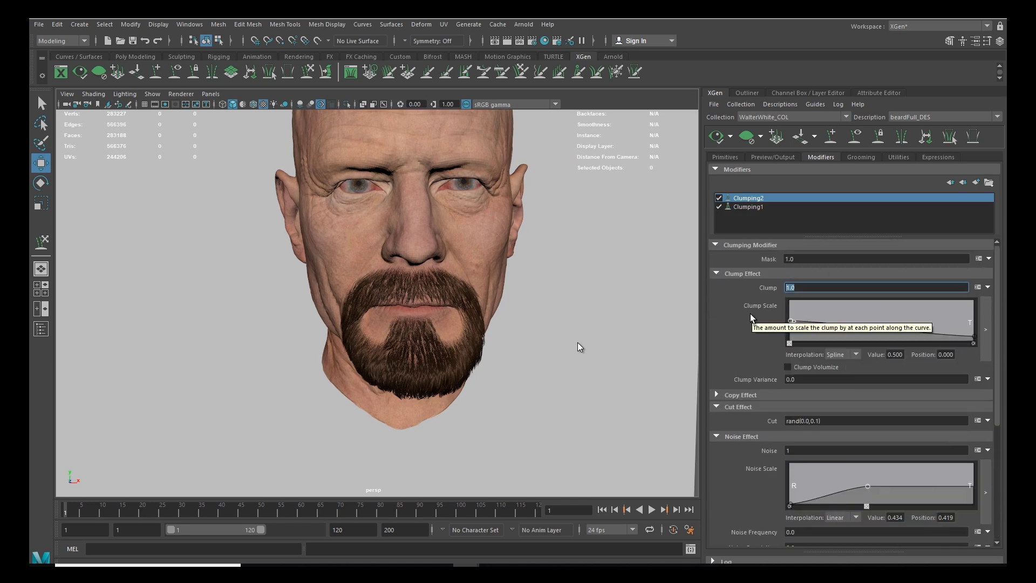
{"action": "key", "text": "Return"}
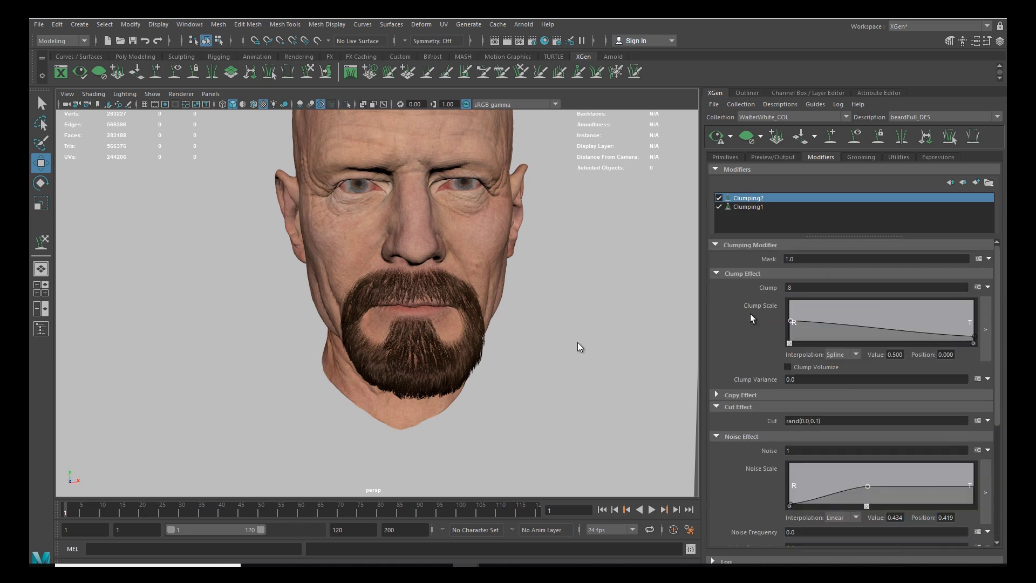
{"action": "left_click_drag", "start_coordinate": [385, 327], "coordinate": [342, 335], "text": "alt"}
{"action": "right_click_drag", "start_coordinate": [342, 335], "coordinate": [402, 362], "text": "alt"}
{"action": "left_click_drag", "start_coordinate": [402, 363], "coordinate": [448, 376], "text": "alt"}
Step: Set the second Clumping modifier's Clump to 0.6 and inspect the beard from several angles
{"action": "left_click_drag", "start_coordinate": [795, 290], "coordinate": [746, 300]}
{"action": "type", "text": ".6"}
{"action": "key", "text": "Return"}
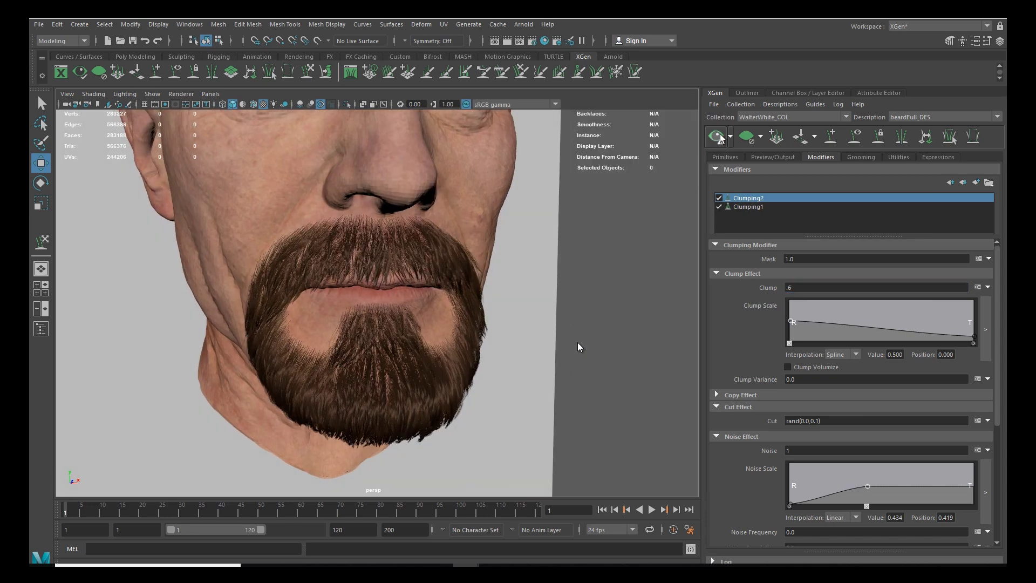
{"action": "left_click_drag", "start_coordinate": [410, 310], "coordinate": [437, 323], "text": "alt"}
{"action": "right_click_drag", "start_coordinate": [437, 322], "coordinate": [400, 308], "text": "alt"}
{"action": "middle_click_drag", "start_coordinate": [400, 309], "coordinate": [440, 347], "text": "alt"}
{"action": "left_click_drag", "start_coordinate": [440, 347], "coordinate": [425, 357], "text": "alt"}
{"action": "right_click_drag", "start_coordinate": [425, 357], "coordinate": [451, 367], "text": "alt"}
{"action": "middle_click_drag", "start_coordinate": [450, 367], "coordinate": [450, 333], "text": "alt"}
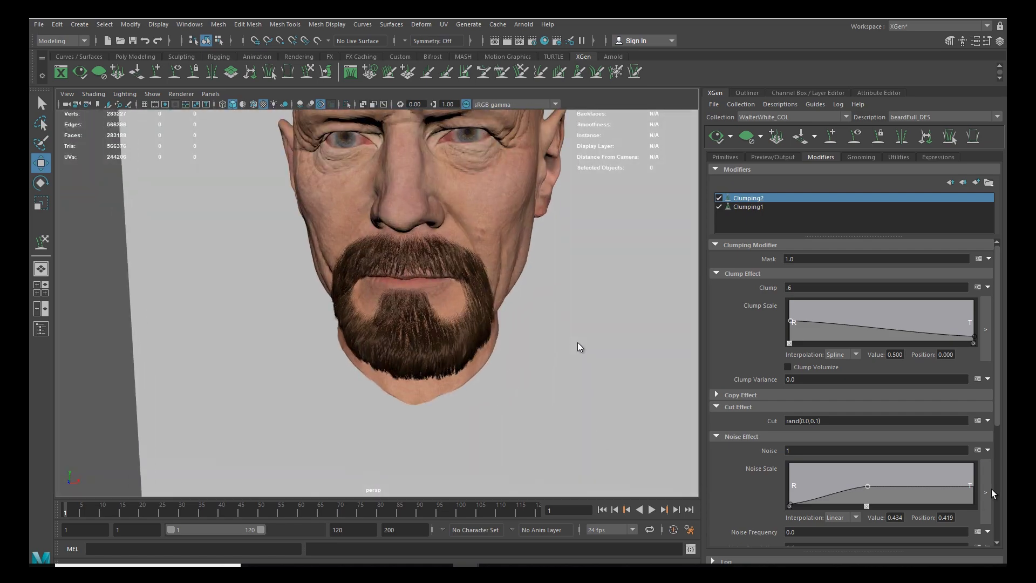
Step: Generate clumping points at density 50 for the second Clumping modifier, save its maps with control maps enabled and refresh the preview
{"action": "scroll", "coordinate": [998, 407], "scroll_direction": "down", "scroll_amount": 5}
{"action": "left_click", "coordinate": [970, 519]}
{"action": "left_click", "coordinate": [552, 258]}
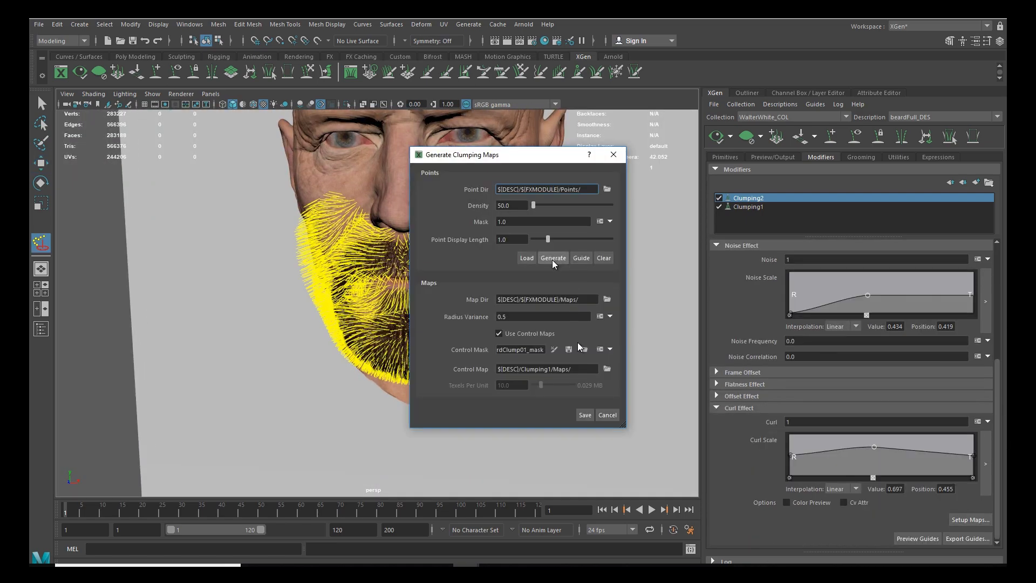
{"action": "left_click", "coordinate": [584, 416]}
{"action": "right_click_drag", "start_coordinate": [594, 259], "coordinate": [610, 280], "text": "alt"}
{"action": "left_click", "coordinate": [714, 141]}
{"action": "right_click_drag", "start_coordinate": [489, 319], "coordinate": [474, 329], "text": "alt"}
{"action": "left_click_drag", "start_coordinate": [475, 328], "coordinate": [578, 347], "text": "alt"}
{"action": "right_click_drag", "start_coordinate": [578, 347], "coordinate": [445, 328], "text": "alt"}
Step: Set the first Clumping modifier's Clump to 0.5 and update the beard preview
{"action": "left_click", "coordinate": [750, 207]}
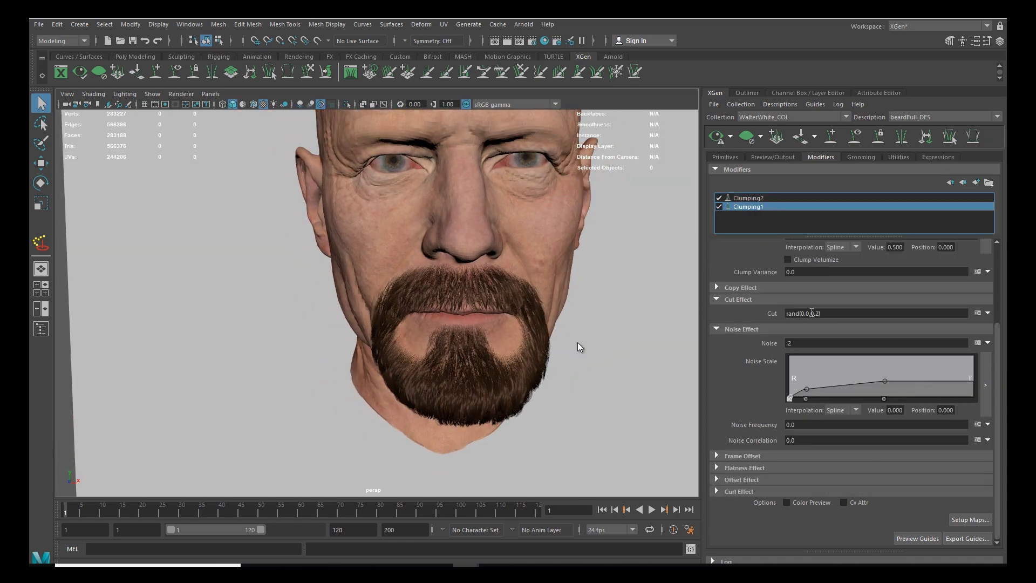
{"action": "scroll", "coordinate": [803, 313], "scroll_direction": "up", "scroll_amount": 3}
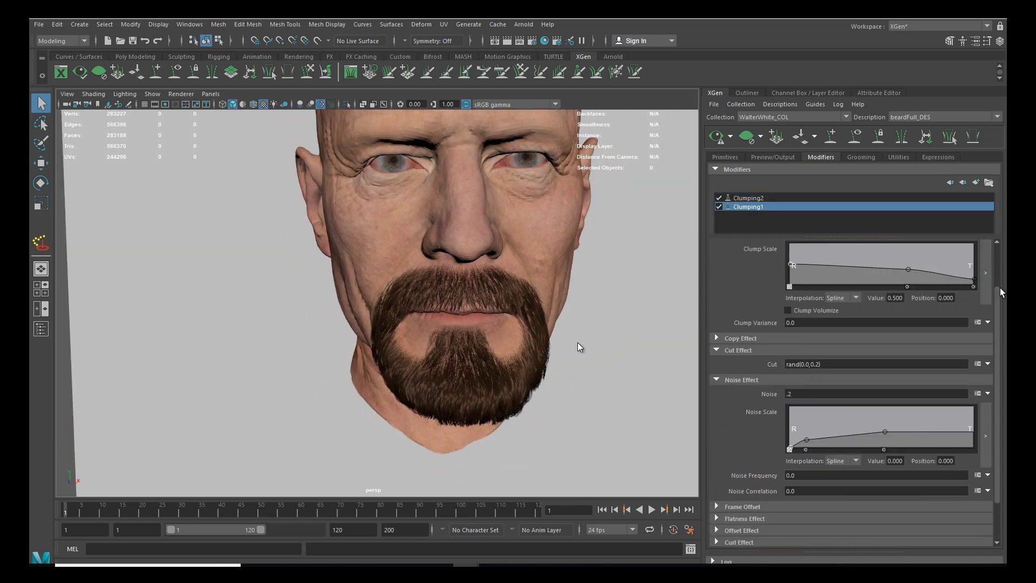
{"action": "left_click", "coordinate": [804, 287]}
{"action": "key", "text": "BackSpace"}
{"action": "type", "text": "5"}
{"action": "key", "text": "Return"}
{"action": "left_click", "coordinate": [717, 136]}
Step: Examine the clumping across the moustache and chin from several angles and distances
{"action": "left_click_drag", "start_coordinate": [503, 307], "coordinate": [506, 383], "text": "alt"}
{"action": "right_click_drag", "start_coordinate": [506, 383], "coordinate": [389, 360], "text": "alt"}
{"action": "left_click_drag", "start_coordinate": [389, 361], "coordinate": [461, 372], "text": "alt"}
{"action": "right_click_drag", "start_coordinate": [460, 372], "coordinate": [468, 392], "text": "alt"}
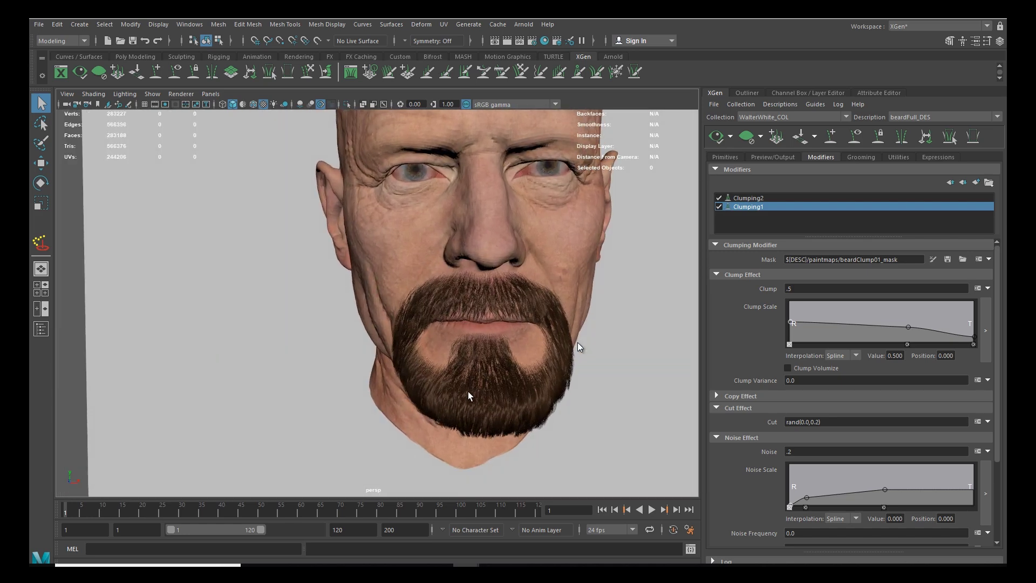
{"action": "left_click_drag", "start_coordinate": [368, 364], "coordinate": [441, 386], "text": "alt"}
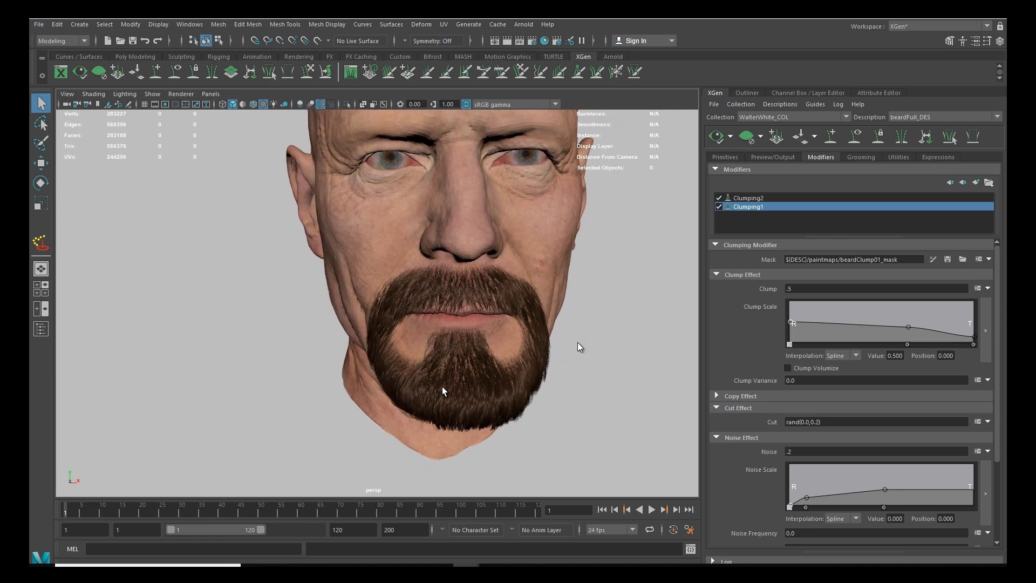
{"action": "right_click_drag", "start_coordinate": [384, 347], "coordinate": [475, 381], "text": "alt"}
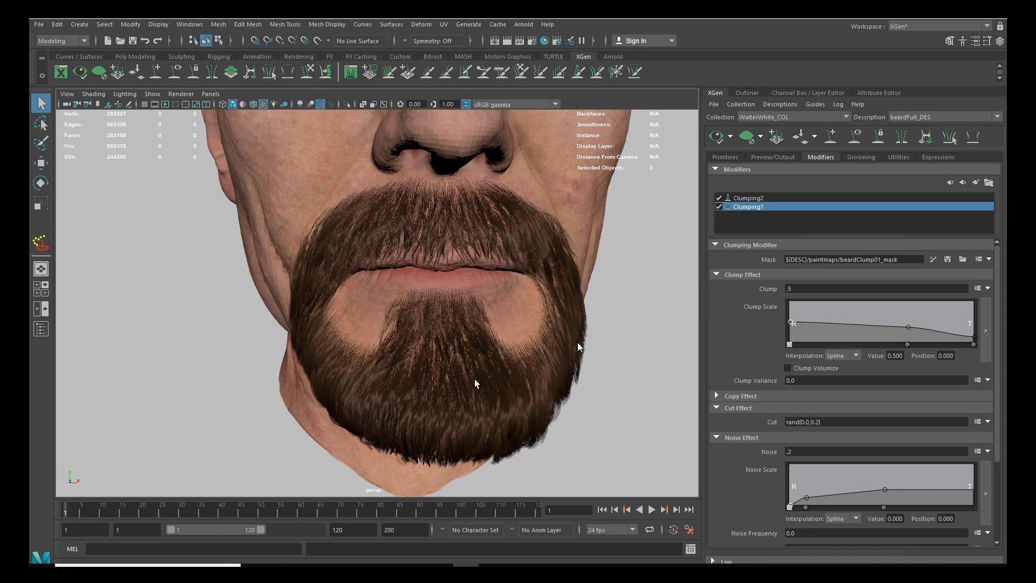
{"action": "left_click_drag", "start_coordinate": [478, 382], "coordinate": [462, 358], "text": "alt"}
{"action": "mouse_move", "coordinate": [462, 358]}
{"action": "right_mouse_down", "text": "alt"}
{"action": "mouse_move", "coordinate": [440, 351]}
{"action": "mouse_move", "coordinate": [448, 354]}
{"action": "right_mouse_up", "text": "alt"}
Step: Add a Cut modifier above the second Clumping modifier, refresh the preview and check the beard tips
{"action": "left_click", "coordinate": [780, 198]}
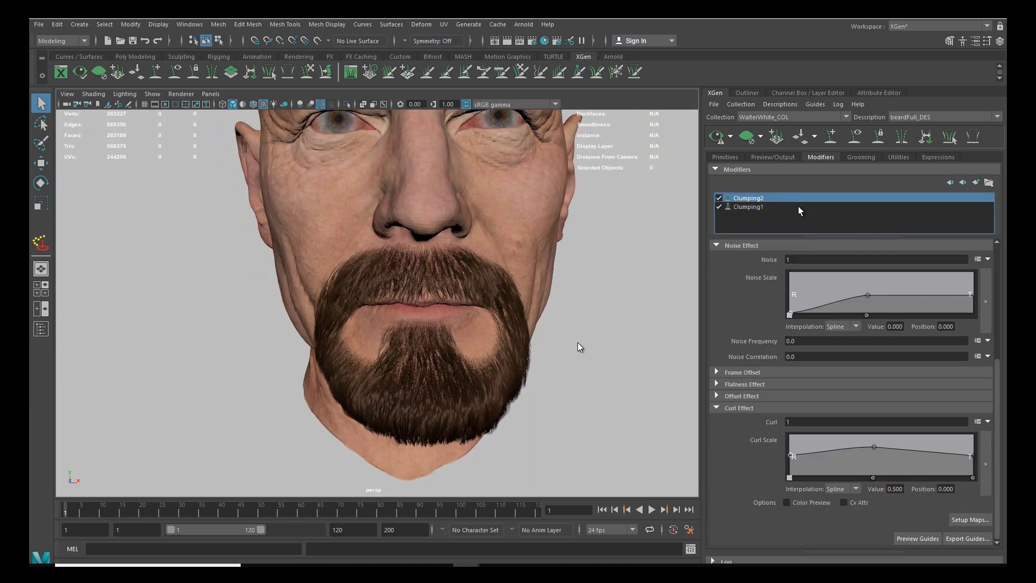
{"action": "left_click", "coordinate": [973, 184]}
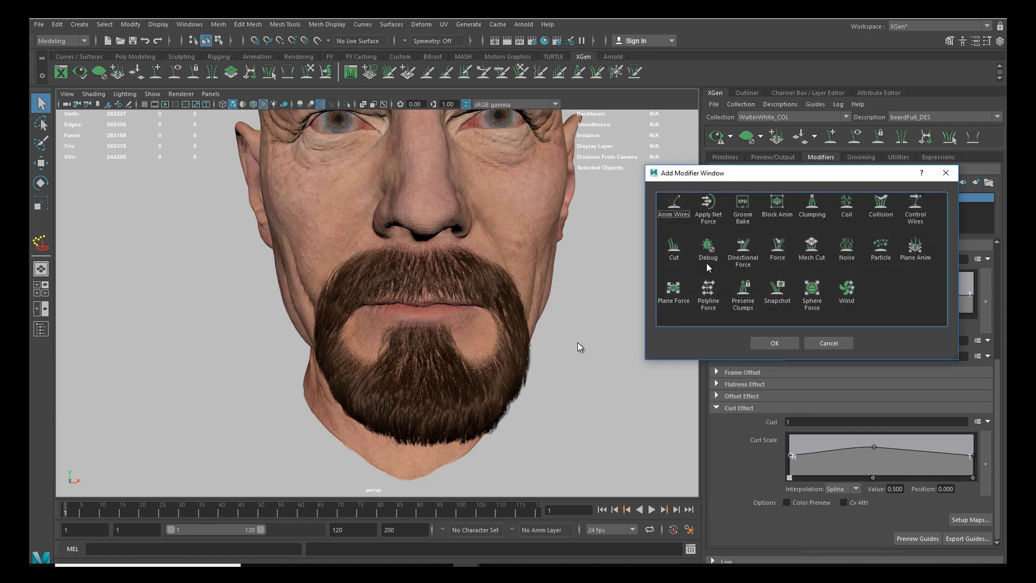
{"action": "left_click", "coordinate": [775, 344]}
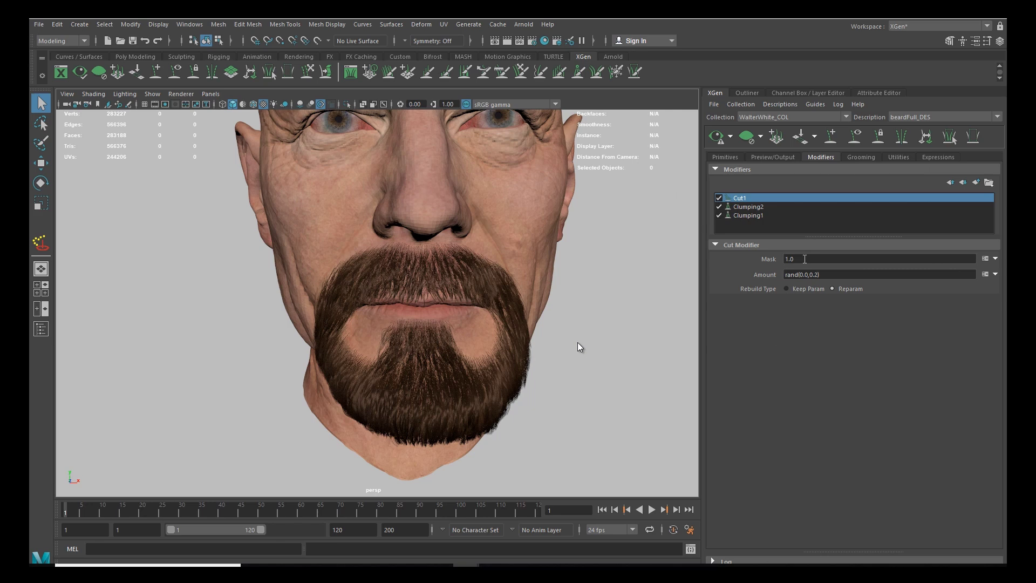
{"action": "left_click_drag", "start_coordinate": [504, 313], "coordinate": [520, 307], "text": "alt"}
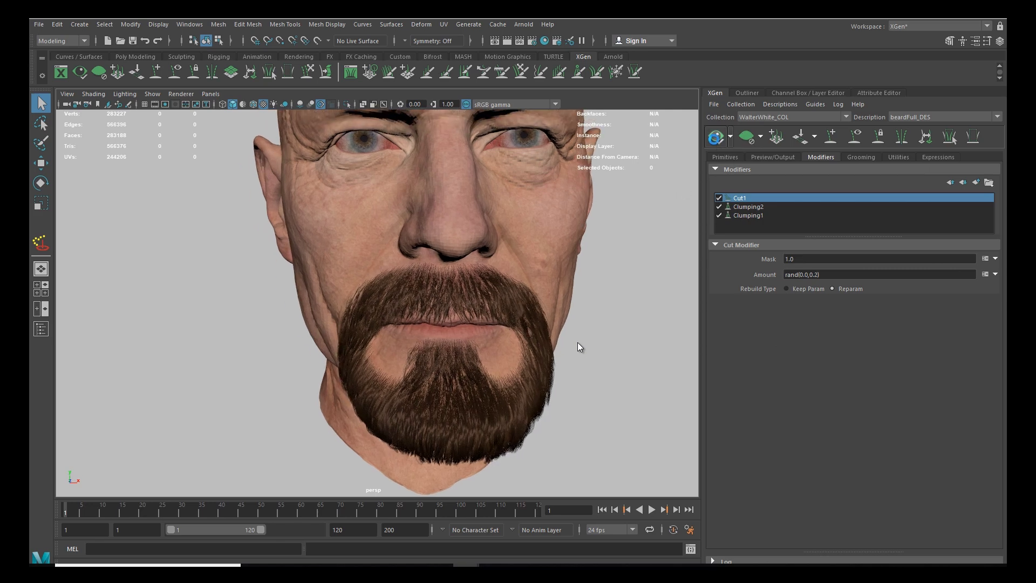
{"action": "mouse_move", "coordinate": [504, 351]}
{"action": "left_mouse_down", "text": "alt"}
{"action": "mouse_move", "coordinate": [433, 382]}
{"action": "mouse_move", "coordinate": [446, 382]}
{"action": "mouse_move", "coordinate": [455, 352]}
{"action": "mouse_move", "coordinate": [489, 358]}
{"action": "mouse_move", "coordinate": [516, 339]}
{"action": "left_mouse_up", "text": "alt"}
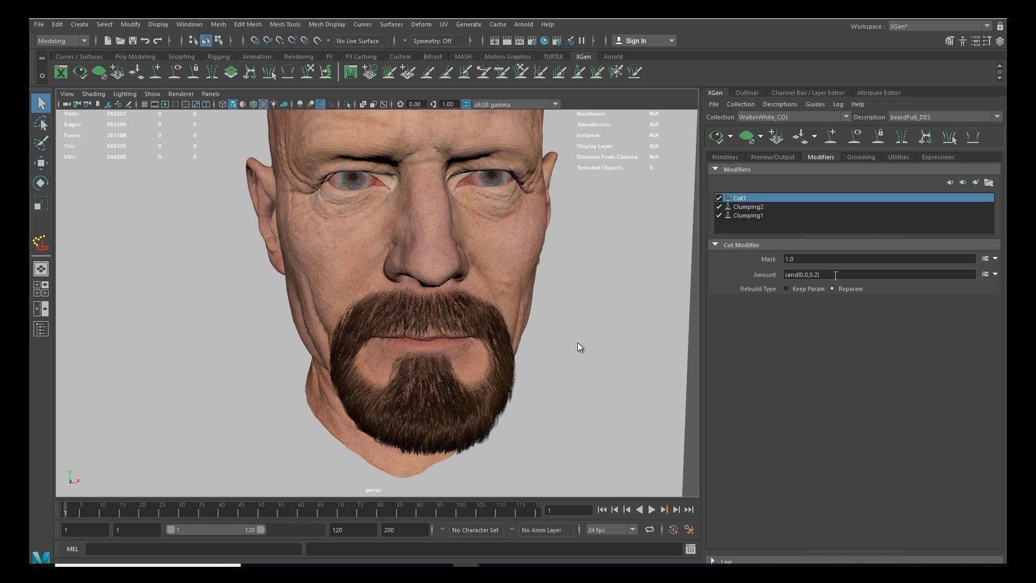
Step: Set the Cut modifier's Amount expression to $a=rand(0.0,0.2); $cLength*$a, update the preview and check the hair tips
{"action": "left_click", "coordinate": [986, 274]}
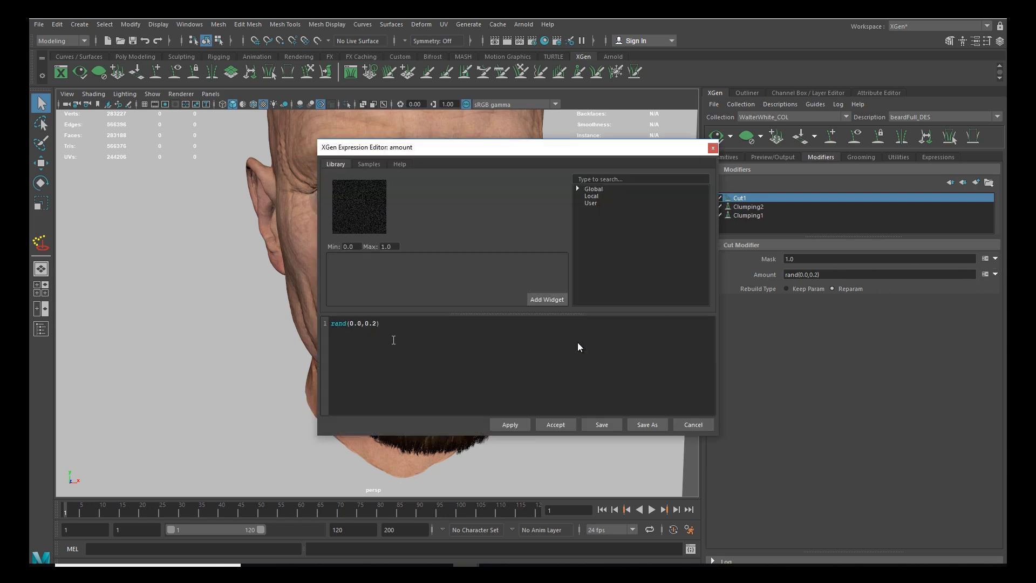
{"action": "left_click", "coordinate": [330, 326]}
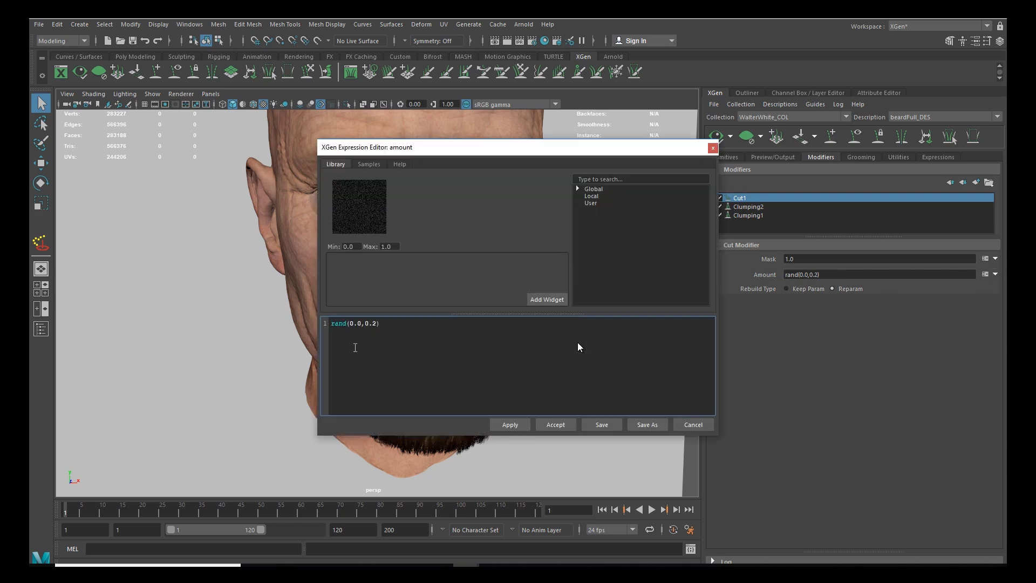
{"action": "type", "text": "$a"}
{"action": "type", "text": "$"}
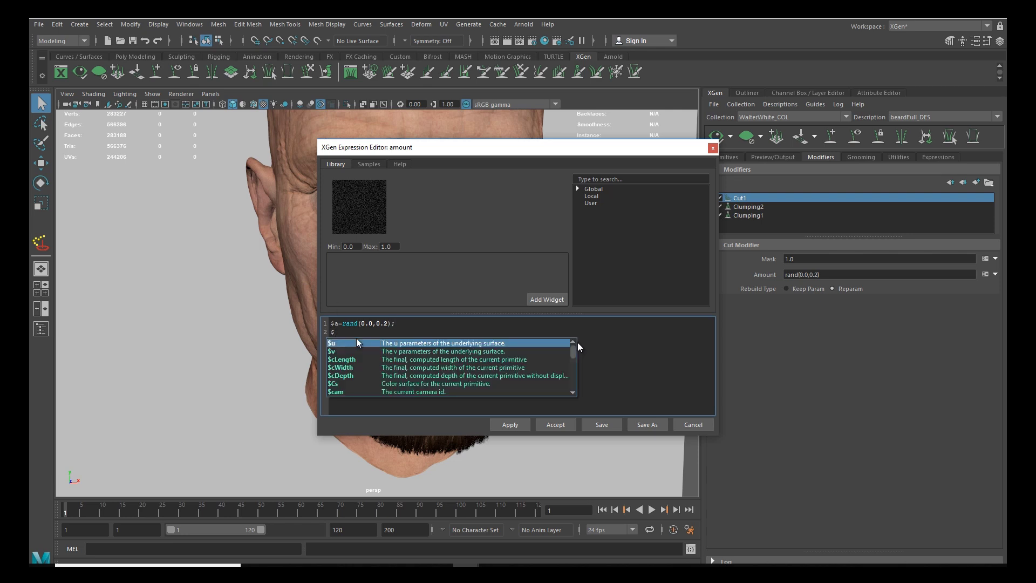
{"action": "left_click", "coordinate": [347, 360]}
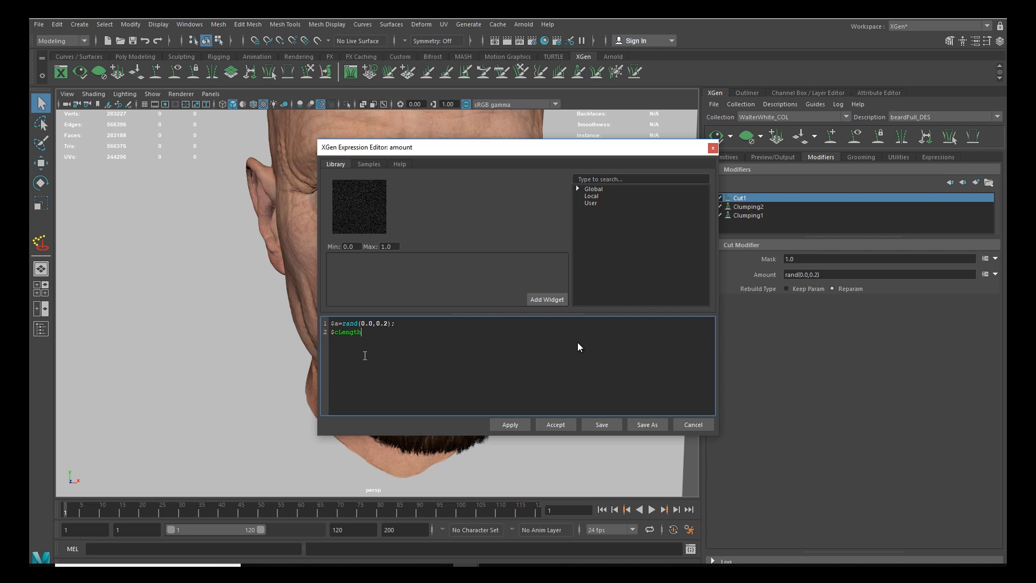
{"action": "type", "text": "*$a"}
{"action": "left_click", "coordinate": [555, 426]}
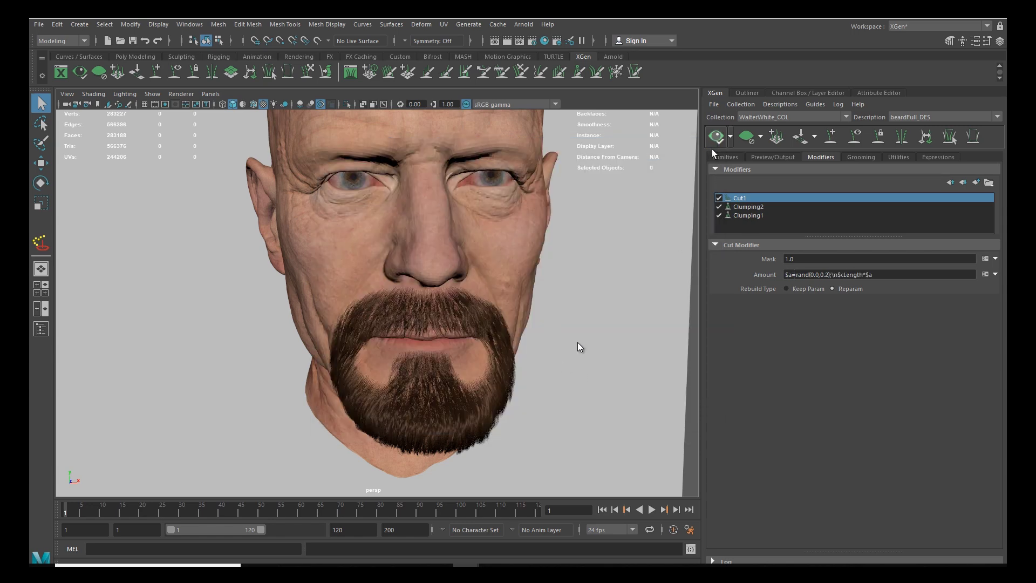
{"action": "scroll", "coordinate": [480, 377], "scroll_direction": "up", "scroll_amount": 5}
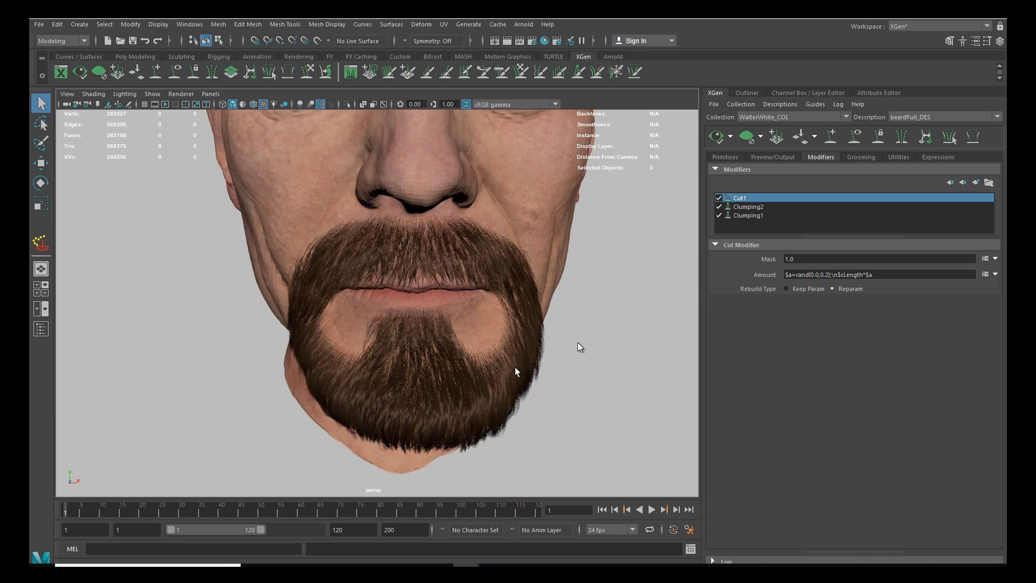
{"action": "scroll", "coordinate": [422, 324], "scroll_direction": "down", "scroll_amount": 2}
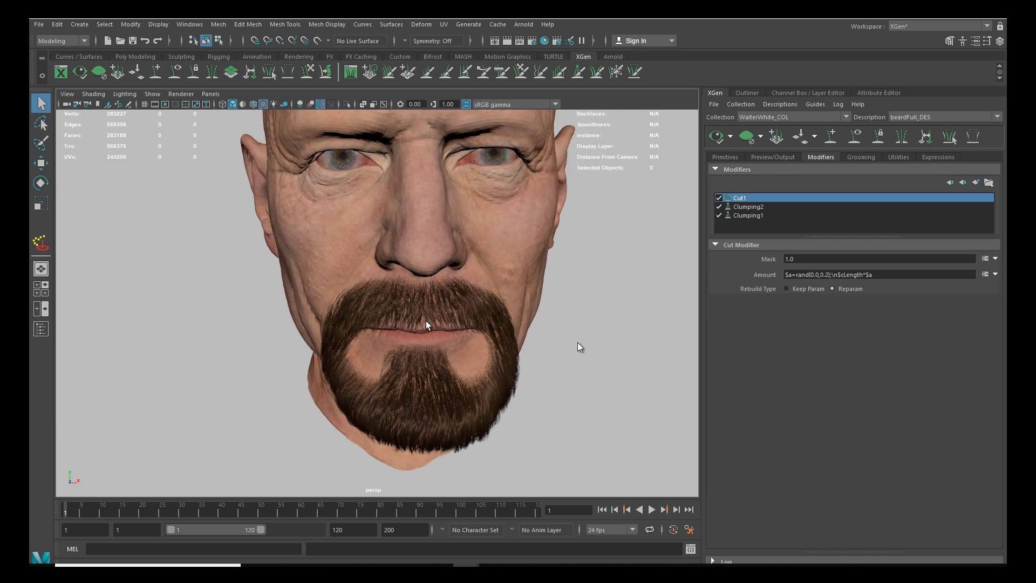
{"action": "scroll", "coordinate": [437, 313], "scroll_direction": "down", "scroll_amount": 2}
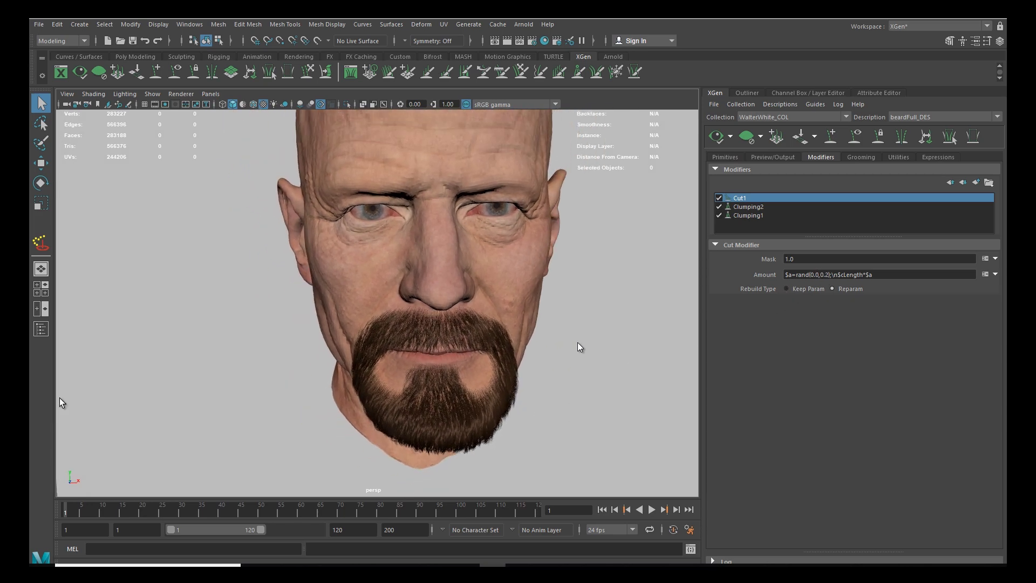
Step: Set the upper limit of the random range in the Cut modifier's Amount expression to 0.5
{"action": "scroll", "coordinate": [488, 329], "scroll_direction": "up", "scroll_amount": 5}
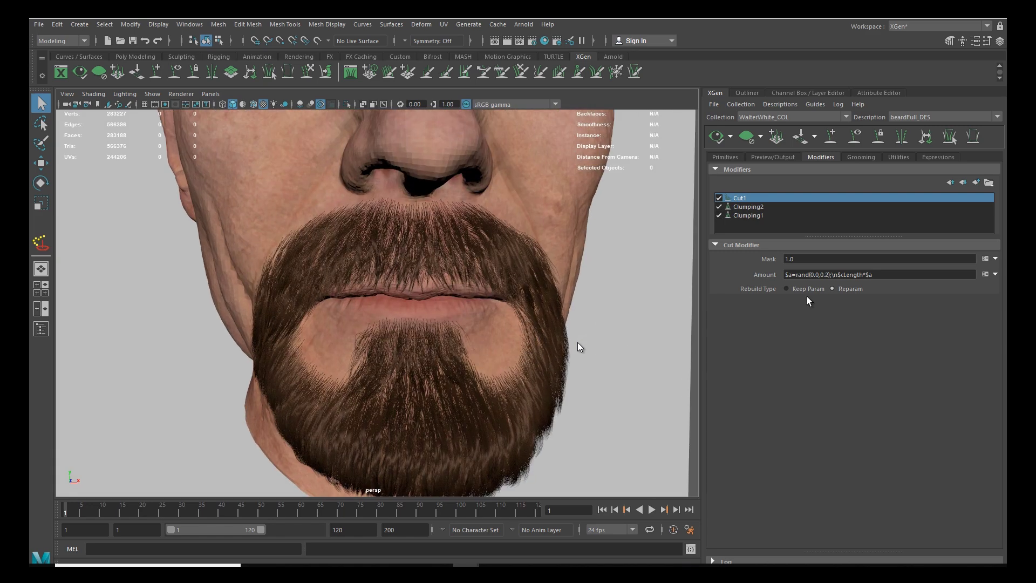
{"action": "key", "text": "BackSpace"}
{"action": "type", "text": "5"}
{"action": "key", "text": "Return"}
Step: Examine the cut hair tips along the moustache and chin up close and from a distance
{"action": "left_click_drag", "start_coordinate": [499, 314], "coordinate": [469, 297], "text": "alt"}
{"action": "middle_click_drag", "start_coordinate": [470, 297], "coordinate": [462, 307], "text": "alt"}
{"action": "scroll", "coordinate": [459, 310], "scroll_direction": "down", "scroll_amount": 4}
{"action": "mouse_move", "coordinate": [454, 314]}
{"action": "left_mouse_down", "text": "alt"}
{"action": "mouse_move", "coordinate": [372, 319]}
{"action": "mouse_move", "coordinate": [437, 313]}
{"action": "mouse_move", "coordinate": [458, 323]}
{"action": "left_mouse_up", "text": "alt"}
{"action": "right_click_drag", "start_coordinate": [459, 323], "coordinate": [559, 419], "text": "alt"}
{"action": "middle_click_drag", "start_coordinate": [559, 418], "coordinate": [367, 359], "text": "alt"}
{"action": "right_click_drag", "start_coordinate": [368, 358], "coordinate": [345, 350], "text": "alt"}
{"action": "left_click_drag", "start_coordinate": [346, 351], "coordinate": [400, 356], "text": "alt"}
{"action": "right_click_drag", "start_coordinate": [400, 356], "coordinate": [465, 396], "text": "alt"}
Step: Adjust the tip end of the second Clumping modifier's Clump Scale curve to about 0.22
{"action": "left_click", "coordinate": [749, 208]}
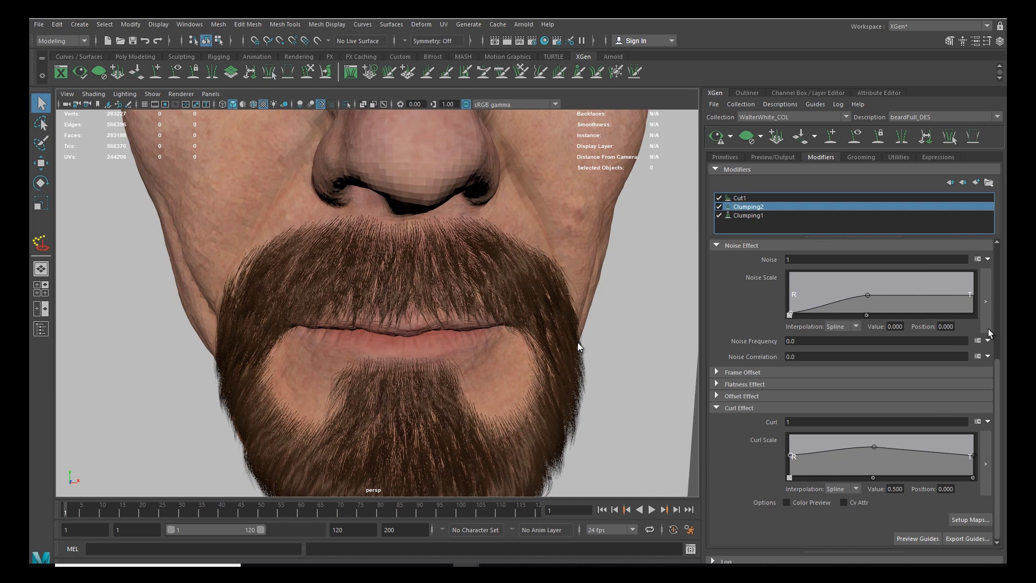
{"action": "scroll", "coordinate": [980, 325], "scroll_direction": "up", "scroll_amount": 5}
{"action": "middle_click_drag", "start_coordinate": [603, 385], "coordinate": [646, 376], "text": "alt"}
{"action": "left_click_drag", "start_coordinate": [974, 337], "coordinate": [976, 334]}
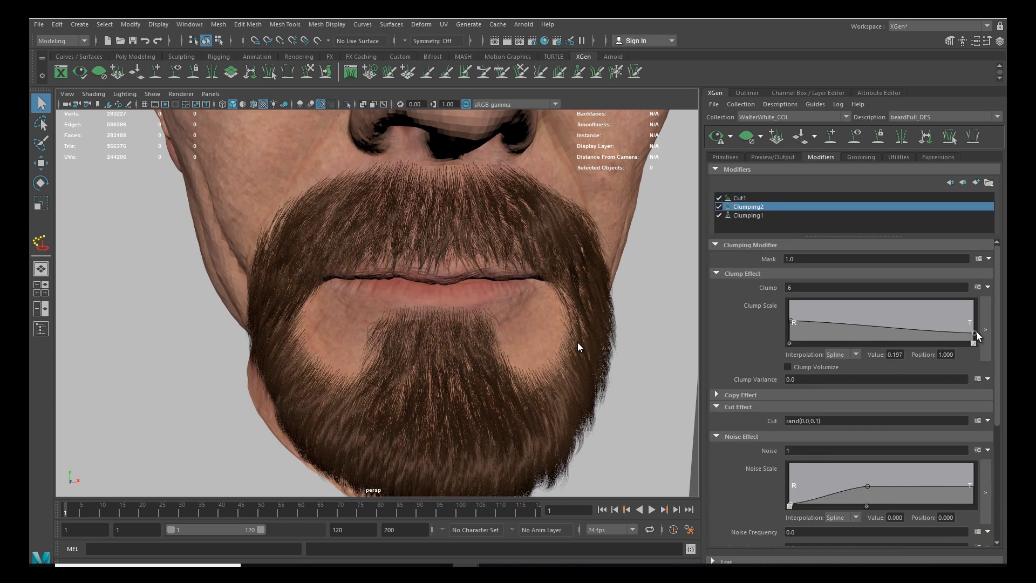
Step: Examine the beard from both sides and the front, briefly displaying the guides to compare them with the hair
{"action": "left_click_drag", "start_coordinate": [572, 319], "coordinate": [609, 340], "text": "alt"}
{"action": "right_click_drag", "start_coordinate": [479, 340], "coordinate": [405, 351], "text": "alt"}
{"action": "left_click_drag", "start_coordinate": [405, 351], "coordinate": [323, 361], "text": "alt"}
{"action": "right_click_drag", "start_coordinate": [394, 361], "coordinate": [463, 396], "text": "alt"}
{"action": "left_click_drag", "start_coordinate": [463, 395], "coordinate": [423, 354], "text": "alt"}
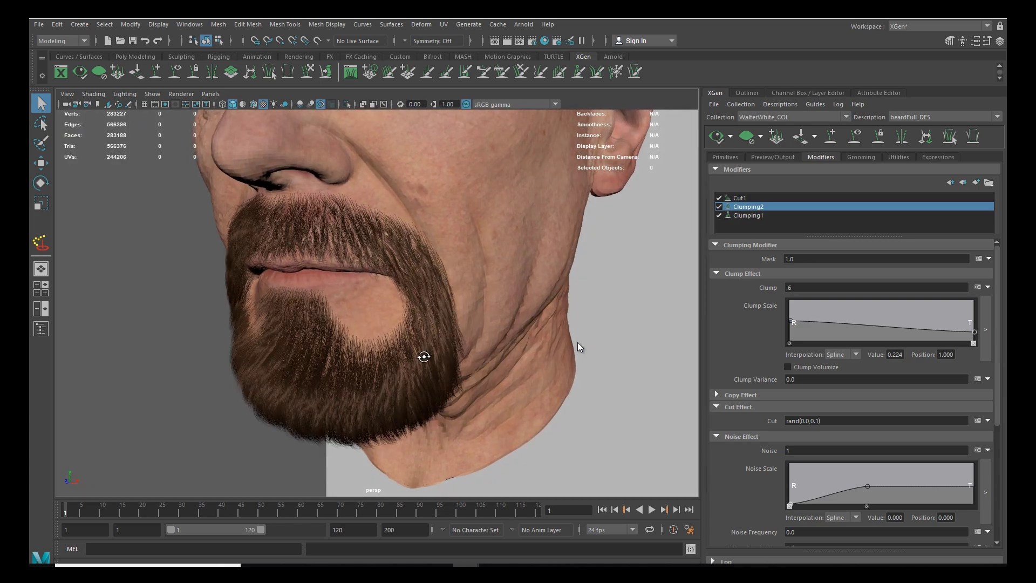
{"action": "right_click_drag", "start_coordinate": [423, 354], "coordinate": [484, 353], "text": "alt"}
{"action": "left_click_drag", "start_coordinate": [484, 353], "coordinate": [513, 356], "text": "alt"}
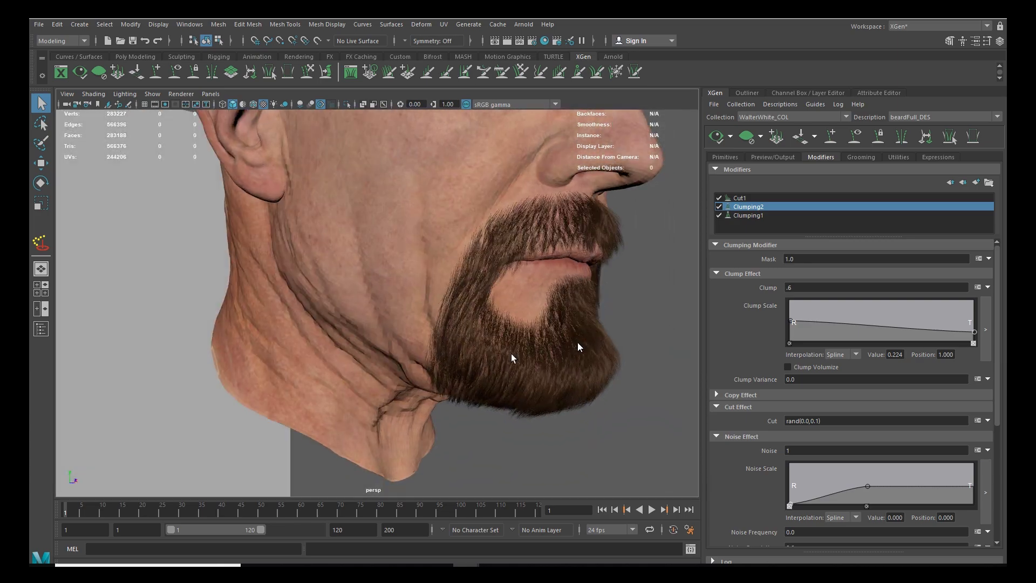
{"action": "left_click", "coordinate": [853, 139]}
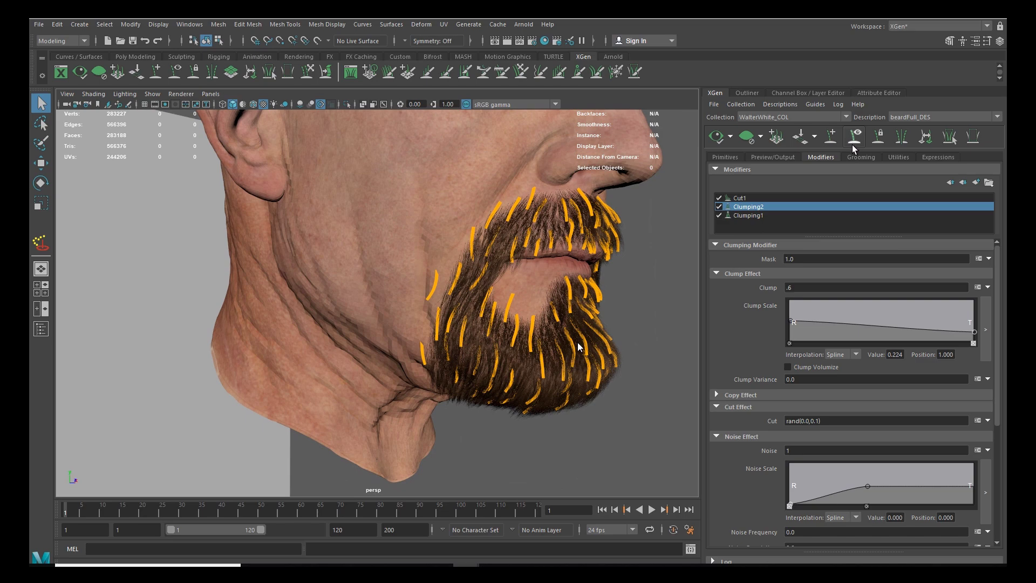
{"action": "left_click", "coordinate": [854, 140]}
{"action": "left_click_drag", "start_coordinate": [497, 360], "coordinate": [414, 373], "text": "alt"}
{"action": "right_click_drag", "start_coordinate": [415, 373], "coordinate": [465, 425], "text": "alt"}
{"action": "left_click_drag", "start_coordinate": [465, 425], "coordinate": [447, 401], "text": "alt"}
{"action": "right_click_drag", "start_coordinate": [447, 401], "coordinate": [430, 354], "text": "alt"}
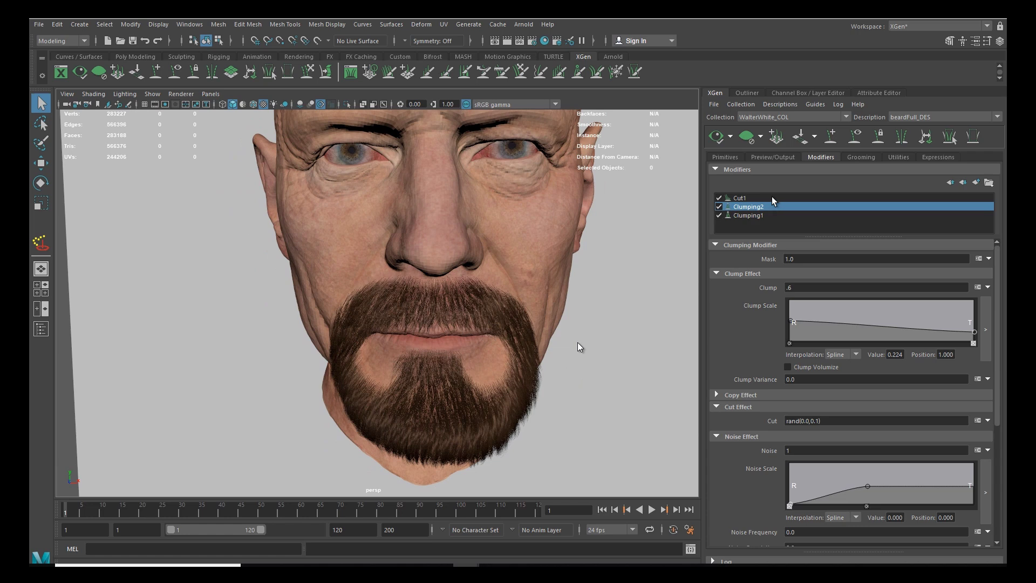
{"action": "right_click_drag", "start_coordinate": [456, 380], "coordinate": [507, 373], "text": "alt"}
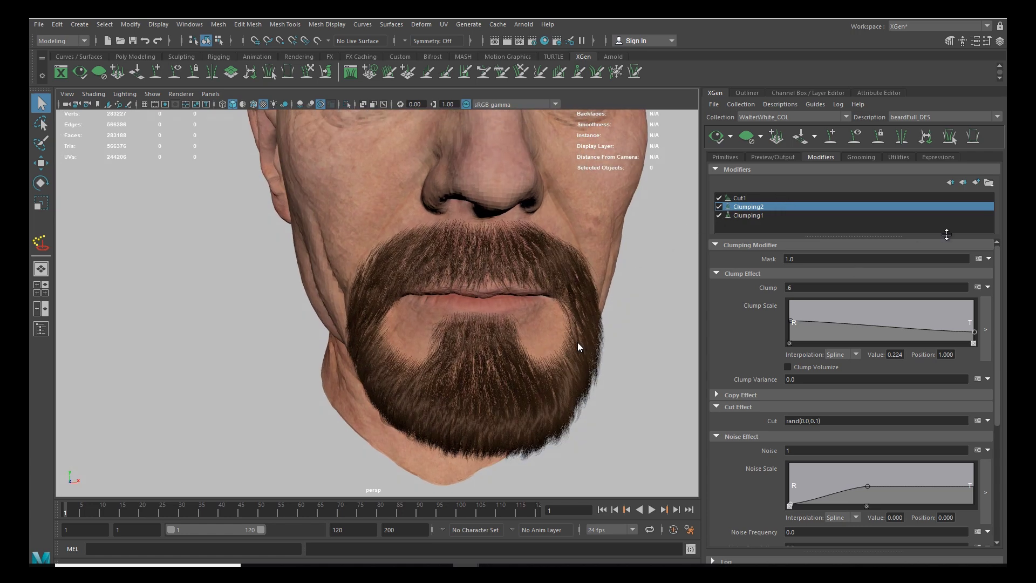
Step: Show the scalps layer, hide the head layer and start painting the beardDensity_mask map on the beard scalp
{"action": "left_click", "coordinate": [727, 158]}
{"action": "left_click_drag", "start_coordinate": [563, 292], "coordinate": [503, 284], "text": "alt"}
{"action": "right_click_drag", "start_coordinate": [503, 284], "coordinate": [601, 237], "text": "alt"}
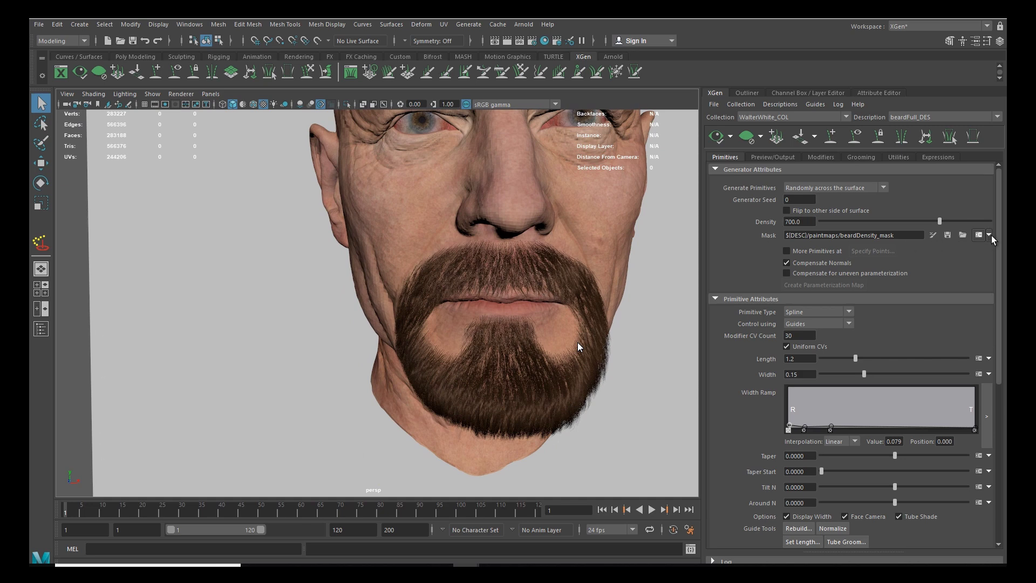
{"action": "left_click", "coordinate": [807, 93]}
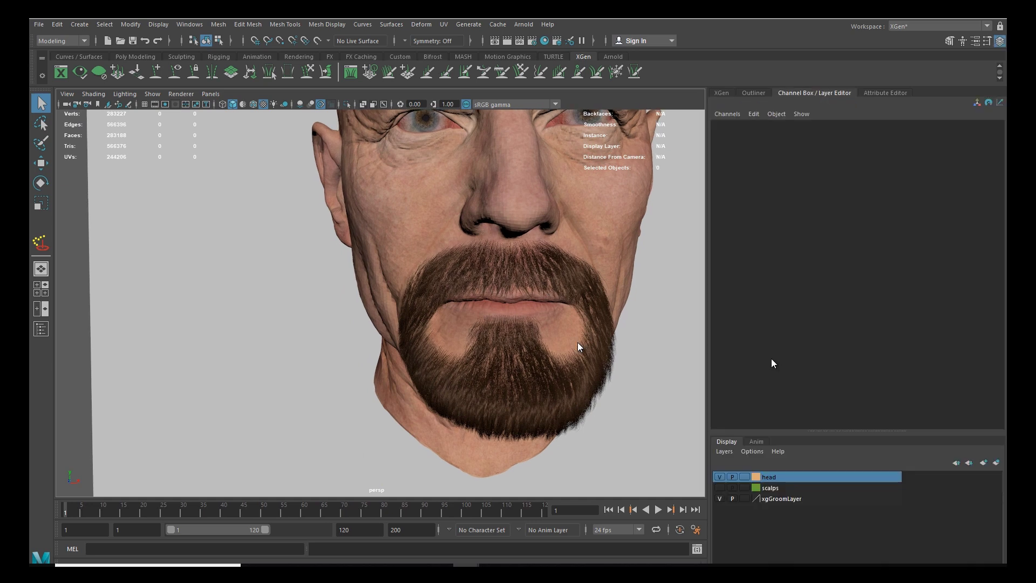
{"action": "left_click", "coordinate": [720, 487]}
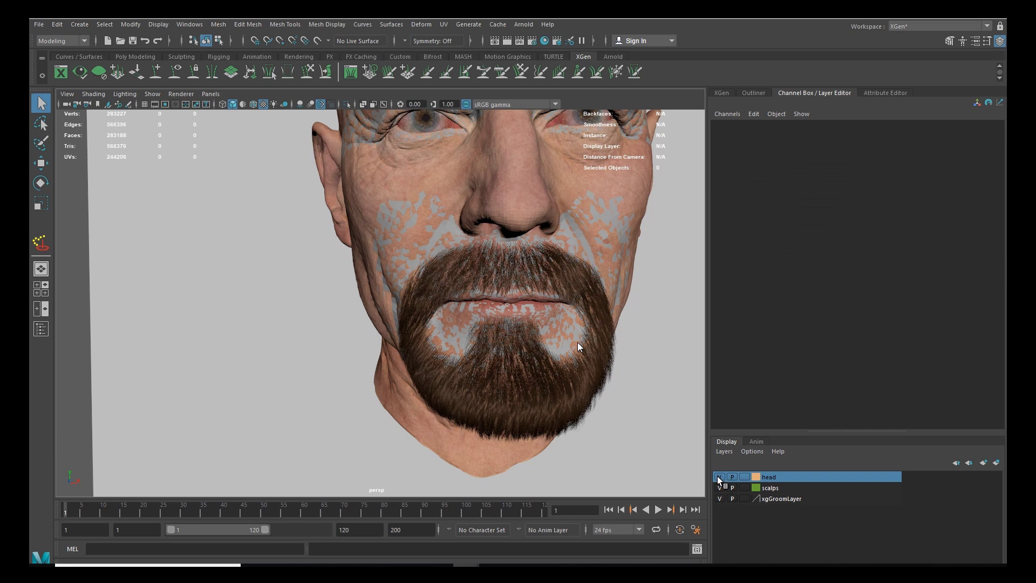
{"action": "left_click", "coordinate": [718, 476]}
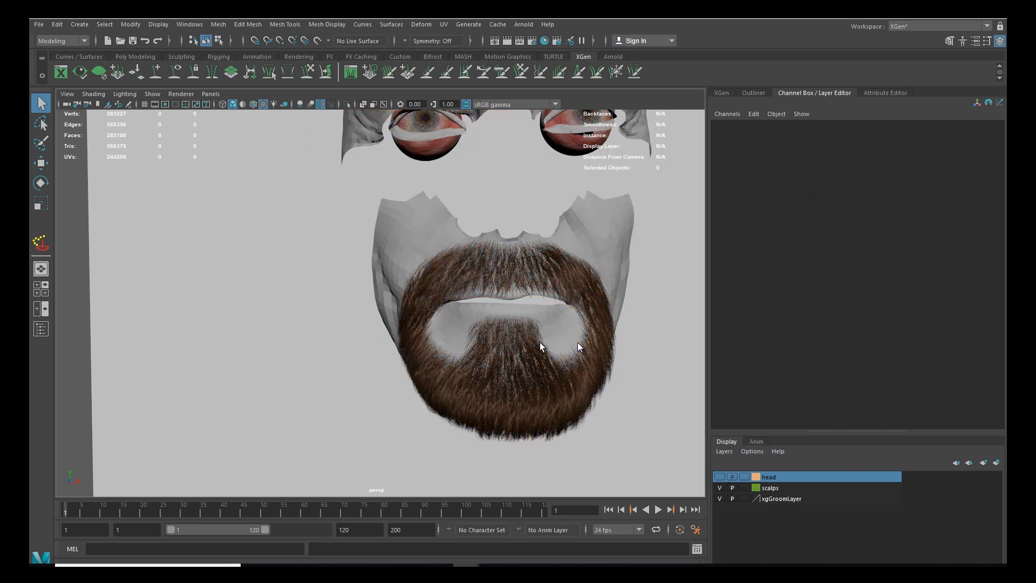
{"action": "left_click", "coordinate": [720, 93]}
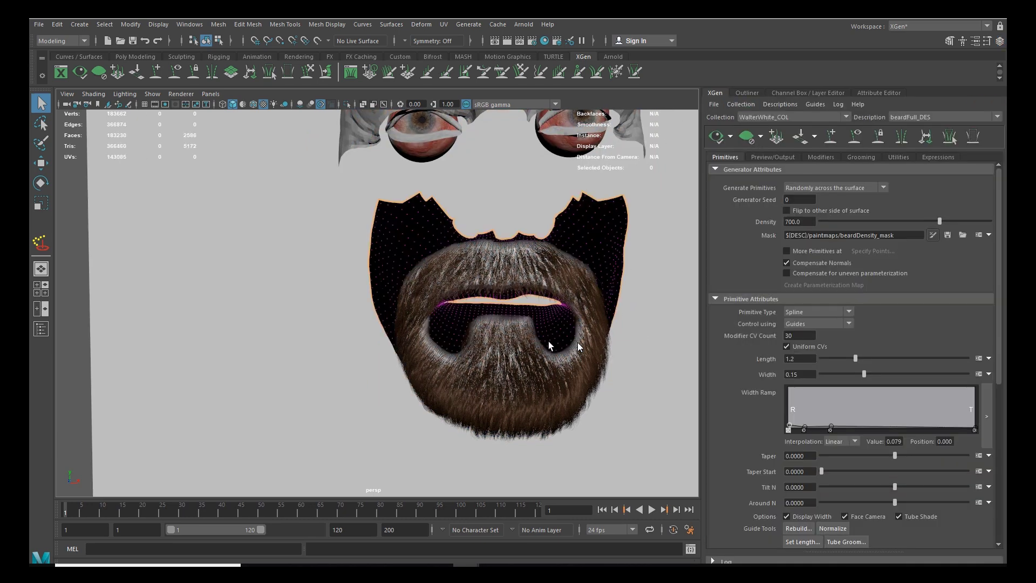
{"action": "middle_click_drag", "start_coordinate": [513, 342], "coordinate": [479, 339], "text": "alt"}
{"action": "right_click_drag", "start_coordinate": [479, 340], "coordinate": [506, 380], "text": "alt"}
{"action": "left_click_drag", "start_coordinate": [506, 379], "coordinate": [571, 345], "text": "alt"}
{"action": "middle_click_drag", "start_coordinate": [572, 345], "coordinate": [454, 353], "text": "alt"}
{"action": "left_click_drag", "start_coordinate": [455, 354], "coordinate": [446, 327], "text": "alt"}
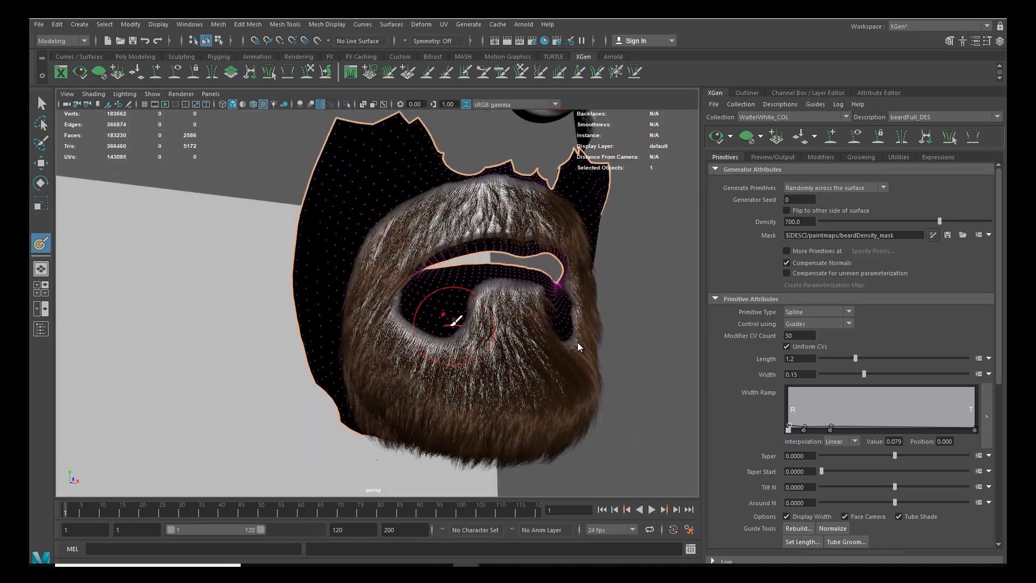
Step: Open the 3D Paint Tool settings and load a textured brush image from the brushShapes folder
{"action": "double_click", "coordinate": [40, 244]}
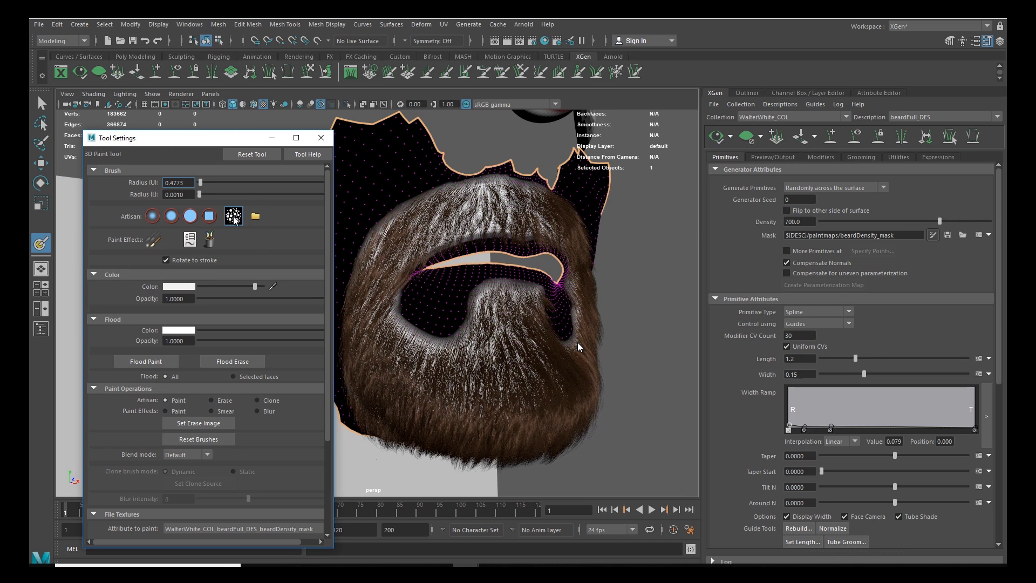
{"action": "left_click", "coordinate": [256, 217]}
{"action": "left_click", "coordinate": [334, 282]}
{"action": "left_click", "coordinate": [333, 291]}
{"action": "left_click", "coordinate": [330, 299]}
{"action": "left_click", "coordinate": [330, 307]}
{"action": "left_click", "coordinate": [331, 316]}
{"action": "left_click", "coordinate": [331, 324]}
{"action": "left_click", "coordinate": [324, 343]}
{"action": "left_click", "coordinate": [333, 376]}
{"action": "left_click", "coordinate": [332, 422]}
{"action": "left_click", "coordinate": [327, 437]}
{"action": "left_click", "coordinate": [328, 454]}
{"action": "left_click", "coordinate": [328, 480]}
{"action": "left_click", "coordinate": [328, 488]}
{"action": "left_click", "coordinate": [329, 497]}
{"action": "scroll", "coordinate": [513, 366], "scroll_direction": "down", "scroll_amount": 6}
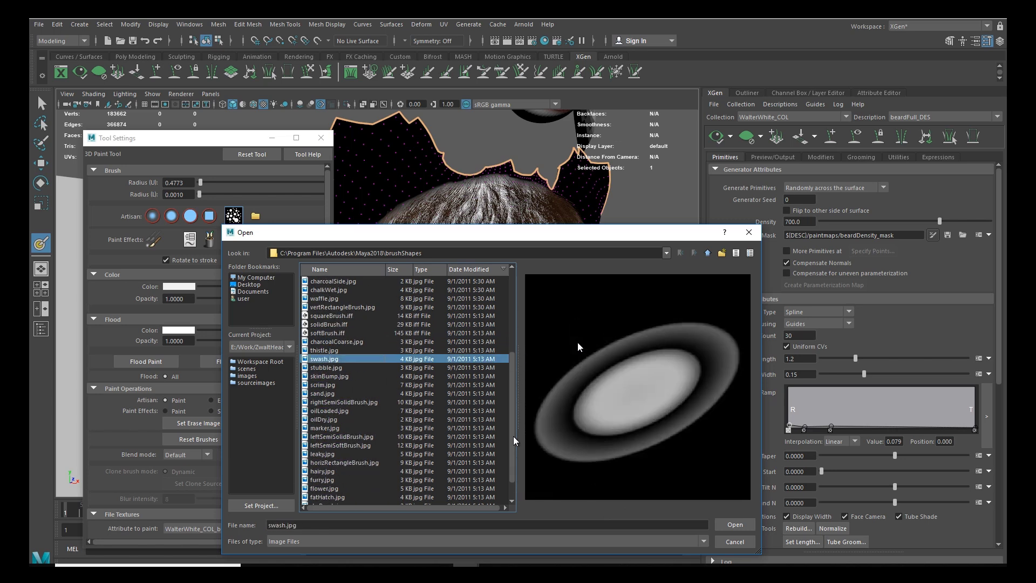
{"action": "left_click", "coordinate": [323, 385]}
{"action": "left_click", "coordinate": [742, 527]}
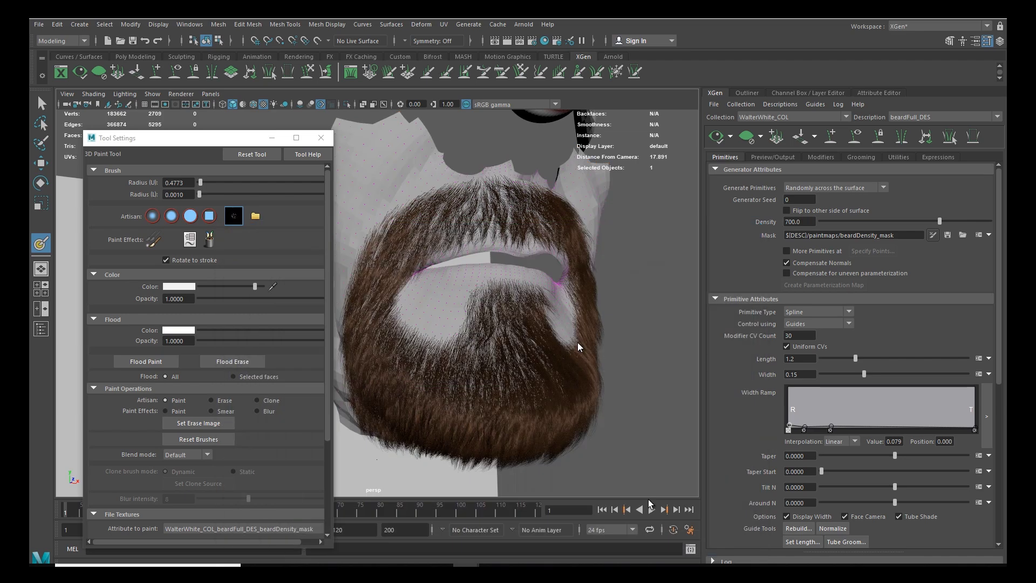
Step: Paint white with the textured brush over the edges of the bare patches beside the chin on the density mask
{"action": "scroll", "coordinate": [462, 301], "scroll_direction": "up", "scroll_amount": 5}
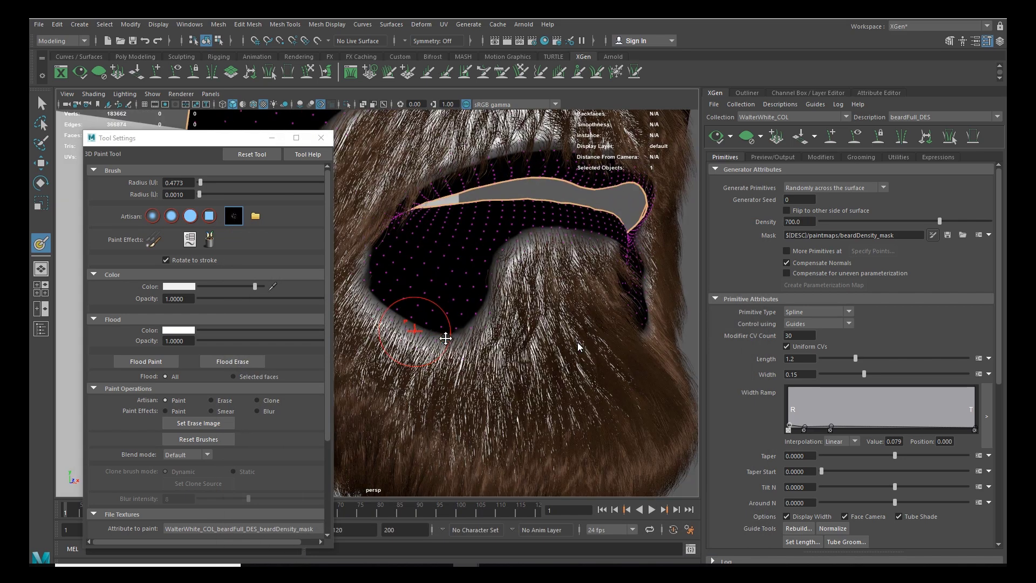
{"action": "mouse_move", "coordinate": [416, 321]}
{"action": "left_mouse_down"}
{"action": "mouse_move", "coordinate": [413, 305]}
{"action": "mouse_move", "coordinate": [386, 294]}
{"action": "mouse_move", "coordinate": [396, 279]}
{"action": "mouse_move", "coordinate": [450, 324]}
{"action": "mouse_move", "coordinate": [370, 302]}
{"action": "mouse_move", "coordinate": [423, 270]}
{"action": "mouse_move", "coordinate": [461, 327]}
{"action": "mouse_move", "coordinate": [469, 267]}
{"action": "mouse_move", "coordinate": [423, 244]}
{"action": "mouse_move", "coordinate": [389, 254]}
{"action": "mouse_move", "coordinate": [488, 244]}
{"action": "mouse_move", "coordinate": [493, 284]}
{"action": "mouse_move", "coordinate": [466, 316]}
{"action": "left_mouse_up"}
{"action": "left_click_drag", "start_coordinate": [376, 363], "coordinate": [469, 316], "text": "alt"}
{"action": "right_click_drag", "start_coordinate": [470, 317], "coordinate": [506, 335], "text": "alt"}
{"action": "mouse_move", "coordinate": [507, 338]}
{"action": "left_mouse_down"}
{"action": "mouse_move", "coordinate": [519, 332]}
{"action": "mouse_move", "coordinate": [502, 323]}
{"action": "left_mouse_up"}
{"action": "mouse_move", "coordinate": [502, 323]}
{"action": "left_mouse_down"}
{"action": "mouse_move", "coordinate": [559, 261]}
{"action": "mouse_move", "coordinate": [491, 294]}
{"action": "mouse_move", "coordinate": [521, 263]}
{"action": "mouse_move", "coordinate": [545, 311]}
{"action": "mouse_move", "coordinate": [534, 302]}
{"action": "mouse_move", "coordinate": [518, 324]}
{"action": "mouse_move", "coordinate": [560, 308]}
{"action": "mouse_move", "coordinate": [490, 304]}
{"action": "mouse_move", "coordinate": [583, 273]}
{"action": "mouse_move", "coordinate": [540, 297]}
{"action": "mouse_move", "coordinate": [453, 285]}
{"action": "left_mouse_up"}
{"action": "right_click_drag", "start_coordinate": [443, 294], "coordinate": [416, 292], "text": "alt"}
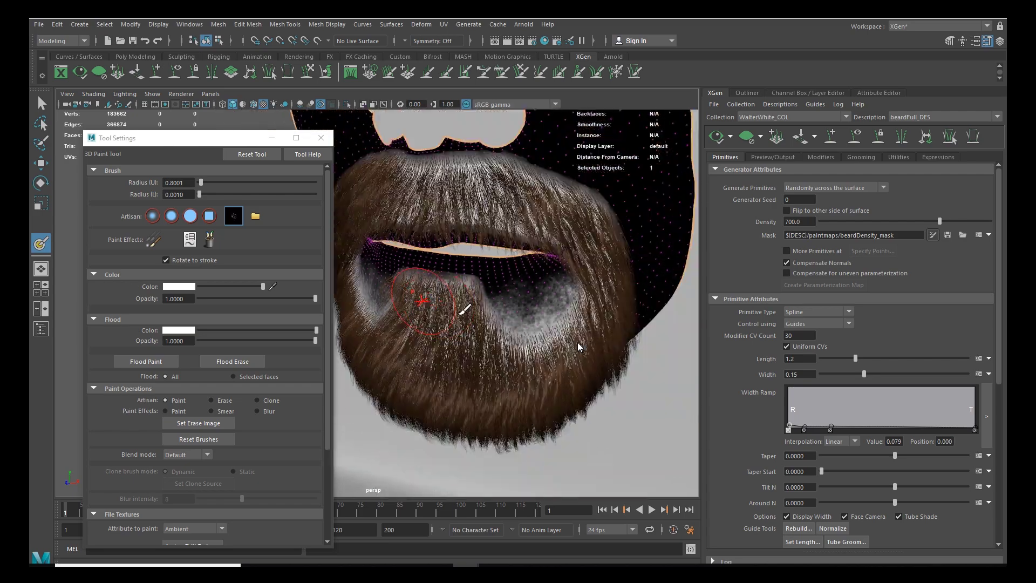
Step: Set the paint colour to black, clear the hair preview and roughen the density mask's edge along the cheek
{"action": "left_click_drag", "start_coordinate": [432, 297], "coordinate": [546, 313], "text": "alt"}
{"action": "right_click_drag", "start_coordinate": [459, 335], "coordinate": [485, 342], "text": "alt"}
{"action": "left_click_drag", "start_coordinate": [486, 342], "coordinate": [513, 329], "text": "alt"}
{"action": "left_click_drag", "start_coordinate": [263, 286], "coordinate": [197, 286]}
{"action": "mouse_move", "coordinate": [377, 292]}
{"action": "left_mouse_down", "text": "alt"}
{"action": "mouse_move", "coordinate": [416, 290]}
{"action": "mouse_move", "coordinate": [428, 270]}
{"action": "mouse_move", "coordinate": [446, 280]}
{"action": "left_mouse_up", "text": "alt"}
{"action": "left_click", "coordinate": [748, 144]}
{"action": "right_click_drag", "start_coordinate": [446, 280], "coordinate": [480, 286], "text": "alt"}
{"action": "left_click_drag", "start_coordinate": [441, 290], "coordinate": [433, 281]}
{"action": "mouse_move", "coordinate": [433, 320]}
{"action": "left_mouse_down"}
{"action": "mouse_move", "coordinate": [431, 342]}
{"action": "mouse_move", "coordinate": [444, 342]}
{"action": "mouse_move", "coordinate": [419, 358]}
{"action": "mouse_move", "coordinate": [430, 406]}
{"action": "mouse_move", "coordinate": [409, 361]}
{"action": "mouse_move", "coordinate": [477, 185]}
{"action": "left_mouse_up"}
Step: Resize the brush and paint black along the mask's outer border around the cheek and jaw
{"action": "key", "text": "b"}
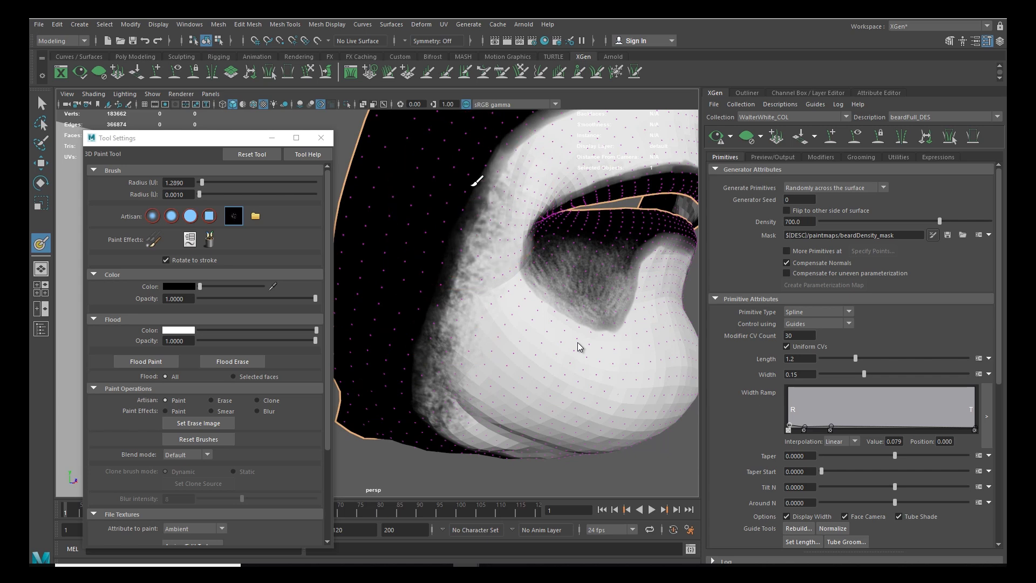
{"action": "right_click_drag", "start_coordinate": [455, 309], "coordinate": [432, 310], "text": "alt"}
{"action": "left_click_drag", "start_coordinate": [433, 310], "coordinate": [436, 344], "text": "alt"}
{"action": "mouse_move", "coordinate": [488, 350]}
{"action": "left_mouse_down"}
{"action": "mouse_move", "coordinate": [547, 398]}
{"action": "mouse_move", "coordinate": [502, 368]}
{"action": "mouse_move", "coordinate": [415, 367]}
{"action": "left_mouse_up"}
{"action": "middle_click_drag", "start_coordinate": [415, 367], "coordinate": [504, 373], "text": "alt"}
{"action": "left_click_drag", "start_coordinate": [504, 374], "coordinate": [496, 319], "text": "alt"}
{"action": "mouse_move", "coordinate": [495, 313]}
{"action": "left_mouse_down"}
{"action": "mouse_move", "coordinate": [519, 270]}
{"action": "mouse_move", "coordinate": [533, 188]}
{"action": "mouse_move", "coordinate": [512, 162]}
{"action": "left_mouse_up"}
{"action": "middle_click_drag", "start_coordinate": [540, 204], "coordinate": [581, 326], "text": "alt"}
{"action": "left_click_drag", "start_coordinate": [581, 326], "coordinate": [586, 378], "text": "alt"}
{"action": "mouse_move", "coordinate": [582, 391]}
{"action": "left_mouse_down"}
{"action": "mouse_move", "coordinate": [534, 352]}
{"action": "mouse_move", "coordinate": [492, 235]}
{"action": "left_mouse_up"}
Step: Break up the remaining outer border and mouth-side edges of the density mask with textured black strokes
{"action": "middle_click_drag", "start_coordinate": [497, 240], "coordinate": [501, 233], "text": "alt"}
{"action": "left_click_drag", "start_coordinate": [501, 234], "coordinate": [532, 281], "text": "alt"}
{"action": "scroll", "coordinate": [532, 281], "scroll_direction": "down", "scroll_amount": 3}
{"action": "scroll", "coordinate": [555, 270], "scroll_direction": "up", "scroll_amount": 3}
{"action": "mouse_move", "coordinate": [567, 240]}
{"action": "left_mouse_down"}
{"action": "mouse_move", "coordinate": [519, 228]}
{"action": "mouse_move", "coordinate": [504, 250]}
{"action": "mouse_move", "coordinate": [436, 247]}
{"action": "mouse_move", "coordinate": [489, 259]}
{"action": "mouse_move", "coordinate": [402, 429]}
{"action": "left_mouse_up"}
{"action": "mouse_move", "coordinate": [410, 413]}
{"action": "left_mouse_down", "text": "alt"}
{"action": "mouse_move", "coordinate": [465, 328]}
{"action": "mouse_move", "coordinate": [435, 326]}
{"action": "left_mouse_up", "text": "alt"}
{"action": "left_click_drag", "start_coordinate": [538, 297], "coordinate": [499, 289], "text": "alt"}
{"action": "left_click_drag", "start_coordinate": [569, 273], "coordinate": [574, 301]}
{"action": "left_click_drag", "start_coordinate": [519, 341], "coordinate": [586, 318], "text": "alt"}
Step: Paint the density mask black along the strip just beneath the lower lip
{"action": "left_click_drag", "start_coordinate": [200, 286], "coordinate": [263, 287]}
{"action": "scroll", "coordinate": [451, 297], "scroll_direction": "up", "scroll_amount": 4}
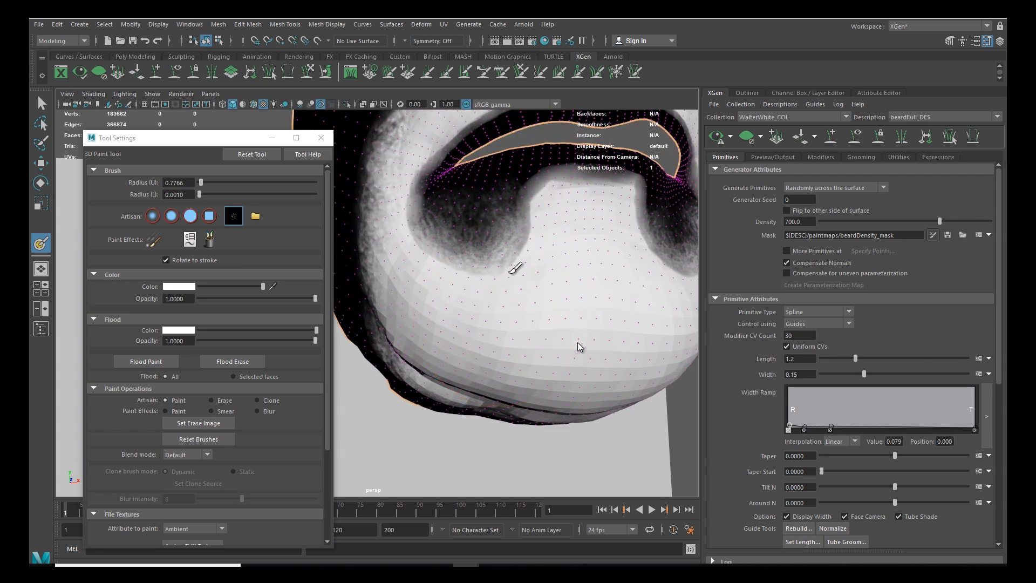
{"action": "mouse_move", "coordinate": [437, 245]}
{"action": "left_mouse_down", "text": "alt"}
{"action": "mouse_move", "coordinate": [462, 289]}
{"action": "mouse_move", "coordinate": [551, 261]}
{"action": "mouse_move", "coordinate": [555, 283]}
{"action": "mouse_move", "coordinate": [485, 291]}
{"action": "left_mouse_up", "text": "alt"}
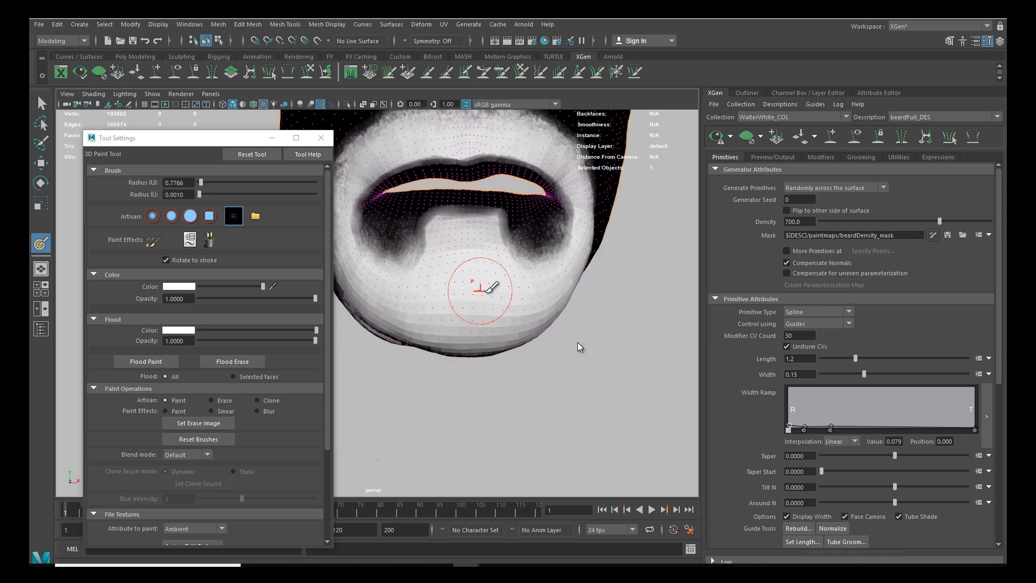
{"action": "left_click_drag", "start_coordinate": [263, 287], "coordinate": [199, 286]}
{"action": "scroll", "coordinate": [451, 231], "scroll_direction": "up", "scroll_amount": 2}
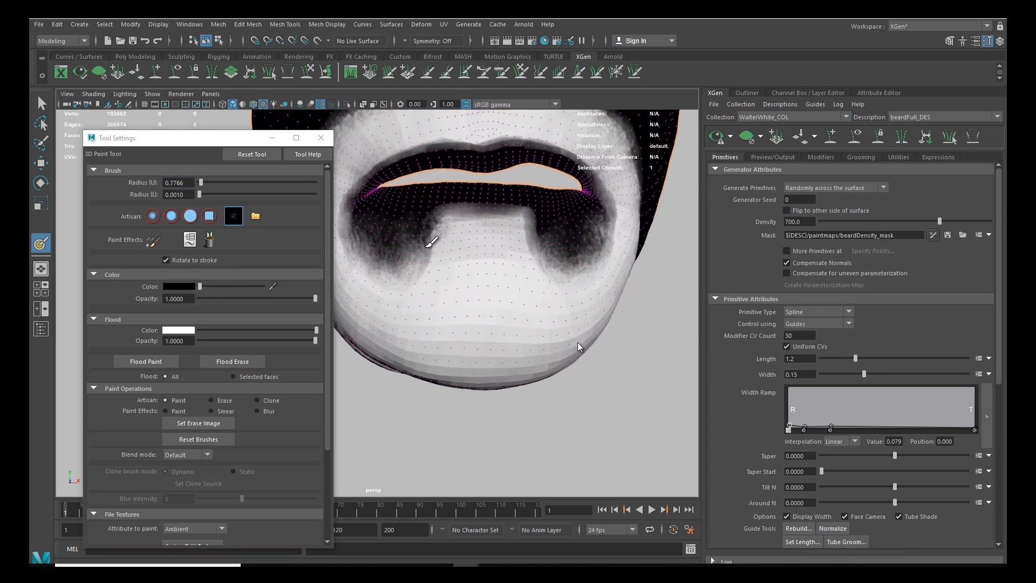
{"action": "mouse_move", "coordinate": [430, 208]}
{"action": "left_mouse_down"}
{"action": "mouse_move", "coordinate": [532, 204]}
{"action": "mouse_move", "coordinate": [513, 207]}
{"action": "left_mouse_up"}
{"action": "scroll", "coordinate": [555, 259], "scroll_direction": "down", "scroll_amount": 2}
{"action": "left_click_drag", "start_coordinate": [496, 293], "coordinate": [453, 284], "text": "alt"}
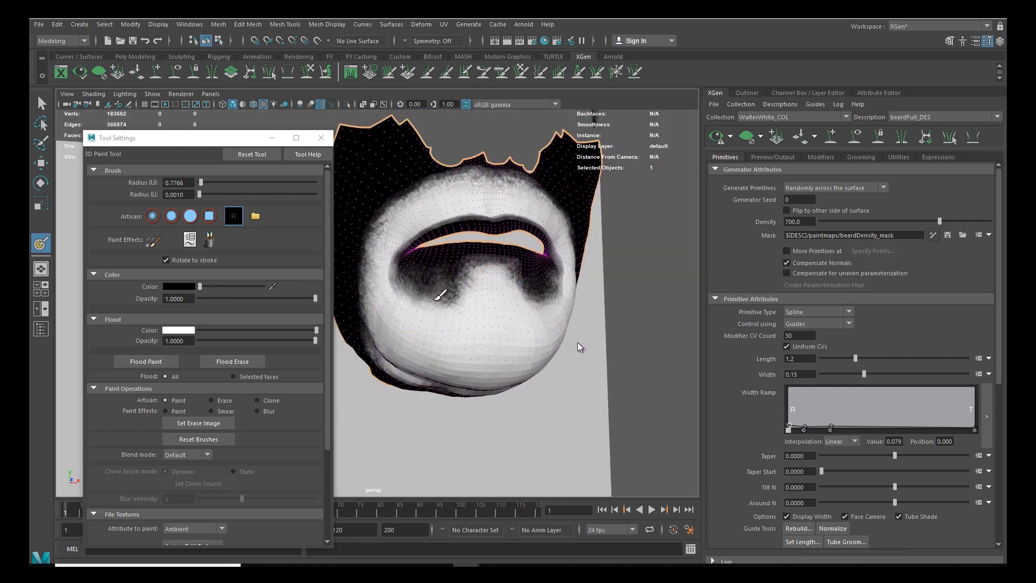
Step: Darken the density mask around the lip corners and across the upper chin with soft black strokes
{"action": "scroll", "coordinate": [436, 276], "scroll_direction": "up", "scroll_amount": 2}
{"action": "mouse_move", "coordinate": [388, 242]}
{"action": "left_mouse_down"}
{"action": "mouse_move", "coordinate": [494, 220]}
{"action": "mouse_move", "coordinate": [491, 200]}
{"action": "mouse_move", "coordinate": [561, 216]}
{"action": "mouse_move", "coordinate": [560, 274]}
{"action": "left_mouse_up"}
{"action": "scroll", "coordinate": [494, 220], "scroll_direction": "up", "scroll_amount": 2}
{"action": "scroll", "coordinate": [560, 275], "scroll_direction": "down", "scroll_amount": 2}
{"action": "mouse_move", "coordinate": [497, 277]}
{"action": "left_mouse_down", "text": "alt"}
{"action": "mouse_move", "coordinate": [485, 254]}
{"action": "mouse_move", "coordinate": [456, 260]}
{"action": "mouse_move", "coordinate": [531, 307]}
{"action": "left_mouse_up", "text": "alt"}
{"action": "scroll", "coordinate": [532, 308], "scroll_direction": "up", "scroll_amount": 2}
{"action": "left_click_drag", "start_coordinate": [485, 282], "coordinate": [501, 291]}
{"action": "mouse_move", "coordinate": [502, 291]}
{"action": "left_mouse_down", "text": "alt"}
{"action": "mouse_move", "coordinate": [494, 252]}
{"action": "mouse_move", "coordinate": [534, 236]}
{"action": "mouse_move", "coordinate": [510, 272]}
{"action": "mouse_move", "coordinate": [496, 252]}
{"action": "mouse_move", "coordinate": [520, 282]}
{"action": "mouse_move", "coordinate": [486, 300]}
{"action": "mouse_move", "coordinate": [432, 285]}
{"action": "mouse_move", "coordinate": [477, 283]}
{"action": "mouse_move", "coordinate": [459, 302]}
{"action": "mouse_move", "coordinate": [485, 270]}
{"action": "mouse_move", "coordinate": [474, 289]}
{"action": "mouse_move", "coordinate": [474, 277]}
{"action": "mouse_move", "coordinate": [416, 289]}
{"action": "mouse_move", "coordinate": [417, 264]}
{"action": "mouse_move", "coordinate": [591, 101]}
{"action": "left_mouse_up", "text": "alt"}
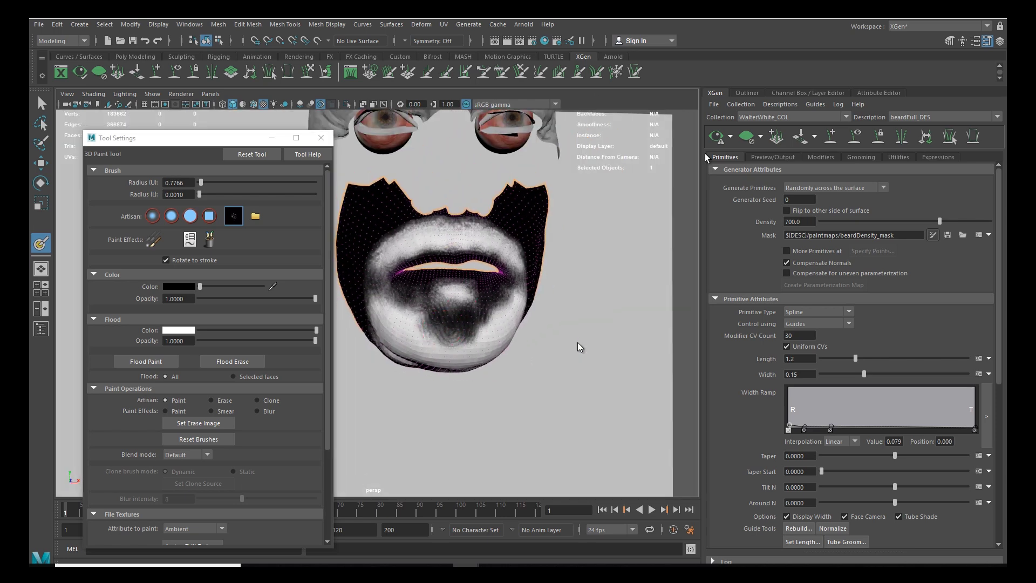
Step: Update the beard preview, show the head layer, hide the scalps layer and inspect the thinned areas
{"action": "mouse_move", "coordinate": [696, 157]}
{"action": "left_mouse_down", "text": "alt"}
{"action": "mouse_move", "coordinate": [620, 216]}
{"action": "mouse_move", "coordinate": [539, 248]}
{"action": "mouse_move", "coordinate": [567, 279]}
{"action": "mouse_move", "coordinate": [585, 273]}
{"action": "left_mouse_up", "text": "alt"}
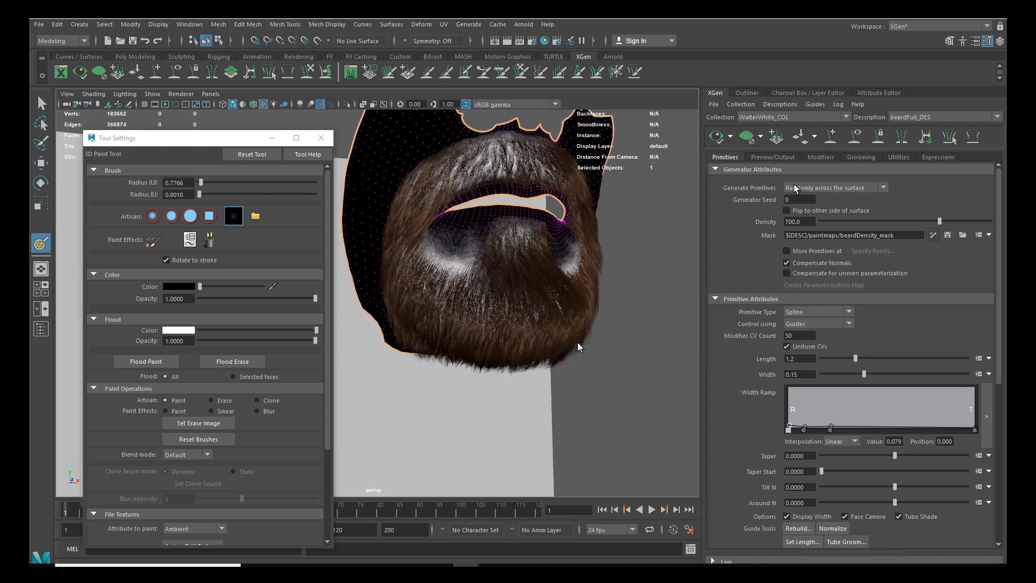
{"action": "left_click", "coordinate": [815, 93]}
{"action": "left_click", "coordinate": [719, 477]}
{"action": "left_click", "coordinate": [719, 487]}
{"action": "left_click_drag", "start_coordinate": [540, 305], "coordinate": [559, 326], "text": "alt"}
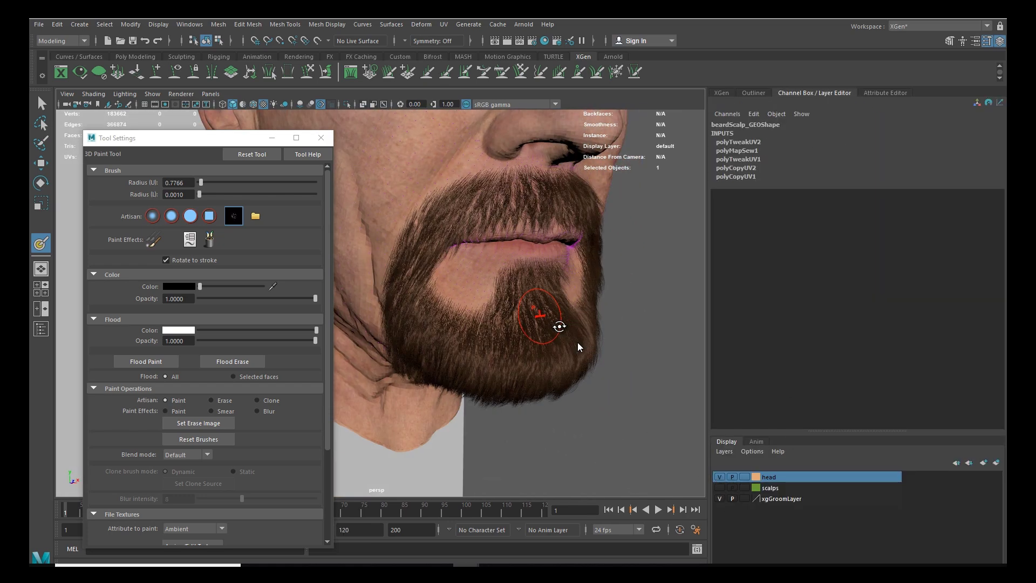
Step: Reload the painted density mask and update the beard preview with the scalps layer hidden
{"action": "left_click", "coordinate": [722, 93]}
{"action": "left_click", "coordinate": [933, 235]}
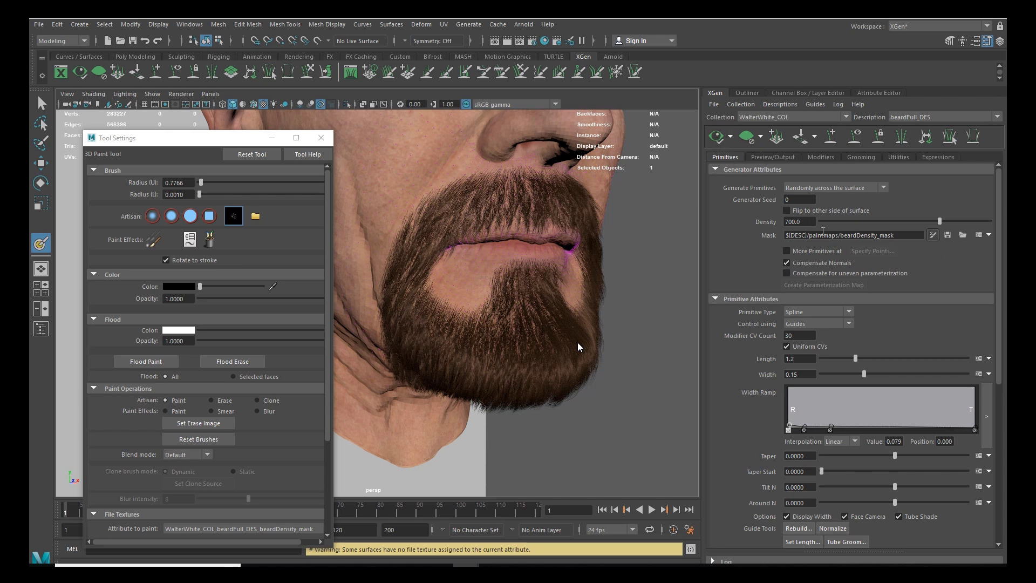
{"action": "left_click", "coordinate": [806, 94]}
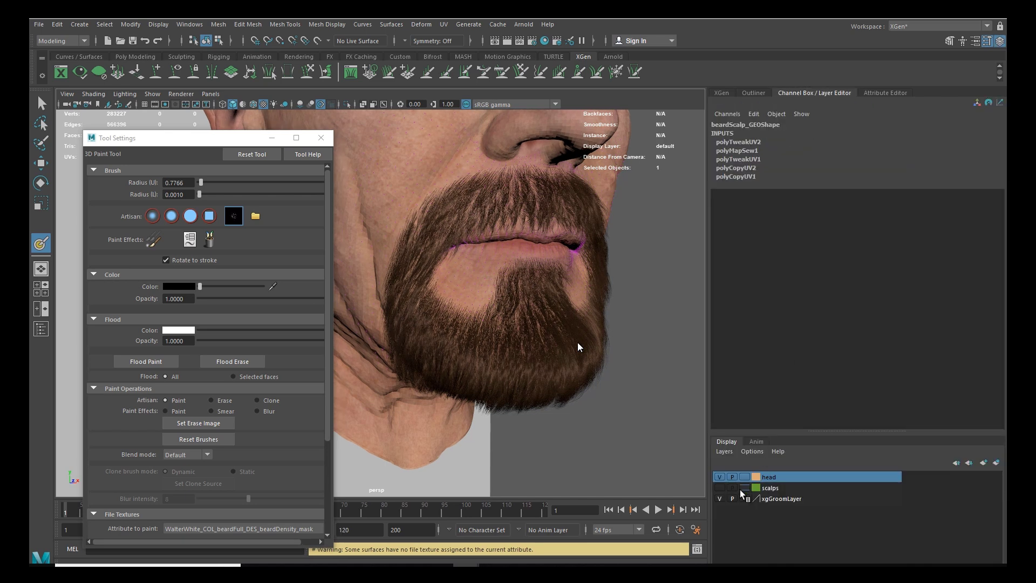
{"action": "left_click", "coordinate": [722, 93]}
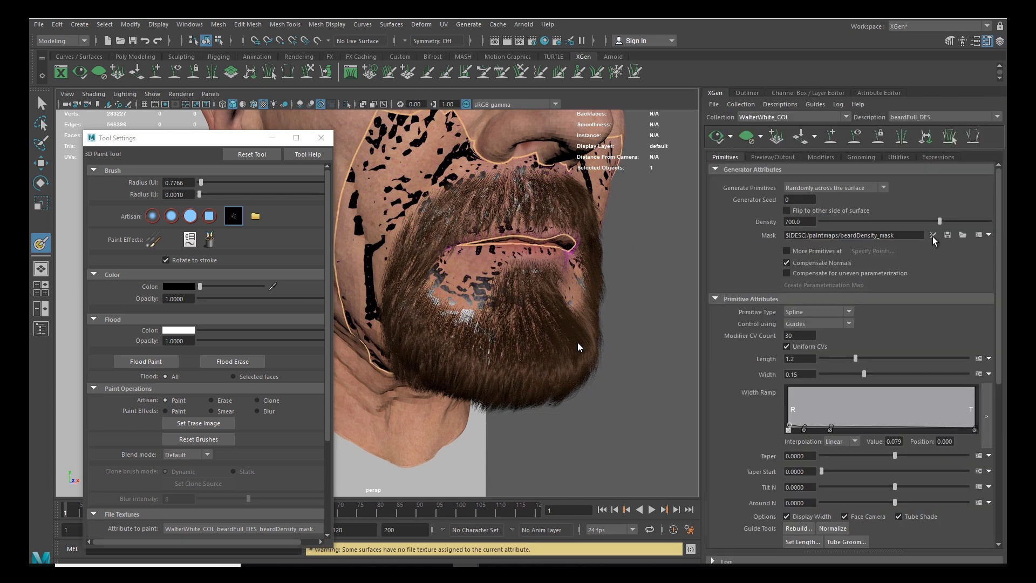
{"action": "left_click", "coordinate": [779, 94]}
{"action": "left_click", "coordinate": [715, 93]}
{"action": "left_click", "coordinate": [716, 136]}
Step: Examine the hair density on the chin, beneath the lower lip and around the mouth from several angles
{"action": "left_click_drag", "start_coordinate": [572, 356], "coordinate": [488, 360], "text": "alt"}
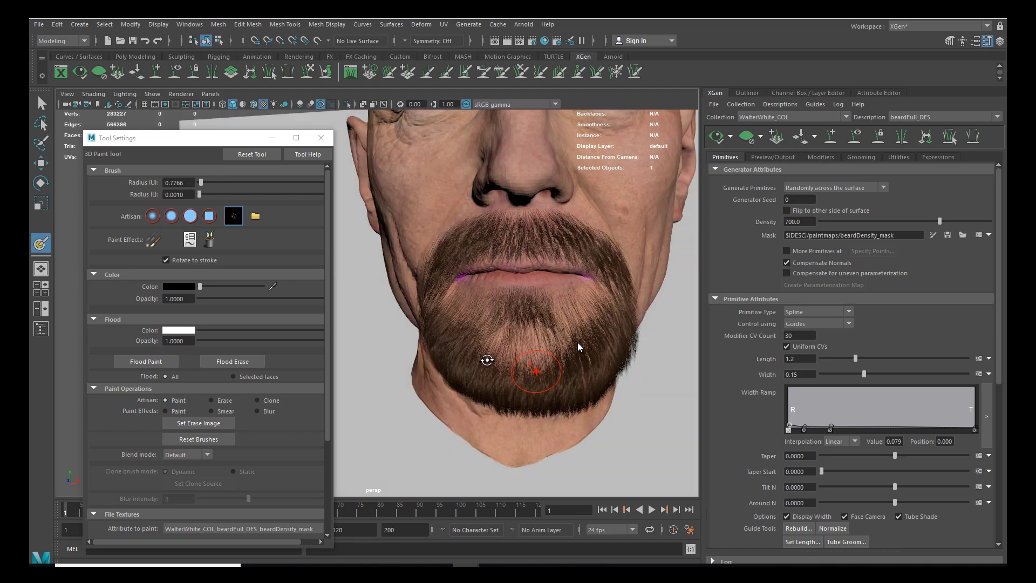
{"action": "scroll", "coordinate": [463, 305], "scroll_direction": "down", "scroll_amount": 5}
{"action": "scroll", "coordinate": [527, 321], "scroll_direction": "up", "scroll_amount": 4}
{"action": "mouse_move", "coordinate": [527, 321]}
{"action": "left_mouse_down", "text": "alt"}
{"action": "mouse_move", "coordinate": [462, 315]}
{"action": "mouse_move", "coordinate": [513, 318]}
{"action": "left_mouse_up", "text": "alt"}
{"action": "middle_click_drag", "start_coordinate": [480, 323], "coordinate": [495, 319], "text": "alt"}
{"action": "mouse_move", "coordinate": [495, 319]}
{"action": "left_mouse_down", "text": "alt"}
{"action": "mouse_move", "coordinate": [536, 308]}
{"action": "mouse_move", "coordinate": [539, 262]}
{"action": "mouse_move", "coordinate": [480, 306]}
{"action": "mouse_move", "coordinate": [540, 335]}
{"action": "left_mouse_up", "text": "alt"}
{"action": "scroll", "coordinate": [449, 328], "scroll_direction": "up", "scroll_amount": 4}
{"action": "scroll", "coordinate": [449, 328], "scroll_direction": "down", "scroll_amount": 4}
{"action": "left_click_drag", "start_coordinate": [449, 328], "coordinate": [474, 307], "text": "alt"}
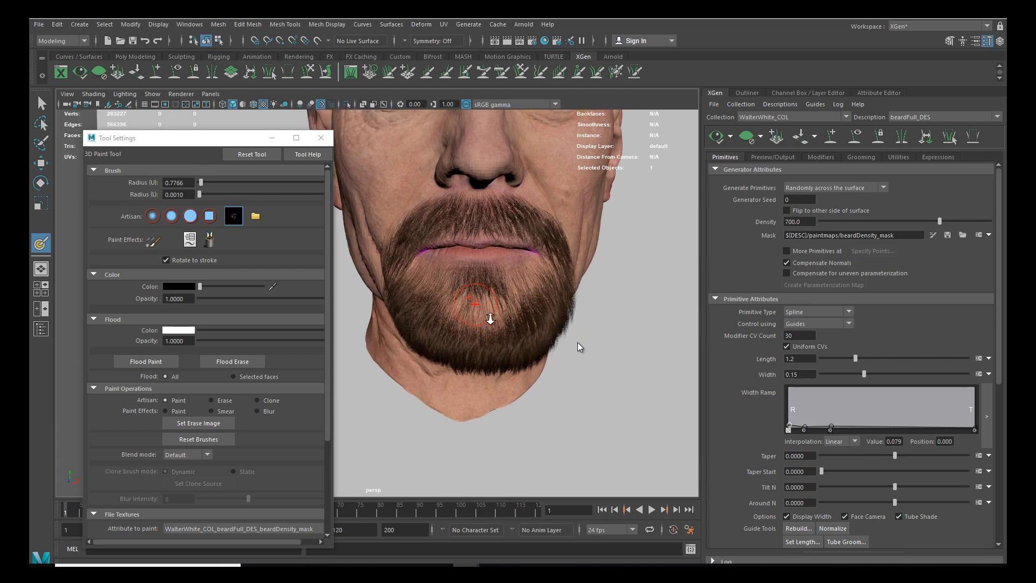
{"action": "right_click_drag", "start_coordinate": [474, 306], "coordinate": [505, 324], "text": "alt"}
{"action": "mouse_move", "coordinate": [505, 324]}
{"action": "left_mouse_down", "text": "alt"}
{"action": "mouse_move", "coordinate": [558, 317]}
{"action": "mouse_move", "coordinate": [529, 309]}
{"action": "mouse_move", "coordinate": [504, 321]}
{"action": "left_mouse_up", "text": "alt"}
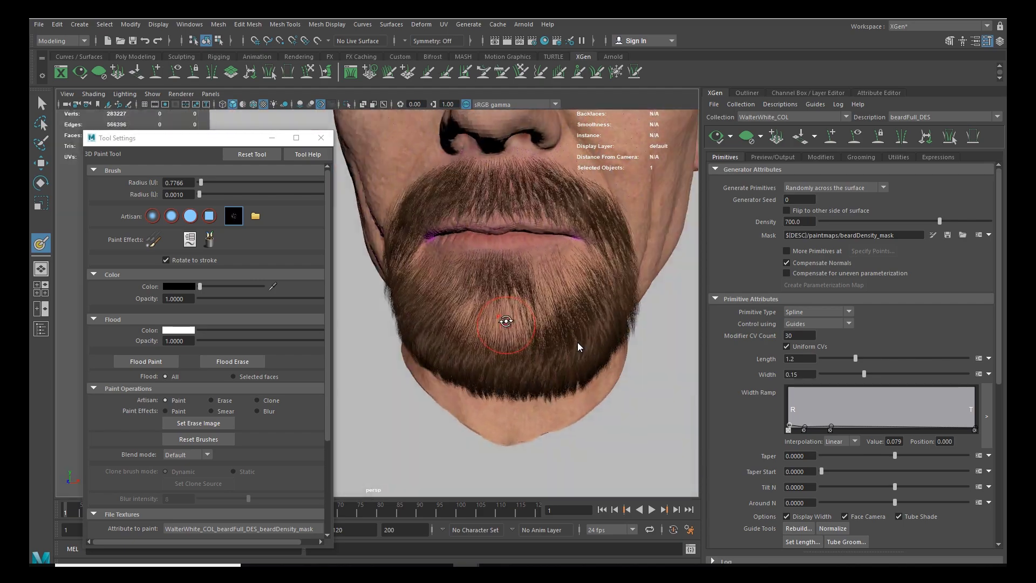
{"action": "right_click_drag", "start_coordinate": [504, 320], "coordinate": [504, 282], "text": "alt"}
{"action": "mouse_move", "coordinate": [504, 282]}
{"action": "left_mouse_down", "text": "alt"}
{"action": "mouse_move", "coordinate": [530, 308]}
{"action": "mouse_move", "coordinate": [511, 297]}
{"action": "left_mouse_up", "text": "alt"}
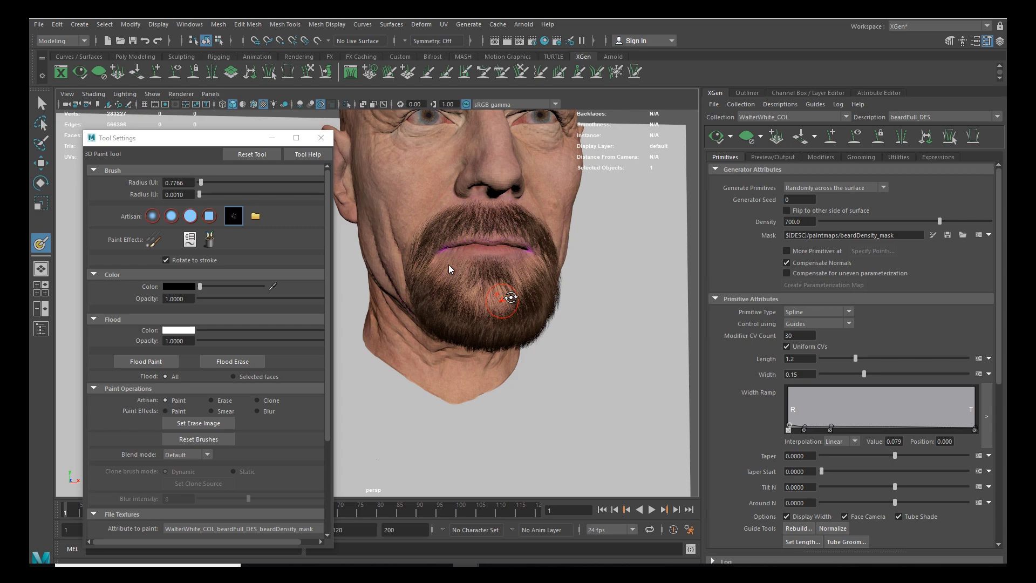
{"action": "mouse_move", "coordinate": [510, 297]}
{"action": "left_mouse_down", "text": "alt"}
{"action": "mouse_move", "coordinate": [513, 241]}
{"action": "mouse_move", "coordinate": [585, 290]}
{"action": "mouse_move", "coordinate": [498, 305]}
{"action": "left_mouse_up", "text": "alt"}
{"action": "middle_click_drag", "start_coordinate": [497, 305], "coordinate": [462, 304], "text": "alt"}
{"action": "right_click_drag", "start_coordinate": [462, 304], "coordinate": [528, 354], "text": "alt"}
{"action": "left_click_drag", "start_coordinate": [514, 332], "coordinate": [531, 346], "text": "alt"}
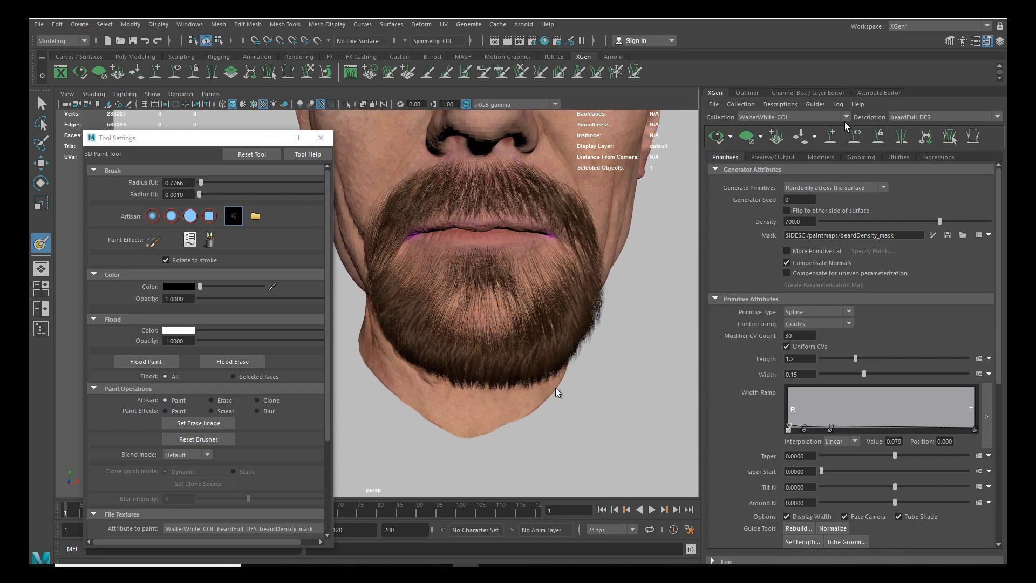
Step: Show the scalps layer, hide the head layer, and paint the density mask white across the chin with the textured brush
{"action": "left_click", "coordinate": [831, 135]}
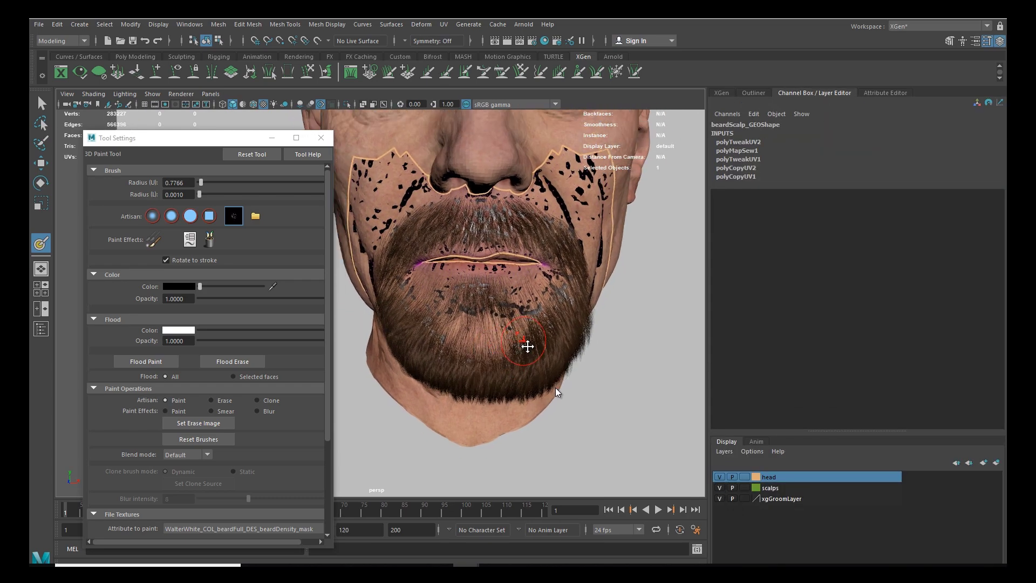
{"action": "left_click", "coordinate": [721, 93]}
{"action": "left_click", "coordinate": [793, 93]}
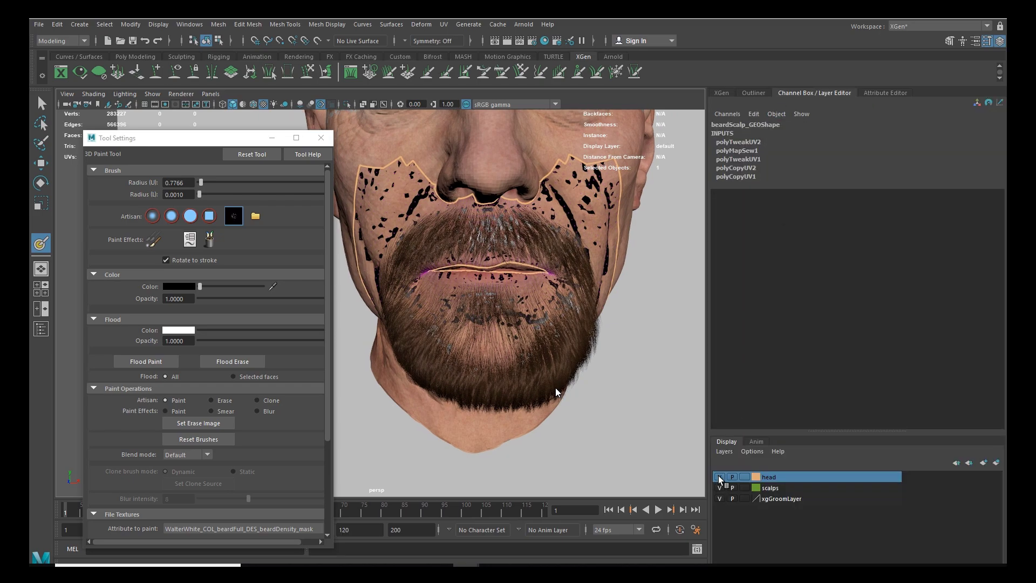
{"action": "left_click", "coordinate": [720, 477]}
{"action": "scroll", "coordinate": [559, 375], "scroll_direction": "up", "scroll_amount": 3}
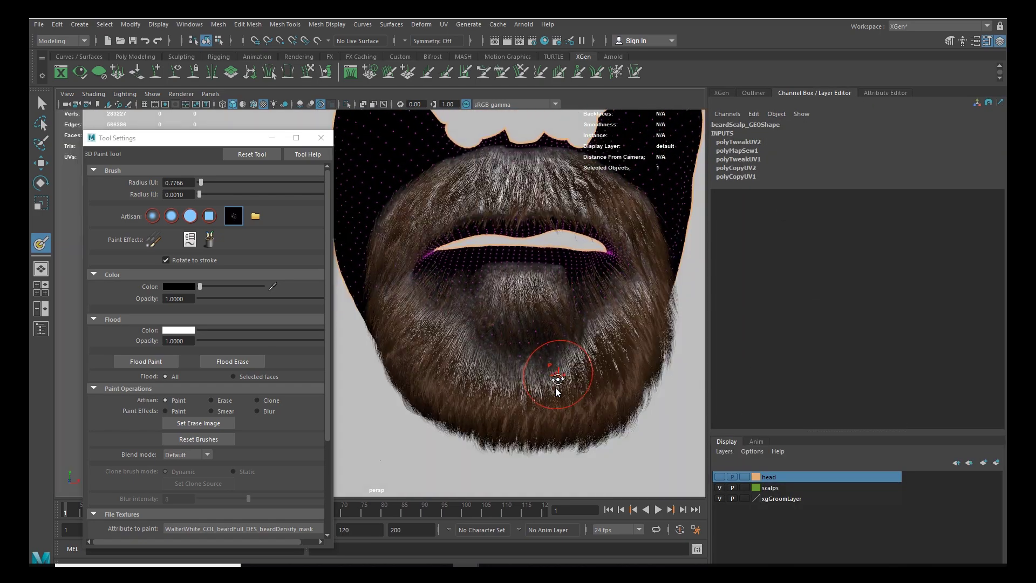
{"action": "left_click_drag", "start_coordinate": [558, 378], "coordinate": [564, 382], "text": "alt"}
{"action": "left_click_drag", "start_coordinate": [200, 286], "coordinate": [264, 287]}
{"action": "mouse_move", "coordinate": [515, 367]}
{"action": "left_mouse_down"}
{"action": "mouse_move", "coordinate": [539, 358]}
{"action": "mouse_move", "coordinate": [536, 370]}
{"action": "mouse_move", "coordinate": [471, 354]}
{"action": "mouse_move", "coordinate": [565, 360]}
{"action": "mouse_move", "coordinate": [527, 336]}
{"action": "mouse_move", "coordinate": [469, 370]}
{"action": "mouse_move", "coordinate": [606, 365]}
{"action": "left_mouse_up"}
{"action": "left_click", "coordinate": [723, 93]}
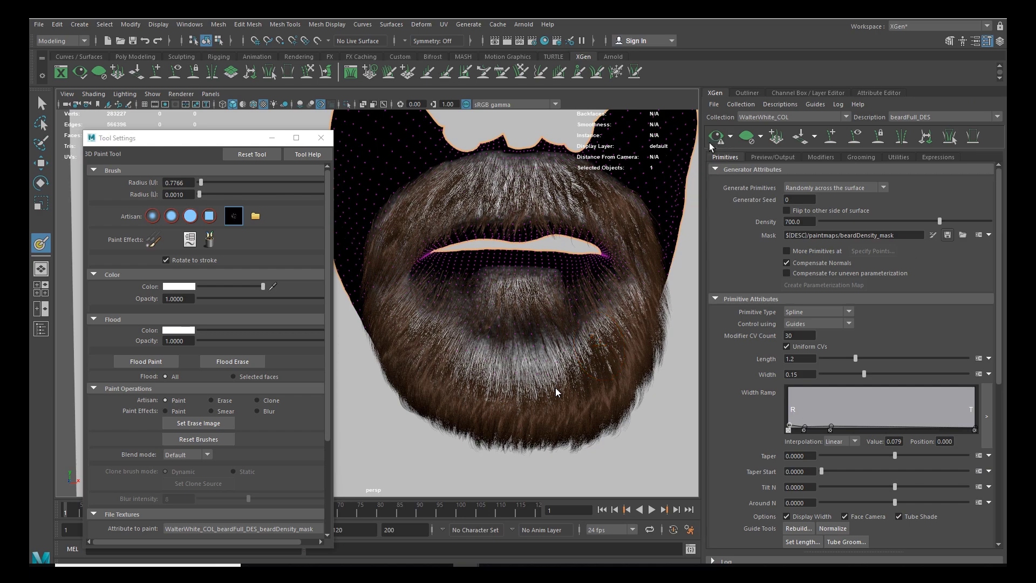
Step: Paint white with a 0.4047 brush radius under the centre of the lower lip, save the density mask and update the preview
{"action": "mouse_move", "coordinate": [537, 353]}
{"action": "left_mouse_down", "text": "alt"}
{"action": "mouse_move", "coordinate": [571, 347]}
{"action": "mouse_move", "coordinate": [550, 341]}
{"action": "mouse_move", "coordinate": [518, 303]}
{"action": "mouse_move", "coordinate": [492, 221]}
{"action": "mouse_move", "coordinate": [463, 278]}
{"action": "mouse_move", "coordinate": [419, 303]}
{"action": "mouse_move", "coordinate": [493, 342]}
{"action": "left_mouse_up", "text": "alt"}
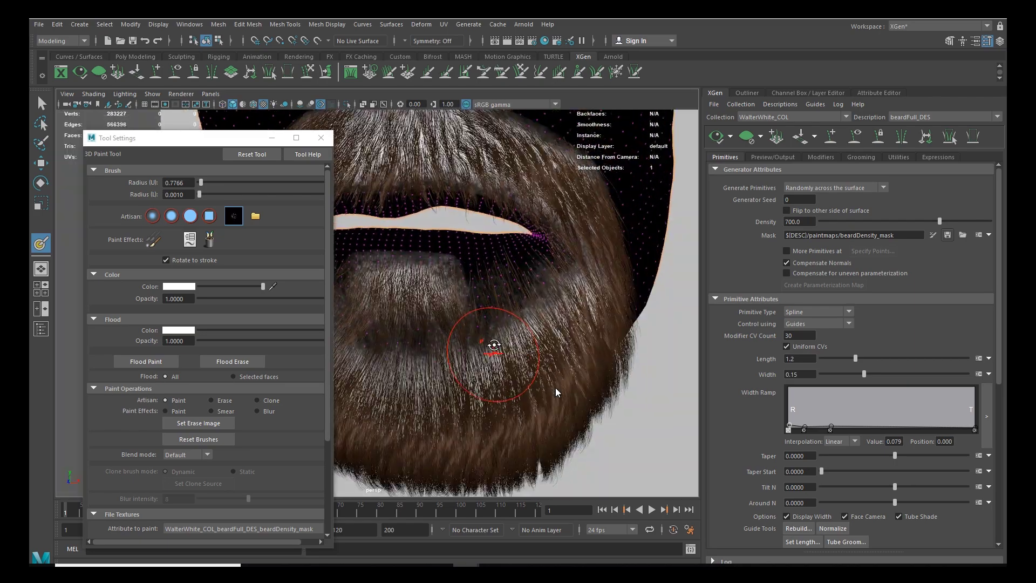
{"action": "mouse_move", "coordinate": [549, 294]}
{"action": "left_mouse_down", "text": "alt"}
{"action": "mouse_move", "coordinate": [582, 296]}
{"action": "mouse_move", "coordinate": [592, 329]}
{"action": "mouse_move", "coordinate": [583, 296]}
{"action": "mouse_move", "coordinate": [543, 308]}
{"action": "mouse_move", "coordinate": [517, 297]}
{"action": "left_mouse_up", "text": "alt"}
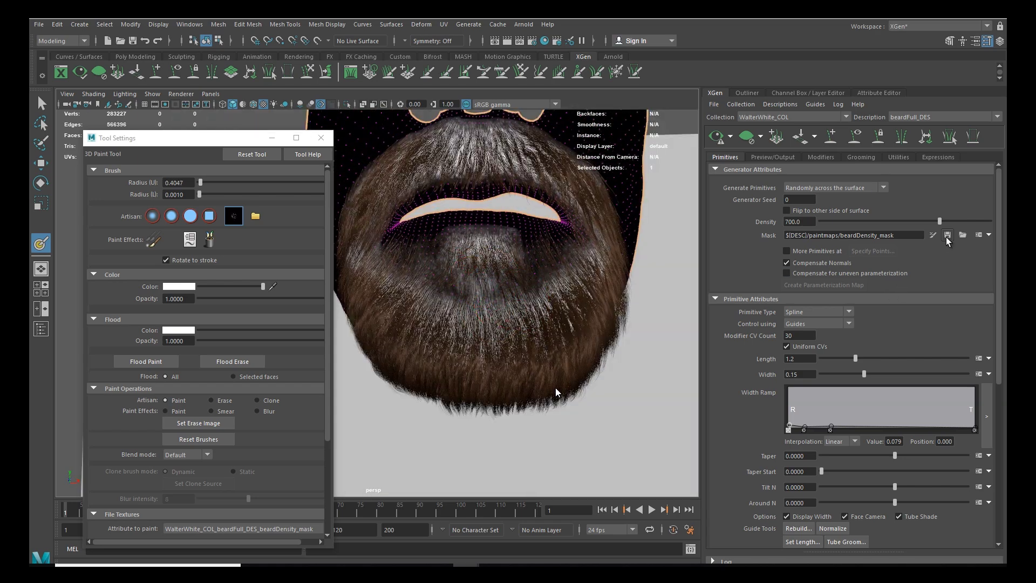
{"action": "left_click_drag", "start_coordinate": [545, 278], "coordinate": [482, 298], "text": "alt"}
{"action": "right_click_drag", "start_coordinate": [483, 297], "coordinate": [505, 282], "text": "alt"}
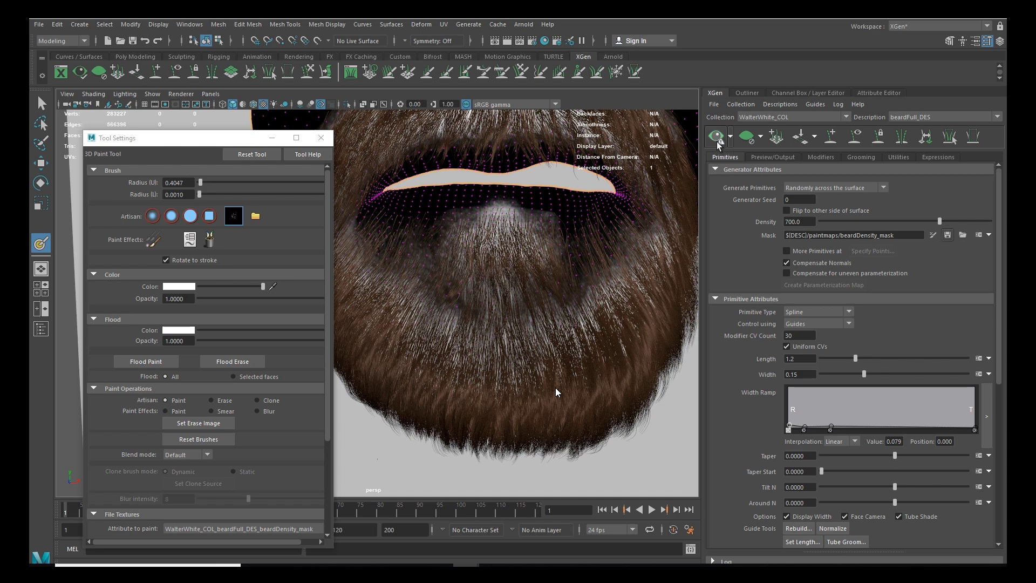
{"action": "left_click_drag", "start_coordinate": [527, 288], "coordinate": [534, 254], "text": "alt"}
Step: Hide the scalps layer, show the head layer, and inspect the repainted beard from the front and three-quarter views
{"action": "left_click", "coordinate": [813, 93]}
{"action": "left_click", "coordinate": [719, 487]}
{"action": "left_click", "coordinate": [719, 477]}
{"action": "right_click_drag", "start_coordinate": [562, 301], "coordinate": [527, 340], "text": "alt"}
{"action": "left_click_drag", "start_coordinate": [527, 340], "coordinate": [522, 318], "text": "alt"}
{"action": "mouse_move", "coordinate": [522, 318]}
{"action": "right_mouse_down", "text": "alt"}
{"action": "mouse_move", "coordinate": [507, 307]}
{"action": "mouse_move", "coordinate": [531, 303]}
{"action": "right_mouse_up", "text": "alt"}
{"action": "left_click_drag", "start_coordinate": [531, 303], "coordinate": [417, 326], "text": "alt"}
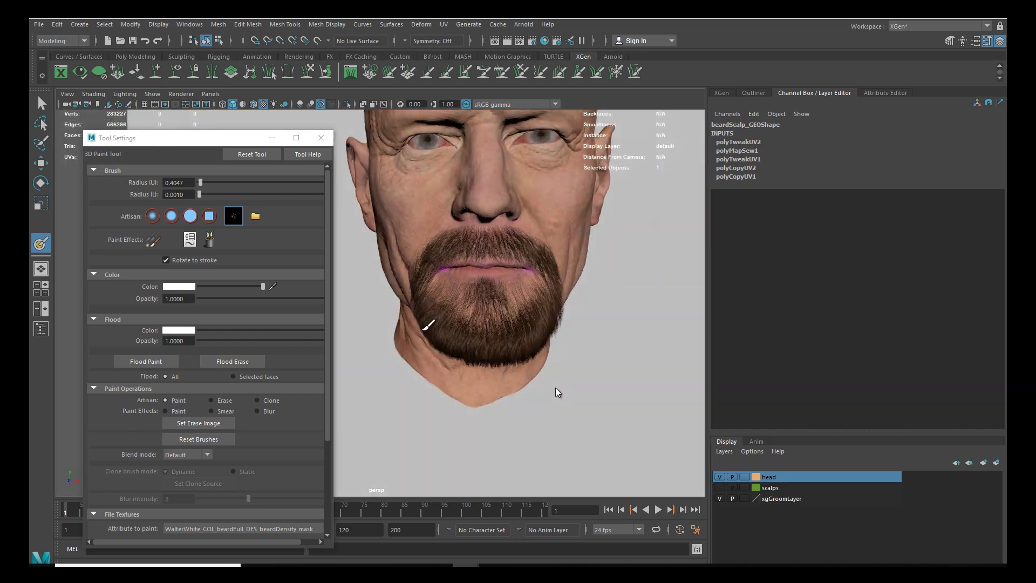
{"action": "right_click_drag", "start_coordinate": [417, 326], "coordinate": [520, 342], "text": "alt"}
{"action": "mouse_move", "coordinate": [520, 342]}
{"action": "left_mouse_down", "text": "alt"}
{"action": "mouse_move", "coordinate": [527, 347]}
{"action": "mouse_move", "coordinate": [497, 342]}
{"action": "mouse_move", "coordinate": [535, 271]}
{"action": "left_mouse_up", "text": "alt"}
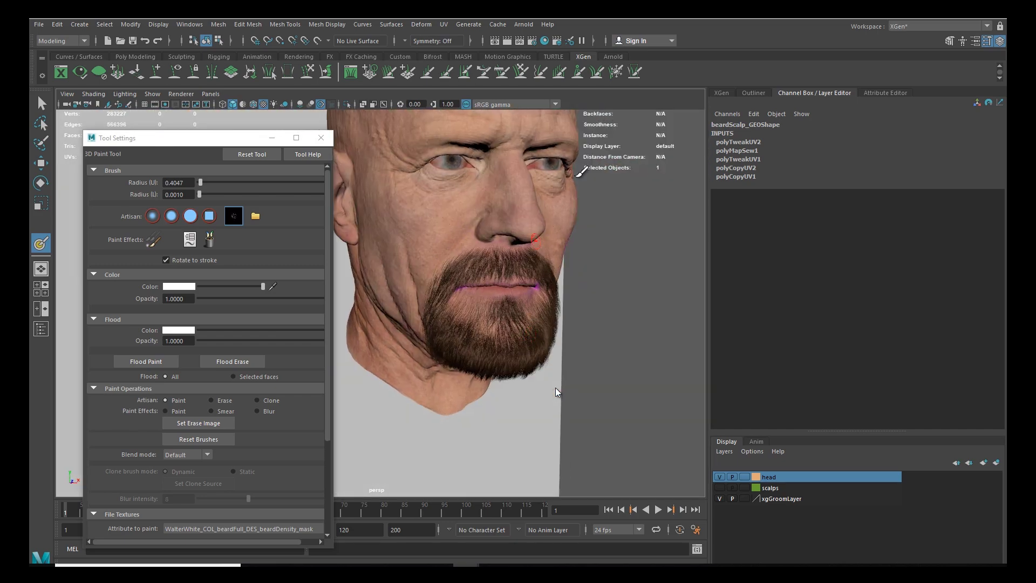
Step: Raise the beard's primitive density to 900 and update the preview to judge its fullness
{"action": "left_click", "coordinate": [722, 93]}
{"action": "double_click", "coordinate": [808, 373]}
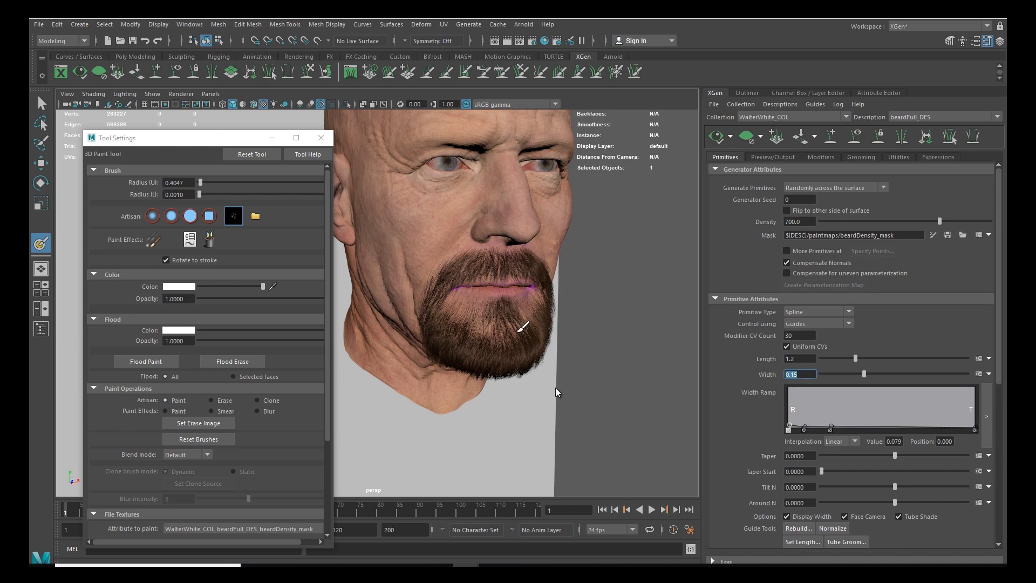
{"action": "right_click_drag", "start_coordinate": [521, 327], "coordinate": [560, 372], "text": "alt"}
{"action": "left_click_drag", "start_coordinate": [560, 372], "coordinate": [545, 365], "text": "alt"}
{"action": "right_click_drag", "start_coordinate": [545, 364], "coordinate": [552, 356], "text": "alt"}
{"action": "double_click", "coordinate": [797, 222]}
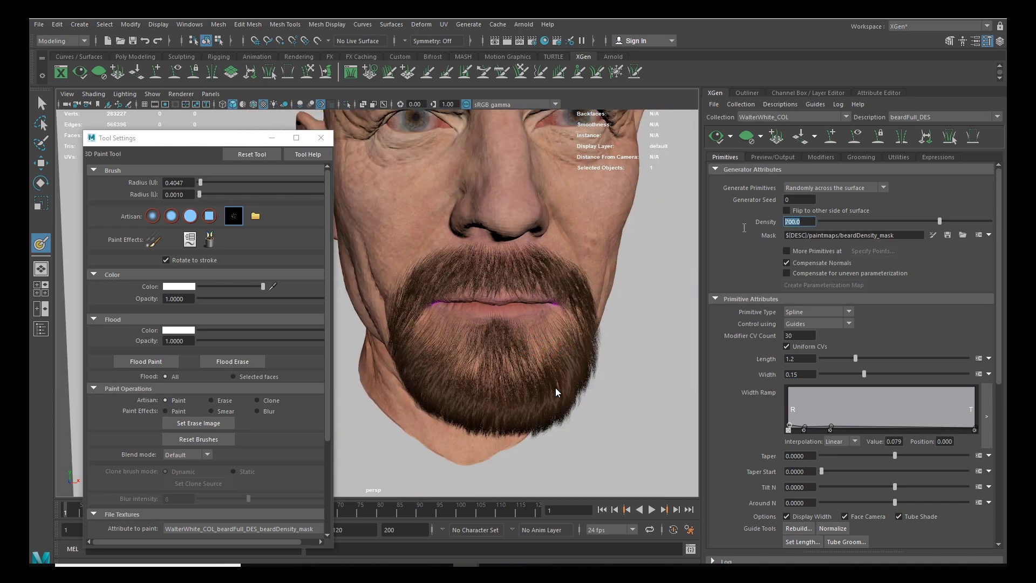
{"action": "type", "text": "900"}
{"action": "key", "text": "Return"}
{"action": "left_click", "coordinate": [717, 137]}
{"action": "left_click_drag", "start_coordinate": [492, 330], "coordinate": [530, 330], "text": "alt"}
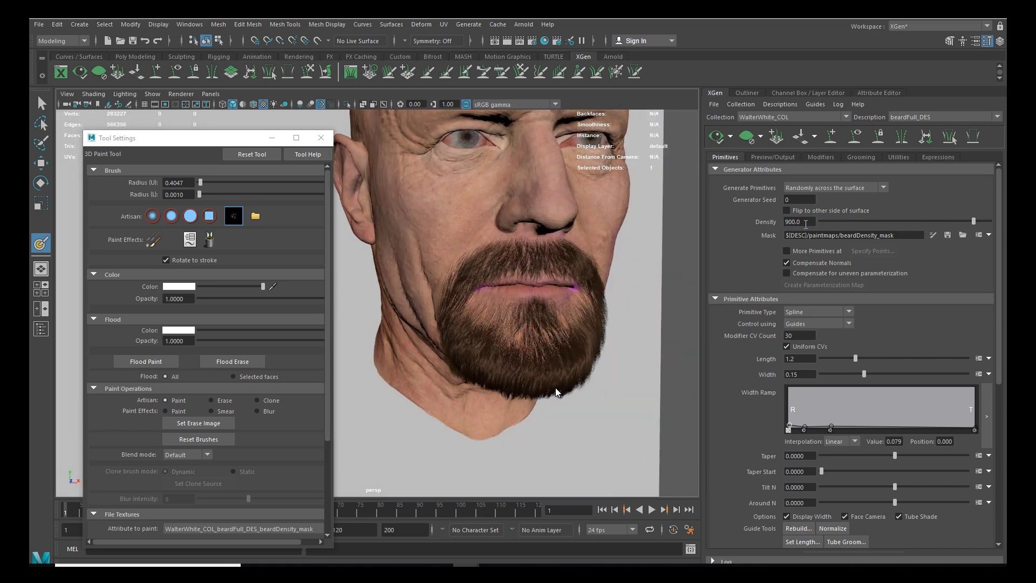
Step: Set the beard's primitive density to 800
{"action": "type", "text": "800"}
{"action": "key", "text": "Return"}
{"action": "right_click_drag", "start_coordinate": [531, 337], "coordinate": [486, 302], "text": "alt"}
Step: Switch from the 3D Paint tool to the Move tool, clear the selection, and close the tool's settings window
{"action": "key", "text": "w"}
{"action": "left_click", "coordinate": [539, 372]}
{"action": "right_click_drag", "start_coordinate": [540, 372], "coordinate": [499, 336], "text": "alt"}
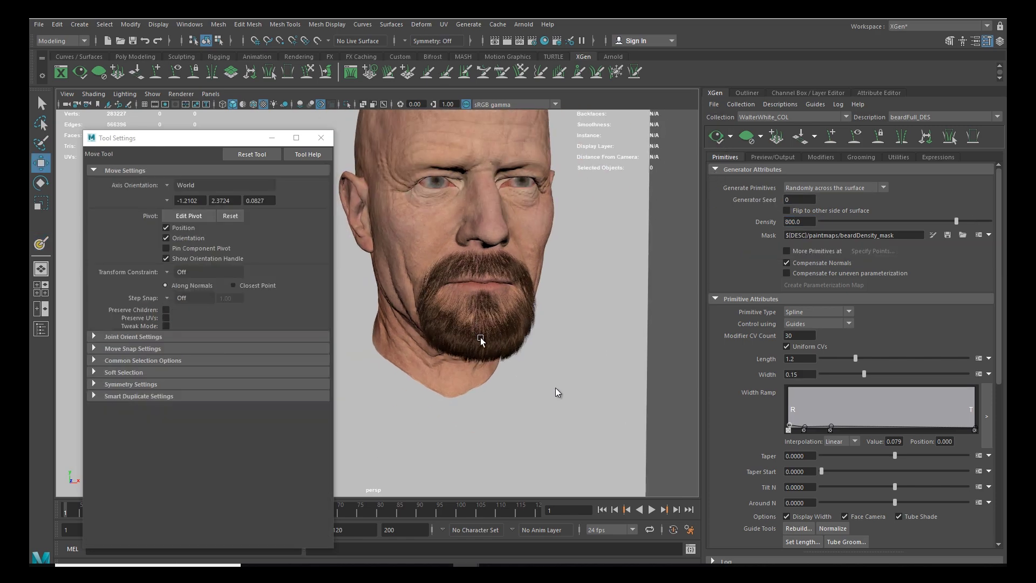
{"action": "left_click_drag", "start_coordinate": [499, 336], "coordinate": [471, 333], "text": "alt"}
{"action": "left_click", "coordinate": [321, 138]}
{"action": "right_click_drag", "start_coordinate": [451, 283], "coordinate": [530, 349], "text": "alt"}
{"action": "middle_click_drag", "start_coordinate": [529, 350], "coordinate": [408, 364], "text": "alt"}
{"action": "right_click_drag", "start_coordinate": [389, 382], "coordinate": [434, 383], "text": "alt"}
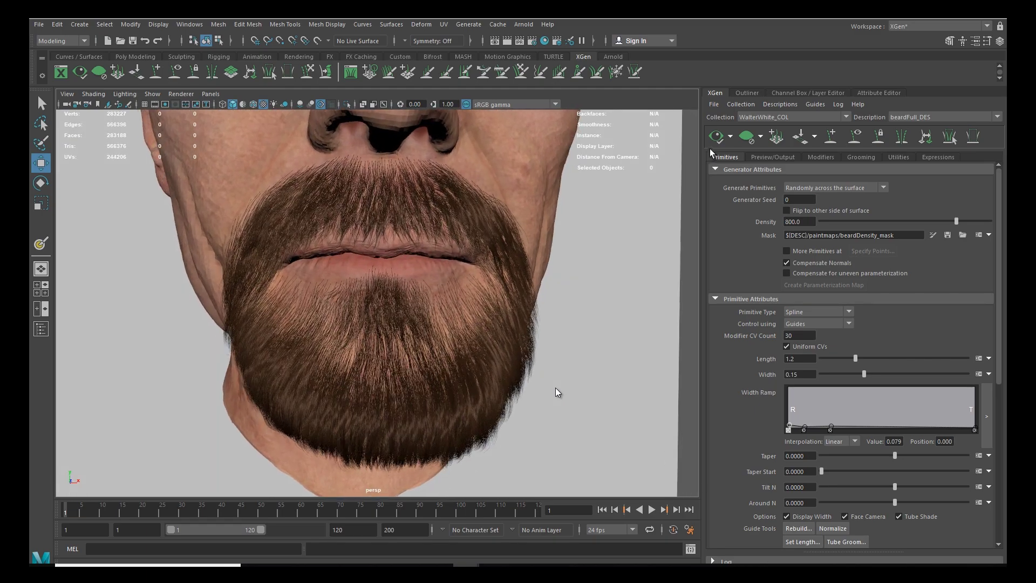
Step: Show the beard guides and select the guide just below the mouth corner on the image-left side
{"action": "left_click", "coordinate": [854, 138]}
{"action": "middle_click_drag", "start_coordinate": [415, 377], "coordinate": [444, 347], "text": "alt"}
{"action": "right_click_drag", "start_coordinate": [444, 347], "coordinate": [449, 358], "text": "alt"}
{"action": "middle_click_drag", "start_coordinate": [449, 358], "coordinate": [464, 362], "text": "alt"}
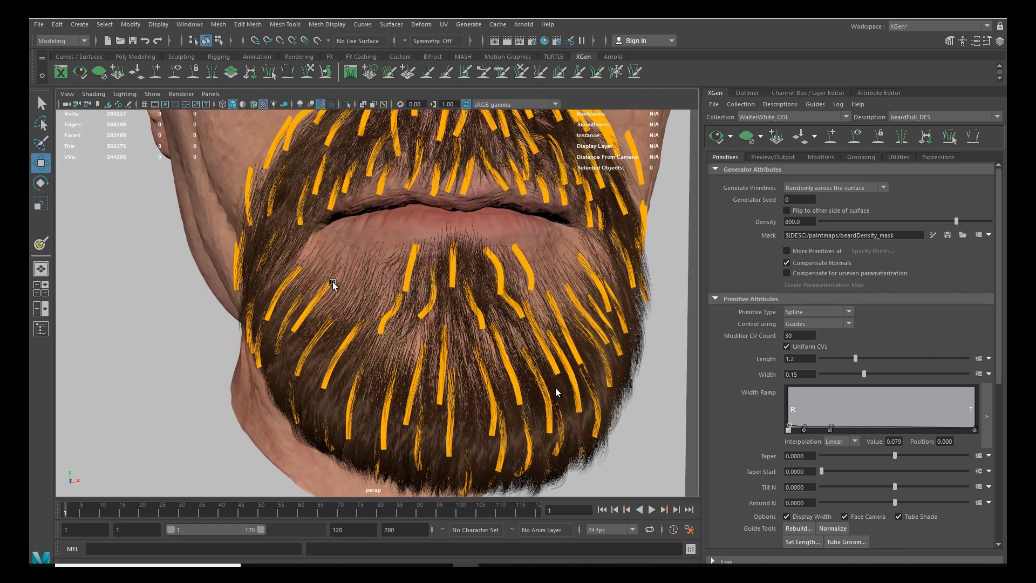
{"action": "mouse_move", "coordinate": [325, 328]}
{"action": "left_mouse_down", "text": "alt"}
{"action": "mouse_move", "coordinate": [303, 314]}
{"action": "mouse_move", "coordinate": [314, 336]}
{"action": "left_mouse_up", "text": "alt"}
{"action": "right_click_drag", "start_coordinate": [356, 342], "coordinate": [327, 336], "text": "alt"}
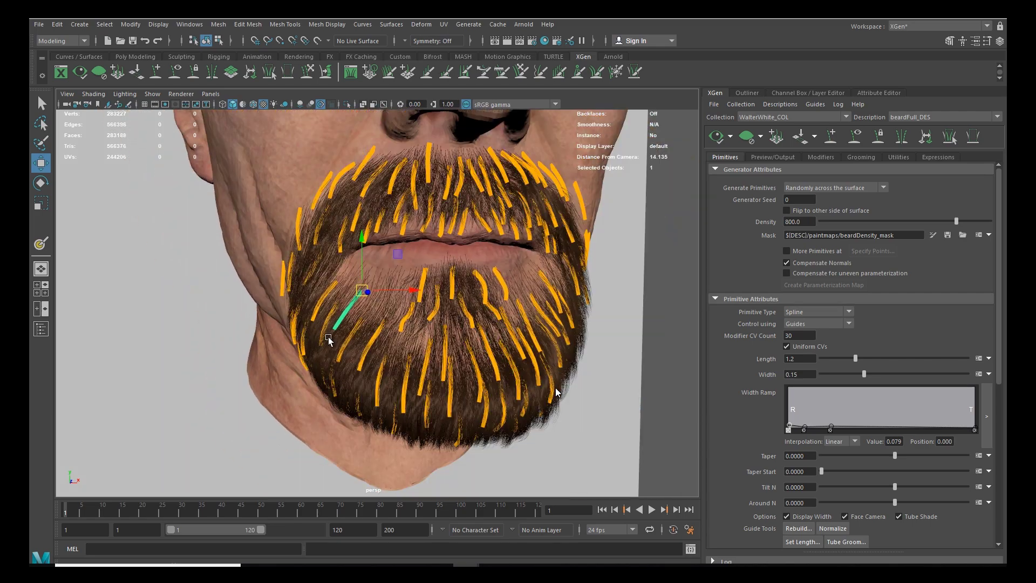
{"action": "middle_click_drag", "start_coordinate": [340, 335], "coordinate": [321, 346], "text": "alt"}
{"action": "right_click_drag", "start_coordinate": [320, 350], "coordinate": [353, 360], "text": "alt"}
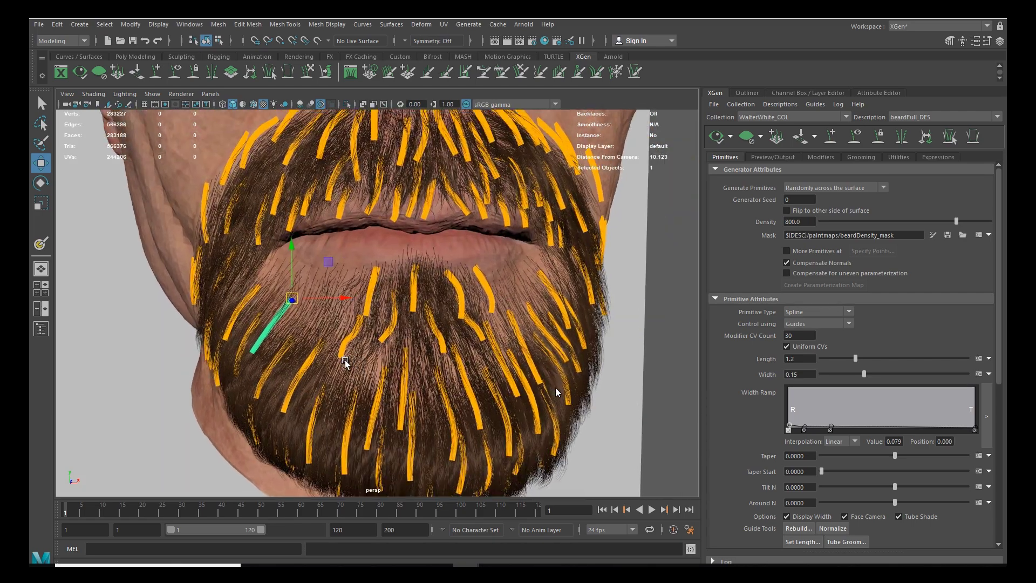
{"action": "middle_click_drag", "start_coordinate": [336, 360], "coordinate": [353, 344], "text": "alt"}
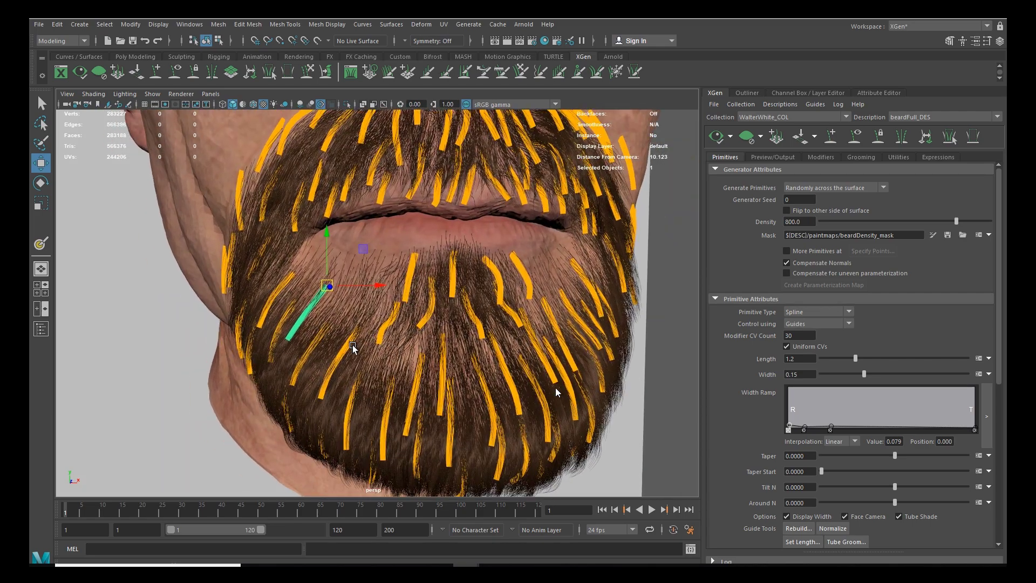
Step: Sculpt the selected guide below the mouth corner into an outward curve with the Sculpt Guides tool
{"action": "left_click", "coordinate": [307, 72]}
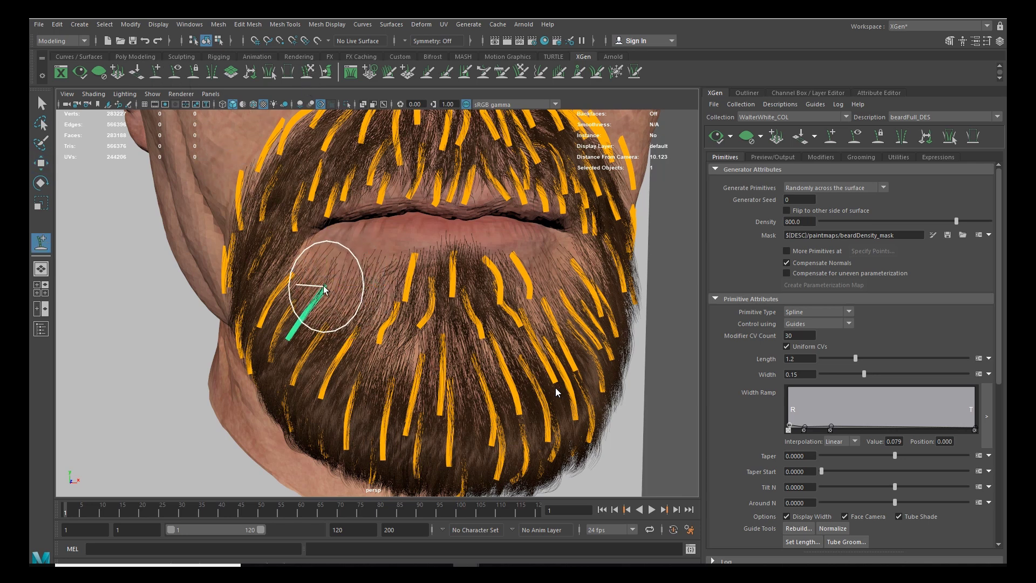
{"action": "left_click", "coordinate": [307, 72]}
{"action": "mouse_move", "coordinate": [309, 318]}
{"action": "left_mouse_down"}
{"action": "mouse_move", "coordinate": [303, 305]}
{"action": "mouse_move", "coordinate": [277, 315]}
{"action": "mouse_move", "coordinate": [335, 298]}
{"action": "mouse_move", "coordinate": [427, 341]}
{"action": "mouse_move", "coordinate": [408, 315]}
{"action": "mouse_move", "coordinate": [416, 323]}
{"action": "mouse_move", "coordinate": [371, 312]}
{"action": "mouse_move", "coordinate": [416, 327]}
{"action": "left_mouse_up"}
Step: Sculpt the guides below the opposite mouth corner so they bend outward and follow the beard's side
{"action": "key", "text": "w"}
{"action": "left_click", "coordinate": [412, 289]}
{"action": "key", "text": "y"}
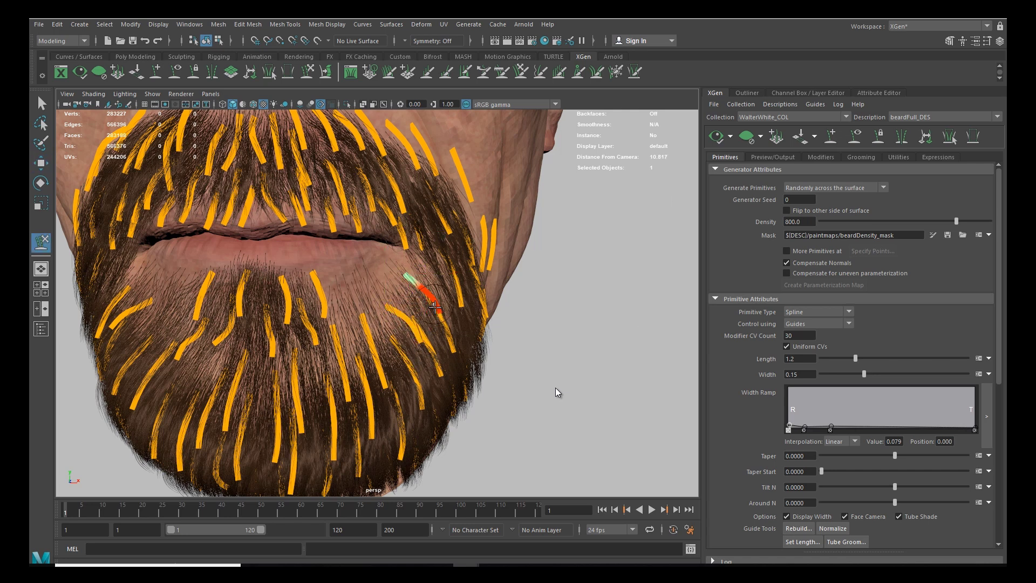
{"action": "left_click_drag", "start_coordinate": [420, 285], "coordinate": [424, 322], "text": "alt"}
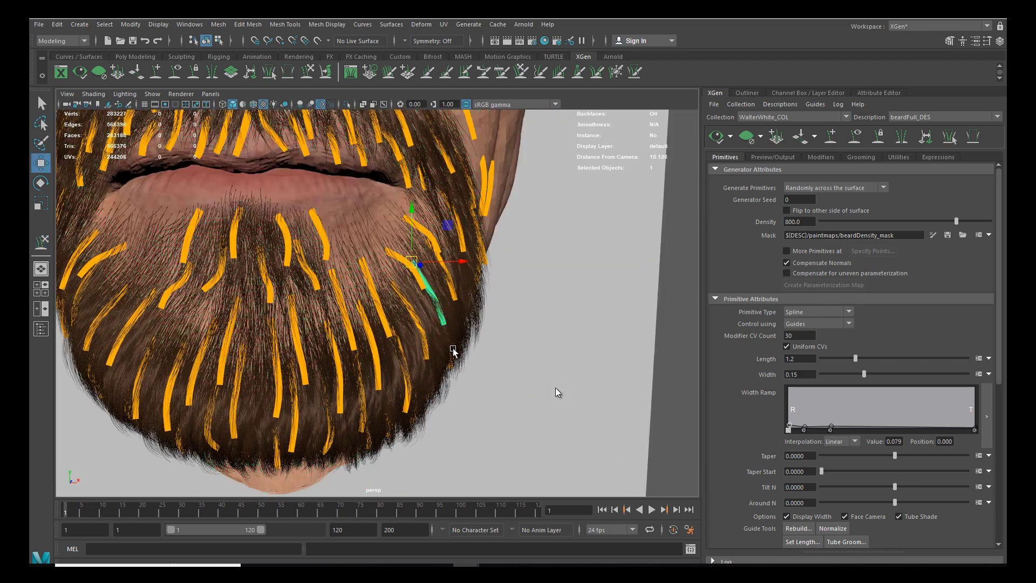
{"action": "key", "text": "y"}
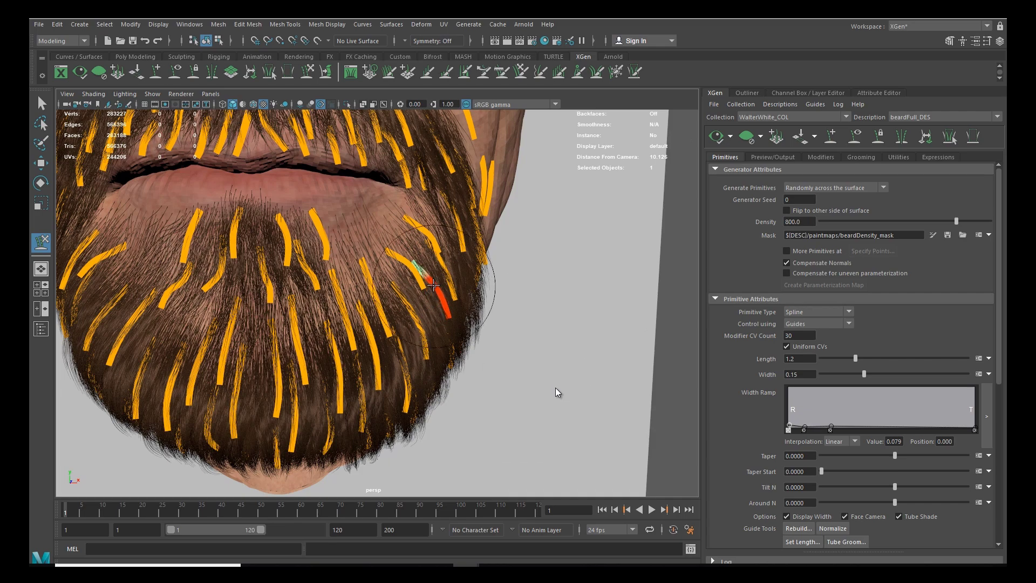
{"action": "mouse_move", "coordinate": [432, 302]}
{"action": "left_mouse_down", "text": "alt"}
{"action": "mouse_move", "coordinate": [416, 316]}
{"action": "mouse_move", "coordinate": [328, 296]}
{"action": "mouse_move", "coordinate": [362, 306]}
{"action": "mouse_move", "coordinate": [449, 269]}
{"action": "mouse_move", "coordinate": [465, 323]}
{"action": "mouse_move", "coordinate": [462, 310]}
{"action": "left_mouse_up", "text": "alt"}
Step: Select further guides along the side of the chin and sculpt their curvature to match the surrounding guides
{"action": "key", "text": "w"}
{"action": "left_click", "coordinate": [329, 296]}
{"action": "key", "text": "y"}
{"action": "key", "text": "w"}
{"action": "key", "text": "y"}
{"action": "mouse_move", "coordinate": [469, 319]}
{"action": "middle_mouse_down", "text": "alt"}
{"action": "mouse_move", "coordinate": [369, 286]}
{"action": "mouse_move", "coordinate": [335, 305]}
{"action": "middle_mouse_up", "text": "alt"}
{"action": "key", "text": "w"}
{"action": "key", "text": "y"}
Step: Reshape the remaining side-chin guides near both mouth corners, and return to the Move tool
{"action": "mouse_move", "coordinate": [388, 297]}
{"action": "left_mouse_down"}
{"action": "mouse_move", "coordinate": [368, 324]}
{"action": "mouse_move", "coordinate": [367, 292]}
{"action": "mouse_move", "coordinate": [371, 317]}
{"action": "mouse_move", "coordinate": [335, 339]}
{"action": "mouse_move", "coordinate": [406, 331]}
{"action": "mouse_move", "coordinate": [359, 340]}
{"action": "mouse_move", "coordinate": [337, 280]}
{"action": "mouse_move", "coordinate": [360, 265]}
{"action": "mouse_move", "coordinate": [377, 273]}
{"action": "left_mouse_up"}
{"action": "key", "text": "w"}
{"action": "key", "text": "y"}
{"action": "key", "text": "w"}
{"action": "left_click", "coordinate": [341, 293]}
{"action": "key", "text": "y"}
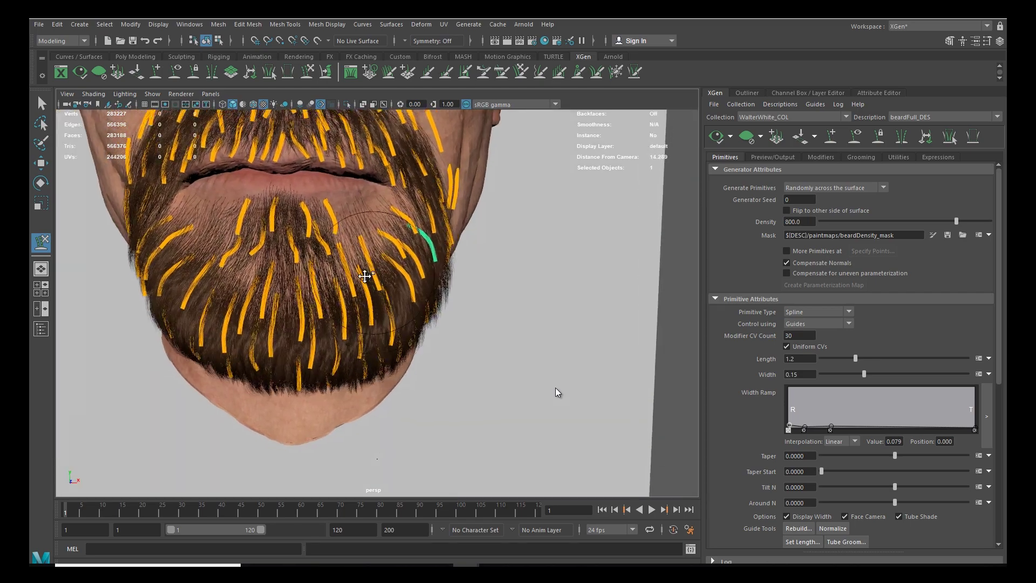
{"action": "right_click_drag", "start_coordinate": [377, 272], "coordinate": [416, 324], "text": "alt"}
{"action": "left_click_drag", "start_coordinate": [416, 324], "coordinate": [388, 319], "text": "alt"}
{"action": "key", "text": "w"}
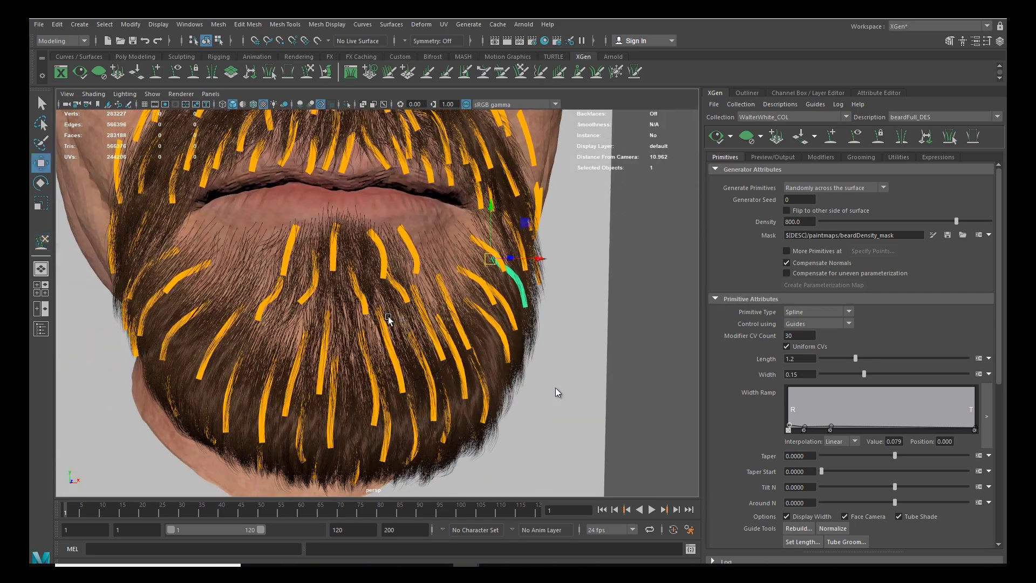
Step: Regenerate the beard preview from the reshaped guides, with the guides hidden
{"action": "left_click", "coordinate": [716, 136]}
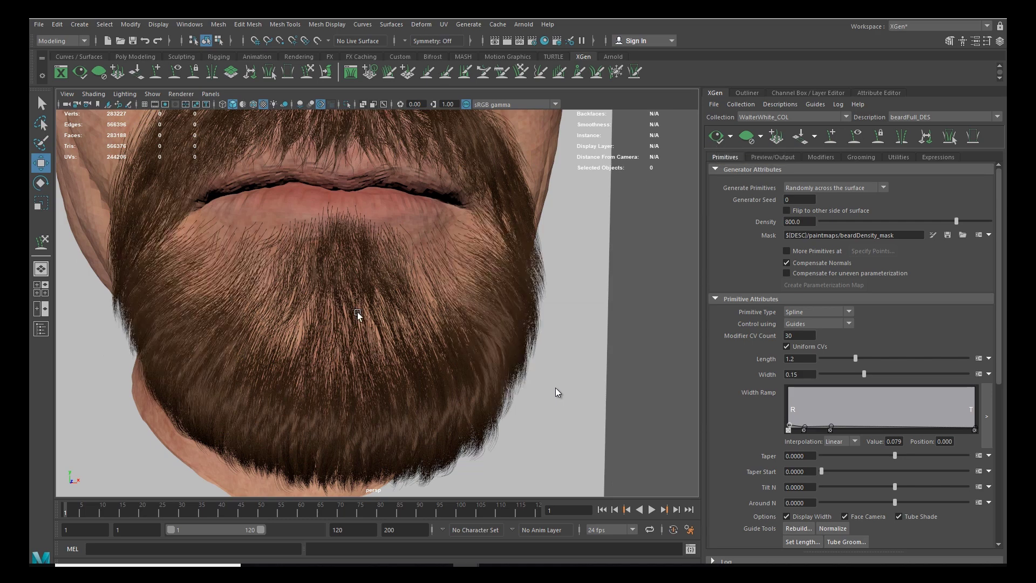
{"action": "right_click_drag", "start_coordinate": [364, 316], "coordinate": [331, 322], "text": "alt"}
{"action": "left_click_drag", "start_coordinate": [331, 323], "coordinate": [361, 357], "text": "alt"}
{"action": "right_click_drag", "start_coordinate": [361, 357], "coordinate": [388, 345], "text": "alt"}
Step: Save the scene, keep the guides hidden, and inspect the updated beard around the mouth and chin
{"action": "left_click", "coordinate": [852, 142]}
{"action": "key", "text": "ctrl+s"}
{"action": "left_click", "coordinate": [852, 137]}
{"action": "left_click_drag", "start_coordinate": [242, 163], "coordinate": [414, 341], "text": "alt"}
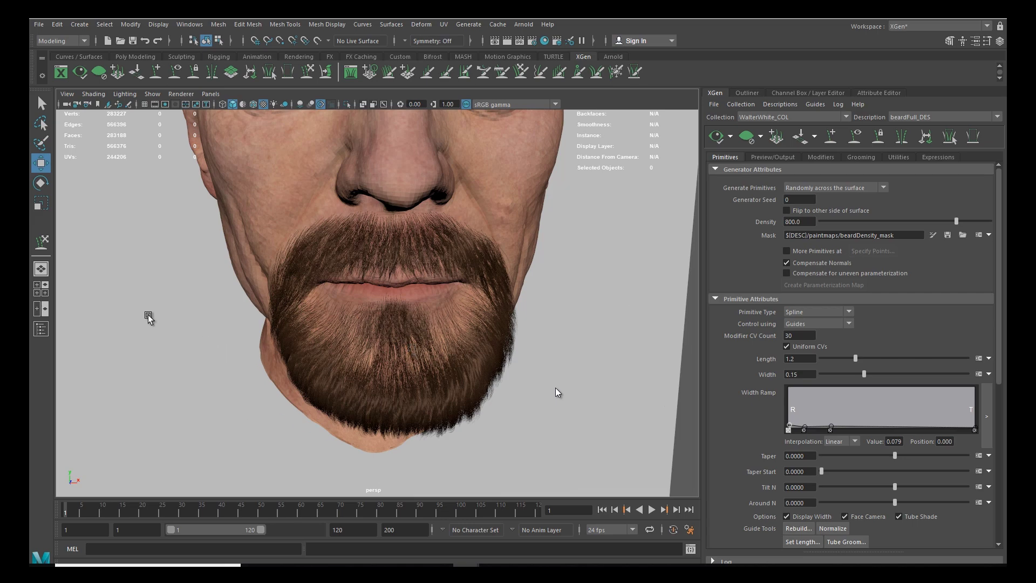
{"action": "left_click_drag", "start_coordinate": [313, 340], "coordinate": [352, 342], "text": "alt"}
{"action": "right_click_drag", "start_coordinate": [351, 342], "coordinate": [430, 368], "text": "alt"}
{"action": "left_click_drag", "start_coordinate": [388, 346], "coordinate": [387, 338], "text": "alt"}
{"action": "left_click_drag", "start_coordinate": [462, 271], "coordinate": [474, 289], "text": "alt"}
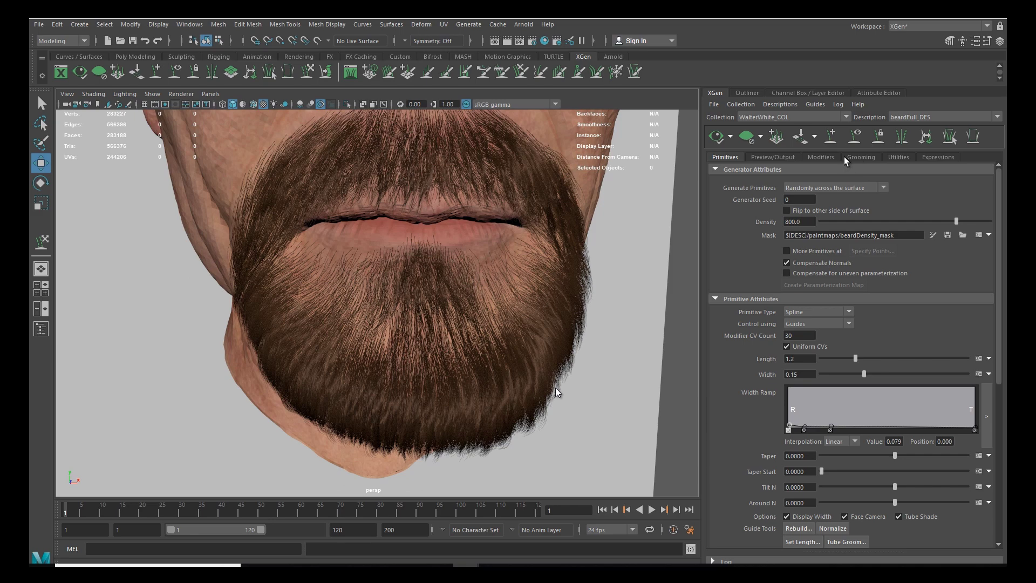
Step: Set up the Clumping2 modifier's maps again from the reshaped beard and save them
{"action": "left_click", "coordinate": [821, 156]}
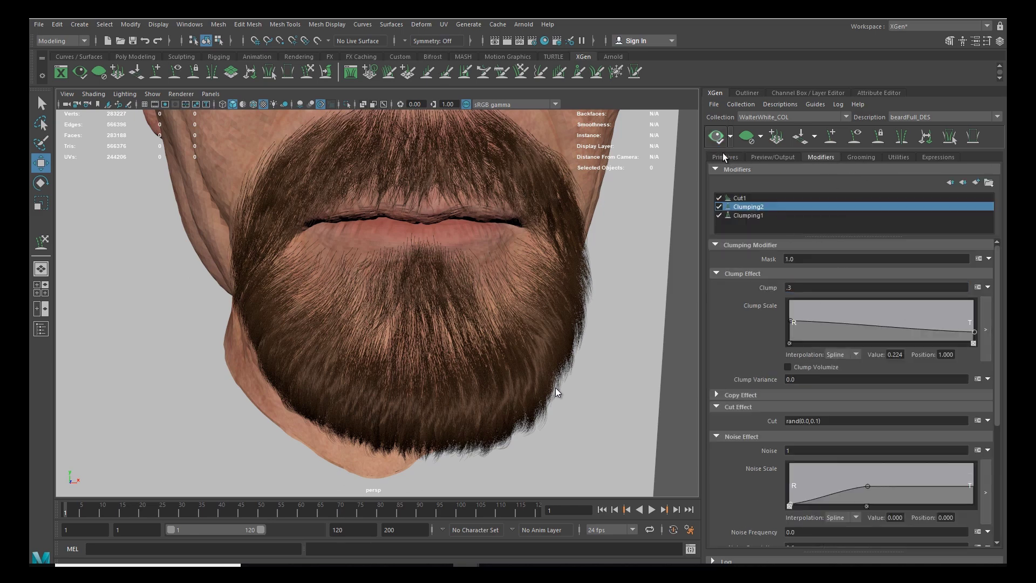
{"action": "left_click_drag", "start_coordinate": [505, 259], "coordinate": [445, 299], "text": "alt"}
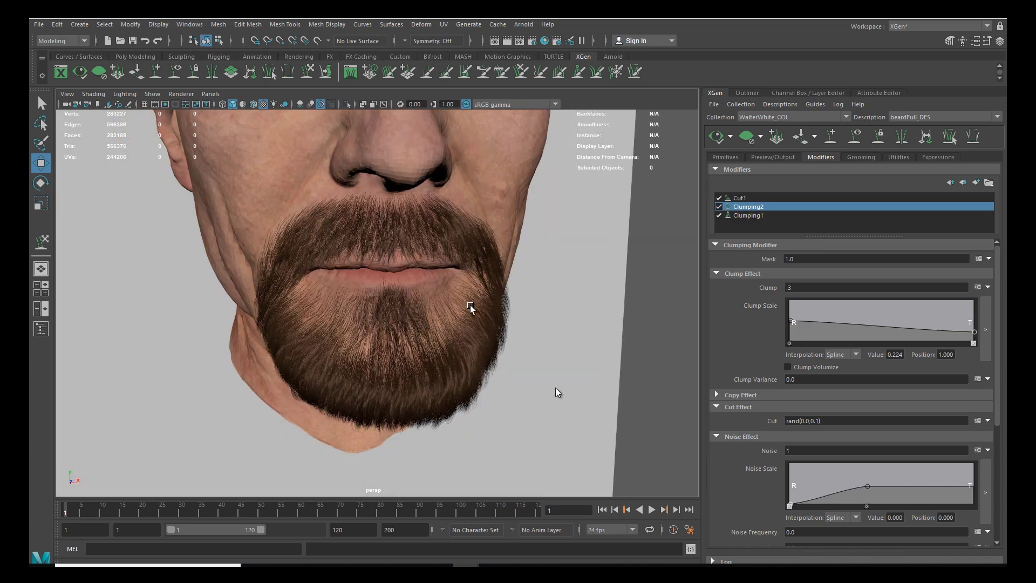
{"action": "left_click_drag", "start_coordinate": [997, 375], "coordinate": [999, 495]}
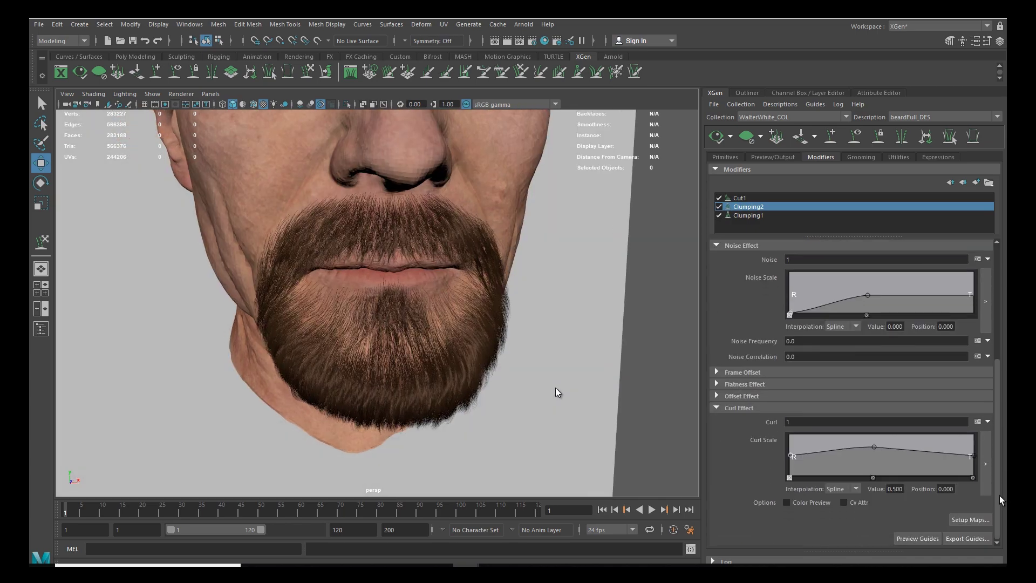
{"action": "left_click", "coordinate": [969, 519]}
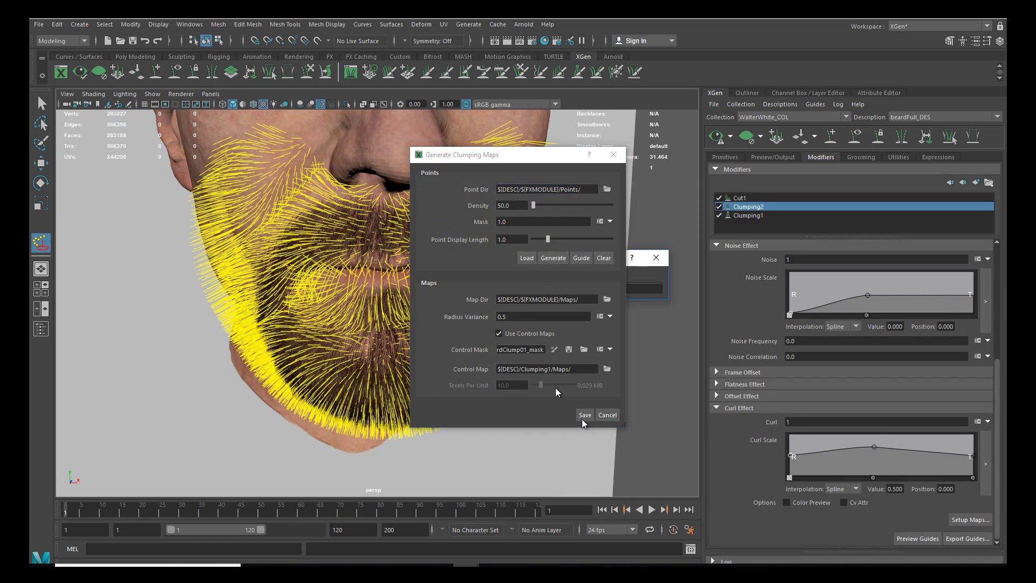
{"action": "left_click", "coordinate": [585, 414]}
{"action": "left_click_drag", "start_coordinate": [439, 324], "coordinate": [406, 329], "text": "alt"}
{"action": "scroll", "coordinate": [406, 329], "scroll_direction": "up", "scroll_amount": 4}
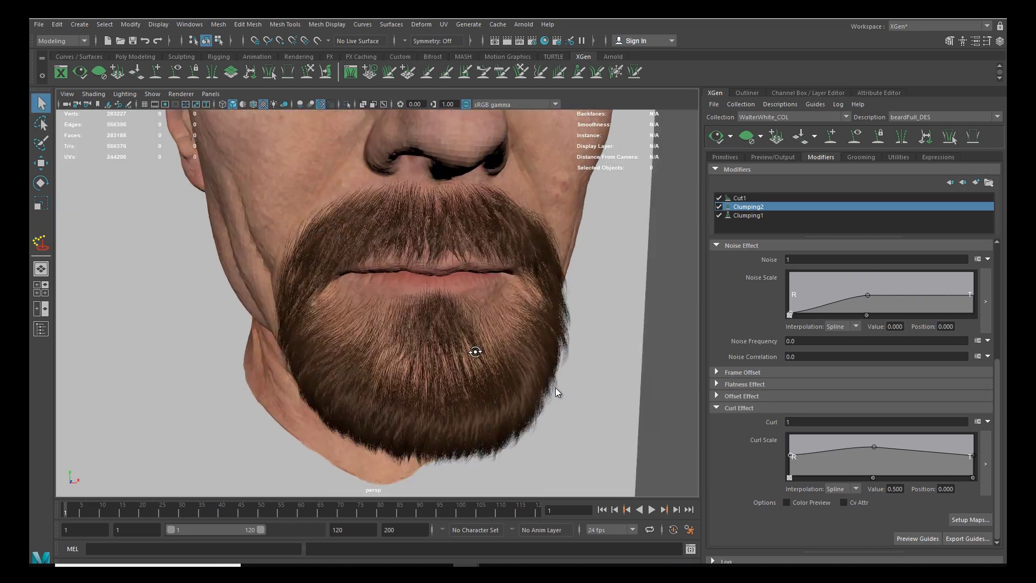
Step: Review the Clumping1 modifier's settings and compare the beard with the reference photos from several angles
{"action": "left_click", "coordinate": [772, 215]}
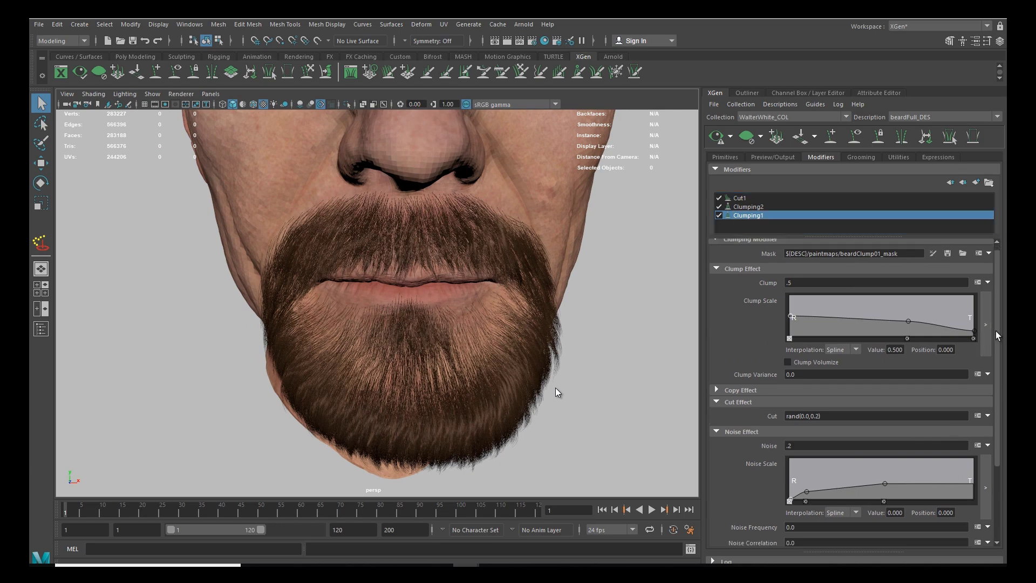
{"action": "scroll", "coordinate": [423, 328], "scroll_direction": "down", "scroll_amount": 2}
{"action": "left_click_drag", "start_coordinate": [423, 328], "coordinate": [403, 295], "text": "alt"}
{"action": "right_click_drag", "start_coordinate": [404, 294], "coordinate": [401, 368], "text": "alt"}
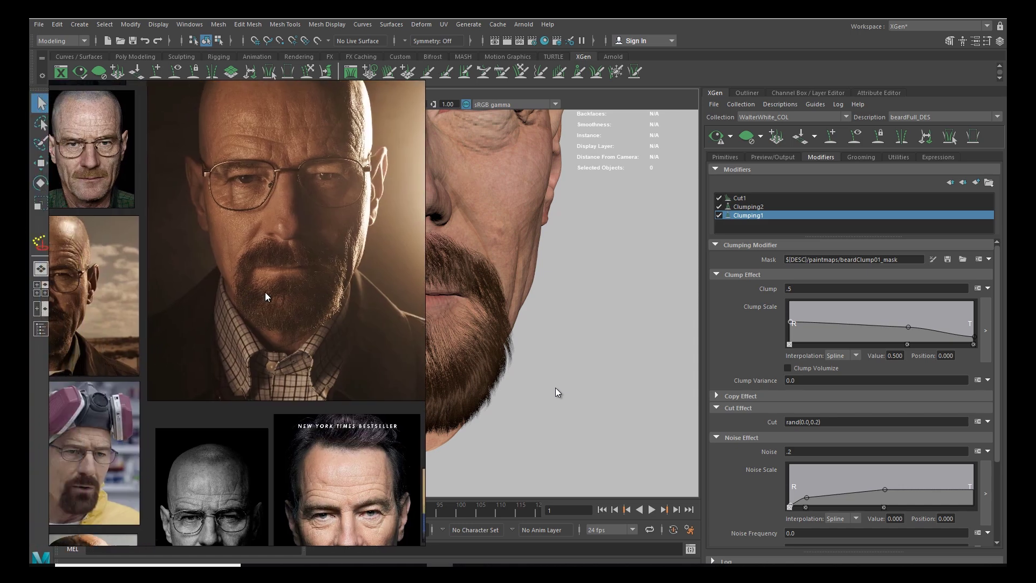
{"action": "middle_click_drag", "start_coordinate": [426, 334], "coordinate": [558, 278], "text": "alt"}
{"action": "left_click_drag", "start_coordinate": [558, 277], "coordinate": [573, 302], "text": "alt"}
{"action": "right_click_drag", "start_coordinate": [573, 302], "coordinate": [558, 318], "text": "alt"}
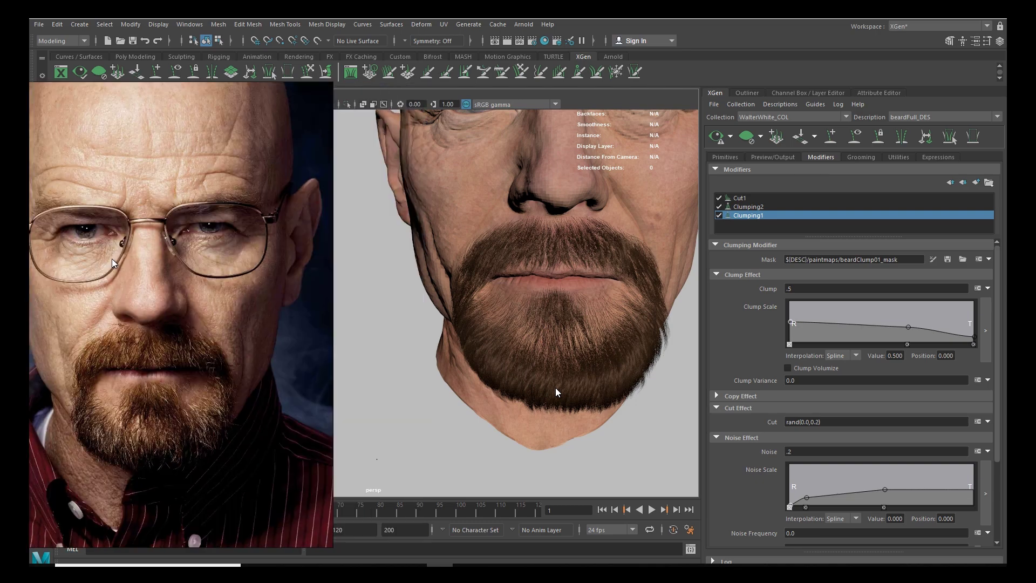
{"action": "middle_click_drag", "start_coordinate": [588, 254], "coordinate": [419, 296], "text": "alt"}
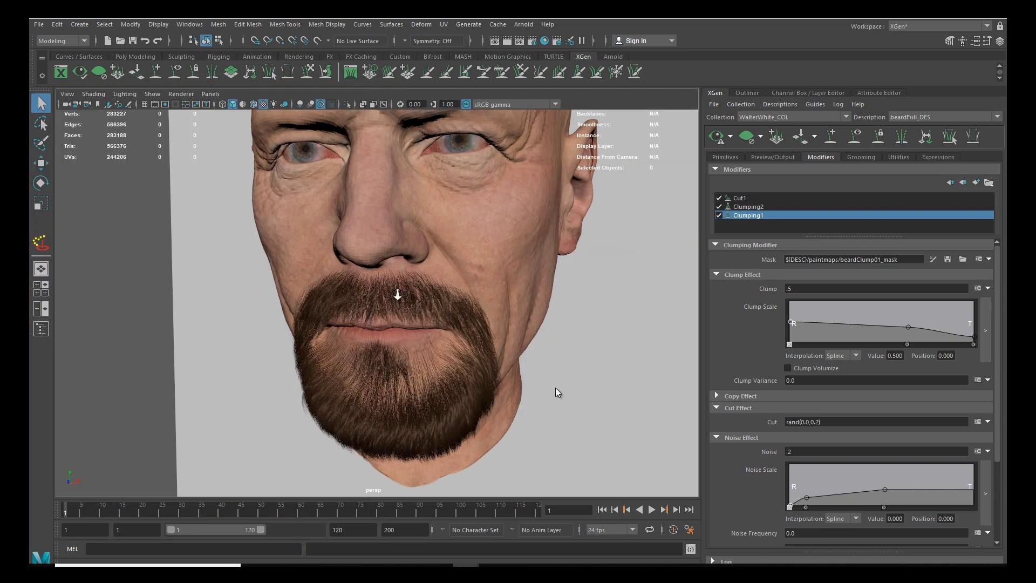
{"action": "left_click_drag", "start_coordinate": [418, 296], "coordinate": [461, 307], "text": "alt"}
{"action": "right_click_drag", "start_coordinate": [460, 308], "coordinate": [446, 331], "text": "alt"}
{"action": "middle_click_drag", "start_coordinate": [447, 334], "coordinate": [440, 314], "text": "alt"}
{"action": "left_click_drag", "start_coordinate": [441, 315], "coordinate": [481, 358], "text": "alt"}
{"action": "right_click_drag", "start_coordinate": [481, 358], "coordinate": [414, 328], "text": "alt"}
{"action": "middle_click_drag", "start_coordinate": [414, 328], "coordinate": [466, 360], "text": "alt"}
Step: Set the beard primitives' width to 0.2 and check the thicker hairs around the mouth
{"action": "left_click", "coordinate": [723, 157]}
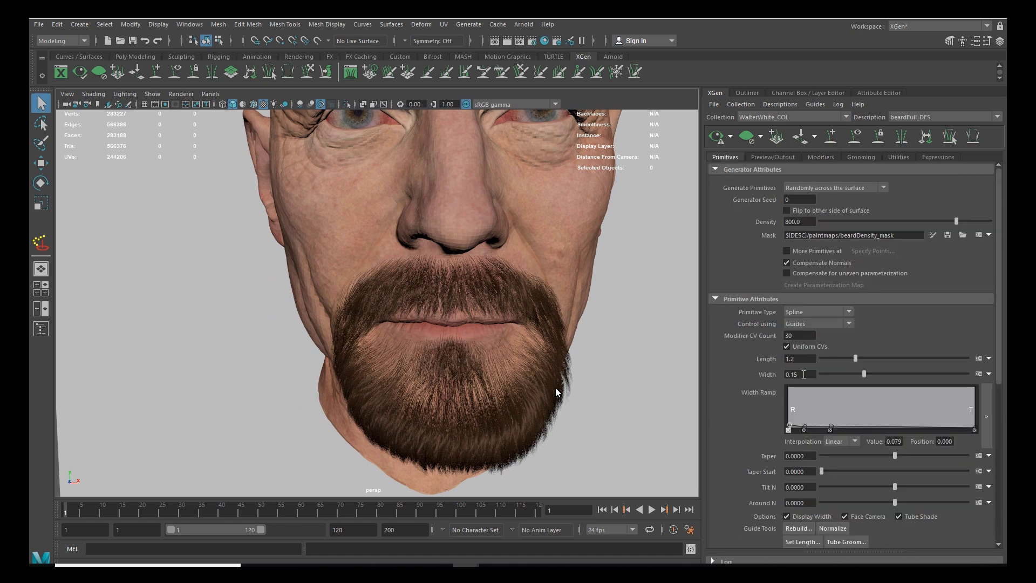
{"action": "left_click_drag", "start_coordinate": [554, 351], "coordinate": [501, 351], "text": "alt"}
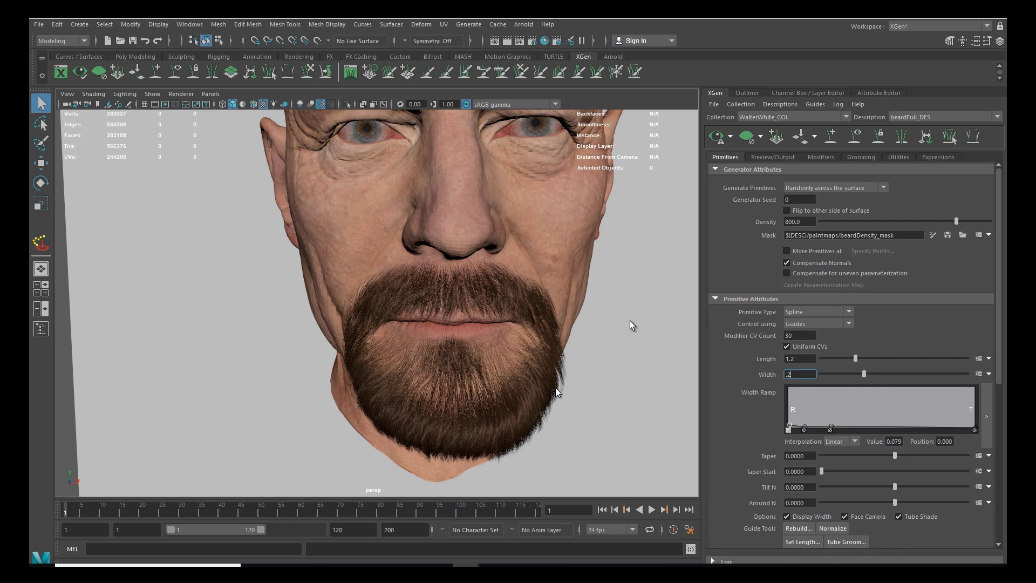
{"action": "left_click_drag", "start_coordinate": [543, 324], "coordinate": [536, 297], "text": "alt"}
{"action": "right_click_drag", "start_coordinate": [537, 296], "coordinate": [497, 277], "text": "alt"}
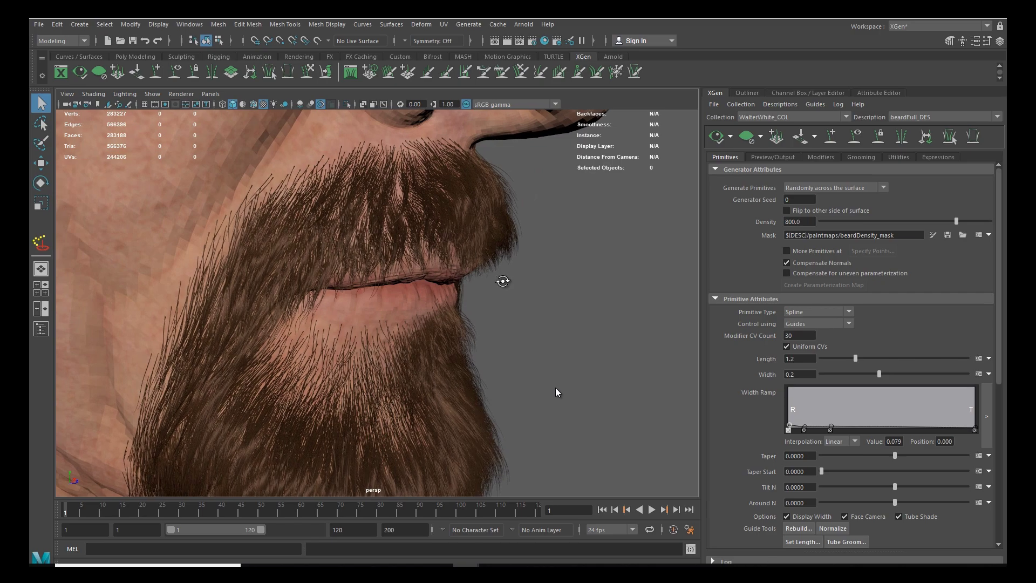
{"action": "left_click_drag", "start_coordinate": [497, 278], "coordinate": [530, 303], "text": "alt"}
{"action": "right_click_drag", "start_coordinate": [530, 303], "coordinate": [454, 339], "text": "alt"}
{"action": "scroll", "coordinate": [455, 338], "scroll_direction": "up", "scroll_amount": 3}
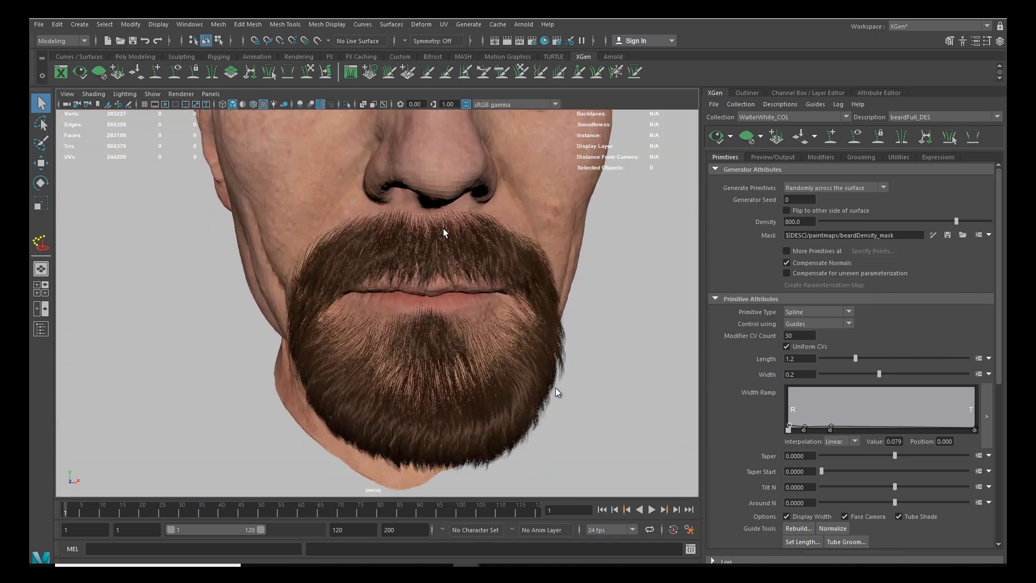
Step: Show the guides and sculpt the outer guides on both sides beneath the lower lip to curve outward
{"action": "scroll", "coordinate": [449, 335], "scroll_direction": "up", "scroll_amount": 5}
{"action": "scroll", "coordinate": [448, 336], "scroll_direction": "up", "scroll_amount": 2}
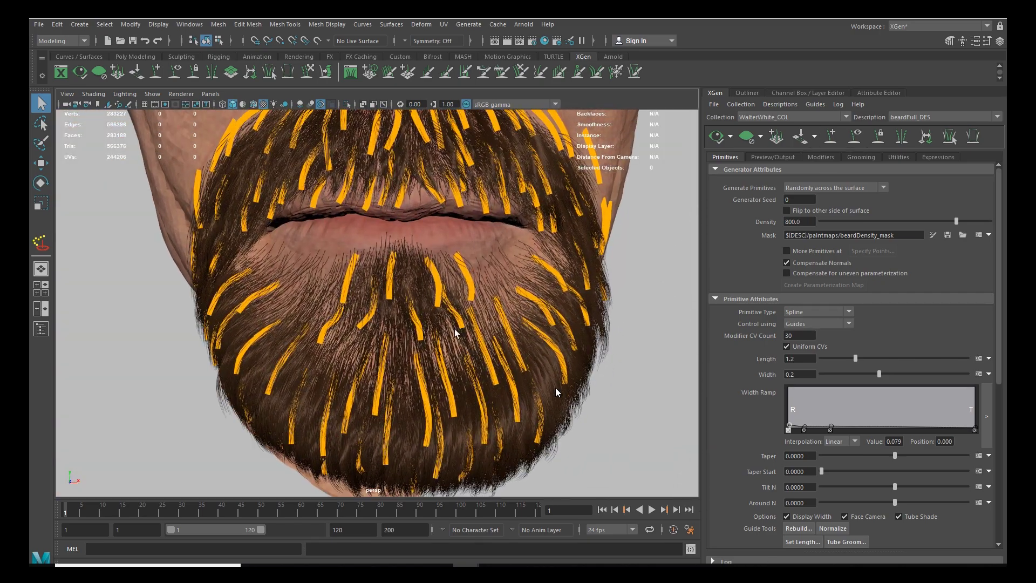
{"action": "key", "text": "w"}
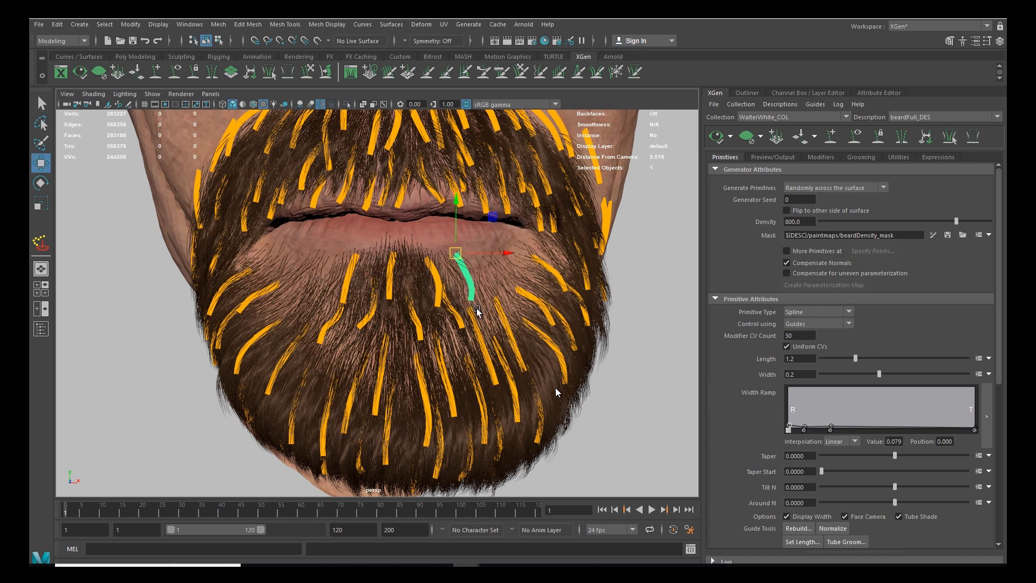
{"action": "left_click", "coordinate": [307, 72]}
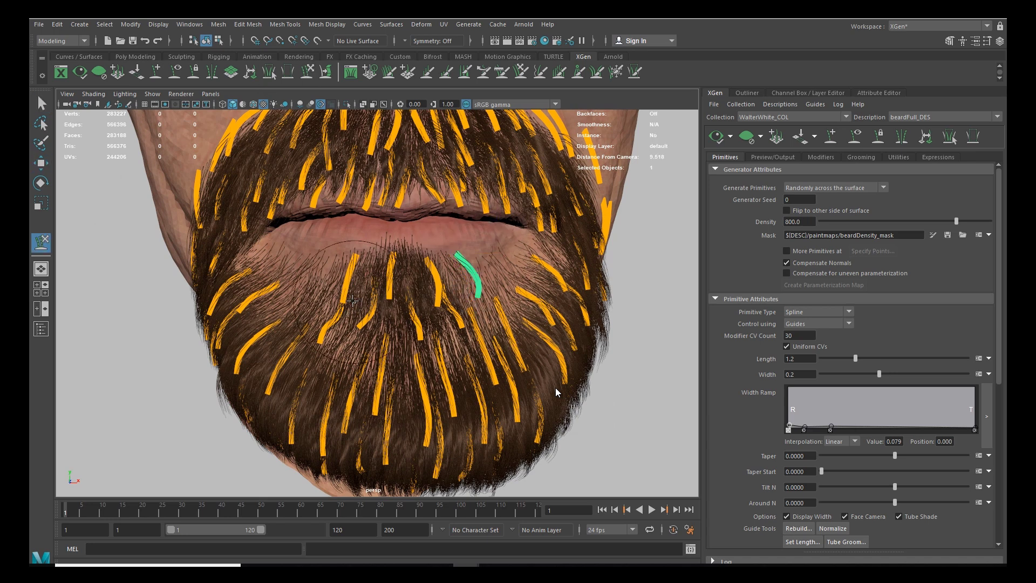
{"action": "key", "text": "w"}
{"action": "mouse_move", "coordinate": [334, 279]}
{"action": "left_mouse_down"}
{"action": "mouse_move", "coordinate": [352, 303]}
{"action": "mouse_move", "coordinate": [333, 291]}
{"action": "left_mouse_up"}
{"action": "key", "text": "y"}
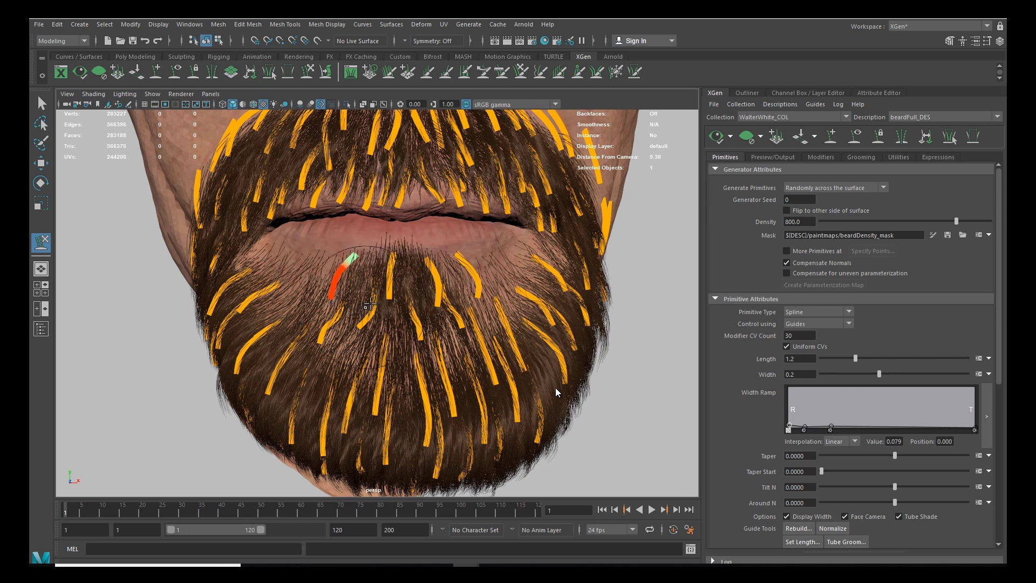
Step: Sculpt the inner guide beneath the lower lip toward the centre and adjust the neighbouring outer guides
{"action": "key", "text": "w"}
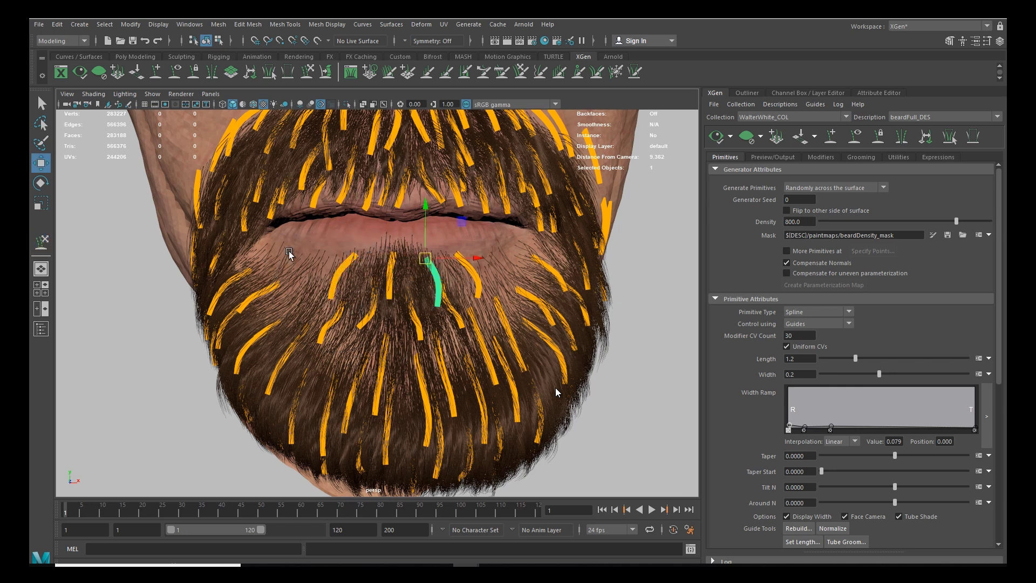
{"action": "key", "text": "y"}
{"action": "left_click_drag", "start_coordinate": [424, 255], "coordinate": [412, 296]}
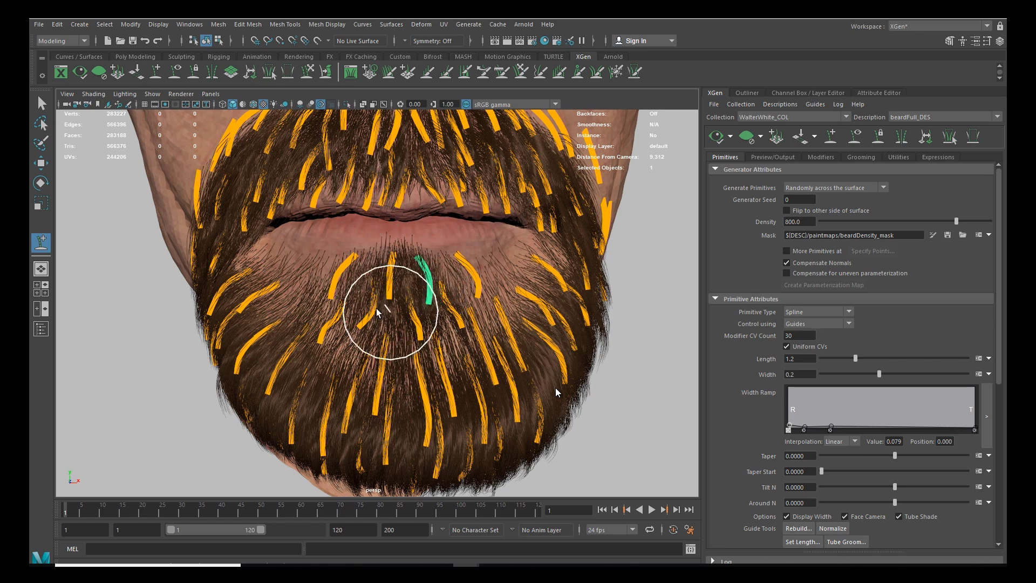
{"action": "left_click", "coordinate": [358, 256]}
{"action": "left_click", "coordinate": [439, 254]}
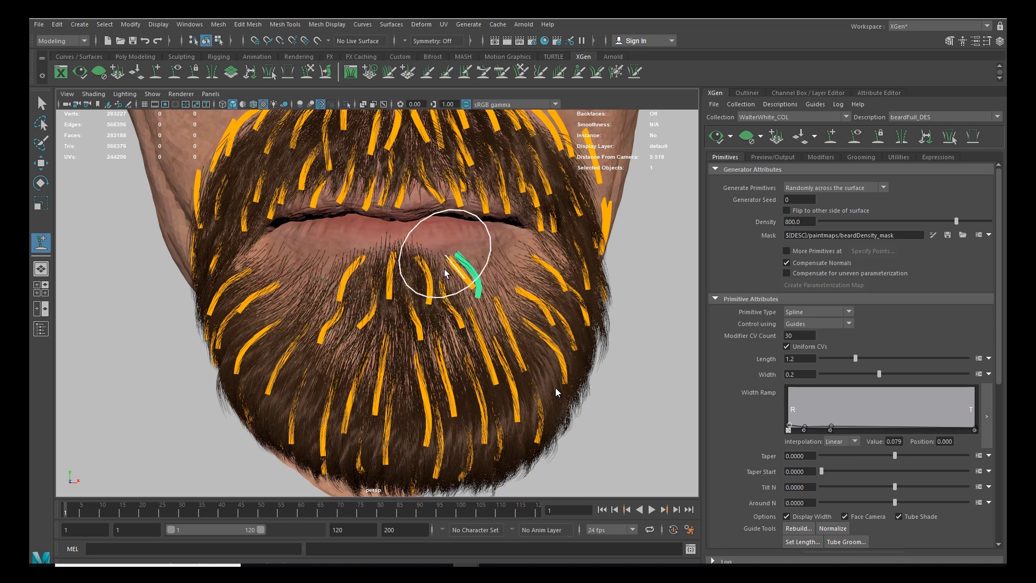
Step: Return to the Move tool, hide the guides, and check the beard below the lower lip
{"action": "mouse_move", "coordinate": [326, 361]}
{"action": "middle_mouse_down", "text": "alt"}
{"action": "mouse_move", "coordinate": [347, 330]}
{"action": "mouse_move", "coordinate": [351, 339]}
{"action": "middle_mouse_up", "text": "alt"}
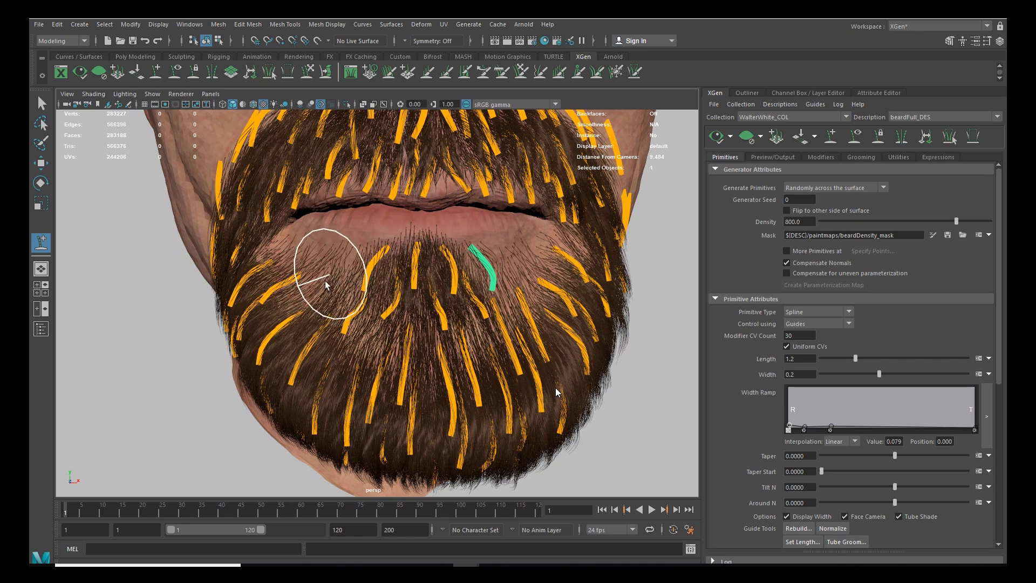
{"action": "middle_click_drag", "start_coordinate": [294, 340], "coordinate": [340, 317], "text": "alt"}
{"action": "key", "text": "w"}
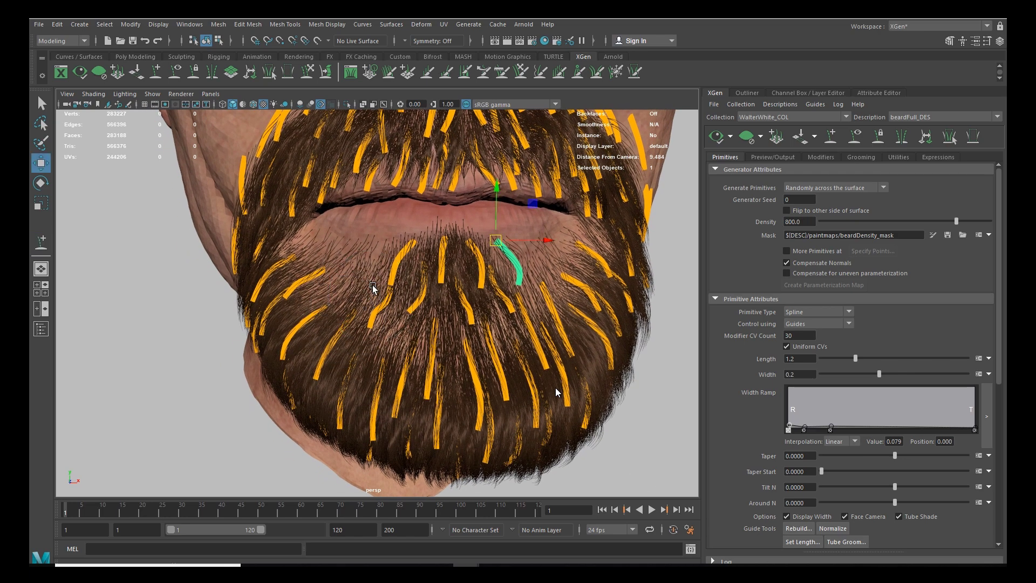
{"action": "left_click", "coordinate": [854, 136]}
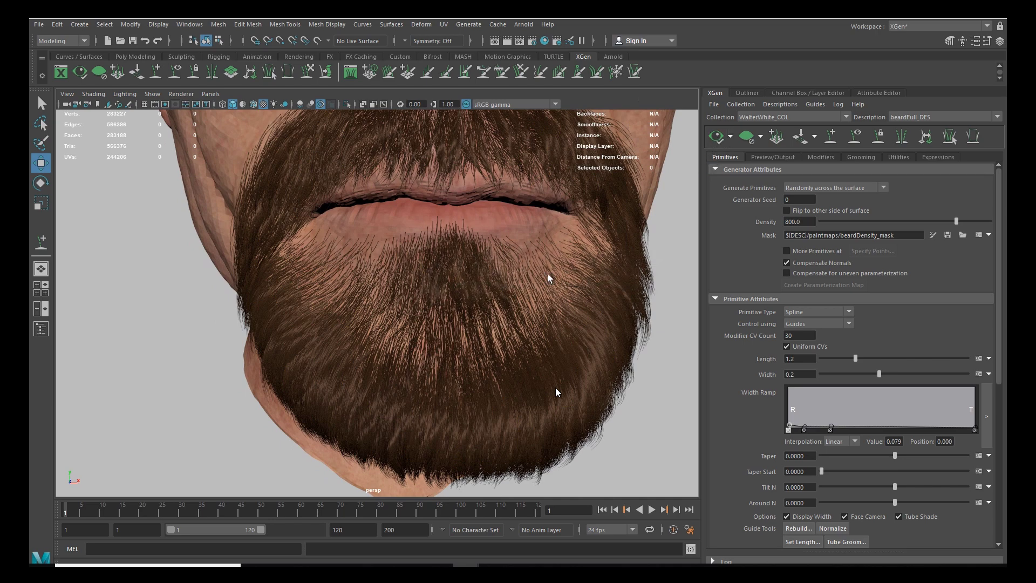
{"action": "scroll", "coordinate": [335, 292], "scroll_direction": "down", "scroll_amount": 5}
{"action": "mouse_move", "coordinate": [394, 324]}
{"action": "left_mouse_down", "text": "alt"}
{"action": "mouse_move", "coordinate": [360, 335]}
{"action": "mouse_move", "coordinate": [388, 332]}
{"action": "left_mouse_up", "text": "alt"}
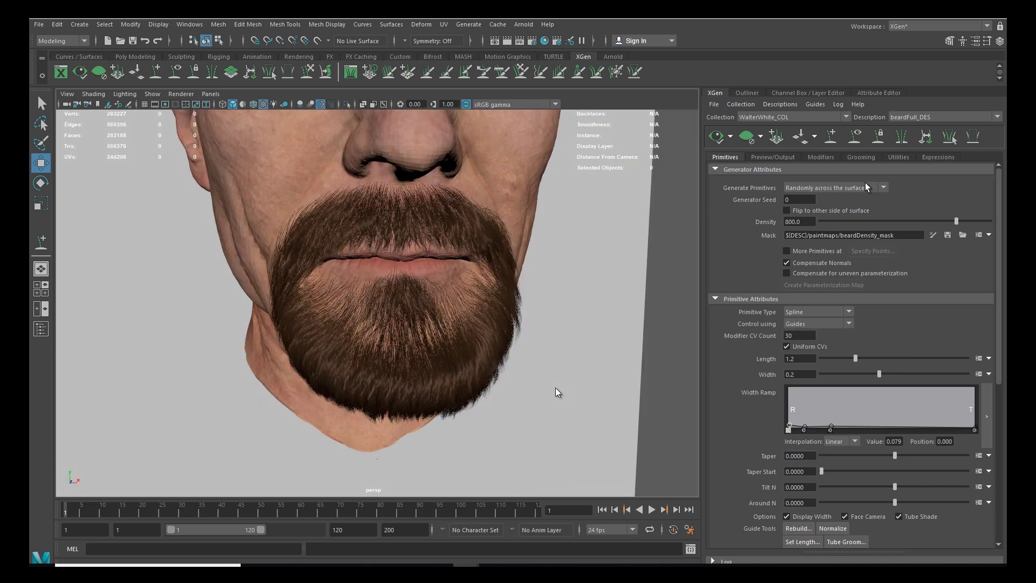
Step: Open the beardDensity_mask for 3D painting and hide the head layer to expose the beard scalp
{"action": "left_click", "coordinate": [797, 93]}
{"action": "left_click", "coordinate": [714, 485]}
{"action": "left_click", "coordinate": [718, 92]}
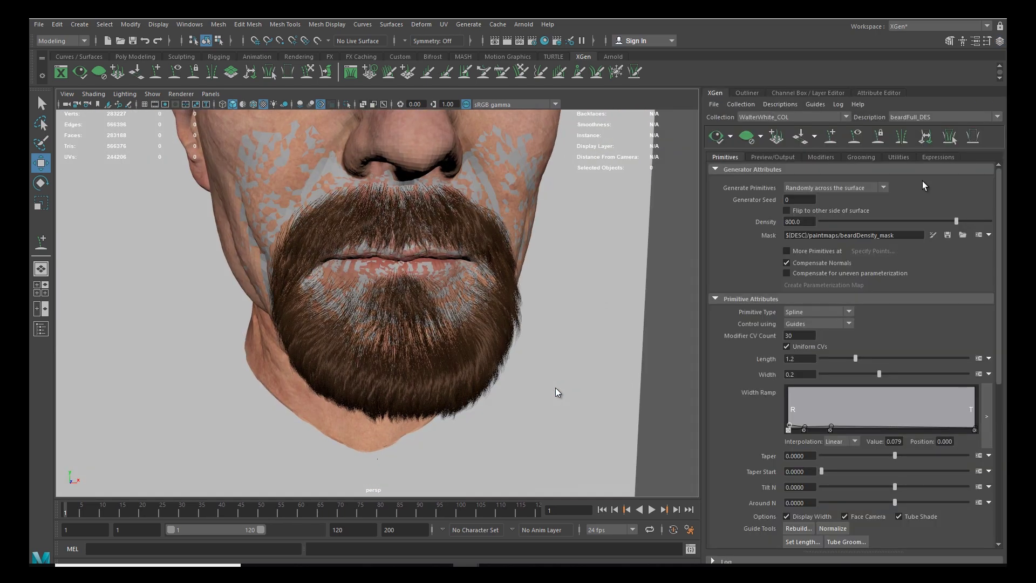
{"action": "left_click", "coordinate": [932, 236]}
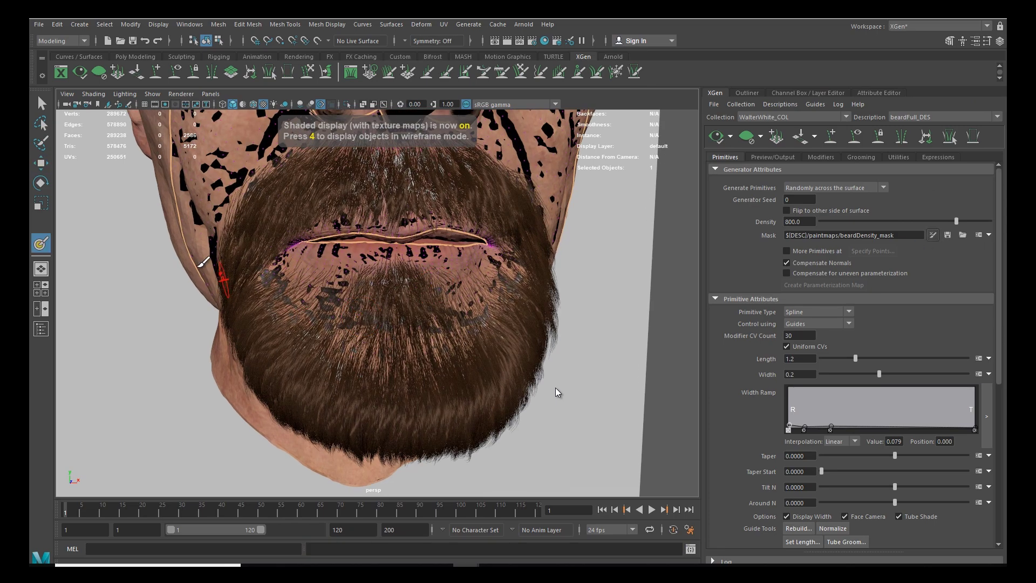
{"action": "left_click", "coordinate": [808, 93]}
{"action": "left_click", "coordinate": [721, 477]}
{"action": "scroll", "coordinate": [425, 310], "scroll_direction": "up", "scroll_amount": 4}
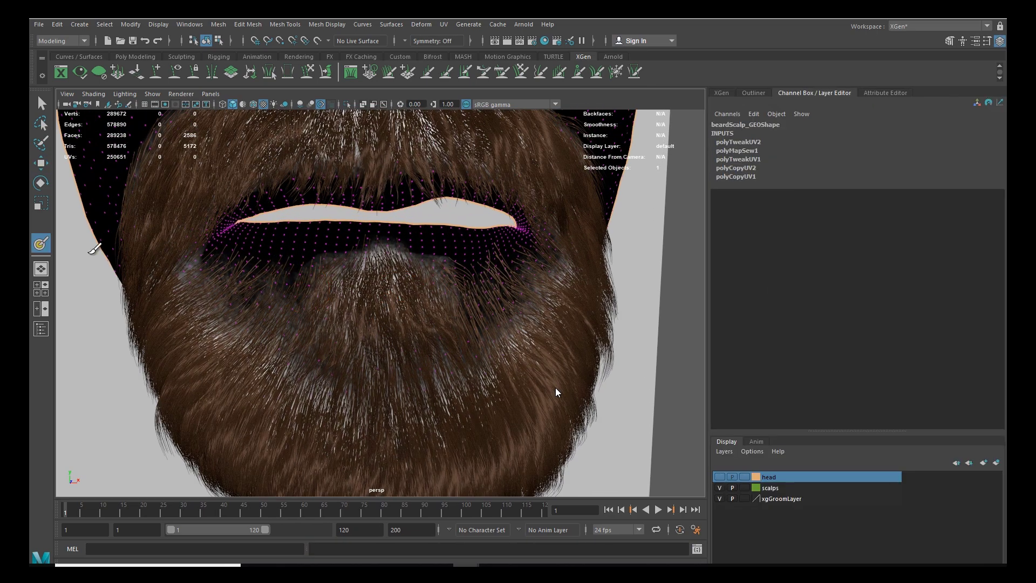
Step: Paint black on the density mask along the lower lip to trim the centre hairline beneath it
{"action": "double_click", "coordinate": [41, 244]}
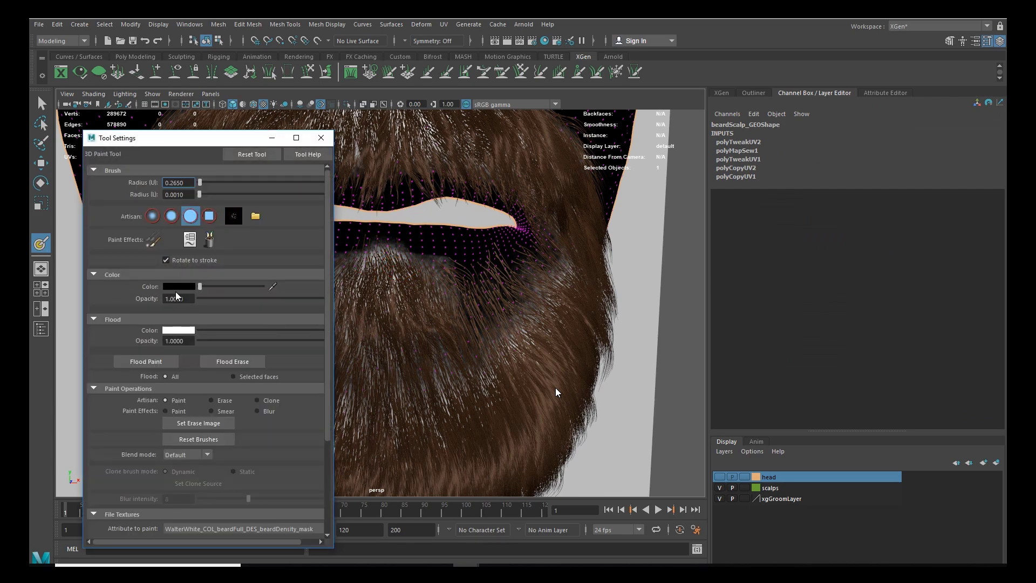
{"action": "left_click", "coordinate": [321, 137]}
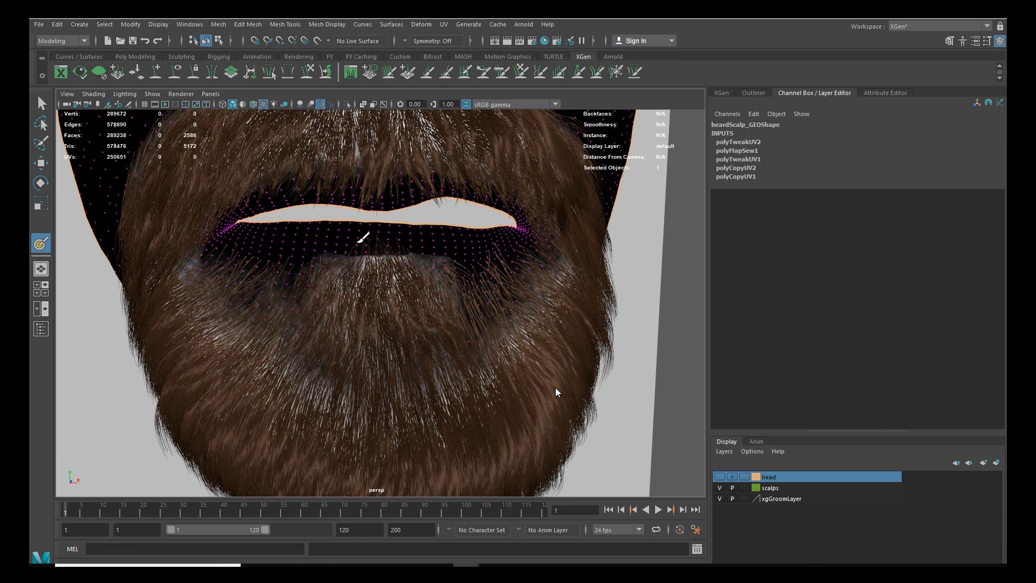
{"action": "left_click", "coordinate": [722, 93]}
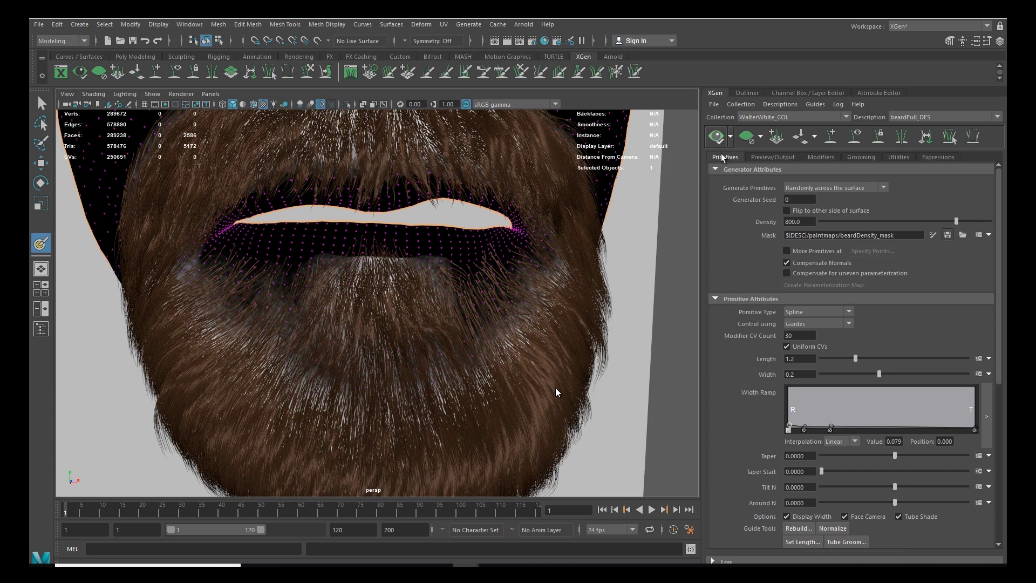
Step: Set the 3D Paint Tool's blend mode to Constant and close its settings
{"action": "double_click", "coordinate": [41, 243]}
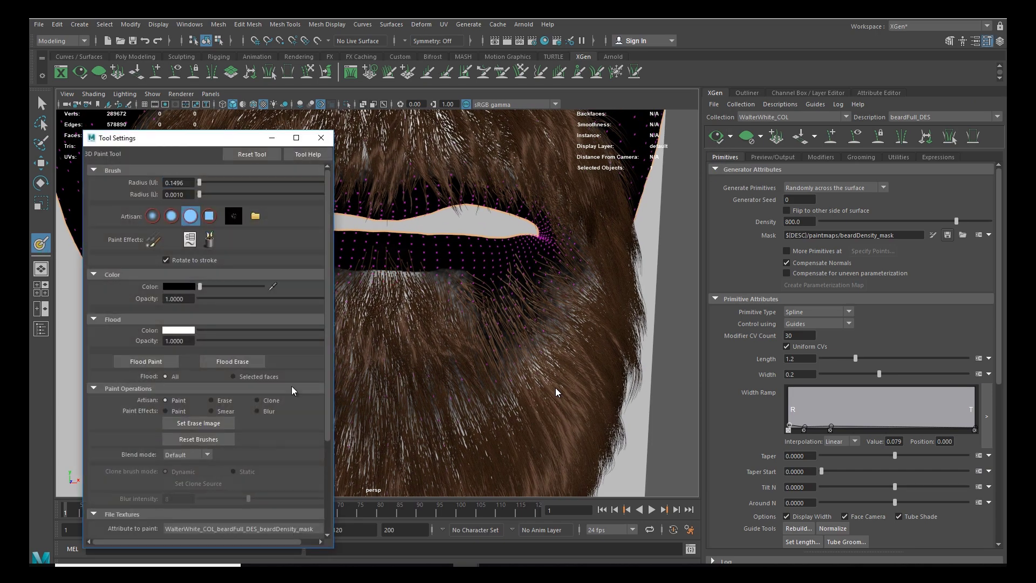
{"action": "scroll", "coordinate": [327, 339], "scroll_direction": "down", "scroll_amount": 3}
{"action": "left_click", "coordinate": [187, 329]}
{"action": "left_click", "coordinate": [178, 411]}
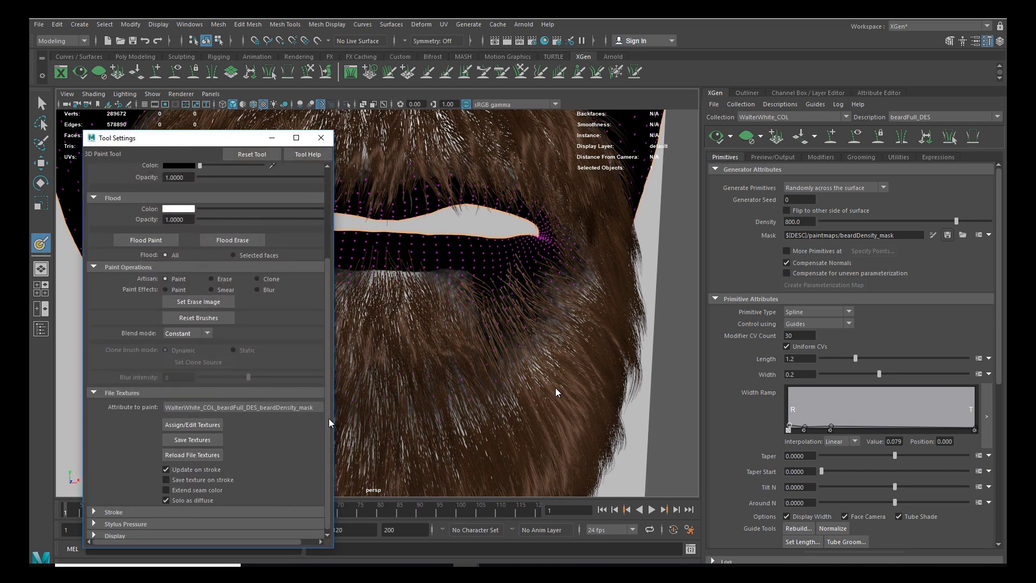
{"action": "left_click", "coordinate": [321, 138]}
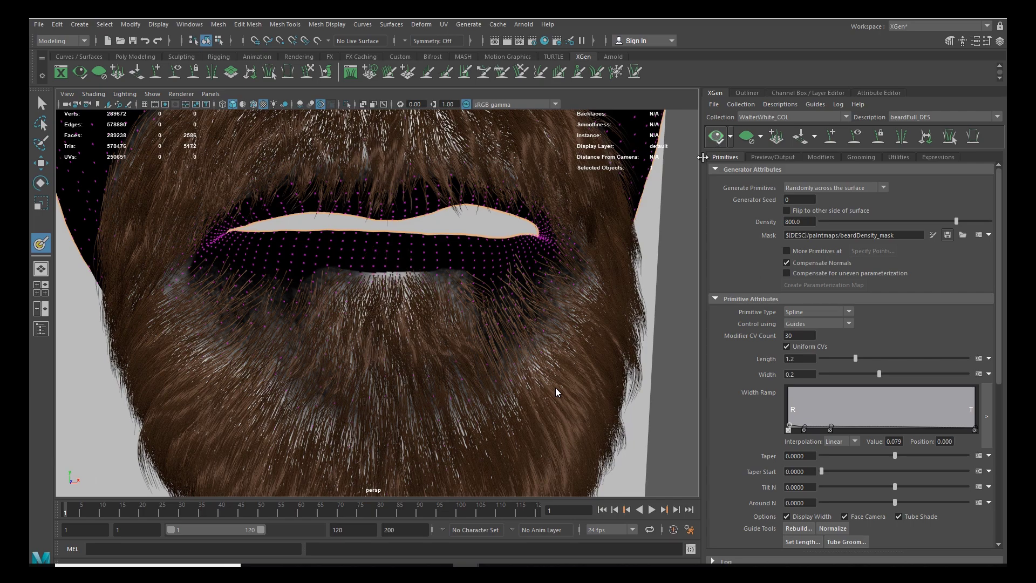
Step: Leave mask painting for the Move tool and inspect the beard around the mouth and chin
{"action": "key", "text": "w"}
{"action": "left_click", "coordinate": [581, 267]}
{"action": "right_click_drag", "start_coordinate": [580, 267], "coordinate": [416, 336], "text": "alt"}
{"action": "mouse_move", "coordinate": [415, 336]}
{"action": "left_mouse_down", "text": "alt"}
{"action": "mouse_move", "coordinate": [426, 341]}
{"action": "mouse_move", "coordinate": [414, 343]}
{"action": "left_mouse_up", "text": "alt"}
{"action": "right_click_drag", "start_coordinate": [395, 269], "coordinate": [488, 300], "text": "alt"}
{"action": "left_click_drag", "start_coordinate": [488, 301], "coordinate": [479, 351], "text": "alt"}
{"action": "right_click_drag", "start_coordinate": [479, 351], "coordinate": [473, 366], "text": "alt"}
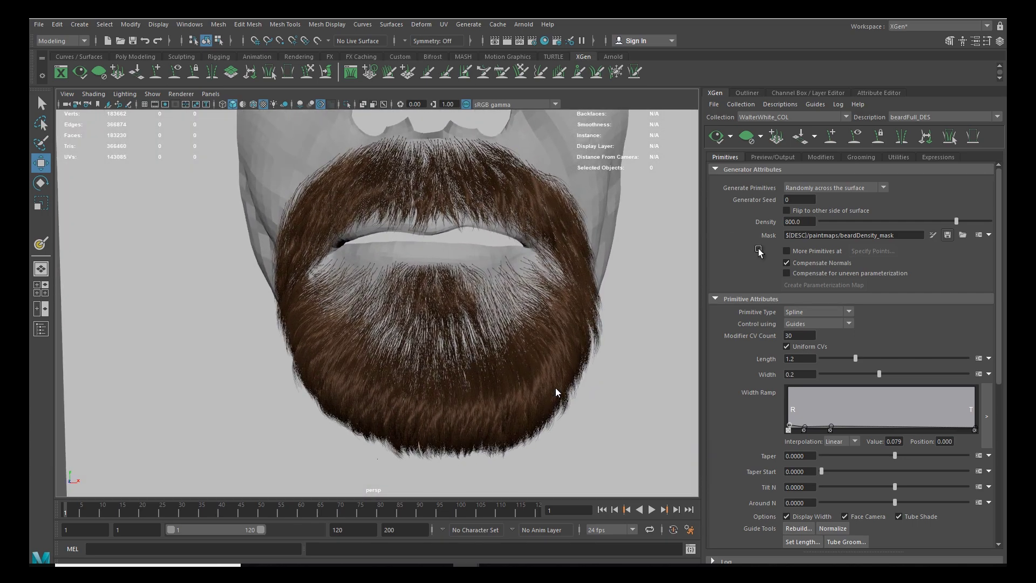
Step: Reopen the beardDensity_mask for painting and set the 3D Paint Tool to the image-based brush profile with Default blend mode
{"action": "left_click", "coordinate": [932, 234]}
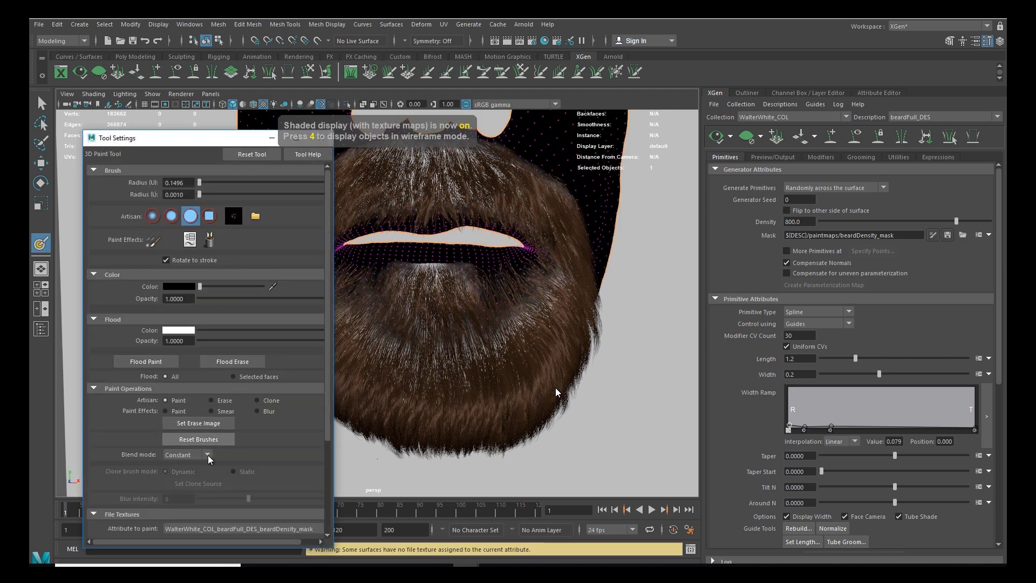
{"action": "left_click", "coordinate": [205, 455]}
{"action": "left_click", "coordinate": [241, 222]}
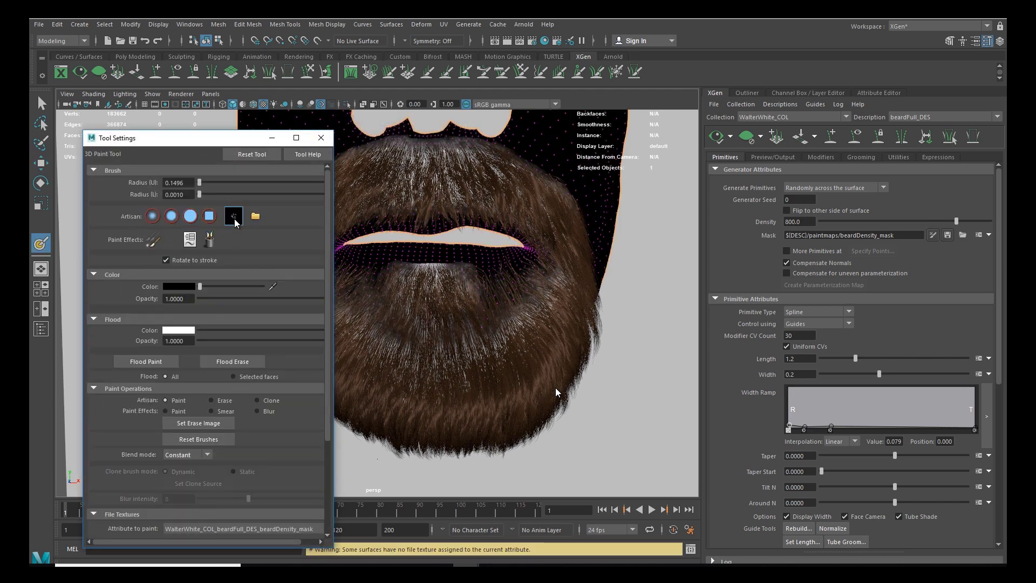
{"action": "left_click", "coordinate": [205, 455]}
{"action": "left_click", "coordinate": [174, 466]}
{"action": "scroll", "coordinate": [316, 475], "scroll_direction": "down", "scroll_amount": 4}
{"action": "left_click", "coordinate": [143, 520]}
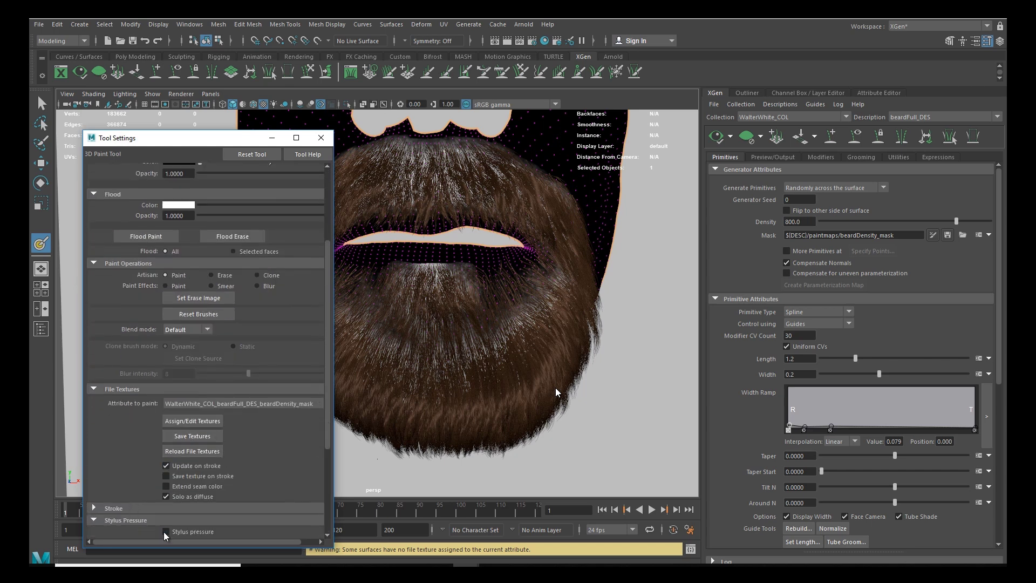
{"action": "scroll", "coordinate": [199, 291], "scroll_direction": "up", "scroll_amount": 5}
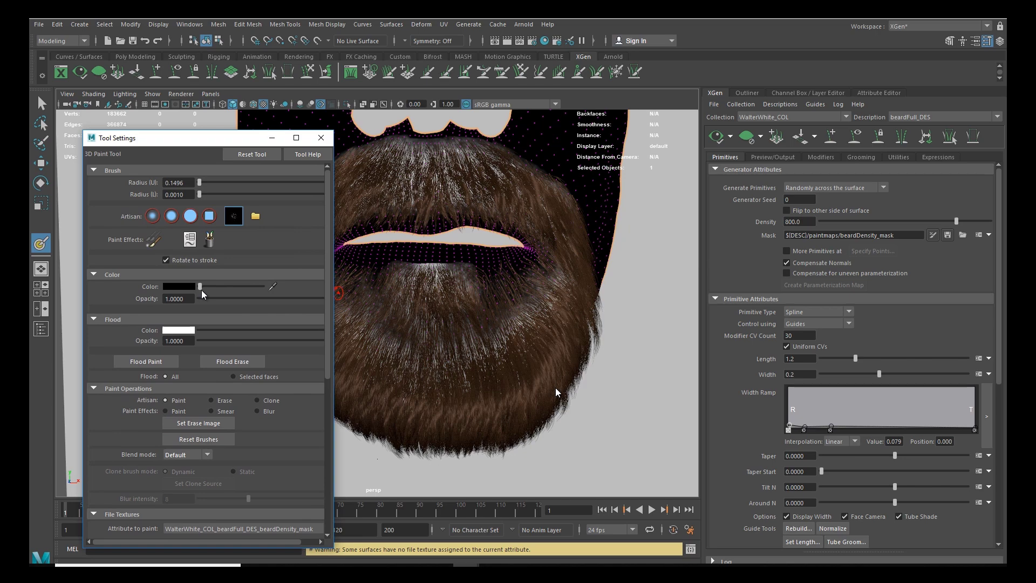
{"action": "left_click", "coordinate": [322, 139]}
Step: Resize the brush, touch up the density mask in black beneath the lower lip, and switch back to the Move tool
{"action": "key", "text": "b"}
{"action": "left_click_drag", "start_coordinate": [486, 306], "coordinate": [491, 306]}
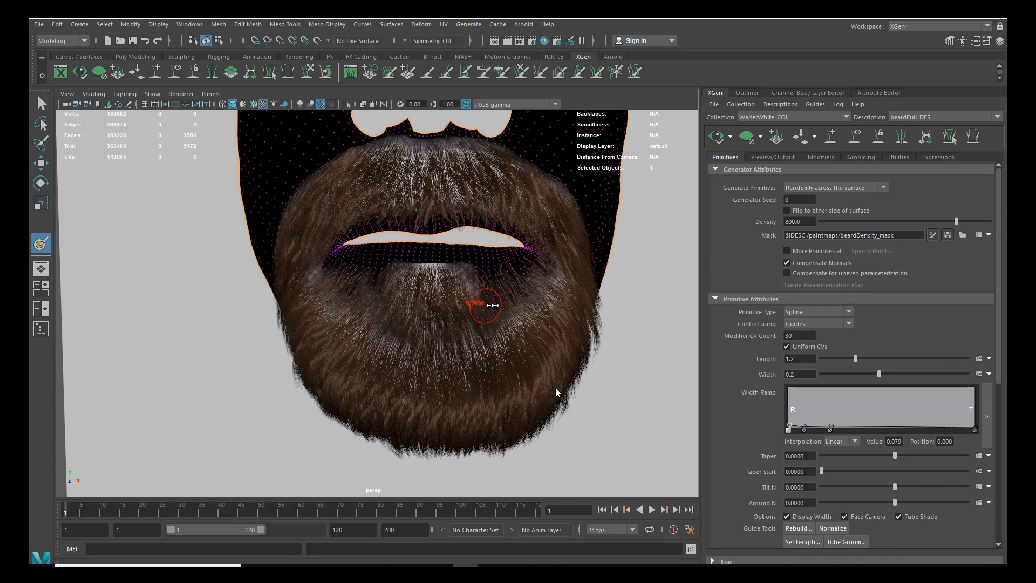
{"action": "scroll", "coordinate": [480, 318], "scroll_direction": "up", "scroll_amount": 2}
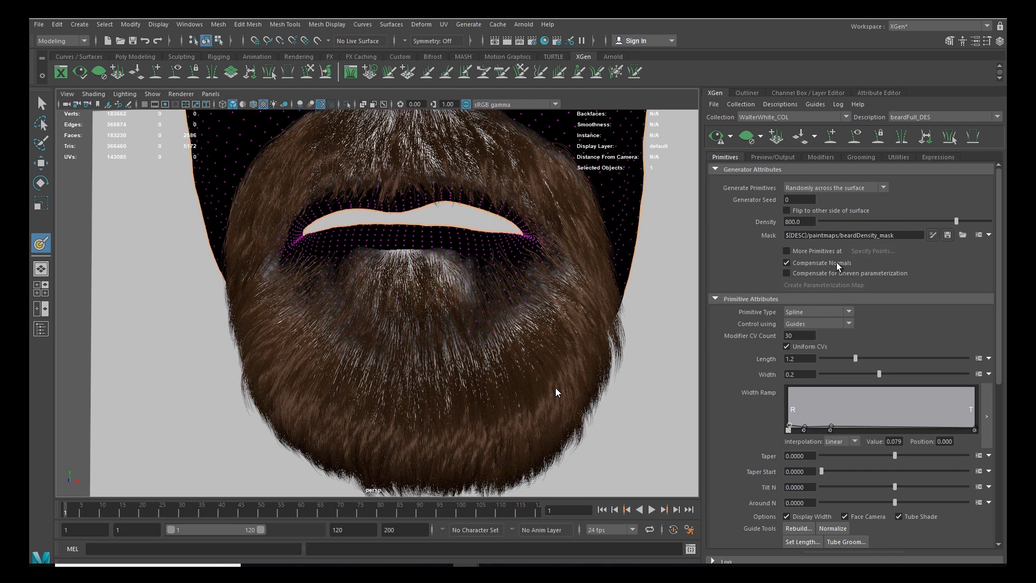
{"action": "scroll", "coordinate": [449, 318], "scroll_direction": "down", "scroll_amount": 3}
{"action": "mouse_move", "coordinate": [447, 319]}
{"action": "left_mouse_down", "text": "alt"}
{"action": "mouse_move", "coordinate": [460, 307]}
{"action": "mouse_move", "coordinate": [407, 340]}
{"action": "mouse_move", "coordinate": [529, 342]}
{"action": "mouse_move", "coordinate": [451, 307]}
{"action": "mouse_move", "coordinate": [407, 308]}
{"action": "mouse_move", "coordinate": [416, 341]}
{"action": "mouse_move", "coordinate": [445, 343]}
{"action": "mouse_move", "coordinate": [428, 348]}
{"action": "left_mouse_up", "text": "alt"}
{"action": "key", "text": "w"}
{"action": "right_click_drag", "start_coordinate": [428, 348], "coordinate": [439, 383], "text": "alt"}
{"action": "left_click_drag", "start_coordinate": [439, 383], "coordinate": [426, 365], "text": "alt"}
{"action": "right_click_drag", "start_coordinate": [426, 365], "coordinate": [443, 384], "text": "alt"}
{"action": "left_click_drag", "start_coordinate": [443, 384], "coordinate": [454, 315], "text": "alt"}
Step: Show the guides and sculpt the short guide beside the character's right mouth corner
{"action": "left_click", "coordinate": [854, 137]}
{"action": "middle_click_drag", "start_coordinate": [377, 324], "coordinate": [447, 326], "text": "alt"}
{"action": "right_click_drag", "start_coordinate": [448, 326], "coordinate": [485, 336], "text": "alt"}
{"action": "mouse_move", "coordinate": [484, 338]}
{"action": "left_mouse_down", "text": "alt"}
{"action": "mouse_move", "coordinate": [453, 340]}
{"action": "mouse_move", "coordinate": [467, 337]}
{"action": "left_mouse_up", "text": "alt"}
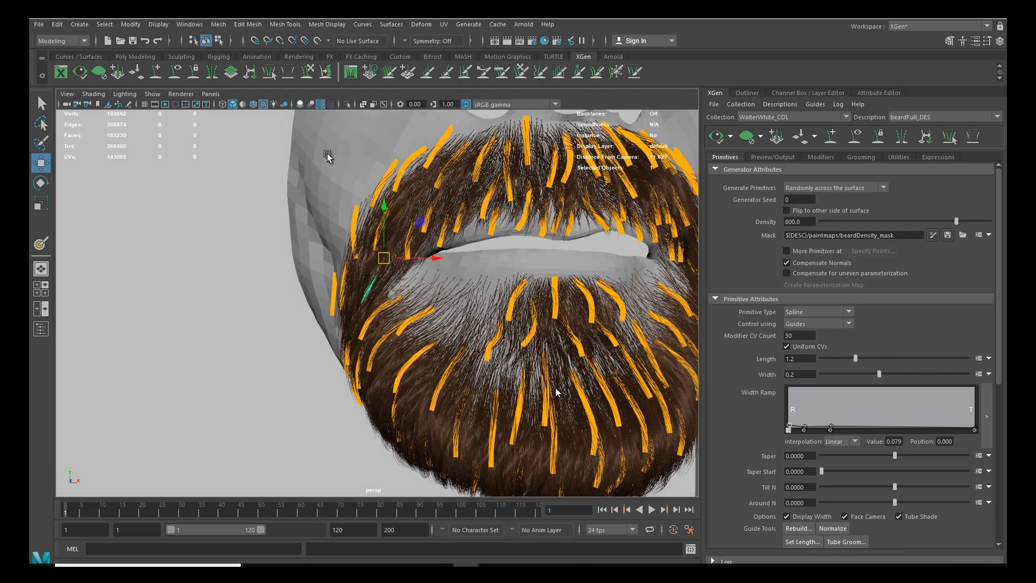
{"action": "left_click_drag", "start_coordinate": [374, 306], "coordinate": [423, 295], "text": "alt"}
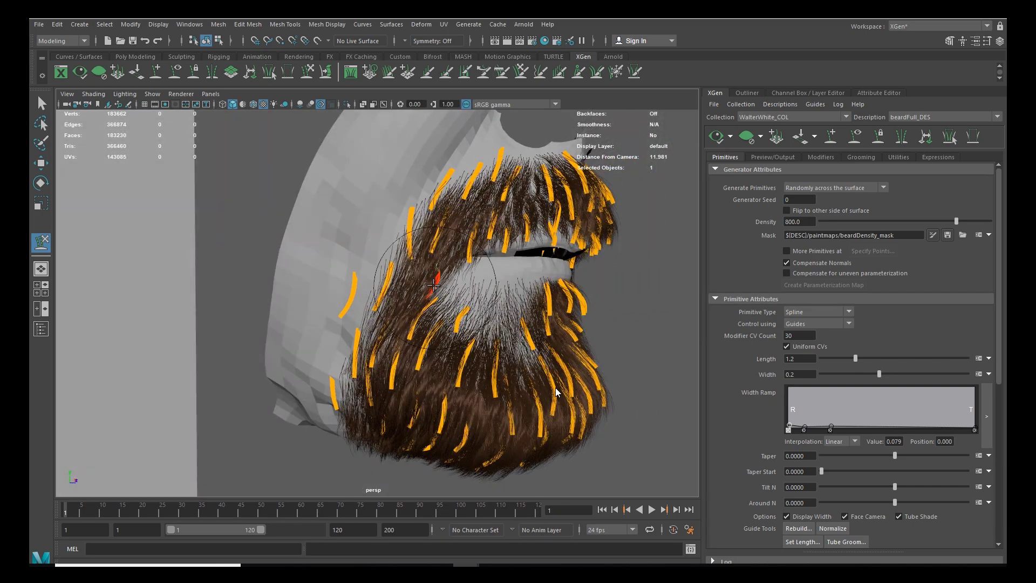
{"action": "right_click_drag", "start_coordinate": [435, 292], "coordinate": [387, 205], "text": "alt"}
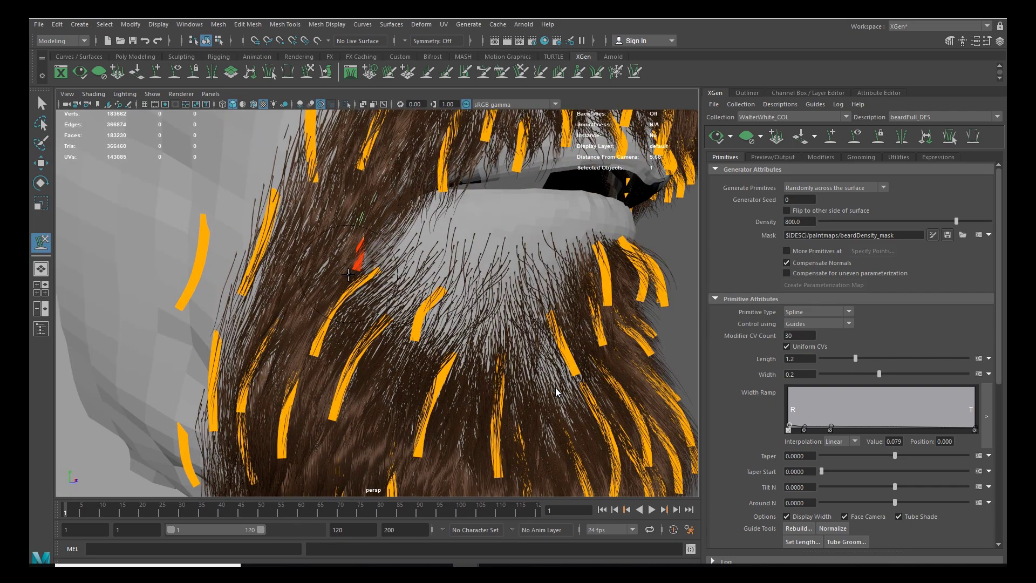
{"action": "left_click_drag", "start_coordinate": [352, 251], "coordinate": [290, 216], "text": "alt"}
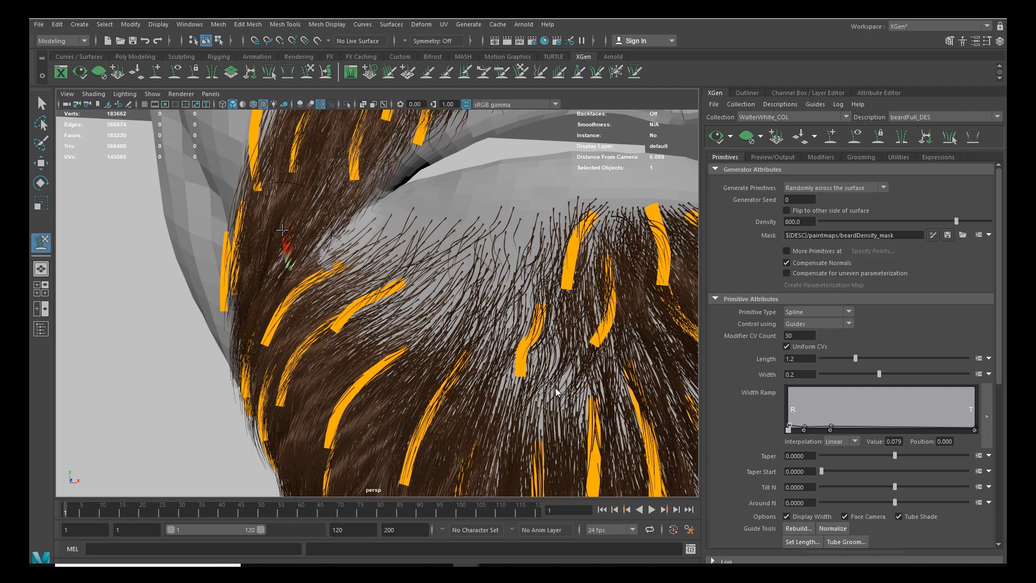
Step: Sculpt the guide along the outer beard edge beside the character's right mouth corner to follow the cheek
{"action": "right_click_drag", "start_coordinate": [284, 266], "coordinate": [335, 334], "text": "alt"}
{"action": "left_click_drag", "start_coordinate": [335, 334], "coordinate": [377, 330], "text": "alt"}
{"action": "right_click_drag", "start_coordinate": [377, 330], "coordinate": [272, 279], "text": "alt"}
{"action": "key", "text": "w"}
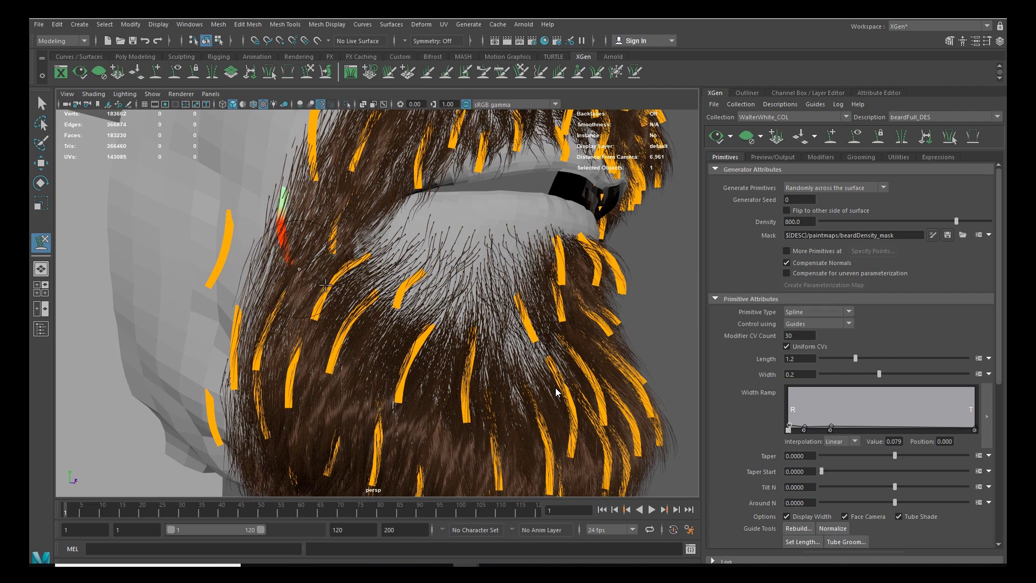
{"action": "left_click_drag", "start_coordinate": [319, 282], "coordinate": [289, 347], "text": "alt"}
{"action": "mouse_move", "coordinate": [289, 347]}
{"action": "right_mouse_down", "text": "alt"}
{"action": "mouse_move", "coordinate": [326, 300]}
{"action": "mouse_move", "coordinate": [369, 337]}
{"action": "right_mouse_up", "text": "alt"}
{"action": "mouse_move", "coordinate": [369, 337]}
{"action": "left_mouse_down", "text": "alt"}
{"action": "mouse_move", "coordinate": [434, 324]}
{"action": "mouse_move", "coordinate": [402, 322]}
{"action": "left_mouse_up", "text": "alt"}
{"action": "right_click_drag", "start_coordinate": [402, 323], "coordinate": [380, 302], "text": "alt"}
{"action": "key", "text": "w"}
{"action": "left_click_drag", "start_coordinate": [379, 301], "coordinate": [329, 303], "text": "alt"}
{"action": "right_click_drag", "start_coordinate": [329, 302], "coordinate": [367, 324], "text": "alt"}
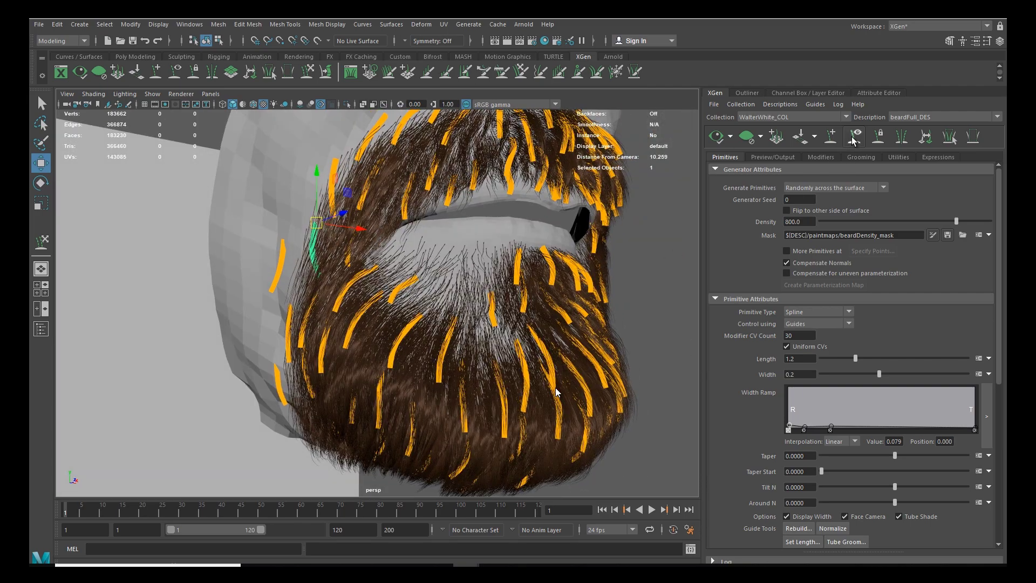
Step: Refresh the XGen preview and inspect the mouth corners and beard sides with the guides hidden
{"action": "left_click", "coordinate": [720, 143]}
{"action": "right_click_drag", "start_coordinate": [513, 297], "coordinate": [448, 305], "text": "alt"}
{"action": "left_click_drag", "start_coordinate": [448, 305], "coordinate": [407, 288], "text": "alt"}
{"action": "left_click", "coordinate": [859, 141]}
{"action": "left_click_drag", "start_coordinate": [386, 334], "coordinate": [361, 340], "text": "alt"}
{"action": "right_click_drag", "start_coordinate": [361, 340], "coordinate": [335, 361], "text": "alt"}
{"action": "left_click_drag", "start_coordinate": [335, 361], "coordinate": [606, 307], "text": "alt"}
Step: Show the guides, sculpt the guide beside the character's left mouth corner, and refresh the XGen preview
{"action": "left_click", "coordinate": [855, 136]}
{"action": "right_click_drag", "start_coordinate": [447, 277], "coordinate": [488, 300], "text": "alt"}
{"action": "left_click_drag", "start_coordinate": [489, 300], "coordinate": [448, 271], "text": "alt"}
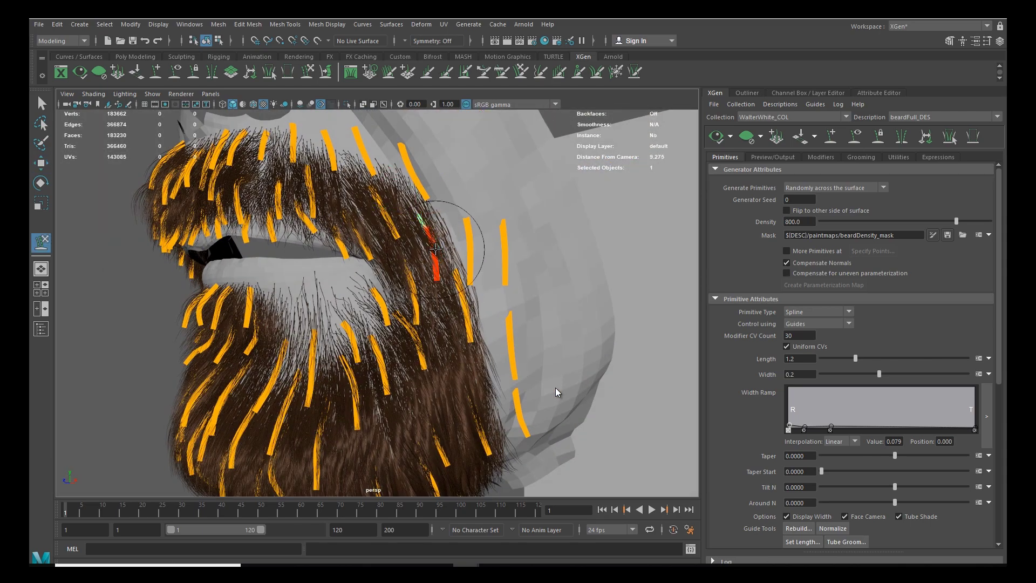
{"action": "mouse_move", "coordinate": [455, 334]}
{"action": "left_mouse_down", "text": "alt"}
{"action": "mouse_move", "coordinate": [548, 313]}
{"action": "mouse_move", "coordinate": [516, 320]}
{"action": "mouse_move", "coordinate": [537, 291]}
{"action": "left_mouse_up", "text": "alt"}
{"action": "key", "text": "y"}
{"action": "right_click_drag", "start_coordinate": [534, 290], "coordinate": [474, 305], "text": "alt"}
{"action": "mouse_move", "coordinate": [475, 306]}
{"action": "left_mouse_down", "text": "alt"}
{"action": "mouse_move", "coordinate": [509, 313]}
{"action": "mouse_move", "coordinate": [445, 322]}
{"action": "mouse_move", "coordinate": [466, 320]}
{"action": "left_mouse_up", "text": "alt"}
{"action": "key", "text": "w"}
{"action": "right_click_drag", "start_coordinate": [467, 318], "coordinate": [410, 323], "text": "alt"}
{"action": "left_click_drag", "start_coordinate": [410, 324], "coordinate": [442, 329], "text": "alt"}
{"action": "left_click", "coordinate": [720, 139]}
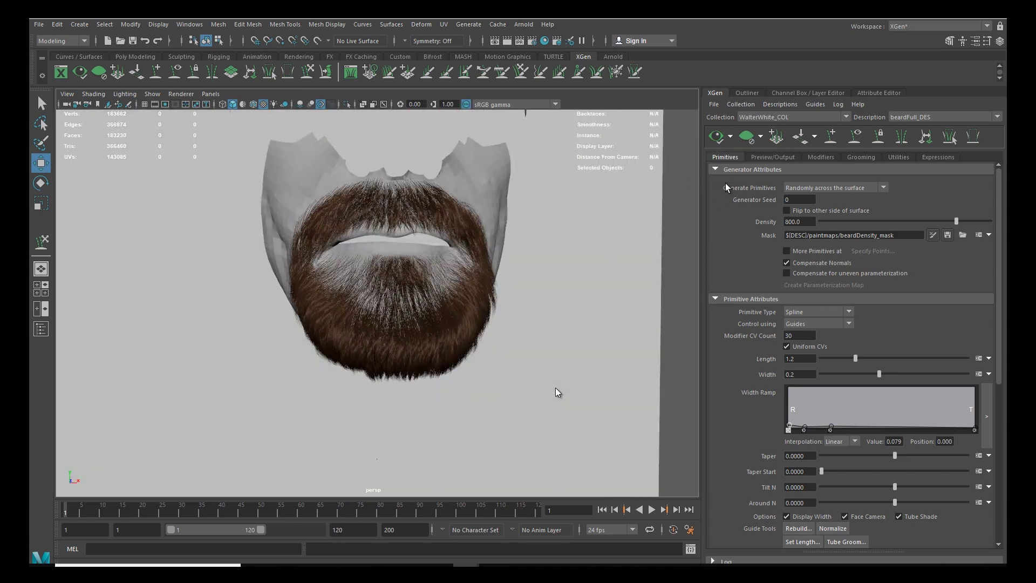
Step: Open the map setup of the Clumping1 modifier and save its clumping maps again for the edited guides
{"action": "left_click", "coordinate": [821, 157]}
{"action": "left_click_drag", "start_coordinate": [993, 420], "coordinate": [999, 521]}
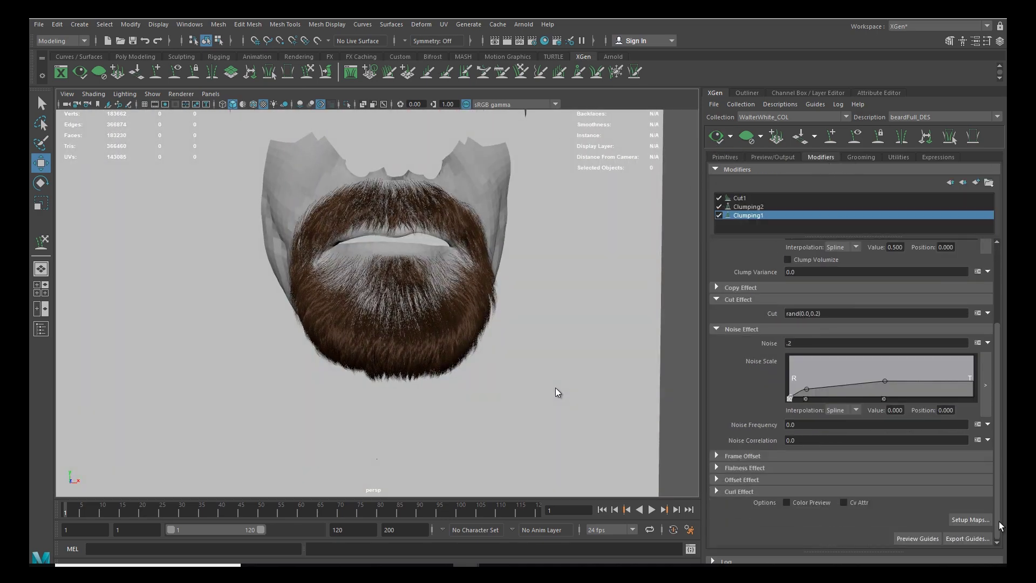
{"action": "left_click", "coordinate": [965, 519]}
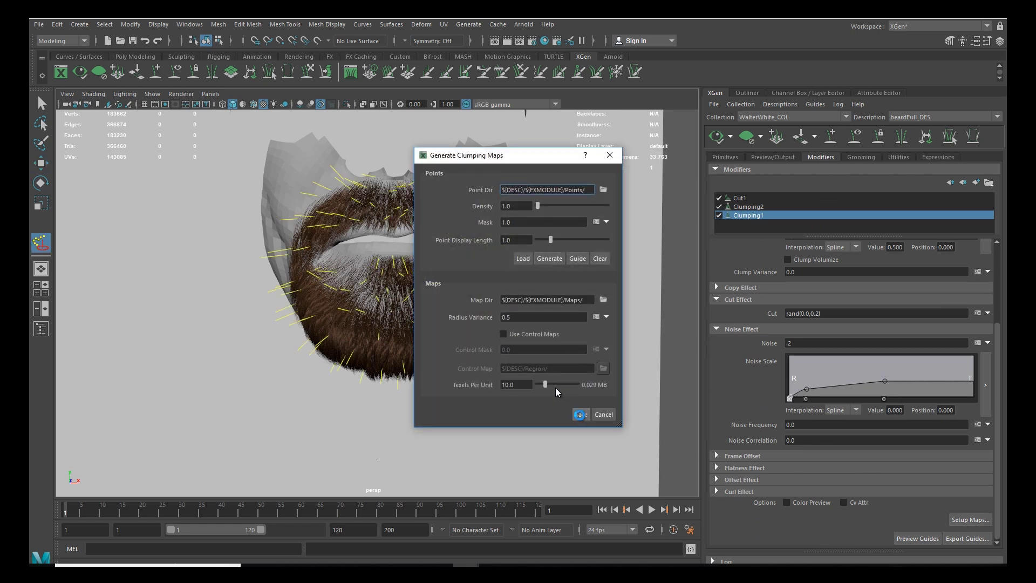
{"action": "left_click", "coordinate": [581, 415]}
{"action": "left_click_drag", "start_coordinate": [696, 171], "coordinate": [491, 318], "text": "alt"}
{"action": "middle_click_drag", "start_coordinate": [492, 317], "coordinate": [577, 345], "text": "alt"}
{"action": "scroll", "coordinate": [508, 330], "scroll_direction": "up", "scroll_amount": 5}
{"action": "left_click_drag", "start_coordinate": [508, 331], "coordinate": [500, 352], "text": "alt"}
{"action": "scroll", "coordinate": [513, 310], "scroll_direction": "down", "scroll_amount": 6}
{"action": "scroll", "coordinate": [452, 312], "scroll_direction": "down", "scroll_amount": 5}
Step: Show the guides and adjust the outermost moustache guide above the character's right mouth corner
{"action": "left_click", "coordinate": [854, 137]}
{"action": "middle_click_drag", "start_coordinate": [546, 302], "coordinate": [561, 270], "text": "alt"}
{"action": "scroll", "coordinate": [381, 215], "scroll_direction": "up", "scroll_amount": 5}
{"action": "middle_click_drag", "start_coordinate": [382, 215], "coordinate": [315, 293], "text": "alt"}
{"action": "scroll", "coordinate": [315, 293], "scroll_direction": "up", "scroll_amount": 4}
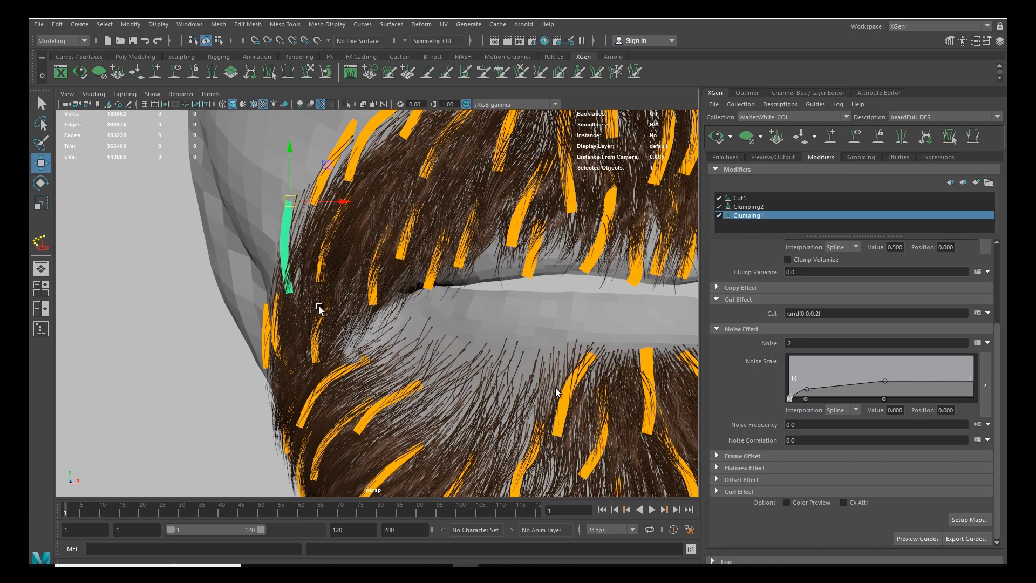
{"action": "left_click", "coordinate": [309, 79]}
{"action": "key", "text": "w"}
{"action": "mouse_move", "coordinate": [309, 287]}
{"action": "left_mouse_down", "text": "alt"}
{"action": "mouse_move", "coordinate": [382, 266]}
{"action": "mouse_move", "coordinate": [369, 265]}
{"action": "mouse_move", "coordinate": [397, 290]}
{"action": "left_mouse_up", "text": "alt"}
Step: Resculpt the short guide below the character's right mouth corner and check the hair flow with the guides hidden
{"action": "key", "text": "w"}
{"action": "left_click", "coordinate": [353, 251]}
{"action": "key", "text": "y"}
{"action": "key", "text": "w"}
{"action": "left_click", "coordinate": [400, 248]}
{"action": "key", "text": "y"}
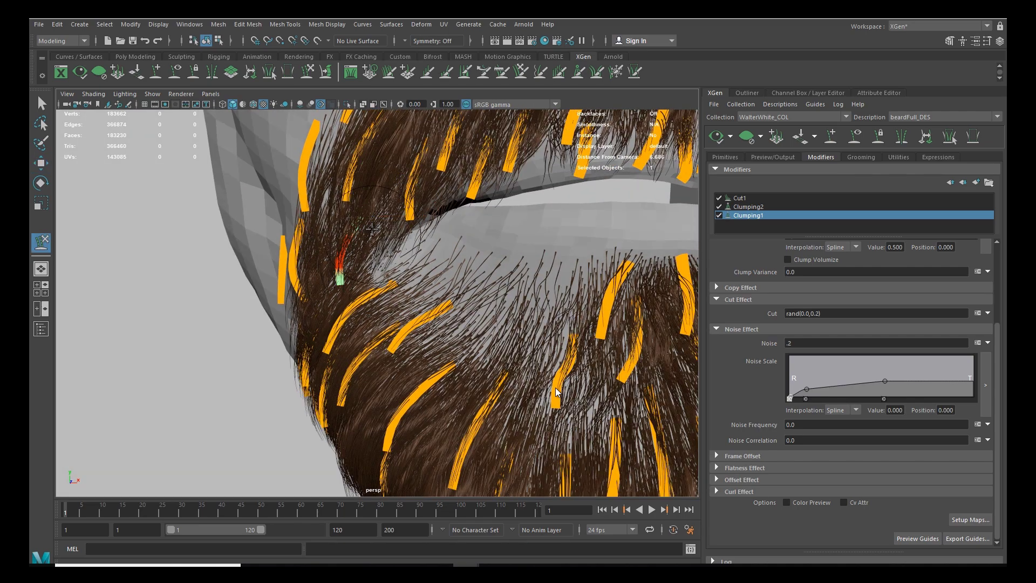
{"action": "left_click_drag", "start_coordinate": [367, 249], "coordinate": [347, 264], "text": "alt"}
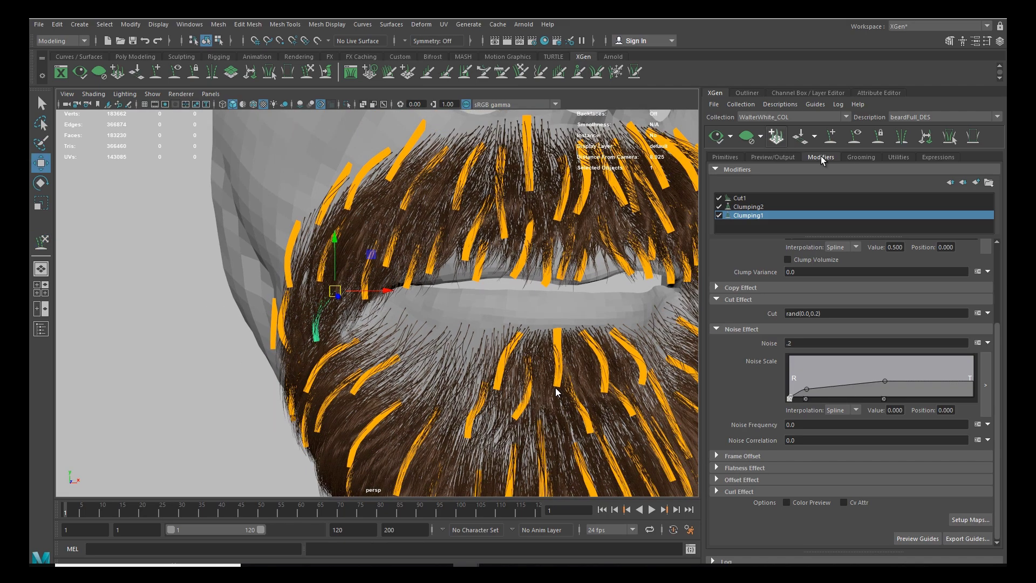
{"action": "left_click", "coordinate": [854, 136]}
{"action": "scroll", "coordinate": [373, 296], "scroll_direction": "down", "scroll_amount": 5}
{"action": "left_click_drag", "start_coordinate": [373, 302], "coordinate": [453, 335], "text": "alt"}
{"action": "scroll", "coordinate": [453, 342], "scroll_direction": "up", "scroll_amount": 3}
Step: Show the guides and sculpt those on the left side of the chin and beside the character's left mouth corner
{"action": "left_click", "coordinate": [854, 137]}
{"action": "left_click_drag", "start_coordinate": [342, 280], "coordinate": [387, 284], "text": "alt"}
{"action": "right_click_drag", "start_coordinate": [386, 284], "coordinate": [359, 302], "text": "alt"}
{"action": "left_click_drag", "start_coordinate": [378, 311], "coordinate": [397, 324], "text": "alt"}
{"action": "right_click_drag", "start_coordinate": [397, 325], "coordinate": [401, 327], "text": "alt"}
{"action": "mouse_move", "coordinate": [401, 326]}
{"action": "left_mouse_down", "text": "alt"}
{"action": "mouse_move", "coordinate": [421, 326]}
{"action": "mouse_move", "coordinate": [358, 330]}
{"action": "mouse_move", "coordinate": [411, 310]}
{"action": "mouse_move", "coordinate": [380, 299]}
{"action": "mouse_move", "coordinate": [439, 292]}
{"action": "left_mouse_up", "text": "alt"}
{"action": "left_click", "coordinate": [415, 296]}
{"action": "key", "text": "f"}
{"action": "key", "text": "y"}
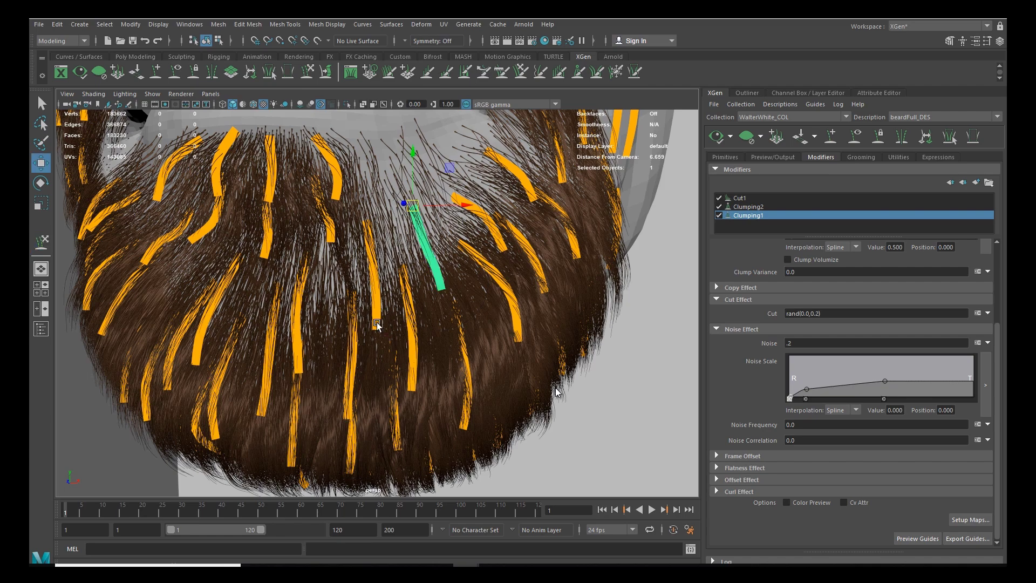
{"action": "key", "text": "y"}
{"action": "left_click_drag", "start_coordinate": [376, 323], "coordinate": [404, 276]}
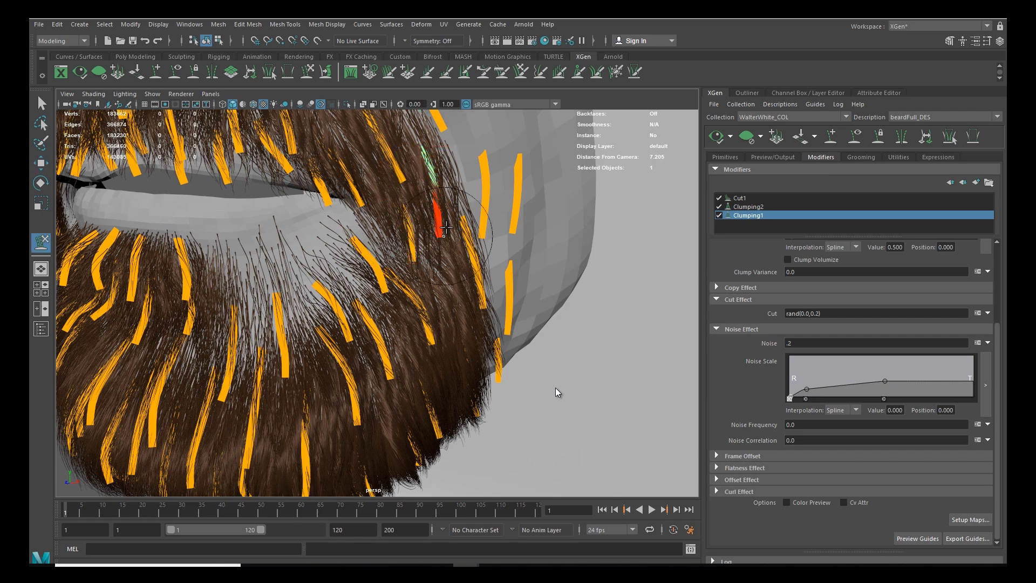
Step: Select and sculpt the outer cheek-edge guide on the character's right side
{"action": "left_click_drag", "start_coordinate": [448, 287], "coordinate": [346, 294], "text": "alt"}
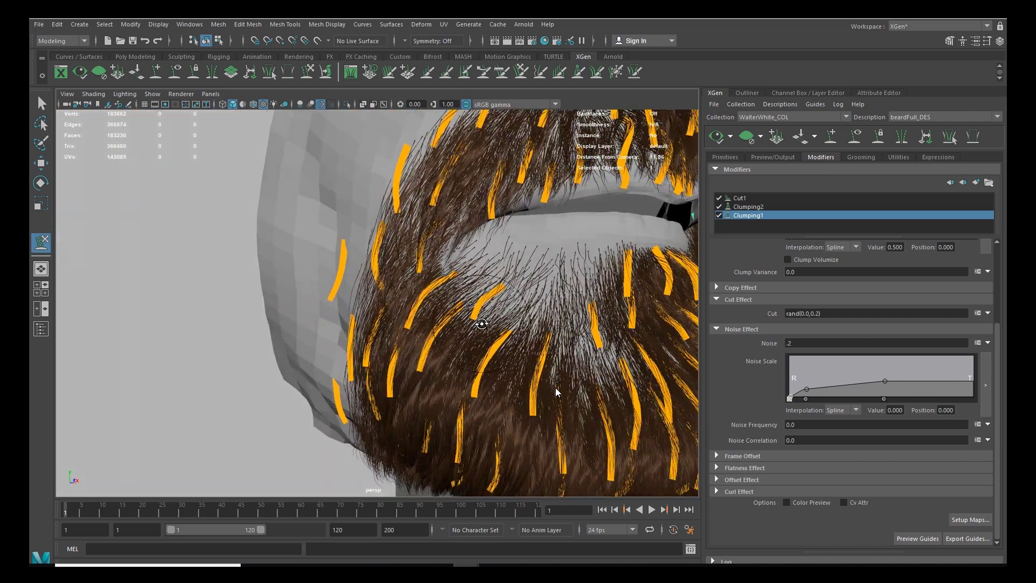
{"action": "left_click", "coordinate": [336, 291]}
{"action": "key", "text": "w"}
{"action": "scroll", "coordinate": [336, 291], "scroll_direction": "up", "scroll_amount": 3}
{"action": "key", "text": "y"}
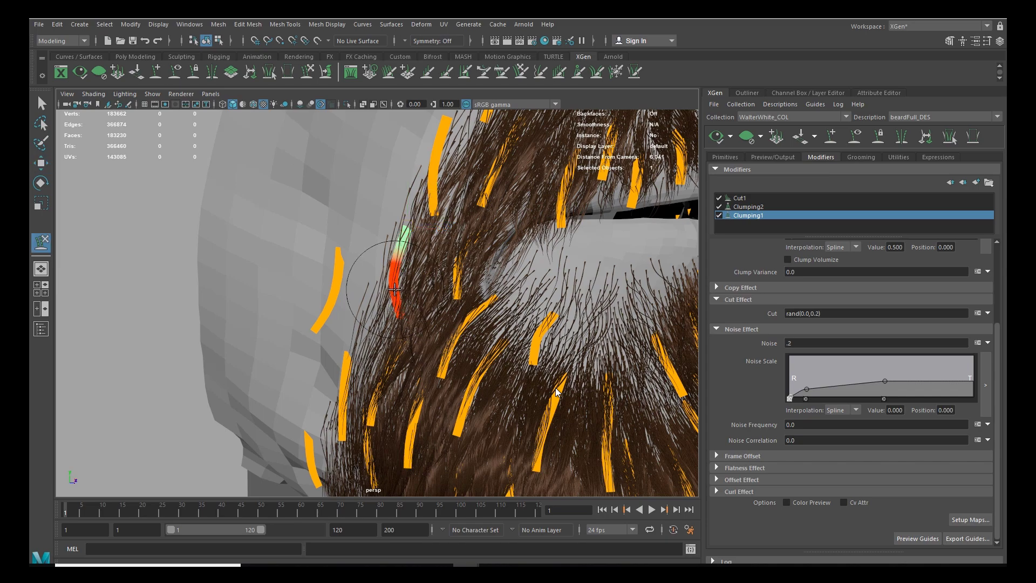
Step: Select the two guides below the character's right mouth corner and adjust their flow
{"action": "left_click_drag", "start_coordinate": [410, 326], "coordinate": [274, 305], "text": "alt"}
{"action": "left_click_drag", "start_coordinate": [256, 269], "coordinate": [404, 367], "text": "alt"}
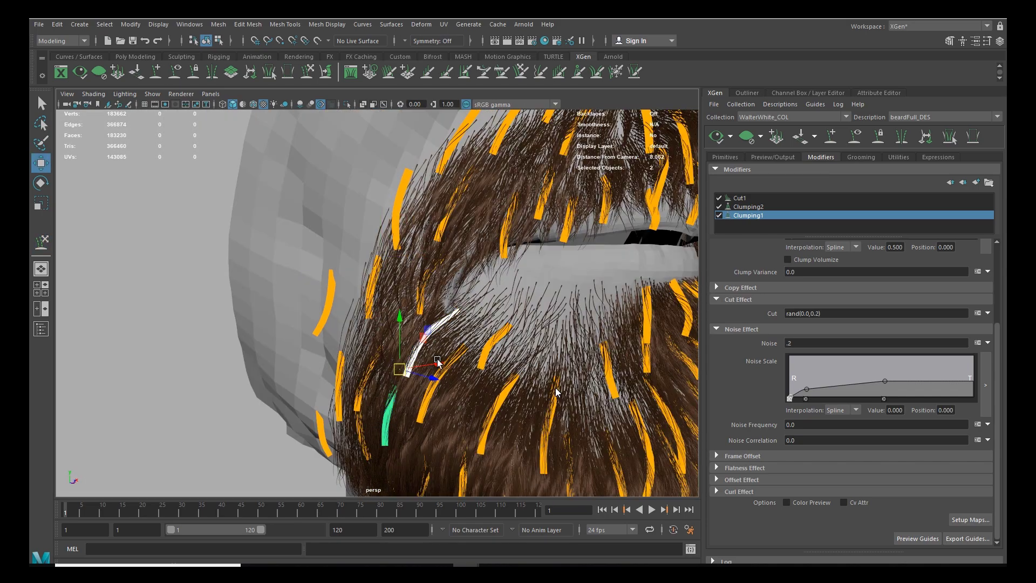
{"action": "left_click_drag", "start_coordinate": [410, 361], "coordinate": [355, 310], "text": "alt"}
{"action": "right_click_drag", "start_coordinate": [355, 310], "coordinate": [399, 360], "text": "alt"}
{"action": "key", "text": "w"}
{"action": "left_click_drag", "start_coordinate": [367, 304], "coordinate": [445, 239], "text": "alt"}
Step: Add a guide below the character's right mouth corner and shape it to match the neighbouring guides
{"action": "left_click", "coordinate": [156, 77]}
{"action": "mouse_move", "coordinate": [483, 275]}
{"action": "left_mouse_down", "text": "alt"}
{"action": "mouse_move", "coordinate": [377, 289]}
{"action": "mouse_move", "coordinate": [331, 208]}
{"action": "mouse_move", "coordinate": [298, 297]}
{"action": "left_mouse_up", "text": "alt"}
{"action": "left_click", "coordinate": [266, 258]}
{"action": "right_click_drag", "start_coordinate": [270, 260], "coordinate": [392, 345], "text": "alt"}
{"action": "left_click", "coordinate": [307, 73]}
{"action": "mouse_move", "coordinate": [248, 238]}
{"action": "left_mouse_down", "text": "alt"}
{"action": "mouse_move", "coordinate": [273, 240]}
{"action": "mouse_move", "coordinate": [167, 210]}
{"action": "mouse_move", "coordinate": [185, 248]}
{"action": "mouse_move", "coordinate": [120, 246]}
{"action": "mouse_move", "coordinate": [475, 232]}
{"action": "mouse_move", "coordinate": [373, 230]}
{"action": "mouse_move", "coordinate": [609, 262]}
{"action": "mouse_move", "coordinate": [514, 301]}
{"action": "mouse_move", "coordinate": [360, 278]}
{"action": "mouse_move", "coordinate": [379, 296]}
{"action": "mouse_move", "coordinate": [359, 291]}
{"action": "mouse_move", "coordinate": [398, 294]}
{"action": "mouse_move", "coordinate": [372, 294]}
{"action": "mouse_move", "coordinate": [446, 294]}
{"action": "mouse_move", "coordinate": [377, 296]}
{"action": "left_mouse_up", "text": "alt"}
{"action": "key", "text": "w"}
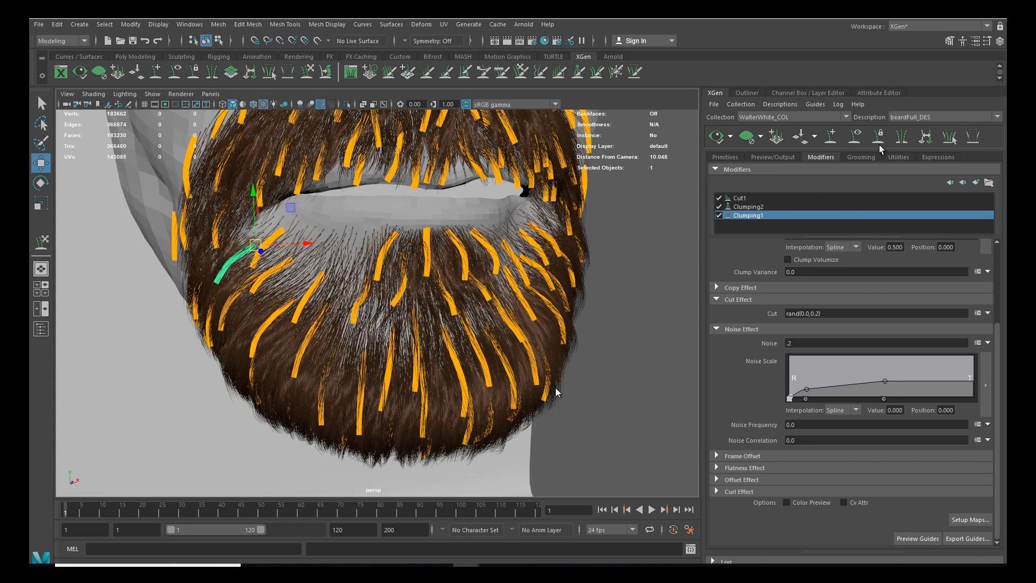
Step: Hide the guides, generate new clump points for Clumping1 at density 1.0, and save its maps
{"action": "left_click", "coordinate": [854, 137]}
{"action": "right_click_drag", "start_coordinate": [480, 296], "coordinate": [426, 317], "text": "alt"}
{"action": "left_click_drag", "start_coordinate": [426, 317], "coordinate": [403, 328], "text": "alt"}
{"action": "left_click", "coordinate": [970, 522]}
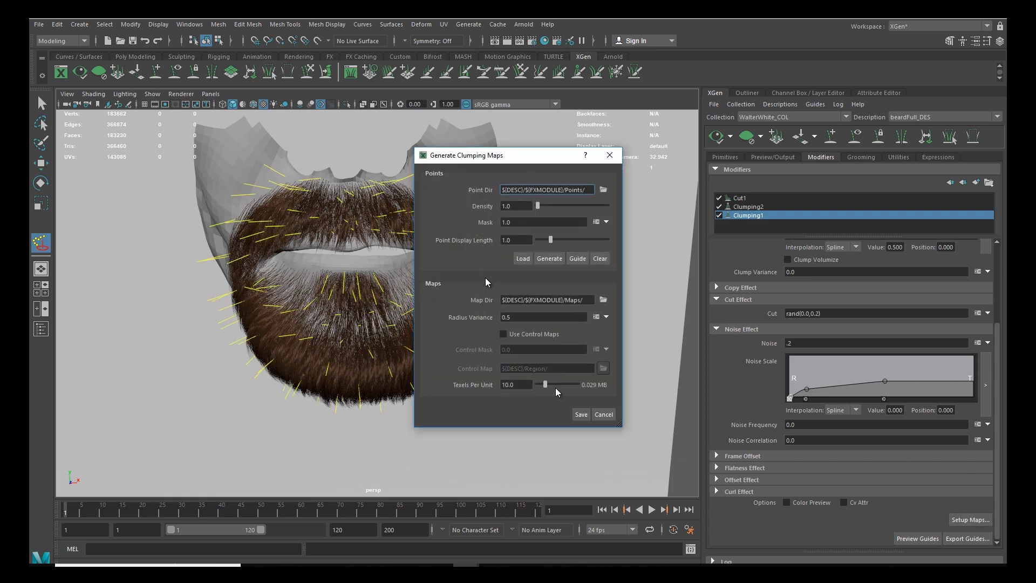
{"action": "left_click", "coordinate": [549, 260]}
{"action": "left_click", "coordinate": [580, 414]}
Step: Select the Clumping2 modifier and save its clumping maps again with control maps from Clumping1
{"action": "left_click", "coordinate": [748, 207]}
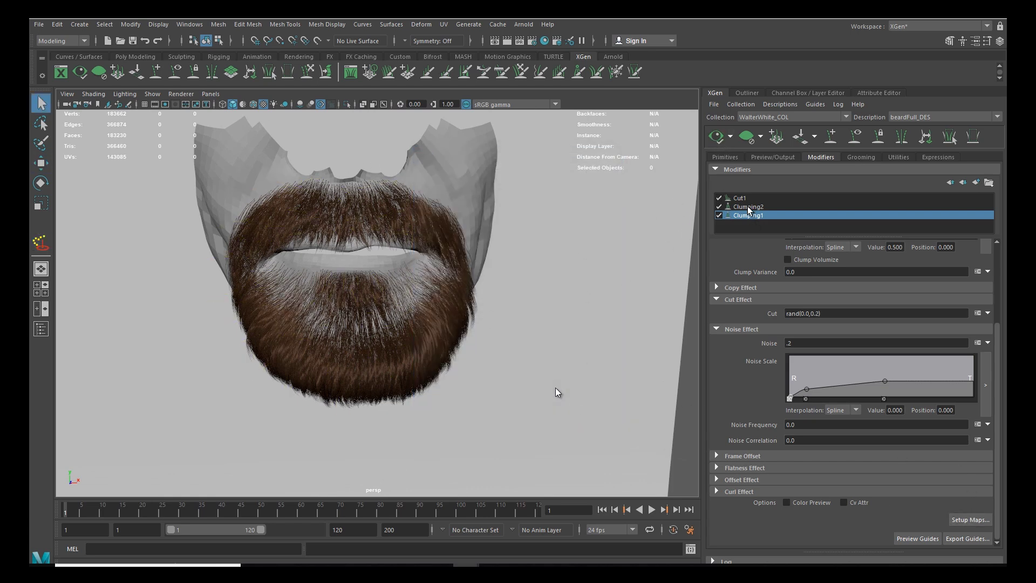
{"action": "left_click", "coordinate": [970, 520]}
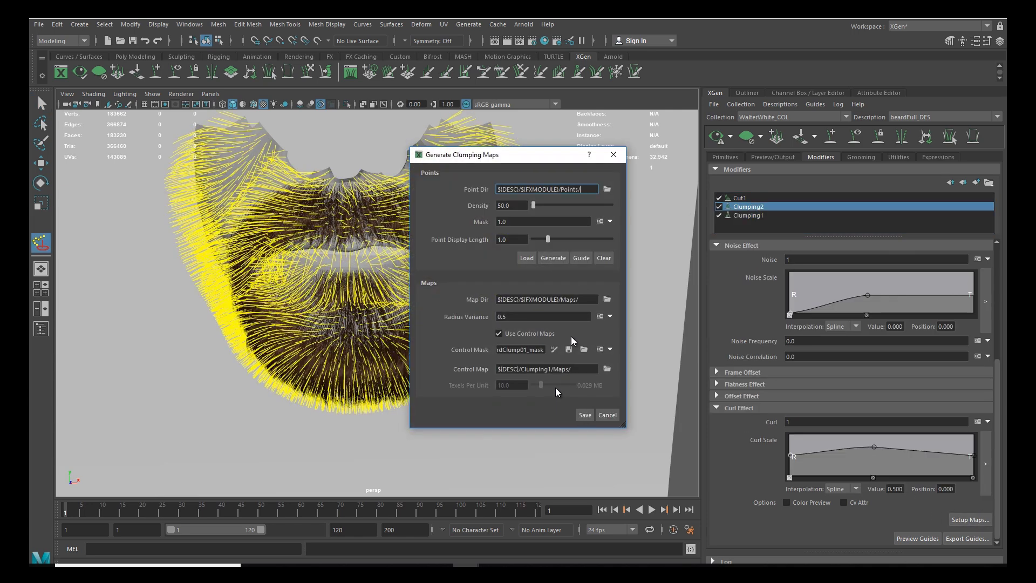
{"action": "left_click", "coordinate": [583, 415]}
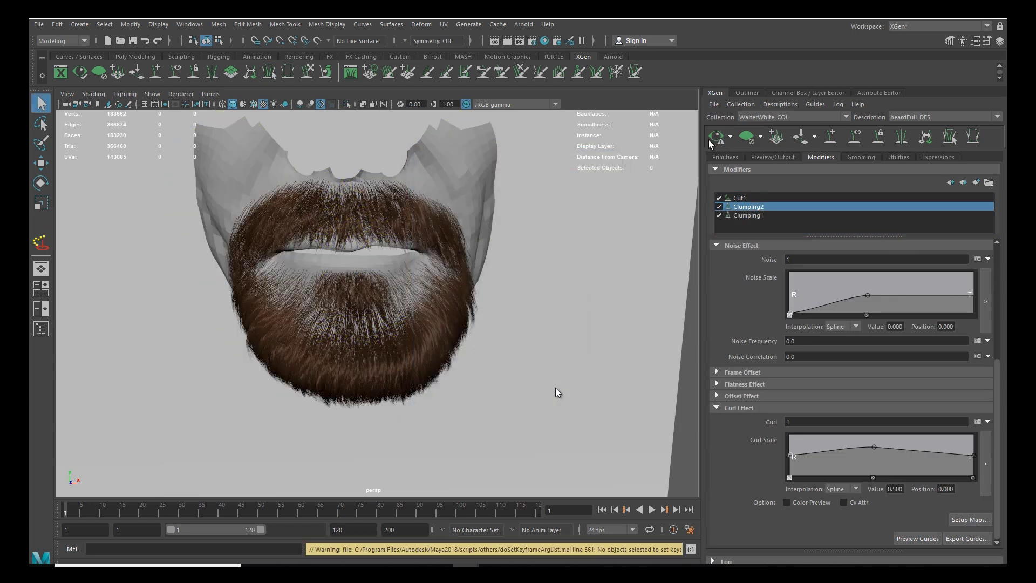
{"action": "left_click_drag", "start_coordinate": [491, 333], "coordinate": [534, 315], "text": "alt"}
{"action": "left_click_drag", "start_coordinate": [464, 340], "coordinate": [484, 351], "text": "alt"}
{"action": "middle_click_drag", "start_coordinate": [392, 284], "coordinate": [361, 275], "text": "alt"}
{"action": "scroll", "coordinate": [362, 274], "scroll_direction": "up", "scroll_amount": 2}
{"action": "left_click_drag", "start_coordinate": [362, 275], "coordinate": [446, 298], "text": "alt"}
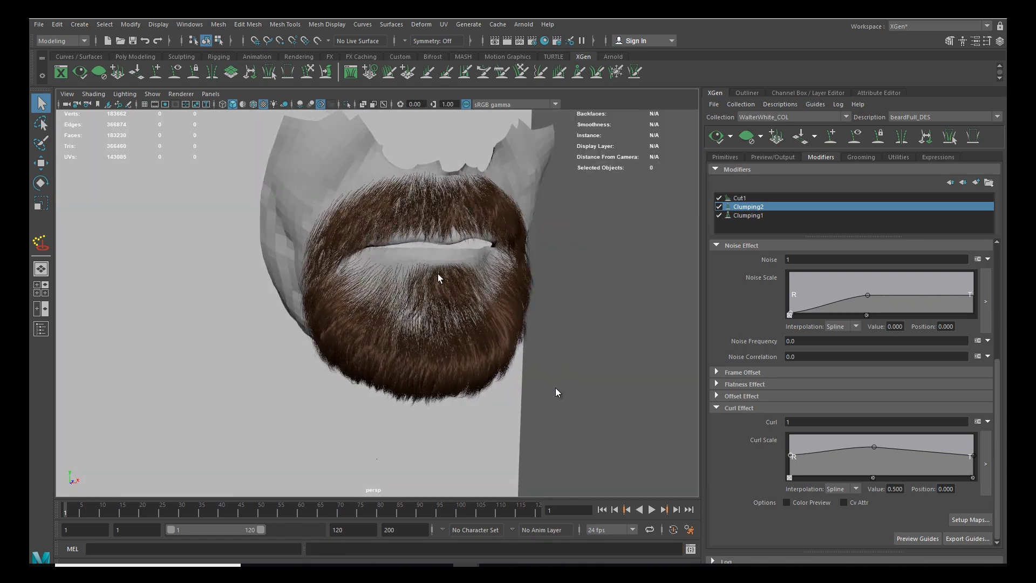
Step: Show the head layer, hide the scalps layer, and examine the beard on the textured face
{"action": "left_click", "coordinate": [805, 93]}
{"action": "left_click", "coordinate": [720, 477]}
{"action": "left_click", "coordinate": [720, 488]}
{"action": "right_click_drag", "start_coordinate": [539, 345], "coordinate": [470, 336], "text": "alt"}
{"action": "left_click_drag", "start_coordinate": [470, 335], "coordinate": [403, 345], "text": "alt"}
{"action": "right_click_drag", "start_coordinate": [403, 345], "coordinate": [483, 412], "text": "alt"}
{"action": "mouse_move", "coordinate": [420, 372]}
{"action": "left_mouse_down", "text": "alt"}
{"action": "mouse_move", "coordinate": [446, 383]}
{"action": "mouse_move", "coordinate": [439, 362]}
{"action": "left_mouse_up", "text": "alt"}
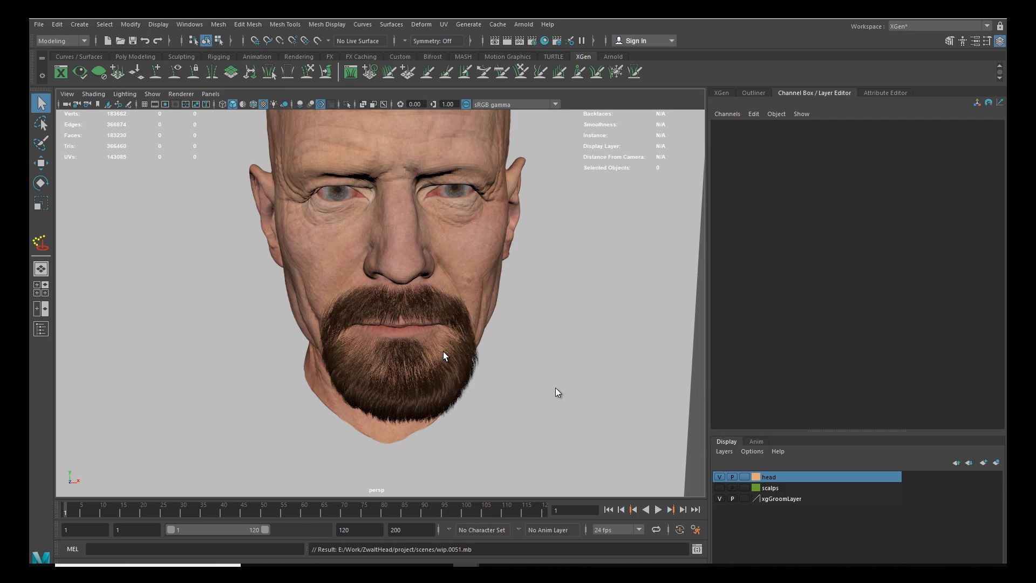
{"action": "middle_click_drag", "start_coordinate": [443, 353], "coordinate": [448, 258], "text": "alt"}
{"action": "right_click_drag", "start_coordinate": [448, 257], "coordinate": [500, 347], "text": "alt"}
{"action": "left_click_drag", "start_coordinate": [500, 347], "coordinate": [445, 373], "text": "alt"}
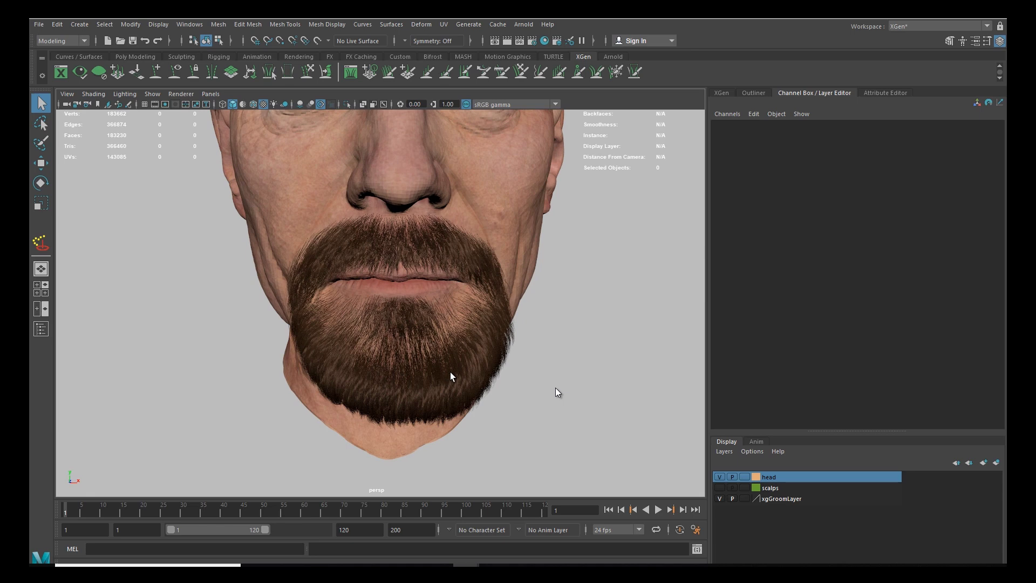
Step: Show the guides, then reposition and sculpt the guide below the character's left mouth corner to follow the neighbouring guides
{"action": "left_click", "coordinate": [721, 93]}
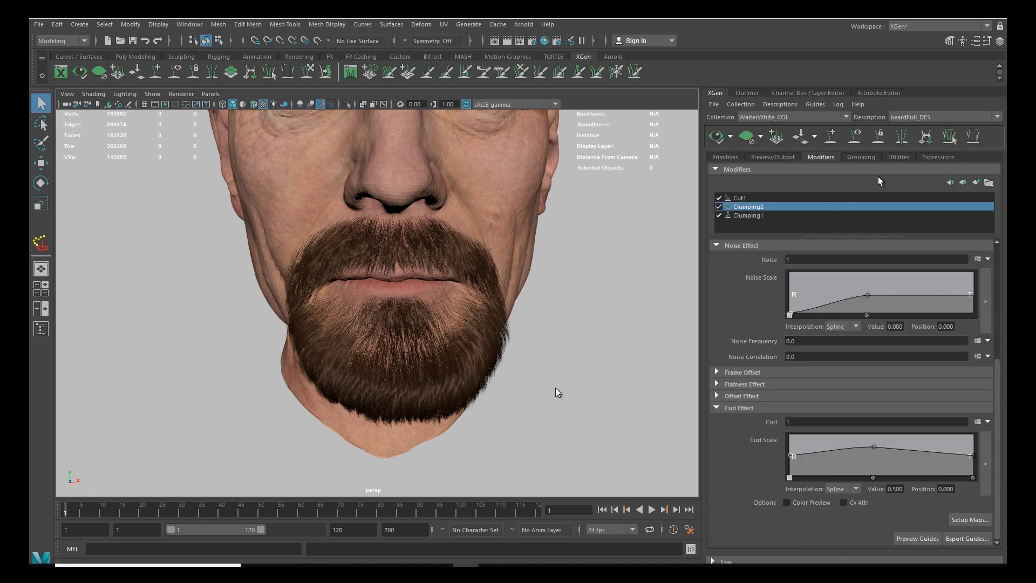
{"action": "left_click", "coordinate": [855, 138]}
{"action": "scroll", "coordinate": [497, 388], "scroll_direction": "up", "scroll_amount": 5}
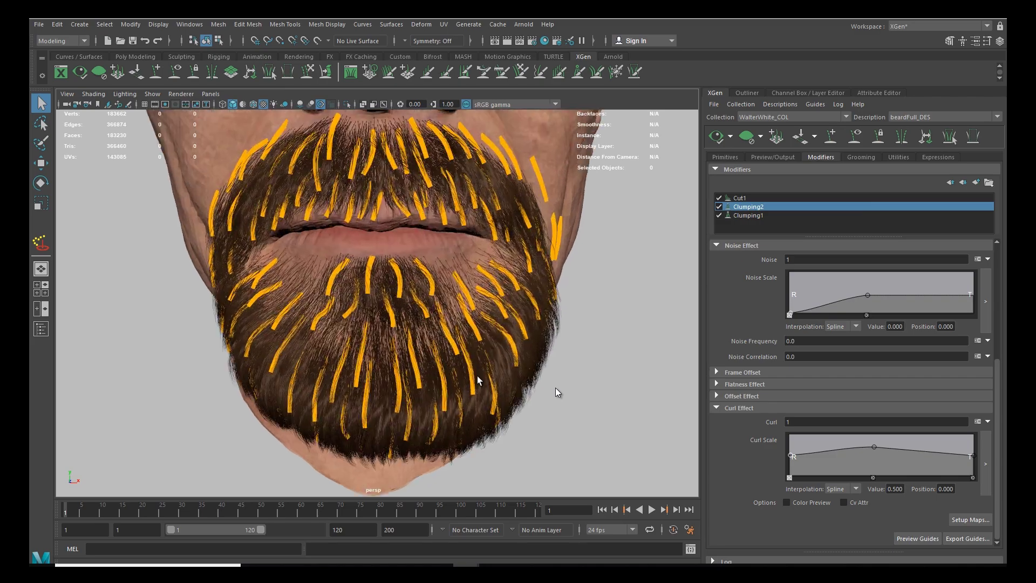
{"action": "left_click", "coordinate": [326, 71]}
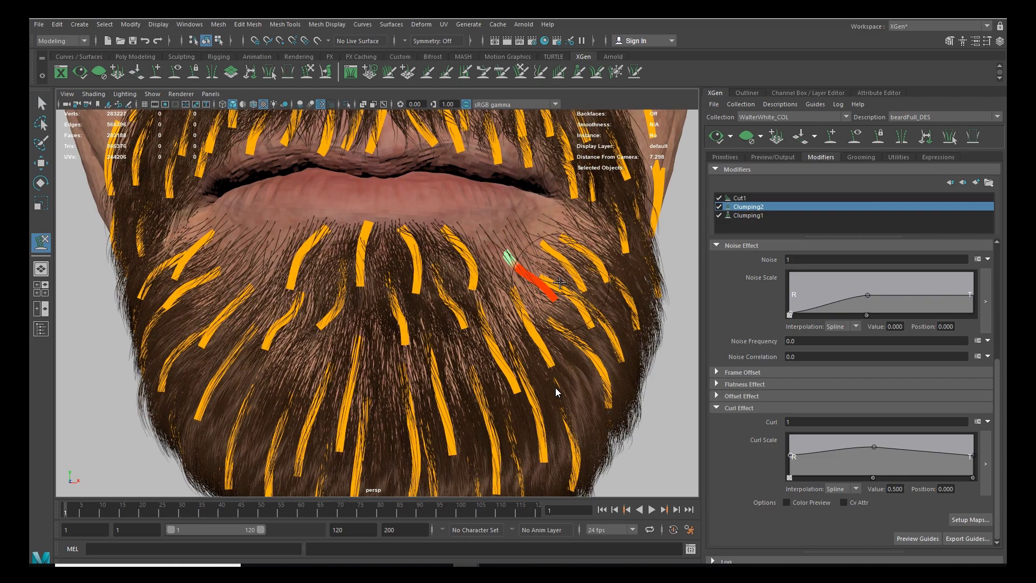
{"action": "right_click_drag", "start_coordinate": [564, 292], "coordinate": [516, 289], "text": "alt"}
{"action": "left_click_drag", "start_coordinate": [516, 288], "coordinate": [468, 283], "text": "alt"}
{"action": "key", "text": "w"}
{"action": "key", "text": "y"}
{"action": "key", "text": "w"}
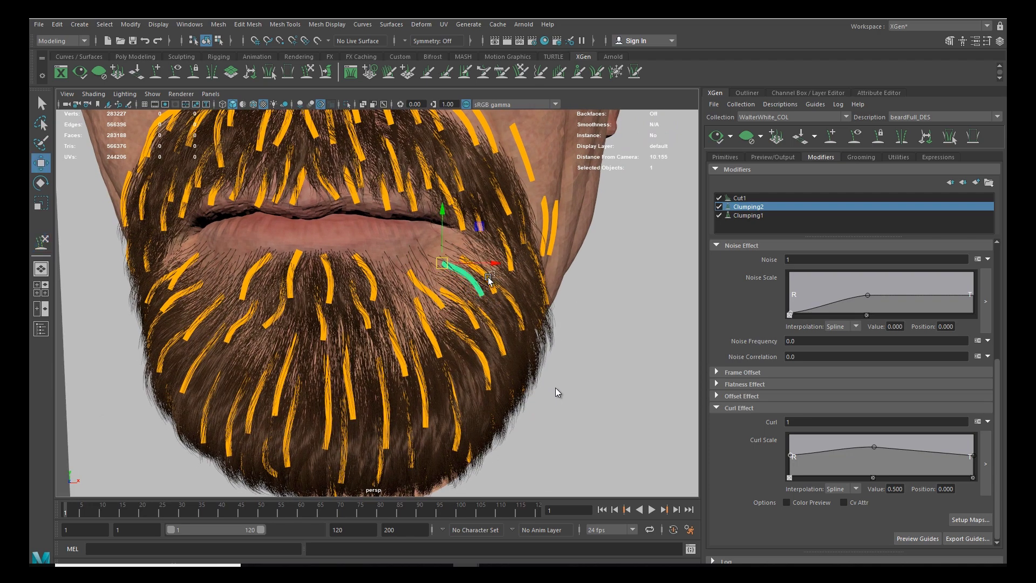
{"action": "key", "text": "y"}
{"action": "mouse_move", "coordinate": [493, 306]}
{"action": "left_mouse_down", "text": "alt"}
{"action": "mouse_move", "coordinate": [474, 294]}
{"action": "mouse_move", "coordinate": [387, 310]}
{"action": "left_mouse_up", "text": "alt"}
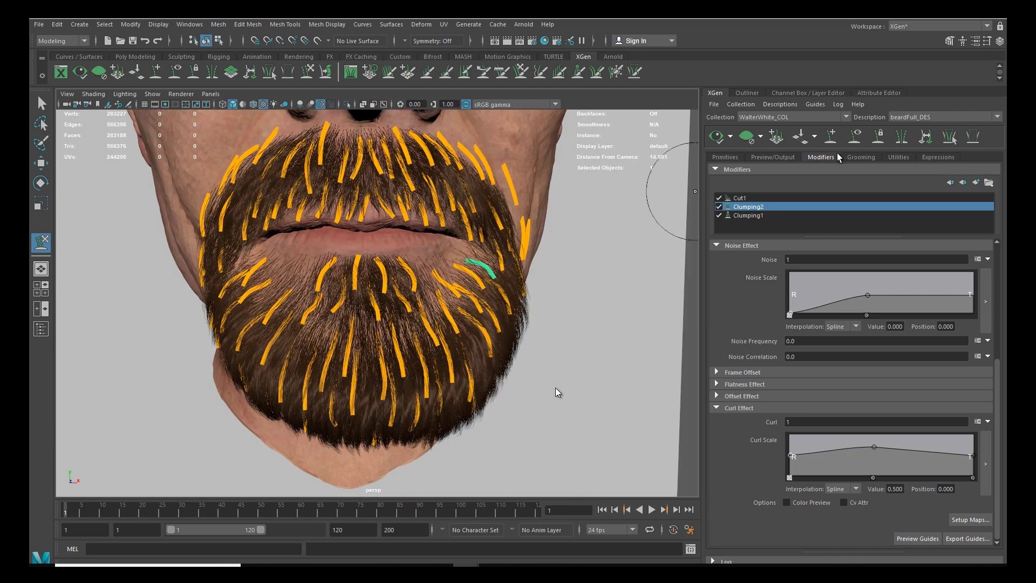
Step: Hide the guides and save Clumping1's clumping maps again with its points at density 1.0
{"action": "left_click", "coordinate": [854, 137]}
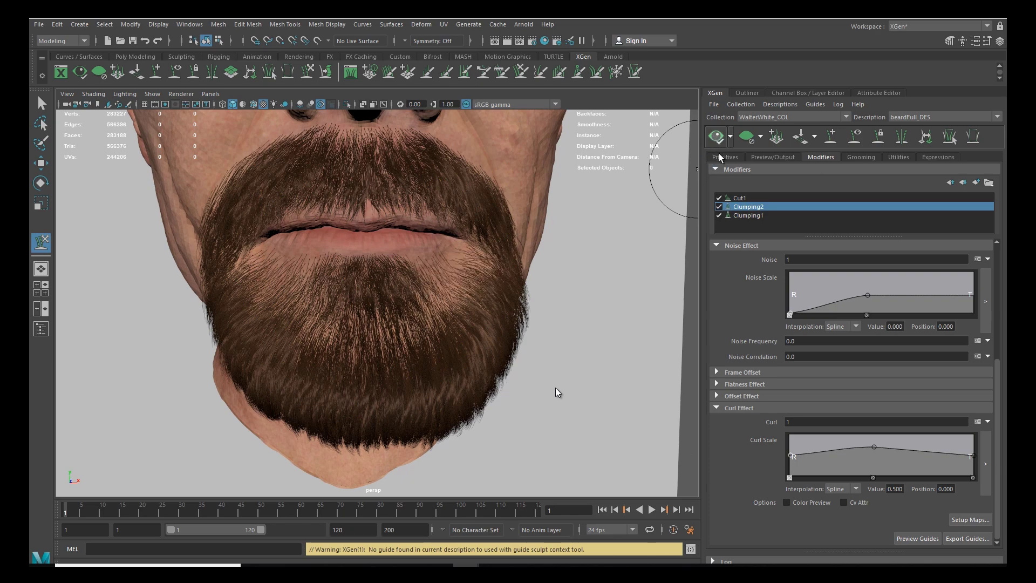
{"action": "scroll", "coordinate": [467, 363], "scroll_direction": "down", "scroll_amount": 2}
{"action": "left_click_drag", "start_coordinate": [467, 371], "coordinate": [452, 385], "text": "alt"}
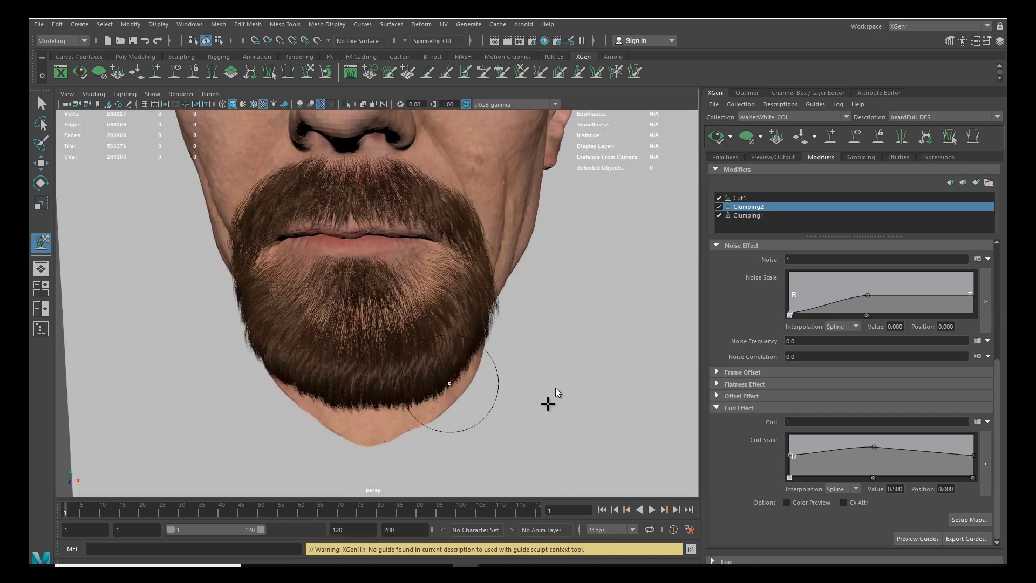
{"action": "left_click", "coordinate": [765, 214]}
{"action": "left_click", "coordinate": [970, 519]}
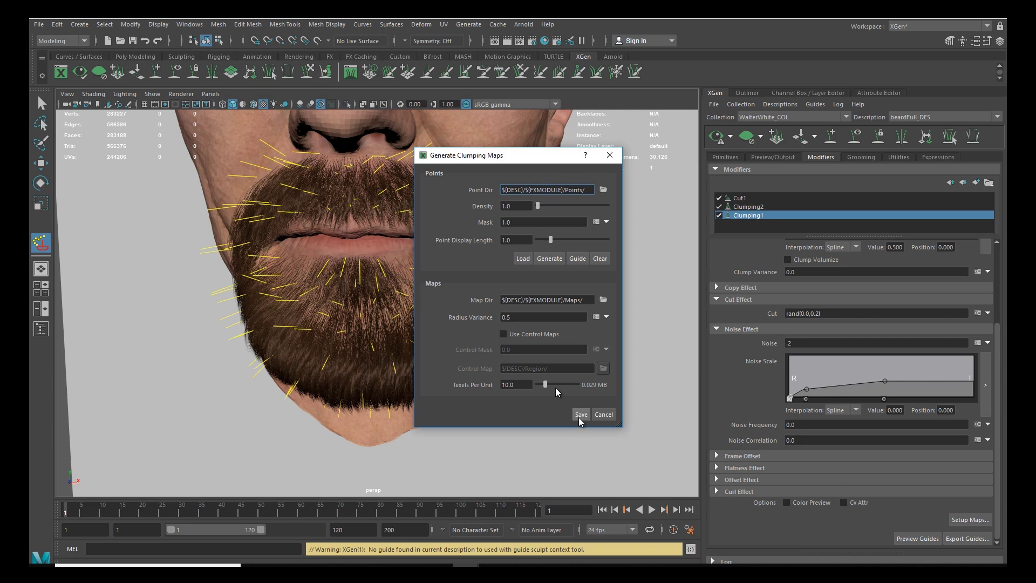
{"action": "left_click", "coordinate": [580, 414]}
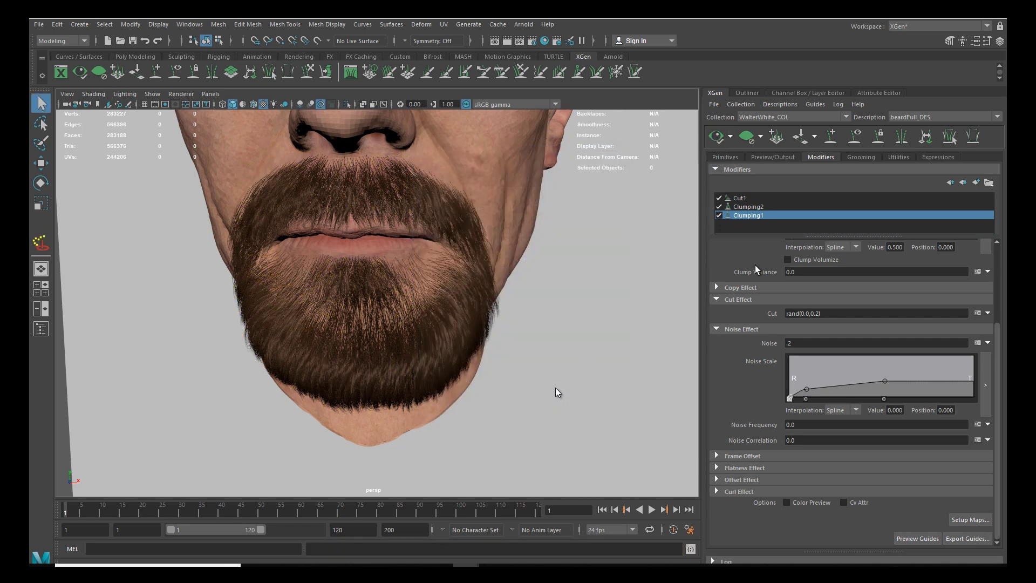
Step: Save Clumping2's maps again at density 50.0 with control maps from Clumping1, and check the beard up close
{"action": "left_click", "coordinate": [791, 207]}
{"action": "left_click", "coordinate": [970, 520]}
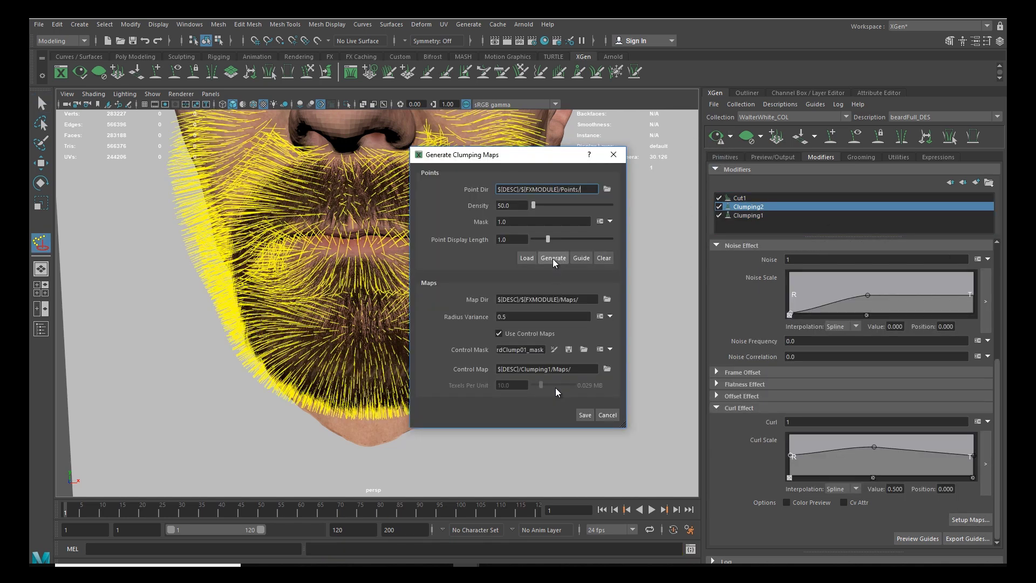
{"action": "left_click", "coordinate": [585, 415]}
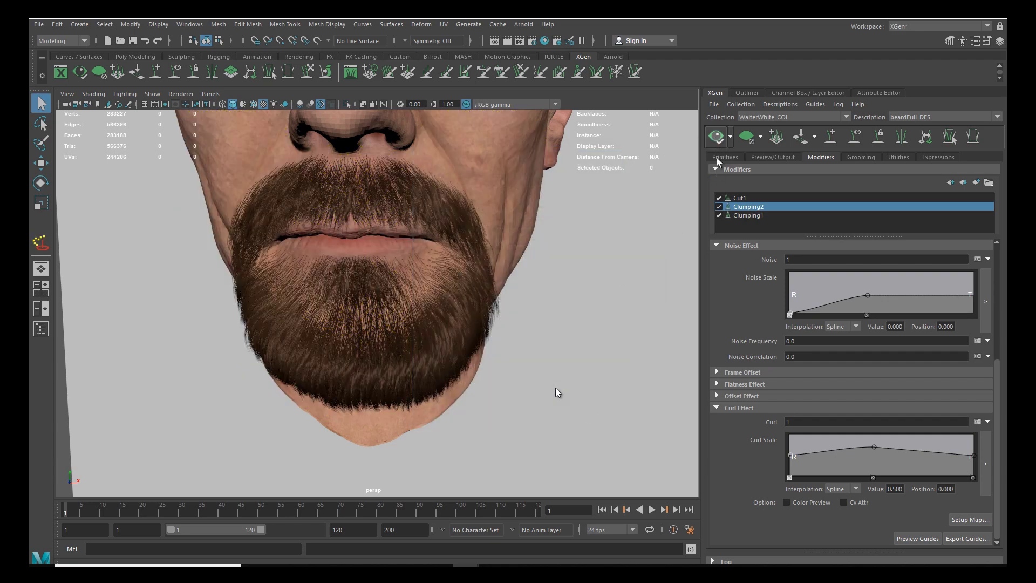
{"action": "left_click_drag", "start_coordinate": [464, 331], "coordinate": [387, 340], "text": "alt"}
{"action": "scroll", "coordinate": [438, 357], "scroll_direction": "up", "scroll_amount": 5}
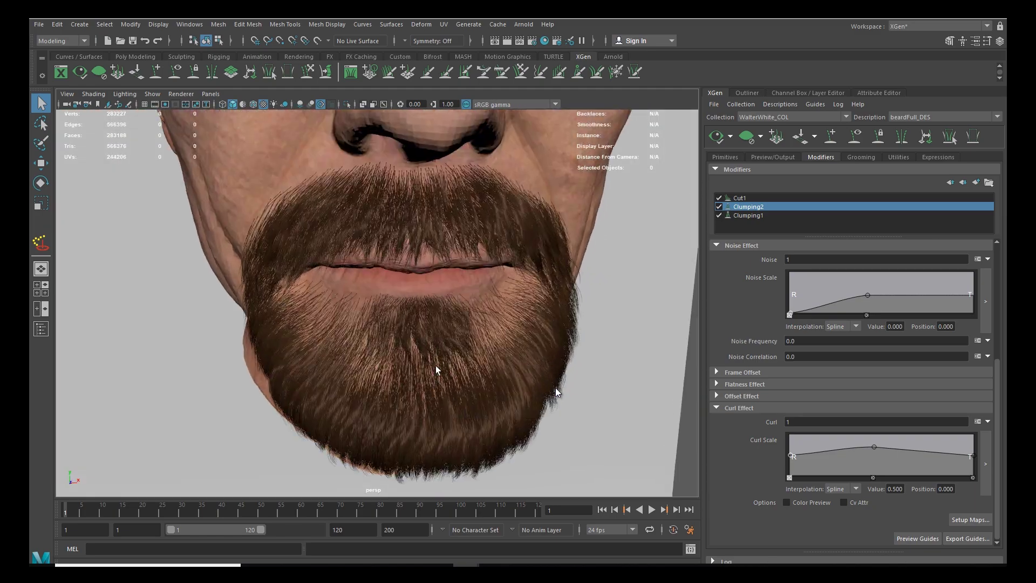
Step: Examine the beard's clumping from several angles and review the settings of the Clumping1 modifier
{"action": "scroll", "coordinate": [439, 357], "scroll_direction": "down", "scroll_amount": 2}
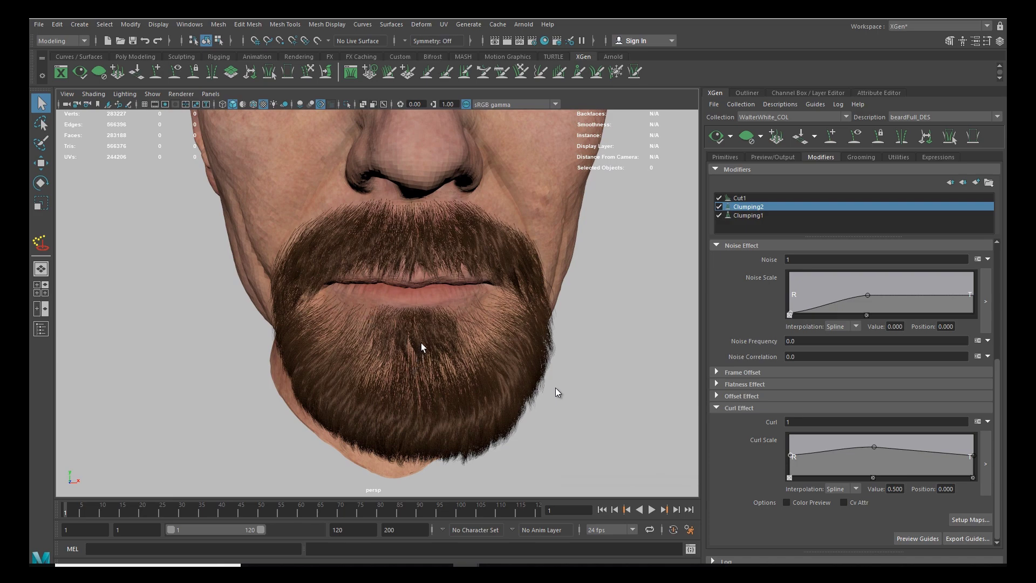
{"action": "mouse_move", "coordinate": [445, 347]}
{"action": "left_mouse_down", "text": "alt"}
{"action": "mouse_move", "coordinate": [529, 329]}
{"action": "mouse_move", "coordinate": [339, 337]}
{"action": "mouse_move", "coordinate": [389, 319]}
{"action": "mouse_move", "coordinate": [467, 324]}
{"action": "mouse_move", "coordinate": [431, 330]}
{"action": "mouse_move", "coordinate": [448, 331]}
{"action": "left_mouse_up", "text": "alt"}
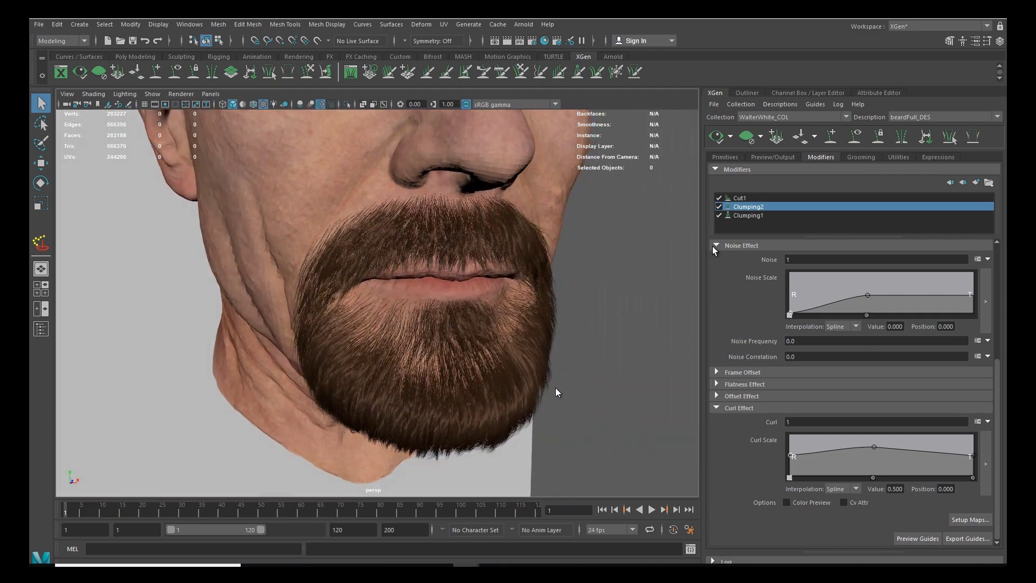
{"action": "left_click", "coordinate": [748, 214]}
{"action": "scroll", "coordinate": [898, 357], "scroll_direction": "up", "scroll_amount": 3}
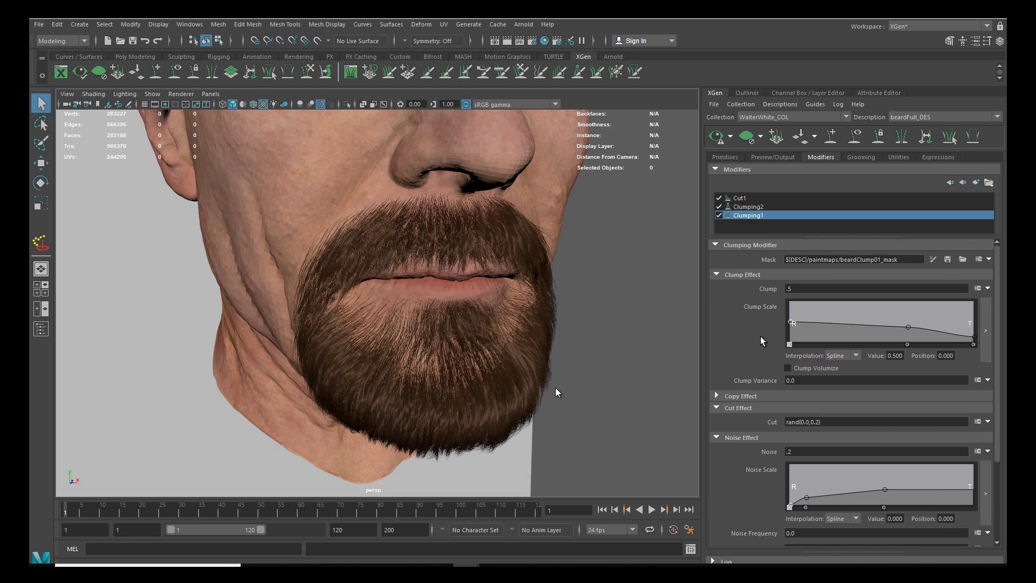
{"action": "middle_click_drag", "start_coordinate": [538, 353], "coordinate": [501, 385], "text": "alt"}
{"action": "right_click_drag", "start_coordinate": [500, 385], "coordinate": [583, 388], "text": "alt"}
{"action": "left_click_drag", "start_coordinate": [583, 388], "coordinate": [509, 370], "text": "alt"}
{"action": "right_click_drag", "start_coordinate": [507, 369], "coordinate": [485, 370], "text": "alt"}
{"action": "left_click_drag", "start_coordinate": [472, 345], "coordinate": [468, 378], "text": "alt"}
{"action": "right_click_drag", "start_coordinate": [469, 378], "coordinate": [497, 393], "text": "alt"}
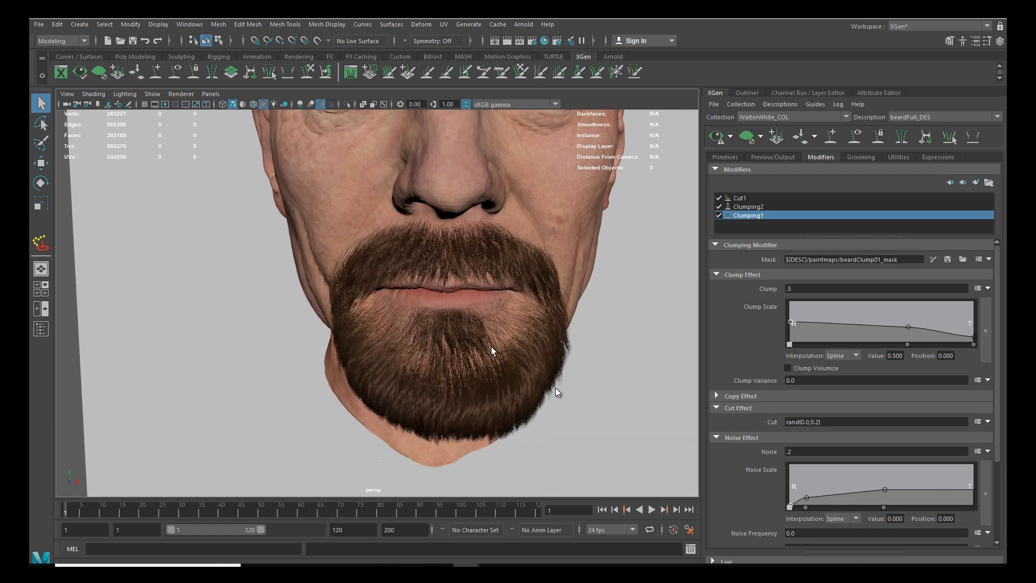
{"action": "right_click_drag", "start_coordinate": [477, 340], "coordinate": [492, 364], "text": "alt"}
{"action": "mouse_move", "coordinate": [492, 364]}
{"action": "left_mouse_down", "text": "alt"}
{"action": "mouse_move", "coordinate": [562, 351]}
{"action": "mouse_move", "coordinate": [499, 356]}
{"action": "left_mouse_up", "text": "alt"}
{"action": "right_click_drag", "start_coordinate": [499, 356], "coordinate": [515, 374], "text": "alt"}
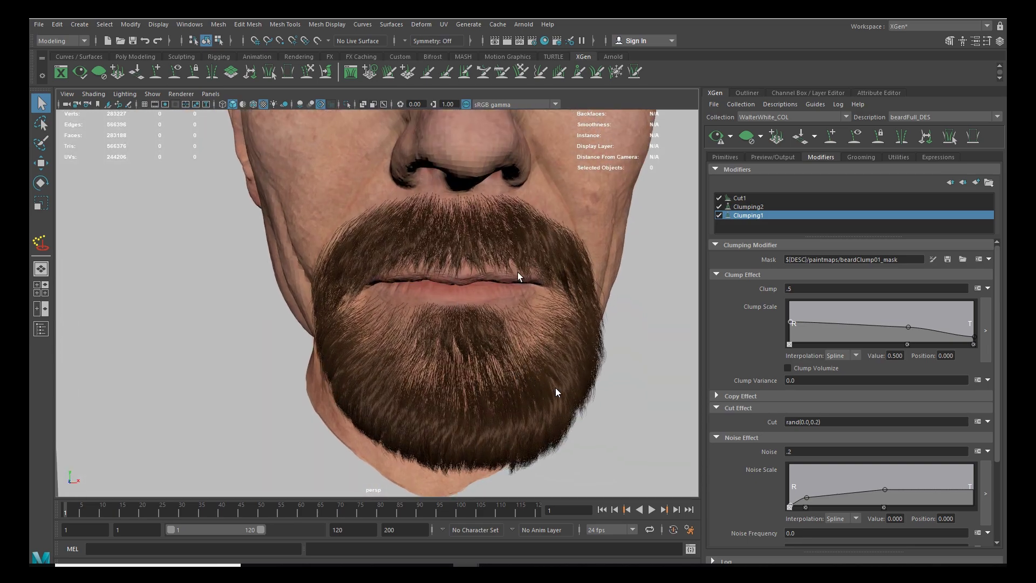
Step: Add a Noise modifier above the Cut1 modifier in the beardFull_DES description's modifier stack
{"action": "left_click", "coordinate": [771, 199]}
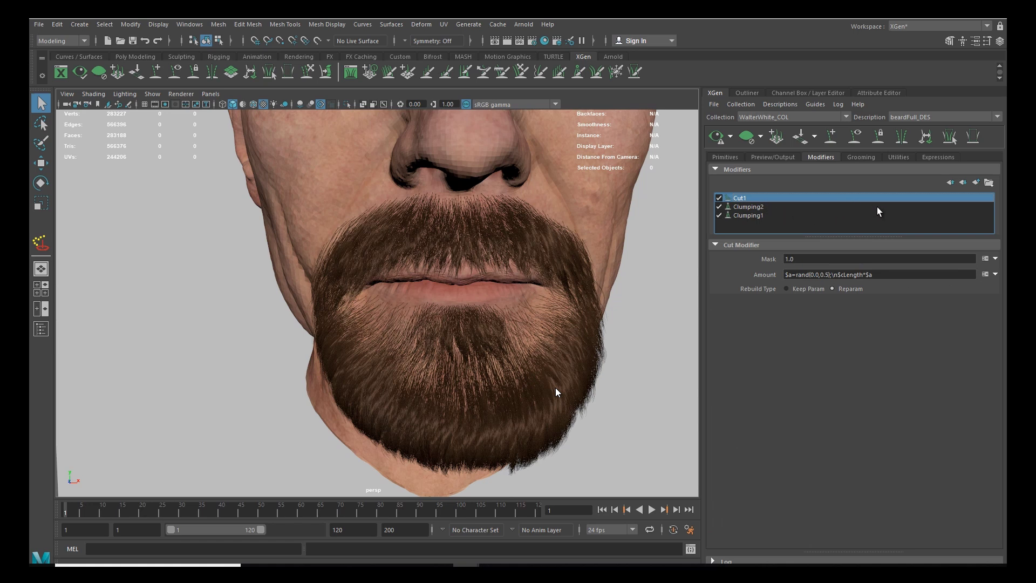
{"action": "left_click", "coordinate": [976, 182]}
{"action": "left_click", "coordinate": [845, 250]}
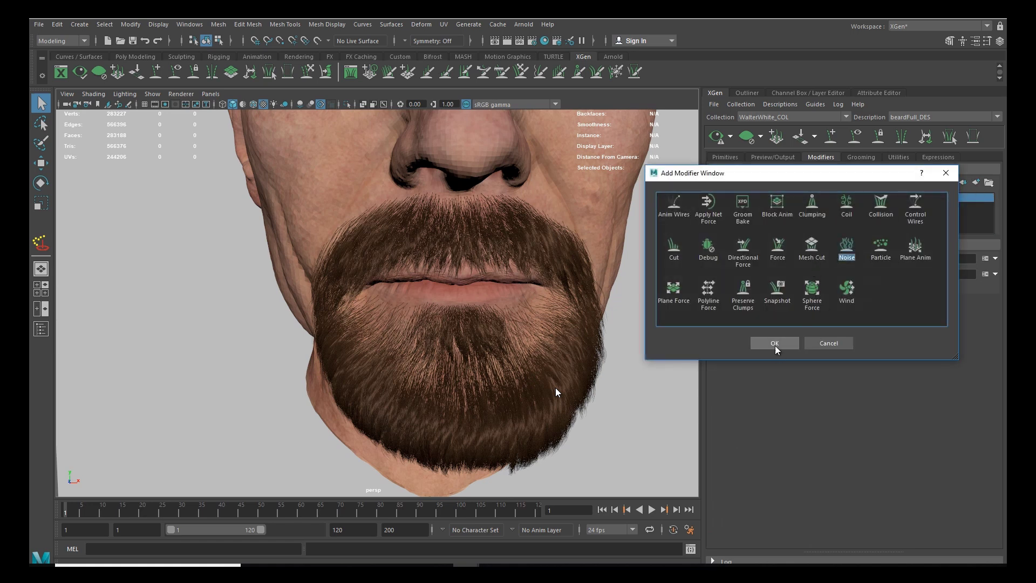
{"action": "left_click", "coordinate": [775, 344]}
{"action": "right_click_drag", "start_coordinate": [659, 319], "coordinate": [503, 331], "text": "alt"}
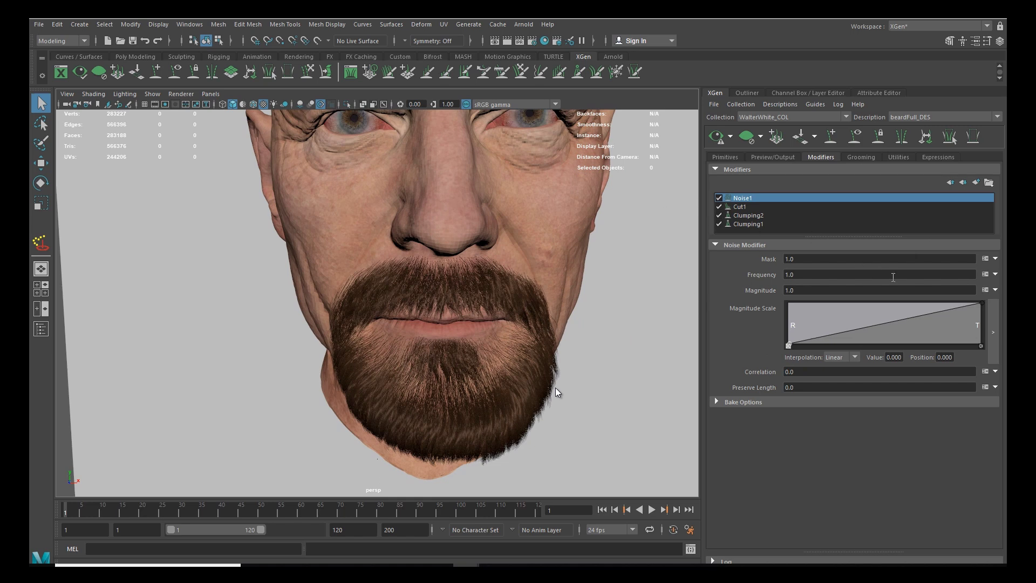
Step: Assign the noise_smoothstep sample expression from the global Color library to the Noise modifier's mask
{"action": "left_click", "coordinate": [985, 259]}
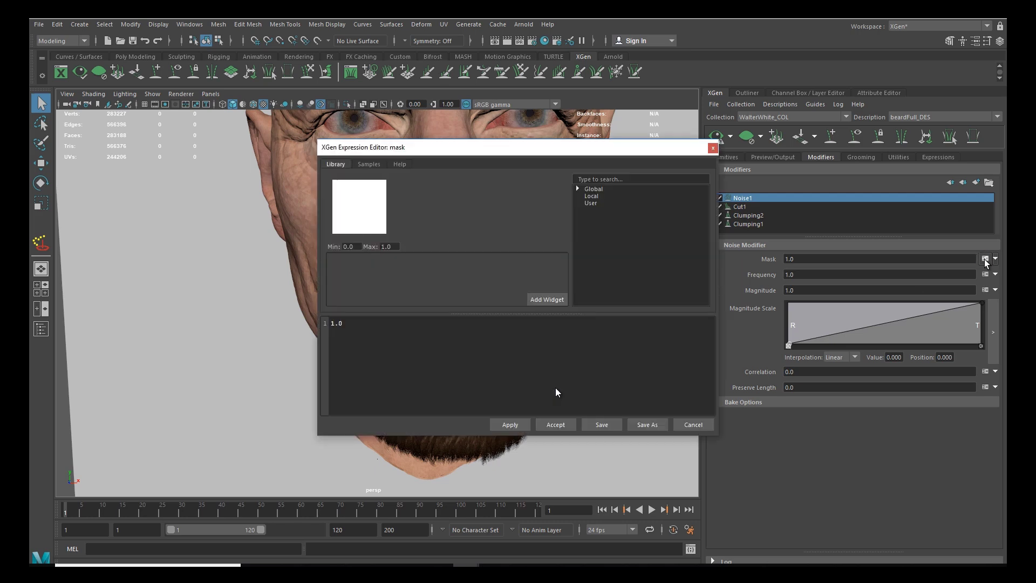
{"action": "left_click", "coordinate": [366, 164]}
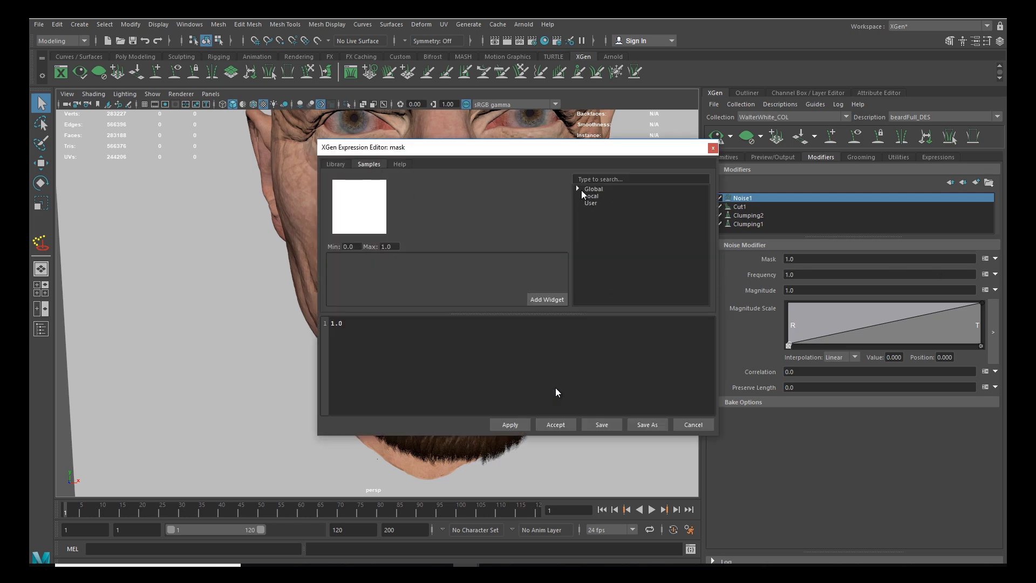
{"action": "left_click", "coordinate": [578, 189]}
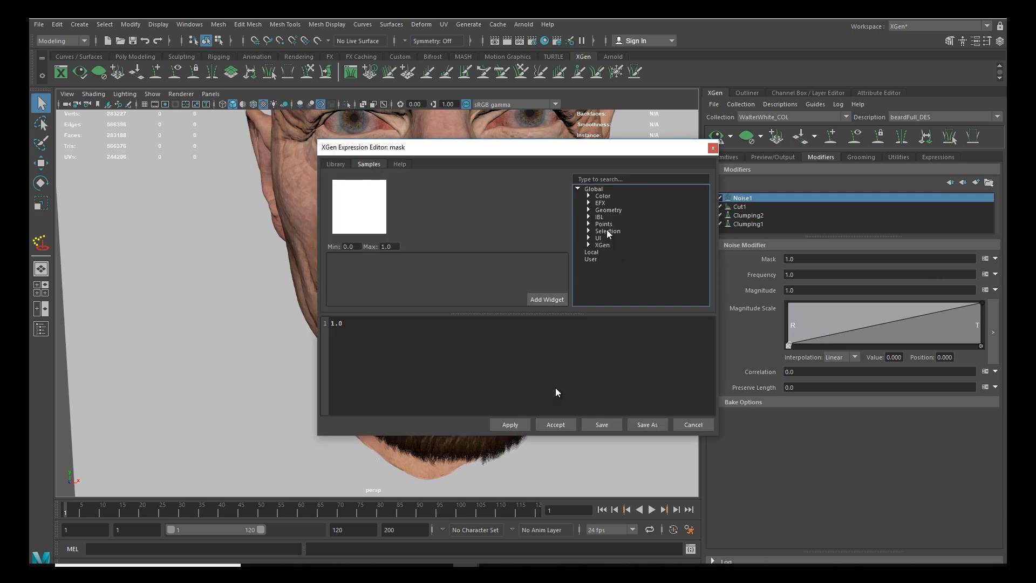
{"action": "left_click", "coordinate": [588, 244]}
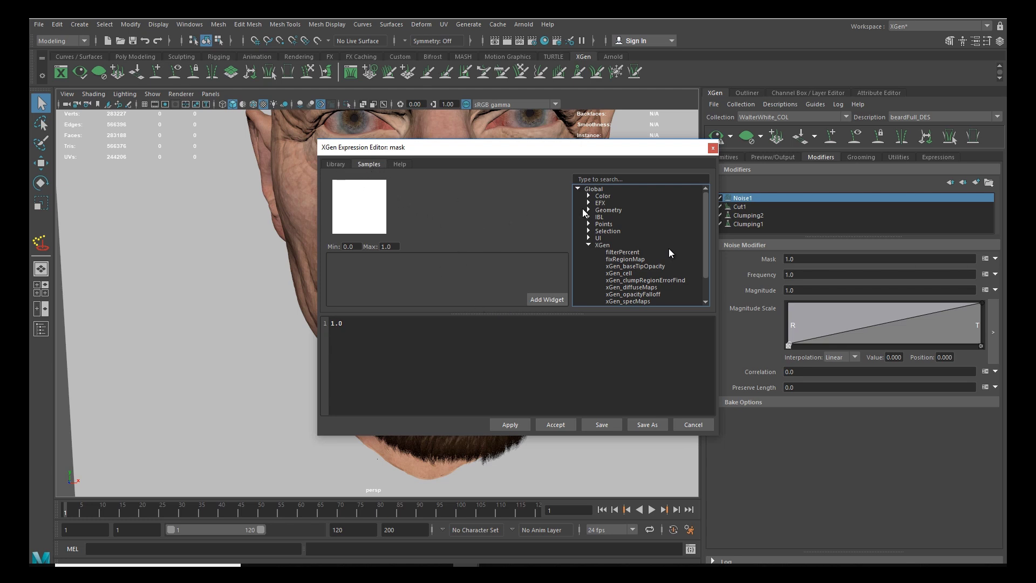
{"action": "mouse_move", "coordinate": [703, 247]}
{"action": "left_mouse_down"}
{"action": "mouse_move", "coordinate": [708, 274]}
{"action": "mouse_move", "coordinate": [698, 220]}
{"action": "mouse_move", "coordinate": [715, 268]}
{"action": "mouse_move", "coordinate": [707, 255]}
{"action": "left_mouse_up"}
{"action": "left_click", "coordinate": [588, 196]}
{"action": "left_click", "coordinate": [599, 252]}
{"action": "left_click", "coordinate": [611, 245]}
{"action": "left_click", "coordinate": [653, 259]}
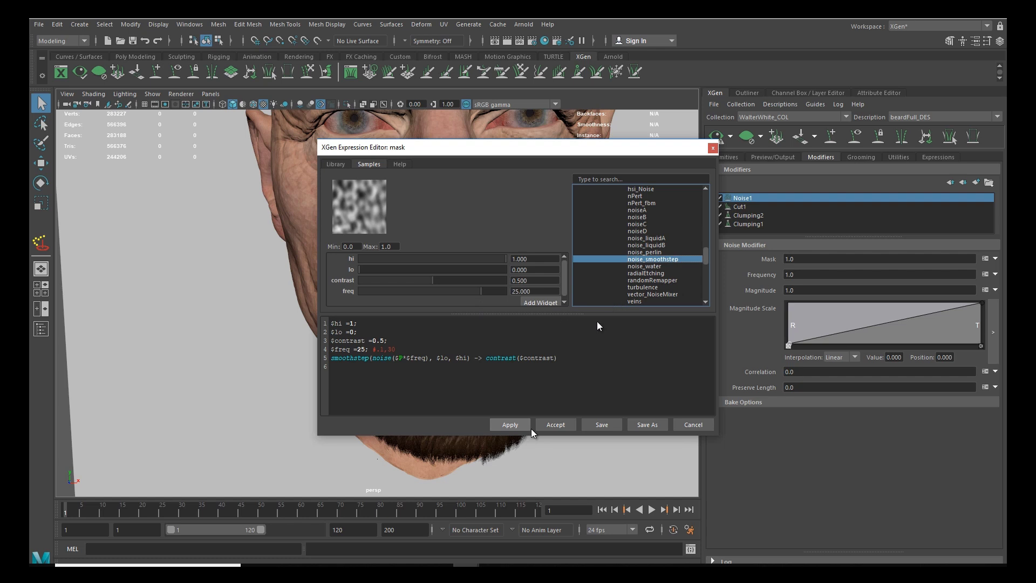
{"action": "left_click", "coordinate": [555, 425]}
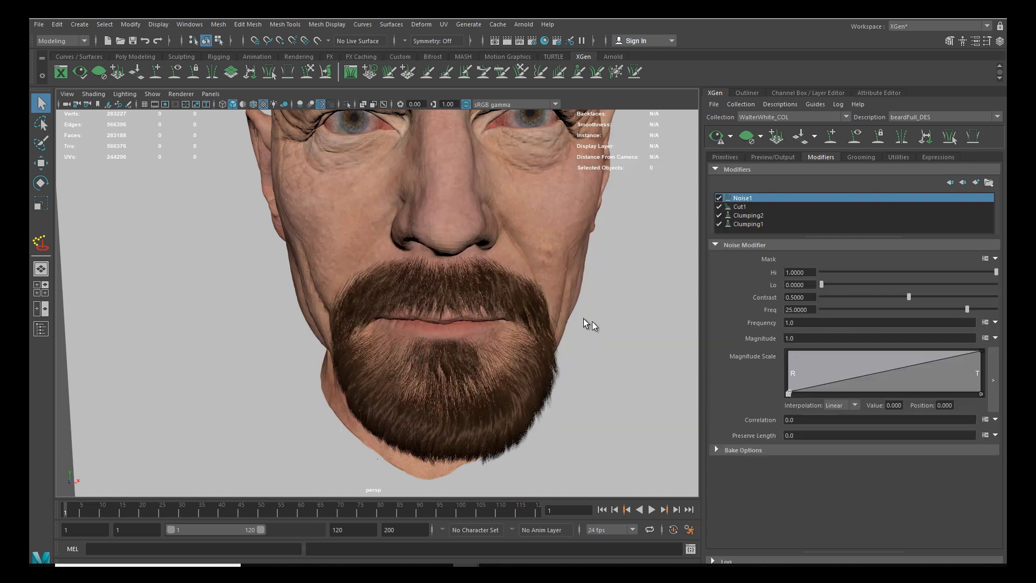
Step: Set the Noise modifier's mask parameters to Hi 0.7 and Lo 0.28
{"action": "mouse_move", "coordinate": [487, 300]}
{"action": "left_mouse_down", "text": "alt"}
{"action": "mouse_move", "coordinate": [516, 291]}
{"action": "mouse_move", "coordinate": [511, 314]}
{"action": "mouse_move", "coordinate": [499, 316]}
{"action": "left_mouse_up", "text": "alt"}
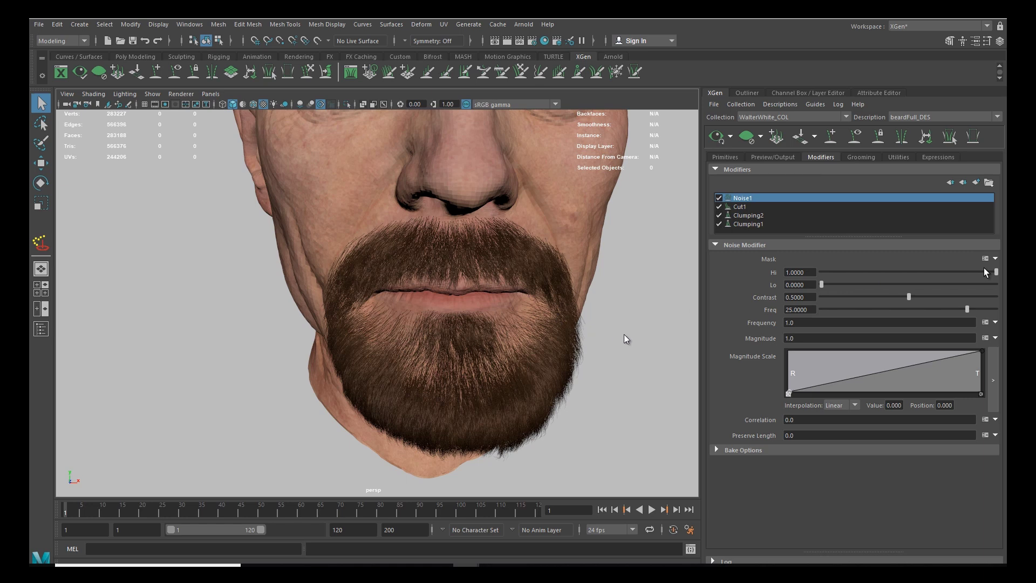
{"action": "left_click_drag", "start_coordinate": [995, 272], "coordinate": [942, 274]}
{"action": "left_click_drag", "start_coordinate": [821, 284], "coordinate": [869, 286]}
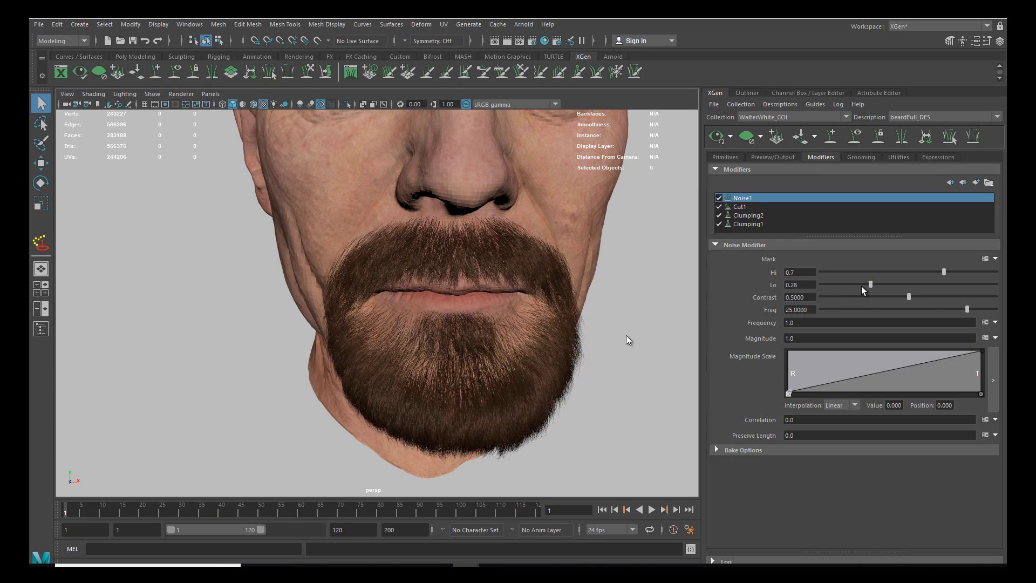
{"action": "scroll", "coordinate": [453, 343], "scroll_direction": "down", "scroll_amount": 5}
{"action": "left_click_drag", "start_coordinate": [450, 341], "coordinate": [428, 351], "text": "alt"}
{"action": "right_click_drag", "start_coordinate": [428, 351], "coordinate": [511, 372], "text": "alt"}
{"action": "left_click_drag", "start_coordinate": [511, 373], "coordinate": [507, 345], "text": "alt"}
{"action": "middle_click_drag", "start_coordinate": [506, 345], "coordinate": [504, 303], "text": "alt"}
{"action": "left_click_drag", "start_coordinate": [504, 303], "coordinate": [490, 377], "text": "alt"}
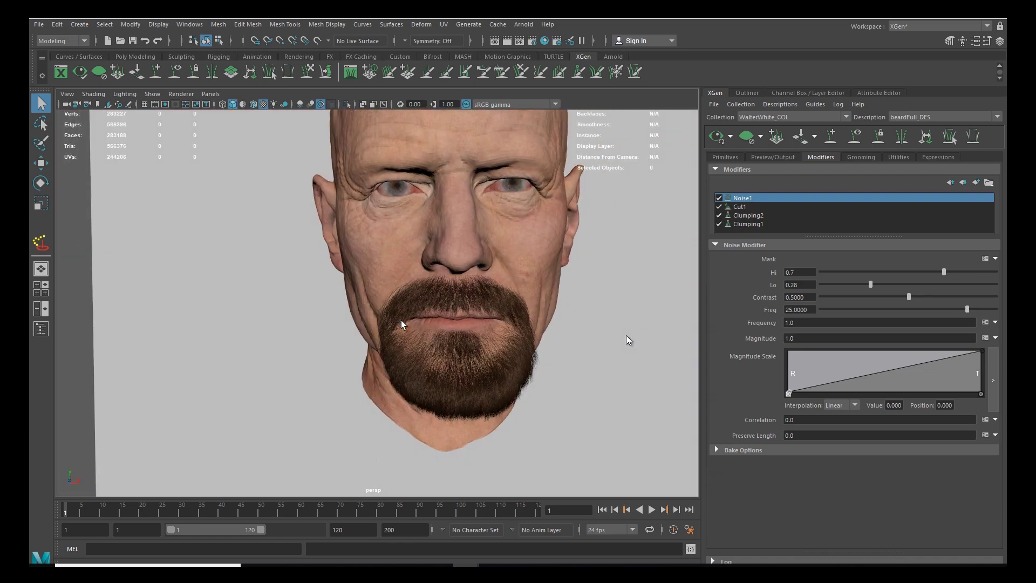
Step: Adjust the noise mask's Freq, trying 18.3 and settling on 28.145
{"action": "left_click_drag", "start_coordinate": [966, 310], "coordinate": [927, 314]}
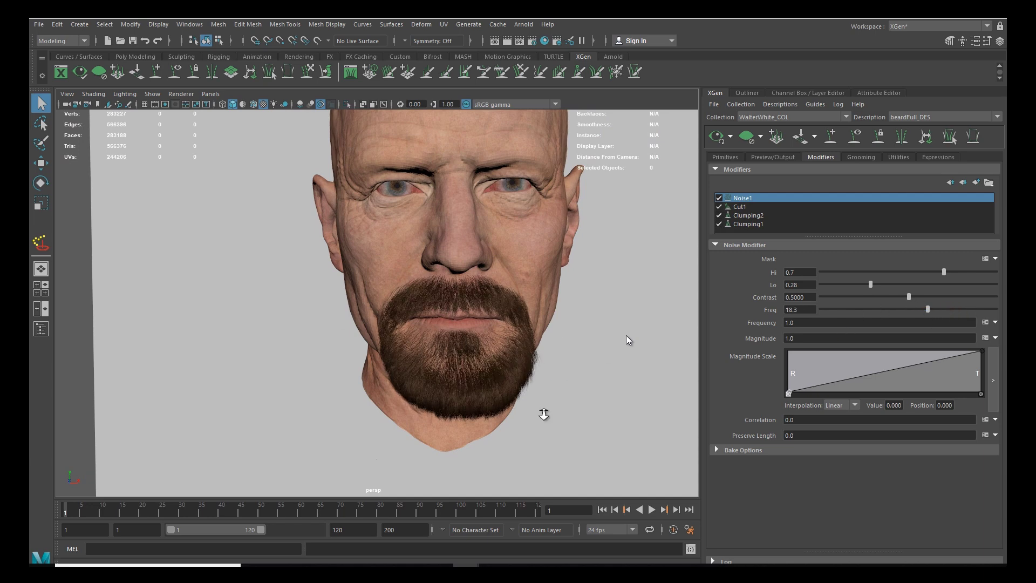
{"action": "scroll", "coordinate": [485, 351], "scroll_direction": "up", "scroll_amount": 5}
{"action": "left_click_drag", "start_coordinate": [485, 351], "coordinate": [532, 348], "text": "alt"}
{"action": "left_click_drag", "start_coordinate": [929, 309], "coordinate": [985, 311]}
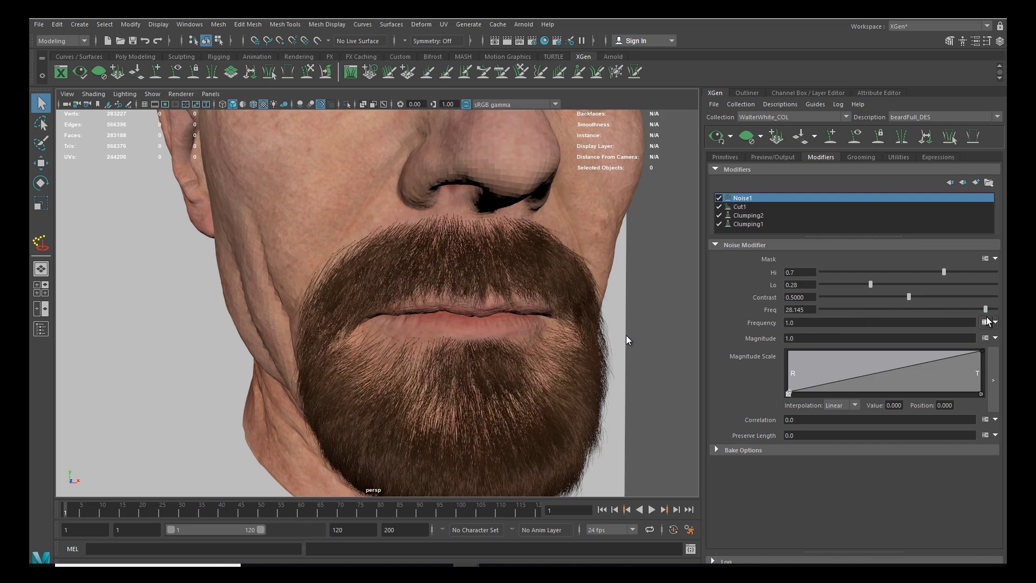
Step: Examine the noise effect on the beard close up and from a distance, at several angles
{"action": "middle_click_drag", "start_coordinate": [585, 331], "coordinate": [527, 337], "text": "alt"}
{"action": "right_click_drag", "start_coordinate": [528, 338], "coordinate": [599, 370], "text": "alt"}
{"action": "left_click_drag", "start_coordinate": [598, 370], "coordinate": [620, 394], "text": "alt"}
{"action": "right_click_drag", "start_coordinate": [620, 393], "coordinate": [459, 397], "text": "alt"}
{"action": "left_click_drag", "start_coordinate": [458, 396], "coordinate": [524, 346], "text": "alt"}
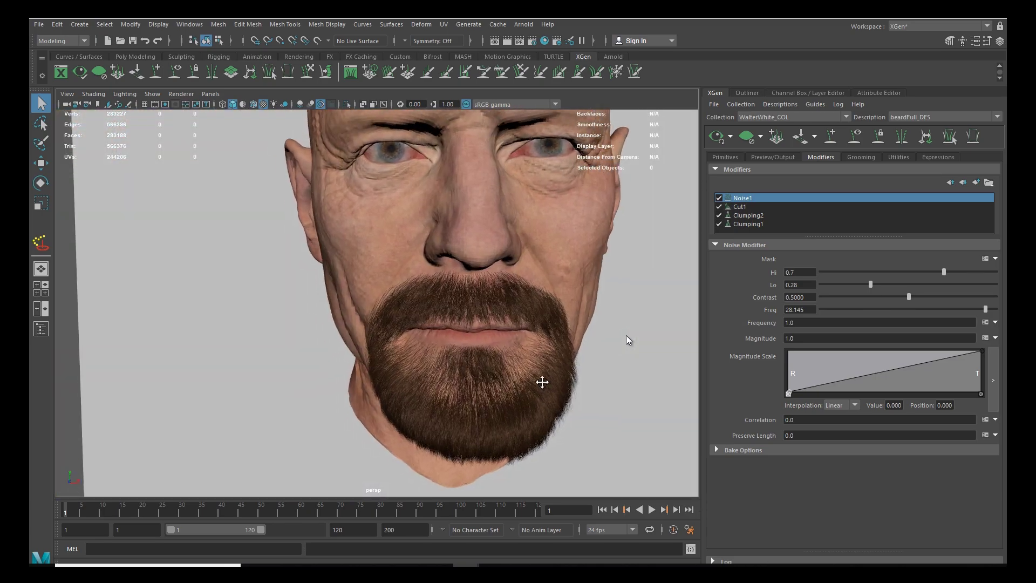
{"action": "right_click_drag", "start_coordinate": [525, 346], "coordinate": [551, 368], "text": "alt"}
{"action": "left_click_drag", "start_coordinate": [552, 369], "coordinate": [536, 371], "text": "alt"}
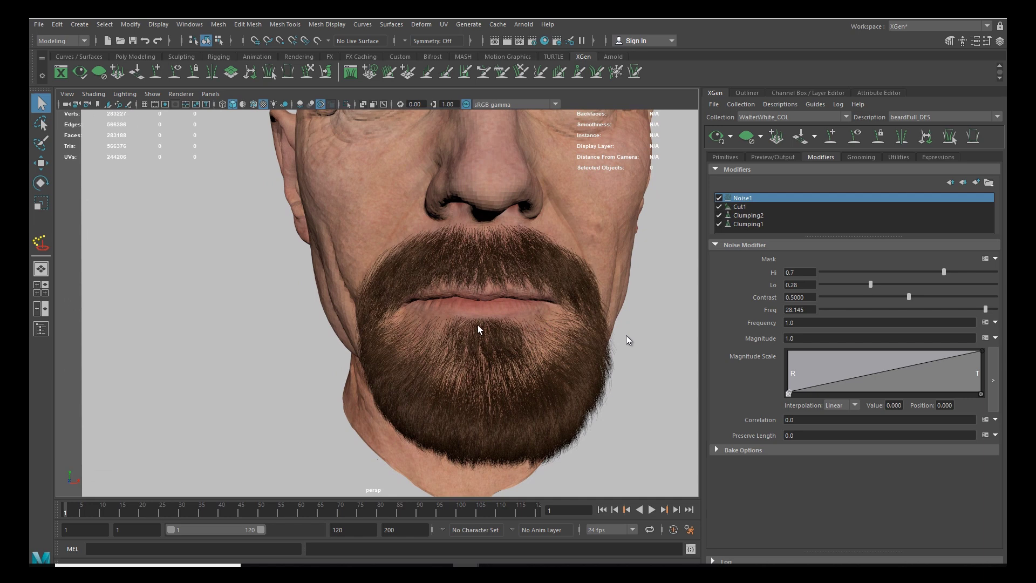
{"action": "right_click_drag", "start_coordinate": [626, 340], "coordinate": [302, 399], "text": "alt"}
{"action": "left_click_drag", "start_coordinate": [302, 399], "coordinate": [412, 388], "text": "alt"}
{"action": "left_click_drag", "start_coordinate": [434, 384], "coordinate": [354, 306], "text": "alt"}
{"action": "key", "text": "alt+b"}
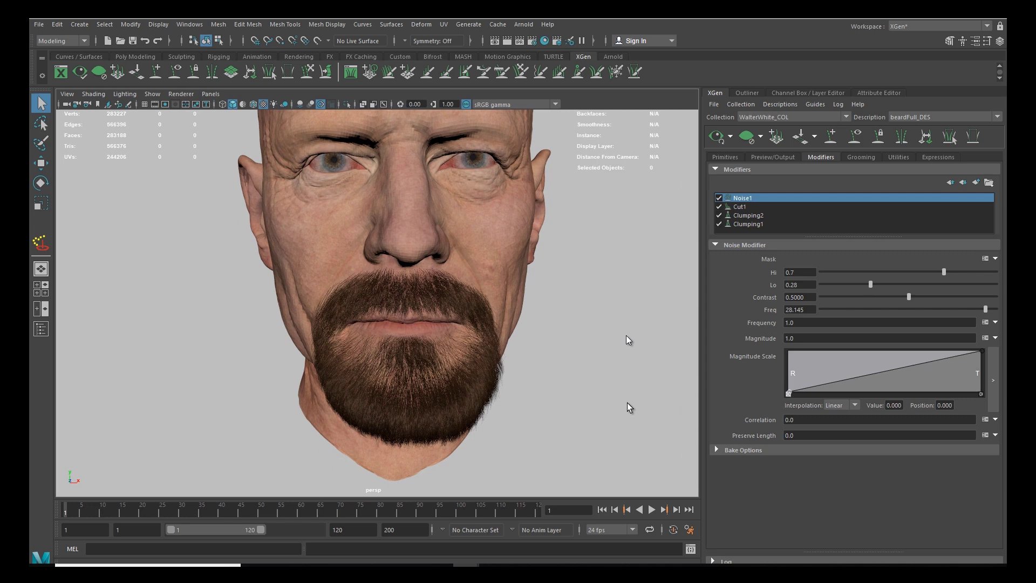
Step: Set the beard description's stray percentage to 10
{"action": "left_click", "coordinate": [780, 104]}
{"action": "left_click", "coordinate": [788, 187]}
{"action": "left_click", "coordinate": [504, 287]}
{"action": "type", "text": "10"}
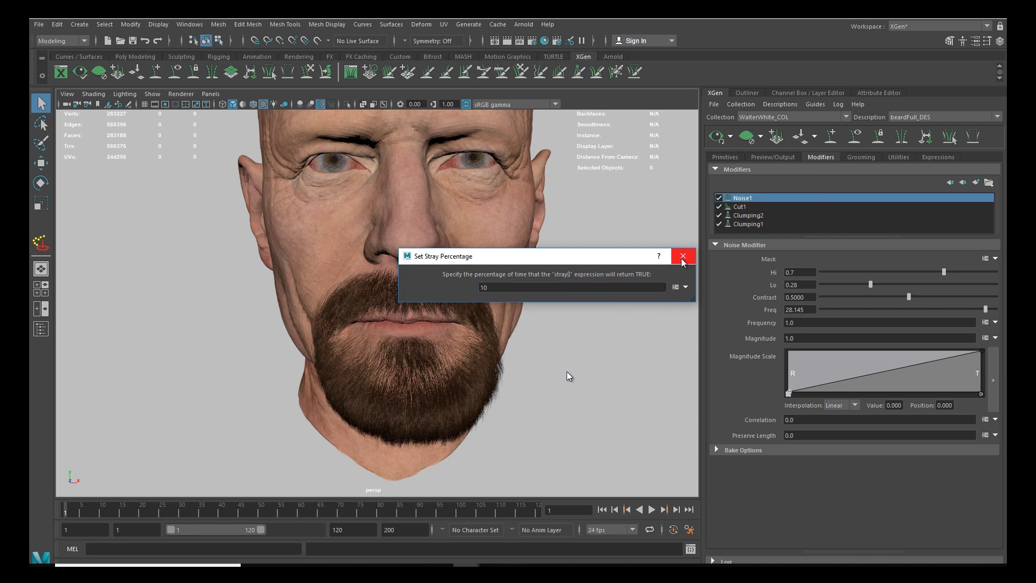
{"action": "left_click", "coordinate": [682, 256]}
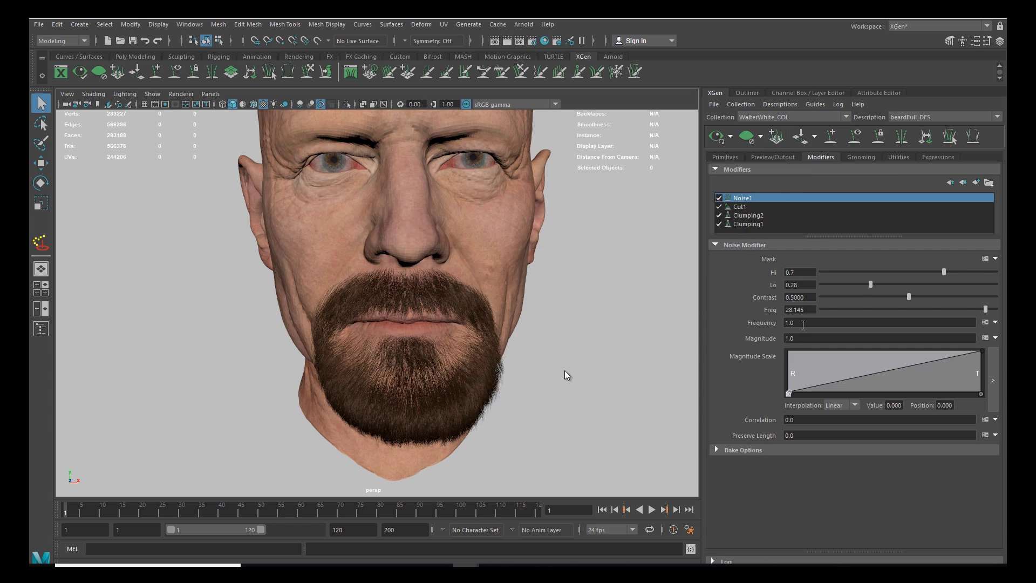
Step: Replace the Noise modifier's Frequency with the expression stray() ? rand(0,0):rand(0,0)
{"action": "left_click", "coordinate": [791, 323]}
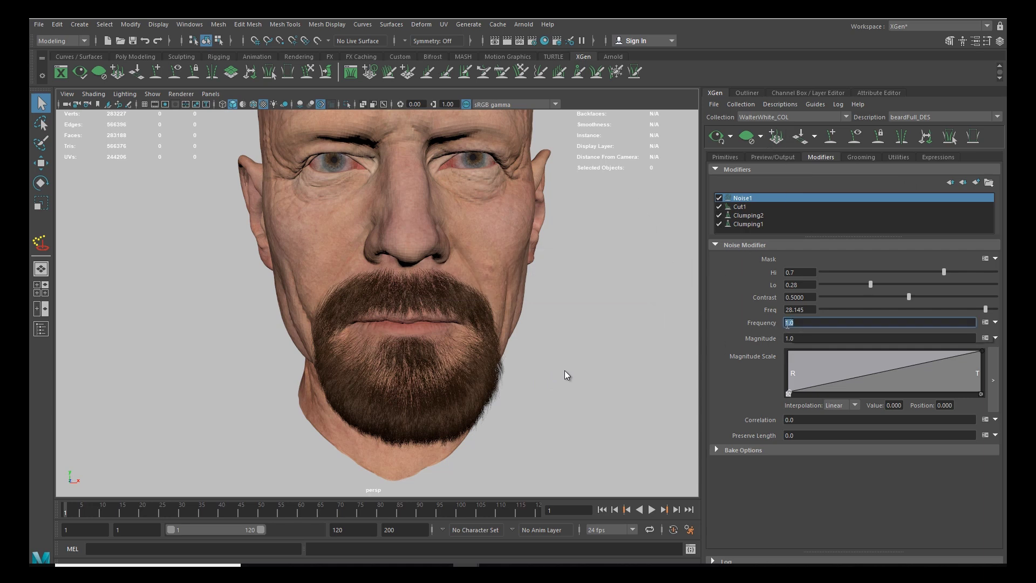
{"action": "type", "text": "stra"}
{"action": "type", "text": "y() ? rand"}
{"action": "type", "text": "(0,0):rand"}
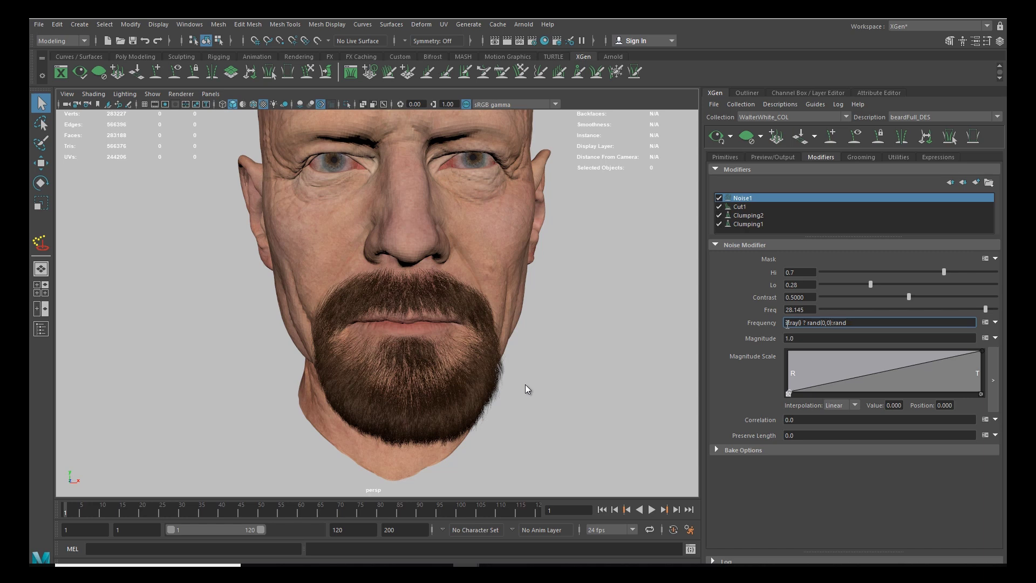
{"action": "type", "text": "(0,0"}
{"action": "key", "text": "Return"}
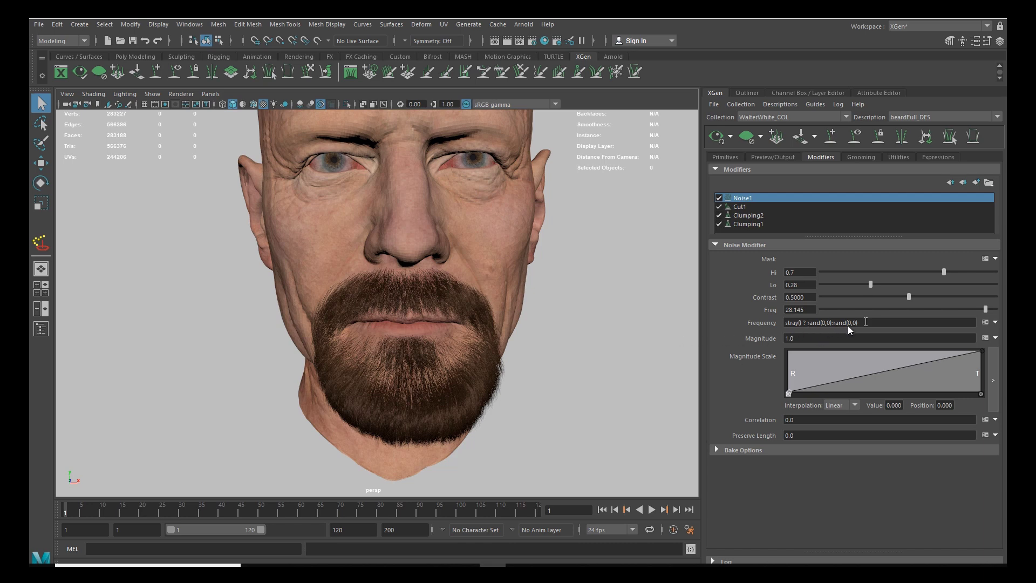
Step: Copy the Frequency expression into the Noise modifier's Magnitude, completing it as stray() ? rand(0,0):rand(0,0)
{"action": "left_click_drag", "start_coordinate": [866, 322], "coordinate": [767, 325]}
{"action": "key", "text": "ctrl+c"}
{"action": "left_click", "coordinate": [796, 338]}
{"action": "key", "text": "ctrl+a"}
{"action": "key", "text": "ctrl+v"}
{"action": "key", "text": "Return"}
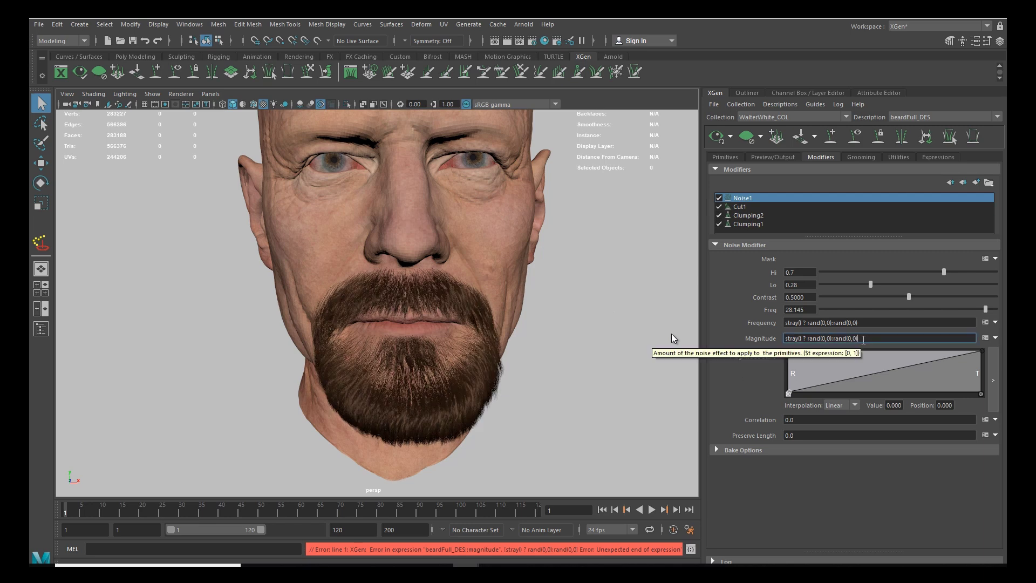
{"action": "type", "text": ")"}
{"action": "left_click_drag", "start_coordinate": [481, 261], "coordinate": [546, 317], "text": "alt"}
{"action": "left_click", "coordinate": [730, 136]}
{"action": "left_click", "coordinate": [544, 299]}
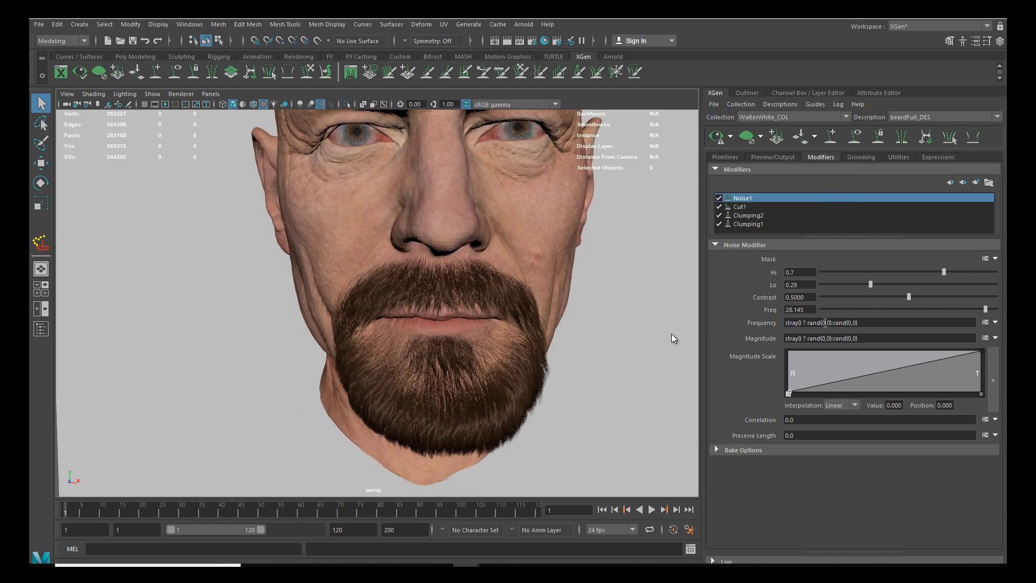
Step: Change the Noise modifier's Frequency expression to stray() ? rand(5,2):rand(0,1)
{"action": "left_click", "coordinate": [827, 323]}
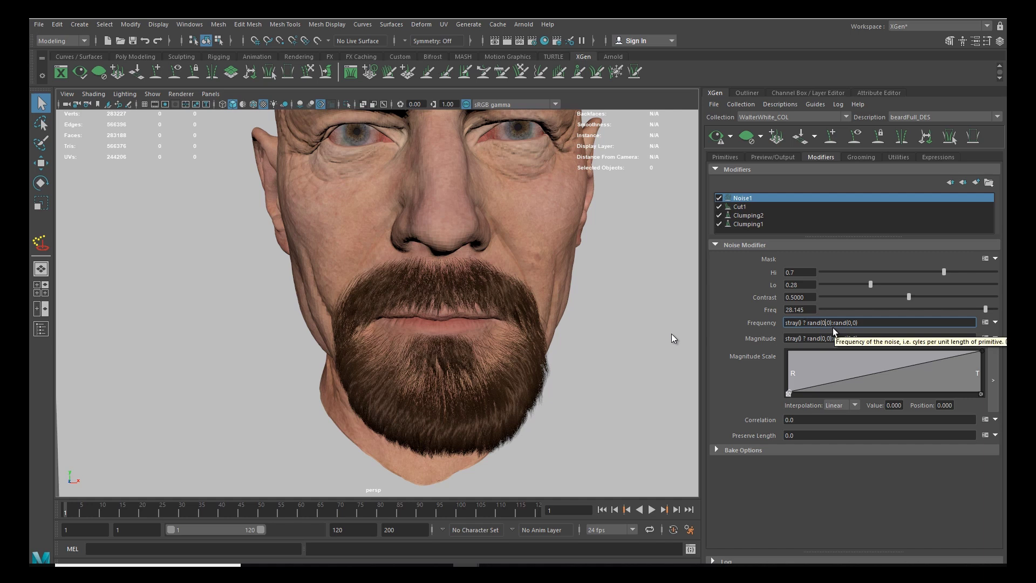
{"action": "key", "text": "BackSpace"}
{"action": "type", "text": "5"}
{"action": "key", "text": "Right"}
{"action": "key", "text": "Delete"}
{"action": "type", "text": "2"}
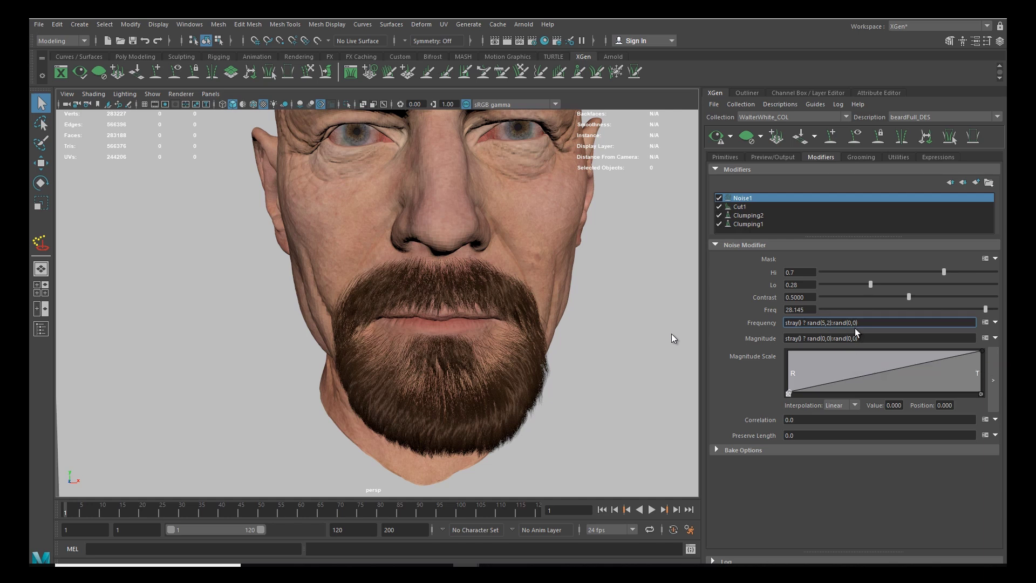
{"action": "key", "text": "BackSpace"}
{"action": "type", "text": "1"}
{"action": "key", "text": "Return"}
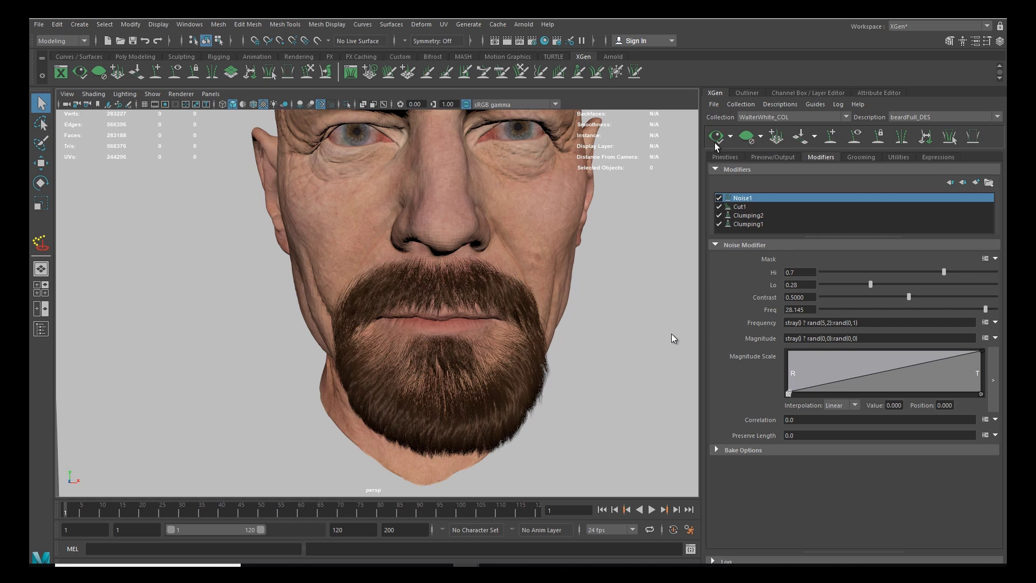
Step: Change the Noise modifier's Magnitude expression to stray() ? rand(5,2):rand(0,1)
{"action": "double_click", "coordinate": [823, 337]}
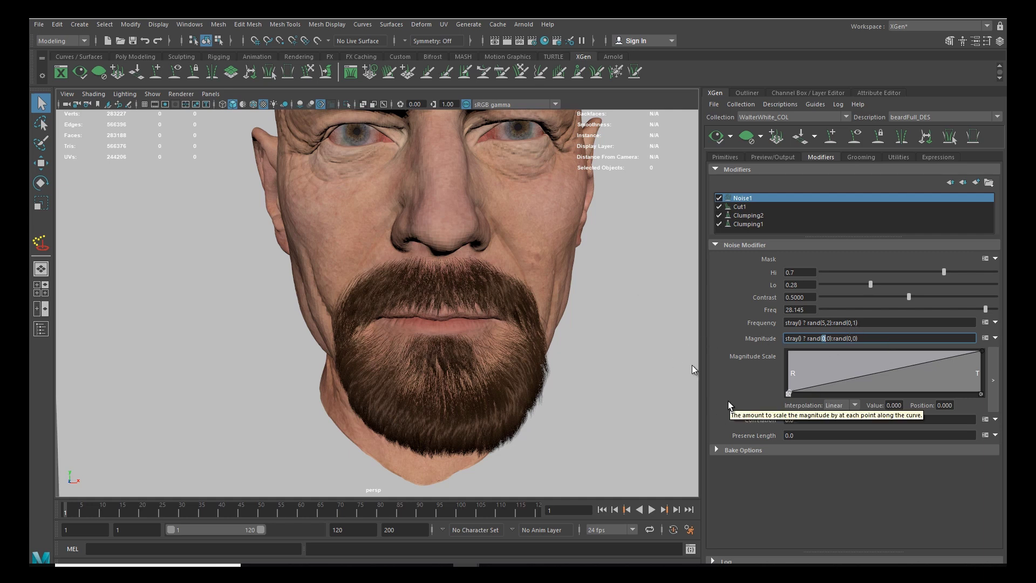
{"action": "type", "text": "5"}
{"action": "type", "text": "2"}
{"action": "type", "text": "1"}
{"action": "key", "text": "Return"}
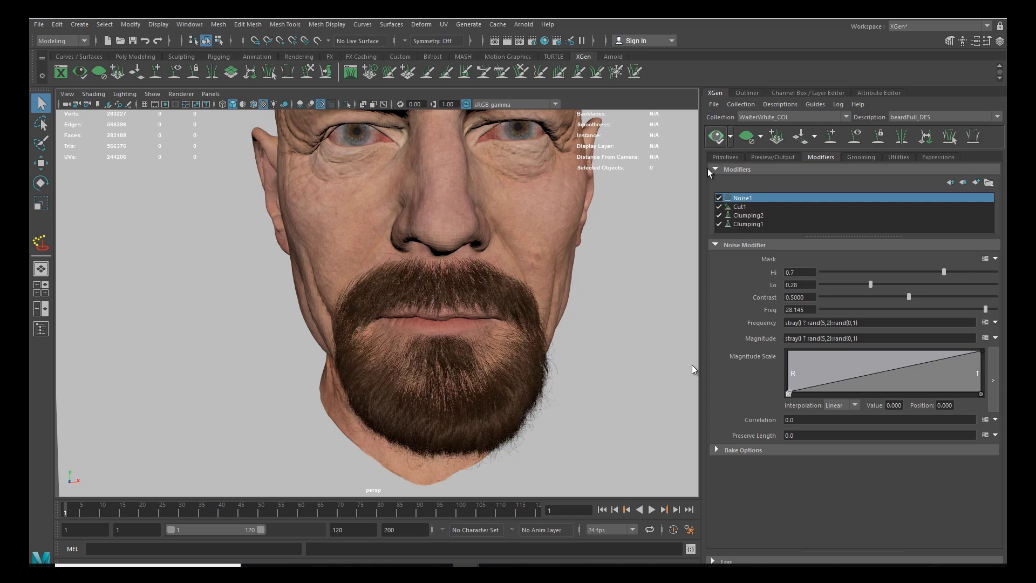
Step: Change the stray range in the Magnitude expression to rand(3,1) and update the XGen preview
{"action": "scroll", "coordinate": [444, 308], "scroll_direction": "up", "scroll_amount": 2}
{"action": "left_click_drag", "start_coordinate": [444, 308], "coordinate": [459, 209], "text": "alt"}
{"action": "left_click", "coordinate": [823, 338]}
{"action": "key", "text": "BackSpace"}
{"action": "type", "text": "3"}
{"action": "key", "text": "Right"}
{"action": "key", "text": "Right"}
{"action": "key", "text": "BackSpace"}
{"action": "type", "text": "1"}
{"action": "key", "text": "Return"}
{"action": "left_click", "coordinate": [718, 139]}
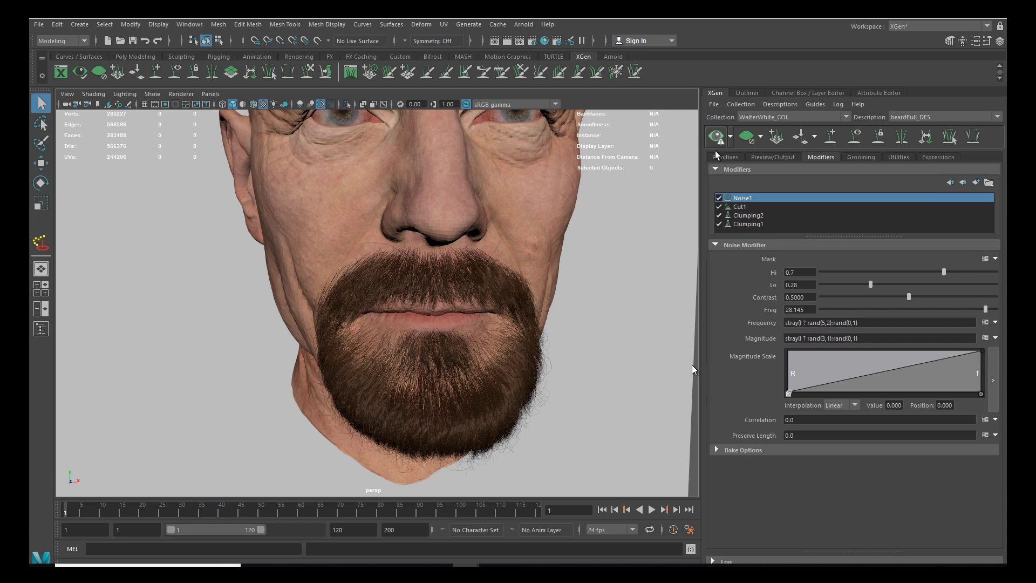
Step: Change the stray range in the Noise modifier's Frequency expression to rand(3,1) and update the beard preview
{"action": "left_click_drag", "start_coordinate": [437, 335], "coordinate": [458, 356], "text": "alt"}
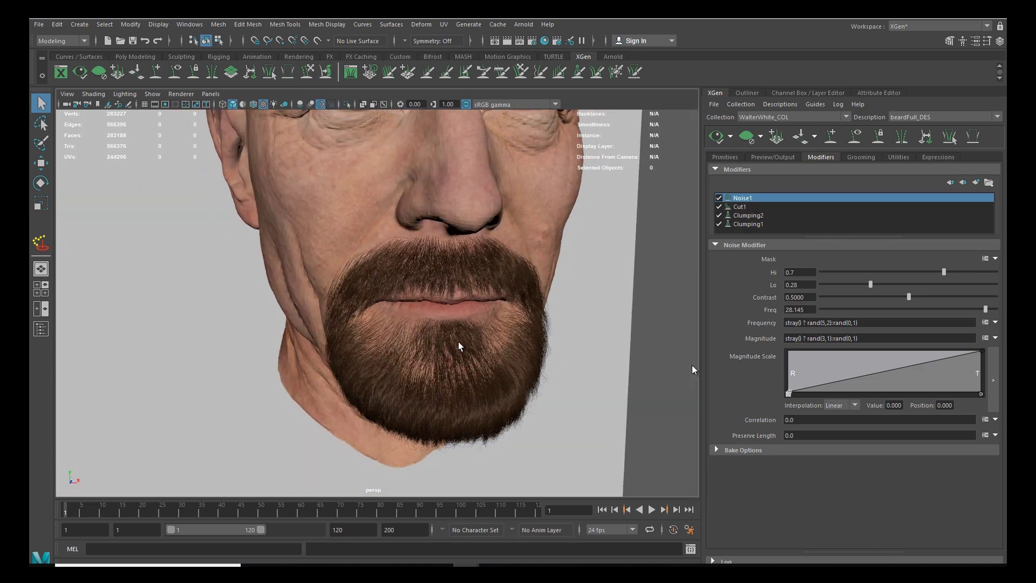
{"action": "left_click", "coordinate": [825, 322]}
{"action": "key", "text": "BackSpace"}
{"action": "type", "text": "3"}
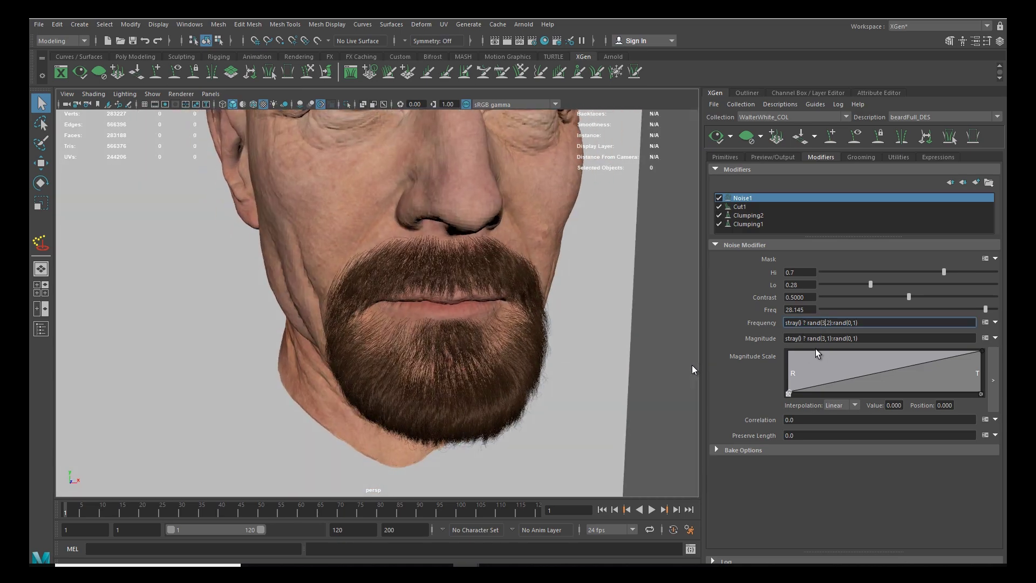
{"action": "key", "text": "BackSpace"}
{"action": "type", "text": "1"}
{"action": "key", "text": "Return"}
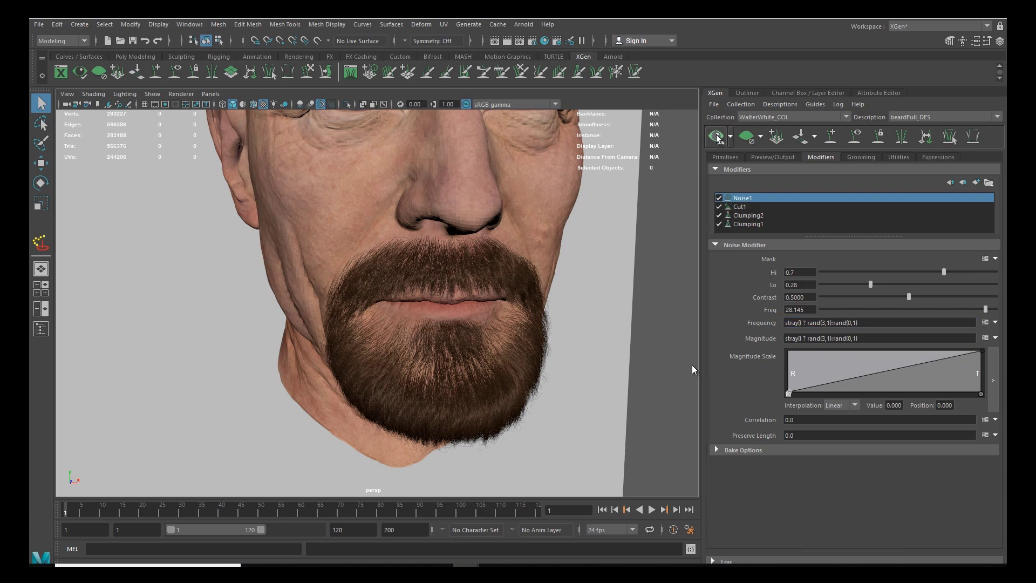
{"action": "left_click_drag", "start_coordinate": [510, 317], "coordinate": [482, 332], "text": "alt"}
Step: Change the non-stray range in the Noise modifier's Magnitude expression to rand(0,0.5)
{"action": "left_click", "coordinate": [857, 338]}
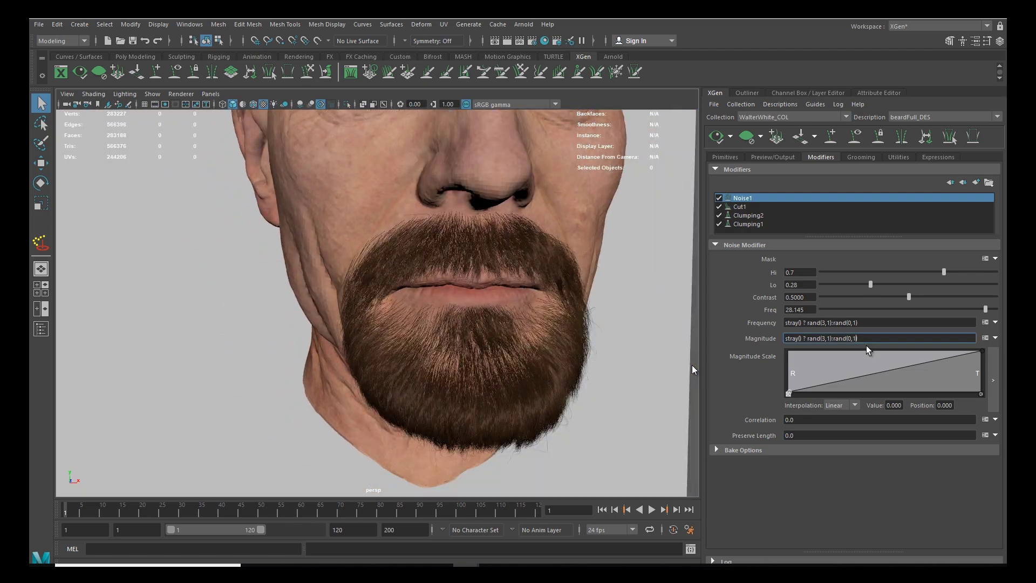
{"action": "key", "text": "BackSpace"}
{"action": "type", "text": "0.5"}
{"action": "key", "text": "Return"}
{"action": "left_click_drag", "start_coordinate": [486, 253], "coordinate": [461, 320], "text": "alt"}
{"action": "right_click_drag", "start_coordinate": [460, 316], "coordinate": [488, 334], "text": "alt"}
{"action": "mouse_move", "coordinate": [487, 333]}
{"action": "left_mouse_down", "text": "alt"}
{"action": "mouse_move", "coordinate": [451, 276]}
{"action": "mouse_move", "coordinate": [472, 321]}
{"action": "left_mouse_up", "text": "alt"}
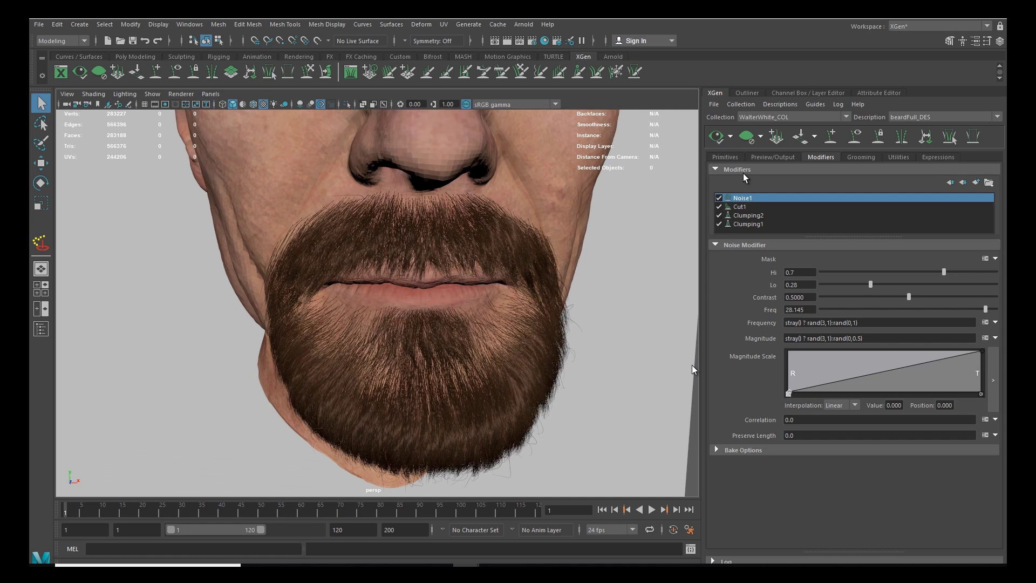
Step: Set the beard description's stray percentage to 20 and update the preview
{"action": "left_click", "coordinate": [789, 103]}
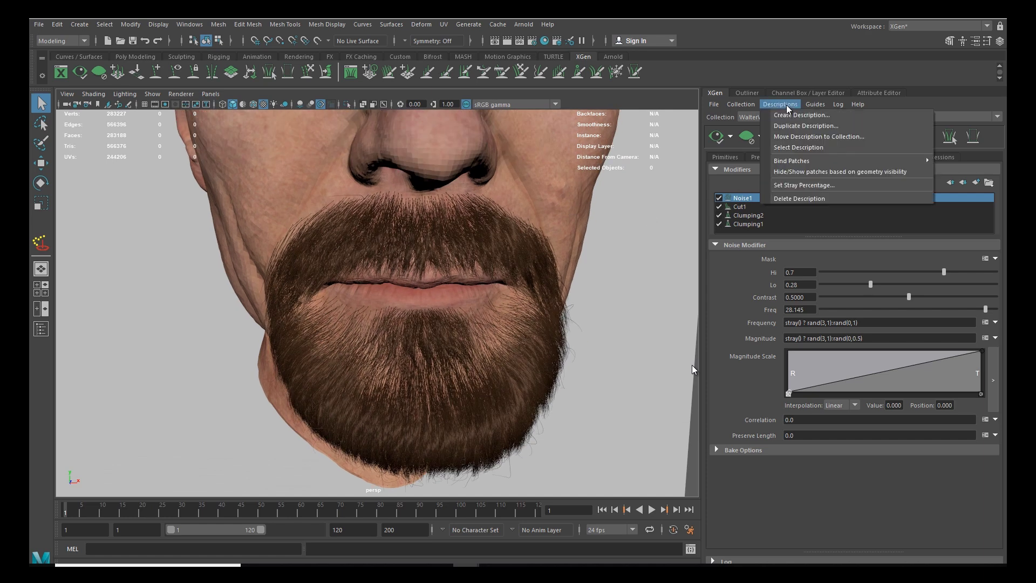
{"action": "left_click", "coordinate": [803, 186]}
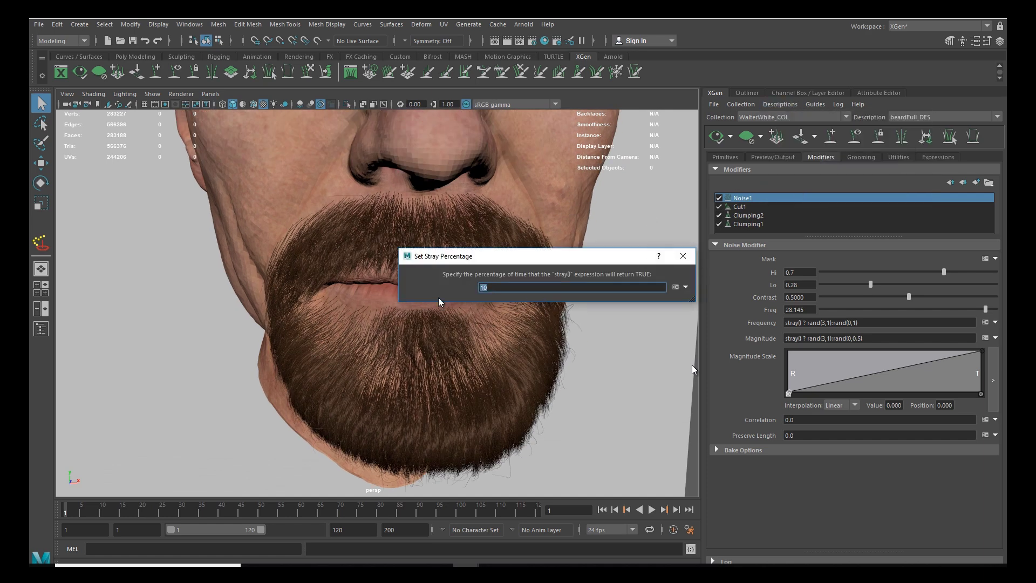
{"action": "left_click", "coordinate": [683, 256]}
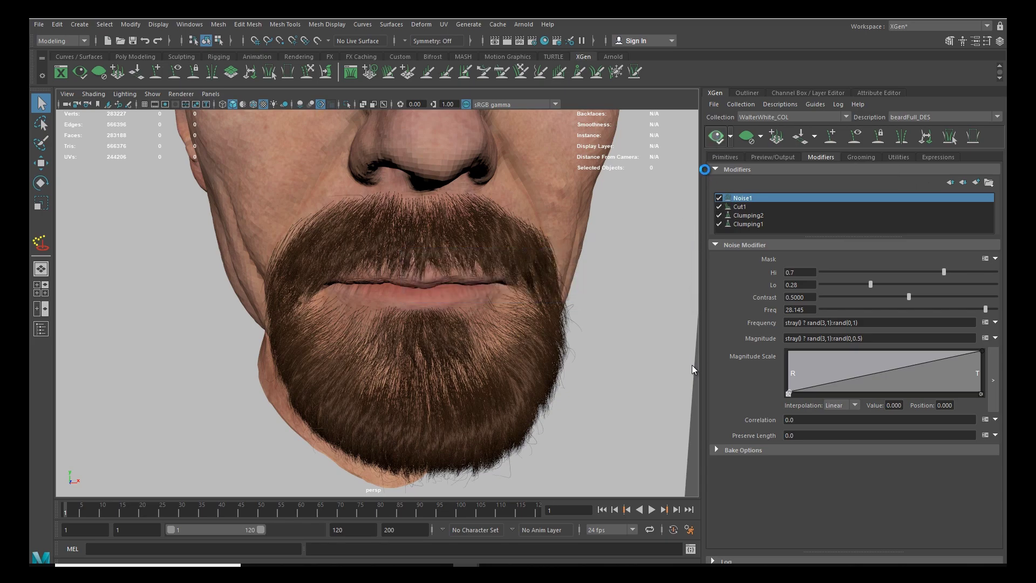
{"action": "left_click_drag", "start_coordinate": [346, 286], "coordinate": [374, 356], "text": "alt"}
{"action": "scroll", "coordinate": [452, 374], "scroll_direction": "up", "scroll_amount": 5}
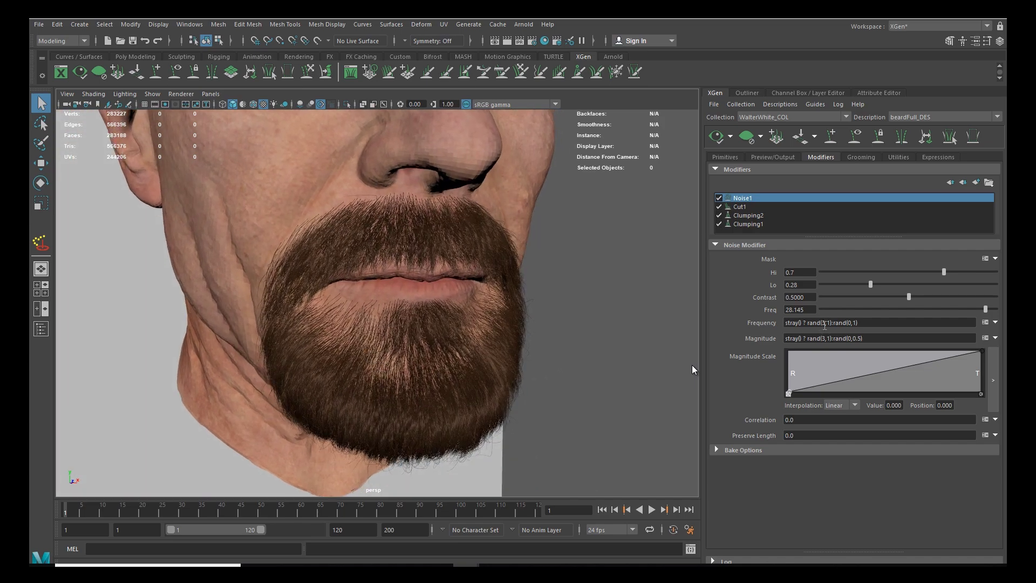
Step: Change the stray range in the Noise modifier's Magnitude expression to rand(4,1)
{"action": "left_click", "coordinate": [823, 339]}
{"action": "type", "text": "4"}
{"action": "key", "text": "Return"}
{"action": "left_click_drag", "start_coordinate": [502, 294], "coordinate": [570, 311], "text": "alt"}
Step: Examine the reference photos up close and compare their beard shape and stray hairs with the groom
{"action": "right_click_drag", "start_coordinate": [31, 308], "coordinate": [327, 286]}
{"action": "scroll", "coordinate": [209, 283], "scroll_direction": "down", "scroll_amount": 5}
{"action": "middle_click_drag", "start_coordinate": [369, 386], "coordinate": [282, 368]}
{"action": "scroll", "coordinate": [284, 289], "scroll_direction": "up", "scroll_amount": 6}
{"action": "scroll", "coordinate": [273, 261], "scroll_direction": "up", "scroll_amount": 3}
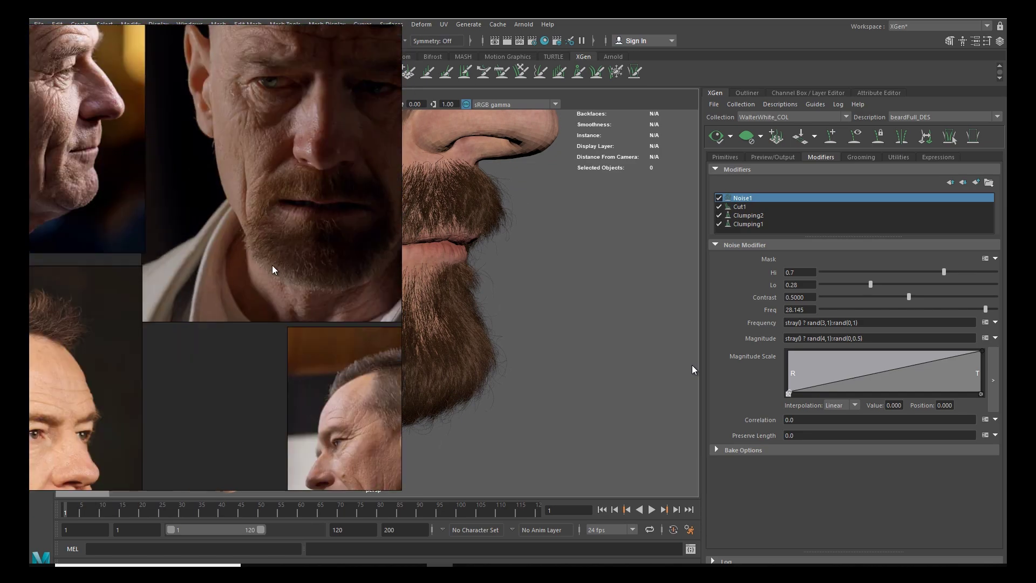
{"action": "scroll", "coordinate": [243, 308], "scroll_direction": "down", "scroll_amount": 5}
{"action": "scroll", "coordinate": [263, 329], "scroll_direction": "up", "scroll_amount": 5}
{"action": "scroll", "coordinate": [222, 352], "scroll_direction": "down", "scroll_amount": 5}
{"action": "scroll", "coordinate": [206, 231], "scroll_direction": "up", "scroll_amount": 5}
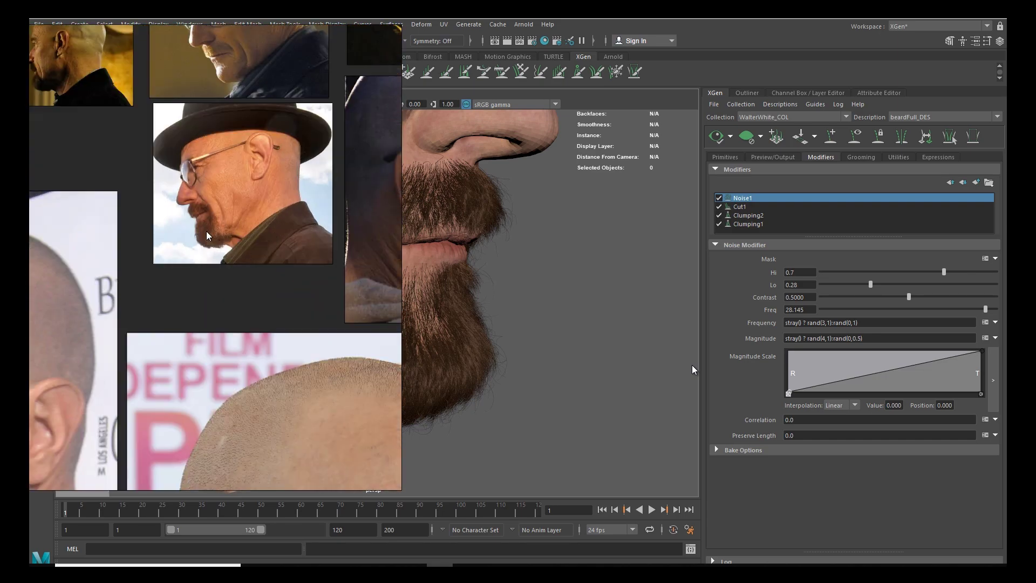
{"action": "scroll", "coordinate": [187, 239], "scroll_direction": "down", "scroll_amount": 5}
{"action": "scroll", "coordinate": [235, 337], "scroll_direction": "up", "scroll_amount": 6}
{"action": "scroll", "coordinate": [235, 337], "scroll_direction": "down", "scroll_amount": 5}
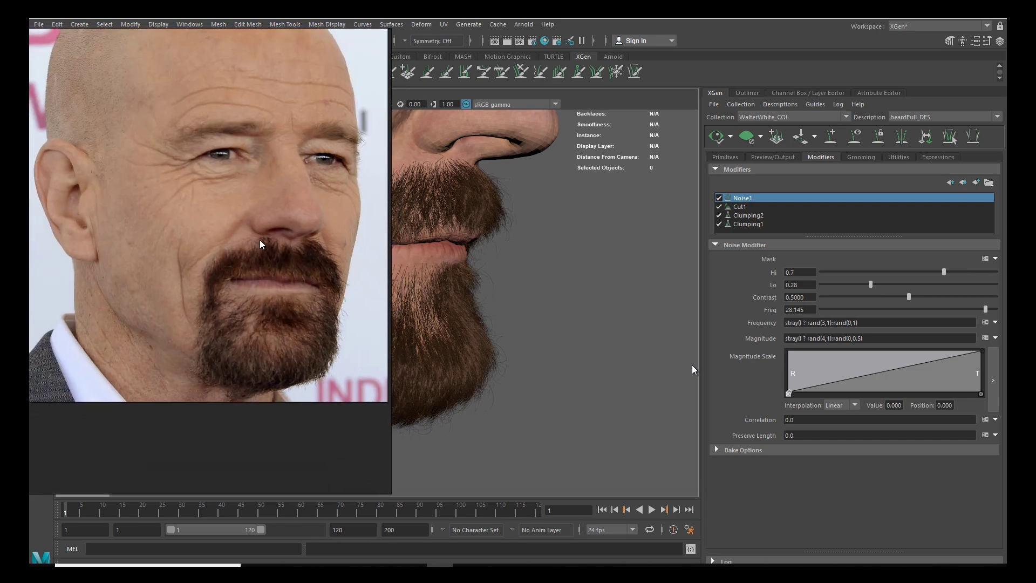
{"action": "scroll", "coordinate": [258, 182], "scroll_direction": "down", "scroll_amount": 5}
{"action": "scroll", "coordinate": [288, 340], "scroll_direction": "up", "scroll_amount": 5}
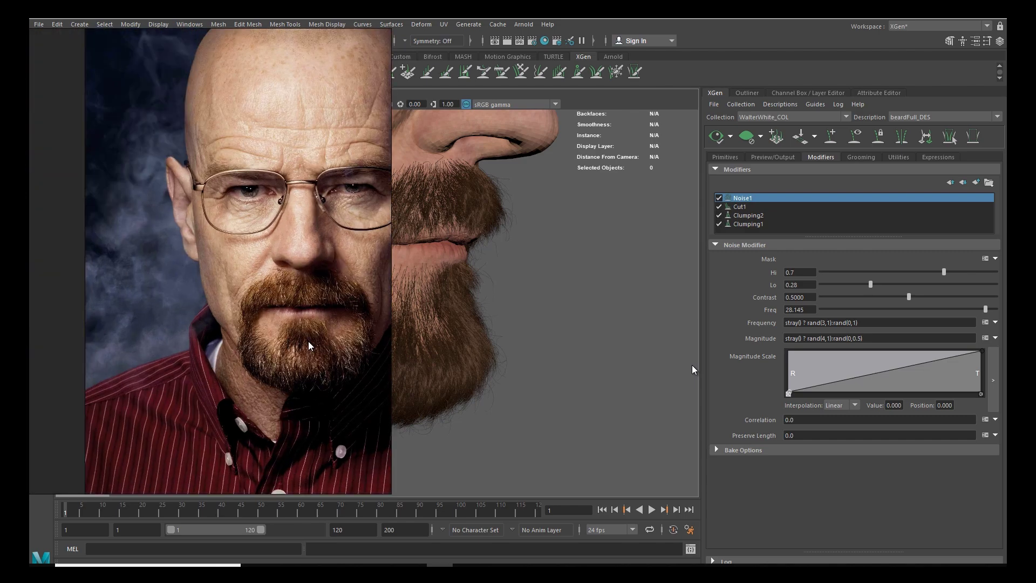
{"action": "scroll", "coordinate": [287, 343], "scroll_direction": "up", "scroll_amount": 3}
{"action": "scroll", "coordinate": [307, 266], "scroll_direction": "down", "scroll_amount": 1}
{"action": "key", "text": "alt+Tab"}
Step: Change the non-stray range in the Noise modifier's Frequency expression to rand(0,2)
{"action": "left_click_drag", "start_coordinate": [237, 333], "coordinate": [387, 369], "text": "alt"}
{"action": "scroll", "coordinate": [387, 369], "scroll_direction": "down", "scroll_amount": 2}
{"action": "left_click", "coordinate": [856, 324]}
{"action": "key", "text": "BackSpace"}
{"action": "key", "text": "Return"}
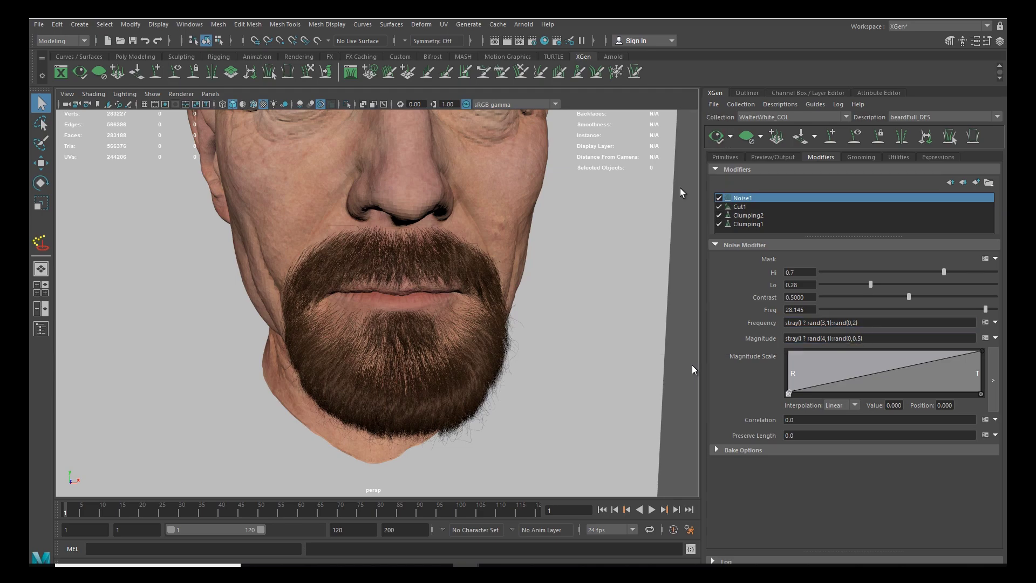
{"action": "scroll", "coordinate": [490, 377], "scroll_direction": "up", "scroll_amount": 4}
{"action": "left_click_drag", "start_coordinate": [490, 377], "coordinate": [524, 374], "text": "alt"}
Step: Review the description's stray percentage setting and save the scene
{"action": "left_click", "coordinate": [781, 104]}
{"action": "left_click", "coordinate": [804, 184]}
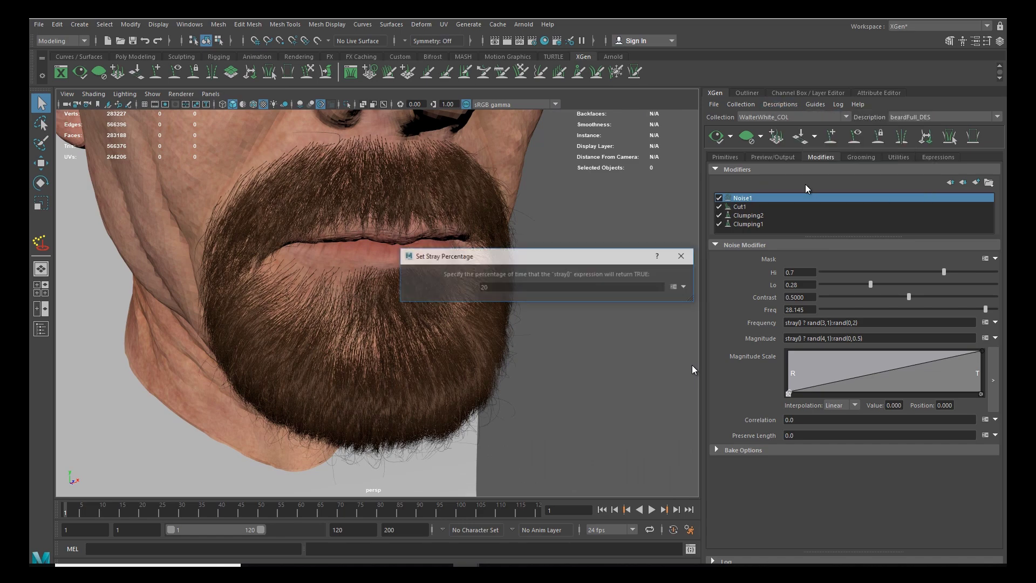
{"action": "left_click", "coordinate": [683, 256]}
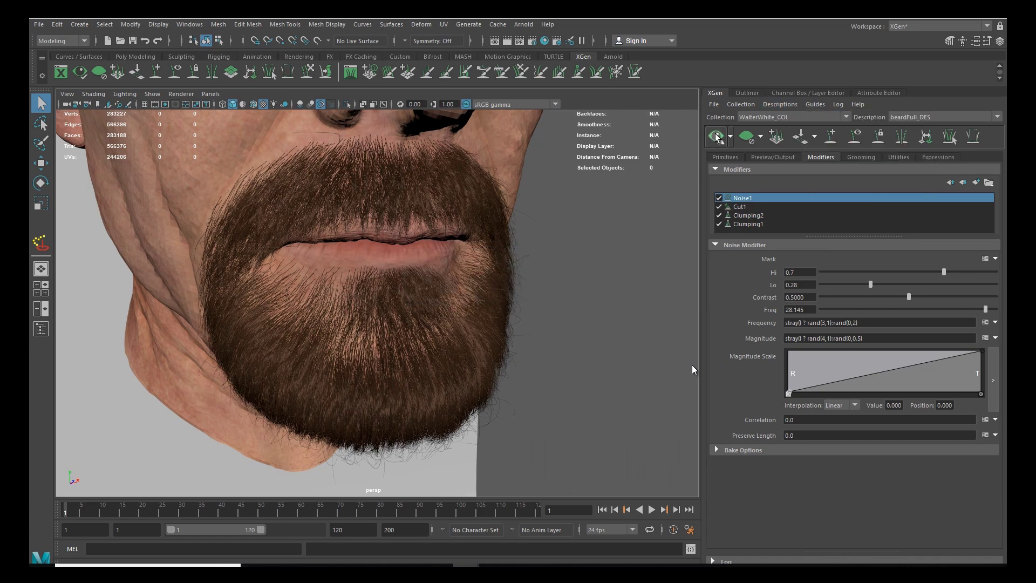
{"action": "left_click_drag", "start_coordinate": [549, 267], "coordinate": [481, 354], "text": "alt"}
{"action": "key", "text": "alt+b"}
{"action": "key", "text": "ctrl+s"}
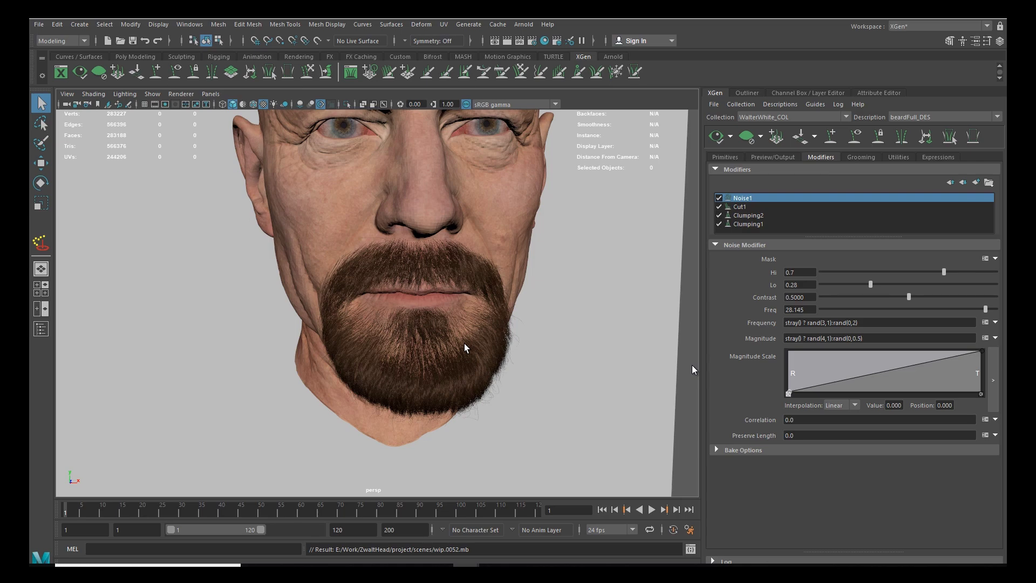
{"action": "left_click_drag", "start_coordinate": [409, 233], "coordinate": [465, 319], "text": "alt"}
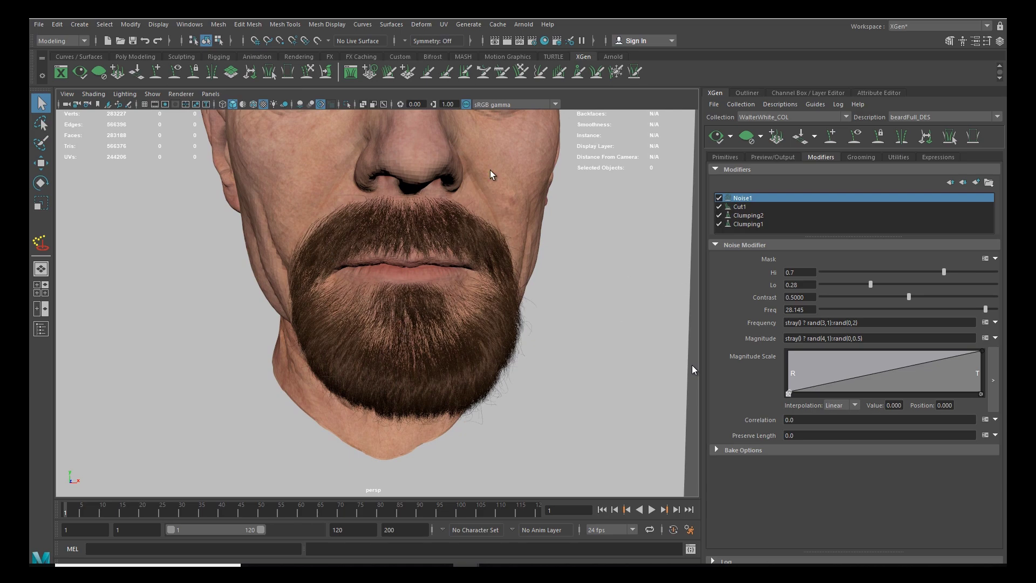
Step: Review the beard's primitive attributes and compare the groom's hair with the reference photos
{"action": "left_click", "coordinate": [721, 156]}
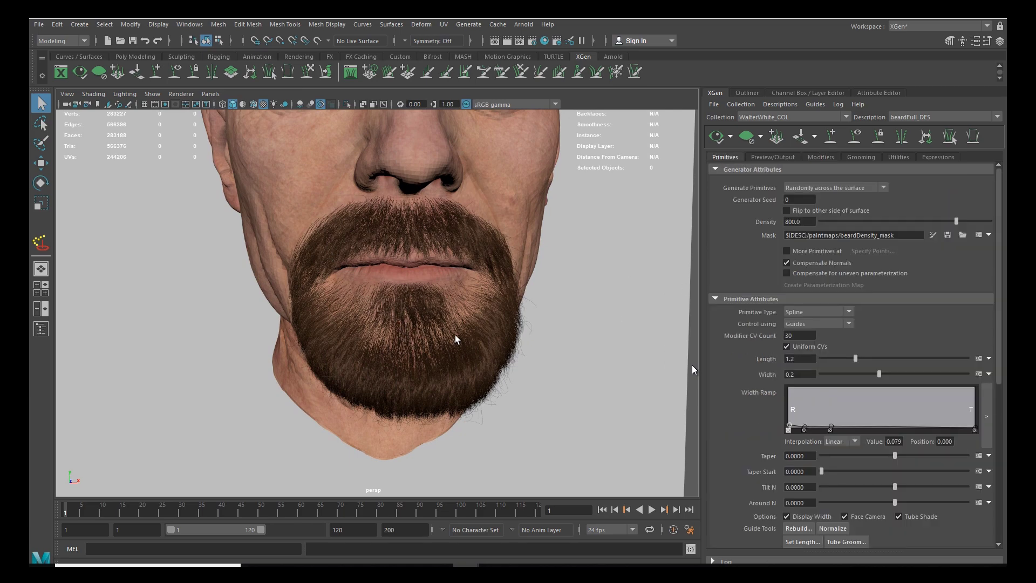
{"action": "left_click_drag", "start_coordinate": [438, 364], "coordinate": [475, 343], "text": "alt"}
{"action": "right_click_drag", "start_coordinate": [124, 326], "coordinate": [195, 306]}
{"action": "scroll", "coordinate": [196, 307], "scroll_direction": "down", "scroll_amount": 6}
{"action": "scroll", "coordinate": [313, 417], "scroll_direction": "up", "scroll_amount": 6}
{"action": "middle_click_drag", "start_coordinate": [313, 417], "coordinate": [200, 437]}
{"action": "scroll", "coordinate": [200, 437], "scroll_direction": "up", "scroll_amount": 5}
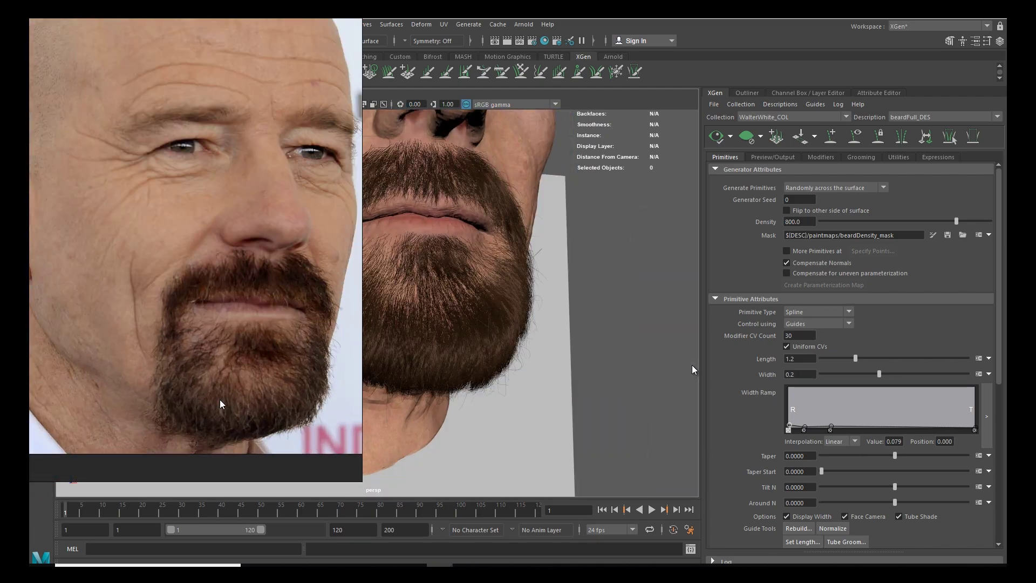
{"action": "scroll", "coordinate": [219, 400], "scroll_direction": "down", "scroll_amount": 1}
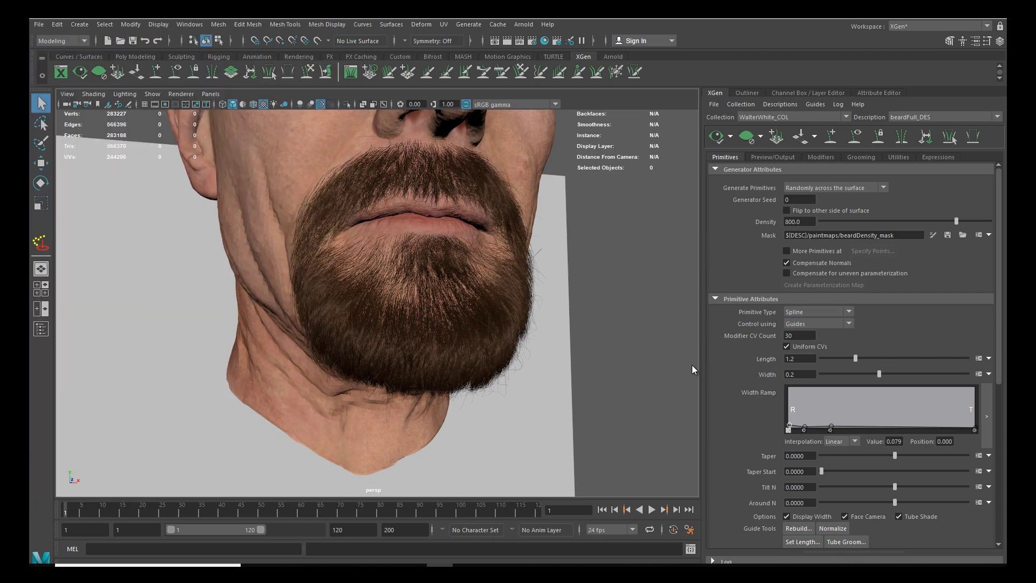
{"action": "left_click_drag", "start_coordinate": [372, 291], "coordinate": [455, 335], "text": "alt"}
{"action": "scroll", "coordinate": [456, 335], "scroll_direction": "down", "scroll_amount": 3}
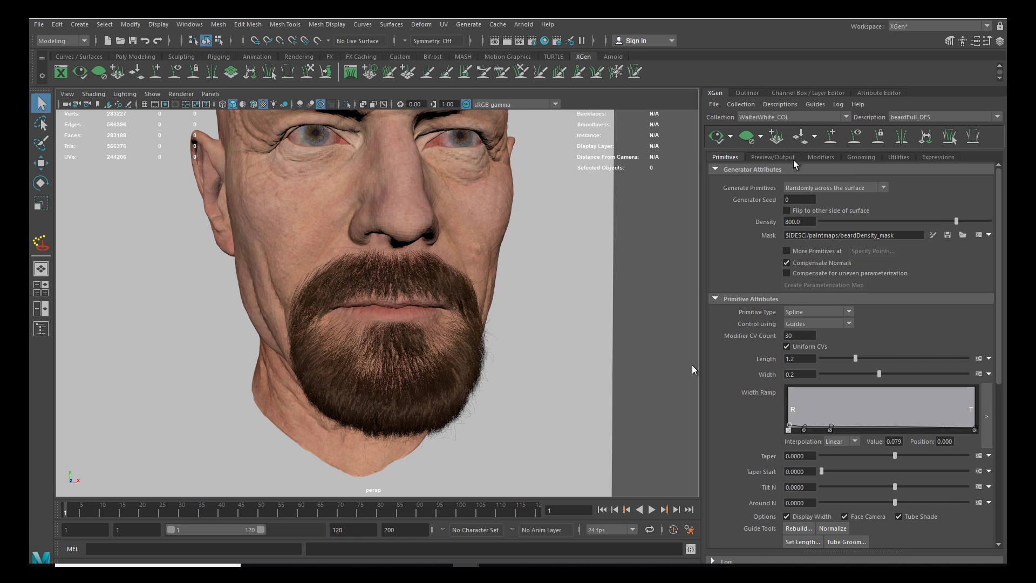
Step: Add a Coil modifier to the beard description and update the preview
{"action": "left_click", "coordinate": [820, 156]}
{"action": "left_click", "coordinate": [977, 183]}
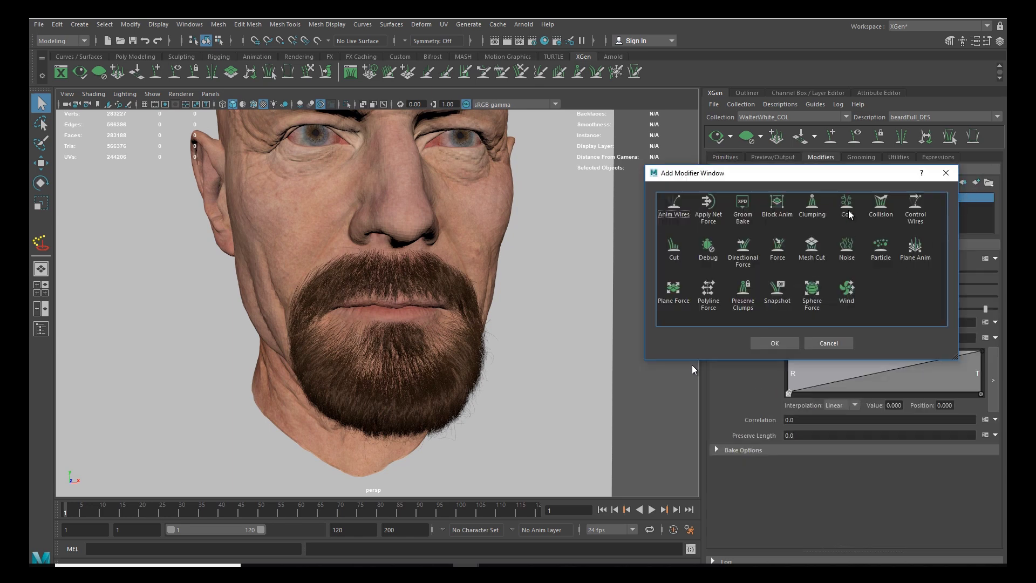
{"action": "left_click", "coordinate": [772, 343]}
{"action": "left_click_drag", "start_coordinate": [539, 335], "coordinate": [511, 272], "text": "alt"}
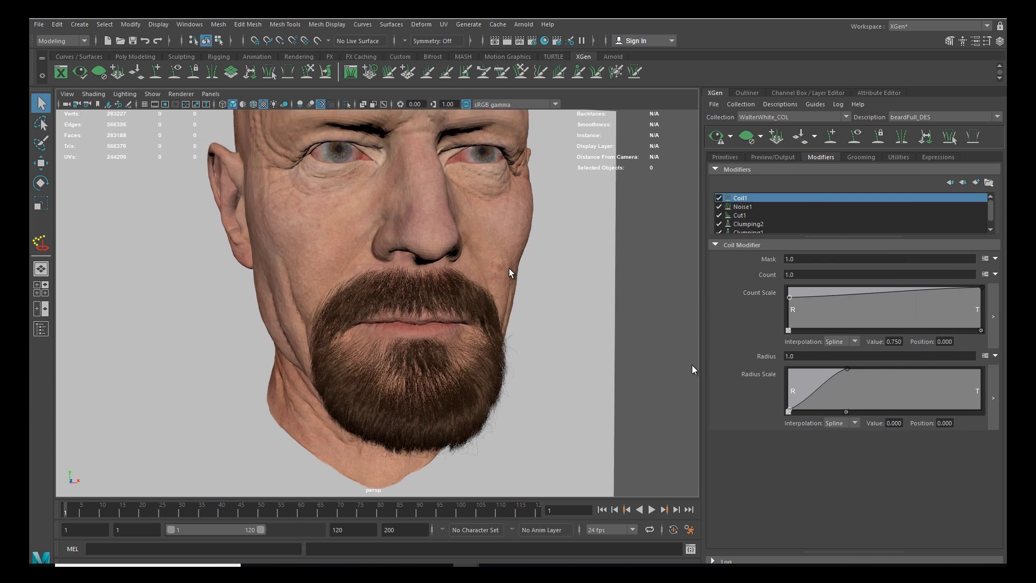
{"action": "left_click", "coordinate": [716, 136]}
Step: Try Coil modifier Mask values of .5 and .1, updating the beard preview
{"action": "left_click", "coordinate": [789, 275]}
{"action": "left_click", "coordinate": [812, 259]}
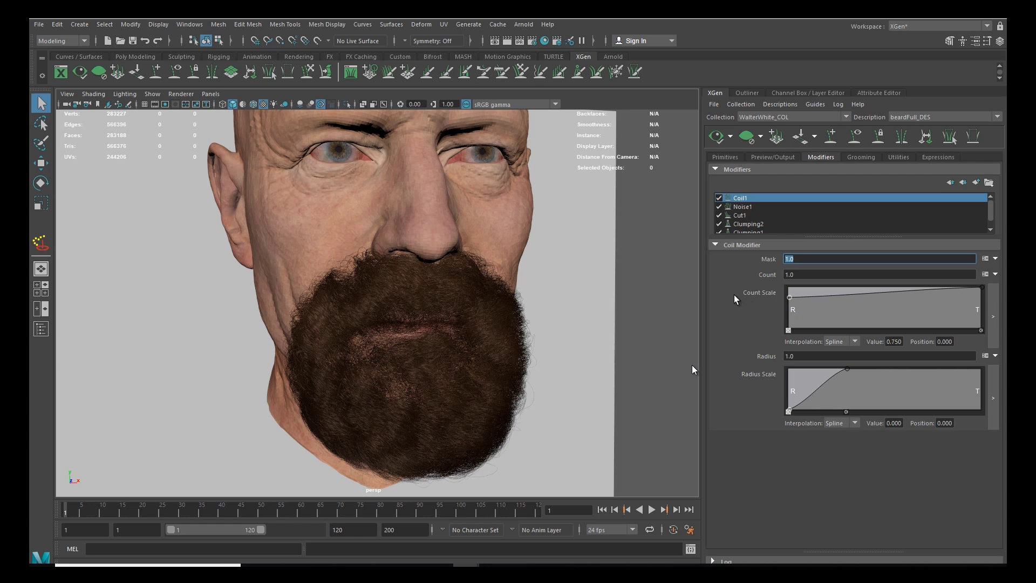
{"action": "type", "text": ".5"}
{"action": "key", "text": "Return"}
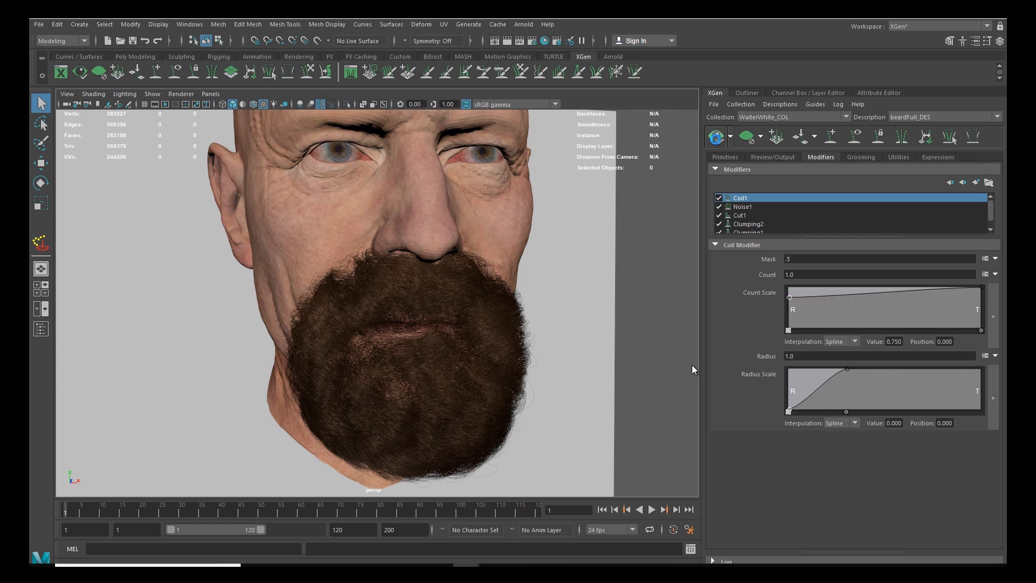
{"action": "left_click", "coordinate": [798, 259]}
{"action": "type", "text": ".1"}
{"action": "key", "text": "Return"}
{"action": "left_click", "coordinate": [716, 136]}
{"action": "left_click_drag", "start_coordinate": [465, 313], "coordinate": [457, 343], "text": "alt"}
Step: Set the Coil modifier's Count to .5 and update the beard preview
{"action": "left_click", "coordinate": [799, 275]}
{"action": "type", "text": ".5"}
{"action": "key", "text": "Return"}
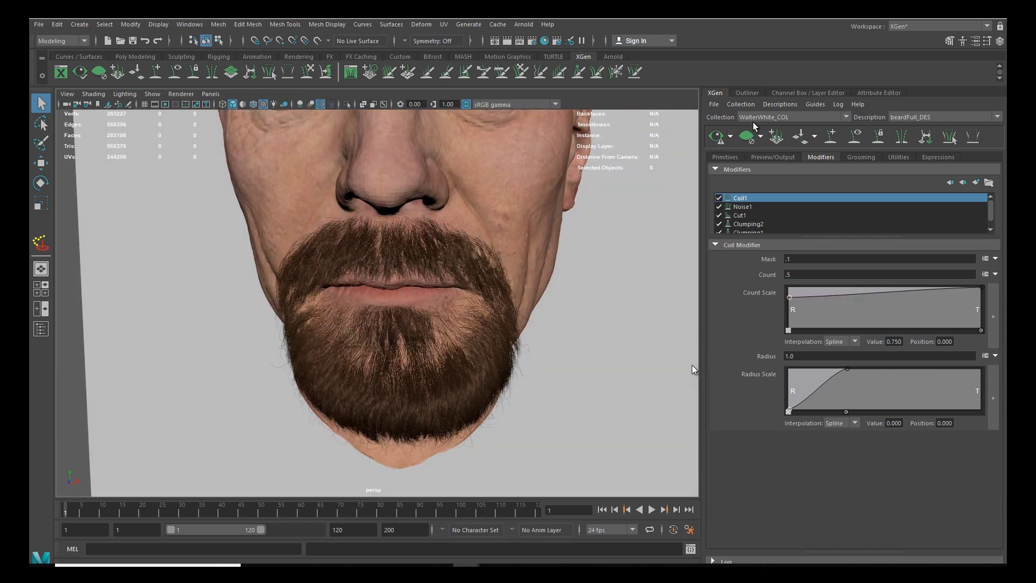
{"action": "left_click", "coordinate": [716, 137]}
{"action": "left_click_drag", "start_coordinate": [481, 318], "coordinate": [562, 329], "text": "alt"}
Step: Lower the Coil modifier's Count Scale ramp to about 0.382 at the root and 0.697 at the tip
{"action": "left_click_drag", "start_coordinate": [795, 260], "coordinate": [723, 286]}
{"action": "left_click_drag", "start_coordinate": [789, 298], "coordinate": [782, 312]}
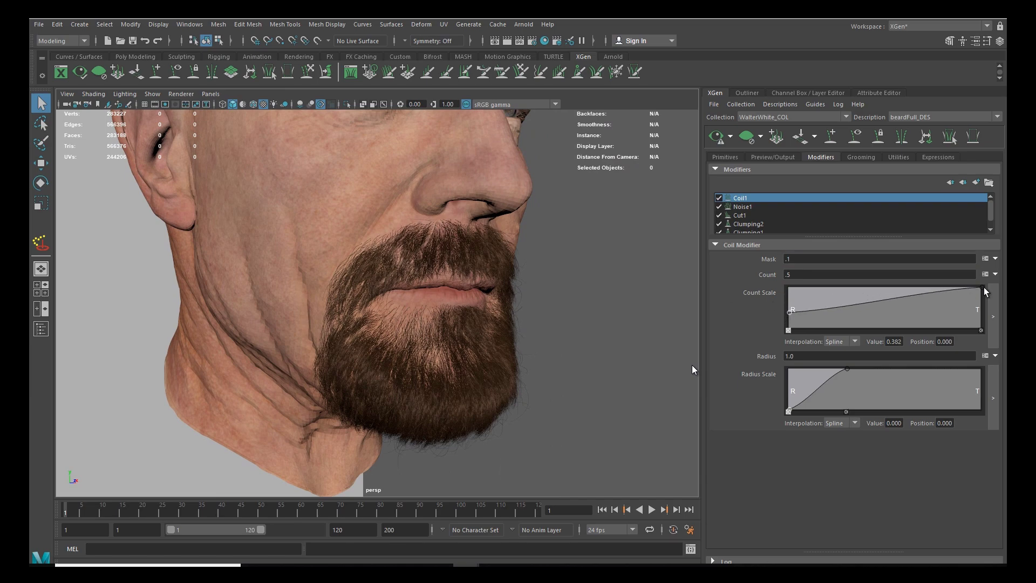
{"action": "left_click_drag", "start_coordinate": [982, 289], "coordinate": [982, 300]}
Step: Set the Coil modifier's Mask to .02
{"action": "left_click_drag", "start_coordinate": [507, 339], "coordinate": [364, 380], "text": "alt"}
{"action": "left_click_drag", "start_coordinate": [806, 260], "coordinate": [734, 271]}
{"action": "type", "text": ".02"}
{"action": "key", "text": "Return"}
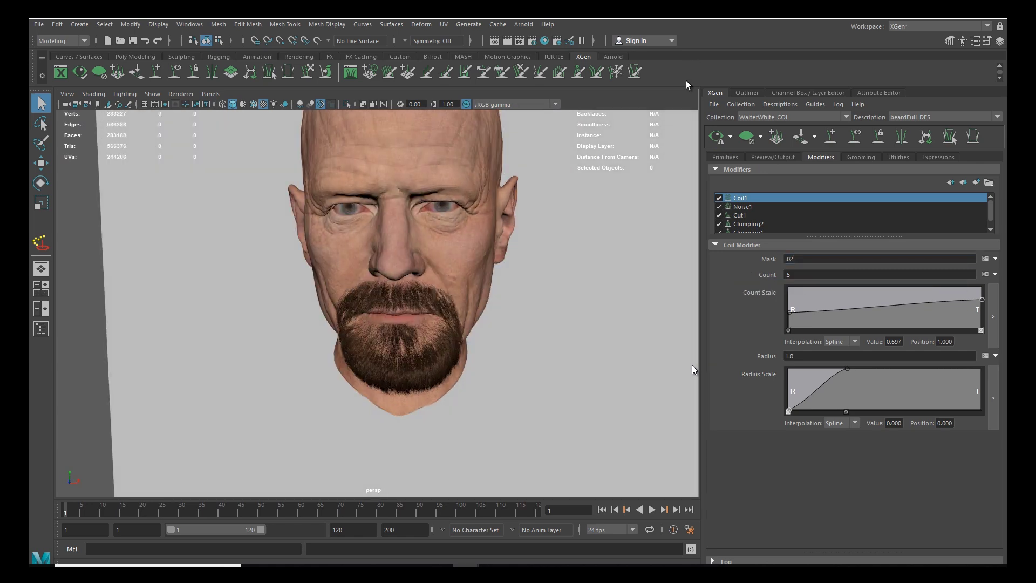
Step: Examine the beard from the side and front to judge the Coil modifier's effect
{"action": "scroll", "coordinate": [514, 388], "scroll_direction": "up", "scroll_amount": 3}
{"action": "left_click_drag", "start_coordinate": [514, 388], "coordinate": [708, 305], "text": "alt"}
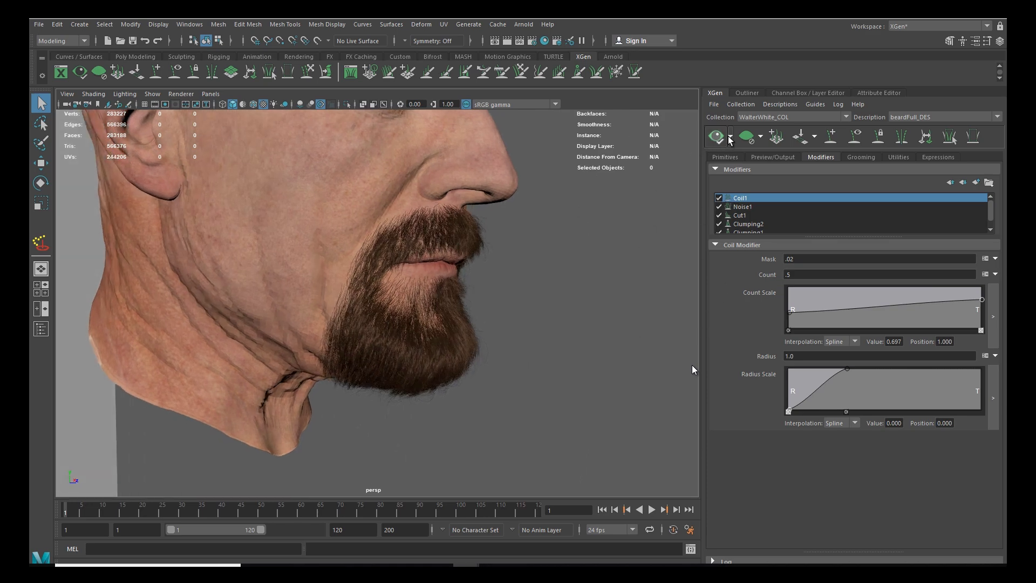
{"action": "mouse_move", "coordinate": [506, 318]}
{"action": "left_mouse_down", "text": "alt"}
{"action": "mouse_move", "coordinate": [493, 319]}
{"action": "mouse_move", "coordinate": [518, 302]}
{"action": "left_mouse_up", "text": "alt"}
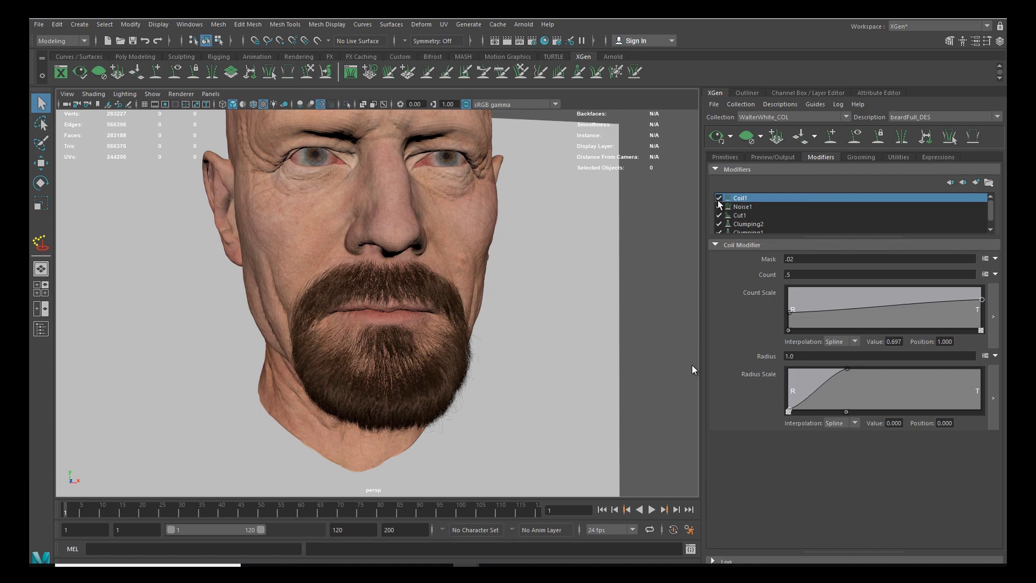
{"action": "left_click_drag", "start_coordinate": [472, 312], "coordinate": [407, 330], "text": "alt"}
{"action": "scroll", "coordinate": [451, 380], "scroll_direction": "up", "scroll_amount": 3}
{"action": "mouse_move", "coordinate": [451, 381]}
{"action": "left_mouse_down", "text": "alt"}
{"action": "mouse_move", "coordinate": [566, 376]}
{"action": "mouse_move", "coordinate": [561, 342]}
{"action": "mouse_move", "coordinate": [454, 381]}
{"action": "mouse_move", "coordinate": [513, 363]}
{"action": "mouse_move", "coordinate": [568, 374]}
{"action": "mouse_move", "coordinate": [440, 377]}
{"action": "left_mouse_up", "text": "alt"}
{"action": "scroll", "coordinate": [469, 375], "scroll_direction": "down", "scroll_amount": 2}
{"action": "left_click", "coordinate": [990, 207]}
{"action": "left_click", "coordinate": [730, 137]}
{"action": "left_click", "coordinate": [735, 156]}
{"action": "left_click", "coordinate": [990, 229]}
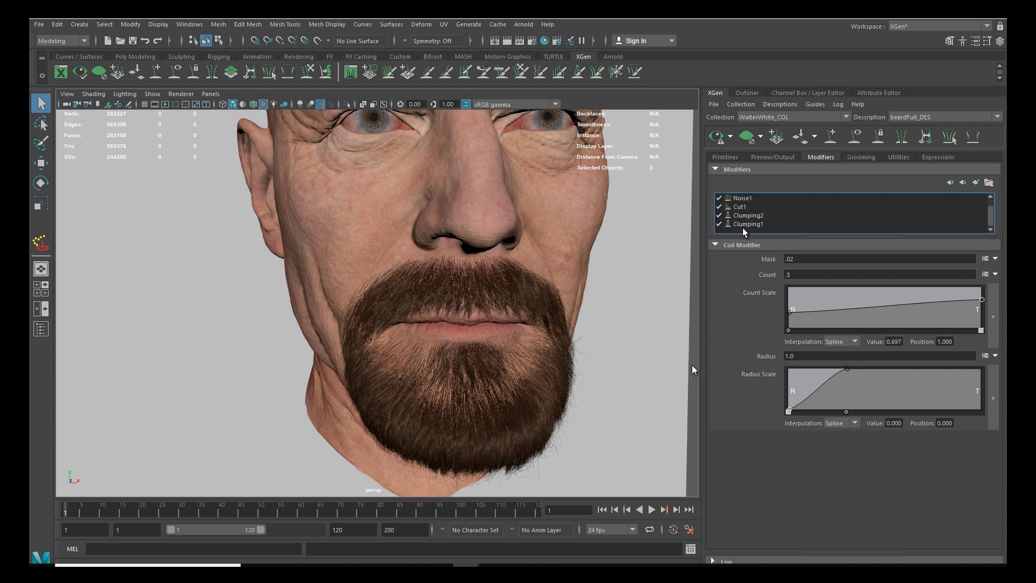
Step: Set the Clump value of the Clumping2 modifier to 5
{"action": "left_click", "coordinate": [747, 224]}
{"action": "left_click_drag", "start_coordinate": [532, 331], "coordinate": [523, 292], "text": "alt"}
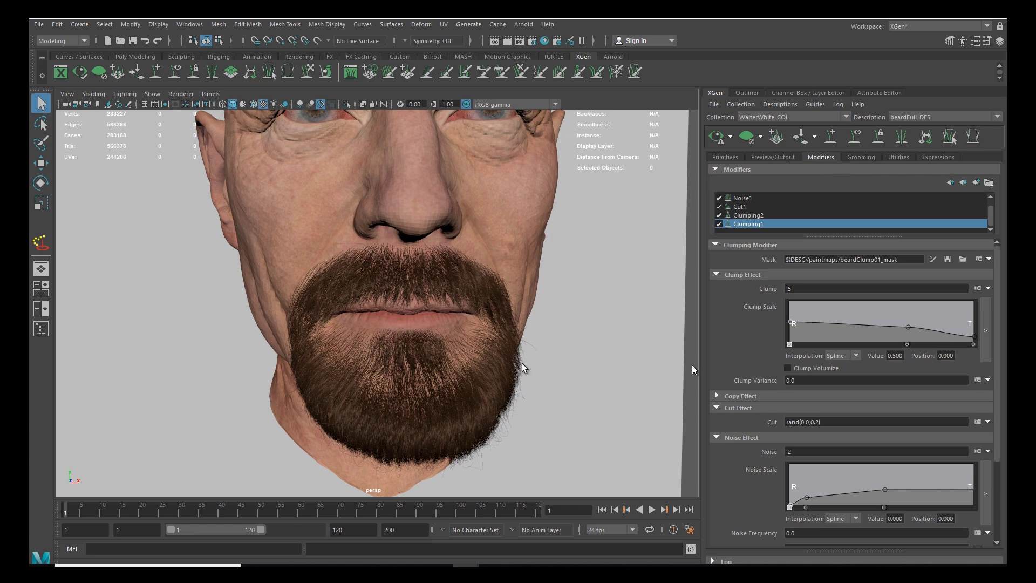
{"action": "left_click", "coordinate": [748, 215]}
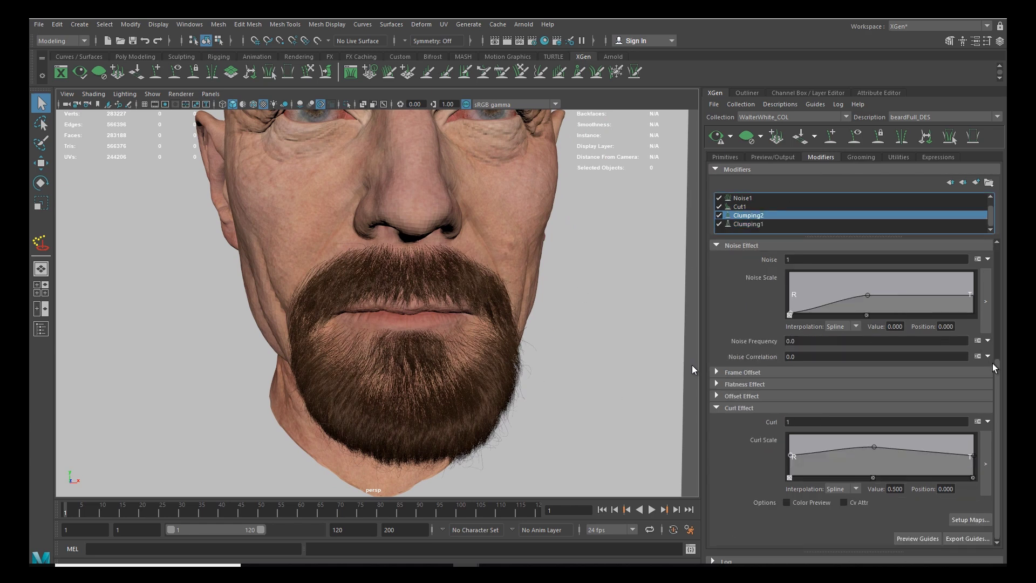
{"action": "left_click_drag", "start_coordinate": [990, 364], "coordinate": [991, 248]}
{"action": "double_click", "coordinate": [799, 287]}
{"action": "type", "text": "5"}
{"action": "key", "text": "Return"}
Step: Set up the clumping maps for the Clumping2 modifier again
{"action": "left_click_drag", "start_coordinate": [520, 271], "coordinate": [444, 323], "text": "alt"}
{"action": "left_click_drag", "start_coordinate": [997, 384], "coordinate": [997, 504]}
{"action": "left_click", "coordinate": [971, 520]}
{"action": "left_click", "coordinate": [548, 258]}
{"action": "left_click", "coordinate": [584, 415]}
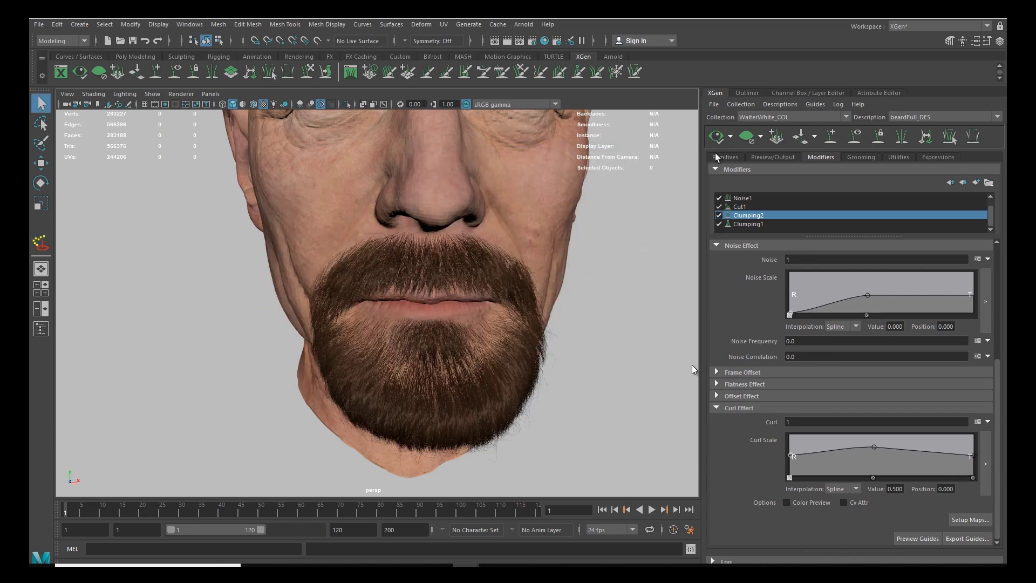
Step: Add raised points near the root and the tip of the Noise1 modifier's Magnitude Scale ramp and refresh the preview
{"action": "left_click_drag", "start_coordinate": [507, 346], "coordinate": [450, 388], "text": "alt"}
{"action": "right_click_drag", "start_coordinate": [450, 388], "coordinate": [504, 396], "text": "alt"}
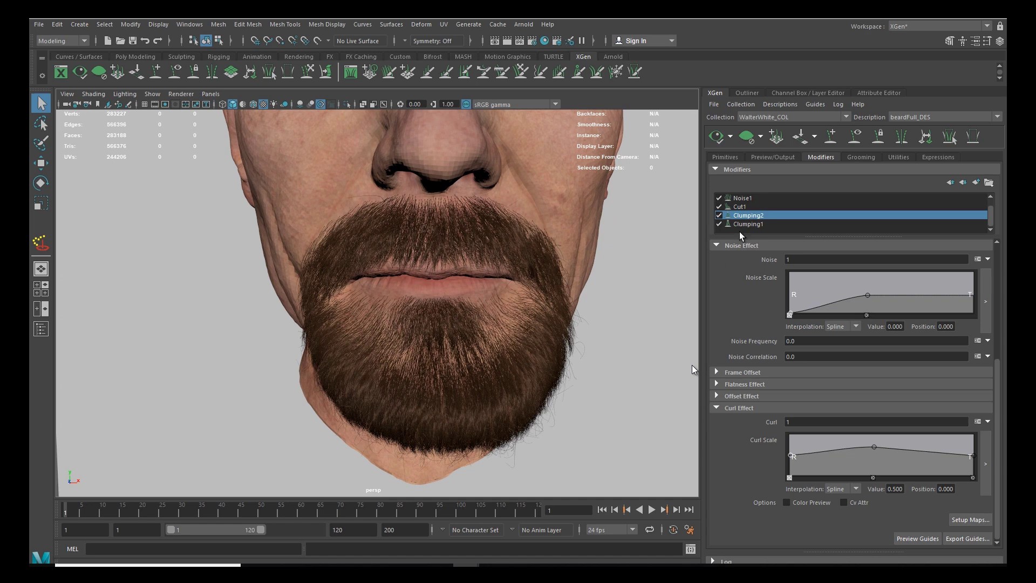
{"action": "left_click", "coordinate": [743, 198]}
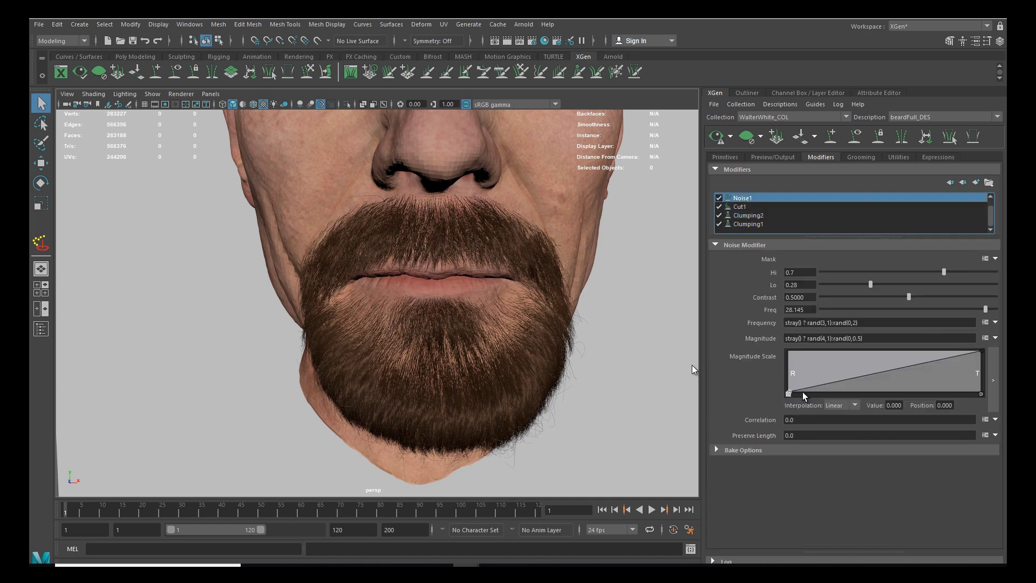
{"action": "left_click_drag", "start_coordinate": [791, 389], "coordinate": [829, 367]}
{"action": "left_click_drag", "start_coordinate": [982, 350], "coordinate": [953, 370]}
{"action": "left_click", "coordinate": [712, 136]}
{"action": "left_click_drag", "start_coordinate": [523, 334], "coordinate": [485, 331], "text": "alt"}
Step: Switch the two inner points of the Noise1 Magnitude Scale ramp to Spline interpolation
{"action": "left_click_drag", "start_coordinate": [829, 368], "coordinate": [830, 369]}
{"action": "left_click", "coordinate": [855, 406]}
{"action": "left_click", "coordinate": [836, 436]}
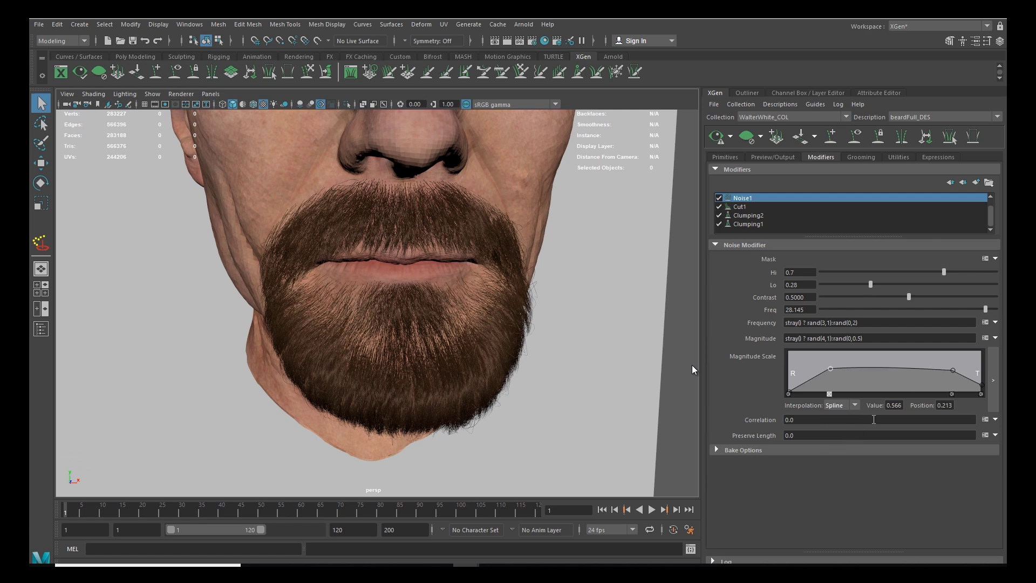
{"action": "left_click", "coordinate": [951, 370]}
{"action": "left_click", "coordinate": [847, 409]}
{"action": "left_click", "coordinate": [838, 435]}
{"action": "left_click_drag", "start_coordinate": [486, 346], "coordinate": [539, 343], "text": "alt"}
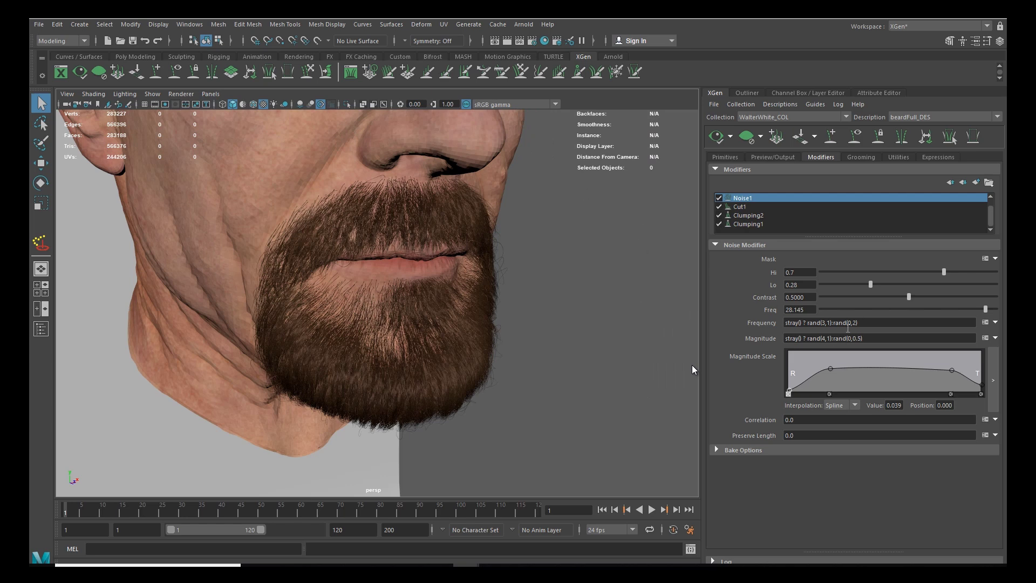
Step: Try the Noise1 Frequency expression stray() ? rand(1,.5):rand(0,2) and check the stray hairs
{"action": "left_click", "coordinate": [825, 322]}
{"action": "key", "text": "BackSpace"}
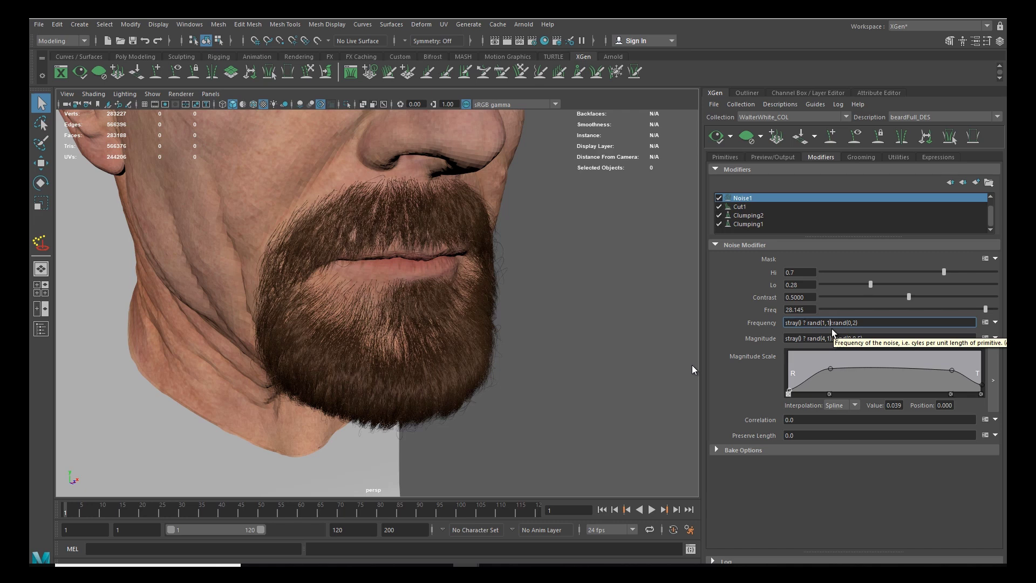
{"action": "key", "text": "BackSpace"}
{"action": "type", "text": ".5"}
{"action": "key", "text": "Return"}
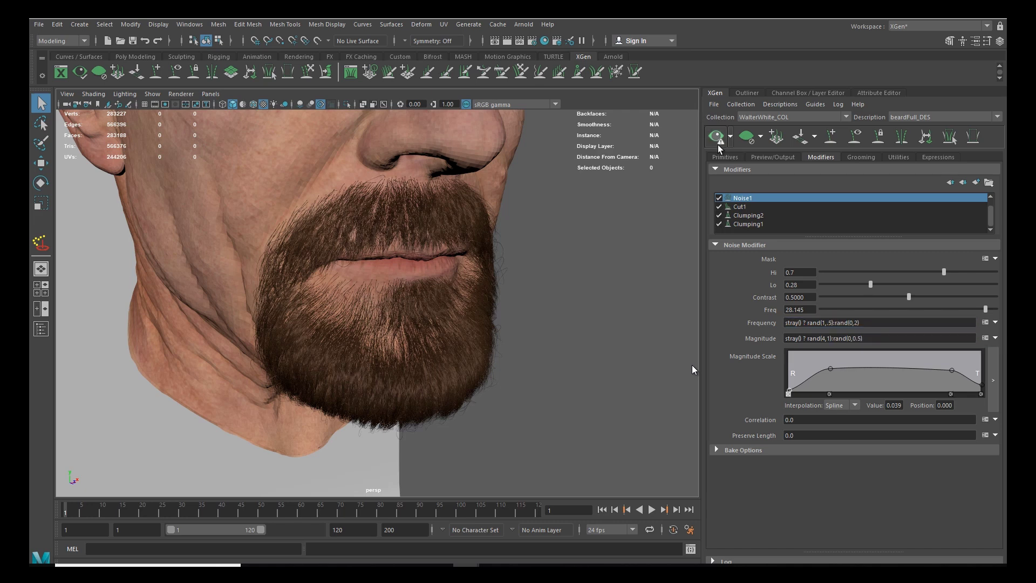
{"action": "mouse_move", "coordinate": [532, 254]}
{"action": "left_mouse_down", "text": "alt"}
{"action": "mouse_move", "coordinate": [602, 257]}
{"action": "mouse_move", "coordinate": [485, 257]}
{"action": "mouse_move", "coordinate": [550, 255]}
{"action": "left_mouse_up", "text": "alt"}
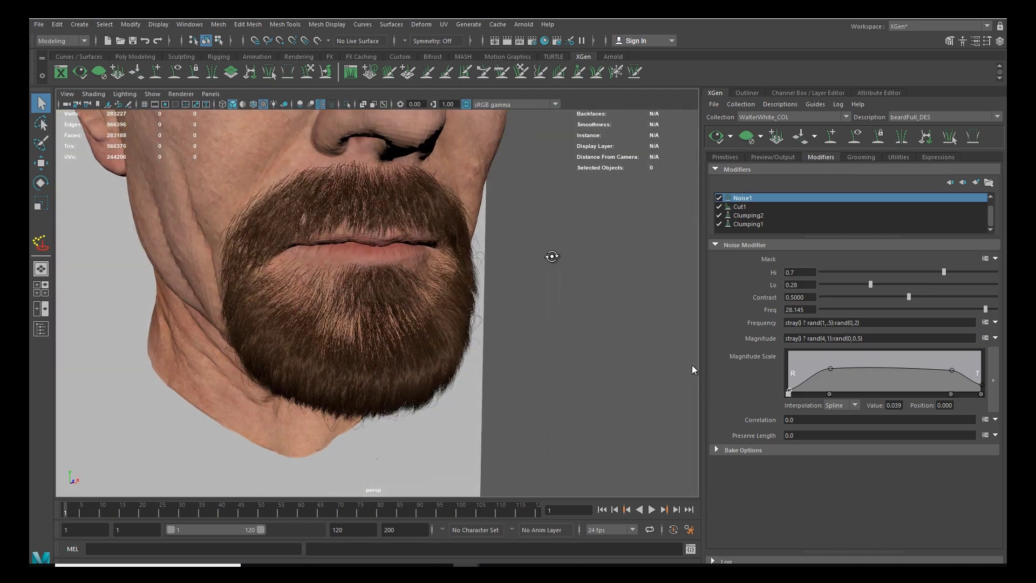
Step: Try the Noise1 Magnitude expression stray() ? rand(2,1):rand(0,0.5) and check the beard
{"action": "left_click", "coordinate": [825, 338]}
{"action": "key", "text": "BackSpace"}
{"action": "type", "text": "2"}
{"action": "key", "text": "Return"}
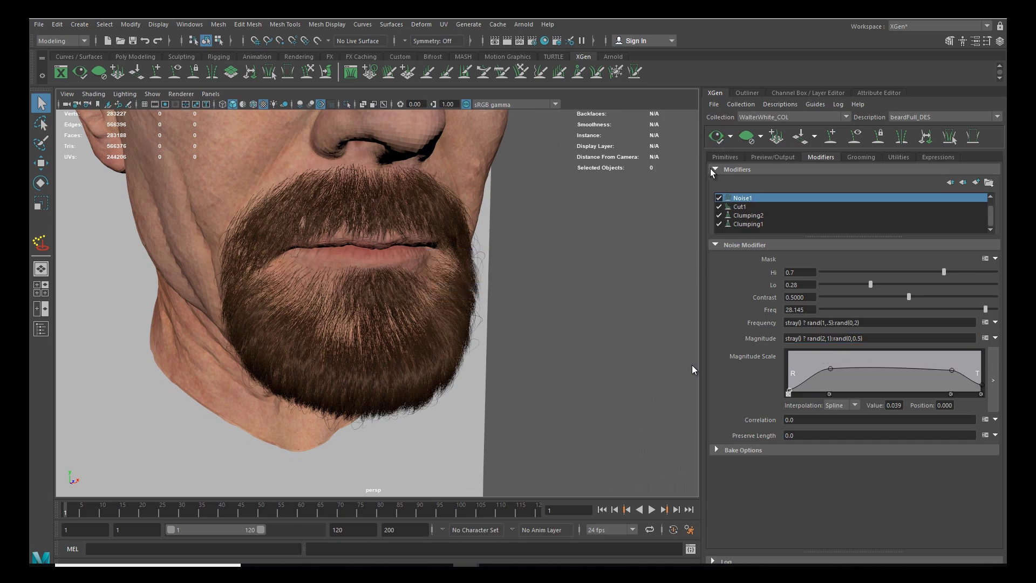
{"action": "left_click_drag", "start_coordinate": [514, 274], "coordinate": [424, 307], "text": "alt"}
Step: Rework the stray range in the Noise1 Magnitude expression to rand(3,1)
{"action": "left_click", "coordinate": [825, 339]}
{"action": "key", "text": "BackSpace"}
{"action": "type", "text": "5"}
{"action": "key", "text": "Delete"}
{"action": "type", "text": "3"}
{"action": "key", "text": "Return"}
{"action": "left_click_drag", "start_coordinate": [518, 300], "coordinate": [474, 304], "text": "alt"}
{"action": "left_click_drag", "start_coordinate": [484, 306], "coordinate": [537, 297], "text": "alt"}
{"action": "left_click", "coordinate": [821, 337]}
{"action": "key", "text": "Delete"}
{"action": "key", "text": "Delete"}
{"action": "key", "text": "Right"}
{"action": "type", "text": ",1"}
{"action": "key", "text": "Return"}
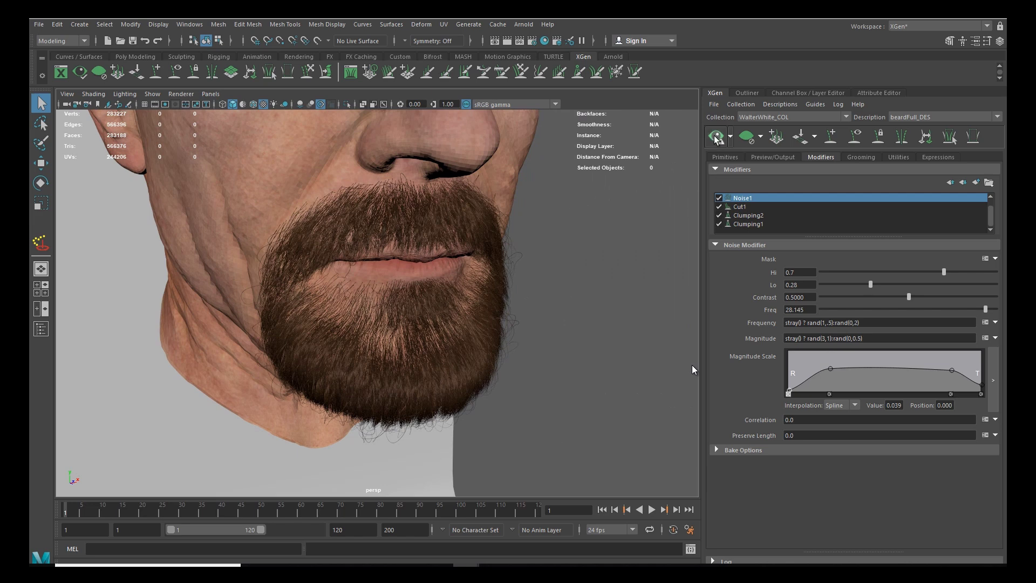
Step: Set the Noise1 Magnitude expression to stray() ? rand(4,2):rand(0,0.5) and refresh the beard preview
{"action": "left_click", "coordinate": [825, 338]}
{"action": "key", "text": "BackSpace"}
{"action": "type", "text": "4"}
{"action": "left_click", "coordinate": [717, 138]}
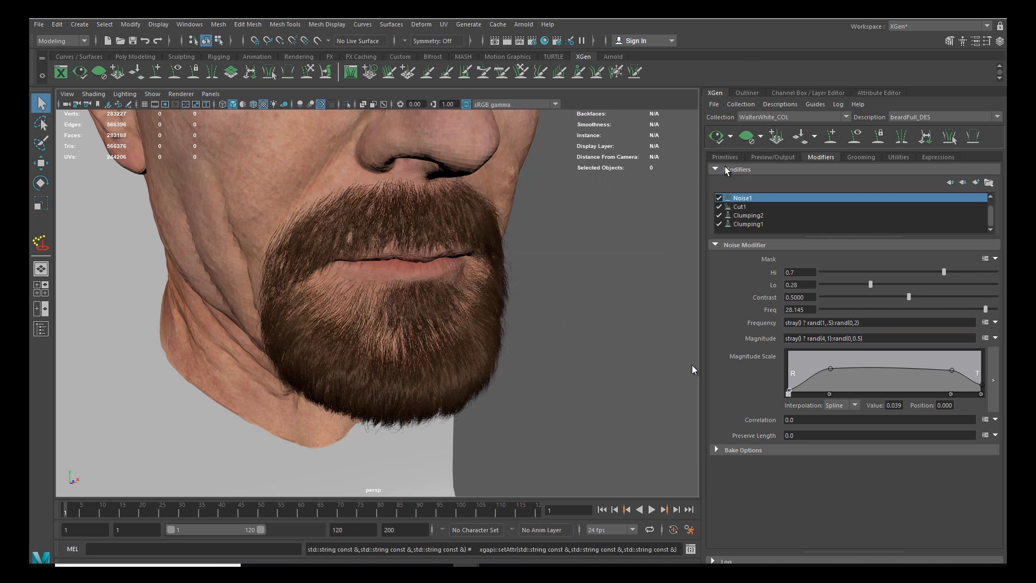
{"action": "left_click", "coordinate": [830, 339]}
{"action": "key", "text": "BackSpace"}
{"action": "type", "text": "2"}
{"action": "key", "text": "Return"}
{"action": "left_click", "coordinate": [717, 139]}
Step: Try the Noise1 Frequency expression stray() ? rand(0,0):rand(0,2) and check the beard up close
{"action": "left_click", "coordinate": [831, 324]}
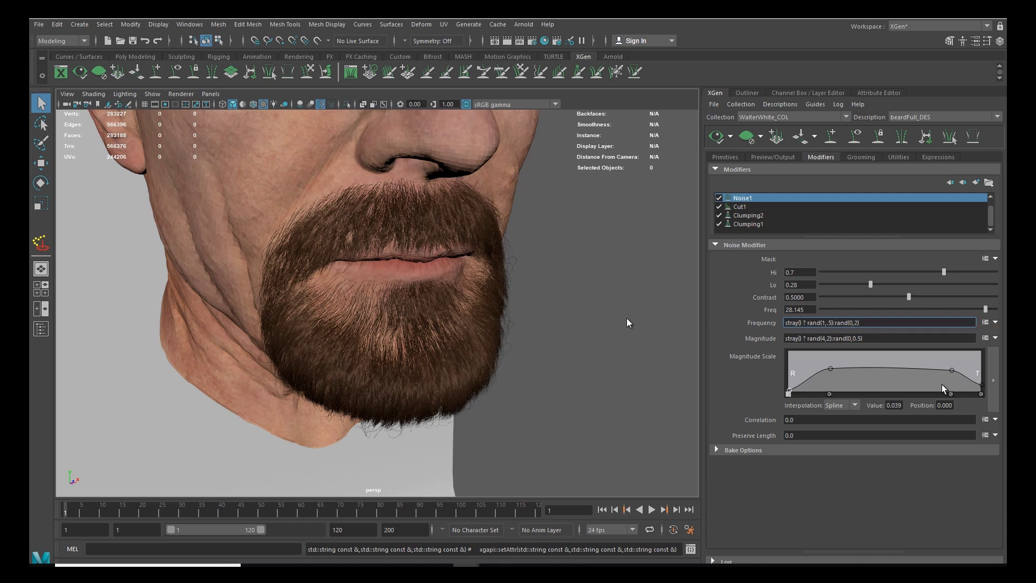
{"action": "key", "text": "BackSpace"}
{"action": "key", "text": "BackSpace"}
{"action": "type", "text": "0"}
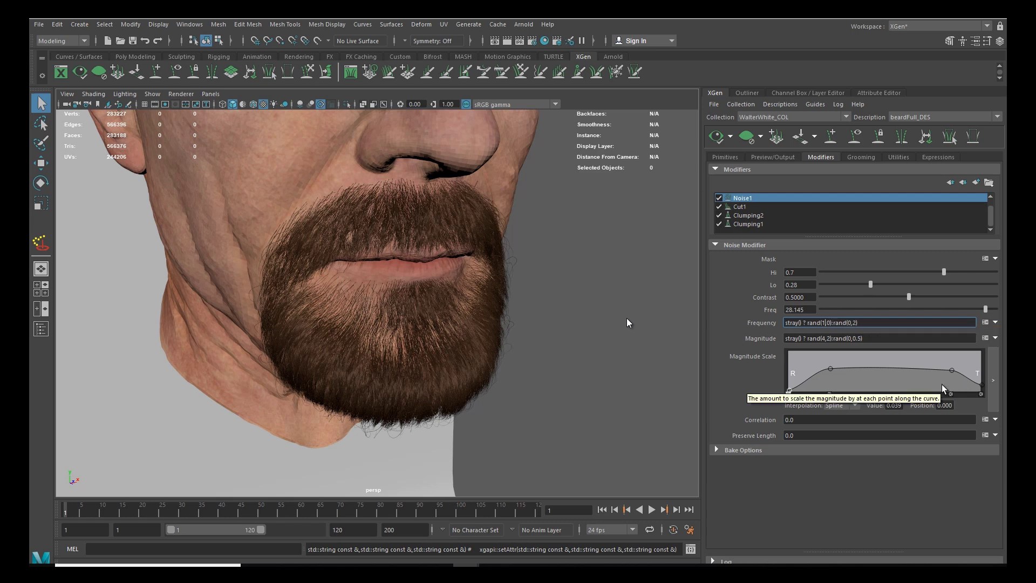
{"action": "key", "text": "Left"}
{"action": "key", "text": "BackSpace"}
{"action": "type", "text": "0"}
{"action": "key", "text": "Return"}
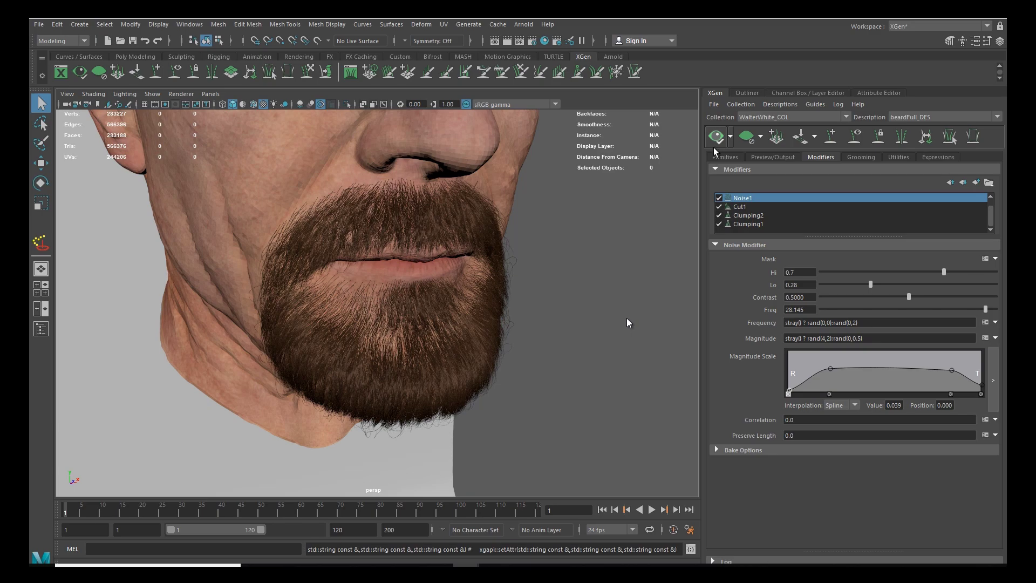
{"action": "middle_click_drag", "start_coordinate": [551, 276], "coordinate": [483, 251], "text": "alt"}
{"action": "right_click_drag", "start_coordinate": [483, 252], "coordinate": [562, 276], "text": "alt"}
{"action": "left_click_drag", "start_coordinate": [563, 275], "coordinate": [526, 312], "text": "alt"}
Step: Set the Noise1 Frequency expression to stray() ? rand(3,1):rand(0,2) and review the beard from several angles
{"action": "left_click", "coordinate": [825, 322]}
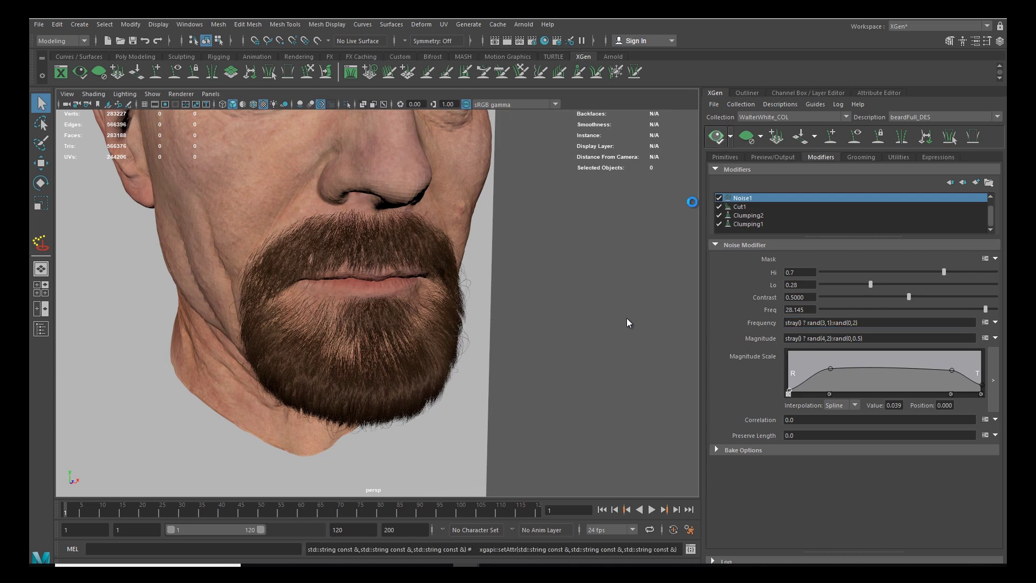
{"action": "left_click_drag", "start_coordinate": [504, 306], "coordinate": [471, 322], "text": "alt"}
{"action": "right_click_drag", "start_coordinate": [471, 322], "coordinate": [410, 325], "text": "alt"}
{"action": "left_click_drag", "start_coordinate": [410, 325], "coordinate": [318, 331], "text": "alt"}
{"action": "right_click_drag", "start_coordinate": [319, 331], "coordinate": [382, 343], "text": "alt"}
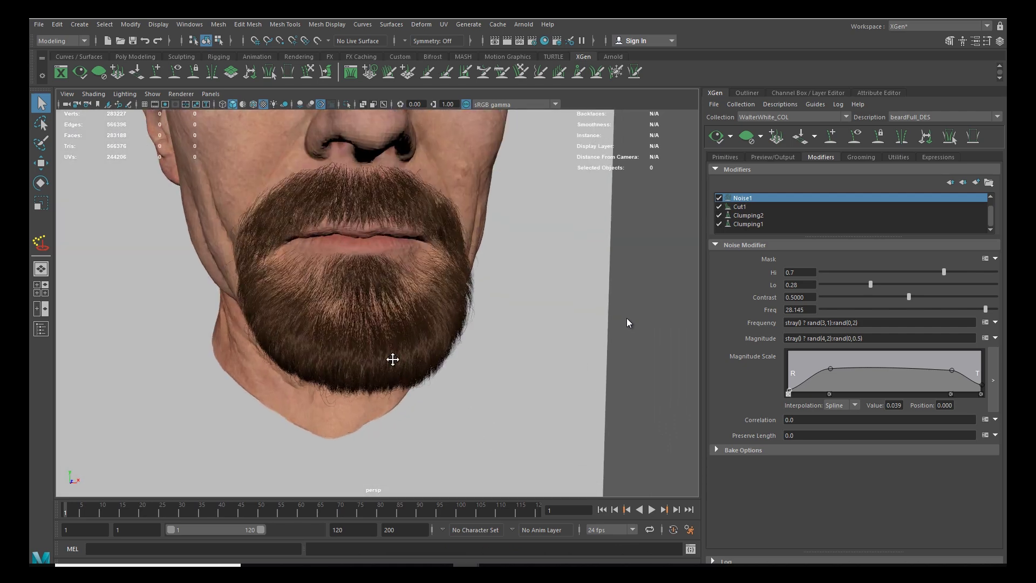
{"action": "left_click_drag", "start_coordinate": [381, 348], "coordinate": [363, 373], "text": "alt"}
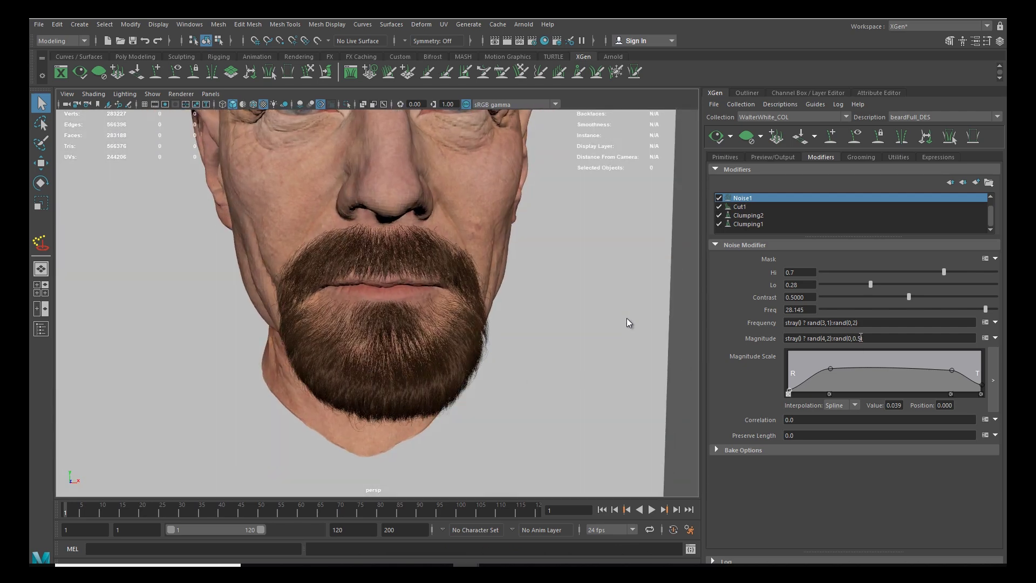
Step: Change the non-stray range in the Noise1 Magnitude expression to rand(0,1)
{"action": "left_click", "coordinate": [861, 338]}
{"action": "key", "text": "BackSpace"}
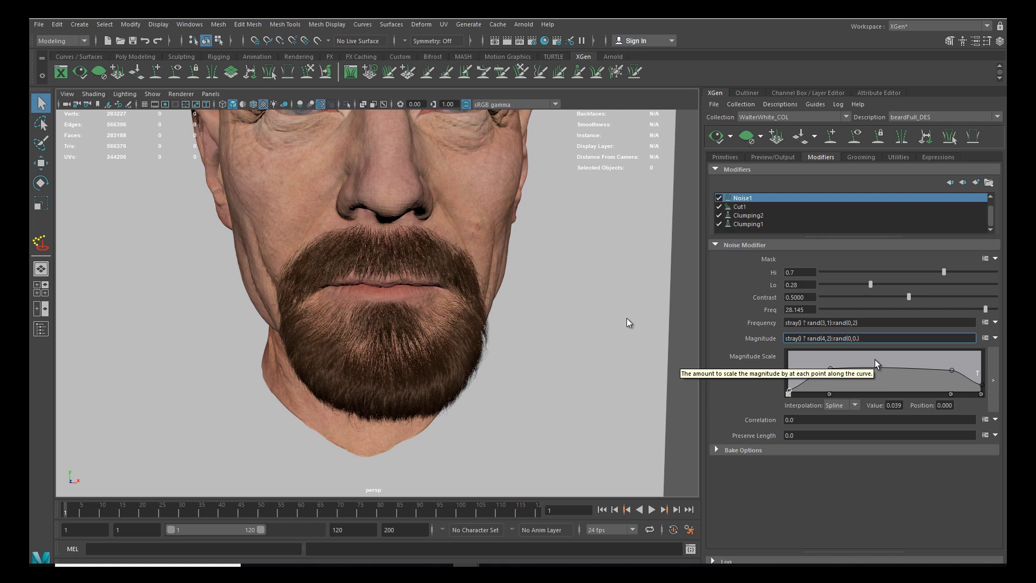
{"action": "type", "text": "1"}
{"action": "key", "text": "Return"}
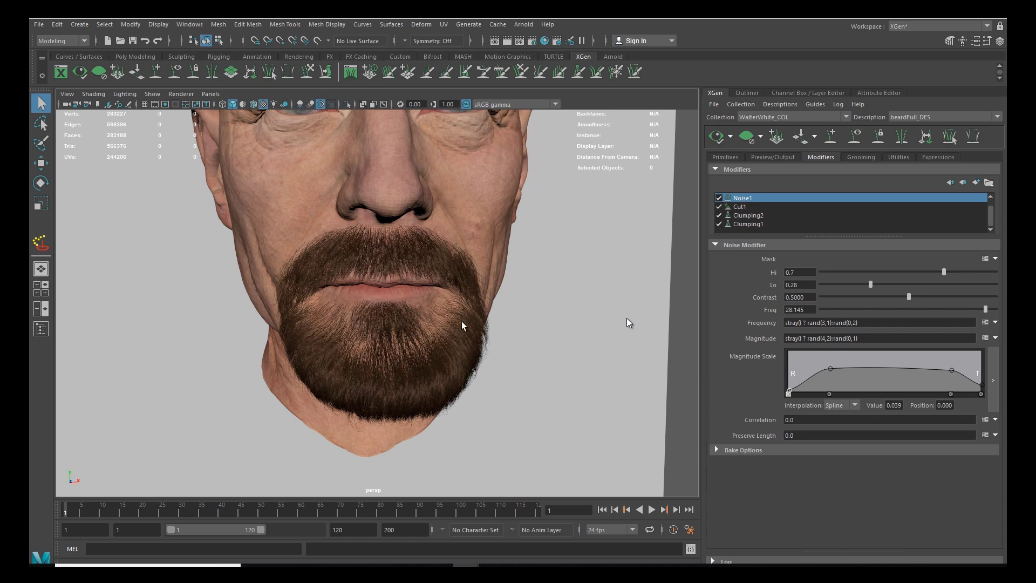
Step: Try a Noise1 mask with Hi at 0.99 and Lo at 0.57, checking the beard from the front and side
{"action": "left_click_drag", "start_coordinate": [277, 284], "coordinate": [410, 335], "text": "alt"}
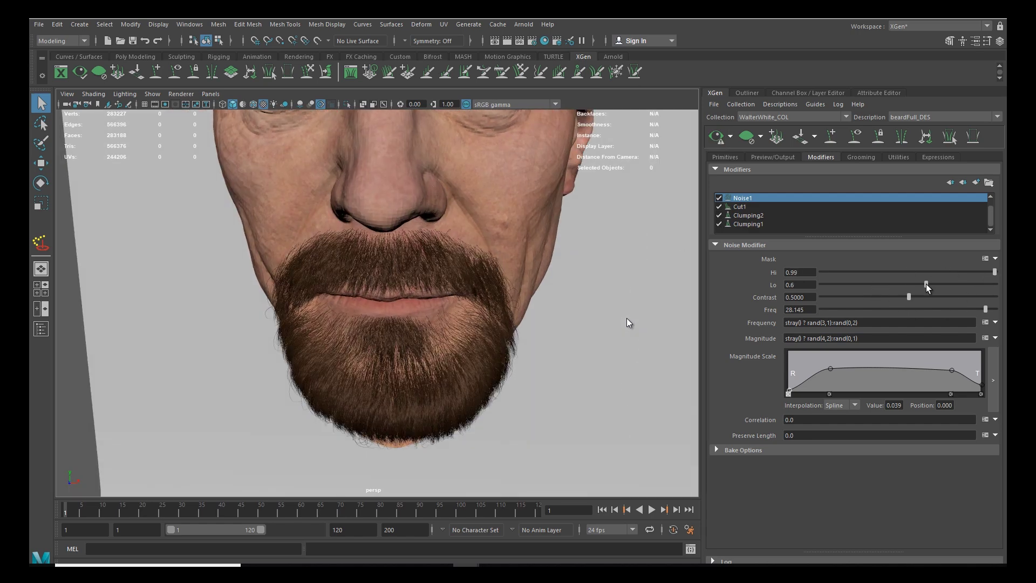
{"action": "left_click", "coordinate": [717, 136]}
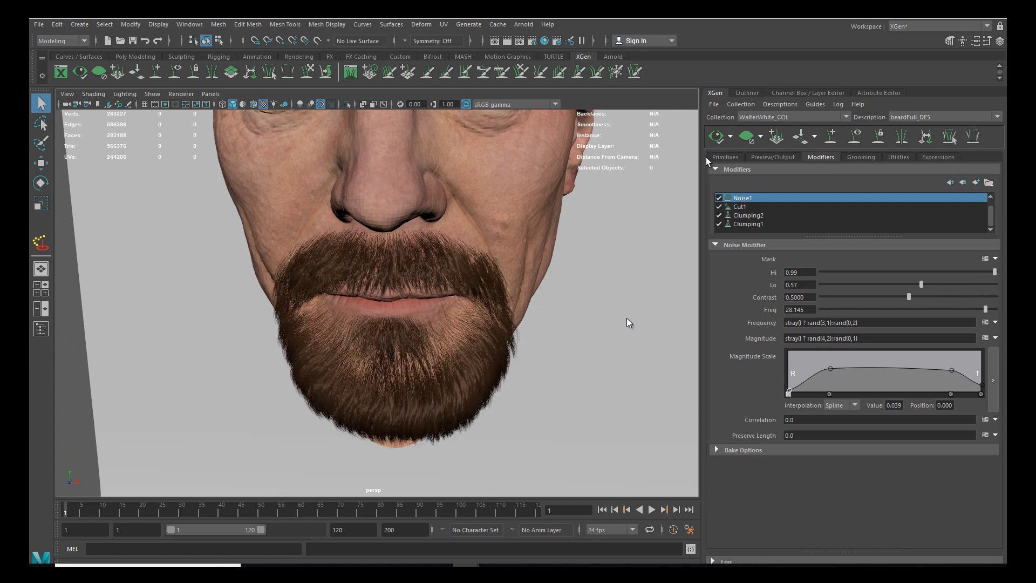
{"action": "left_click_drag", "start_coordinate": [480, 247], "coordinate": [556, 239], "text": "alt"}
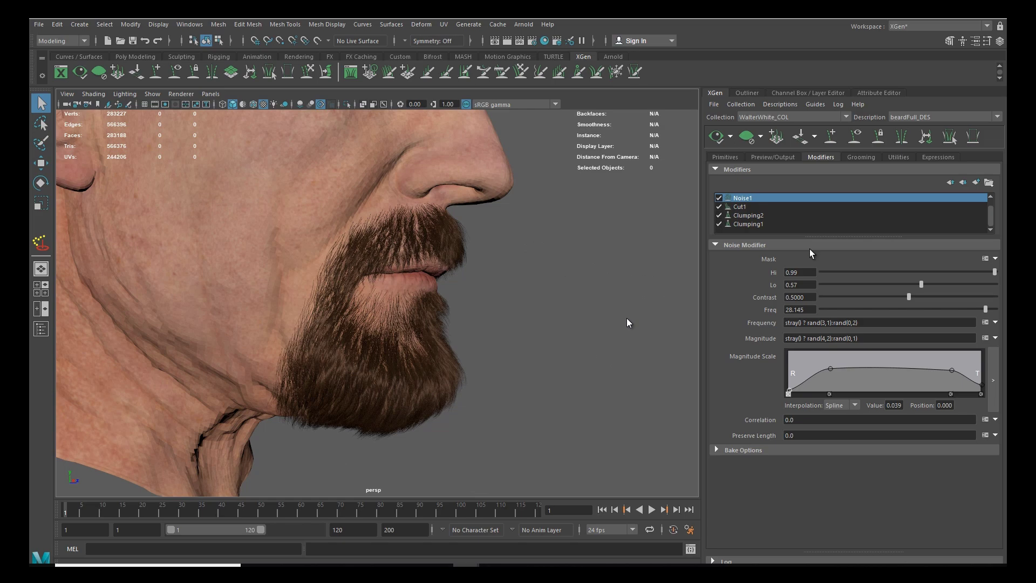
{"action": "left_click_drag", "start_coordinate": [564, 333], "coordinate": [486, 340], "text": "alt"}
Step: Replace the Noise1 Mask expression with a plain value of 0.0000 and refresh the beard preview
{"action": "left_click", "coordinate": [995, 259]}
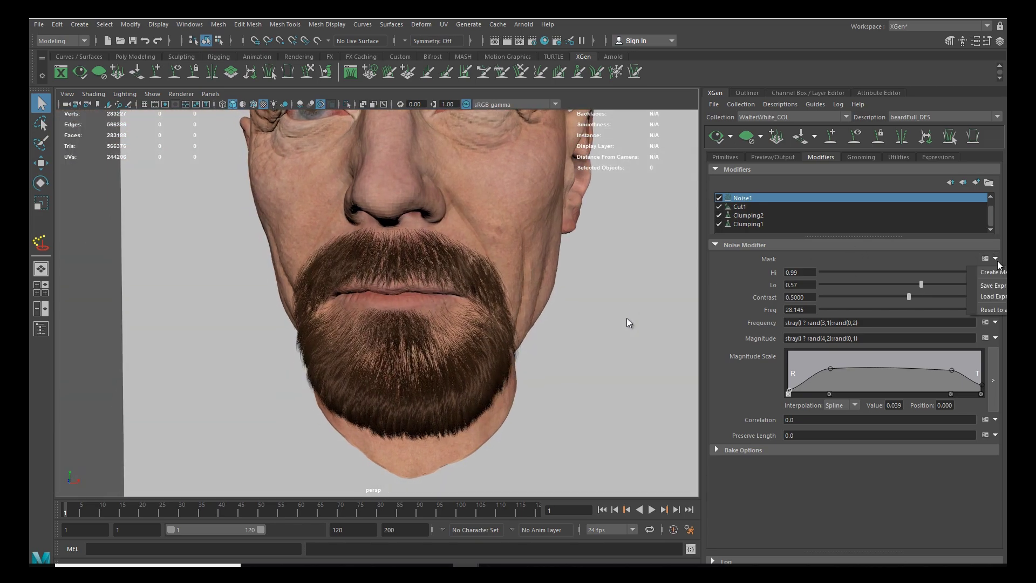
{"action": "left_click", "coordinate": [902, 283]}
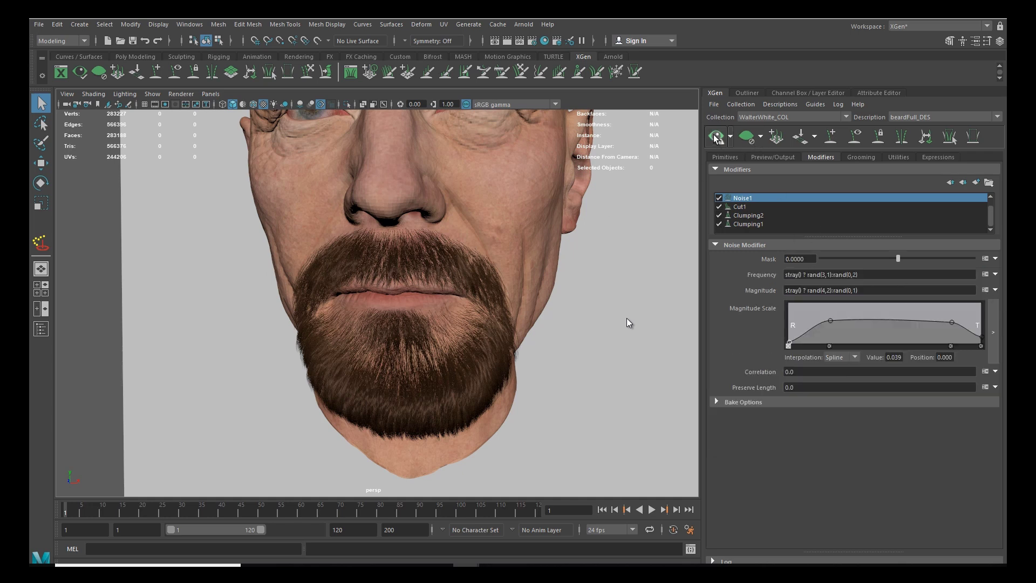
{"action": "scroll", "coordinate": [513, 284], "scroll_direction": "up", "scroll_amount": 2}
{"action": "left_click_drag", "start_coordinate": [513, 284], "coordinate": [532, 330], "text": "alt"}
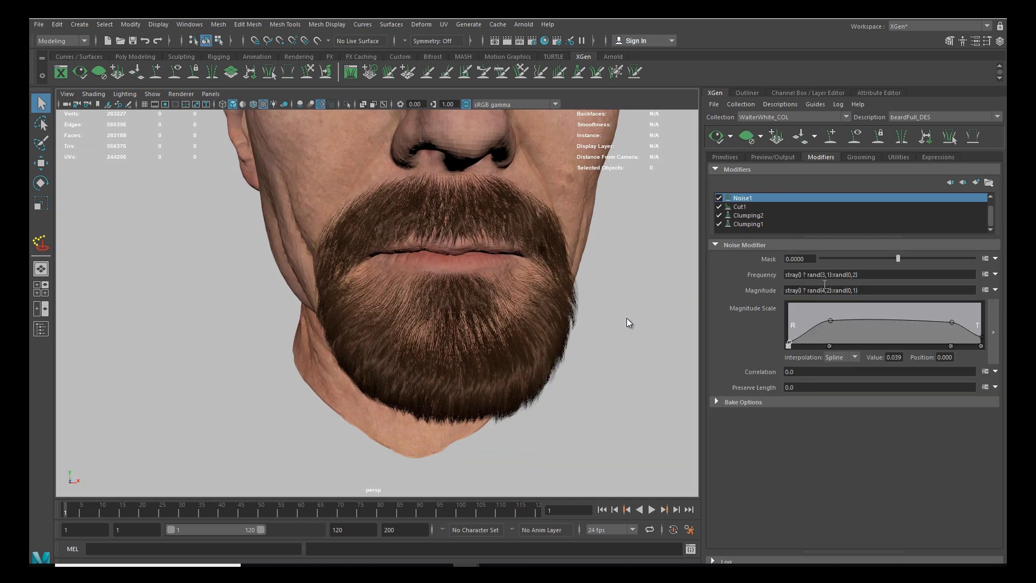
Step: Set the Noise1 Frequency expression to stray() ? rand(5,2):rand(0,2)
{"action": "left_click", "coordinate": [824, 274]}
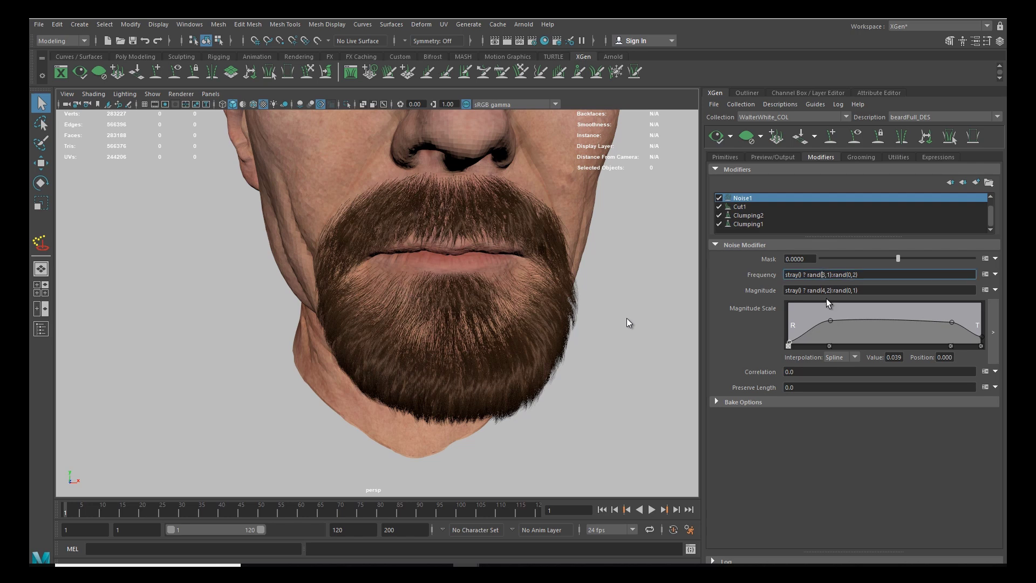
{"action": "key", "text": "BackSpace"}
{"action": "type", "text": "5,"}
{"action": "type", "text": "2"}
{"action": "key", "text": "Return"}
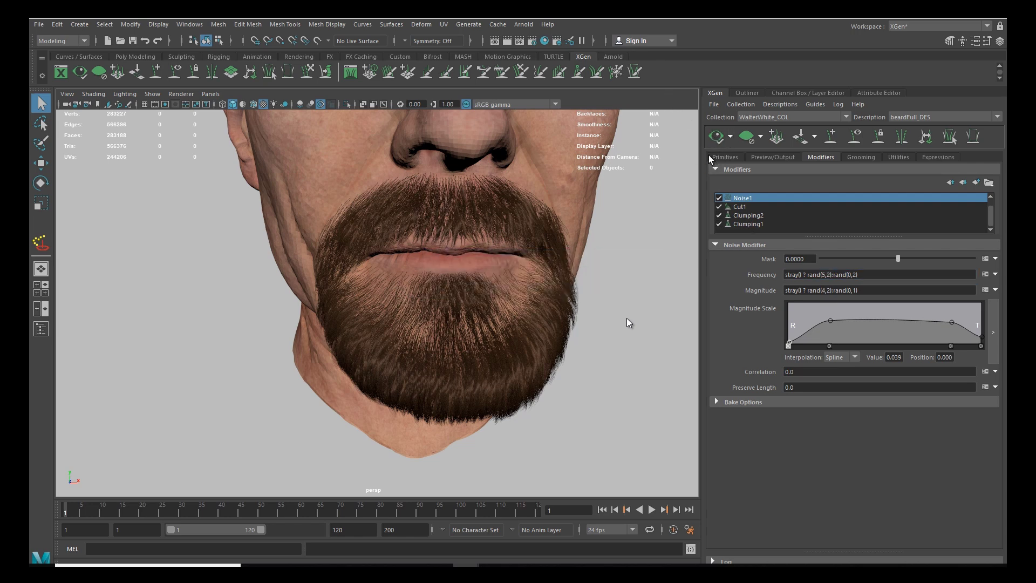
Step: Set the Noise1 Magnitude expression to stray() ? rand(5,2):rand(0,1) and check the updated beard
{"action": "left_click", "coordinate": [822, 291]}
{"action": "key", "text": "BackSpace"}
{"action": "type", "text": "5"}
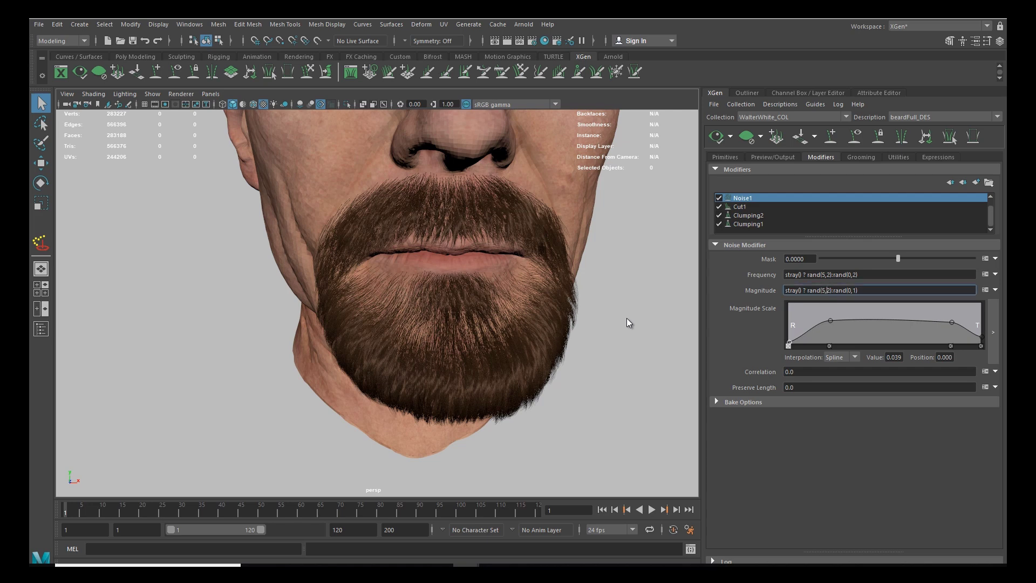
{"action": "key", "text": "Return"}
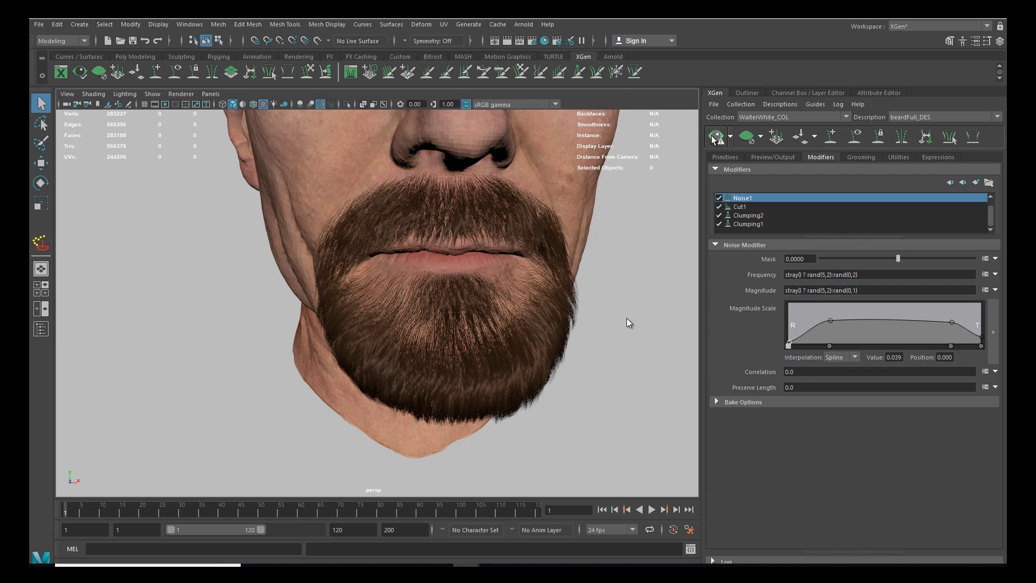
{"action": "left_click_drag", "start_coordinate": [462, 280], "coordinate": [534, 240], "text": "alt"}
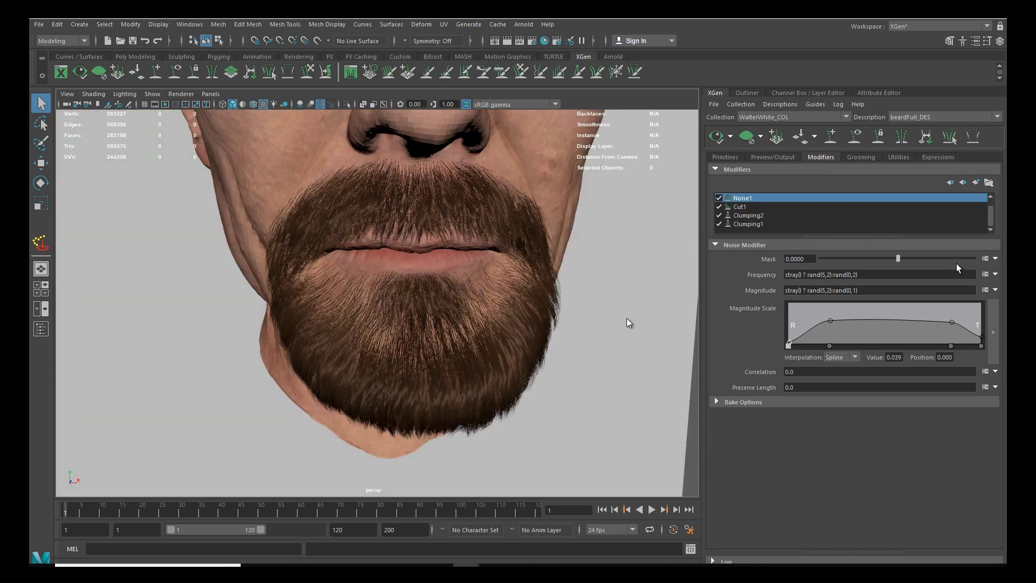
Step: Load the procedural noise_smoothstep sample into the expression editor for the Noise1 Mask
{"action": "left_click", "coordinate": [984, 260]}
{"action": "left_click", "coordinate": [373, 165]}
{"action": "left_click", "coordinate": [578, 188]}
{"action": "left_click", "coordinate": [590, 245]}
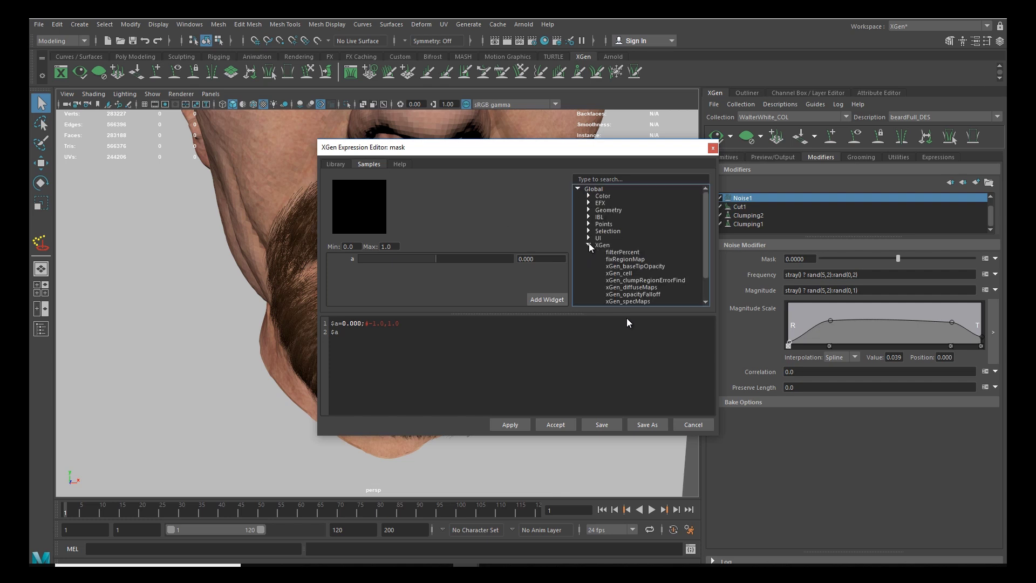
{"action": "left_click", "coordinate": [589, 218]}
{"action": "left_click", "coordinate": [588, 196]}
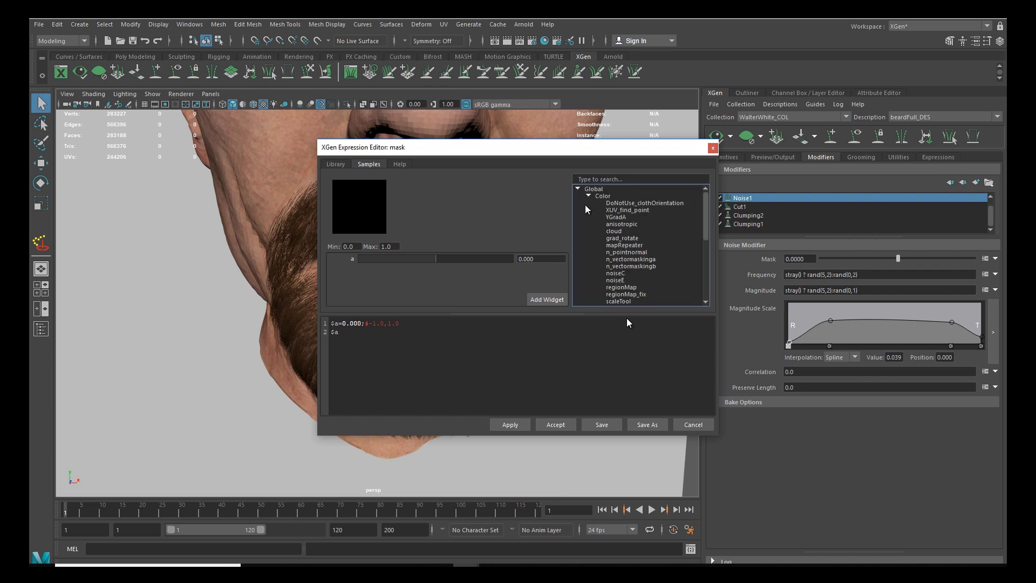
{"action": "scroll", "coordinate": [705, 241], "scroll_direction": "down", "scroll_amount": 8}
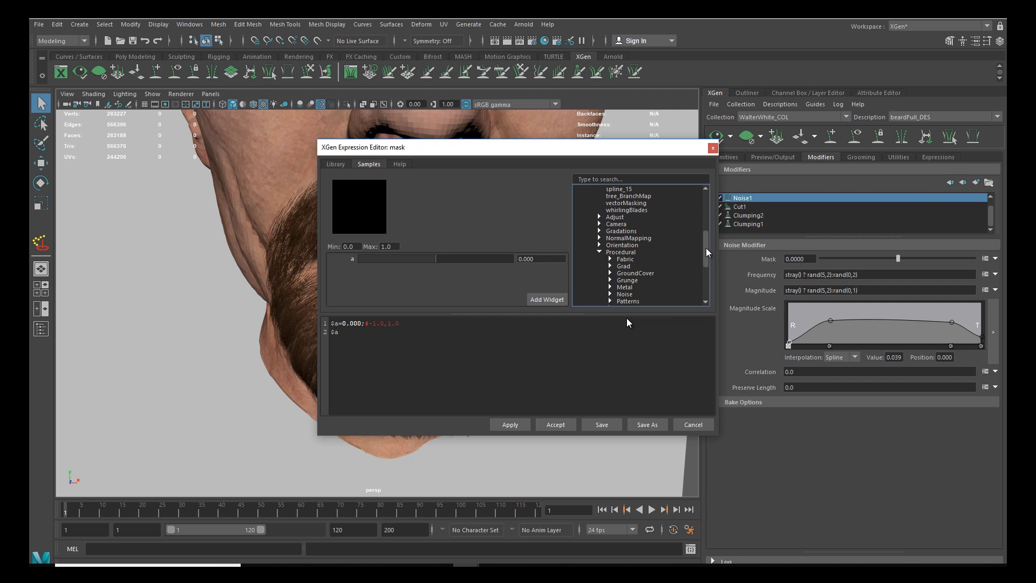
{"action": "mouse_move", "coordinate": [704, 262]}
{"action": "left_mouse_down"}
{"action": "mouse_move", "coordinate": [706, 250]}
{"action": "mouse_move", "coordinate": [708, 264]}
{"action": "left_mouse_up"}
{"action": "left_click", "coordinate": [610, 238]}
{"action": "left_click", "coordinate": [653, 231]}
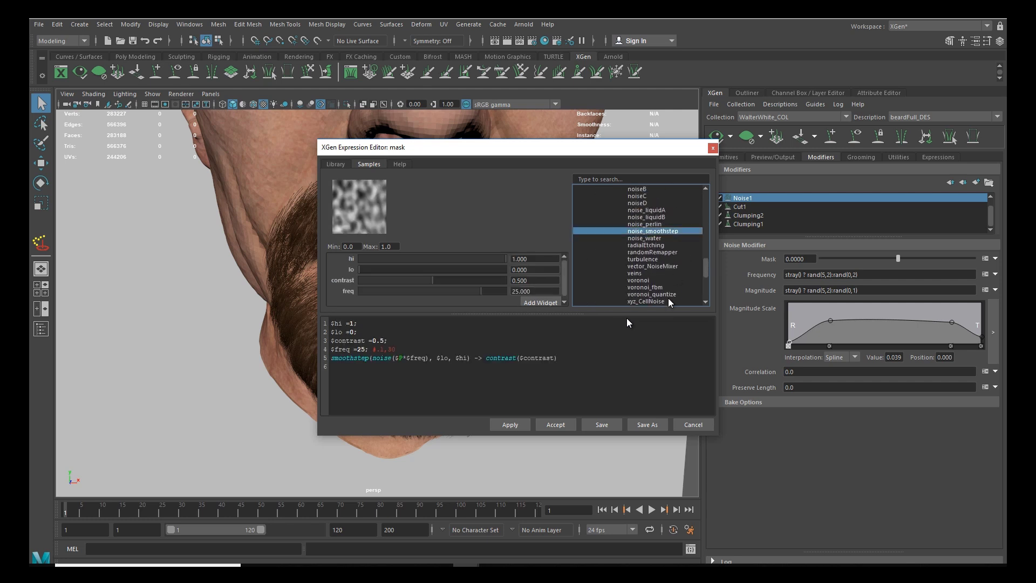
Step: Tune the mask to hi 0.9228, lo 0.2904, contrast 0.6581 and freq 27.6915, accept the expression and refresh the preview
{"action": "mouse_move", "coordinate": [499, 259]}
{"action": "left_mouse_down"}
{"action": "mouse_move", "coordinate": [487, 259]}
{"action": "mouse_move", "coordinate": [506, 259]}
{"action": "left_mouse_up"}
{"action": "left_click_drag", "start_coordinate": [360, 268], "coordinate": [401, 267]}
{"action": "left_click_drag", "start_coordinate": [496, 260], "coordinate": [494, 259]}
{"action": "left_click_drag", "start_coordinate": [432, 280], "coordinate": [455, 280]}
{"action": "mouse_move", "coordinate": [480, 291]}
{"action": "left_mouse_down"}
{"action": "mouse_move", "coordinate": [494, 291]}
{"action": "mouse_move", "coordinate": [463, 290]}
{"action": "mouse_move", "coordinate": [493, 291]}
{"action": "left_mouse_up"}
{"action": "left_click", "coordinate": [551, 425]}
{"action": "left_click", "coordinate": [716, 137]}
Step: Replace the Noise1 Frequency and Magnitude expressions with a constant value of 1 each
{"action": "mouse_move", "coordinate": [366, 283]}
{"action": "left_mouse_down", "text": "alt"}
{"action": "mouse_move", "coordinate": [416, 291]}
{"action": "mouse_move", "coordinate": [485, 280]}
{"action": "mouse_move", "coordinate": [369, 285]}
{"action": "left_mouse_up", "text": "alt"}
{"action": "scroll", "coordinate": [369, 284], "scroll_direction": "down", "scroll_amount": 6}
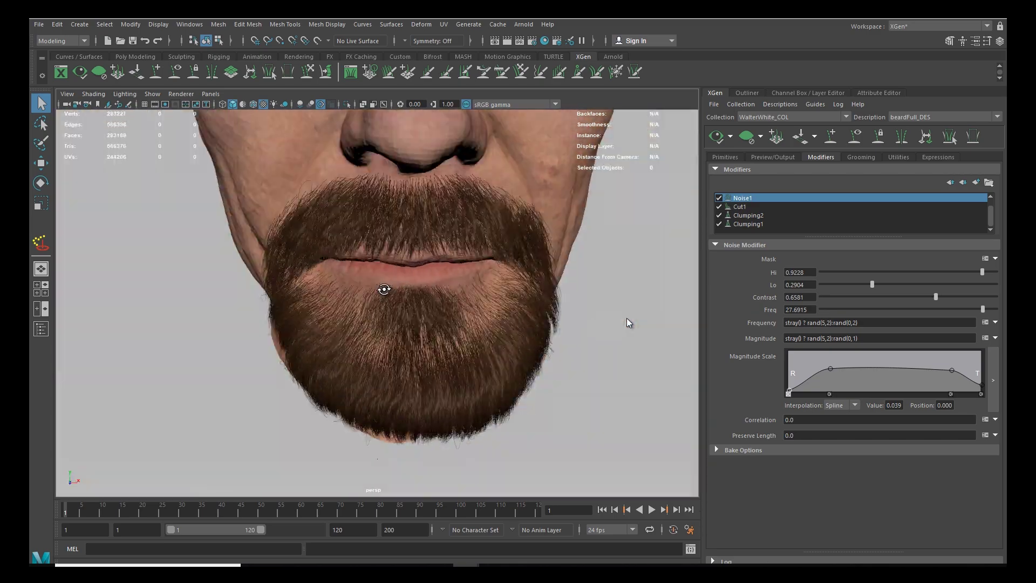
{"action": "scroll", "coordinate": [398, 335], "scroll_direction": "up", "scroll_amount": 3}
{"action": "left_click_drag", "start_coordinate": [400, 342], "coordinate": [480, 355], "text": "alt"}
{"action": "triple_click", "coordinate": [869, 322]}
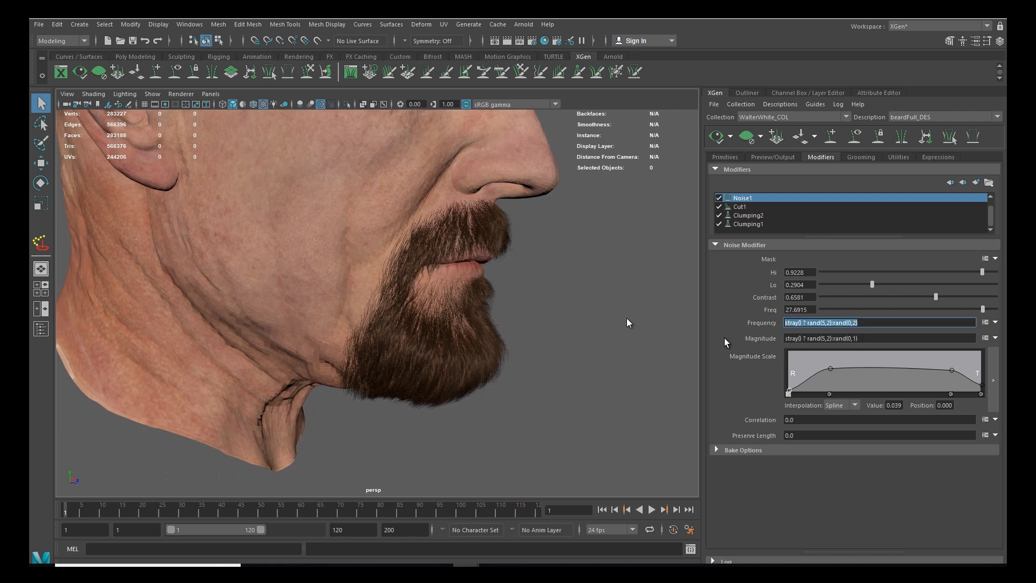
{"action": "type", "text": "1"}
{"action": "key", "text": "Return"}
{"action": "triple_click", "coordinate": [807, 339]}
{"action": "type", "text": "1"}
{"action": "key", "text": "Return"}
Step: Raise the Noise1 Magnitude to 5 and keep the Frequency as it is
{"action": "left_click_drag", "start_coordinate": [536, 305], "coordinate": [328, 315], "text": "alt"}
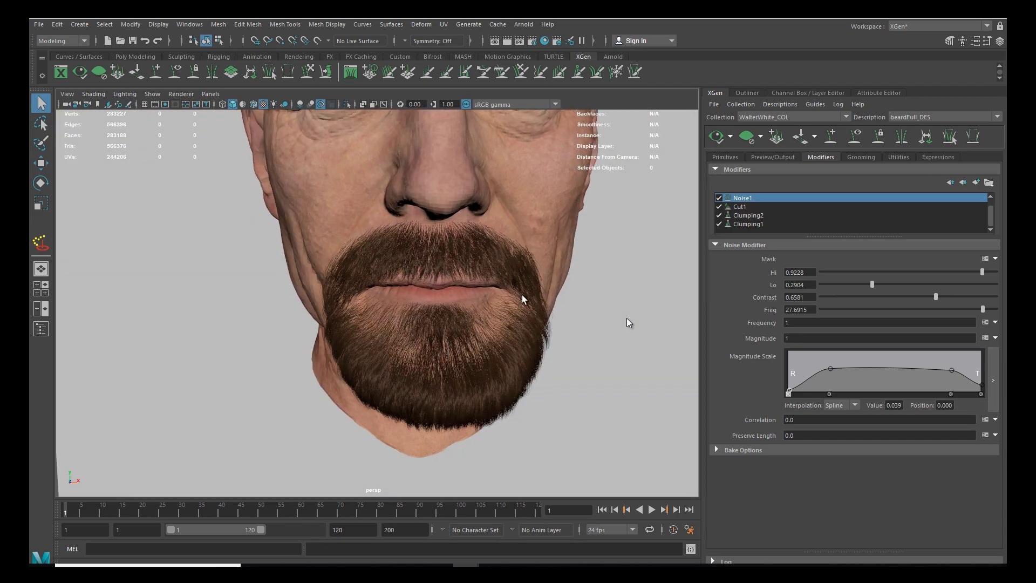
{"action": "left_click_drag", "start_coordinate": [513, 323], "coordinate": [480, 313], "text": "alt"}
{"action": "double_click", "coordinate": [799, 338]}
{"action": "type", "text": "5"}
{"action": "key", "text": "Return"}
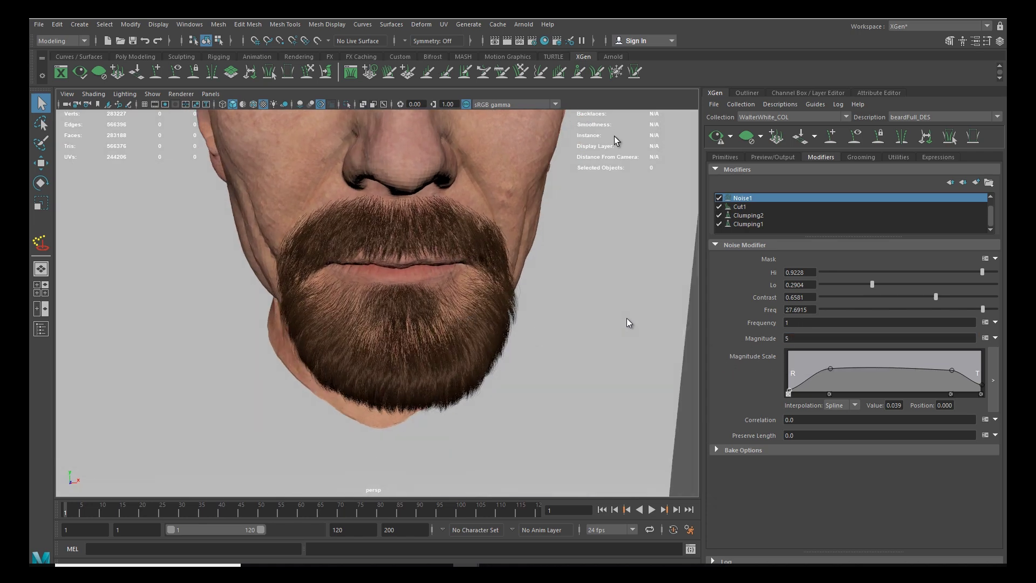
Step: Set the Noise1 Magnitude to 3 and update the XGen preview of the beard
{"action": "left_click_drag", "start_coordinate": [475, 284], "coordinate": [453, 273], "text": "alt"}
{"action": "middle_click_drag", "start_coordinate": [453, 273], "coordinate": [487, 331], "text": "alt"}
{"action": "left_click_drag", "start_coordinate": [797, 338], "coordinate": [741, 353]}
{"action": "type", "text": "3"}
{"action": "key", "text": "Return"}
{"action": "left_click", "coordinate": [716, 136]}
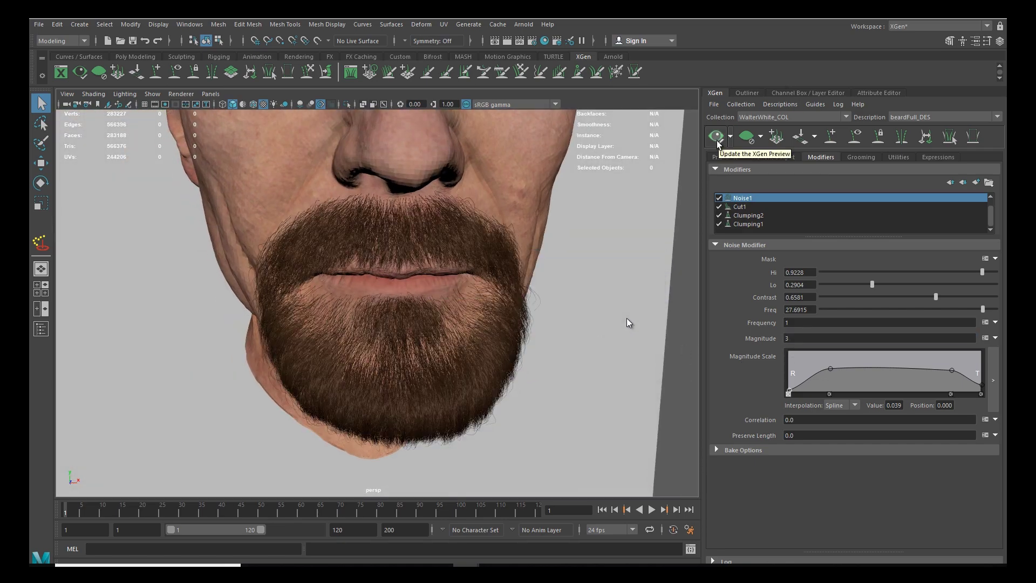
Step: Lower the Noise1 Magnitude to 2 and update the XGen preview
{"action": "middle_click_drag", "start_coordinate": [441, 336], "coordinate": [451, 335], "text": "alt"}
{"action": "scroll", "coordinate": [451, 335], "scroll_direction": "down", "scroll_amount": 2}
{"action": "left_click_drag", "start_coordinate": [451, 335], "coordinate": [426, 337], "text": "alt"}
{"action": "left_click_drag", "start_coordinate": [796, 338], "coordinate": [752, 342]}
{"action": "type", "text": "2"}
{"action": "key", "text": "Return"}
{"action": "left_click", "coordinate": [716, 136]}
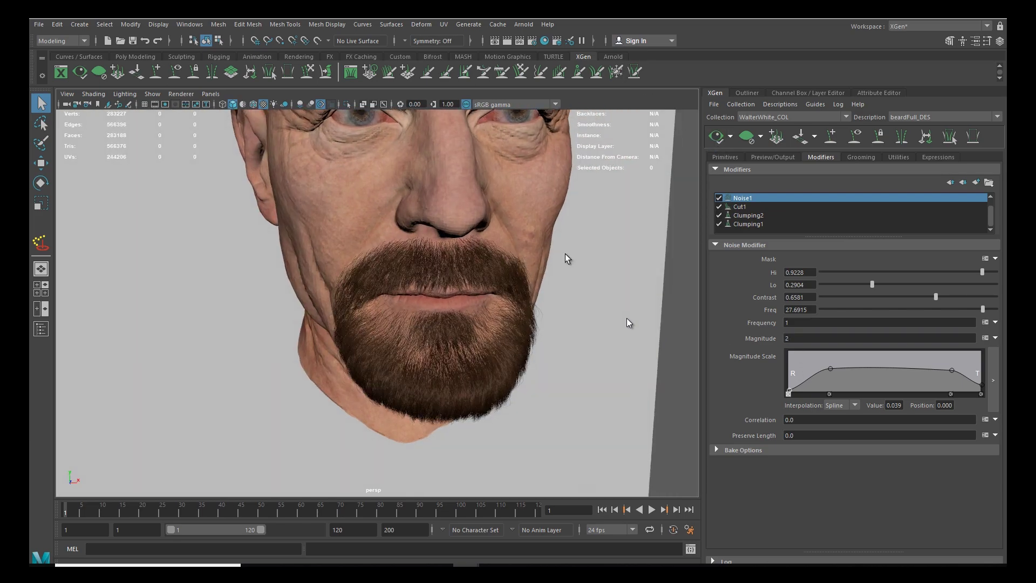
Step: Set the Noise1 Frequency to 3 and update the XGen preview
{"action": "scroll", "coordinate": [422, 332], "scroll_direction": "up", "scroll_amount": 2}
{"action": "left_click_drag", "start_coordinate": [793, 323], "coordinate": [731, 331]}
{"action": "type", "text": "3"}
{"action": "key", "text": "Return"}
{"action": "left_click", "coordinate": [716, 136]}
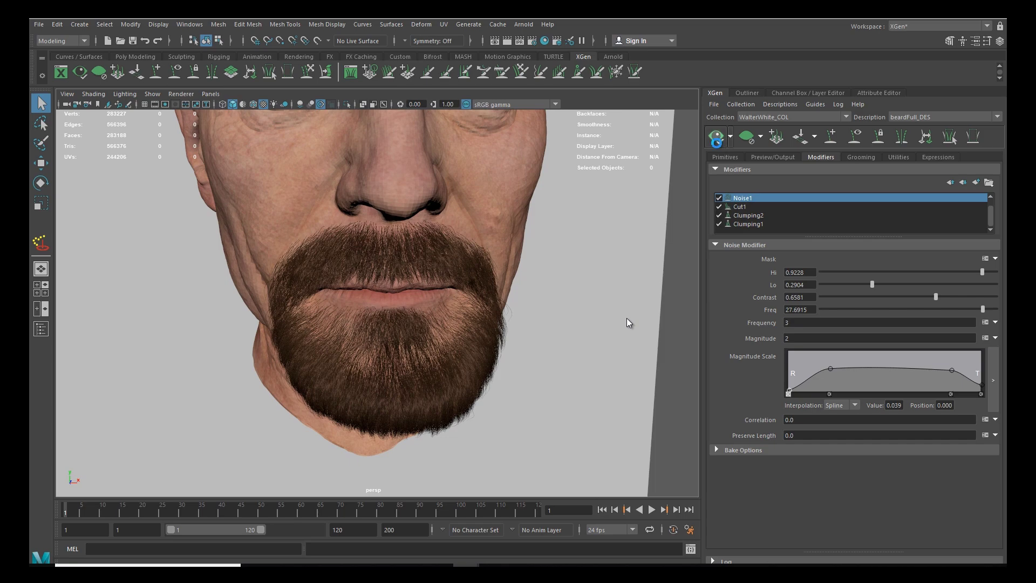
Step: Set the Noise1 Frequency to 2, update the preview and check the beard from several angles
{"action": "left_click_drag", "start_coordinate": [488, 275], "coordinate": [541, 321], "text": "alt"}
{"action": "scroll", "coordinate": [543, 313], "scroll_direction": "up", "scroll_amount": 3}
{"action": "left_click_drag", "start_coordinate": [794, 323], "coordinate": [739, 329]}
{"action": "type", "text": "2"}
{"action": "key", "text": "Return"}
{"action": "left_click", "coordinate": [715, 139]}
{"action": "left_click_drag", "start_coordinate": [586, 230], "coordinate": [382, 308], "text": "alt"}
{"action": "scroll", "coordinate": [383, 308], "scroll_direction": "down", "scroll_amount": 4}
{"action": "scroll", "coordinate": [382, 308], "scroll_direction": "up", "scroll_amount": 3}
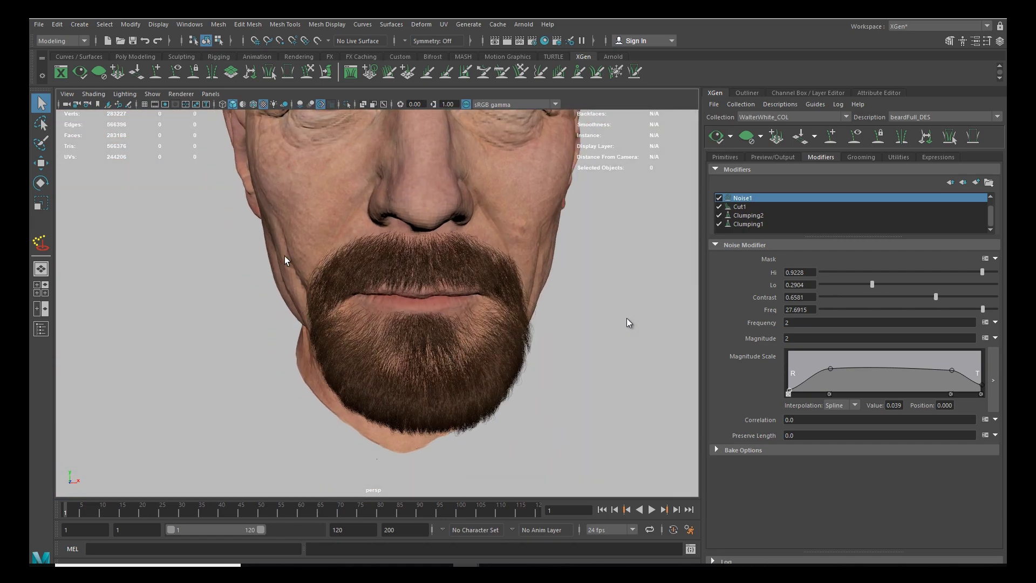
Step: Set the Clump value of the Clumping1 modifier to .7
{"action": "left_click", "coordinate": [757, 223]}
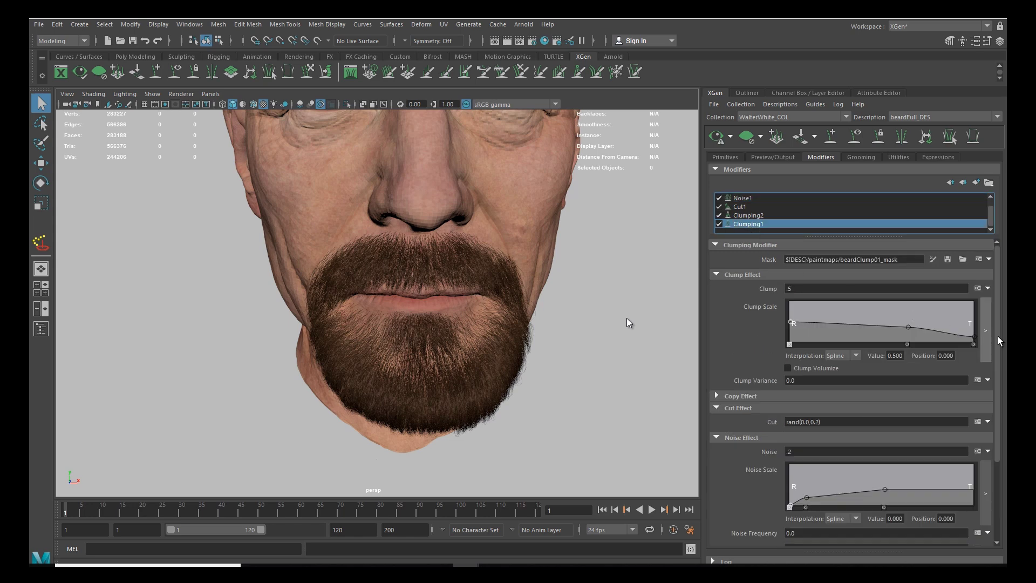
{"action": "left_click", "coordinate": [801, 290]}
{"action": "key", "text": "BackSpace"}
{"action": "type", "text": "7"}
{"action": "key", "text": "Return"}
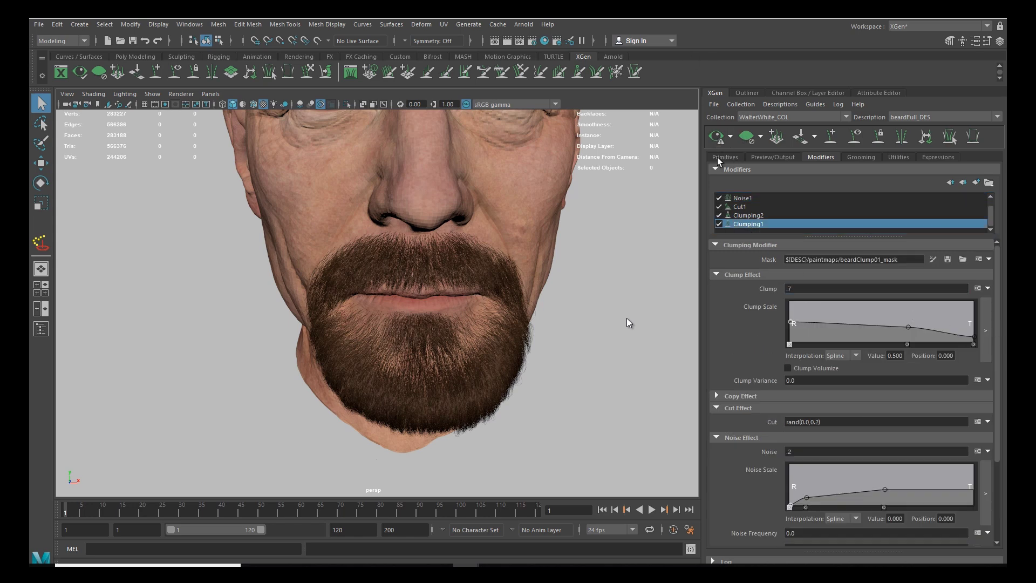
Step: Set the Clump value of the Clumping2 modifier to .8, update the preview and inspect the beard
{"action": "left_click", "coordinate": [750, 215]}
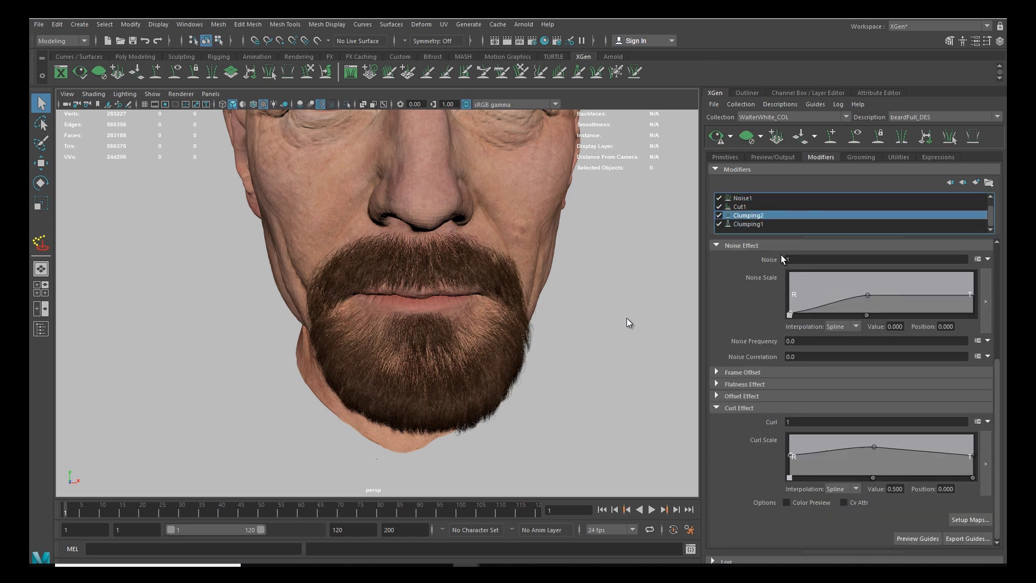
{"action": "scroll", "coordinate": [998, 380], "scroll_direction": "up", "scroll_amount": 5}
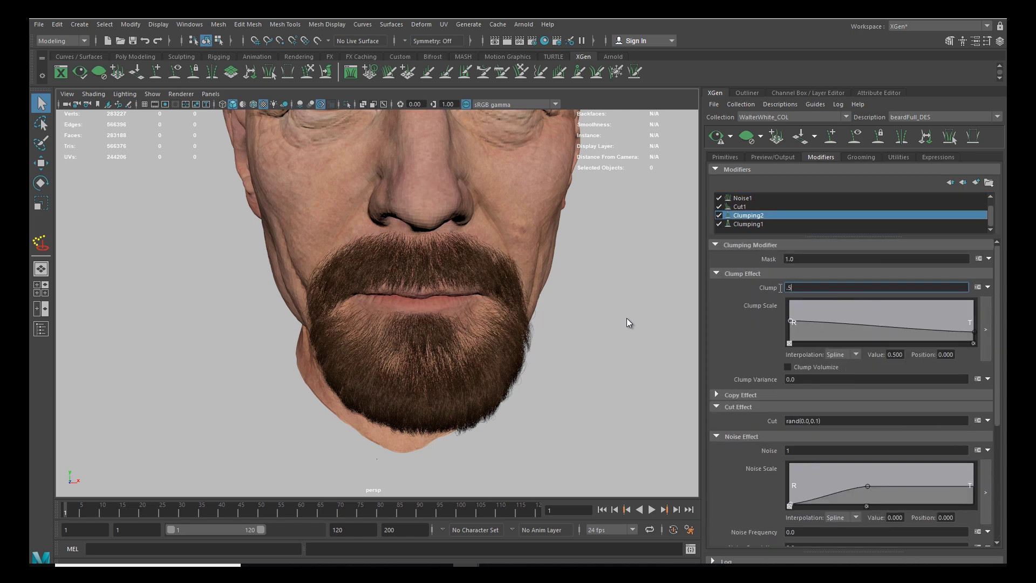
{"action": "left_click", "coordinate": [716, 137]}
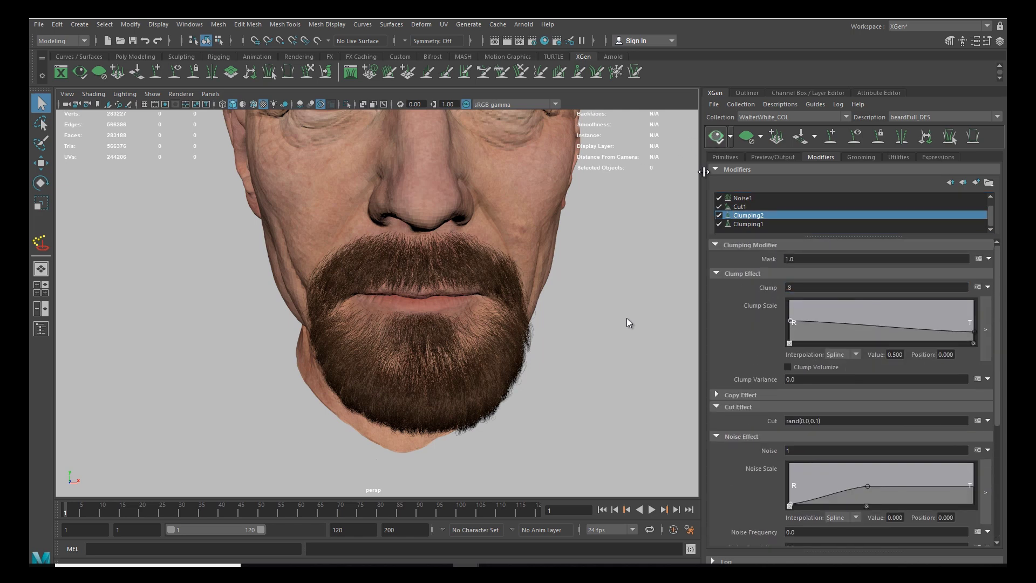
{"action": "scroll", "coordinate": [426, 318], "scroll_direction": "down", "scroll_amount": 3}
{"action": "mouse_move", "coordinate": [418, 327]}
{"action": "left_mouse_down", "text": "alt"}
{"action": "mouse_move", "coordinate": [536, 321]}
{"action": "mouse_move", "coordinate": [435, 323]}
{"action": "left_mouse_up", "text": "alt"}
{"action": "scroll", "coordinate": [478, 356], "scroll_direction": "up", "scroll_amount": 4}
{"action": "mouse_move", "coordinate": [479, 353]}
{"action": "left_mouse_down", "text": "alt"}
{"action": "mouse_move", "coordinate": [550, 345]}
{"action": "mouse_move", "coordinate": [382, 349]}
{"action": "mouse_move", "coordinate": [466, 347]}
{"action": "left_mouse_up", "text": "alt"}
{"action": "scroll", "coordinate": [451, 354], "scroll_direction": "up", "scroll_amount": 2}
{"action": "scroll", "coordinate": [458, 347], "scroll_direction": "down", "scroll_amount": 2}
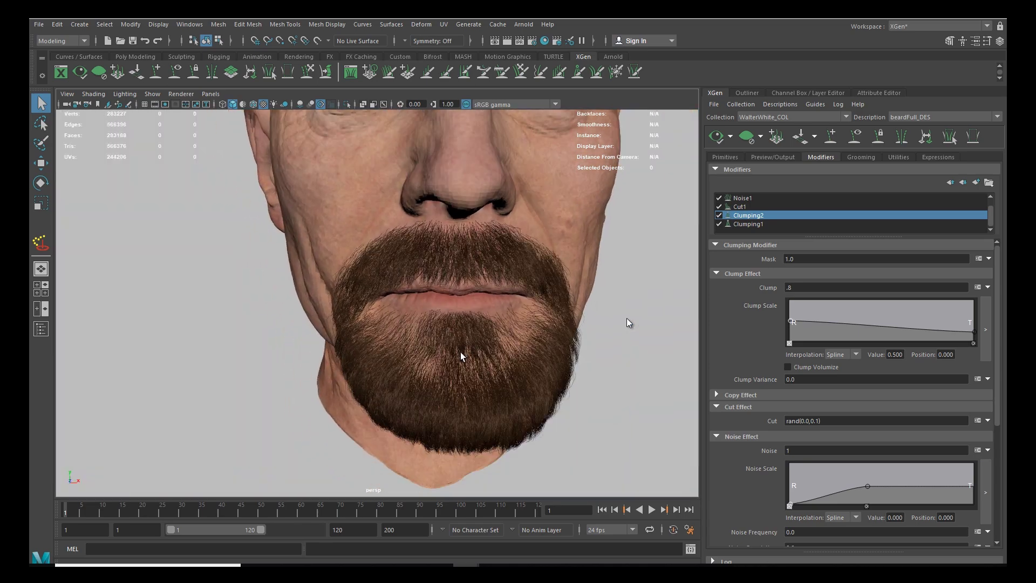
Step: Adjust the Noise1 mask by setting Hi to 0.955 and Lo to 0.46
{"action": "left_click", "coordinate": [747, 199]}
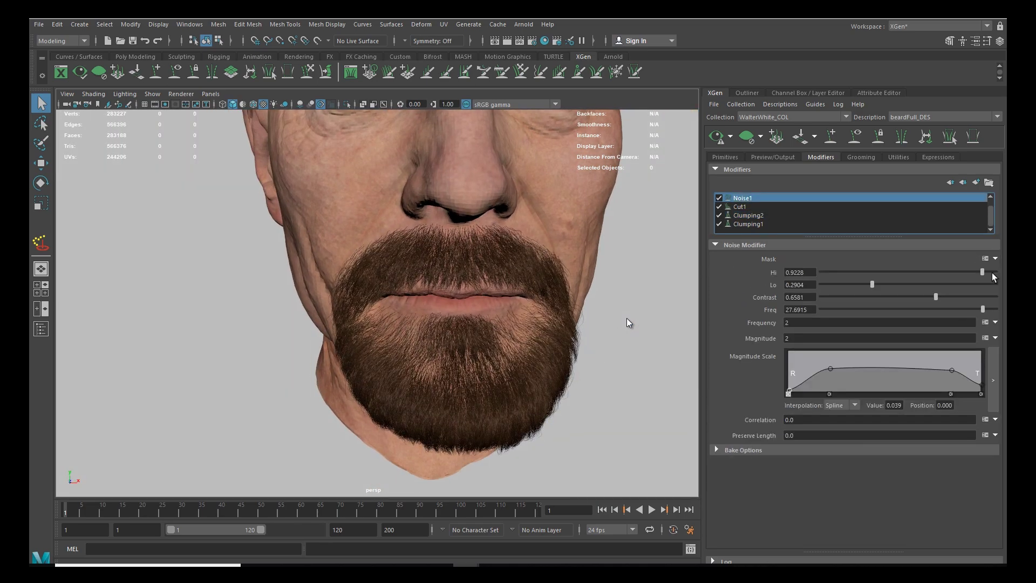
{"action": "mouse_move", "coordinate": [976, 273]}
{"action": "left_mouse_down"}
{"action": "mouse_move", "coordinate": [914, 274]}
{"action": "mouse_move", "coordinate": [988, 274]}
{"action": "left_mouse_up"}
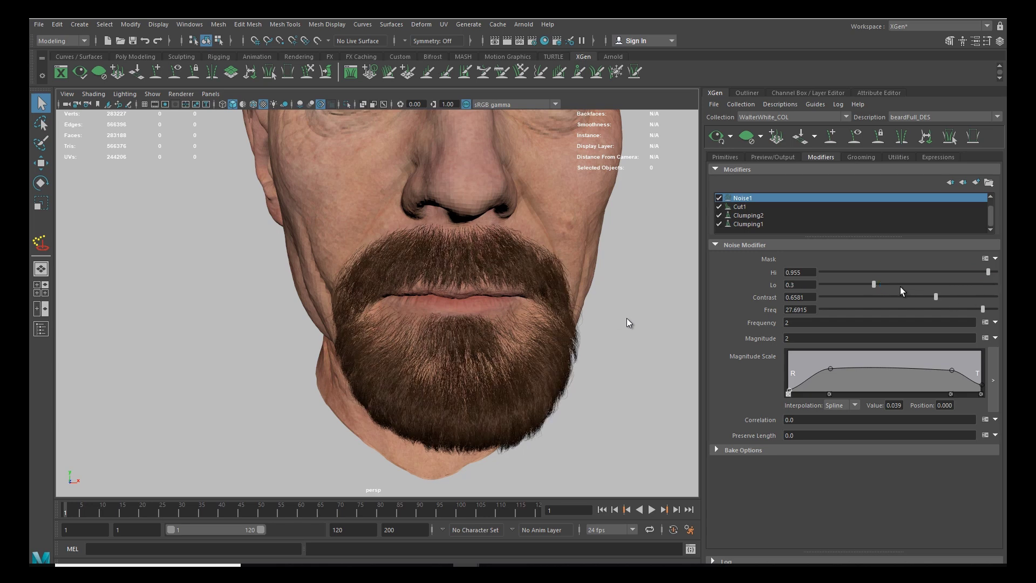
{"action": "mouse_move", "coordinate": [900, 286]}
{"action": "left_mouse_down"}
{"action": "mouse_move", "coordinate": [840, 285]}
{"action": "mouse_move", "coordinate": [901, 283]}
{"action": "left_mouse_up"}
{"action": "left_click_drag", "start_coordinate": [493, 324], "coordinate": [495, 368], "text": "alt"}
{"action": "scroll", "coordinate": [494, 368], "scroll_direction": "up", "scroll_amount": 3}
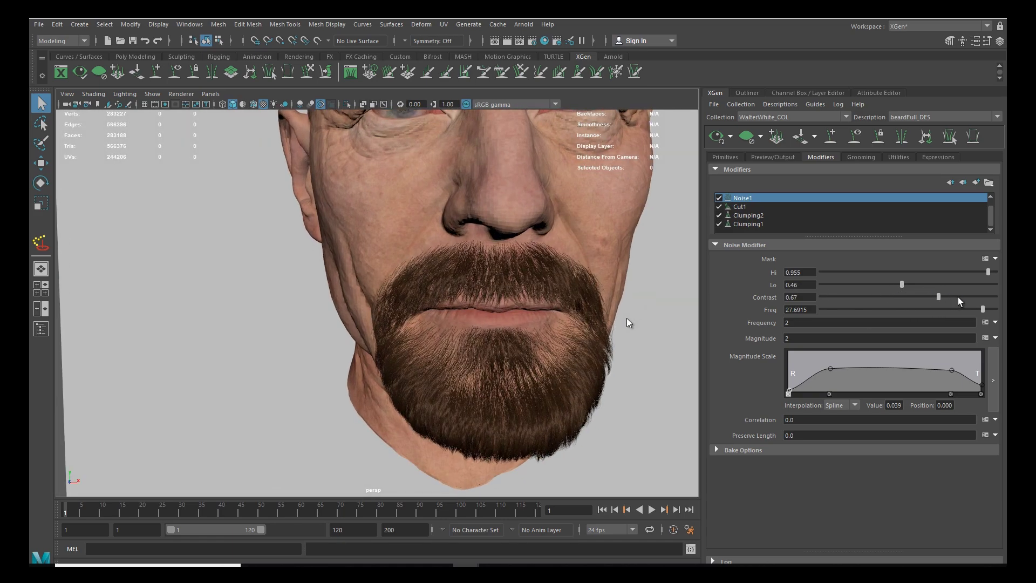
Step: Adjust the Noise1 mask further by setting Contrast to 0.175 and Freq to 3.815
{"action": "left_click_drag", "start_coordinate": [959, 299], "coordinate": [959, 299]}
{"action": "left_click_drag", "start_coordinate": [852, 298], "coordinate": [853, 298]}
{"action": "left_click_drag", "start_coordinate": [594, 342], "coordinate": [525, 341], "text": "alt"}
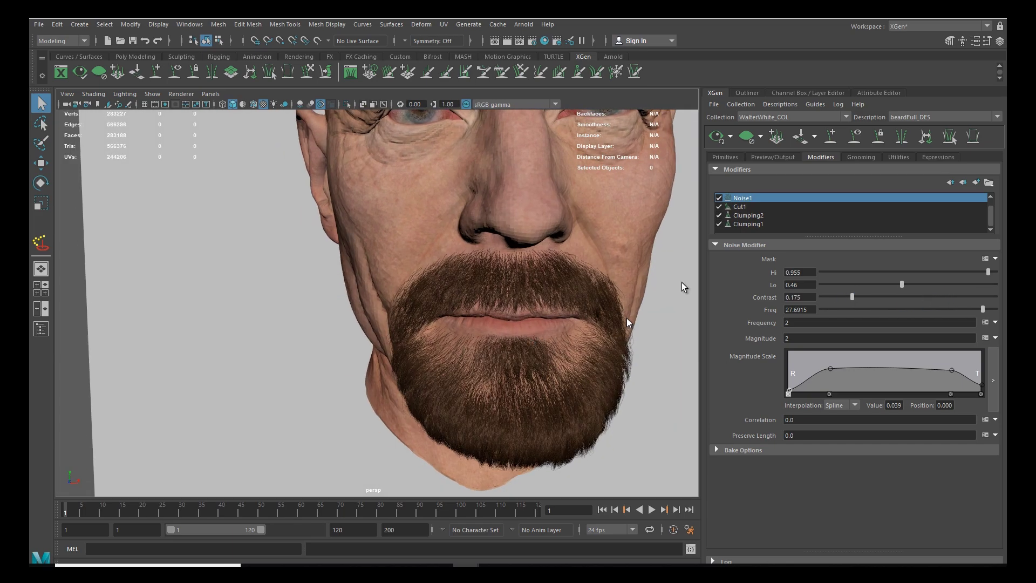
{"action": "left_click_drag", "start_coordinate": [982, 310], "coordinate": [922, 310]}
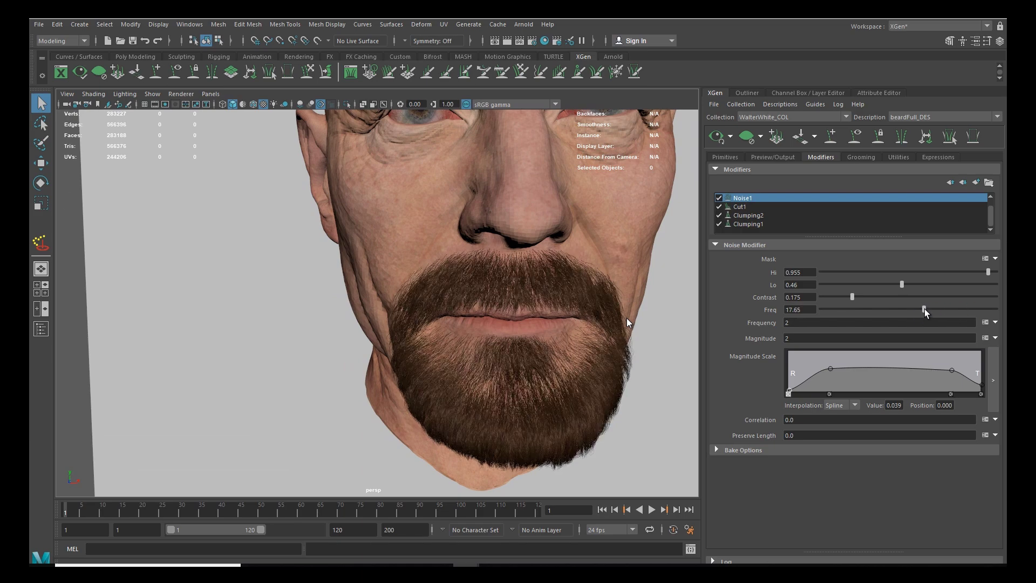
{"action": "left_click_drag", "start_coordinate": [841, 313], "coordinate": [845, 312]}
Step: Save the scene as a new incremental version
{"action": "left_click_drag", "start_coordinate": [565, 318], "coordinate": [448, 355], "text": "alt"}
{"action": "key", "text": "alt+b"}
{"action": "key", "text": "ctrl+alt+s"}
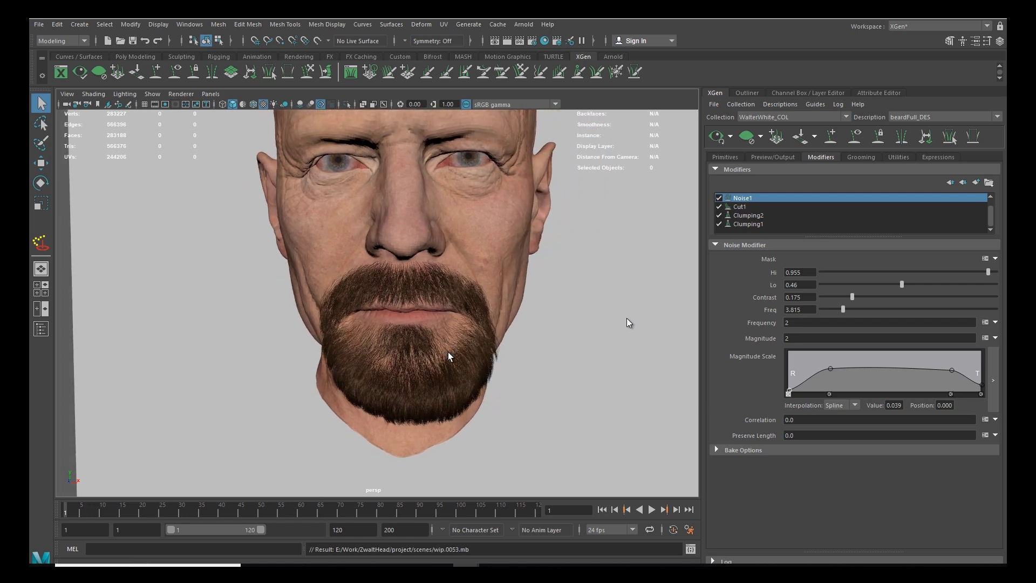
Step: Display the XGen guides and select all the guides across the moustache and beard
{"action": "middle_click_drag", "start_coordinate": [449, 354], "coordinate": [462, 333], "text": "alt"}
{"action": "right_click_drag", "start_coordinate": [462, 333], "coordinate": [464, 381], "text": "alt"}
{"action": "mouse_move", "coordinate": [455, 343]}
{"action": "middle_mouse_down", "text": "alt"}
{"action": "mouse_move", "coordinate": [453, 363]}
{"action": "mouse_move", "coordinate": [472, 349]}
{"action": "middle_mouse_up", "text": "alt"}
{"action": "left_click", "coordinate": [854, 136]}
{"action": "right_click_drag", "start_coordinate": [471, 349], "coordinate": [483, 391], "text": "alt"}
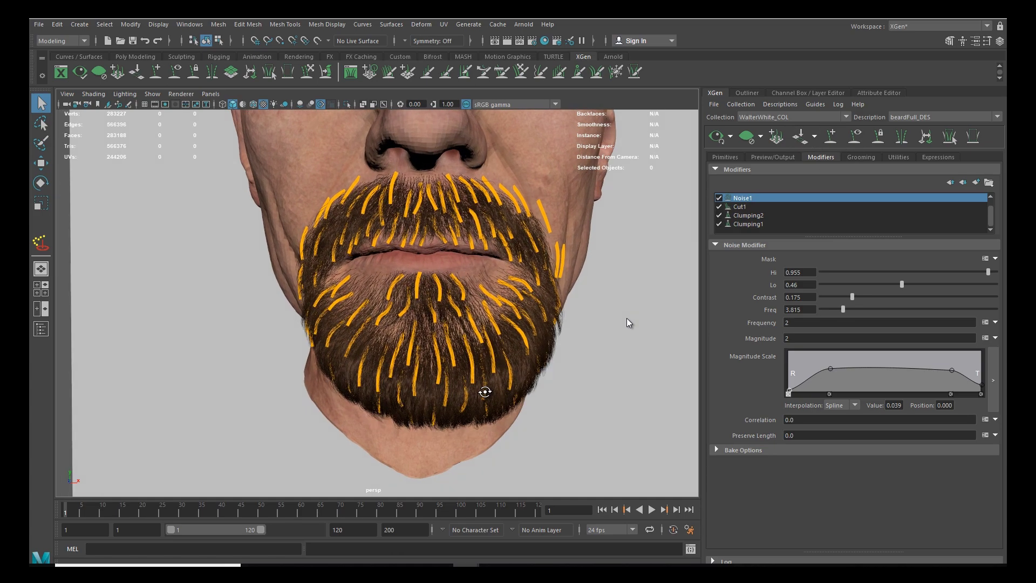
{"action": "middle_click_drag", "start_coordinate": [483, 390], "coordinate": [484, 396], "text": "alt"}
{"action": "right_click_drag", "start_coordinate": [484, 395], "coordinate": [440, 374], "text": "alt"}
{"action": "left_click_drag", "start_coordinate": [440, 374], "coordinate": [525, 372], "text": "alt"}
{"action": "left_click_drag", "start_coordinate": [546, 181], "coordinate": [320, 418]}
{"action": "left_click_drag", "start_coordinate": [507, 369], "coordinate": [423, 390], "text": "alt"}
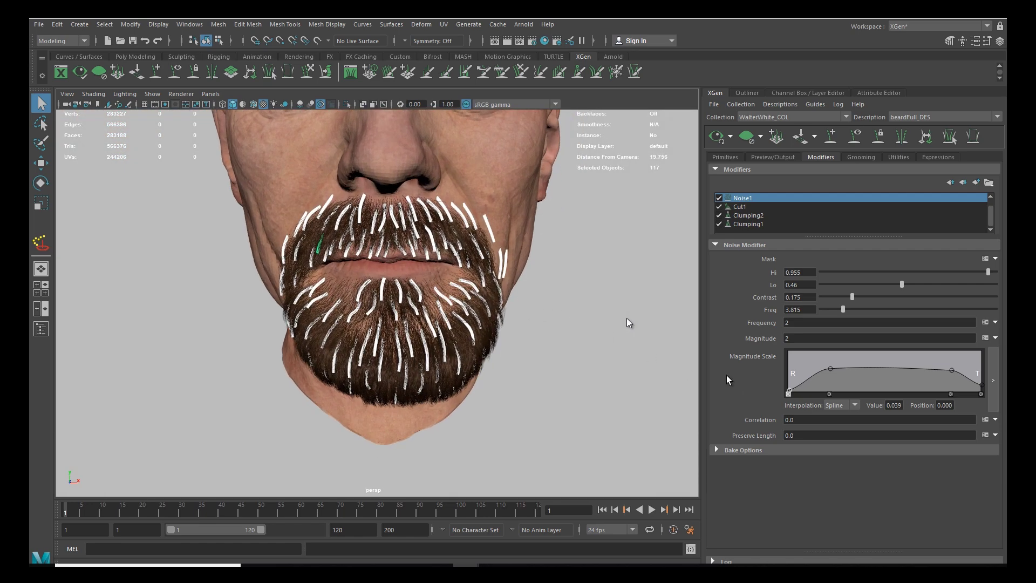
Step: Rebuild the selected beard guides with a CV count of 7
{"action": "left_click", "coordinate": [724, 157]}
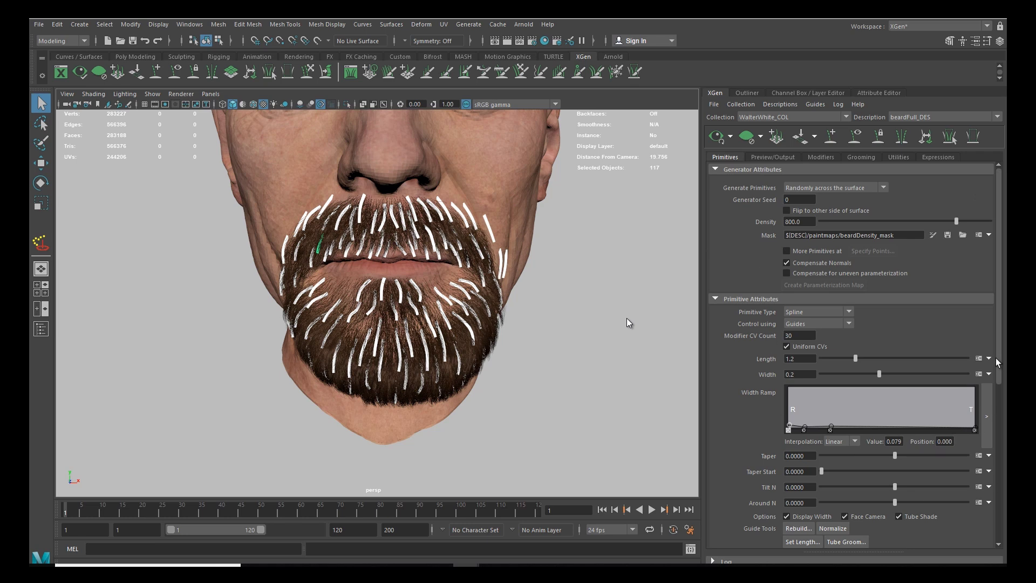
{"action": "scroll", "coordinate": [864, 350], "scroll_direction": "down", "scroll_amount": 5}
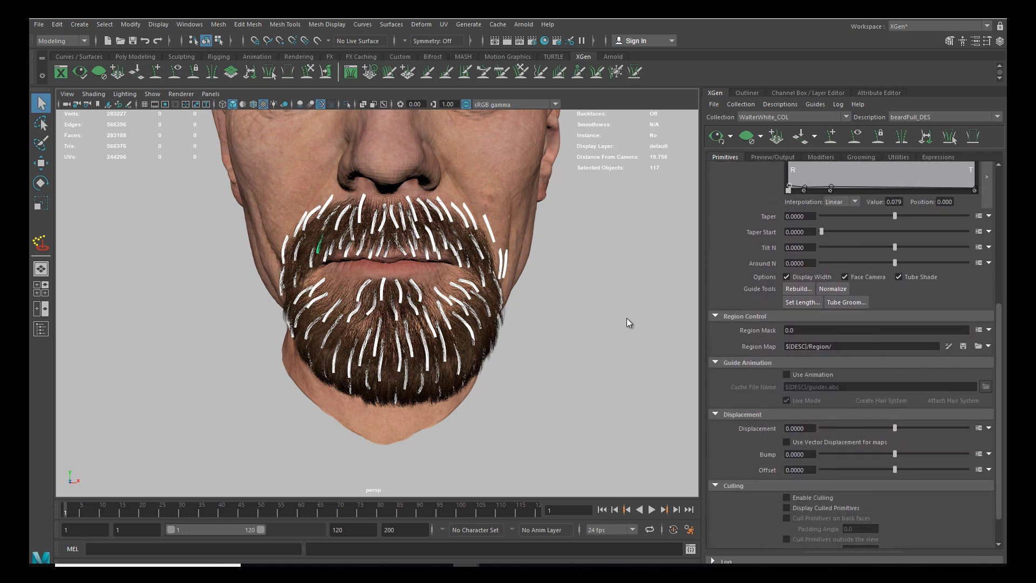
{"action": "left_click", "coordinate": [798, 286]}
{"action": "type", "text": "7"}
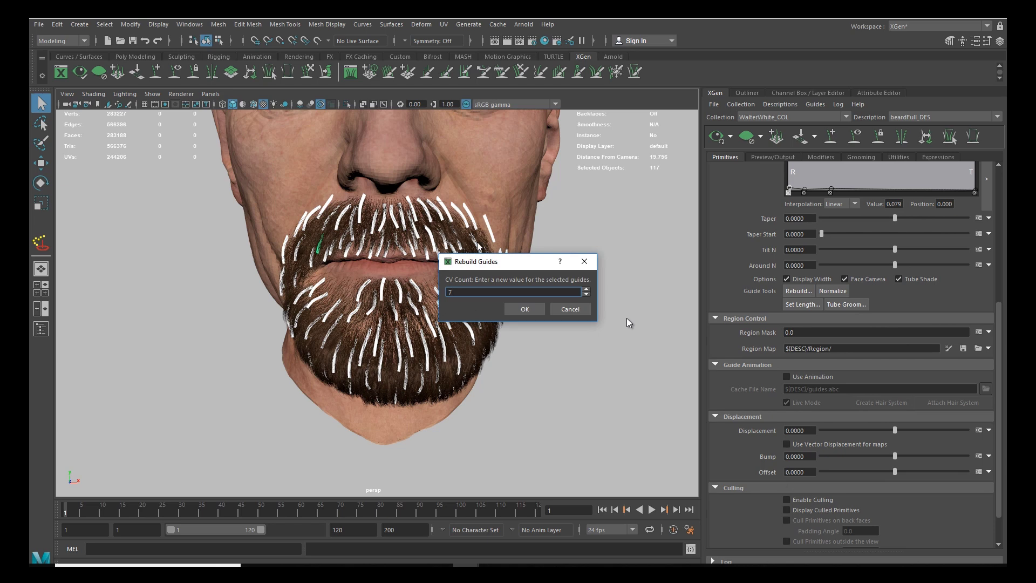
{"action": "left_click", "coordinate": [521, 310]}
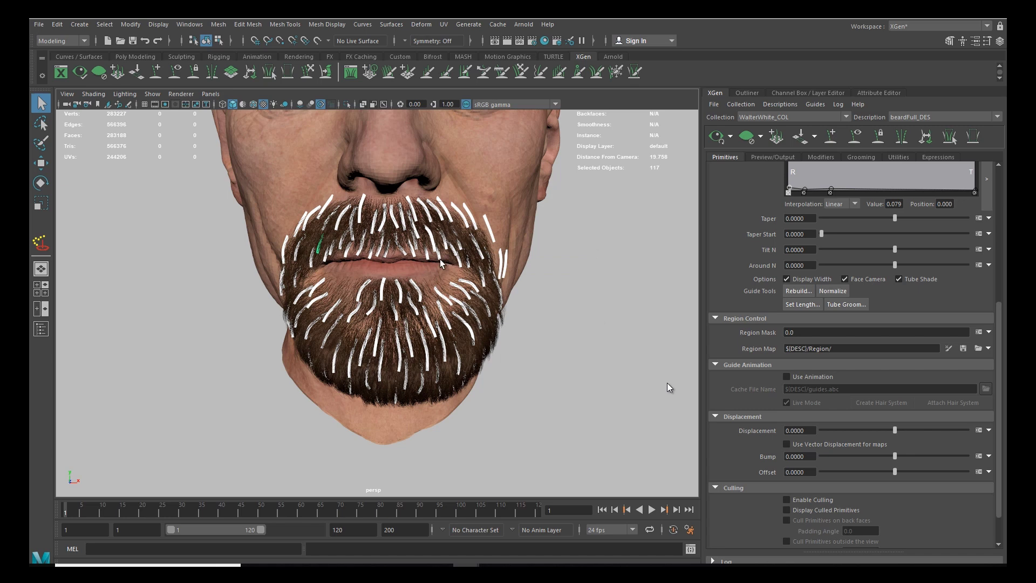
Step: Reduce the display Width of all selected beard guides to 0.03
{"action": "left_click_drag", "start_coordinate": [436, 304], "coordinate": [419, 210], "text": "alt"}
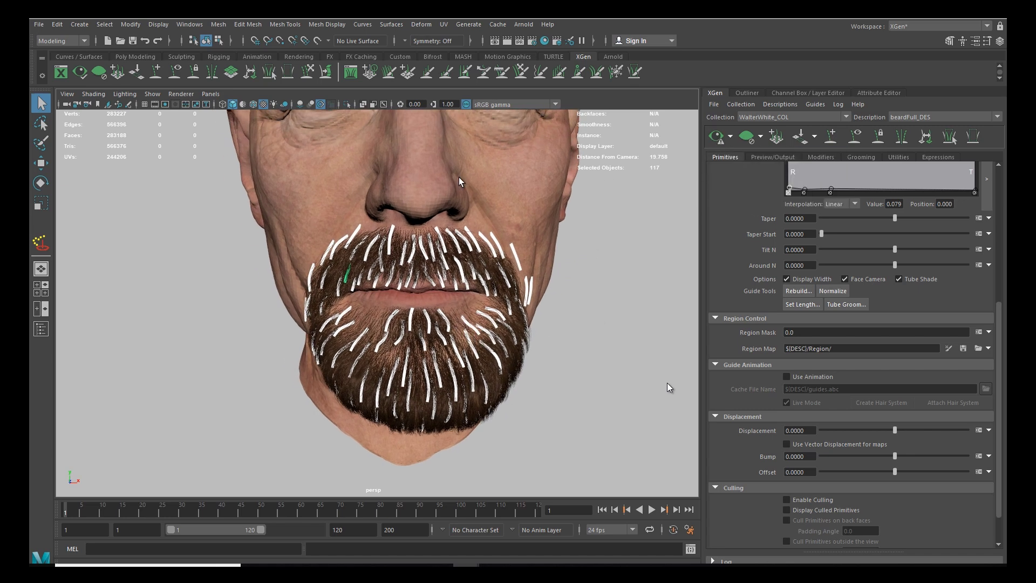
{"action": "scroll", "coordinate": [1001, 310], "scroll_direction": "up", "scroll_amount": 5}
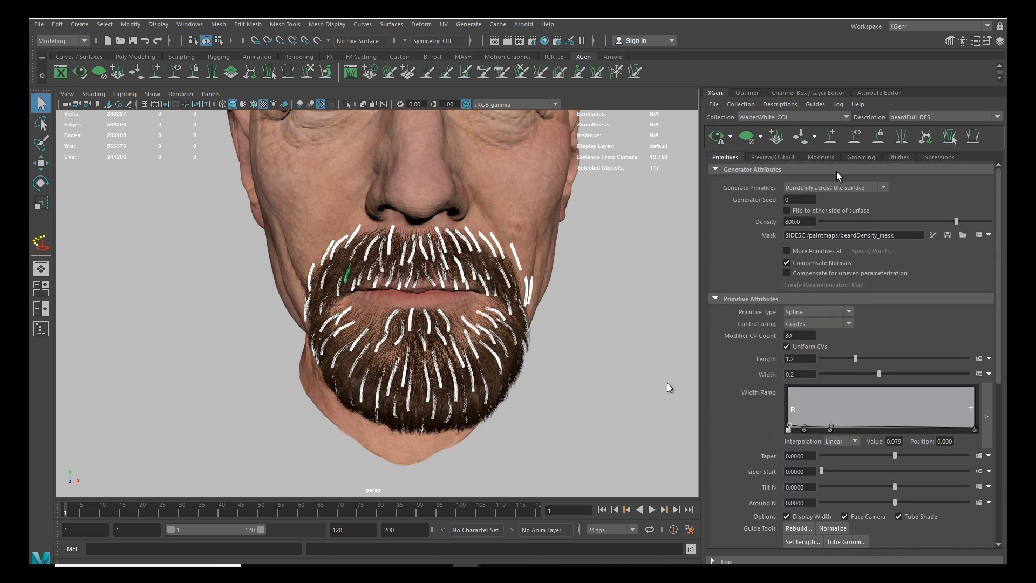
{"action": "left_click", "coordinate": [799, 94]}
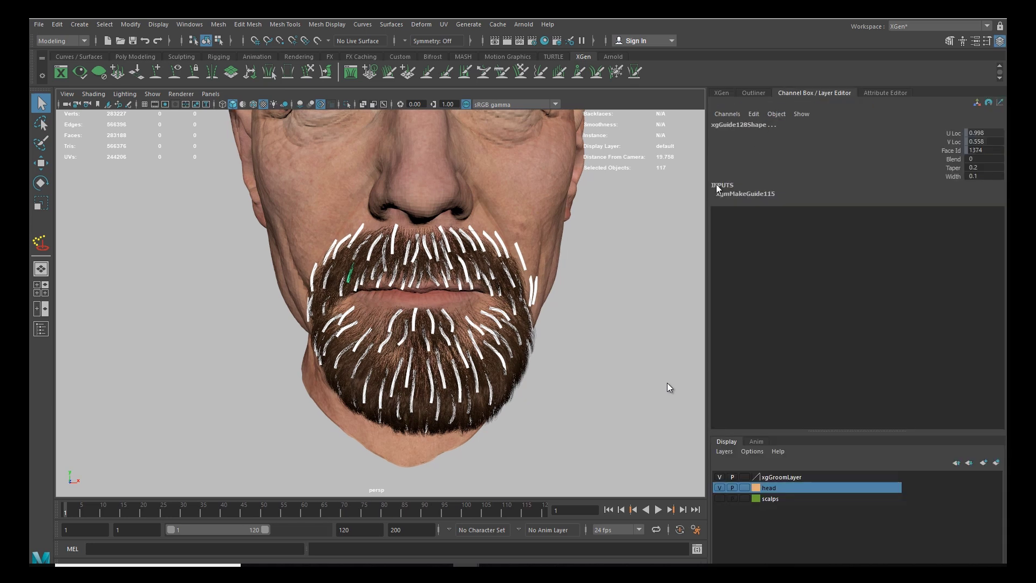
{"action": "left_click_drag", "start_coordinate": [508, 269], "coordinate": [521, 284], "text": "alt"}
{"action": "key", "text": "w"}
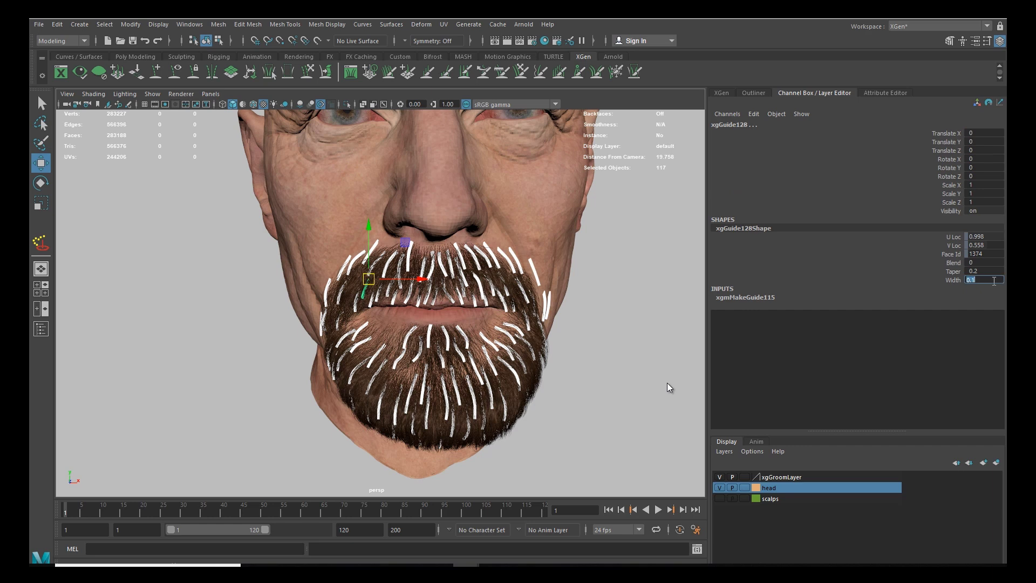
{"action": "key", "text": "Return"}
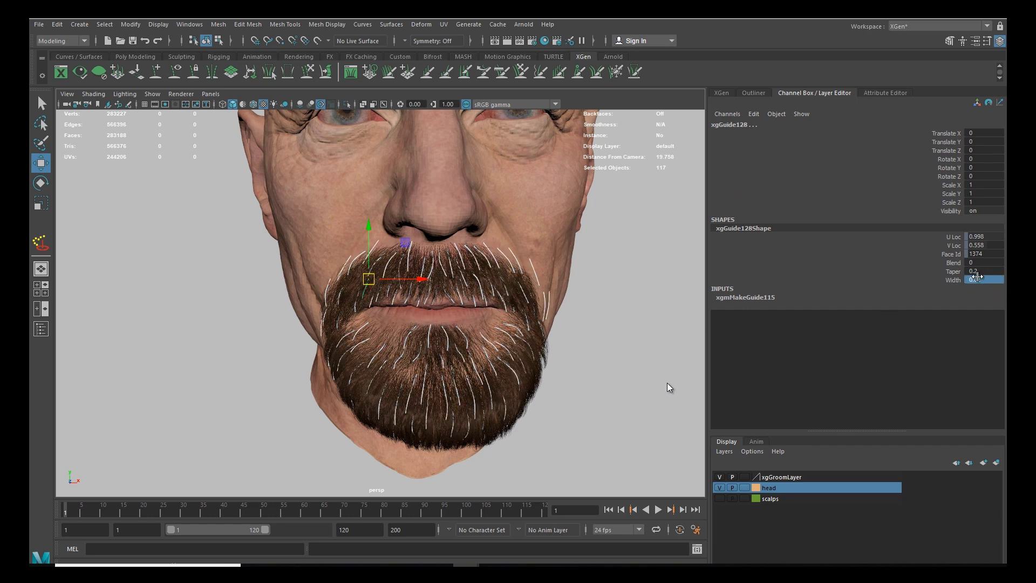
{"action": "left_click_drag", "start_coordinate": [988, 275], "coordinate": [986, 283], "text": "ctrl"}
{"action": "left_click_drag", "start_coordinate": [572, 324], "coordinate": [193, 204], "text": "alt"}
Step: Select a single guide at the centre of the chin and reshape its lower part with the Sculpt Guides tool
{"action": "left_click", "coordinate": [555, 337]}
{"action": "left_click", "coordinate": [450, 376]}
{"action": "left_click", "coordinate": [289, 73]}
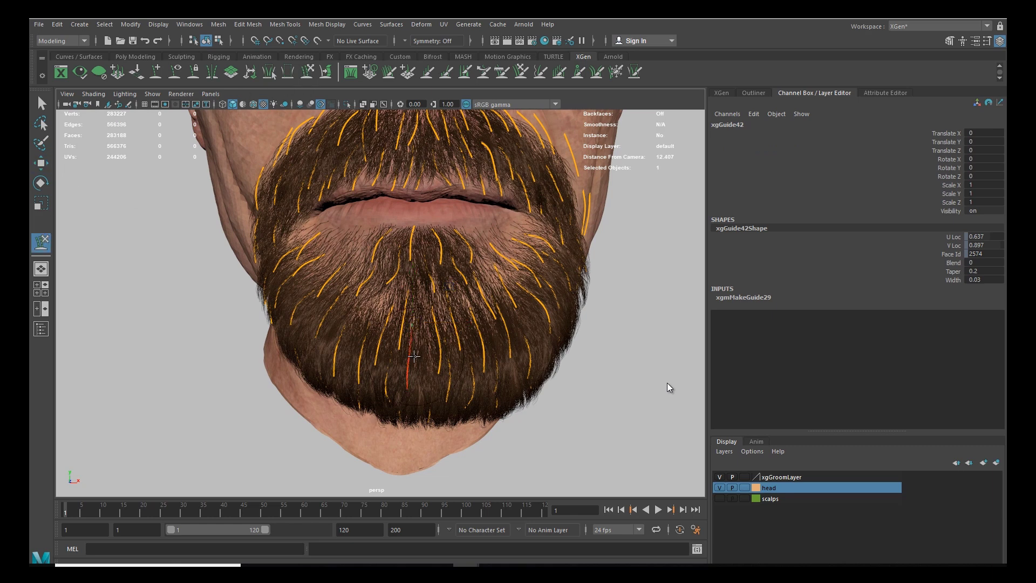
{"action": "left_click_drag", "start_coordinate": [408, 363], "coordinate": [413, 388]}
Step: Select the neighbouring guide on the front of the chin and sculpt it into a gentle S-curve
{"action": "middle_click_drag", "start_coordinate": [381, 383], "coordinate": [379, 354], "text": "alt"}
{"action": "right_click_drag", "start_coordinate": [380, 354], "coordinate": [432, 366], "text": "alt"}
{"action": "key", "text": "w"}
{"action": "left_click", "coordinate": [445, 345]}
{"action": "key", "text": "y"}
{"action": "left_click_drag", "start_coordinate": [461, 294], "coordinate": [445, 367]}
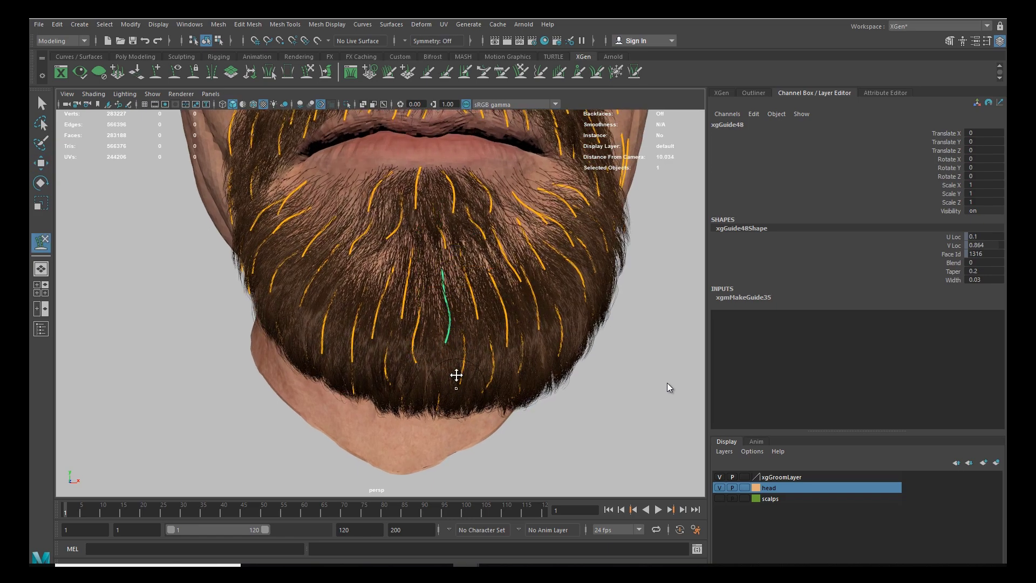
Step: Select the next guide lower on the chin and bend its tip sideways towards the chin's centre
{"action": "middle_click_drag", "start_coordinate": [455, 390], "coordinate": [469, 373], "text": "alt"}
{"action": "right_click_drag", "start_coordinate": [470, 373], "coordinate": [451, 363], "text": "alt"}
{"action": "key", "text": "w"}
{"action": "left_click", "coordinate": [465, 329]}
{"action": "key", "text": "y"}
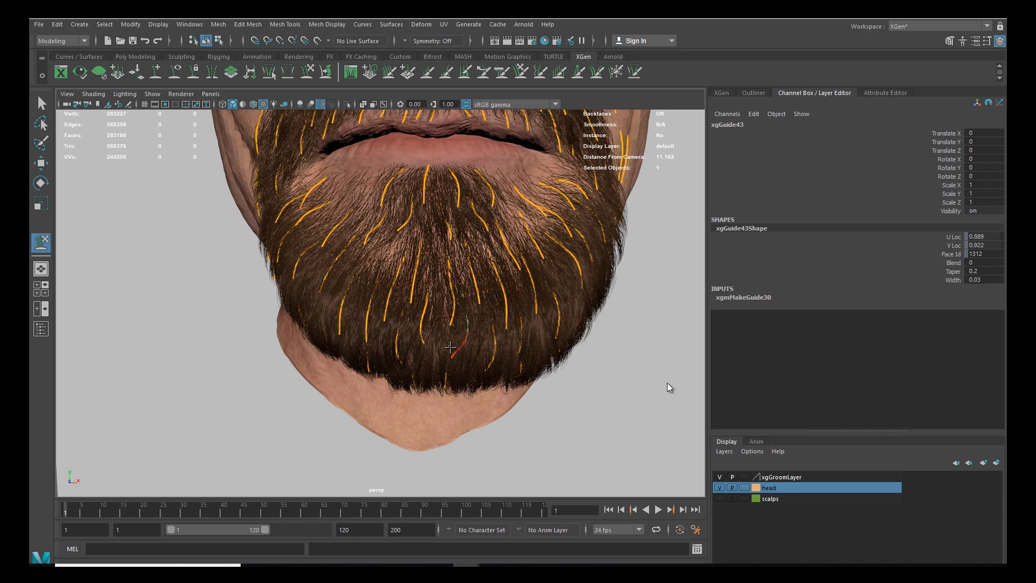
{"action": "left_click_drag", "start_coordinate": [456, 364], "coordinate": [459, 367]}
Step: Select a guide beneath the chin and another on its lower front, and bend each one's tip with the Sculpt Guides tool
{"action": "mouse_move", "coordinate": [460, 344]}
{"action": "left_mouse_down", "text": "alt"}
{"action": "mouse_move", "coordinate": [478, 352]}
{"action": "mouse_move", "coordinate": [453, 335]}
{"action": "left_mouse_up", "text": "alt"}
{"action": "key", "text": "w"}
{"action": "left_click", "coordinate": [474, 323]}
{"action": "key", "text": "y"}
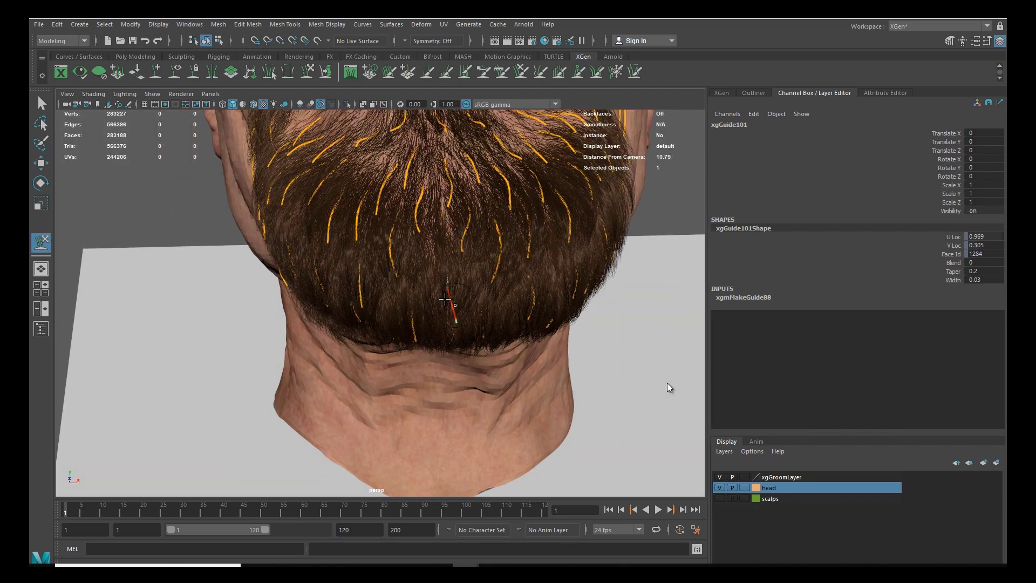
{"action": "mouse_move", "coordinate": [440, 293]}
{"action": "left_mouse_down", "text": "alt"}
{"action": "mouse_move", "coordinate": [396, 331]}
{"action": "mouse_move", "coordinate": [433, 370]}
{"action": "mouse_move", "coordinate": [463, 377]}
{"action": "mouse_move", "coordinate": [408, 333]}
{"action": "left_mouse_up", "text": "alt"}
{"action": "key", "text": "w"}
{"action": "left_click", "coordinate": [408, 332]}
{"action": "key", "text": "y"}
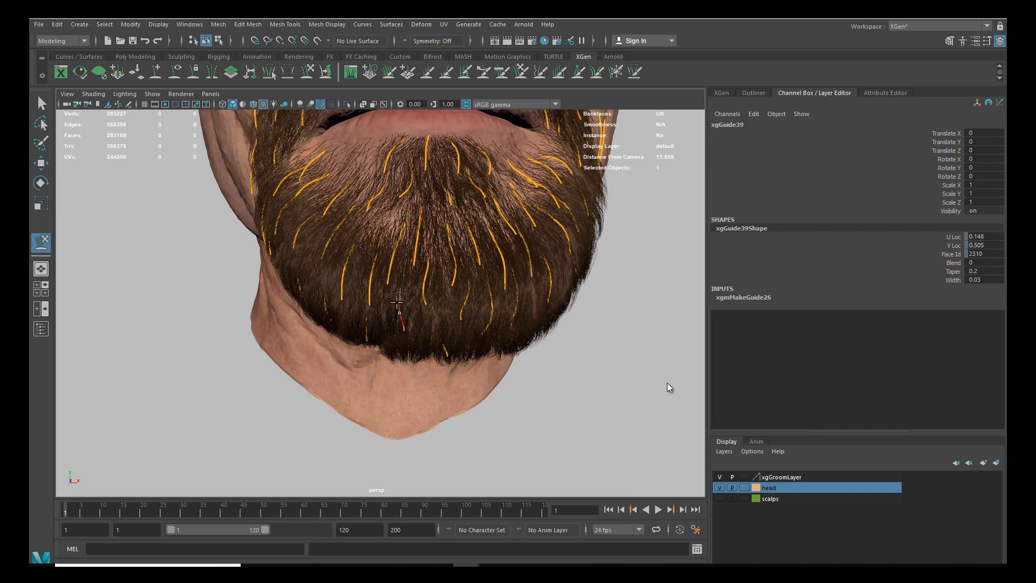
Step: Select two neighbouring guides on the lower side of the chin one at a time and sculpt their tips
{"action": "mouse_move", "coordinate": [426, 316]}
{"action": "left_mouse_down", "text": "alt"}
{"action": "mouse_move", "coordinate": [455, 287]}
{"action": "mouse_move", "coordinate": [482, 322]}
{"action": "mouse_move", "coordinate": [399, 311]}
{"action": "mouse_move", "coordinate": [415, 305]}
{"action": "mouse_move", "coordinate": [393, 335]}
{"action": "mouse_move", "coordinate": [422, 335]}
{"action": "mouse_move", "coordinate": [411, 319]}
{"action": "left_mouse_up", "text": "alt"}
{"action": "key", "text": "w"}
{"action": "left_click", "coordinate": [377, 323]}
{"action": "key", "text": "y"}
{"action": "key", "text": "w"}
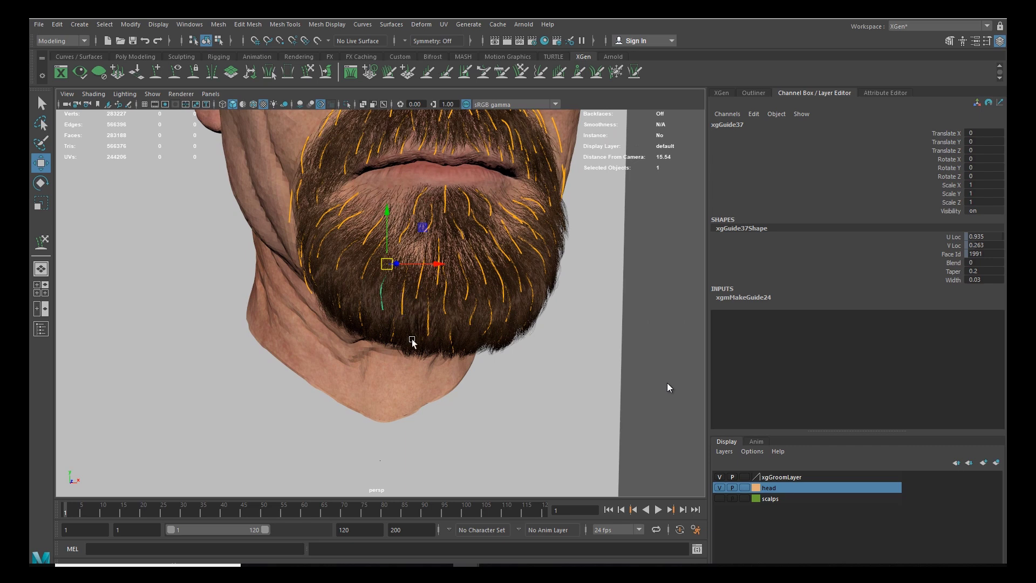
{"action": "key", "text": "y"}
{"action": "left_click", "coordinate": [406, 322]}
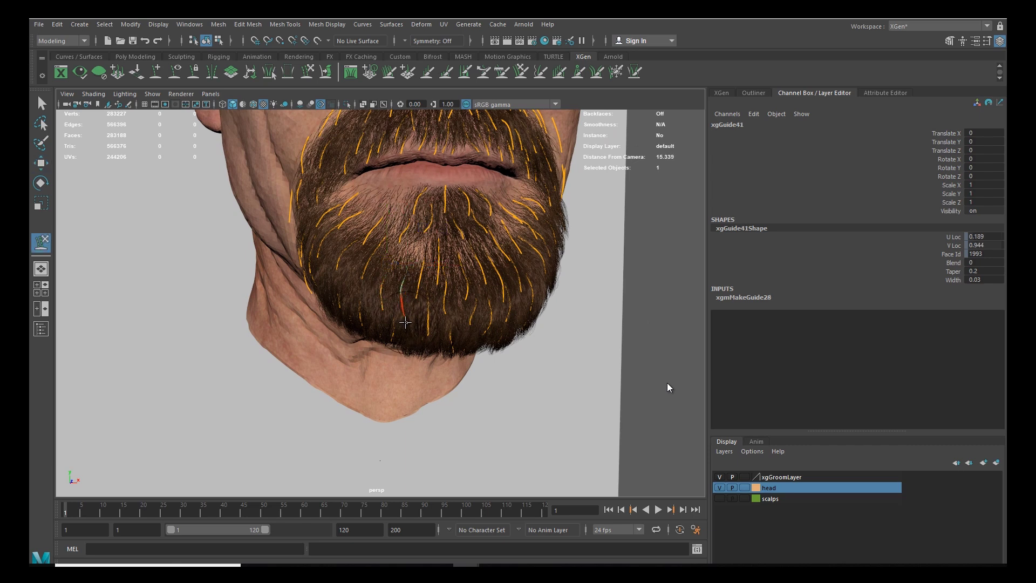
Step: Curve the lower chin guide's tip towards the centre and sculpt the longer guide above it into a gentle S-curve
{"action": "left_click_drag", "start_coordinate": [408, 342], "coordinate": [407, 368], "text": "alt"}
{"action": "right_click_drag", "start_coordinate": [407, 368], "coordinate": [427, 380], "text": "alt"}
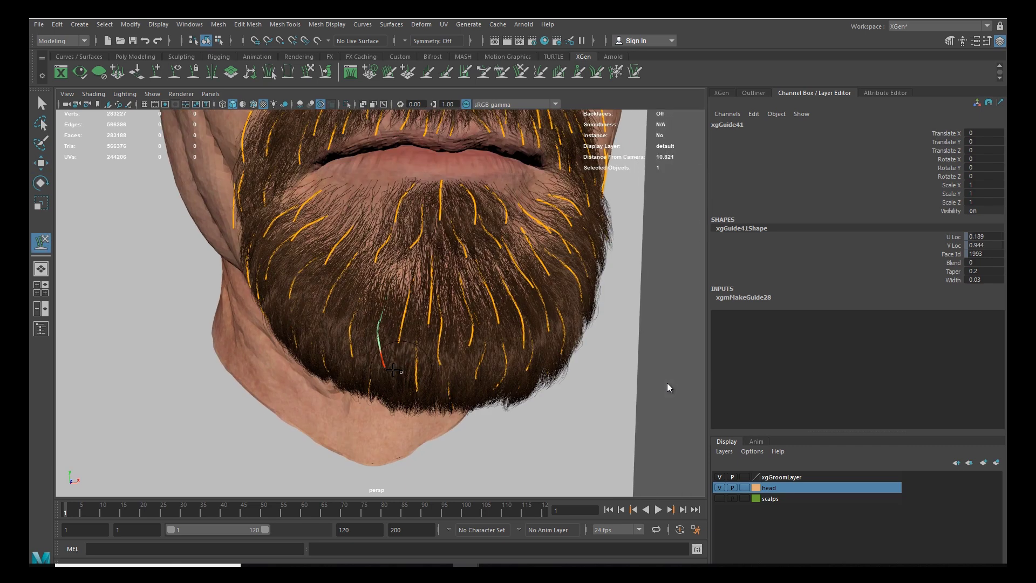
{"action": "key", "text": "w"}
{"action": "key", "text": "y"}
{"action": "left_click", "coordinate": [408, 302]}
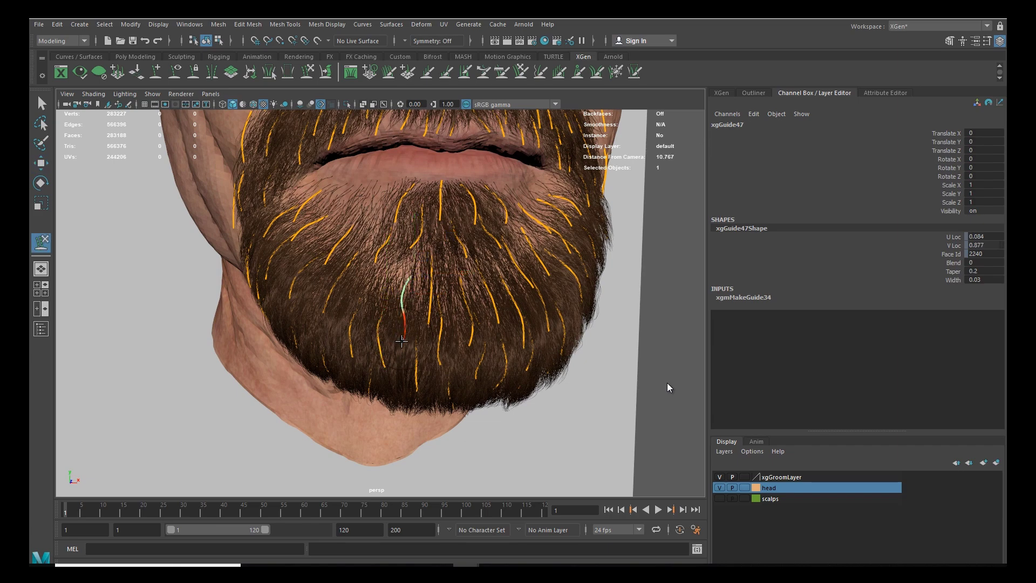
Step: Select a guide on the underside of the chin and bend its lower part sideways with the Sculpt Guides tool
{"action": "left_click_drag", "start_coordinate": [438, 370], "coordinate": [334, 357], "text": "alt"}
{"action": "key", "text": "w"}
{"action": "key", "text": "y"}
{"action": "left_click", "coordinate": [338, 319]}
{"action": "left_click_drag", "start_coordinate": [339, 320], "coordinate": [345, 261], "text": "alt"}
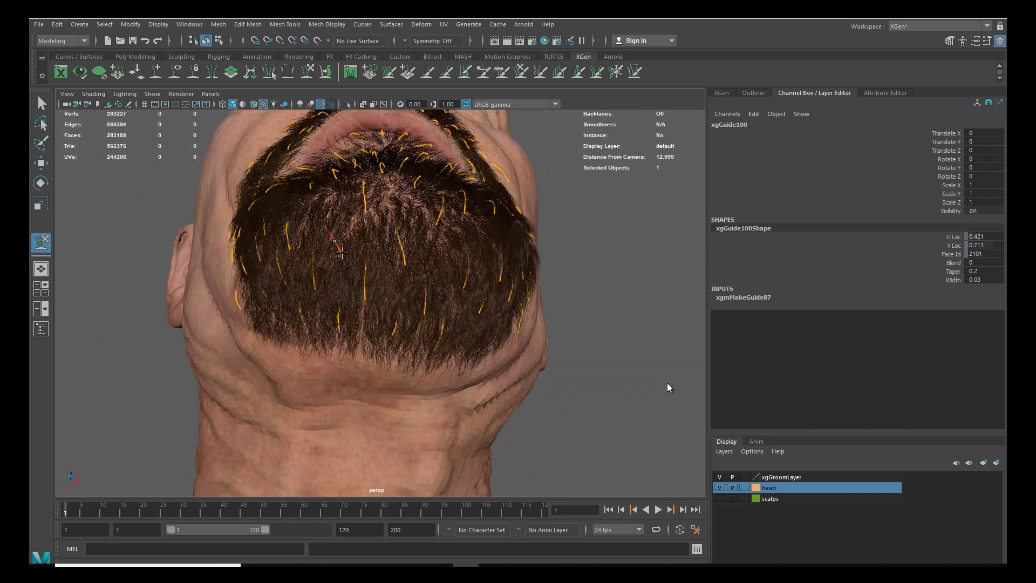
{"action": "double_click", "coordinate": [41, 242]}
{"action": "left_click", "coordinate": [321, 138]}
Step: Select three more guides across the underside of the chin individually and sculpt them into irregular directions
{"action": "key", "text": "w"}
{"action": "left_click", "coordinate": [405, 262]}
{"action": "key", "text": "y"}
{"action": "mouse_move", "coordinate": [408, 275]}
{"action": "left_mouse_down"}
{"action": "mouse_move", "coordinate": [395, 275]}
{"action": "mouse_move", "coordinate": [416, 324]}
{"action": "mouse_move", "coordinate": [377, 307]}
{"action": "mouse_move", "coordinate": [326, 340]}
{"action": "mouse_move", "coordinate": [334, 362]}
{"action": "mouse_move", "coordinate": [373, 367]}
{"action": "mouse_move", "coordinate": [356, 351]}
{"action": "left_mouse_up"}
{"action": "key", "text": "w"}
{"action": "left_click", "coordinate": [370, 291]}
{"action": "key", "text": "y"}
{"action": "key", "text": "w"}
{"action": "left_click", "coordinate": [351, 345]}
{"action": "key", "text": "y"}
Step: Curve the tip of a long guide on the chin's front inwards and reshape the upper part of the short guide beside it
{"action": "left_click_drag", "start_coordinate": [356, 283], "coordinate": [404, 356], "text": "alt"}
{"action": "key", "text": "w"}
{"action": "left_click", "coordinate": [358, 311]}
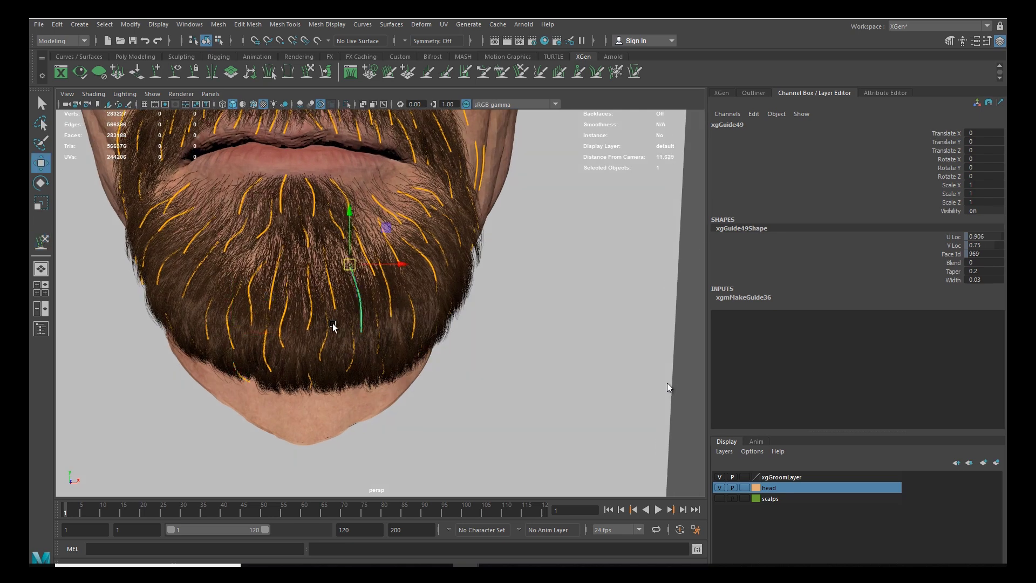
{"action": "key", "text": "y"}
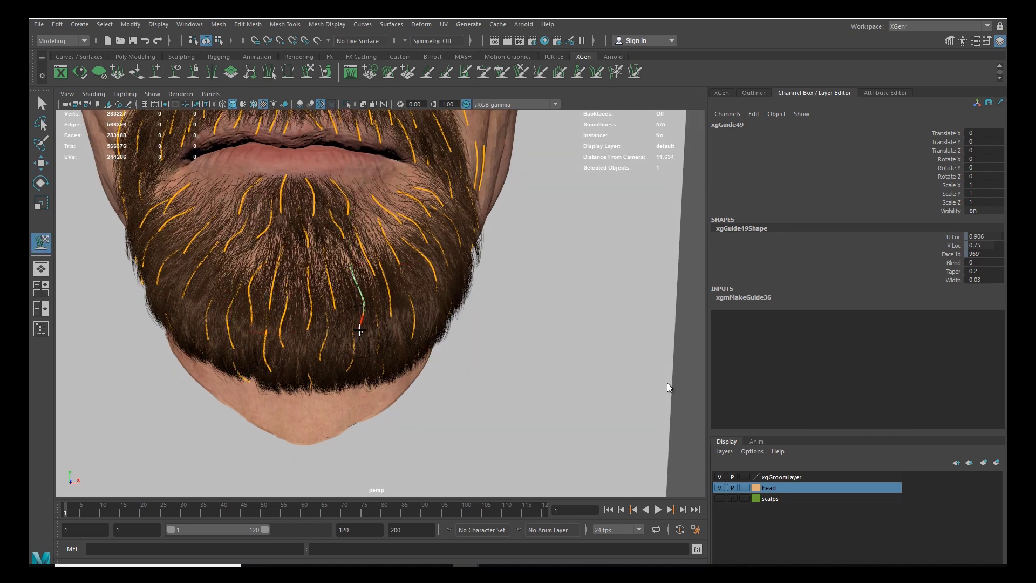
{"action": "key", "text": "w"}
{"action": "left_click", "coordinate": [330, 279]}
{"action": "key", "text": "y"}
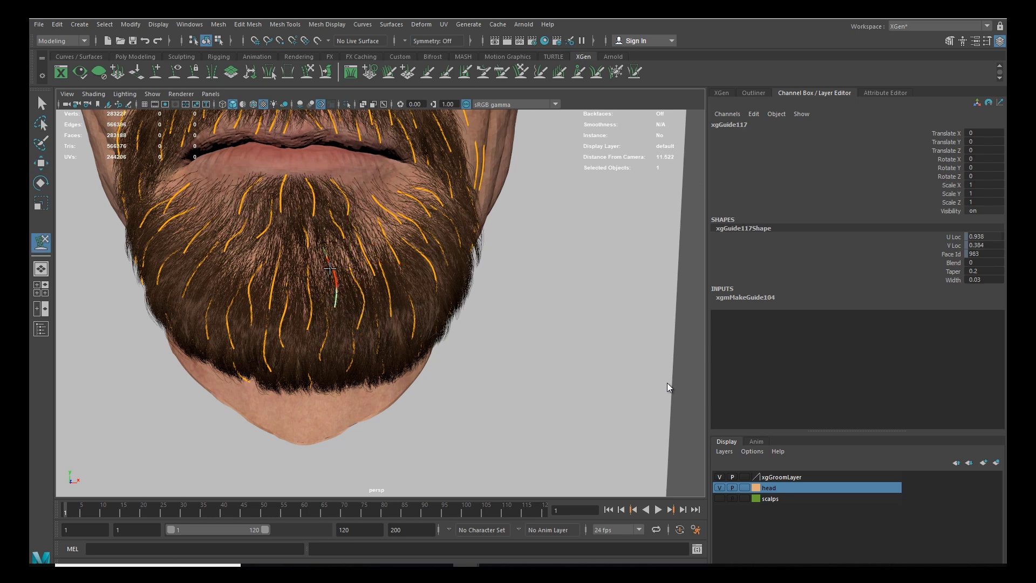
Step: Select the short guide near the centre of the upper chin and sculpt it into an S-curve
{"action": "left_click_drag", "start_coordinate": [333, 275], "coordinate": [345, 276], "text": "alt"}
{"action": "key", "text": "w"}
{"action": "left_click", "coordinate": [313, 271]}
{"action": "key", "text": "y"}
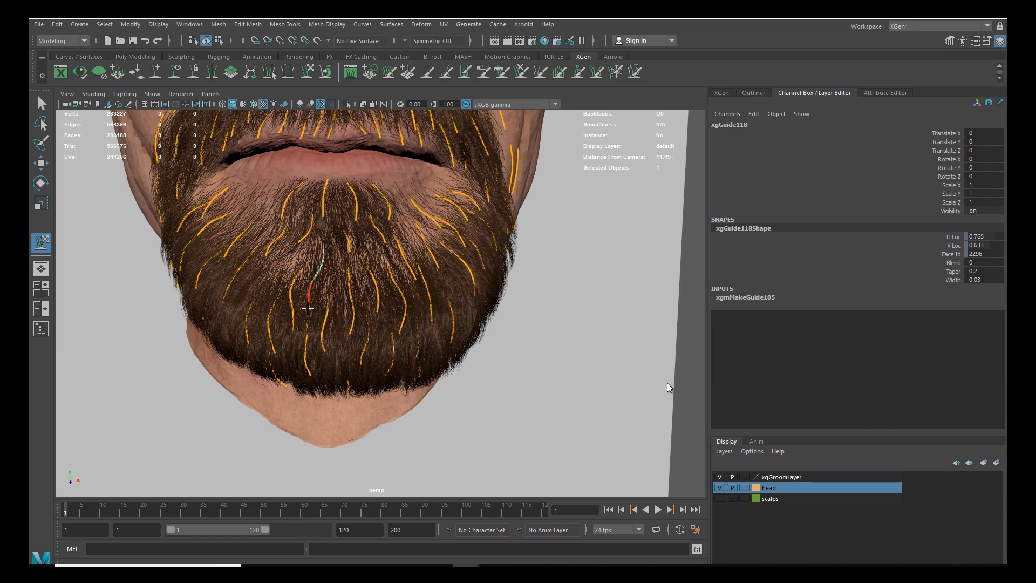
{"action": "right_click_drag", "start_coordinate": [324, 307], "coordinate": [343, 321], "text": "alt"}
{"action": "middle_click_drag", "start_coordinate": [342, 321], "coordinate": [363, 331], "text": "alt"}
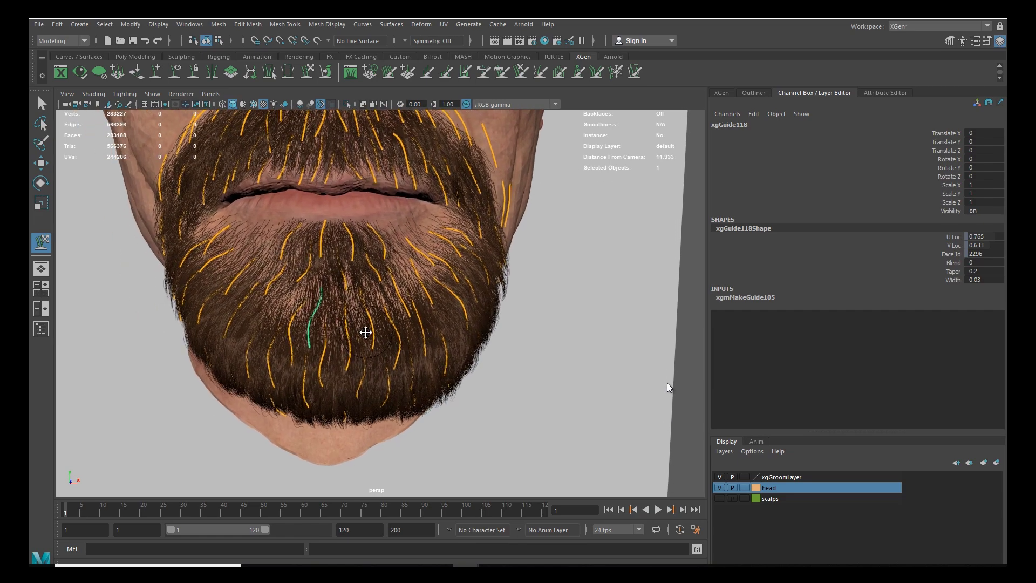
{"action": "left_click_drag", "start_coordinate": [287, 263], "coordinate": [345, 315], "text": "alt"}
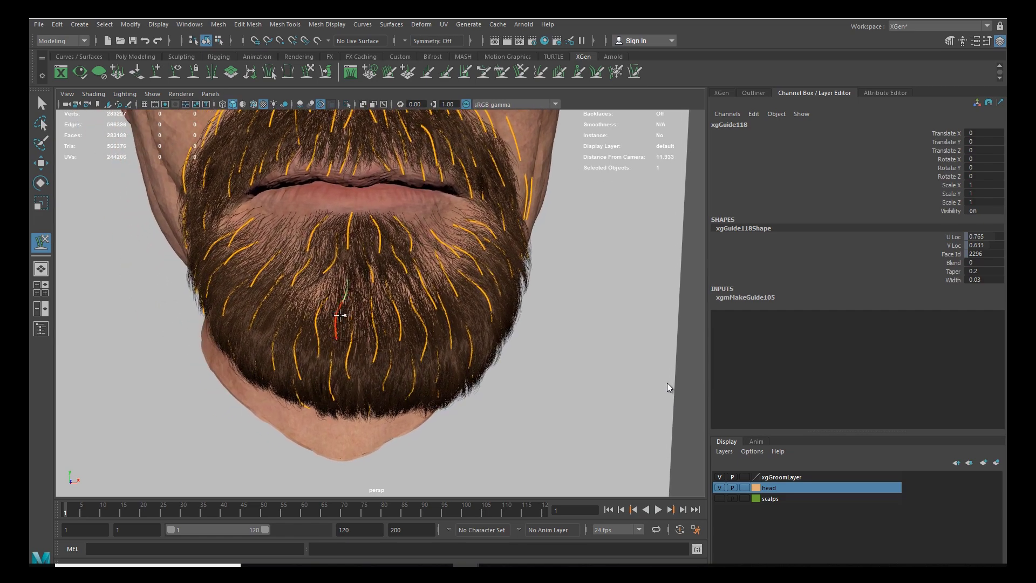
Step: Add a new guide in the empty area on the lower side of the chin
{"action": "key", "text": "w"}
{"action": "left_click", "coordinate": [246, 313]}
{"action": "mouse_move", "coordinate": [245, 313]}
{"action": "left_mouse_down", "text": "alt"}
{"action": "mouse_move", "coordinate": [301, 336]}
{"action": "mouse_move", "coordinate": [285, 314]}
{"action": "mouse_move", "coordinate": [393, 301]}
{"action": "mouse_move", "coordinate": [360, 326]}
{"action": "mouse_move", "coordinate": [335, 302]}
{"action": "mouse_move", "coordinate": [306, 317]}
{"action": "mouse_move", "coordinate": [428, 299]}
{"action": "left_mouse_up", "text": "alt"}
{"action": "key", "text": "y"}
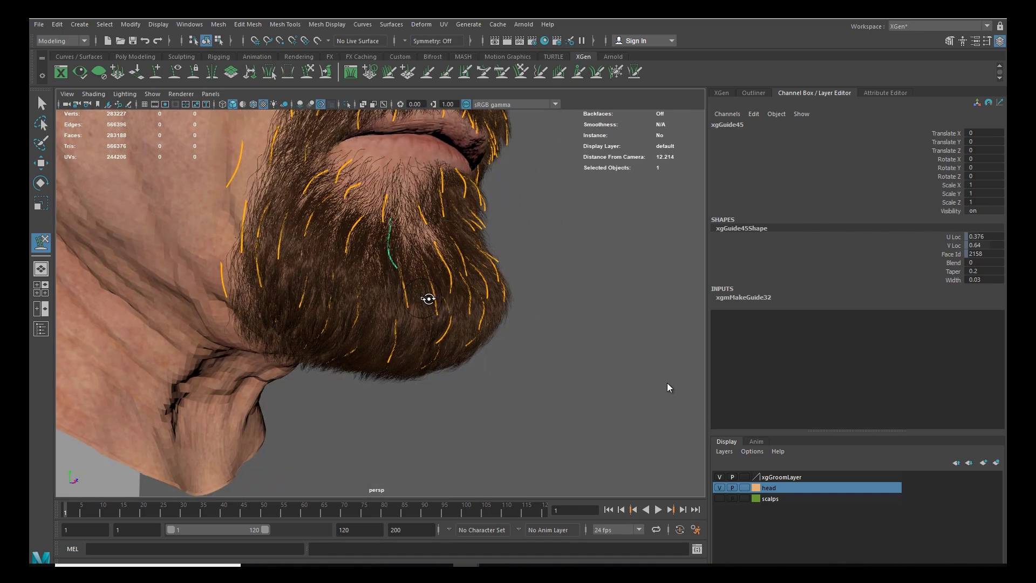
{"action": "left_click", "coordinate": [156, 71]}
{"action": "left_click", "coordinate": [370, 273]}
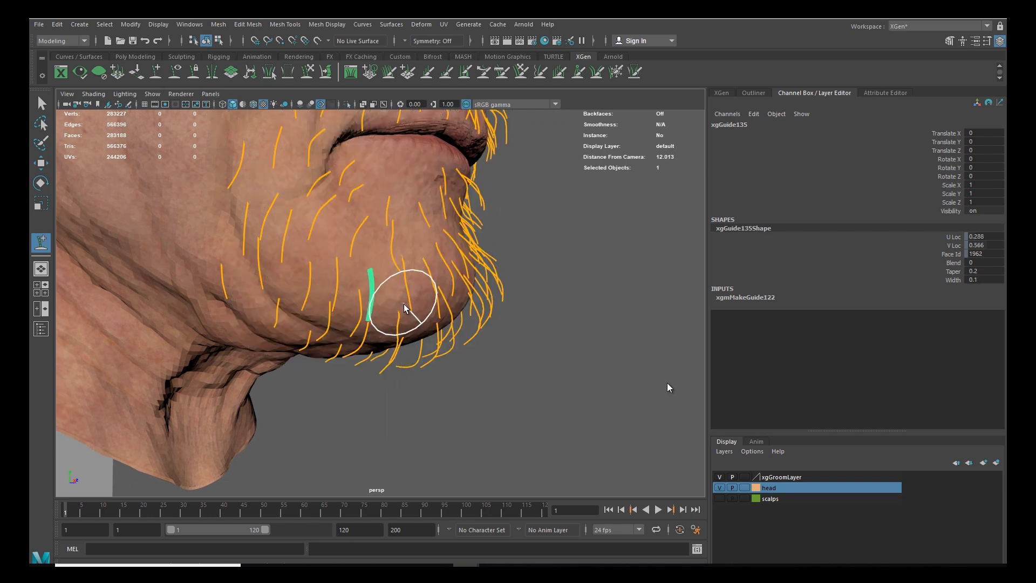
{"action": "scroll", "coordinate": [402, 304], "scroll_direction": "down", "scroll_amount": 5}
{"action": "left_click_drag", "start_coordinate": [369, 320], "coordinate": [404, 321], "text": "alt"}
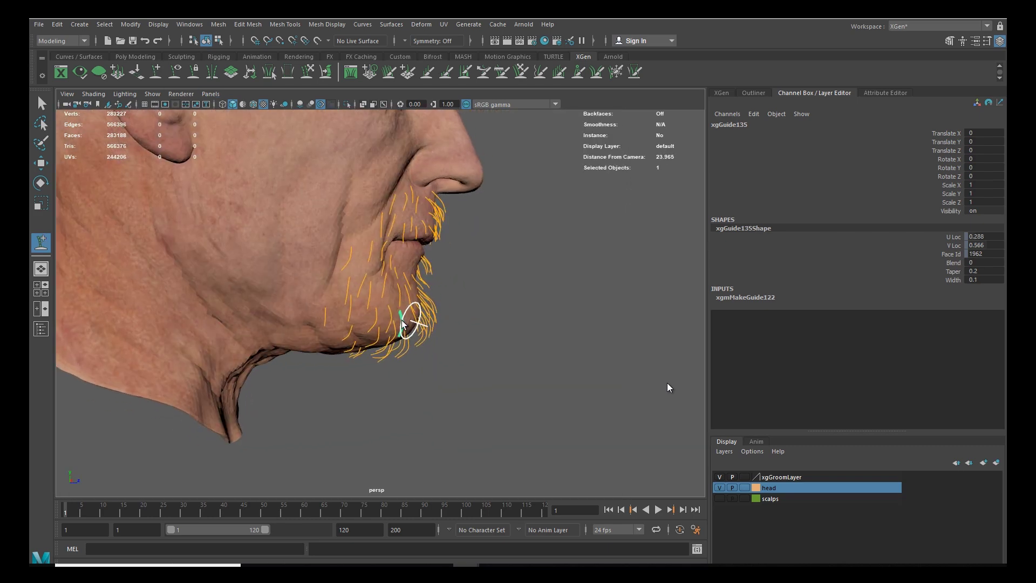
Step: Select all beard guides and set their display Width to 0.03
{"action": "key", "text": "w"}
{"action": "left_click_drag", "start_coordinate": [300, 409], "coordinate": [517, 170]}
{"action": "left_click", "coordinate": [985, 280]}
{"action": "middle_click_drag", "start_coordinate": [410, 341], "coordinate": [376, 337], "text": "alt"}
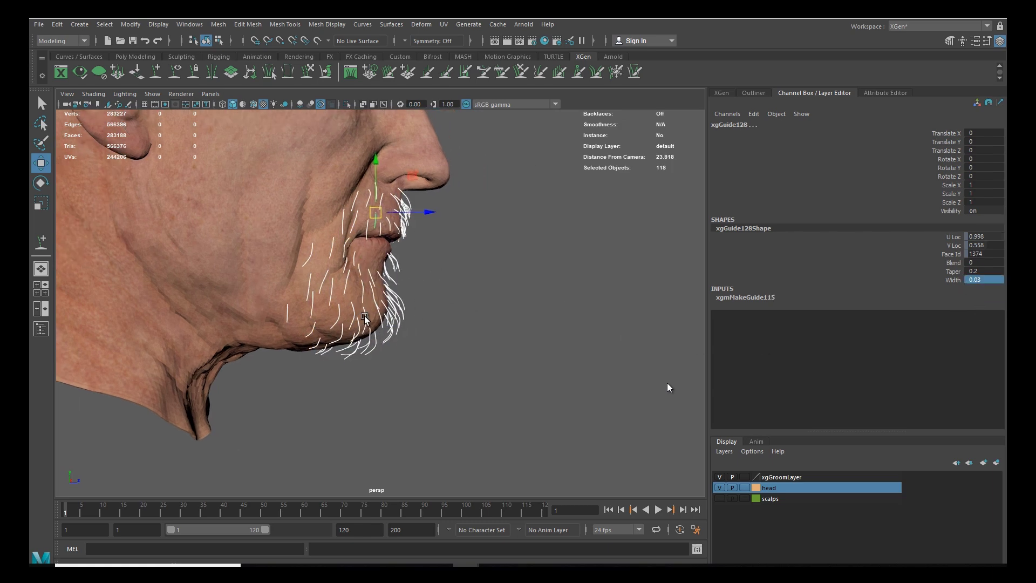
Step: Select the two guides on opposite sides of the chin and refresh the beard's XGen preview
{"action": "left_click_drag", "start_coordinate": [365, 317], "coordinate": [370, 324]}
{"action": "left_click_drag", "start_coordinate": [445, 318], "coordinate": [339, 370], "text": "alt"}
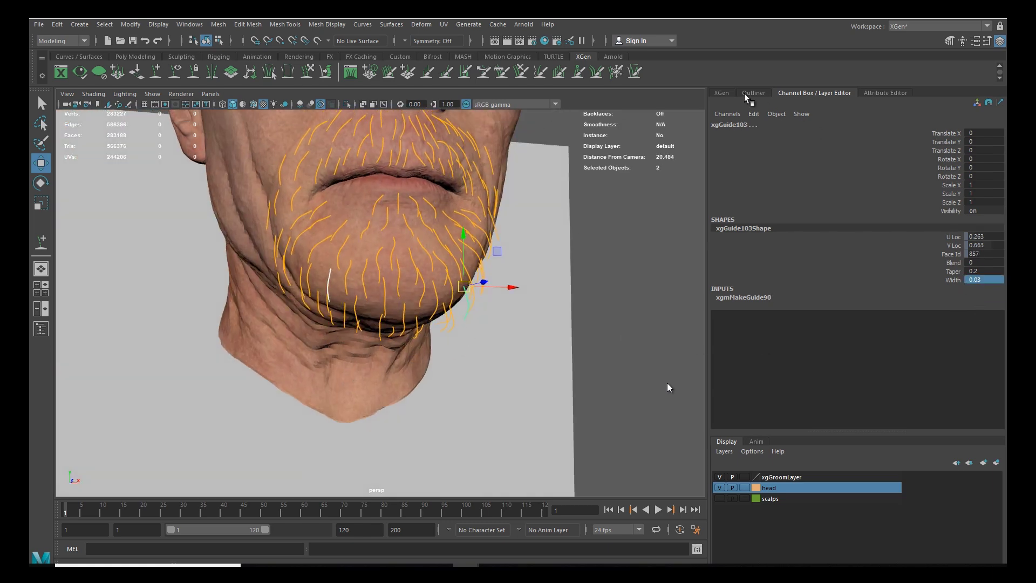
{"action": "left_click", "coordinate": [721, 93]}
{"action": "left_click", "coordinate": [716, 137]}
{"action": "right_click_drag", "start_coordinate": [378, 345], "coordinate": [429, 359], "text": "alt"}
{"action": "middle_click_drag", "start_coordinate": [428, 360], "coordinate": [447, 383], "text": "alt"}
{"action": "left_click_drag", "start_coordinate": [448, 384], "coordinate": [489, 347], "text": "alt"}
Step: Select a guide at the centre of the moustache and bend its lower part with the Sculpt Guides tool
{"action": "left_click", "coordinate": [308, 74]}
{"action": "left_click_drag", "start_coordinate": [396, 324], "coordinate": [173, 344], "text": "alt"}
{"action": "scroll", "coordinate": [174, 344], "scroll_direction": "down", "scroll_amount": 3}
{"action": "scroll", "coordinate": [359, 371], "scroll_direction": "up", "scroll_amount": 3}
{"action": "left_click_drag", "start_coordinate": [359, 371], "coordinate": [245, 347], "text": "alt"}
{"action": "scroll", "coordinate": [246, 347], "scroll_direction": "up", "scroll_amount": 3}
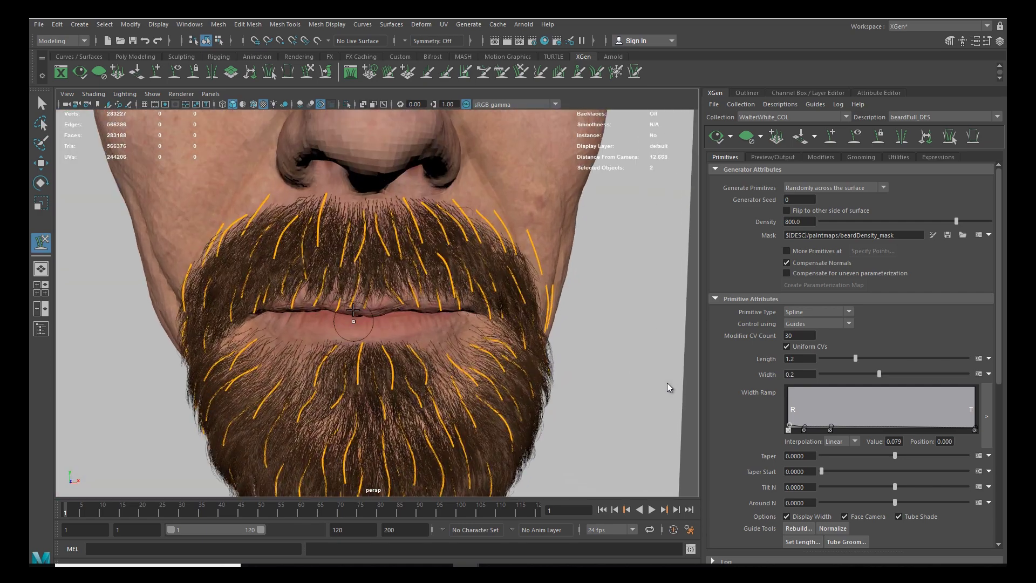
{"action": "key", "text": "w"}
{"action": "left_click_drag", "start_coordinate": [340, 238], "coordinate": [350, 246]}
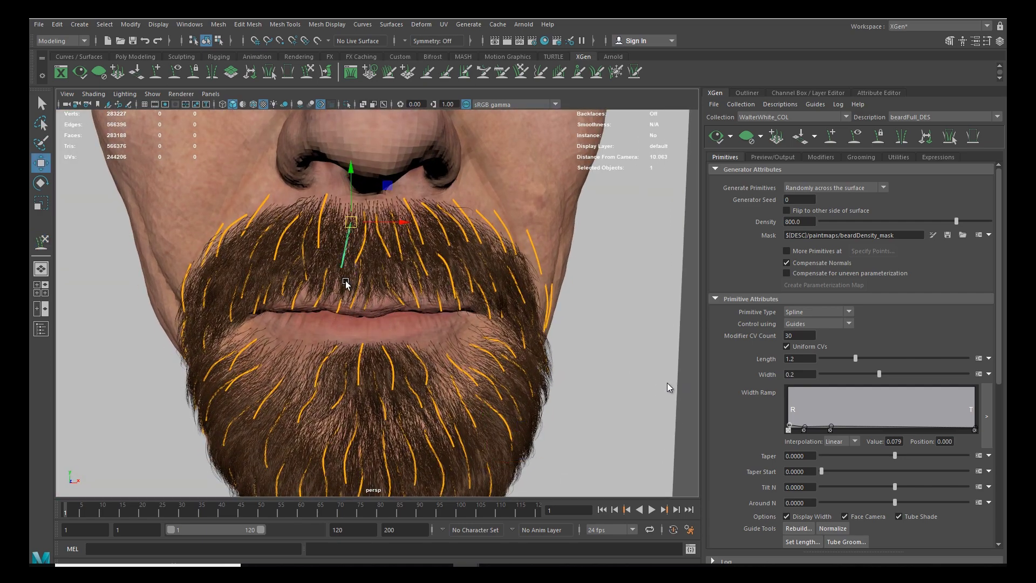
{"action": "key", "text": "y"}
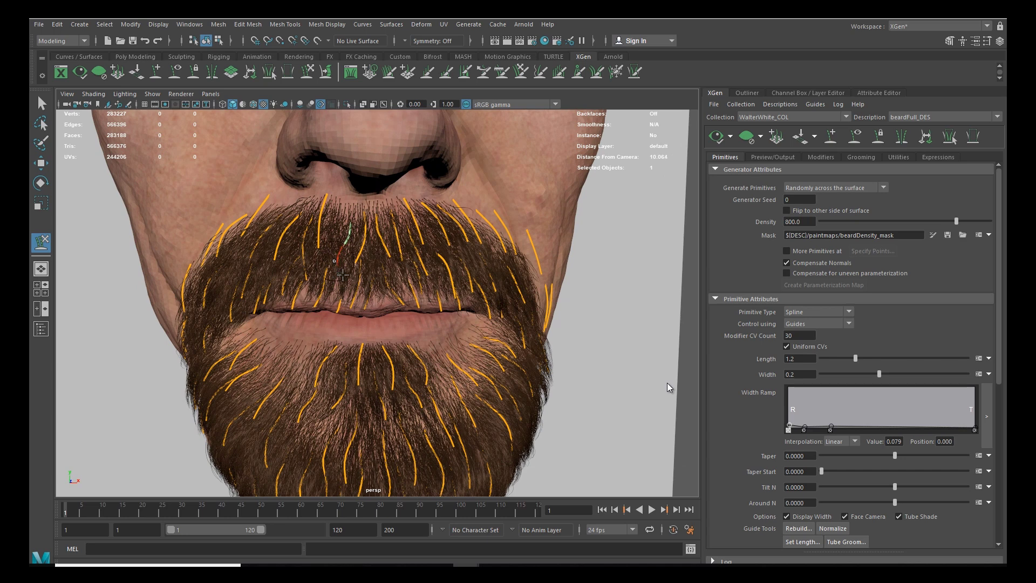
Step: Select the next two guides in the middle of the moustache individually and sculpt their shapes
{"action": "key", "text": "w"}
{"action": "mouse_move", "coordinate": [361, 246]}
{"action": "left_mouse_down"}
{"action": "mouse_move", "coordinate": [364, 268]}
{"action": "mouse_move", "coordinate": [344, 264]}
{"action": "mouse_move", "coordinate": [353, 262]}
{"action": "left_mouse_up"}
{"action": "key", "text": "y"}
{"action": "key", "text": "w"}
{"action": "left_click", "coordinate": [357, 289]}
{"action": "key", "text": "y"}
Step: Select the guide at the moustache's upper edge below the nostril and sculpt it into a soft bow
{"action": "key", "text": "w"}
{"action": "left_click", "coordinate": [323, 232]}
{"action": "key", "text": "y"}
{"action": "left_click_drag", "start_coordinate": [319, 238], "coordinate": [325, 218]}
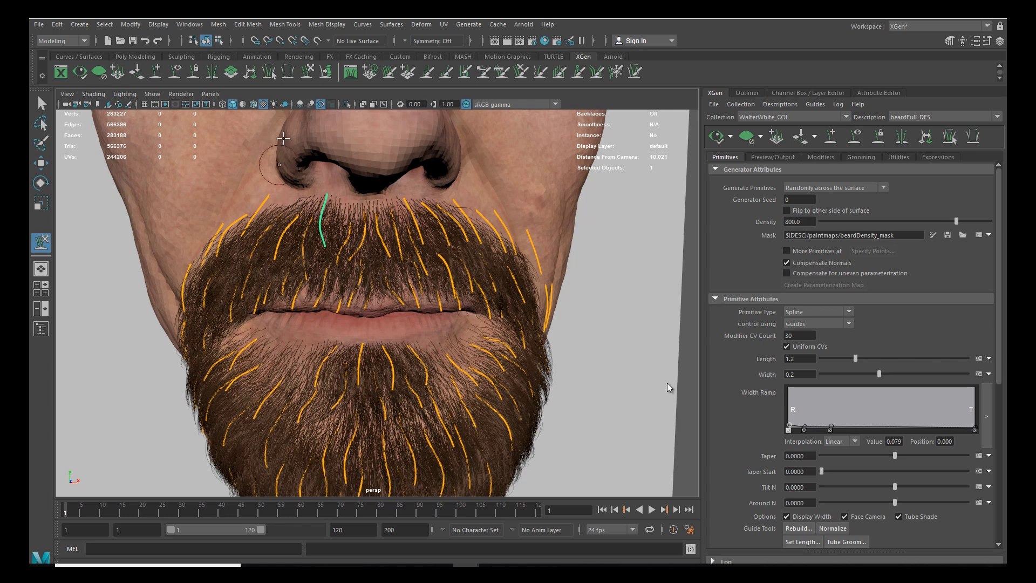
{"action": "key", "text": "w"}
{"action": "key", "text": "y"}
{"action": "left_click_drag", "start_coordinate": [329, 193], "coordinate": [334, 209]}
{"action": "left_click", "coordinate": [307, 73]}
{"action": "left_click_drag", "start_coordinate": [325, 252], "coordinate": [328, 255]}
Step: Bend the two central guides directly under the nose and another guide further along the moustache, one at a time
{"action": "middle_click_drag", "start_coordinate": [338, 248], "coordinate": [306, 311], "text": "alt"}
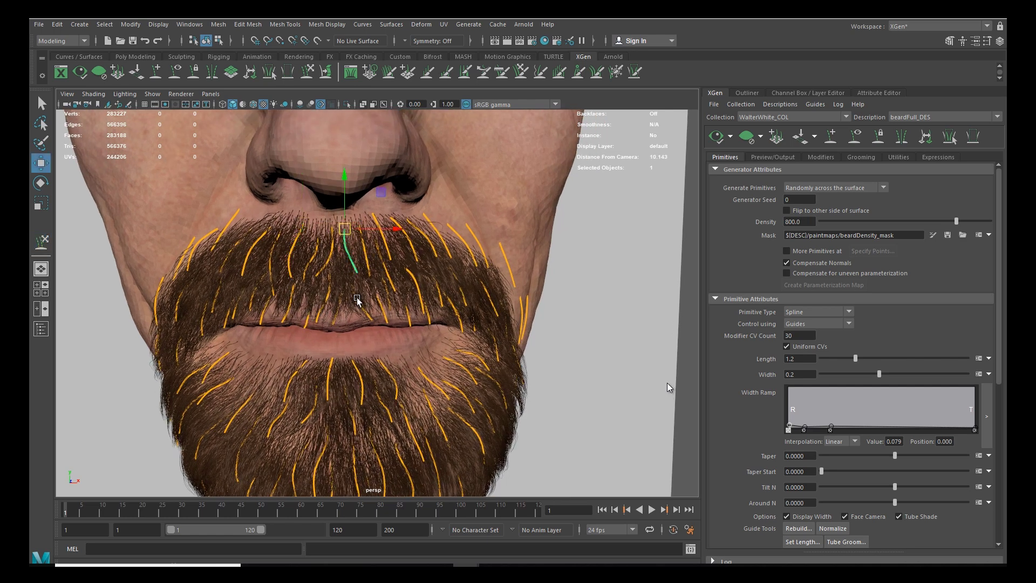
{"action": "key", "text": "y"}
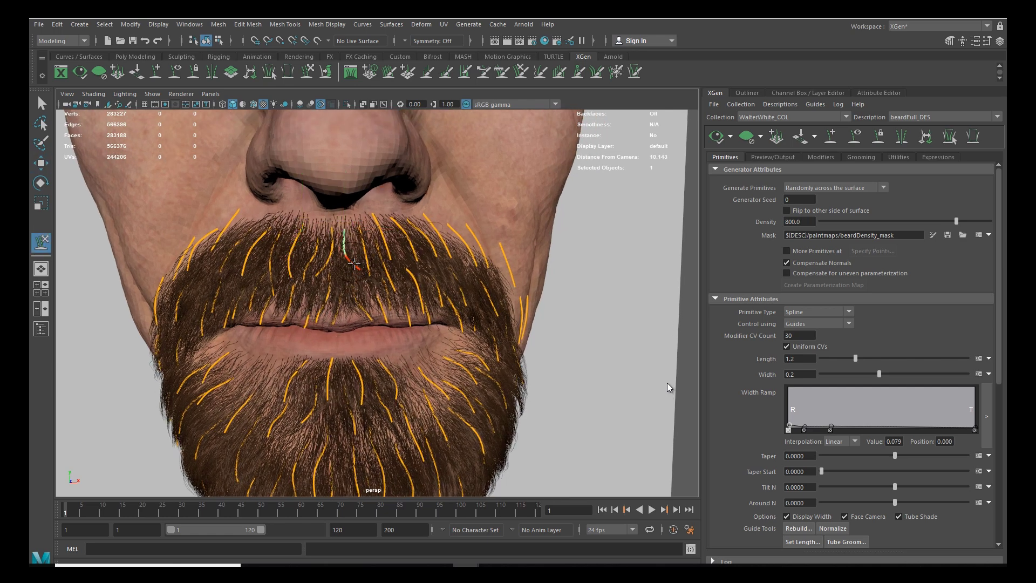
{"action": "key", "text": "w"}
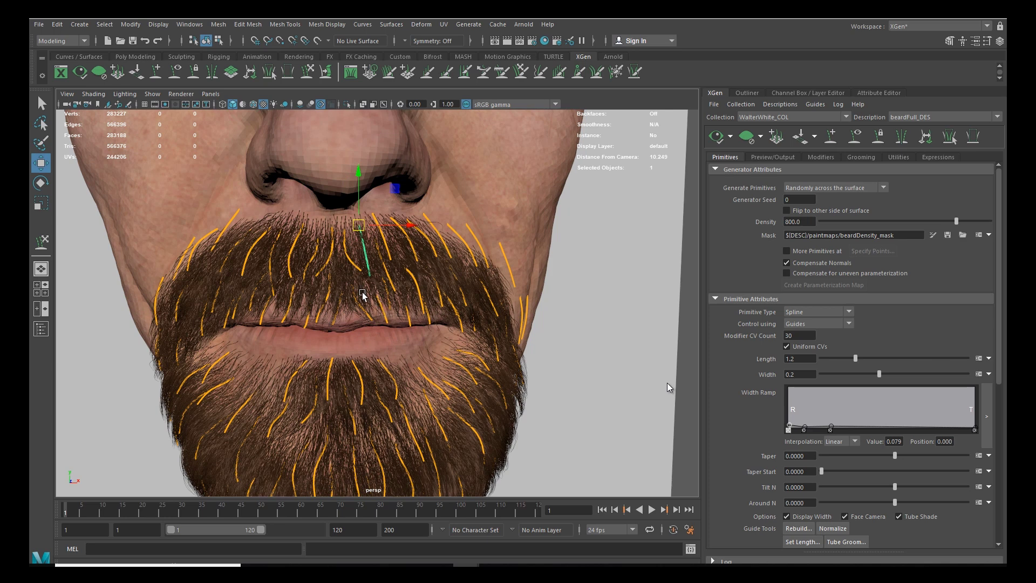
{"action": "key", "text": "y"}
{"action": "middle_click_drag", "start_coordinate": [326, 351], "coordinate": [334, 317], "text": "alt"}
{"action": "key", "text": "w"}
{"action": "left_click", "coordinate": [397, 301]}
{"action": "key", "text": "y"}
Step: Regenerate the Clumping1 modifier's clumping maps from the guides, save them and hide the guides
{"action": "left_click_drag", "start_coordinate": [304, 315], "coordinate": [320, 295], "text": "alt"}
{"action": "scroll", "coordinate": [320, 295], "scroll_direction": "down", "scroll_amount": 5}
{"action": "key", "text": "w"}
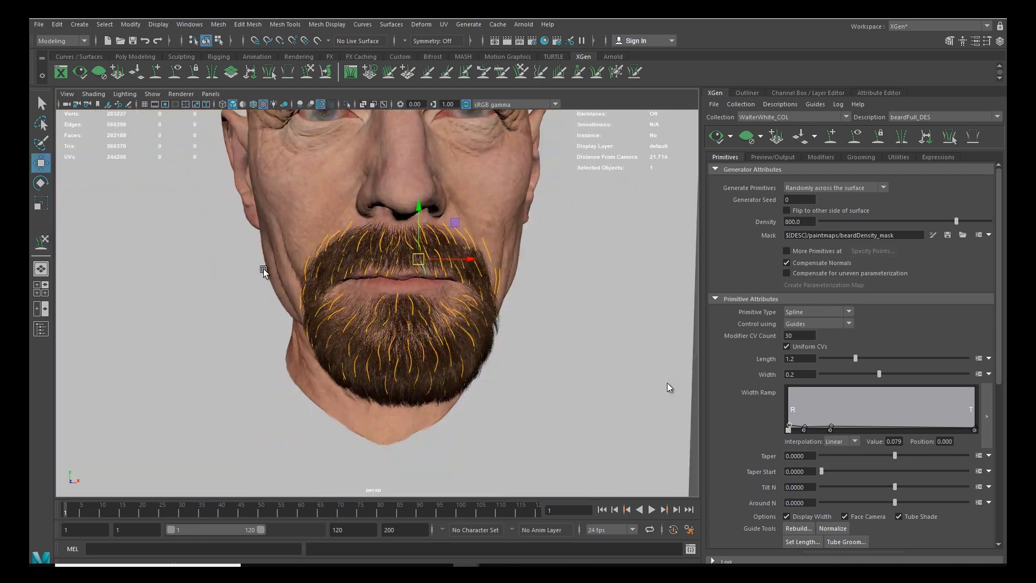
{"action": "left_click", "coordinate": [821, 157]}
{"action": "left_click", "coordinate": [750, 224]}
{"action": "scroll", "coordinate": [987, 475], "scroll_direction": "down", "scroll_amount": 3}
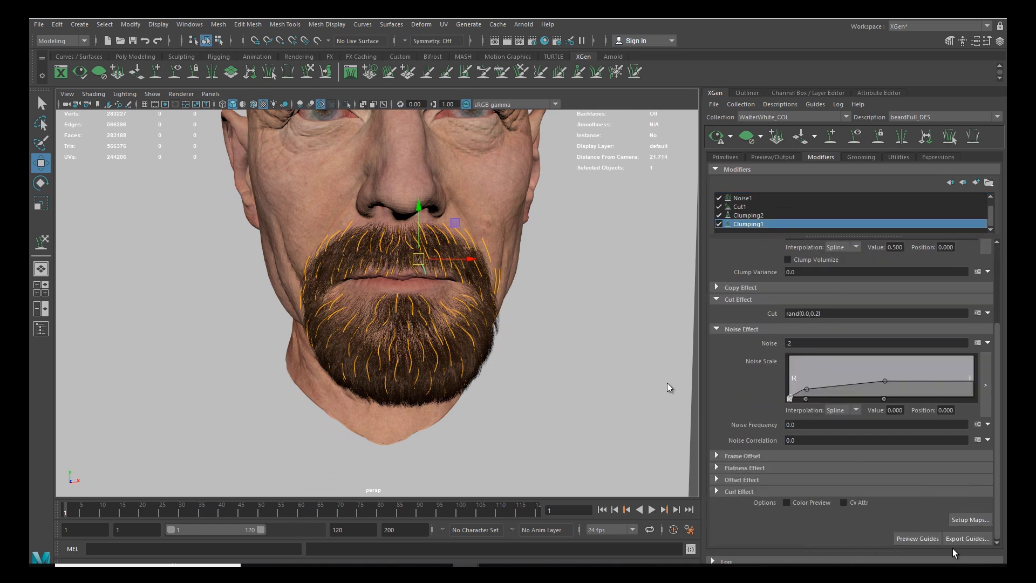
{"action": "left_click", "coordinate": [970, 519]}
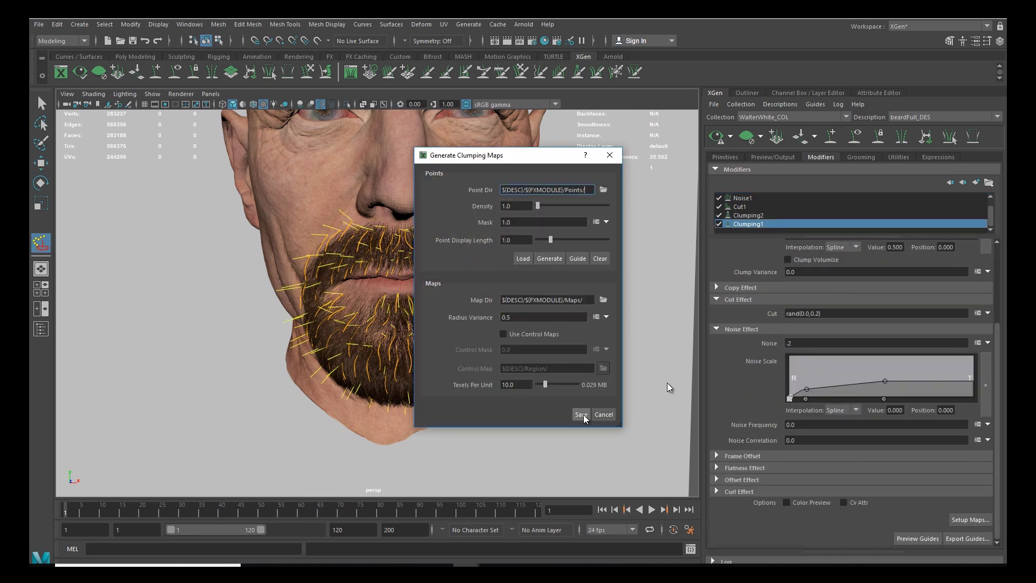
{"action": "left_click", "coordinate": [581, 415]}
{"action": "left_click", "coordinate": [854, 136]}
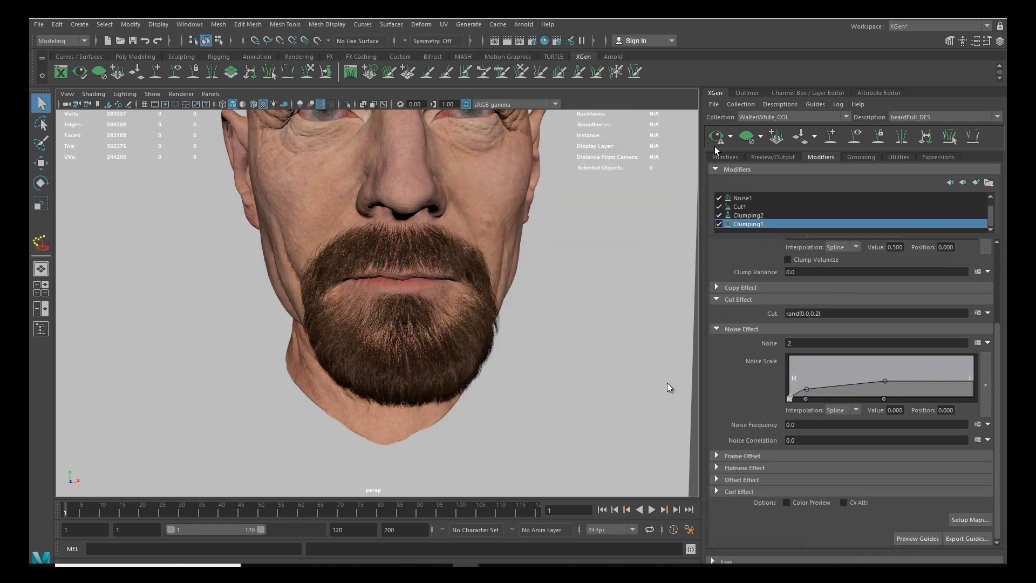
Step: Regenerate the Clumping2 modifier's clump points at density 50.0 and save its clumping maps
{"action": "scroll", "coordinate": [548, 338], "scroll_direction": "up", "scroll_amount": 3}
{"action": "left_click_drag", "start_coordinate": [549, 337], "coordinate": [596, 334], "text": "alt"}
{"action": "left_click", "coordinate": [768, 216]}
{"action": "scroll", "coordinate": [1002, 405], "scroll_direction": "down", "scroll_amount": 5}
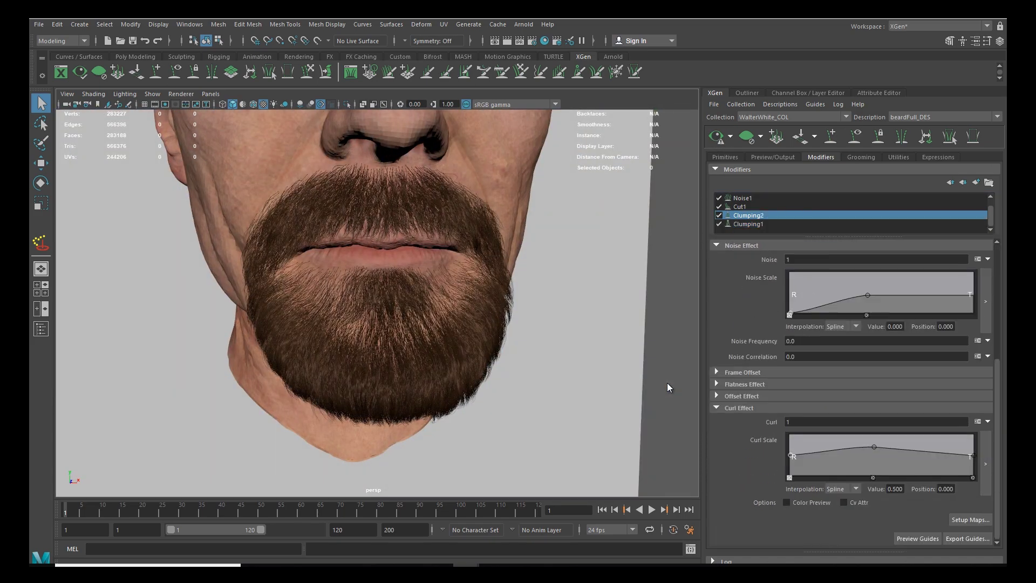
{"action": "left_click", "coordinate": [970, 519]}
{"action": "left_click", "coordinate": [585, 415]}
{"action": "left_click_drag", "start_coordinate": [497, 323], "coordinate": [388, 351], "text": "alt"}
{"action": "scroll", "coordinate": [453, 418], "scroll_direction": "up", "scroll_amount": 6}
{"action": "scroll", "coordinate": [432, 347], "scroll_direction": "down", "scroll_amount": 5}
{"action": "left_click", "coordinate": [969, 519]}
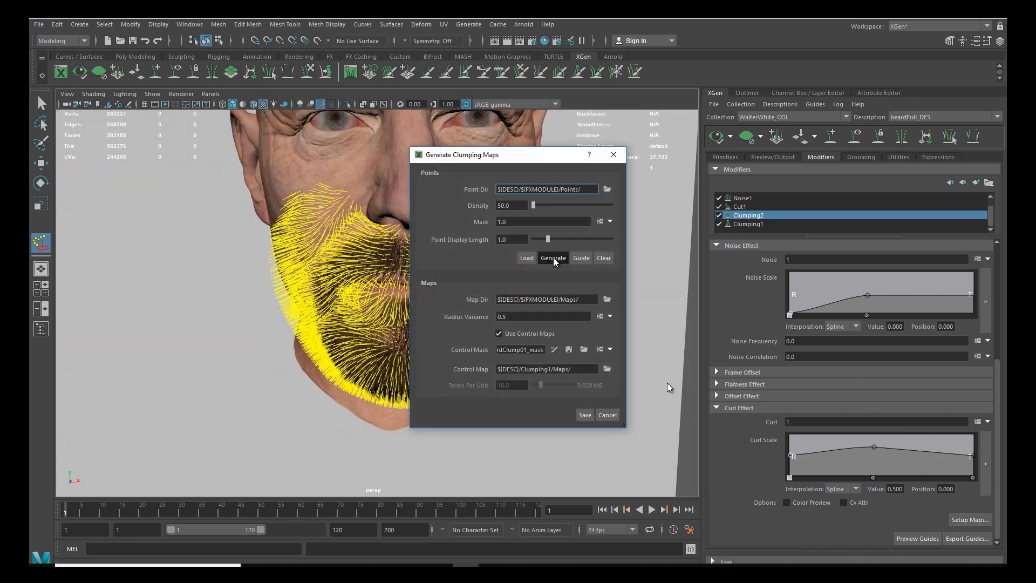
{"action": "left_click", "coordinate": [585, 414]}
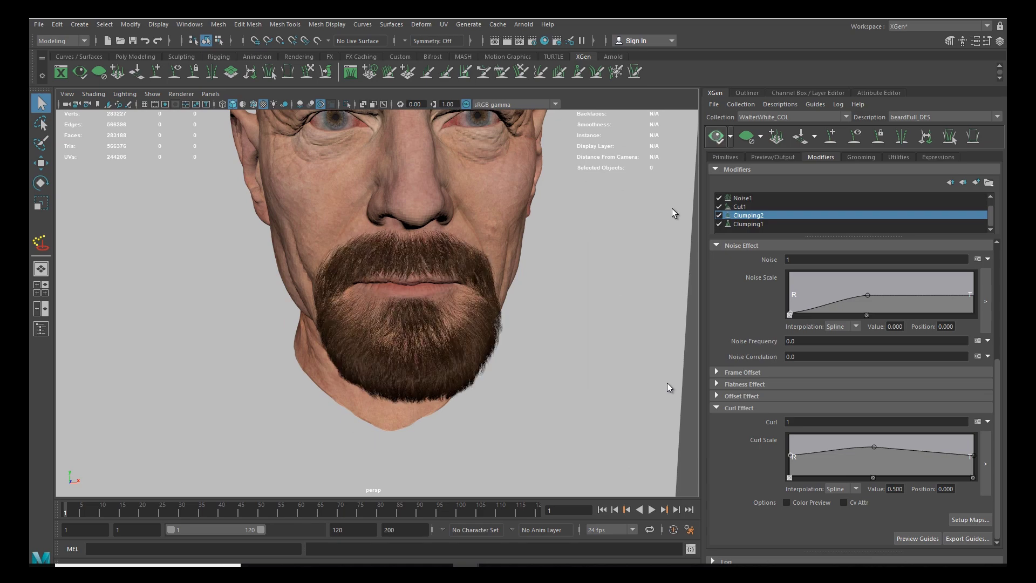
Step: Switch the Coil1 modifier off and back on, refreshing the preview to compare the beard without it
{"action": "left_click_drag", "start_coordinate": [455, 342], "coordinate": [533, 391], "text": "alt"}
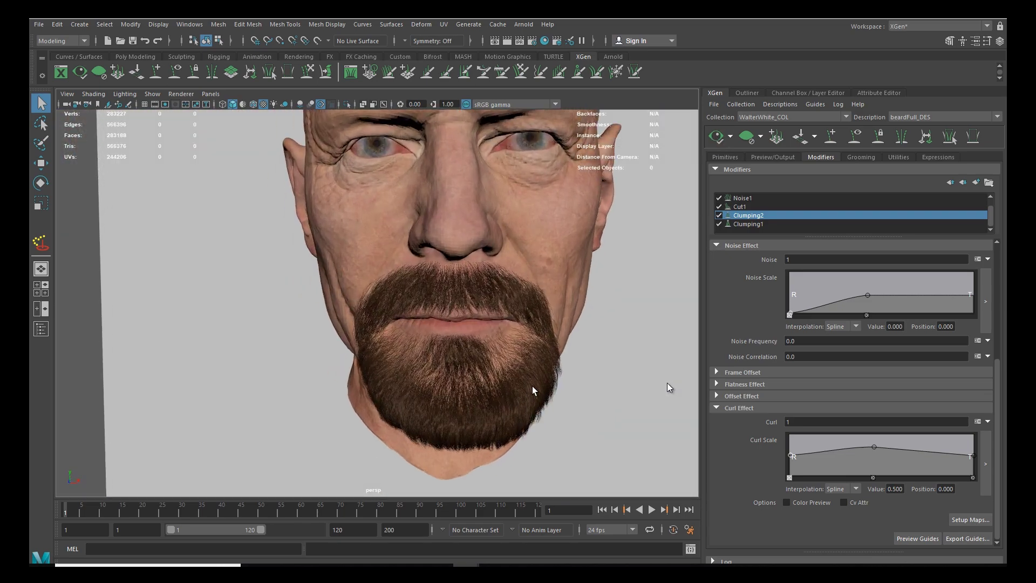
{"action": "left_click_drag", "start_coordinate": [993, 215], "coordinate": [993, 198]}
{"action": "left_click_drag", "start_coordinate": [501, 308], "coordinate": [474, 283], "text": "alt"}
{"action": "left_click", "coordinate": [719, 197]}
{"action": "left_click", "coordinate": [716, 139]}
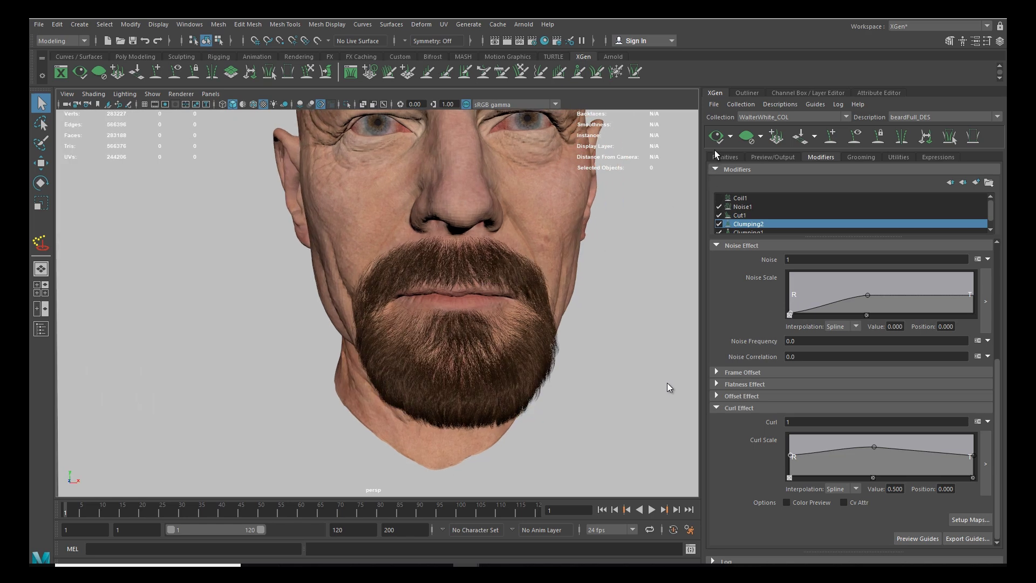
{"action": "left_click", "coordinate": [720, 198]}
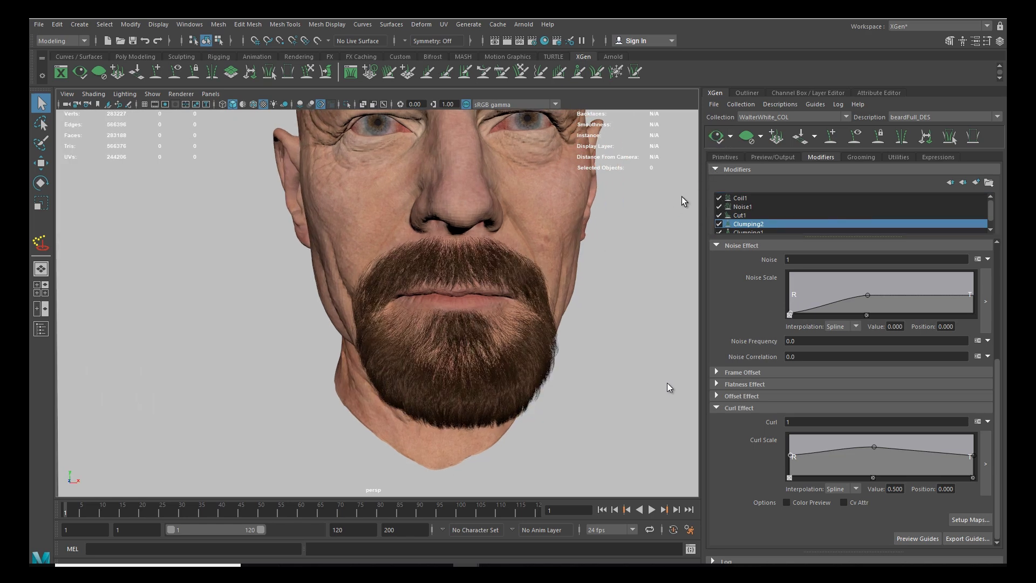
Step: Delete the Coil1 modifier from the beard description and refresh the hair preview
{"action": "left_click", "coordinate": [740, 198]}
{"action": "right_click", "coordinate": [778, 201]}
{"action": "left_click", "coordinate": [807, 260]}
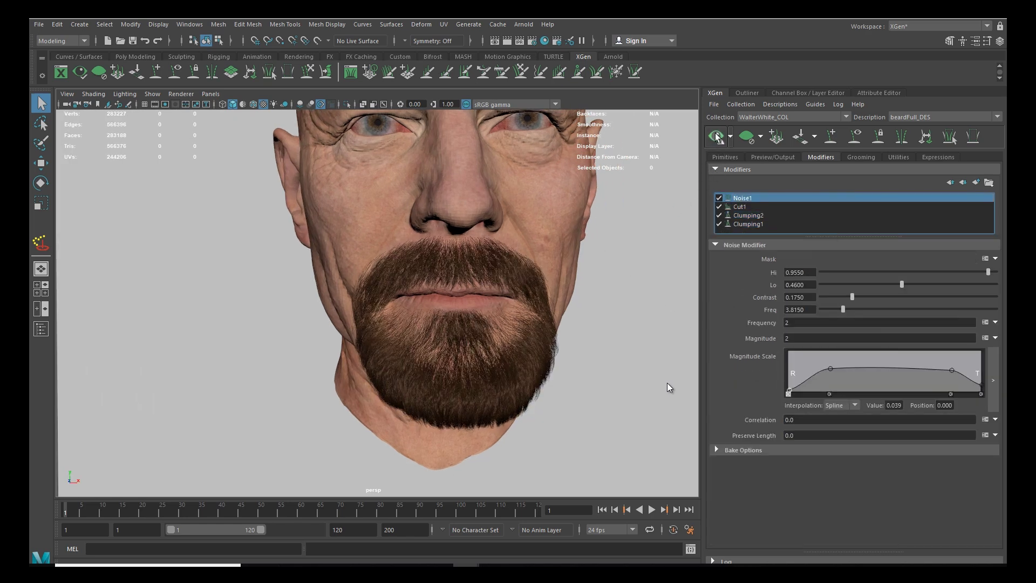
{"action": "left_click_drag", "start_coordinate": [548, 336], "coordinate": [502, 324], "text": "alt"}
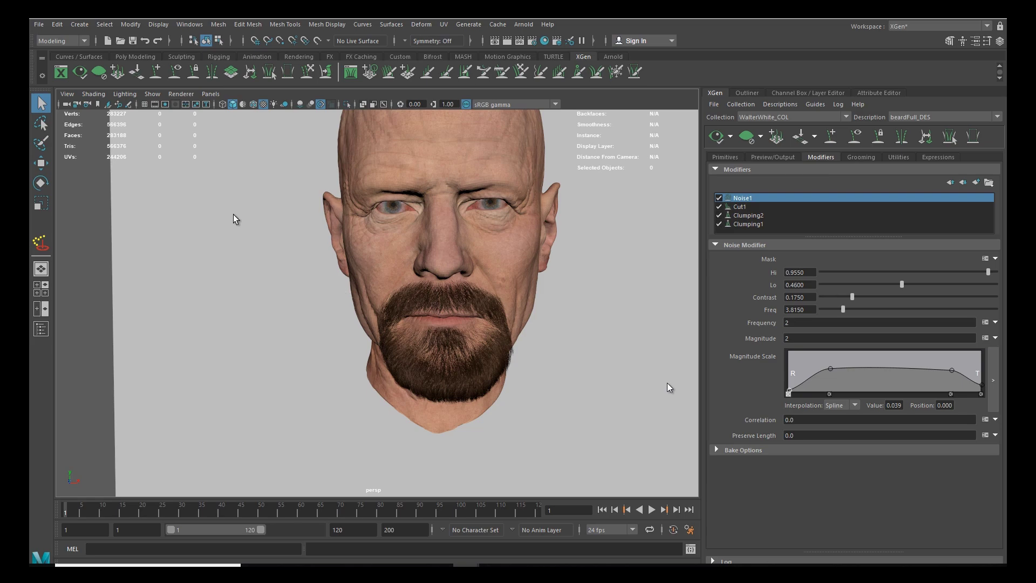
{"action": "left_click_drag", "start_coordinate": [431, 282], "coordinate": [420, 351], "text": "alt"}
{"action": "scroll", "coordinate": [446, 370], "scroll_direction": "up", "scroll_amount": 5}
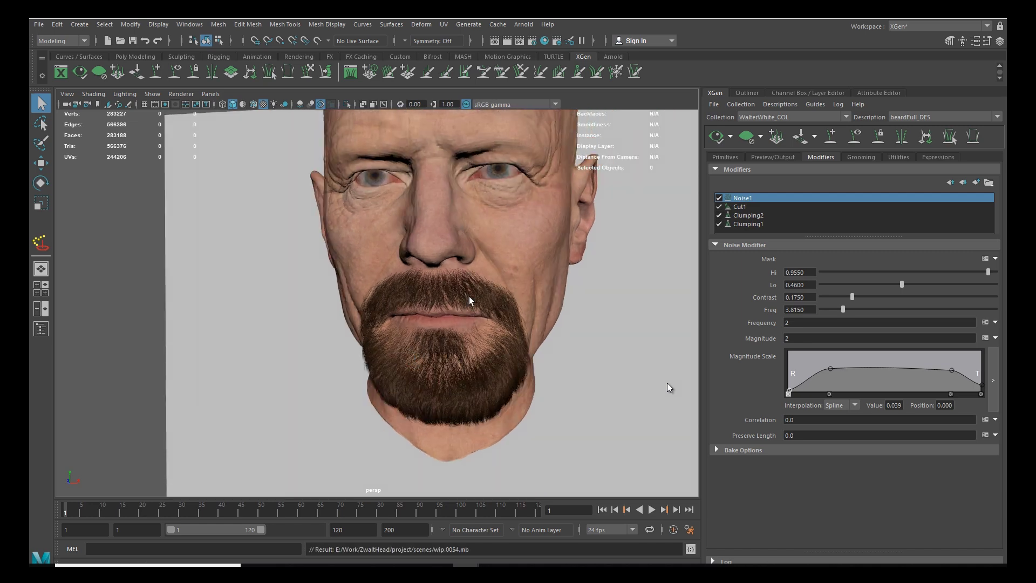
Step: Show the beard guides and bend the guide at the outer edge of the beard, left of the character's chin
{"action": "scroll", "coordinate": [492, 351], "scroll_direction": "up", "scroll_amount": 4}
{"action": "left_click_drag", "start_coordinate": [493, 353], "coordinate": [475, 361], "text": "alt"}
{"action": "scroll", "coordinate": [493, 359], "scroll_direction": "up", "scroll_amount": 3}
{"action": "left_click", "coordinate": [853, 140]}
{"action": "left_click_drag", "start_coordinate": [396, 294], "coordinate": [453, 339], "text": "alt"}
{"action": "scroll", "coordinate": [453, 334], "scroll_direction": "up", "scroll_amount": 2}
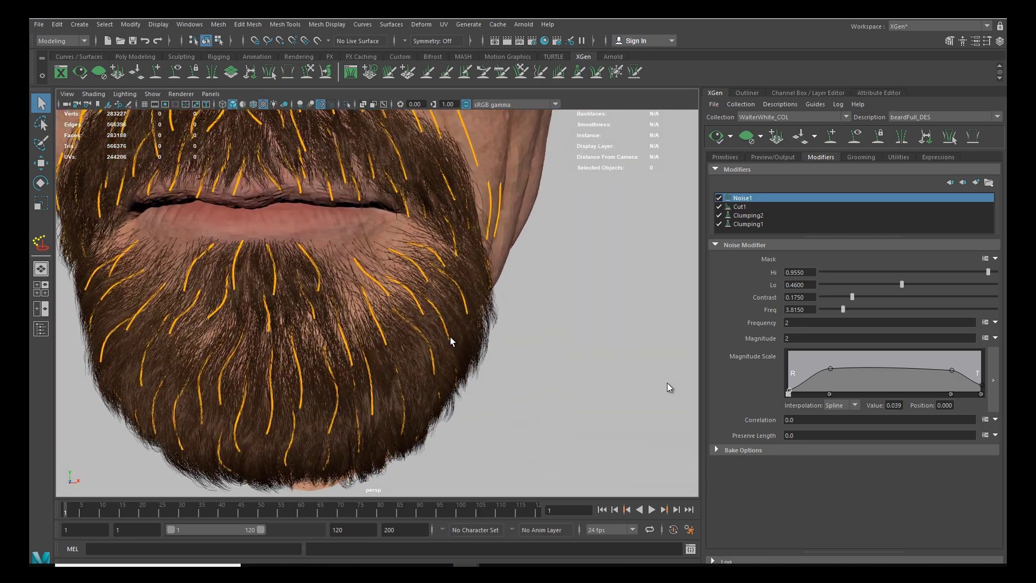
{"action": "key", "text": "w"}
{"action": "left_click", "coordinate": [311, 79]}
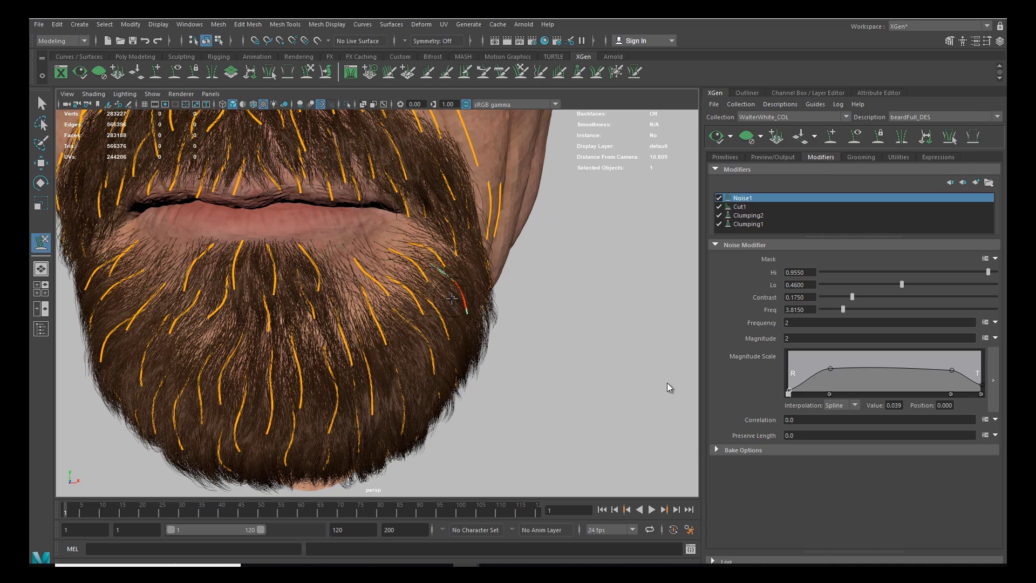
{"action": "left_click", "coordinate": [467, 323]}
Step: Add a guide at the beard's outer edge on the character's left side and set the width of all guides to 0.03
{"action": "left_click_drag", "start_coordinate": [467, 322], "coordinate": [307, 99], "text": "alt"}
{"action": "left_click_drag", "start_coordinate": [481, 278], "coordinate": [555, 286], "text": "alt"}
{"action": "right_click_drag", "start_coordinate": [555, 286], "coordinate": [245, 250], "text": "alt"}
{"action": "left_click_drag", "start_coordinate": [346, 302], "coordinate": [268, 354], "text": "alt"}
{"action": "key", "text": "w"}
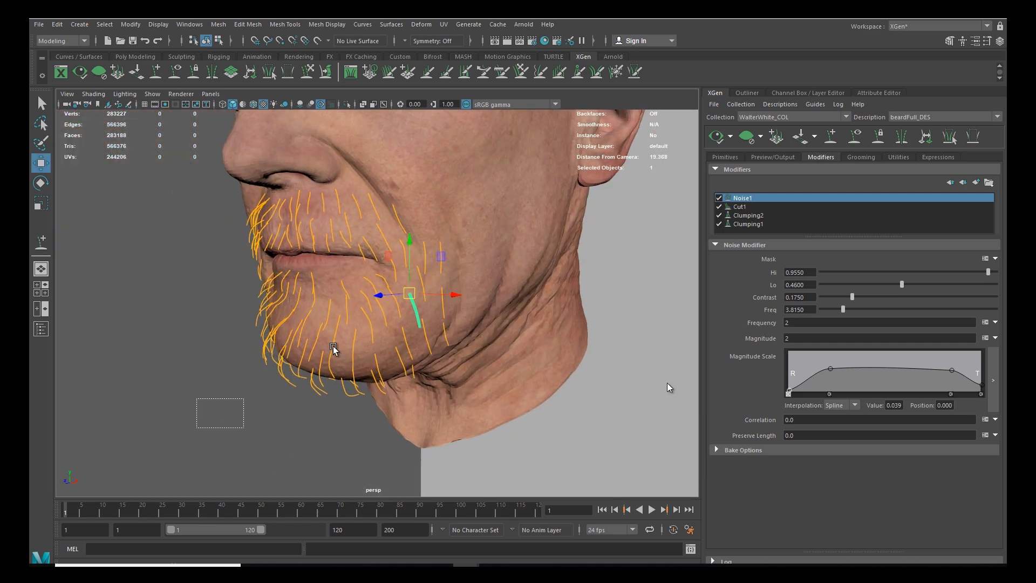
{"action": "left_click_drag", "start_coordinate": [216, 415], "coordinate": [703, 200]}
{"action": "left_click", "coordinate": [794, 93]}
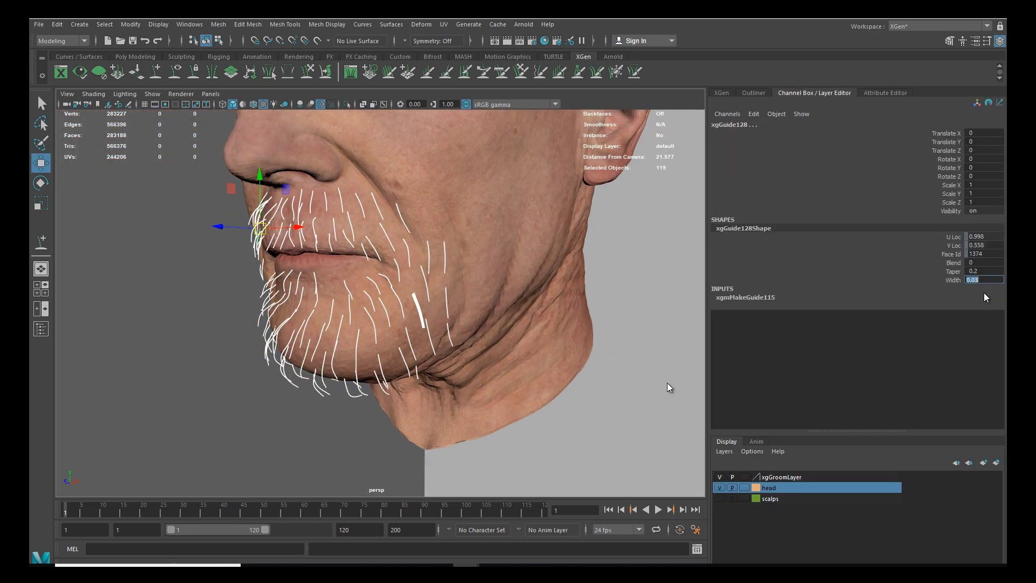
{"action": "left_click_drag", "start_coordinate": [340, 301], "coordinate": [359, 334], "text": "alt"}
Step: Refresh the hair preview and bend the new guide at the left outer edge of the beard into the hair flow
{"action": "left_click", "coordinate": [398, 298]}
{"action": "left_click_drag", "start_coordinate": [303, 272], "coordinate": [297, 258], "text": "alt"}
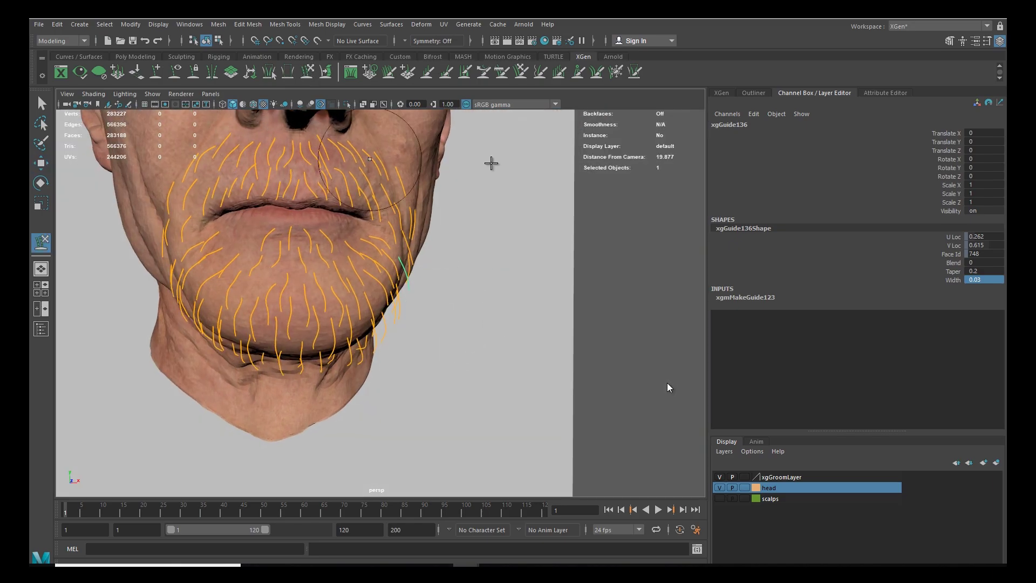
{"action": "left_click", "coordinate": [716, 93]}
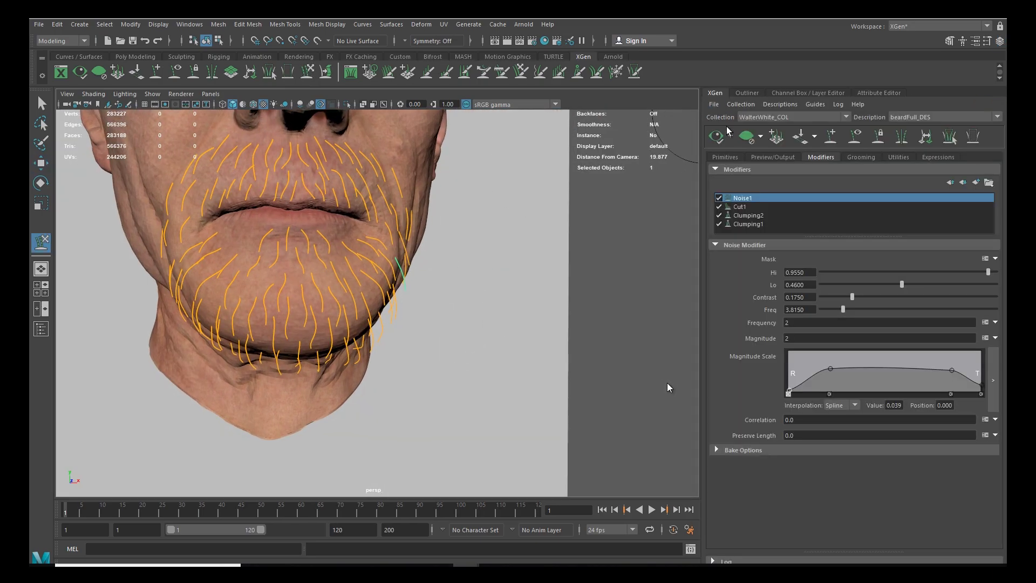
{"action": "middle_click_drag", "start_coordinate": [426, 296], "coordinate": [365, 310], "text": "alt"}
{"action": "right_click_drag", "start_coordinate": [364, 310], "coordinate": [340, 345], "text": "alt"}
{"action": "left_click_drag", "start_coordinate": [335, 344], "coordinate": [475, 377], "text": "alt"}
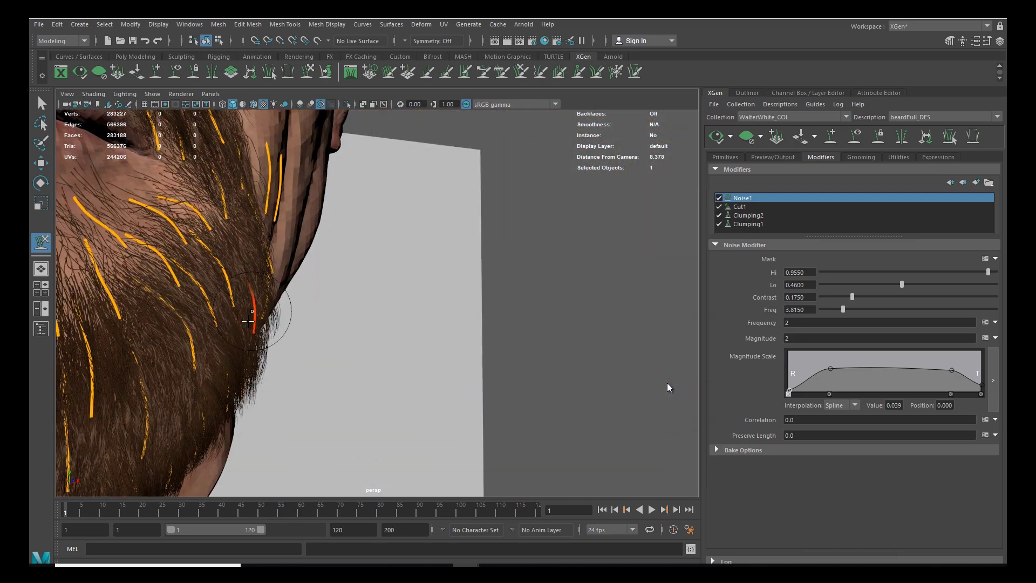
{"action": "left_click_drag", "start_coordinate": [259, 327], "coordinate": [378, 329], "text": "alt"}
{"action": "right_click_drag", "start_coordinate": [378, 329], "coordinate": [485, 331], "text": "alt"}
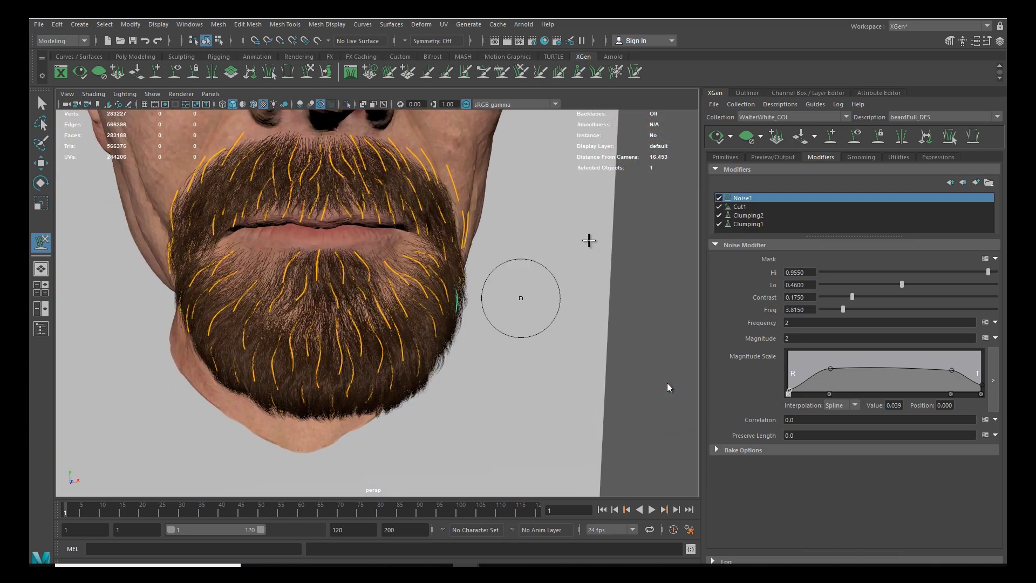
Step: Bend a guide beside the character's right mouth corner and refresh the hair preview
{"action": "left_click_drag", "start_coordinate": [691, 160], "coordinate": [443, 313], "text": "alt"}
{"action": "right_click_drag", "start_coordinate": [443, 313], "coordinate": [418, 318], "text": "alt"}
{"action": "left_click_drag", "start_coordinate": [417, 317], "coordinate": [377, 312], "text": "alt"}
{"action": "right_click_drag", "start_coordinate": [377, 313], "coordinate": [324, 307], "text": "alt"}
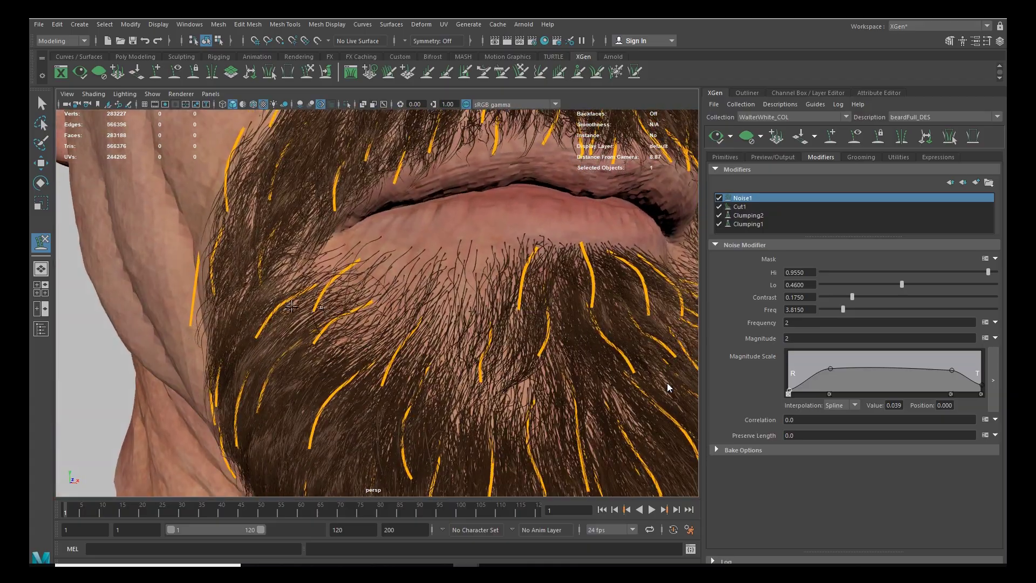
{"action": "left_click_drag", "start_coordinate": [275, 223], "coordinate": [276, 209], "text": "alt"}
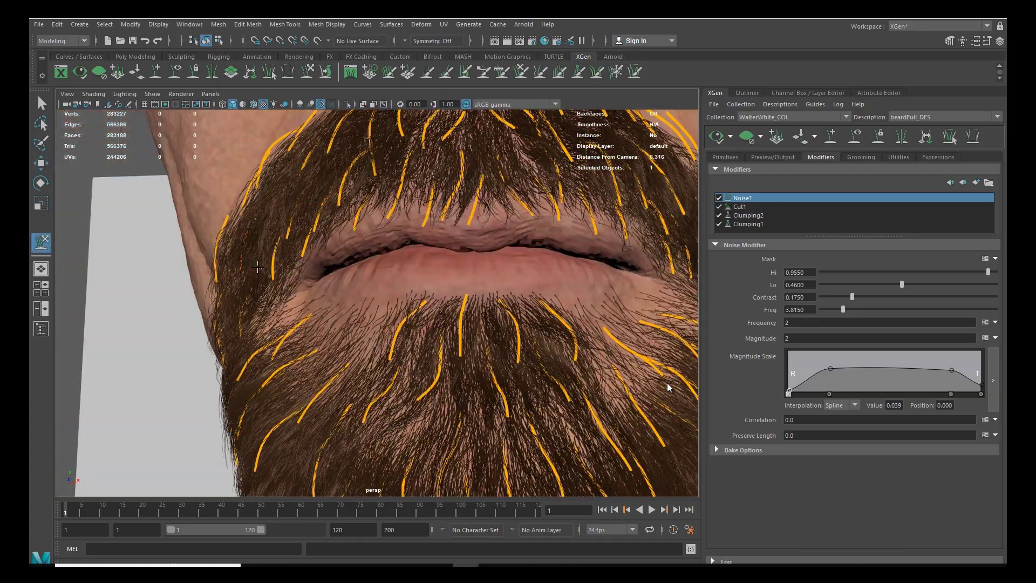
{"action": "middle_click_drag", "start_coordinate": [277, 209], "coordinate": [208, 285], "text": "alt"}
{"action": "left_click_drag", "start_coordinate": [224, 323], "coordinate": [610, 199], "text": "alt"}
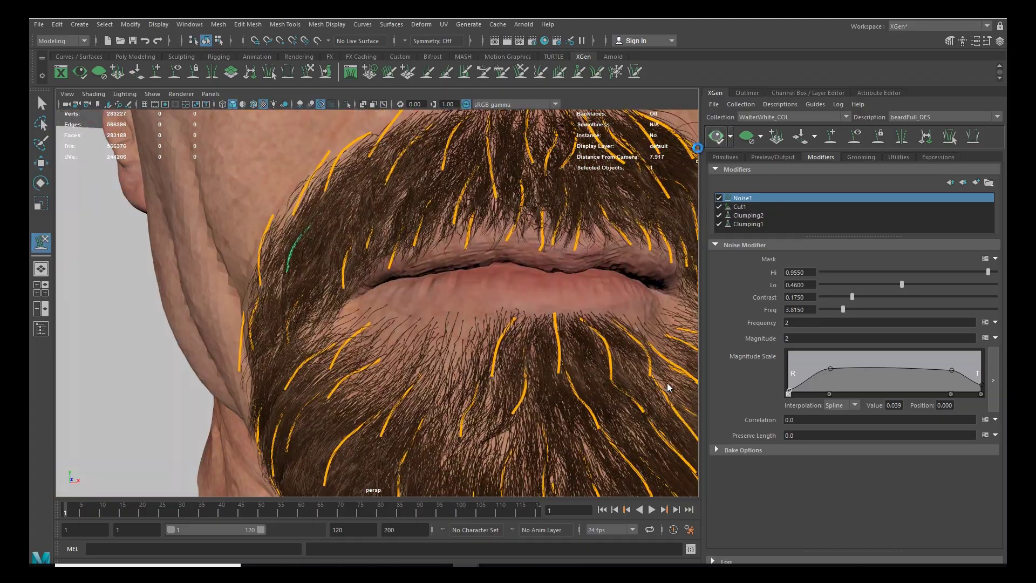
Step: Reshape the guides between the moustache and chin next to the character's right mouth corner
{"action": "mouse_move", "coordinate": [318, 215]}
{"action": "left_mouse_down", "text": "alt"}
{"action": "mouse_move", "coordinate": [363, 301]}
{"action": "mouse_move", "coordinate": [396, 309]}
{"action": "mouse_move", "coordinate": [221, 327]}
{"action": "mouse_move", "coordinate": [205, 351]}
{"action": "mouse_move", "coordinate": [367, 340]}
{"action": "left_mouse_up", "text": "alt"}
{"action": "left_click_drag", "start_coordinate": [607, 214], "coordinate": [451, 262], "text": "alt"}
{"action": "left_click_drag", "start_coordinate": [426, 327], "coordinate": [428, 292]}
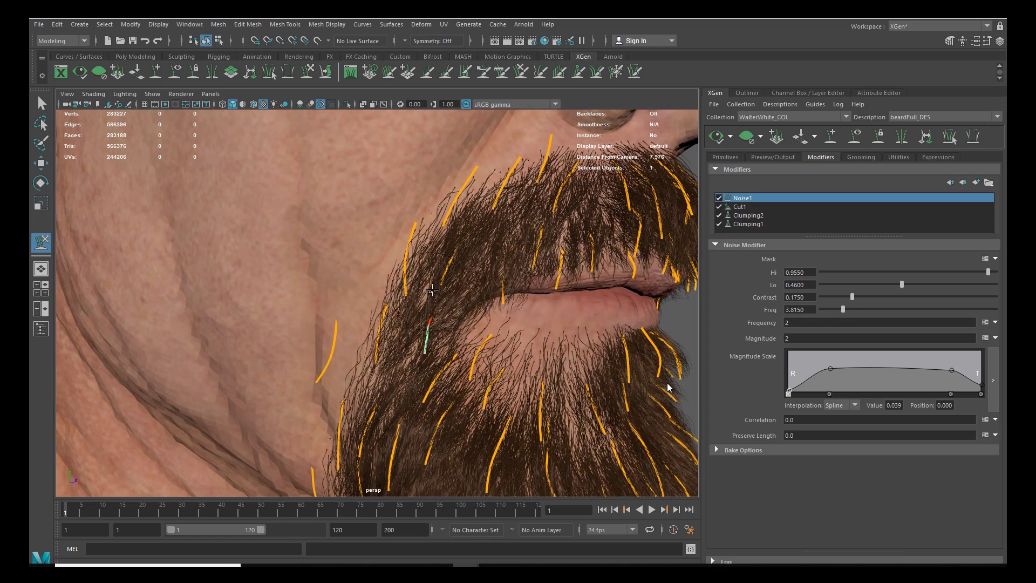
{"action": "key", "text": "w"}
{"action": "key", "text": "y"}
{"action": "right_click_drag", "start_coordinate": [434, 286], "coordinate": [267, 283], "text": "alt"}
{"action": "left_click_drag", "start_coordinate": [396, 323], "coordinate": [375, 343], "text": "alt"}
{"action": "right_click_drag", "start_coordinate": [374, 343], "coordinate": [439, 381], "text": "alt"}
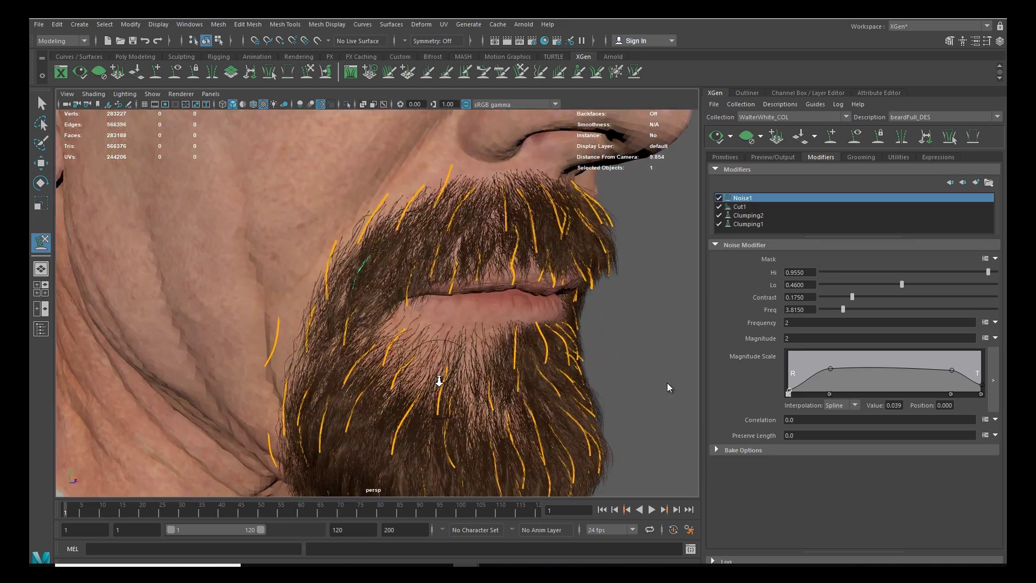
Step: Add a guide directly at the character's right mouth corner and set the width of all guides to 0.03
{"action": "left_click_drag", "start_coordinate": [370, 266], "coordinate": [427, 371]}
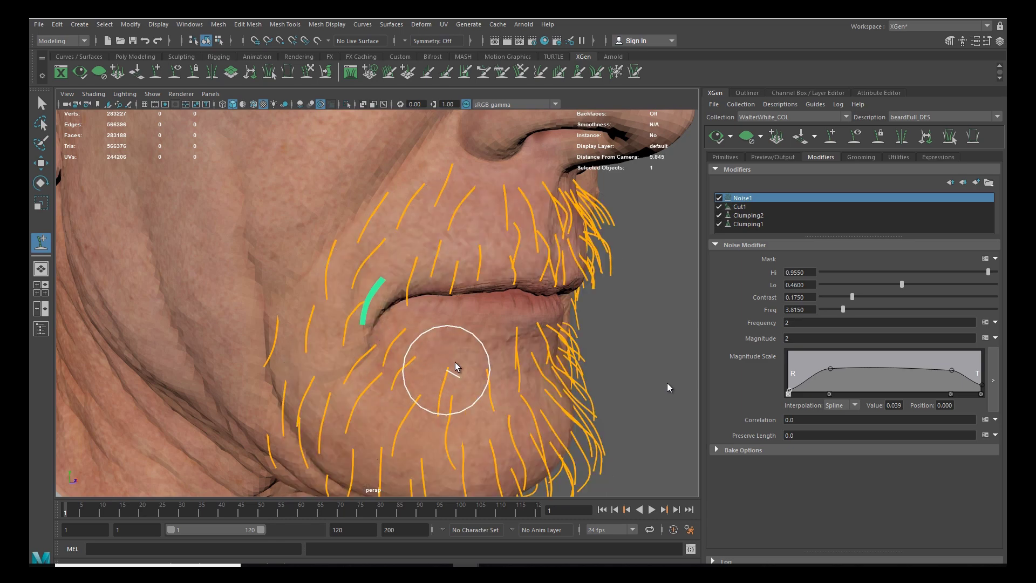
{"action": "left_click_drag", "start_coordinate": [428, 301], "coordinate": [463, 323], "text": "alt"}
{"action": "key", "text": "w"}
{"action": "right_click_drag", "start_coordinate": [405, 314], "coordinate": [302, 323], "text": "alt"}
{"action": "left_click_drag", "start_coordinate": [286, 411], "coordinate": [526, 190]}
{"action": "left_click", "coordinate": [796, 92]}
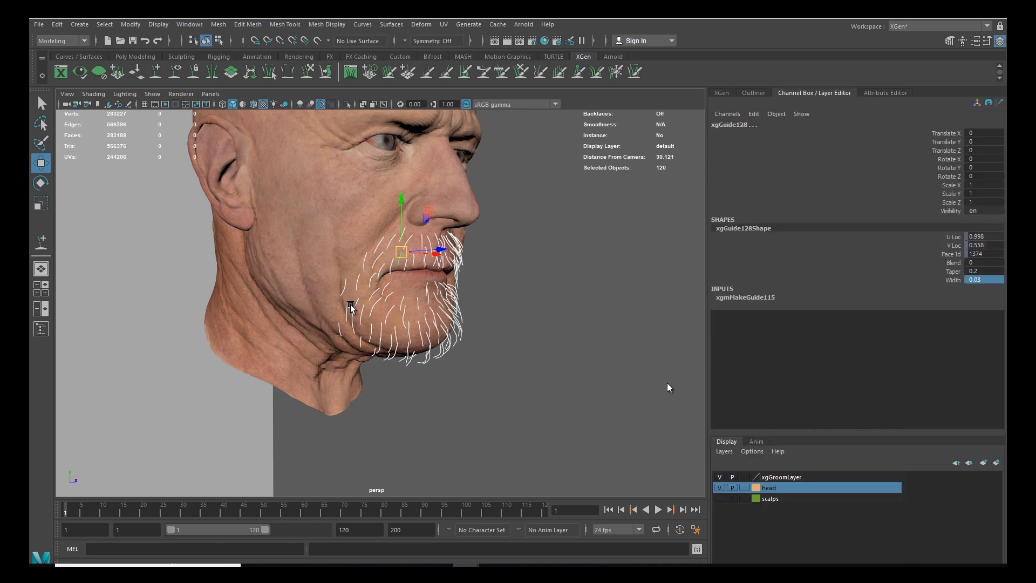
{"action": "scroll", "coordinate": [348, 302], "scroll_direction": "up", "scroll_amount": 5}
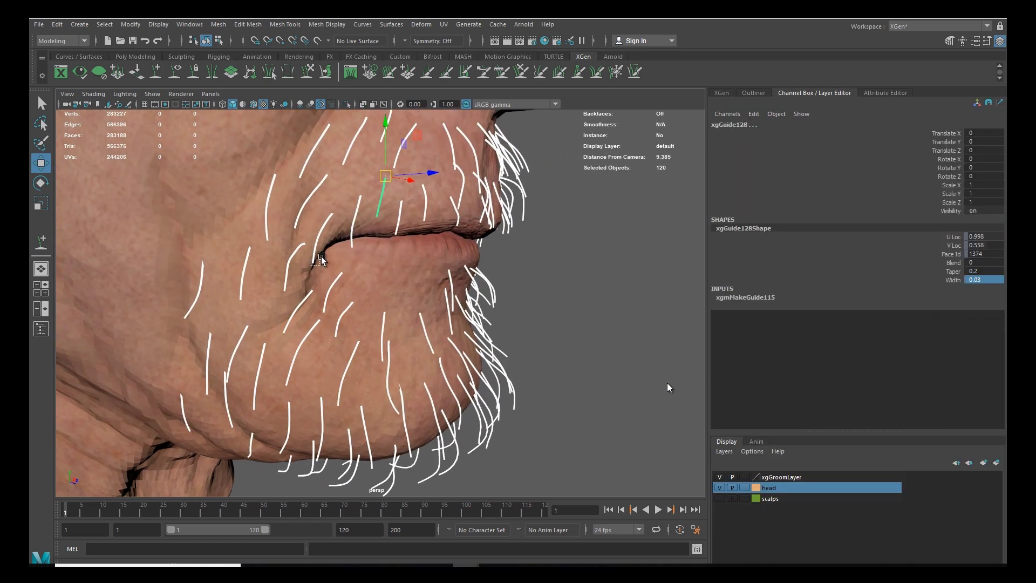
Step: Refresh the hair preview and bend the new guide at the right mouth corner
{"action": "left_click_drag", "start_coordinate": [322, 256], "coordinate": [324, 253]}
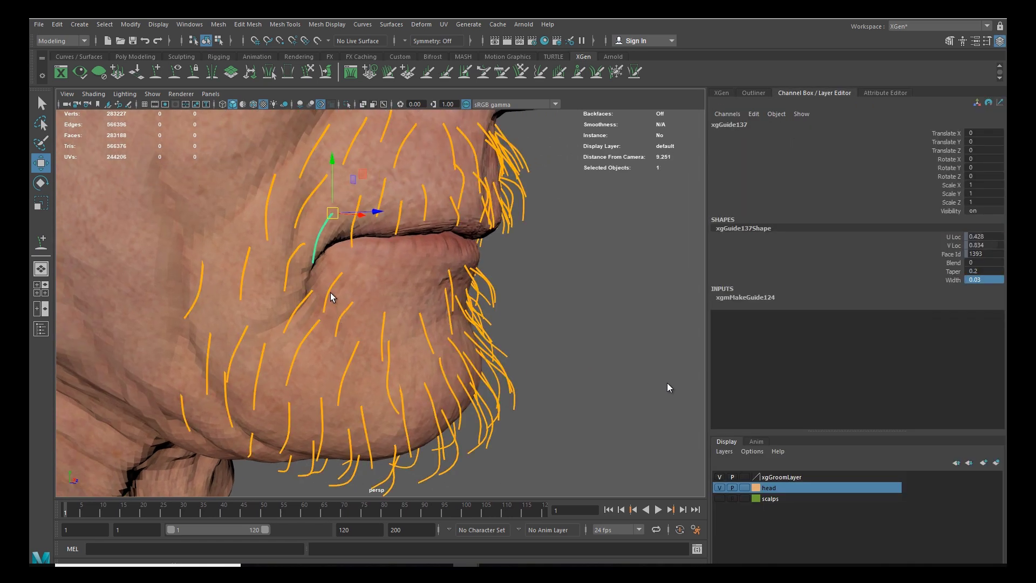
{"action": "key", "text": "y"}
{"action": "left_click", "coordinate": [721, 93]}
{"action": "left_click", "coordinate": [716, 137]}
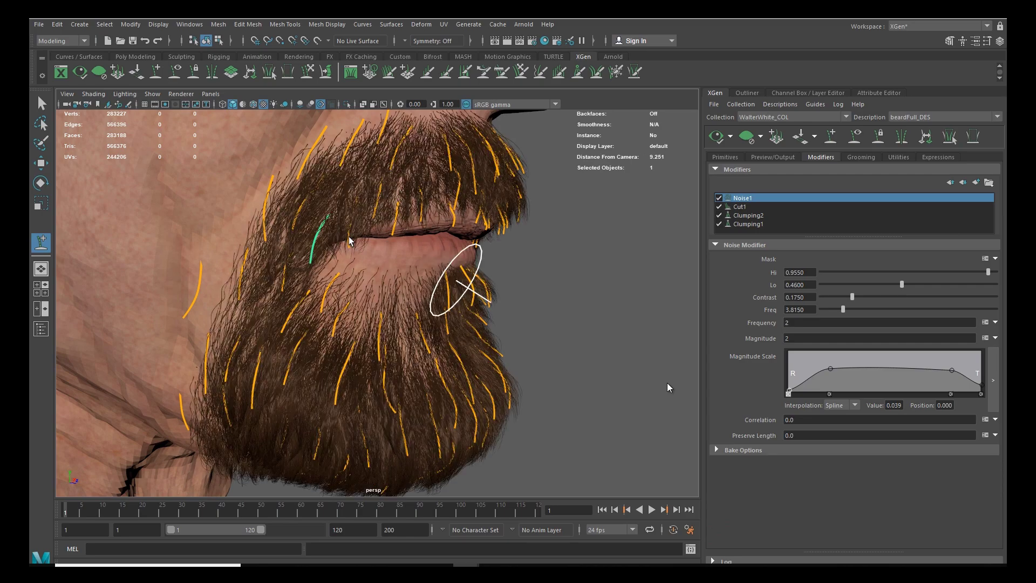
{"action": "scroll", "coordinate": [251, 243], "scroll_direction": "up", "scroll_amount": 2}
{"action": "left_click_drag", "start_coordinate": [246, 239], "coordinate": [241, 222]}
{"action": "mouse_move", "coordinate": [298, 256]}
{"action": "left_mouse_down", "text": "alt"}
{"action": "mouse_move", "coordinate": [347, 290]}
{"action": "mouse_move", "coordinate": [534, 268]}
{"action": "mouse_move", "coordinate": [323, 307]}
{"action": "left_mouse_up", "text": "alt"}
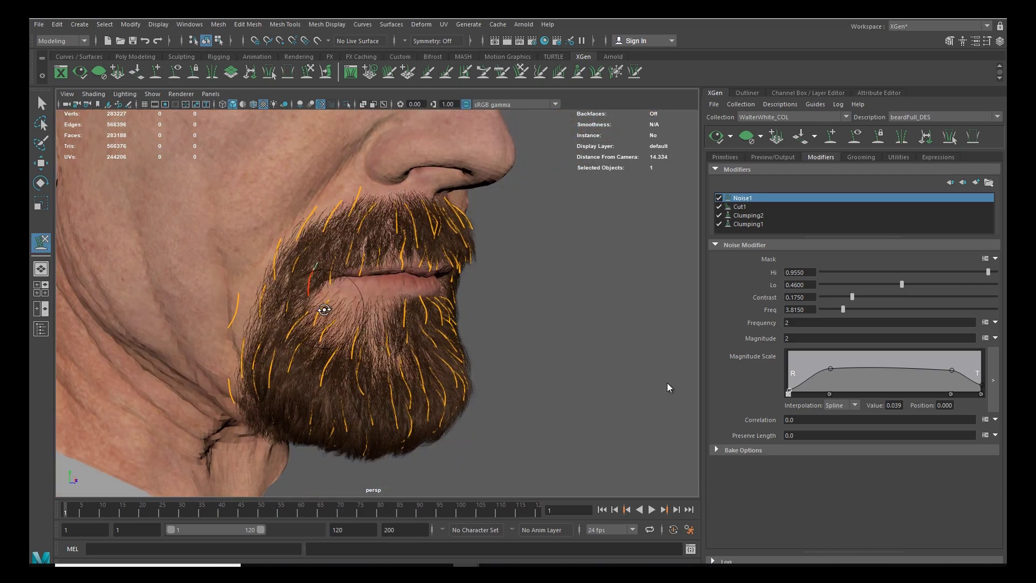
{"action": "left_click_drag", "start_coordinate": [411, 287], "coordinate": [466, 330], "text": "alt"}
{"action": "scroll", "coordinate": [462, 322], "scroll_direction": "up", "scroll_amount": 4}
Step: Hide the guides and examine the beard from the side and front
{"action": "key", "text": "w"}
{"action": "scroll", "coordinate": [372, 330], "scroll_direction": "down", "scroll_amount": 8}
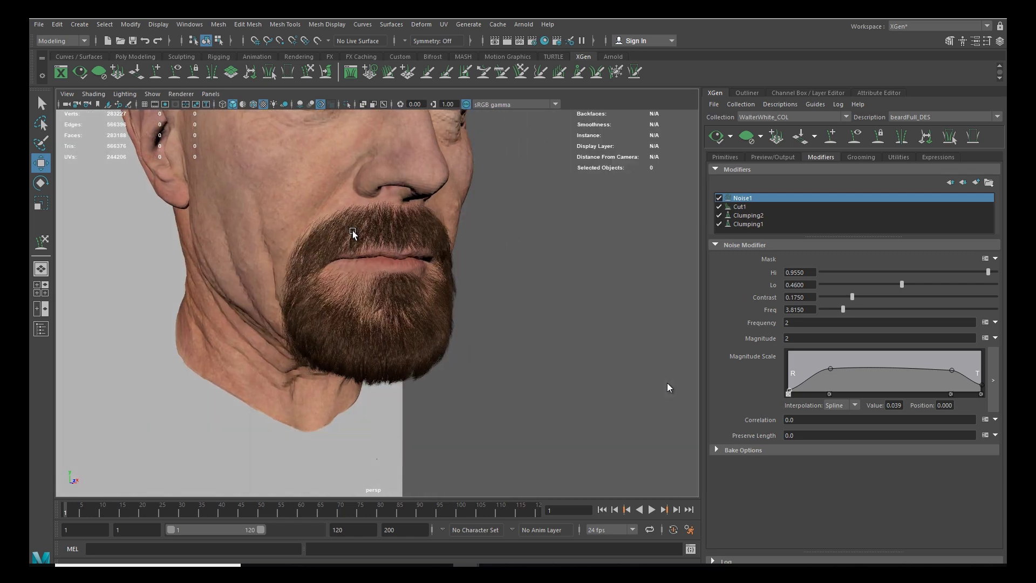
{"action": "left_click_drag", "start_coordinate": [379, 311], "coordinate": [388, 339], "text": "alt"}
{"action": "right_click_drag", "start_coordinate": [347, 275], "coordinate": [432, 347], "text": "alt"}
{"action": "left_click_drag", "start_coordinate": [432, 346], "coordinate": [534, 323], "text": "alt"}
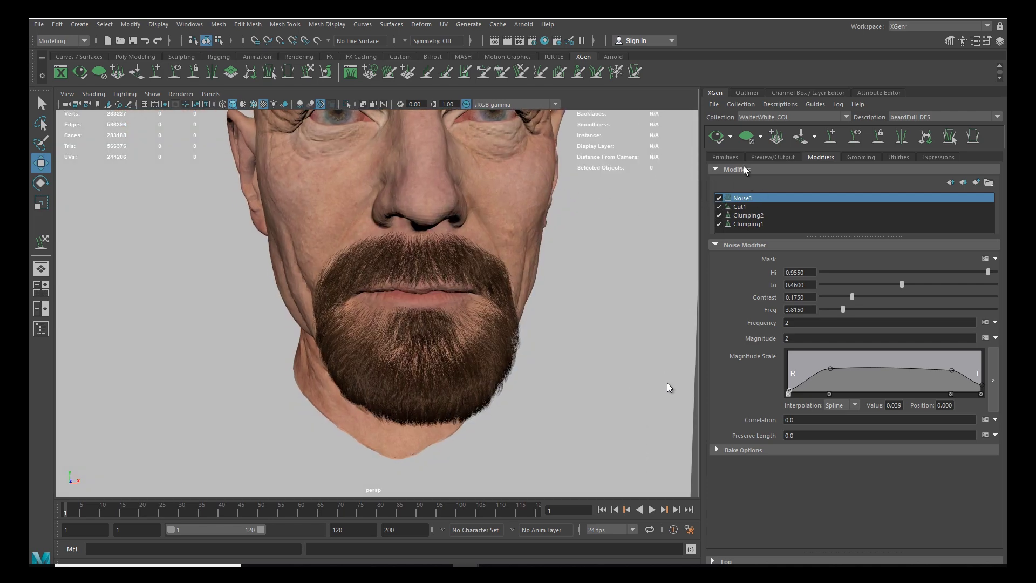
Step: Create a paint map for the primitives' Width named beard_width, with map resolution 25.0 and a Grey start color
{"action": "left_click", "coordinate": [724, 158]}
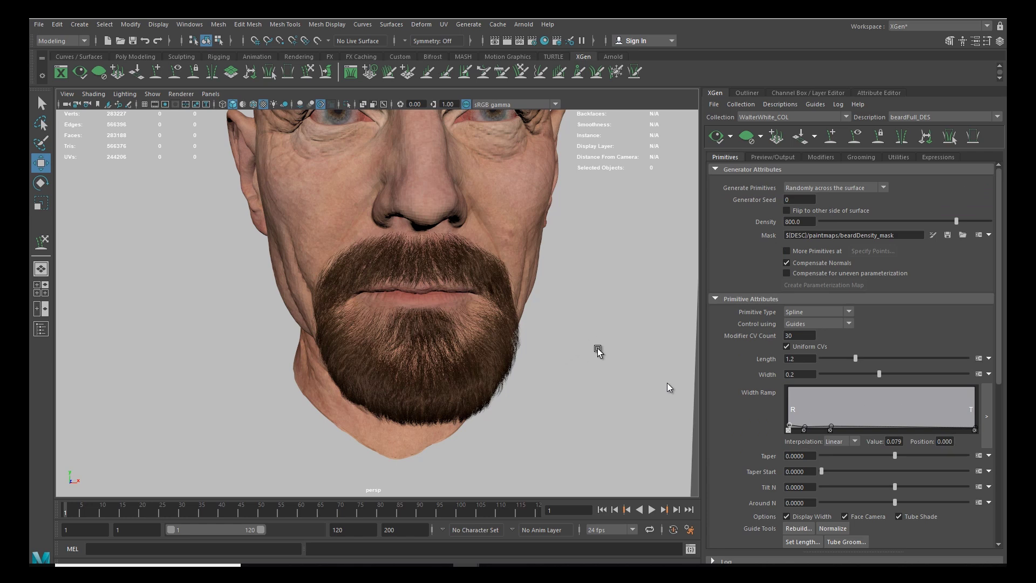
{"action": "scroll", "coordinate": [999, 316], "scroll_direction": "down", "scroll_amount": 4}
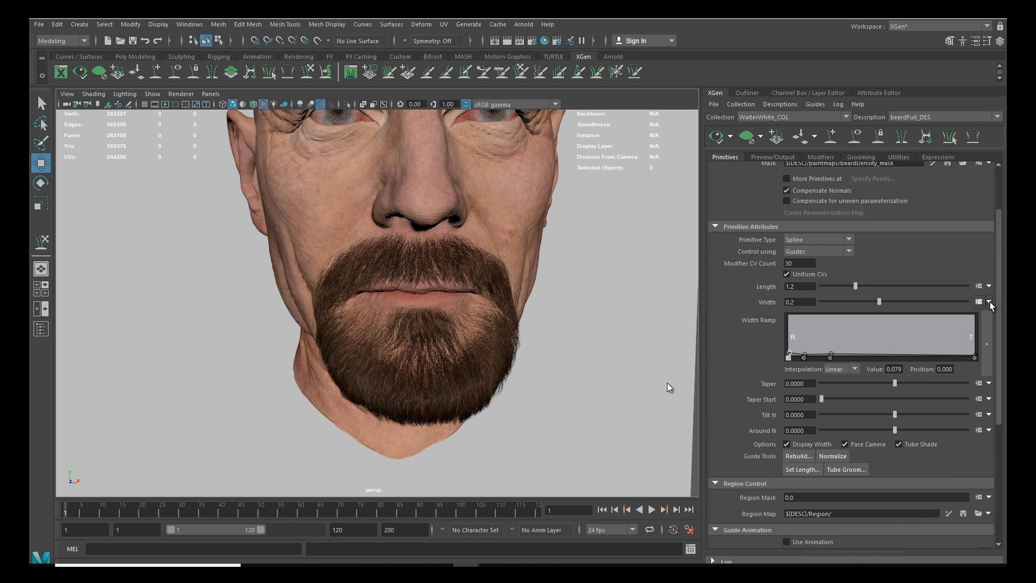
{"action": "left_click", "coordinate": [990, 302]}
{"action": "left_click", "coordinate": [996, 320]}
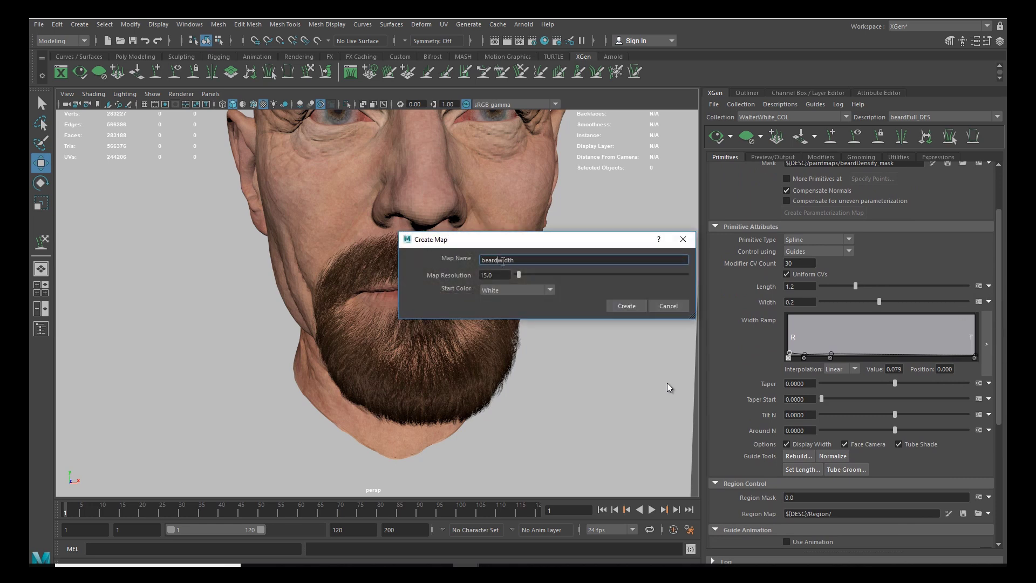
{"action": "key", "text": "Tab"}
{"action": "type", "text": "2"}
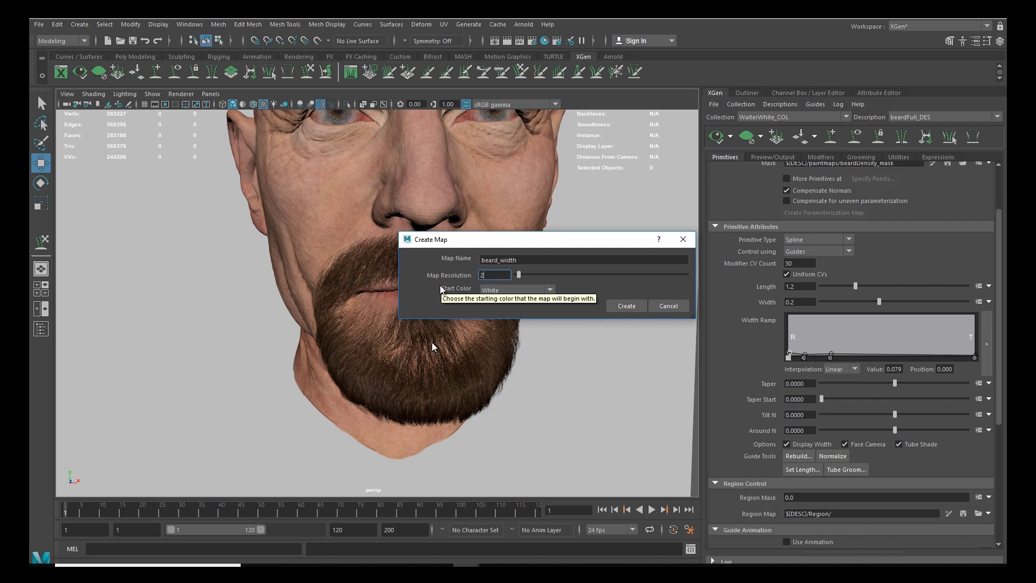
{"action": "type", "text": "5"}
{"action": "left_click", "coordinate": [517, 290]}
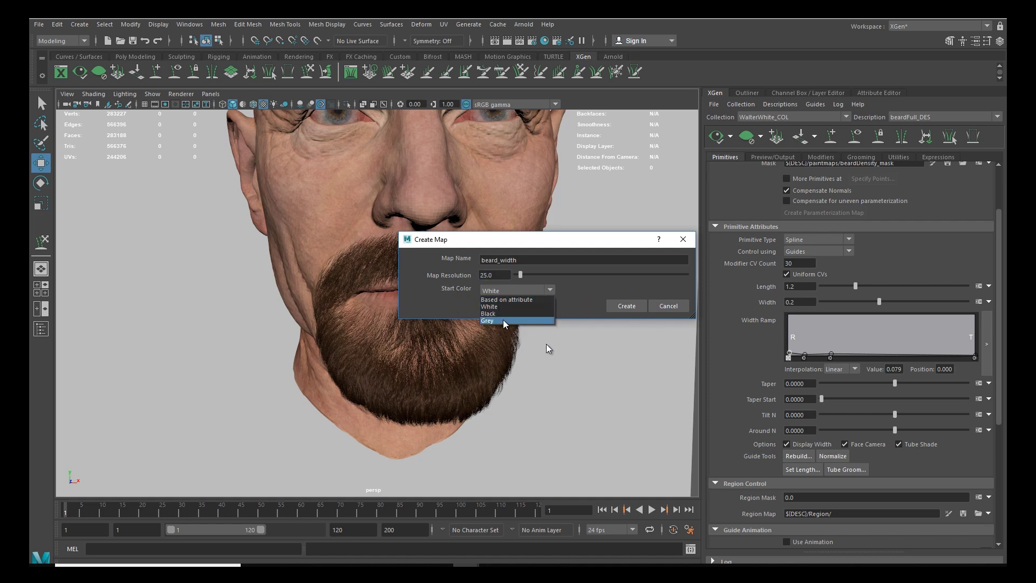
{"action": "left_click", "coordinate": [487, 321]}
{"action": "left_click", "coordinate": [626, 306]}
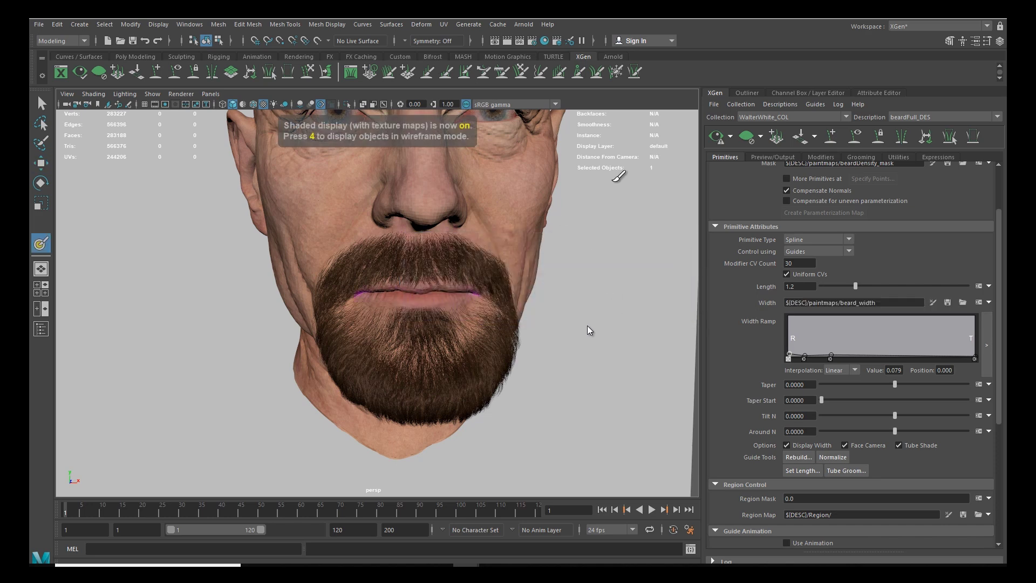
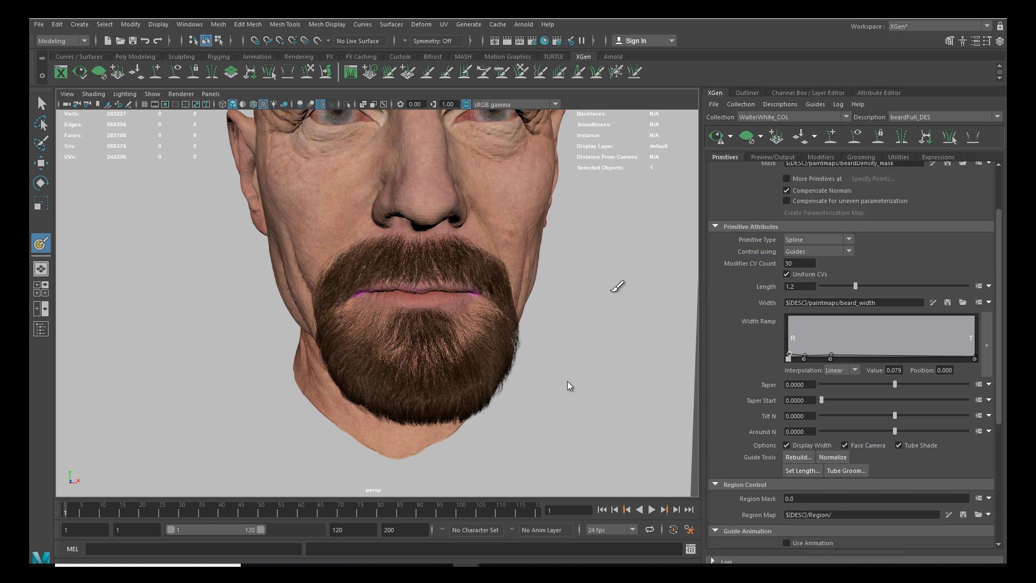
Step: Show the scalps display layer and hide the head layer to expose the beard scalp for painting
{"action": "left_click_drag", "start_coordinate": [488, 324], "coordinate": [459, 353], "text": "alt"}
{"action": "middle_click_drag", "start_coordinate": [431, 309], "coordinate": [404, 298], "text": "alt"}
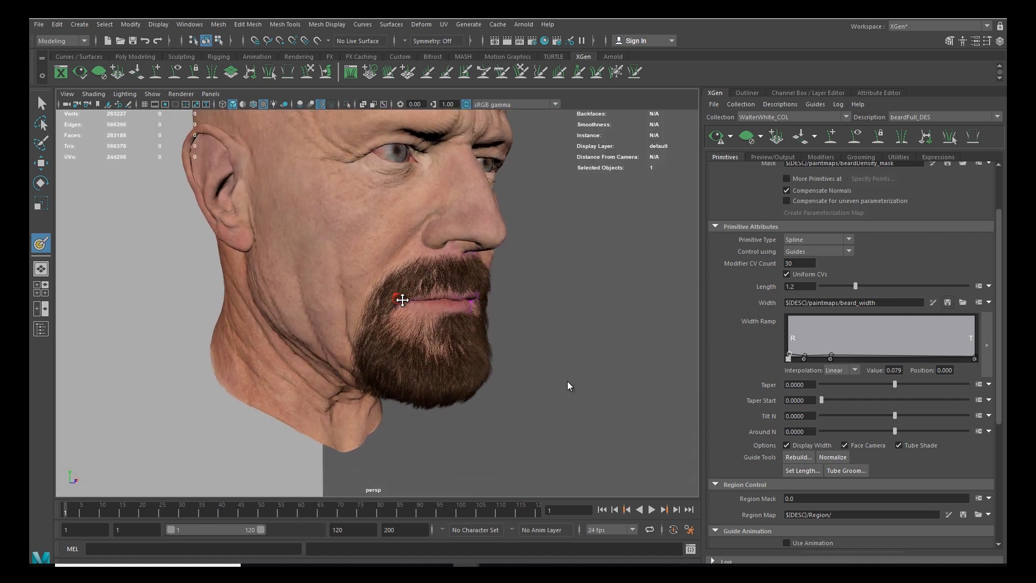
{"action": "right_click_drag", "start_coordinate": [405, 298], "coordinate": [444, 359], "text": "alt"}
{"action": "left_click_drag", "start_coordinate": [444, 358], "coordinate": [423, 354], "text": "alt"}
{"action": "left_click", "coordinate": [809, 94]}
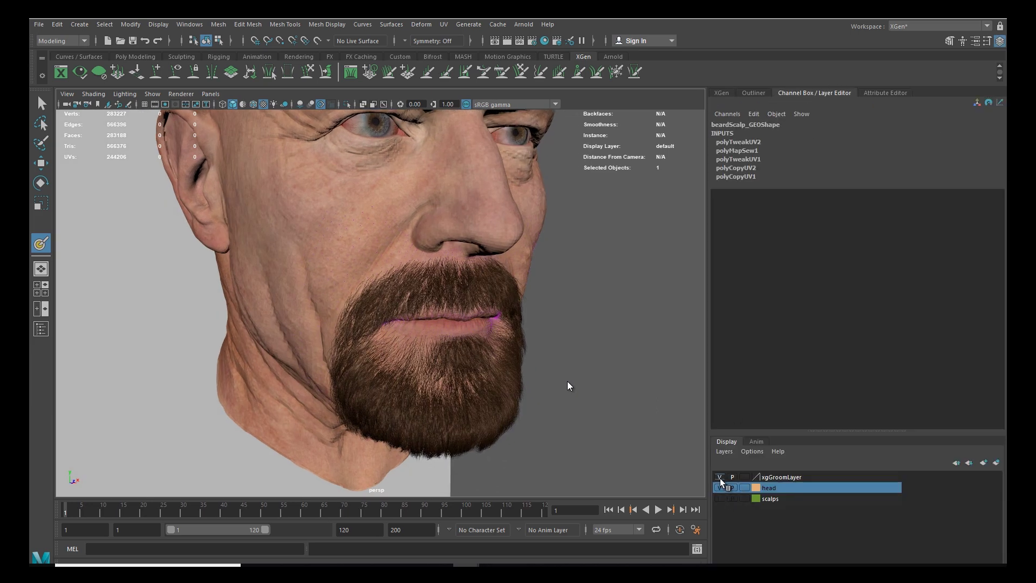
{"action": "left_click", "coordinate": [719, 497]}
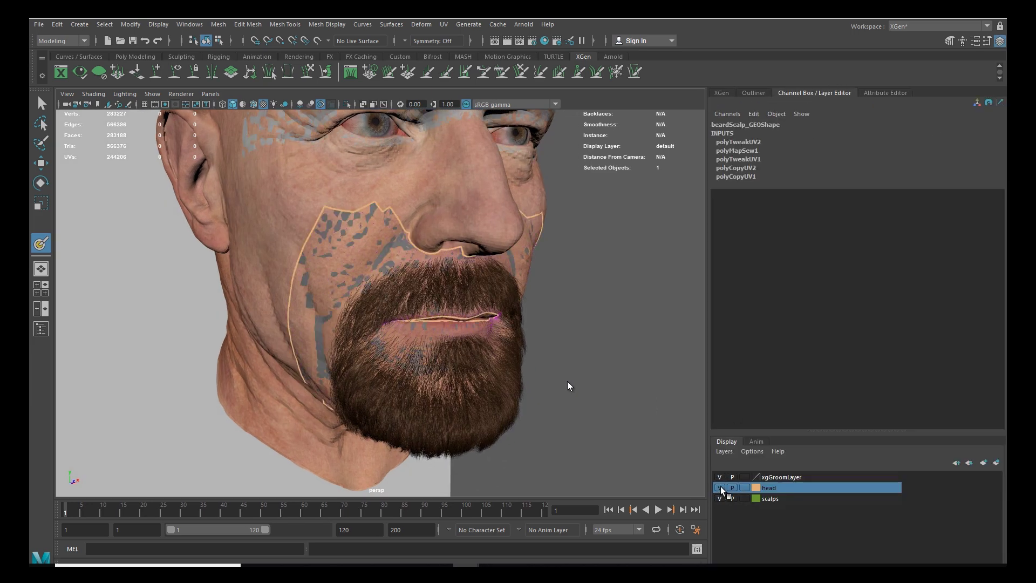
{"action": "left_click", "coordinate": [720, 487]}
{"action": "scroll", "coordinate": [491, 381], "scroll_direction": "up", "scroll_amount": 5}
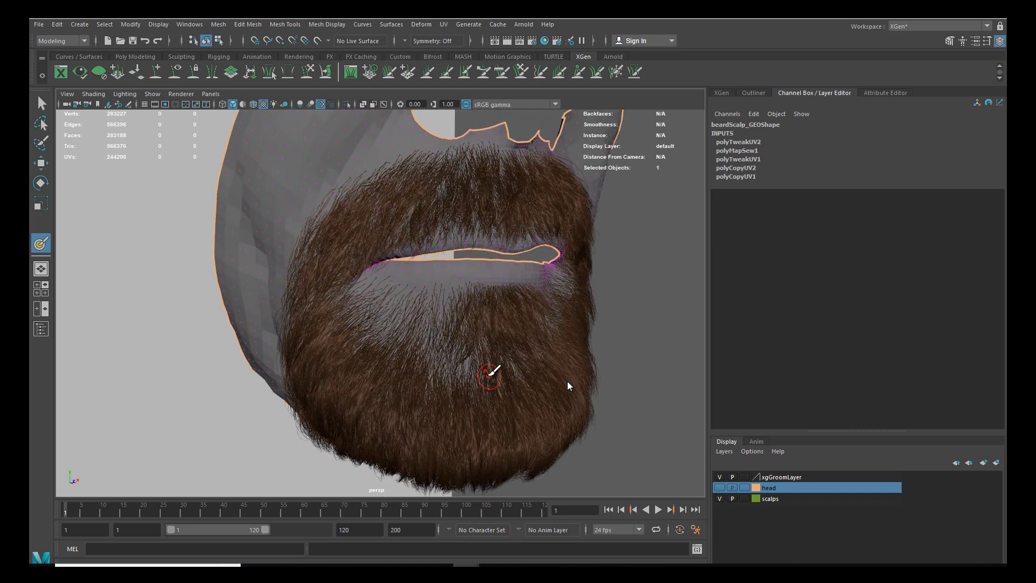
Step: Open the primitives' Width Ramp in its own enlarged window
{"action": "middle_click_drag", "start_coordinate": [466, 357], "coordinate": [481, 365], "text": "alt"}
{"action": "scroll", "coordinate": [475, 370], "scroll_direction": "down", "scroll_amount": 5}
{"action": "left_click_drag", "start_coordinate": [445, 371], "coordinate": [446, 323], "text": "alt"}
{"action": "scroll", "coordinate": [439, 342], "scroll_direction": "up", "scroll_amount": 3}
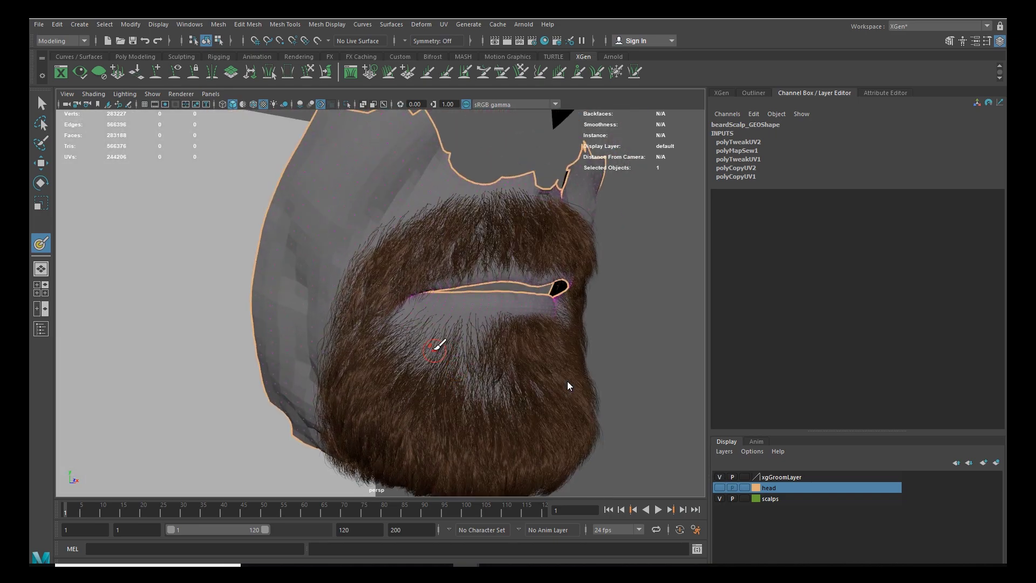
{"action": "left_click", "coordinate": [722, 94]}
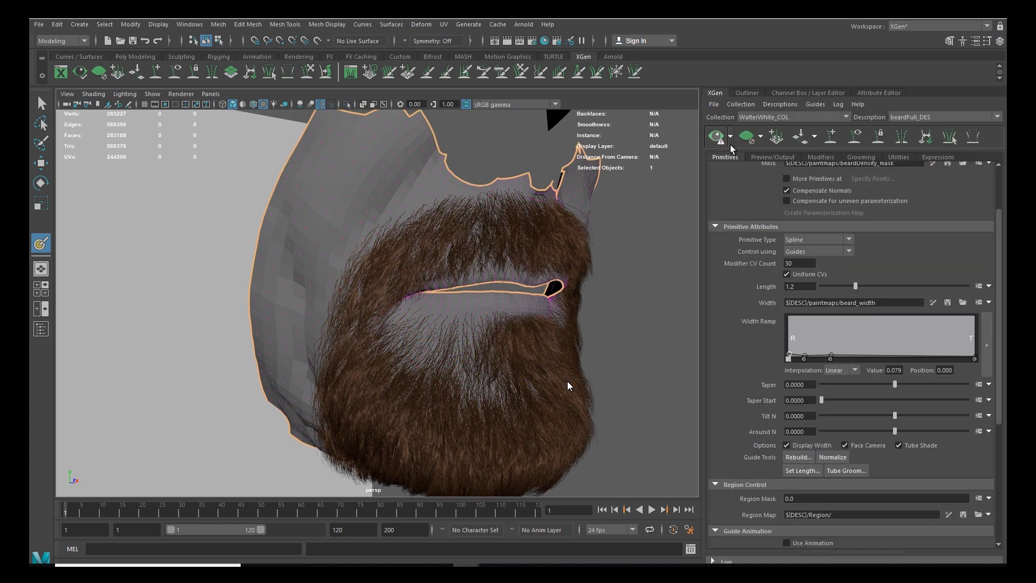
{"action": "left_click", "coordinate": [987, 344]}
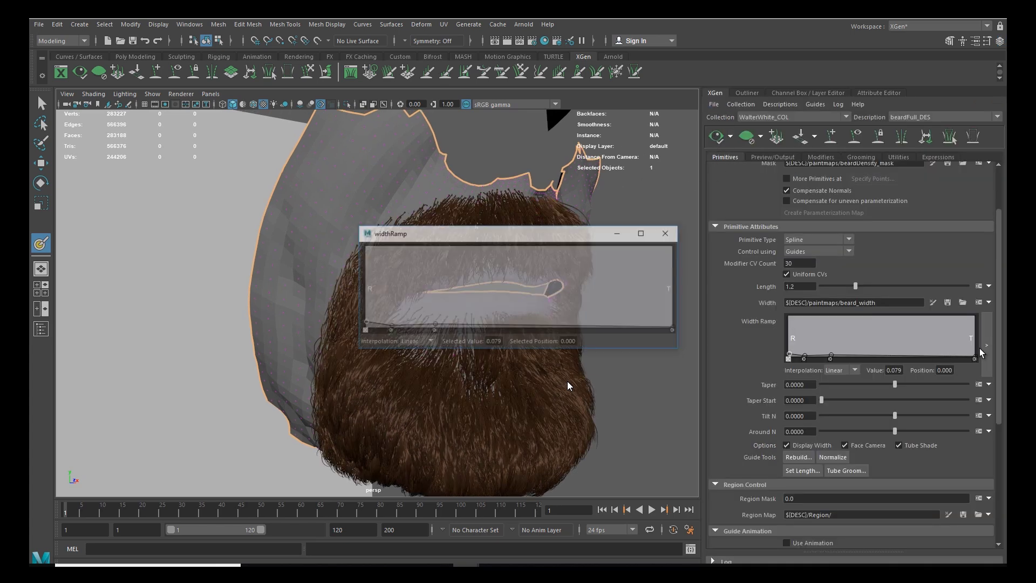
{"action": "left_click_drag", "start_coordinate": [575, 226], "coordinate": [543, 47]}
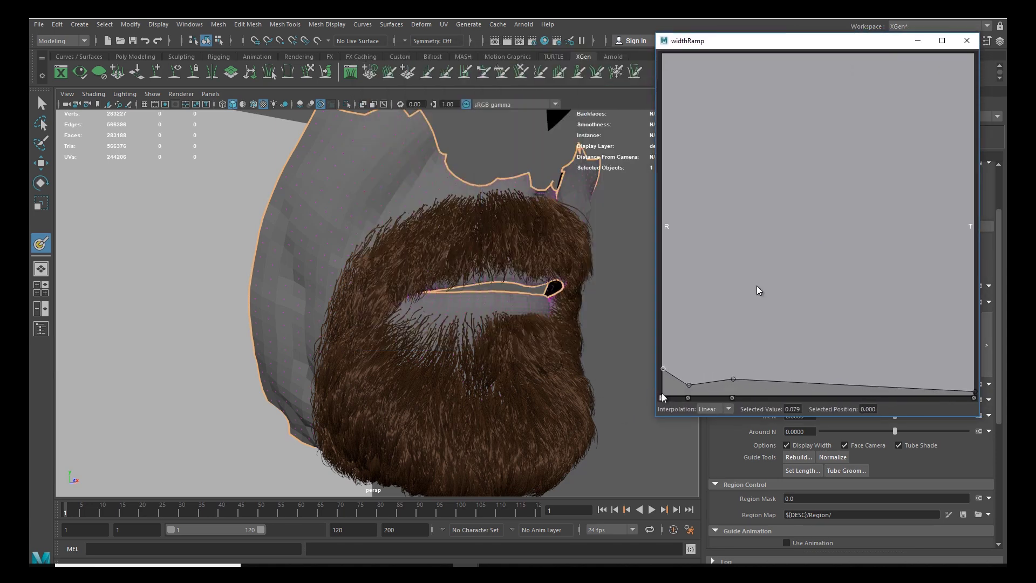
Step: Set the interpolation of the Width Ramp's points to Smooth
{"action": "left_click", "coordinate": [729, 409]}
{"action": "left_click", "coordinate": [721, 430]}
{"action": "left_click", "coordinate": [721, 409]}
{"action": "left_click", "coordinate": [689, 385]}
{"action": "left_click", "coordinate": [728, 408]}
{"action": "left_click", "coordinate": [733, 380]}
{"action": "left_click", "coordinate": [729, 412]}
{"action": "left_click", "coordinate": [715, 432]}
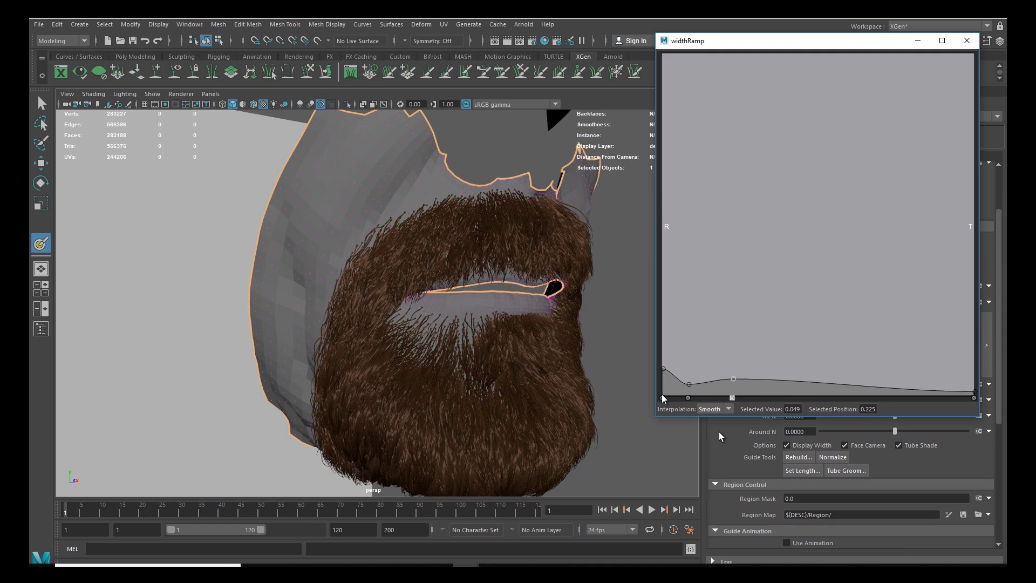
{"action": "left_click", "coordinate": [729, 408]}
{"action": "left_click", "coordinate": [716, 433]}
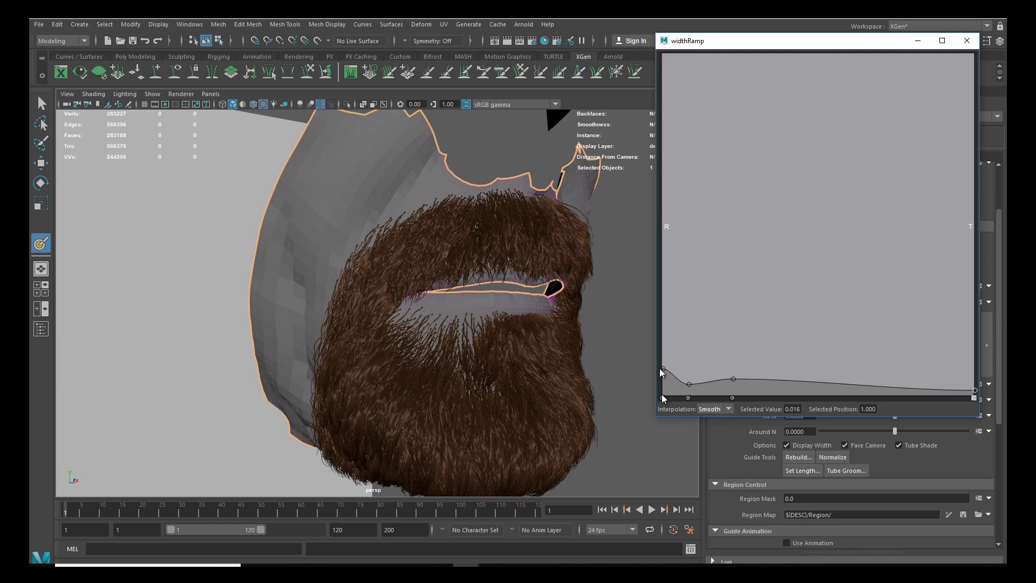
Step: Lower the Width Ramp's points to thin the hairs, bringing the tip value to about 0.005, and refresh the preview
{"action": "left_click", "coordinate": [663, 378]}
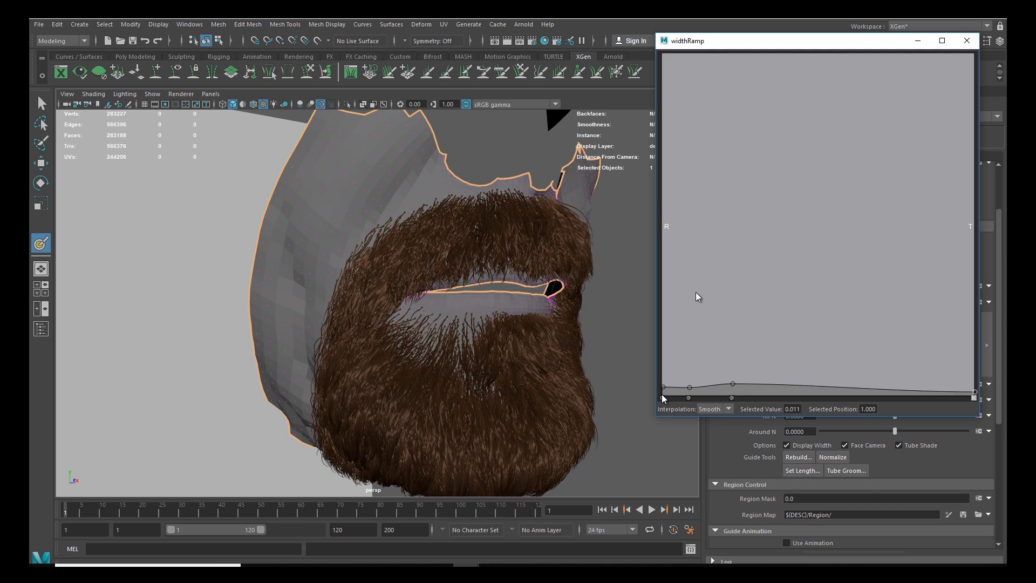
{"action": "left_click_drag", "start_coordinate": [734, 46], "coordinate": [129, 110]}
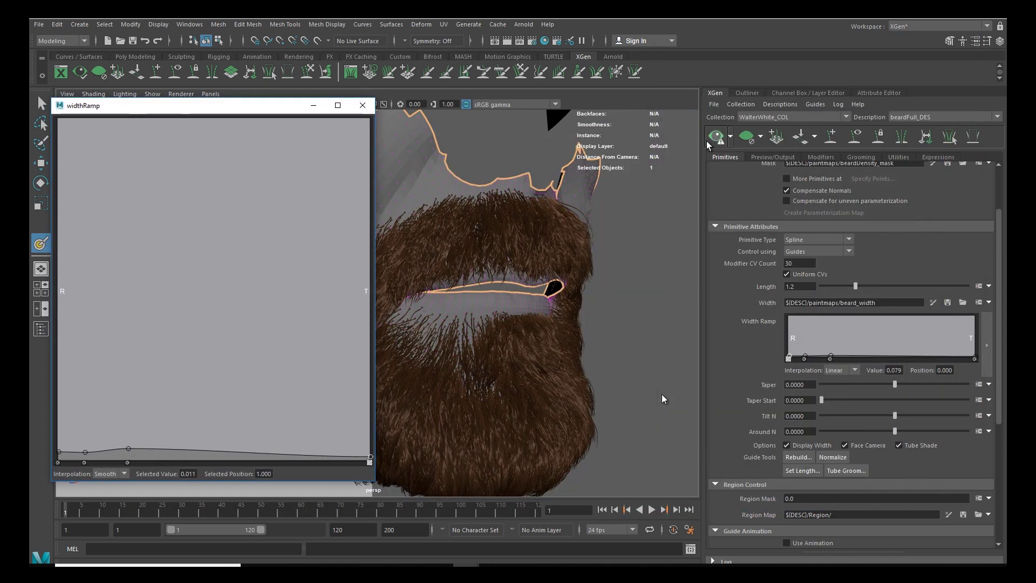
{"action": "scroll", "coordinate": [531, 339], "scroll_direction": "up", "scroll_amount": 5}
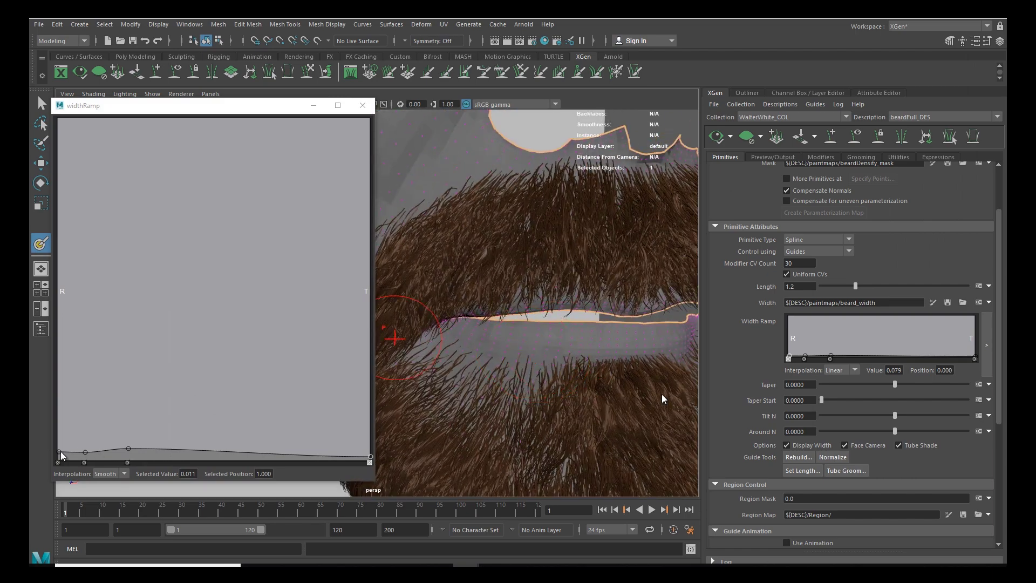
{"action": "left_click", "coordinate": [59, 453]}
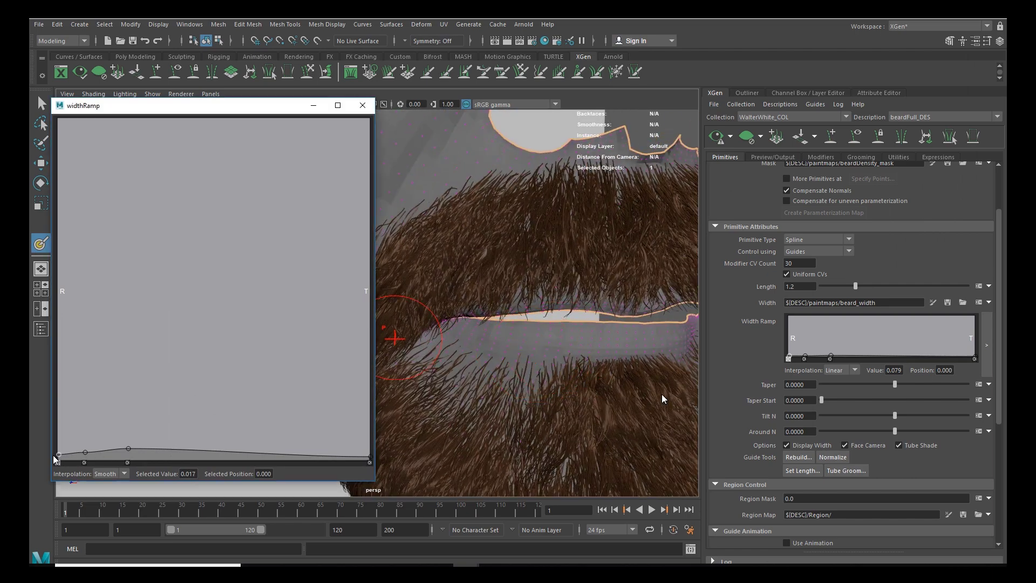
{"action": "left_click_drag", "start_coordinate": [128, 453], "coordinate": [125, 453]}
{"action": "left_click", "coordinate": [370, 463]}
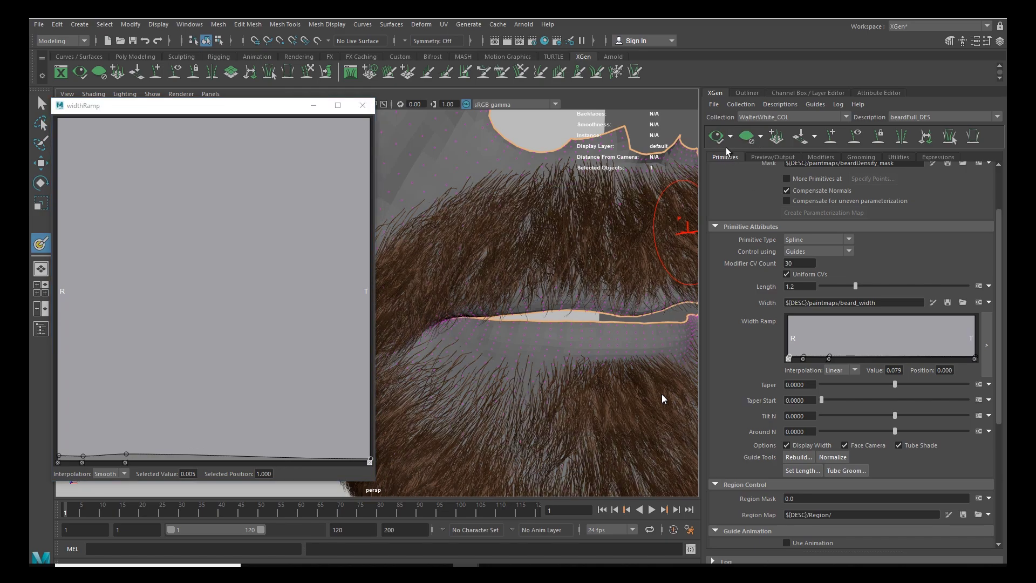
Step: Examine the thinned beard from several distances and angles and close the Width Ramp window
{"action": "middle_click_drag", "start_coordinate": [517, 343], "coordinate": [567, 272], "text": "alt"}
{"action": "right_click_drag", "start_coordinate": [566, 272], "coordinate": [528, 310], "text": "alt"}
{"action": "left_click_drag", "start_coordinate": [527, 310], "coordinate": [575, 361], "text": "alt"}
{"action": "middle_click_drag", "start_coordinate": [575, 362], "coordinate": [526, 345], "text": "alt"}
{"action": "mouse_move", "coordinate": [526, 345]}
{"action": "right_mouse_down", "text": "alt"}
{"action": "mouse_move", "coordinate": [578, 352]}
{"action": "mouse_move", "coordinate": [539, 347]}
{"action": "right_mouse_up", "text": "alt"}
{"action": "left_click_drag", "start_coordinate": [539, 347], "coordinate": [553, 367], "text": "alt"}
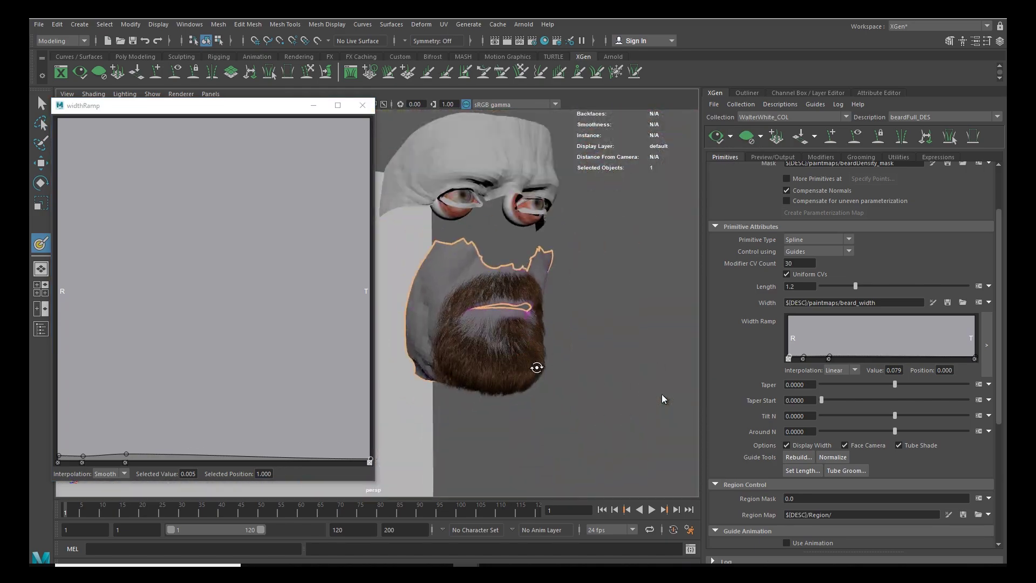
{"action": "scroll", "coordinate": [553, 367], "scroll_direction": "up", "scroll_amount": 8}
{"action": "mouse_move", "coordinate": [523, 327]}
{"action": "left_mouse_down", "text": "alt"}
{"action": "mouse_move", "coordinate": [491, 282]}
{"action": "mouse_move", "coordinate": [546, 273]}
{"action": "mouse_move", "coordinate": [555, 358]}
{"action": "mouse_move", "coordinate": [532, 319]}
{"action": "mouse_move", "coordinate": [551, 324]}
{"action": "mouse_move", "coordinate": [546, 308]}
{"action": "mouse_move", "coordinate": [573, 307]}
{"action": "mouse_move", "coordinate": [440, 278]}
{"action": "left_mouse_up", "text": "alt"}
{"action": "left_click", "coordinate": [363, 105]}
{"action": "left_click_drag", "start_coordinate": [485, 230], "coordinate": [470, 282], "text": "alt"}
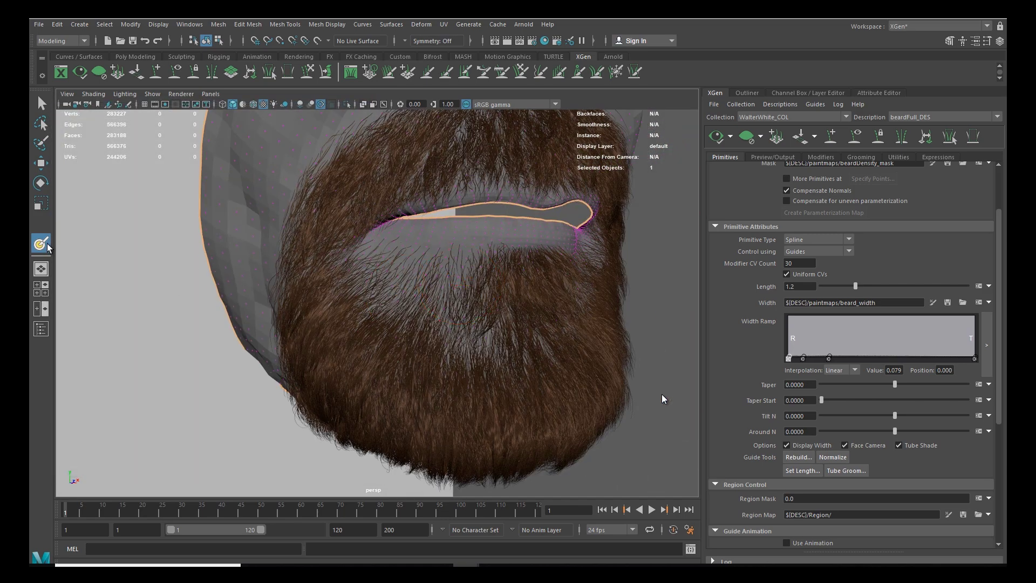
Step: Check the brush, color, blend mode and stylus pressure settings of the 3D Paint Tool
{"action": "double_click", "coordinate": [42, 245]}
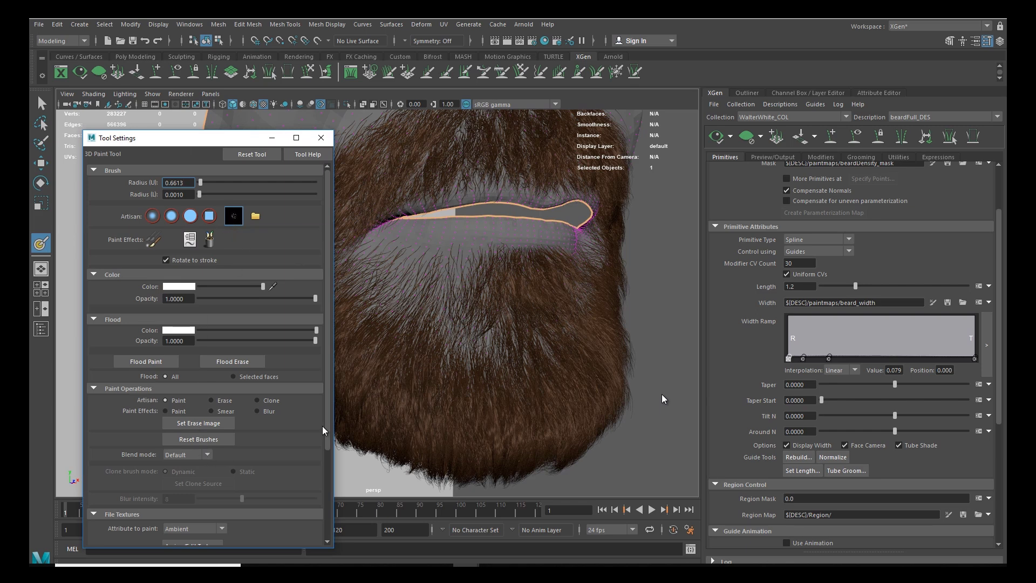
{"action": "left_click_drag", "start_coordinate": [323, 426], "coordinate": [322, 519]}
{"action": "left_click", "coordinate": [98, 524]}
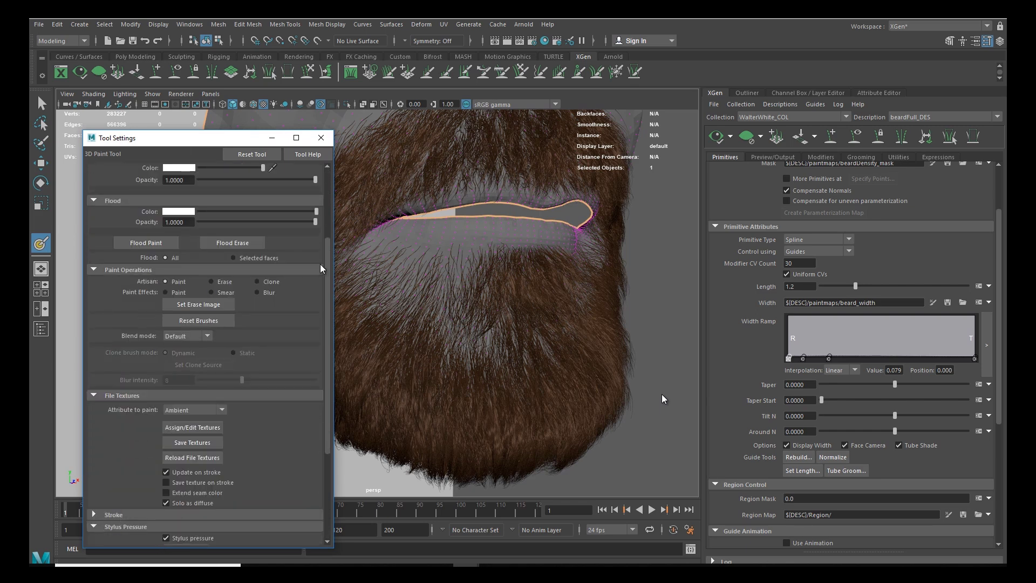
{"action": "left_click_drag", "start_coordinate": [323, 246], "coordinate": [322, 180]}
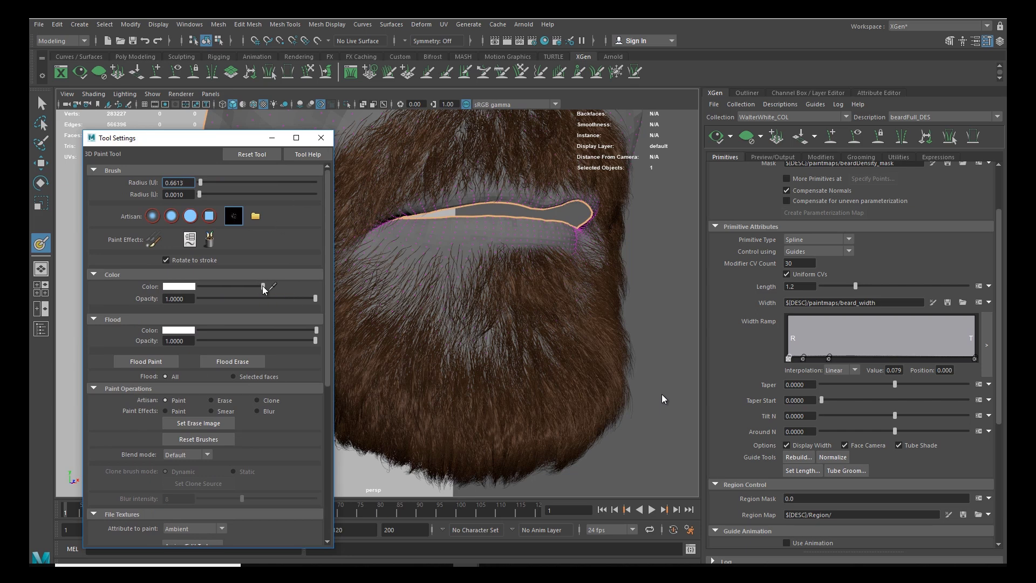
{"action": "left_click", "coordinate": [321, 137]}
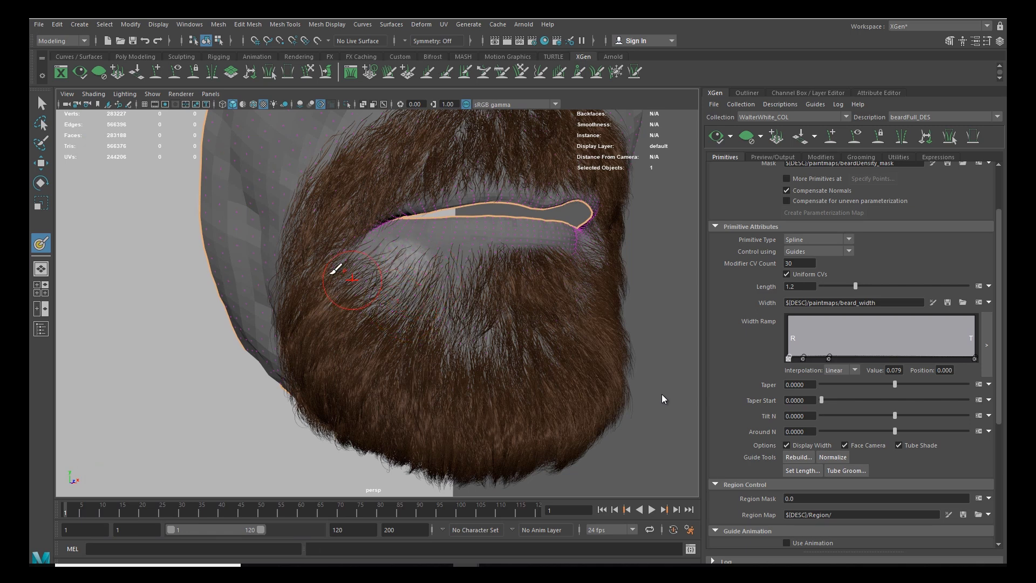
Step: Try a solid round brush with the Constant blend mode in the 3D Paint Tool
{"action": "double_click", "coordinate": [42, 244]}
{"action": "left_click", "coordinate": [504, 240]}
{"action": "left_click", "coordinate": [190, 216]}
{"action": "left_click", "coordinate": [200, 455]}
{"action": "left_click", "coordinate": [183, 532]}
{"action": "scroll", "coordinate": [325, 394], "scroll_direction": "down", "scroll_amount": 3}
{"action": "left_click", "coordinate": [99, 530]}
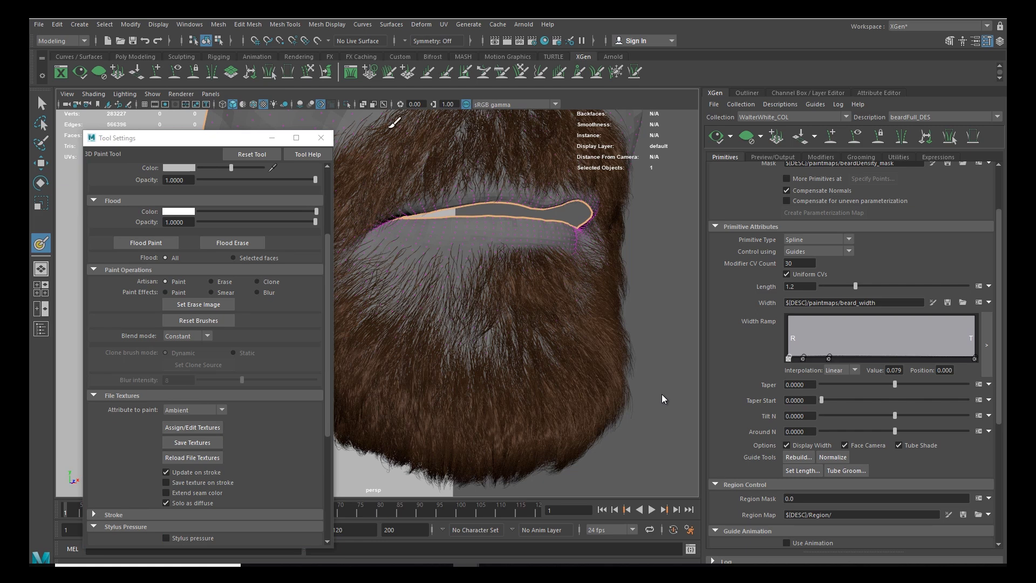
Step: Return the 3D Paint Tool's blend mode to Default and set the paint color to dark gray
{"action": "scroll", "coordinate": [326, 249], "scroll_direction": "up", "scroll_amount": 1}
{"action": "left_click", "coordinate": [189, 342]}
{"action": "left_click", "coordinate": [186, 350]}
{"action": "left_click_drag", "start_coordinate": [326, 364], "coordinate": [326, 475]}
{"action": "left_click_drag", "start_coordinate": [328, 326], "coordinate": [327, 221]}
{"action": "left_click_drag", "start_coordinate": [232, 286], "coordinate": [208, 291]}
{"action": "left_click", "coordinate": [321, 138]}
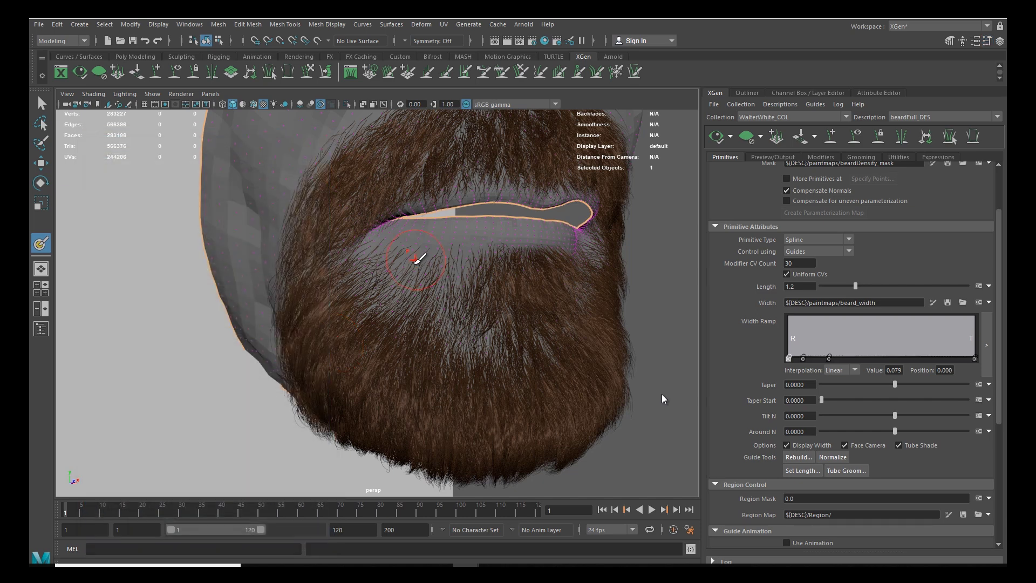
Step: Paint dark gray on the width map beneath both mouth corners and along the hairline below the lower lip
{"action": "mouse_move", "coordinate": [422, 254]}
{"action": "left_mouse_down"}
{"action": "mouse_move", "coordinate": [405, 269]}
{"action": "mouse_move", "coordinate": [445, 283]}
{"action": "mouse_move", "coordinate": [375, 250]}
{"action": "mouse_move", "coordinate": [408, 290]}
{"action": "left_mouse_up"}
{"action": "mouse_move", "coordinate": [485, 324]}
{"action": "left_mouse_down", "text": "alt"}
{"action": "mouse_move", "coordinate": [439, 297]}
{"action": "mouse_move", "coordinate": [370, 319]}
{"action": "left_mouse_up", "text": "alt"}
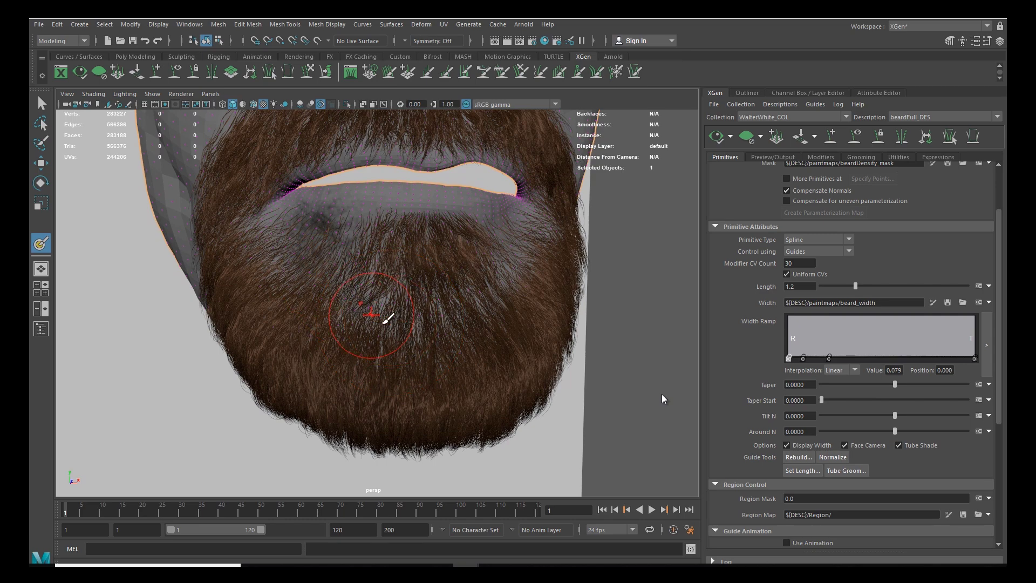
{"action": "left_click_drag", "start_coordinate": [490, 324], "coordinate": [397, 303], "text": "alt"}
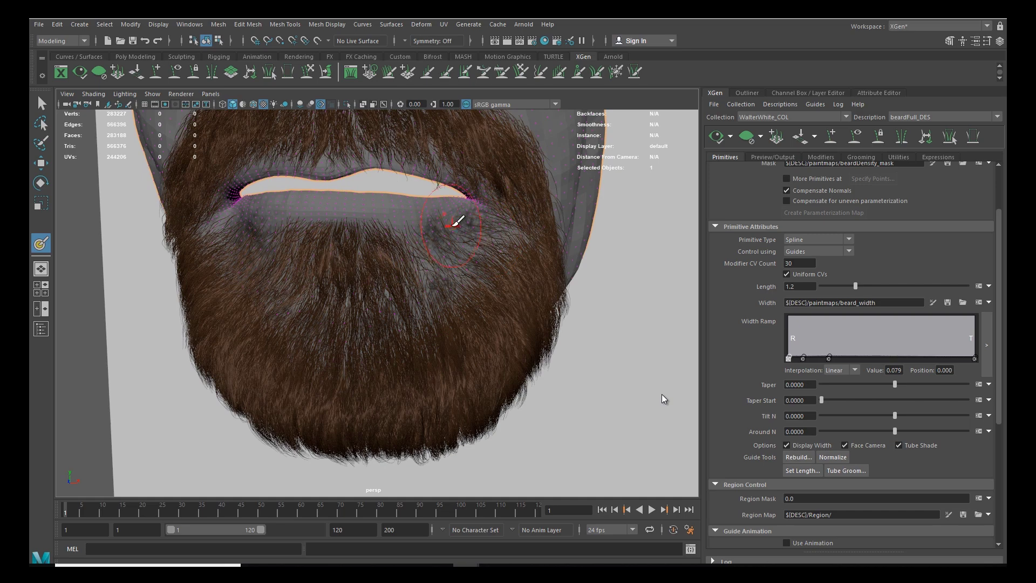
{"action": "left_click_drag", "start_coordinate": [453, 284], "coordinate": [316, 250], "text": "alt"}
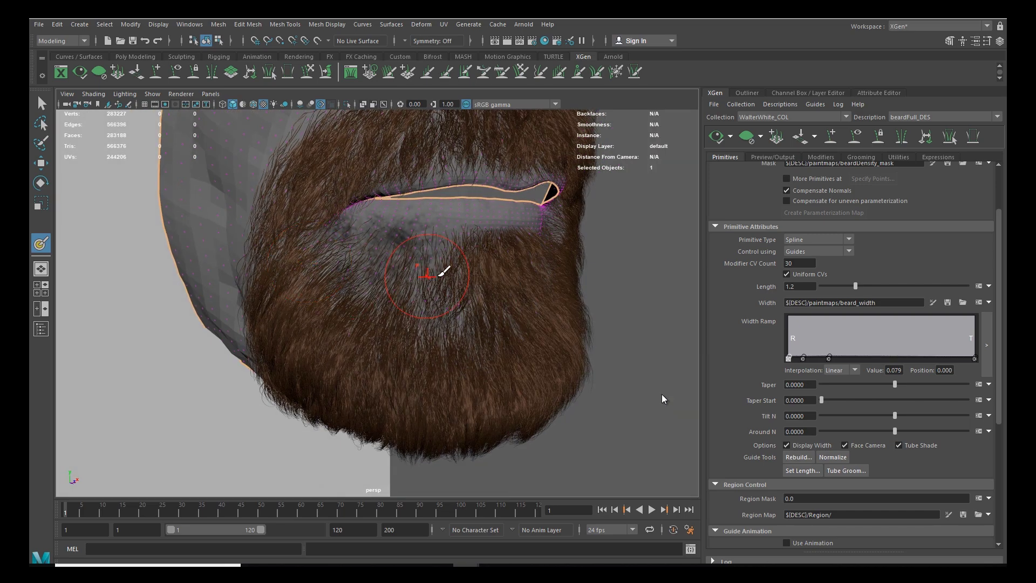
{"action": "left_click_drag", "start_coordinate": [521, 254], "coordinate": [380, 236], "text": "alt"}
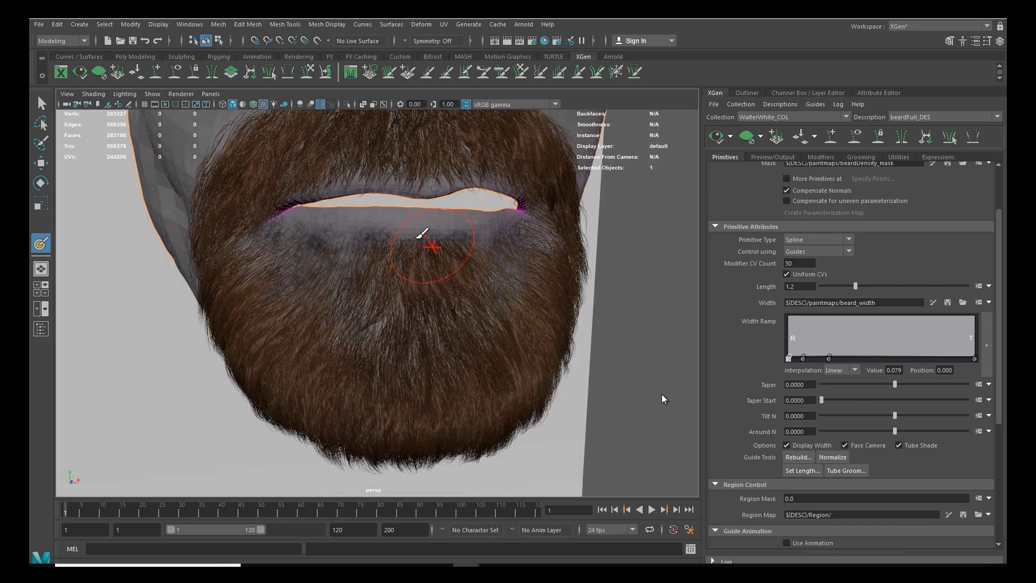
{"action": "mouse_move", "coordinate": [526, 261]}
{"action": "left_mouse_down", "text": "alt"}
{"action": "mouse_move", "coordinate": [405, 276]}
{"action": "mouse_move", "coordinate": [446, 302]}
{"action": "mouse_move", "coordinate": [419, 232]}
{"action": "mouse_move", "coordinate": [372, 232]}
{"action": "left_mouse_up", "text": "alt"}
Step: Paint dark gray on the width map along the mustache's upper edge and down the beard's cheek borders
{"action": "mouse_move", "coordinate": [423, 209]}
{"action": "left_mouse_down", "text": "alt"}
{"action": "mouse_move", "coordinate": [419, 247]}
{"action": "mouse_move", "coordinate": [496, 206]}
{"action": "left_mouse_up", "text": "alt"}
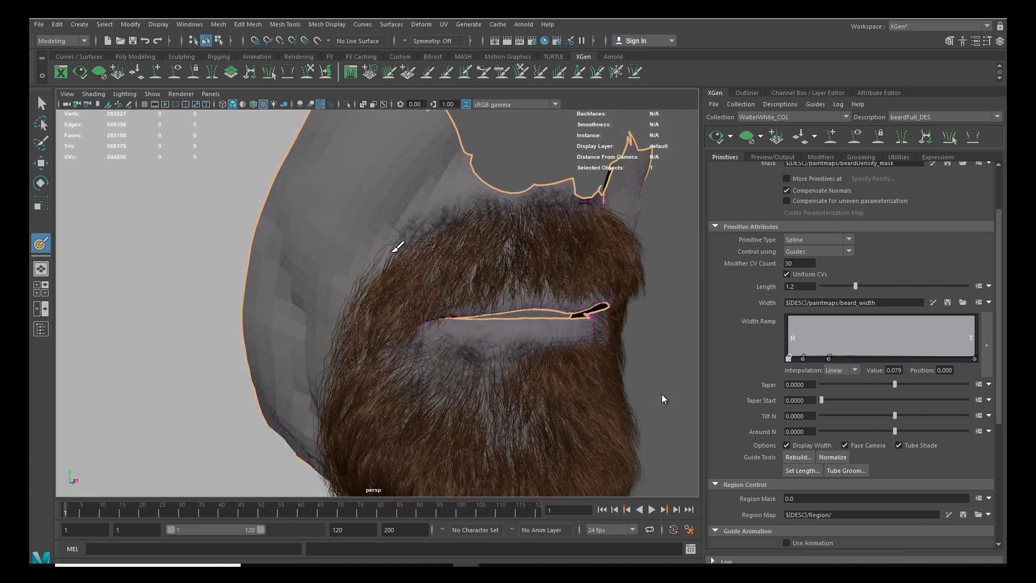
{"action": "left_click_drag", "start_coordinate": [349, 300], "coordinate": [398, 249], "text": "alt"}
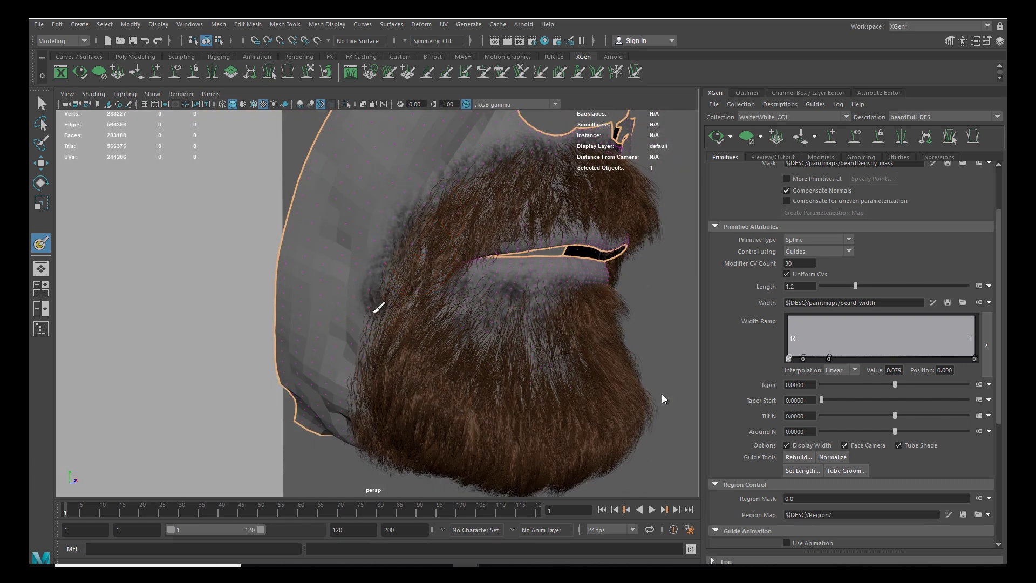
{"action": "left_click_drag", "start_coordinate": [354, 345], "coordinate": [412, 255], "text": "alt"}
{"action": "mouse_move", "coordinate": [388, 321]}
{"action": "left_mouse_down", "text": "alt"}
{"action": "mouse_move", "coordinate": [358, 331]}
{"action": "mouse_move", "coordinate": [399, 268]}
{"action": "mouse_move", "coordinate": [432, 282]}
{"action": "mouse_move", "coordinate": [411, 221]}
{"action": "left_mouse_up", "text": "alt"}
{"action": "left_click_drag", "start_coordinate": [436, 341], "coordinate": [434, 249], "text": "alt"}
{"action": "mouse_move", "coordinate": [379, 334]}
{"action": "left_mouse_down", "text": "alt"}
{"action": "mouse_move", "coordinate": [413, 286]}
{"action": "mouse_move", "coordinate": [416, 396]}
{"action": "mouse_move", "coordinate": [454, 351]}
{"action": "left_mouse_up", "text": "alt"}
{"action": "mouse_move", "coordinate": [370, 248]}
{"action": "left_mouse_down", "text": "alt"}
{"action": "mouse_move", "coordinate": [404, 277]}
{"action": "mouse_move", "coordinate": [348, 278]}
{"action": "left_mouse_up", "text": "alt"}
{"action": "mouse_move", "coordinate": [422, 301]}
{"action": "left_mouse_down", "text": "alt"}
{"action": "mouse_move", "coordinate": [300, 303]}
{"action": "mouse_move", "coordinate": [335, 301]}
{"action": "left_mouse_up", "text": "alt"}
{"action": "mouse_move", "coordinate": [574, 227]}
{"action": "left_mouse_down", "text": "alt"}
{"action": "mouse_move", "coordinate": [569, 261]}
{"action": "mouse_move", "coordinate": [478, 331]}
{"action": "mouse_move", "coordinate": [354, 317]}
{"action": "left_mouse_up", "text": "alt"}
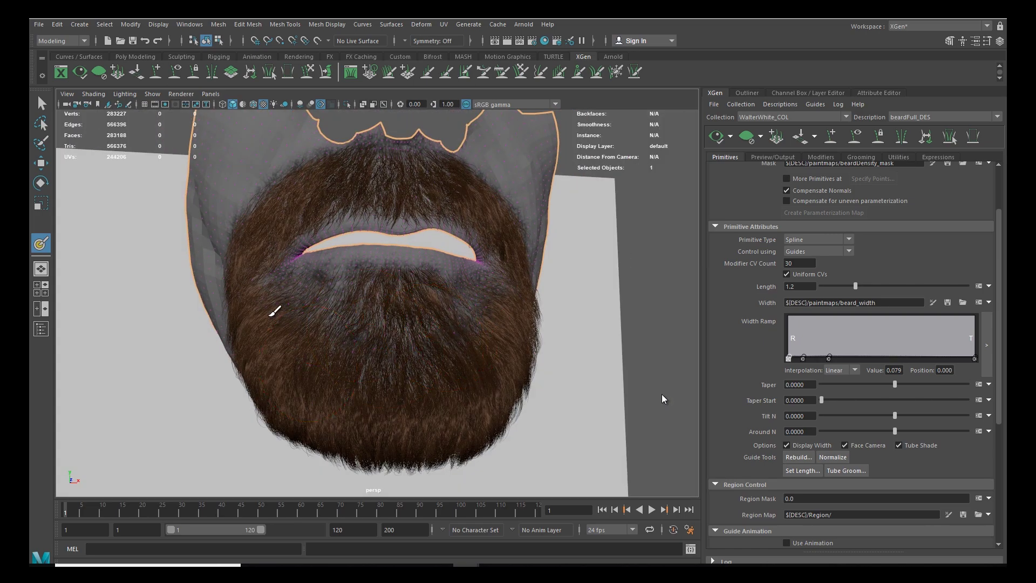
Step: Refresh the hair preview, leave the paint tool and examine the painted width variation on the beard
{"action": "mouse_move", "coordinate": [486, 321]}
{"action": "left_mouse_down", "text": "alt"}
{"action": "mouse_move", "coordinate": [456, 358]}
{"action": "mouse_move", "coordinate": [484, 328]}
{"action": "left_mouse_up", "text": "alt"}
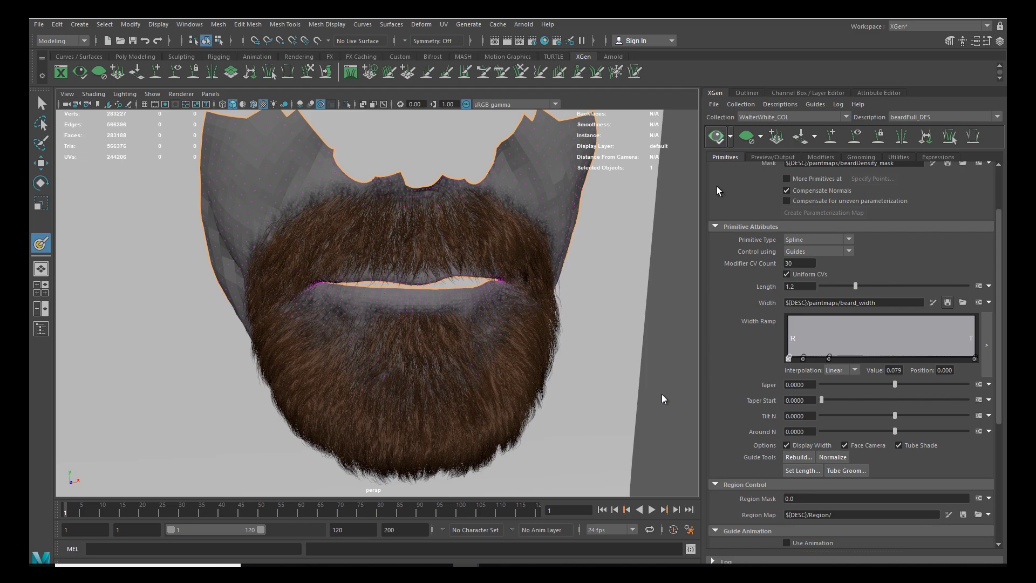
{"action": "key", "text": "w"}
{"action": "left_click", "coordinate": [483, 288]}
{"action": "mouse_move", "coordinate": [482, 287]}
{"action": "left_mouse_down", "text": "alt"}
{"action": "mouse_move", "coordinate": [468, 299]}
{"action": "mouse_move", "coordinate": [518, 309]}
{"action": "mouse_move", "coordinate": [477, 277]}
{"action": "mouse_move", "coordinate": [594, 273]}
{"action": "mouse_move", "coordinate": [493, 271]}
{"action": "left_mouse_up", "text": "alt"}
{"action": "left_click", "coordinate": [572, 311]}
{"action": "right_click_drag", "start_coordinate": [492, 270], "coordinate": [376, 360], "text": "alt"}
{"action": "left_click_drag", "start_coordinate": [377, 360], "coordinate": [514, 366], "text": "alt"}
{"action": "right_click_drag", "start_coordinate": [514, 366], "coordinate": [492, 357], "text": "alt"}
{"action": "left_click_drag", "start_coordinate": [491, 357], "coordinate": [506, 358], "text": "alt"}
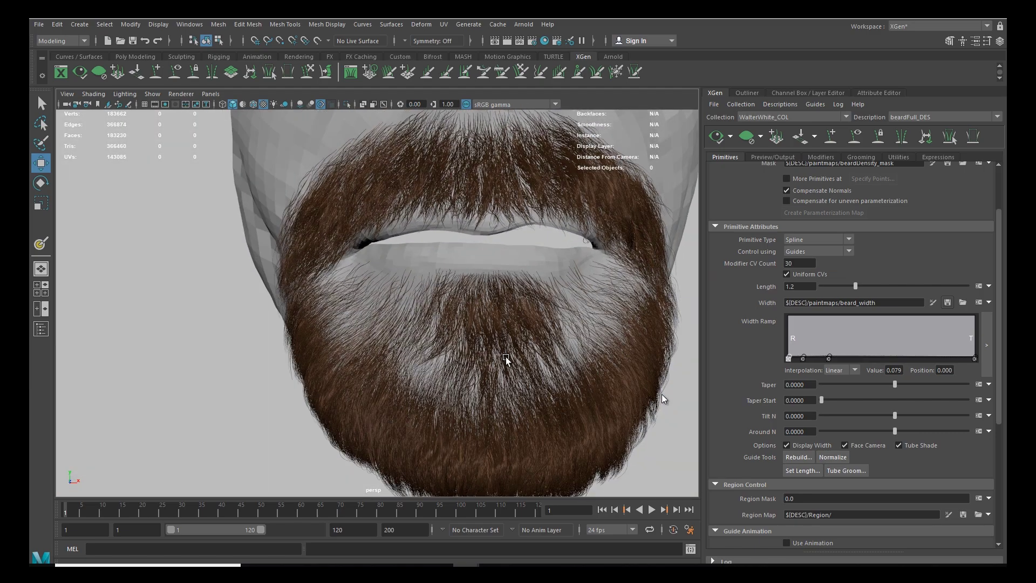
{"action": "left_click_drag", "start_coordinate": [343, 343], "coordinate": [396, 270], "text": "alt"}
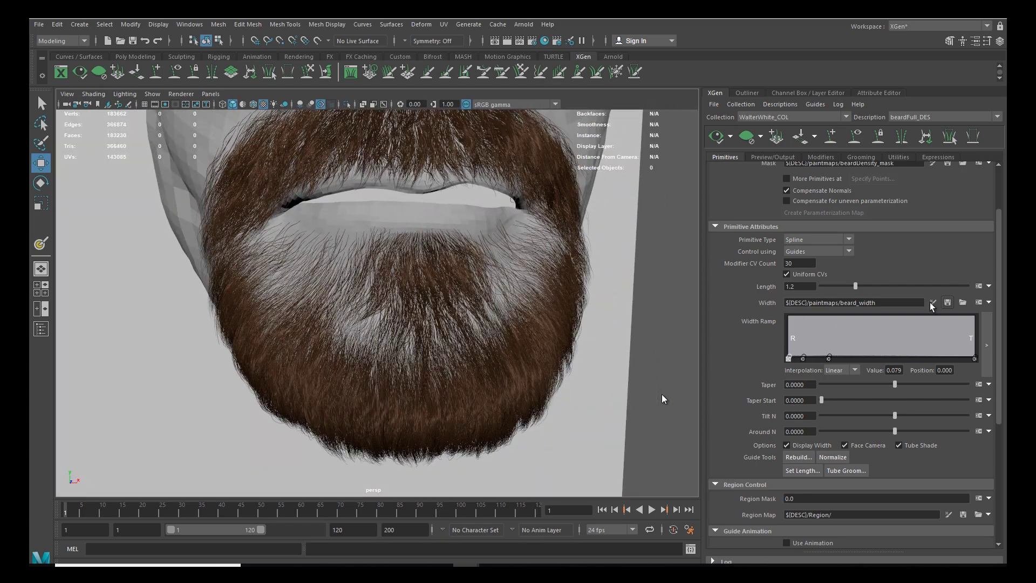
Step: Reopen the beard_width map for painting, check the 3D Paint Tool settings and refresh the hair preview
{"action": "left_click", "coordinate": [932, 303]}
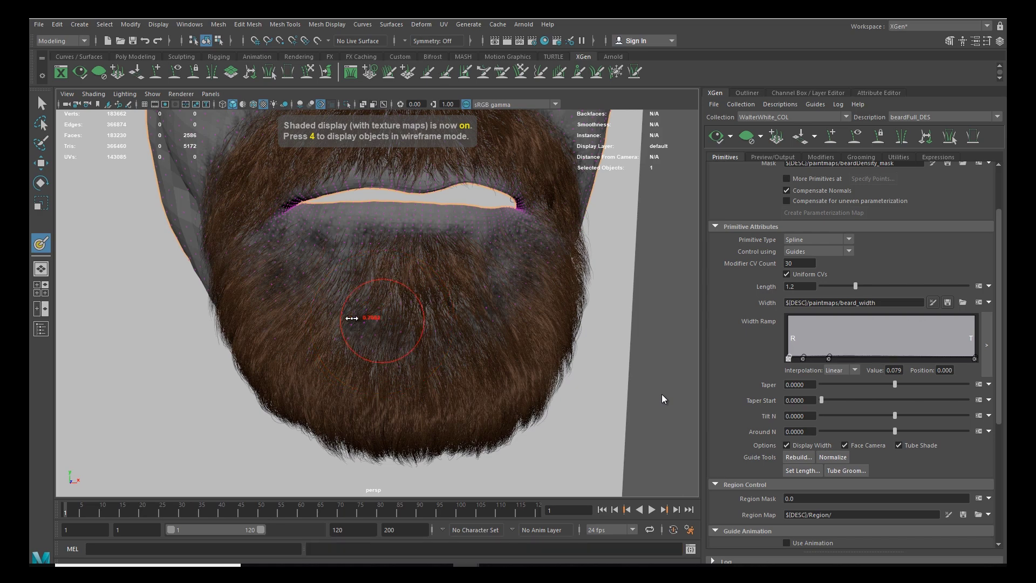
{"action": "double_click", "coordinate": [41, 244]}
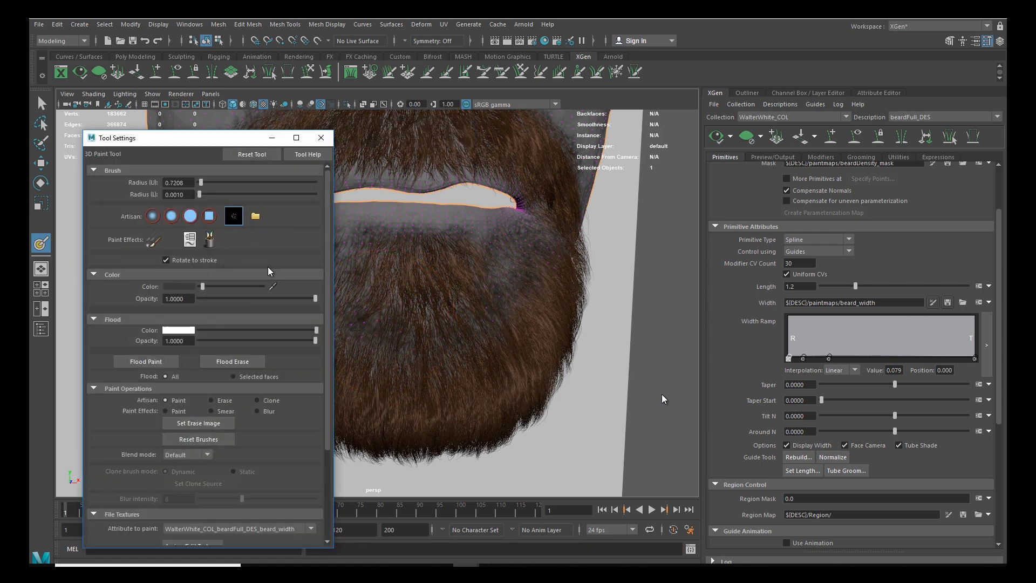
{"action": "left_click", "coordinate": [321, 138]}
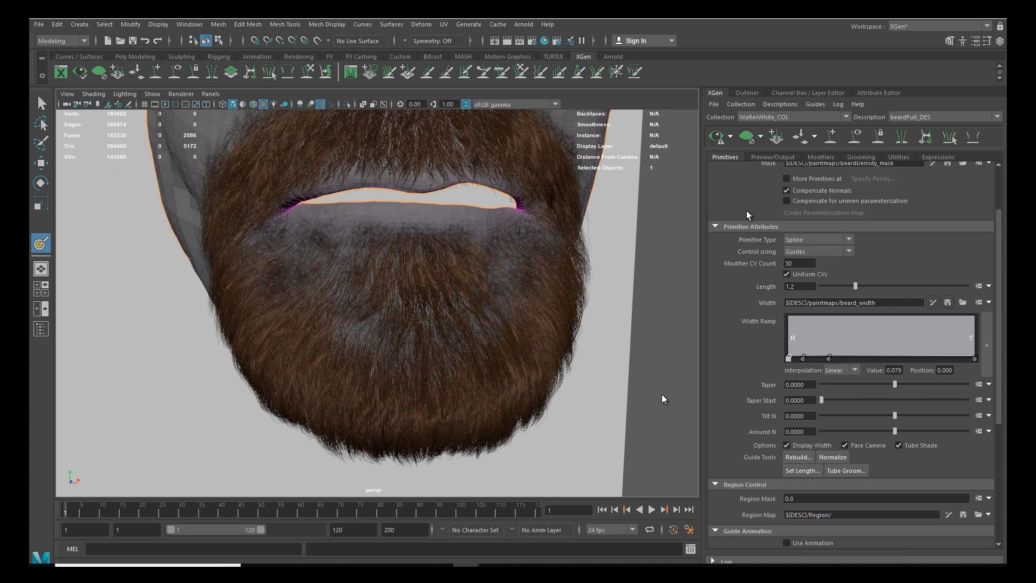
{"action": "left_click", "coordinate": [715, 137]}
{"action": "left_click_drag", "start_coordinate": [432, 354], "coordinate": [527, 358], "text": "alt"}
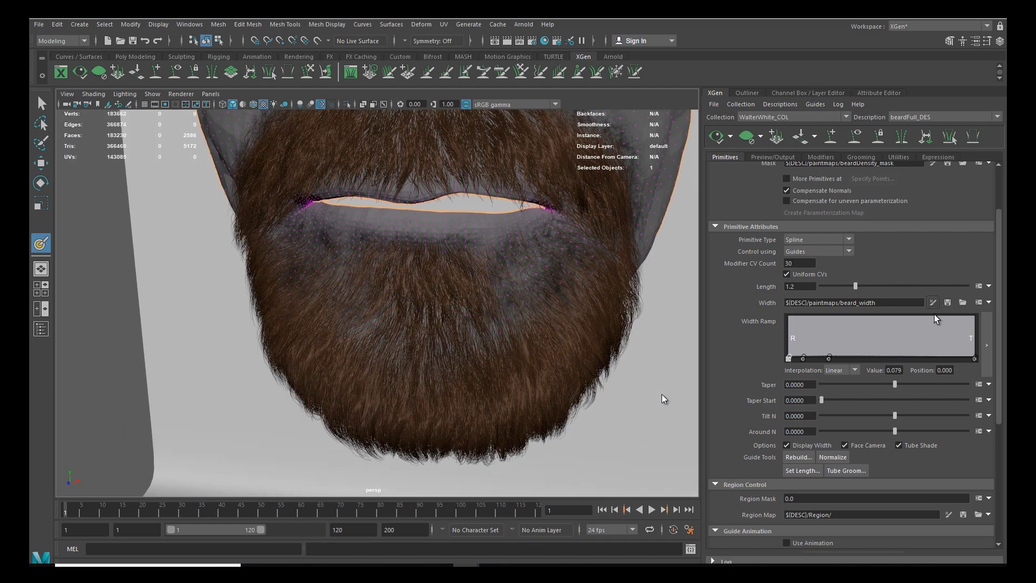
Step: Leave the paint tool and examine the hairs around the mouth and chin
{"action": "mouse_move", "coordinate": [400, 305]}
{"action": "left_mouse_down", "text": "alt"}
{"action": "mouse_move", "coordinate": [485, 323]}
{"action": "mouse_move", "coordinate": [426, 309]}
{"action": "mouse_move", "coordinate": [431, 296]}
{"action": "mouse_move", "coordinate": [413, 363]}
{"action": "mouse_move", "coordinate": [469, 363]}
{"action": "mouse_move", "coordinate": [452, 335]}
{"action": "mouse_move", "coordinate": [468, 326]}
{"action": "mouse_move", "coordinate": [324, 340]}
{"action": "mouse_move", "coordinate": [443, 329]}
{"action": "mouse_move", "coordinate": [288, 321]}
{"action": "left_mouse_up", "text": "alt"}
{"action": "key", "text": "w"}
{"action": "right_click_drag", "start_coordinate": [333, 356], "coordinate": [399, 402], "text": "alt"}
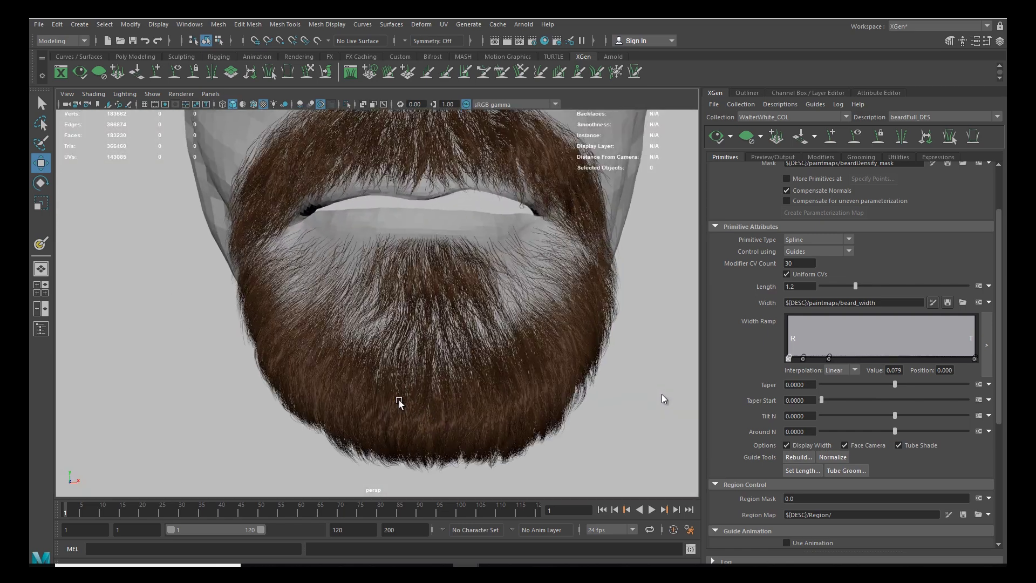
{"action": "middle_click_drag", "start_coordinate": [378, 327], "coordinate": [374, 374], "text": "alt"}
{"action": "scroll", "coordinate": [376, 372], "scroll_direction": "down", "scroll_amount": 1}
Step: Open the beardDensity_mask map for painting and check the brush settings and the hair below the lower lip
{"action": "left_click_drag", "start_coordinate": [1000, 212], "coordinate": [998, 168]}
{"action": "left_click", "coordinate": [932, 235]}
{"action": "scroll", "coordinate": [336, 301], "scroll_direction": "up", "scroll_amount": 5}
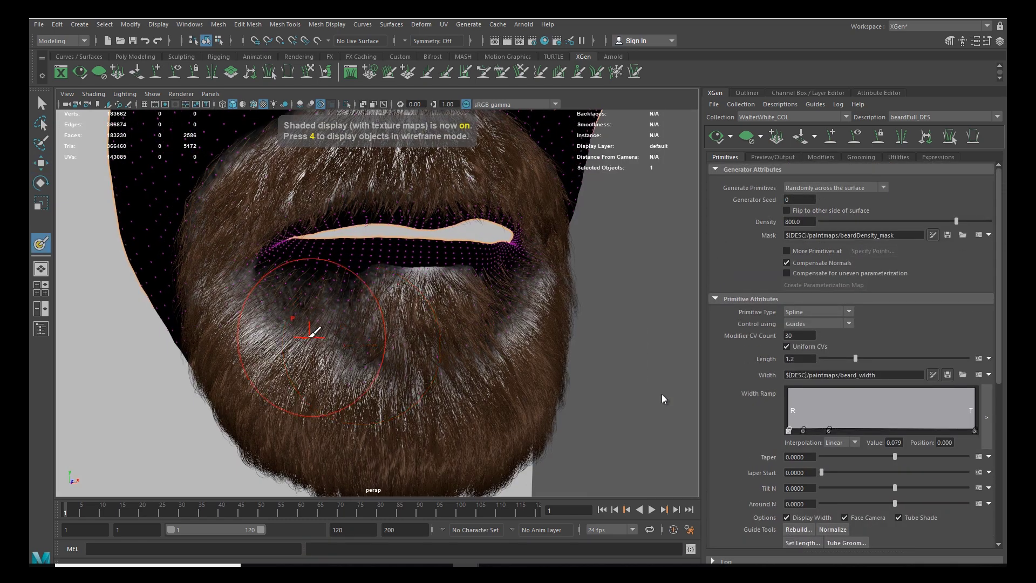
{"action": "double_click", "coordinate": [40, 243]}
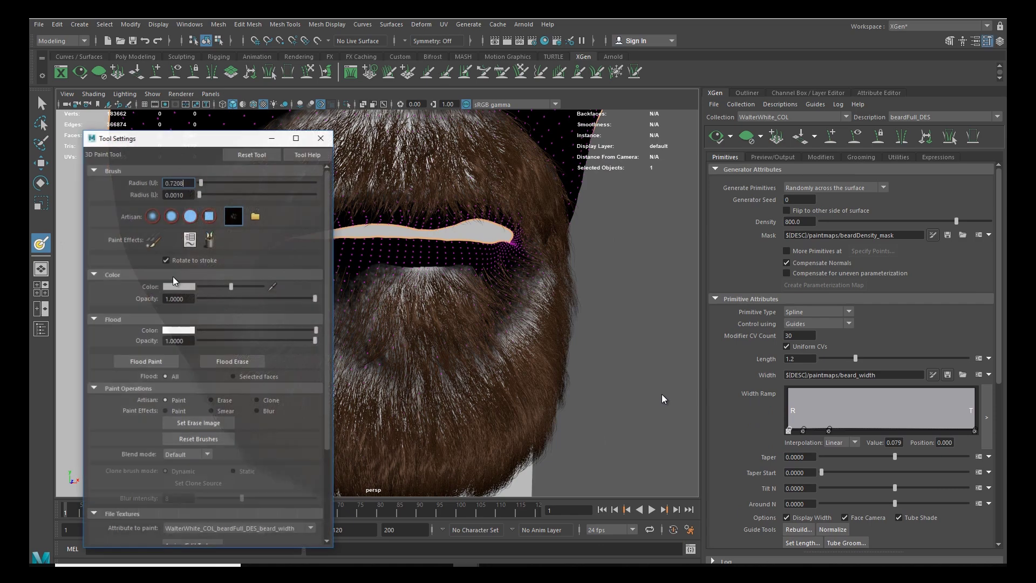
{"action": "left_click", "coordinate": [321, 137]}
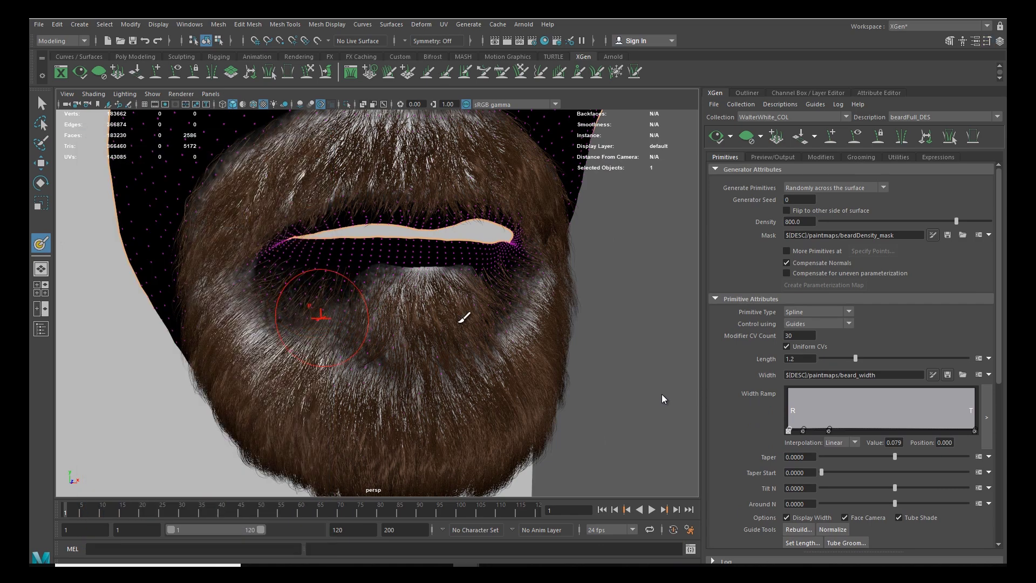
{"action": "left_click_drag", "start_coordinate": [499, 299], "coordinate": [449, 301], "text": "alt"}
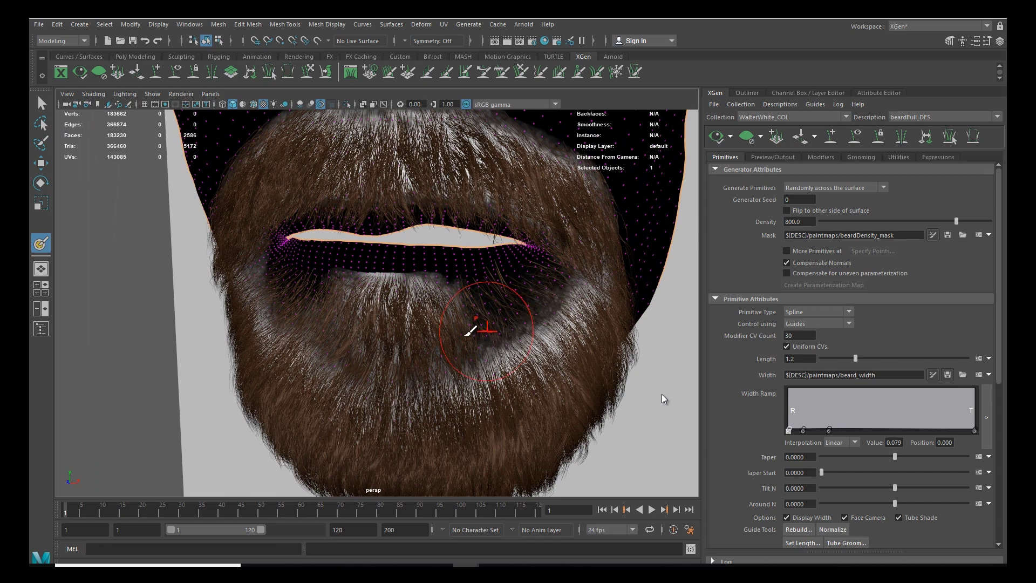
{"action": "left_click_drag", "start_coordinate": [438, 301], "coordinate": [474, 300], "text": "alt"}
Step: Choose the solid round brush for painting black on beardDensity_mask and review the blend mode, file texture and stroke settings
{"action": "double_click", "coordinate": [42, 244]}
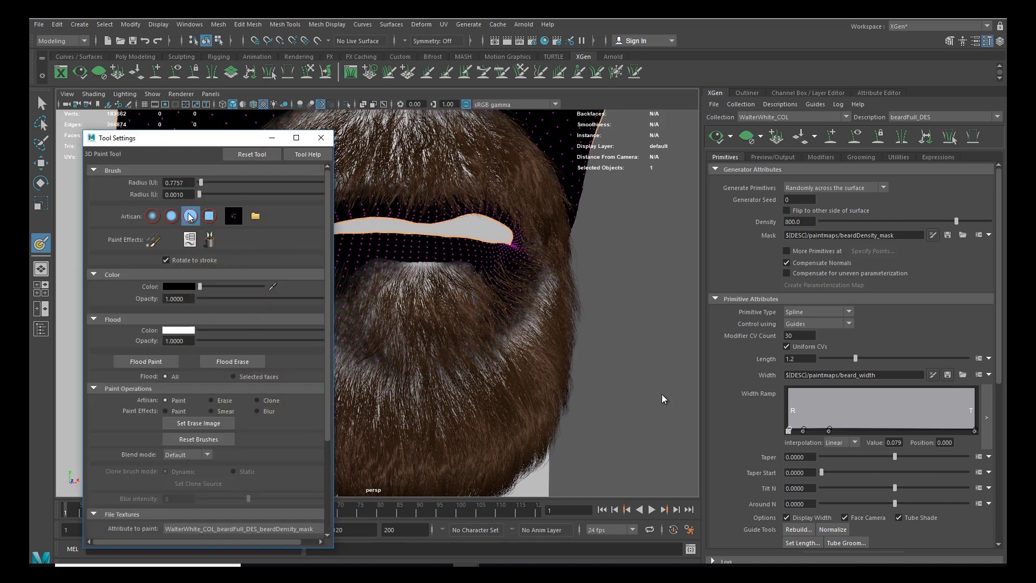
{"action": "left_click", "coordinate": [183, 533]}
{"action": "left_click_drag", "start_coordinate": [326, 437], "coordinate": [326, 529]}
{"action": "left_click", "coordinate": [107, 508]}
{"action": "left_click", "coordinate": [105, 507]}
{"action": "left_click", "coordinate": [101, 522]}
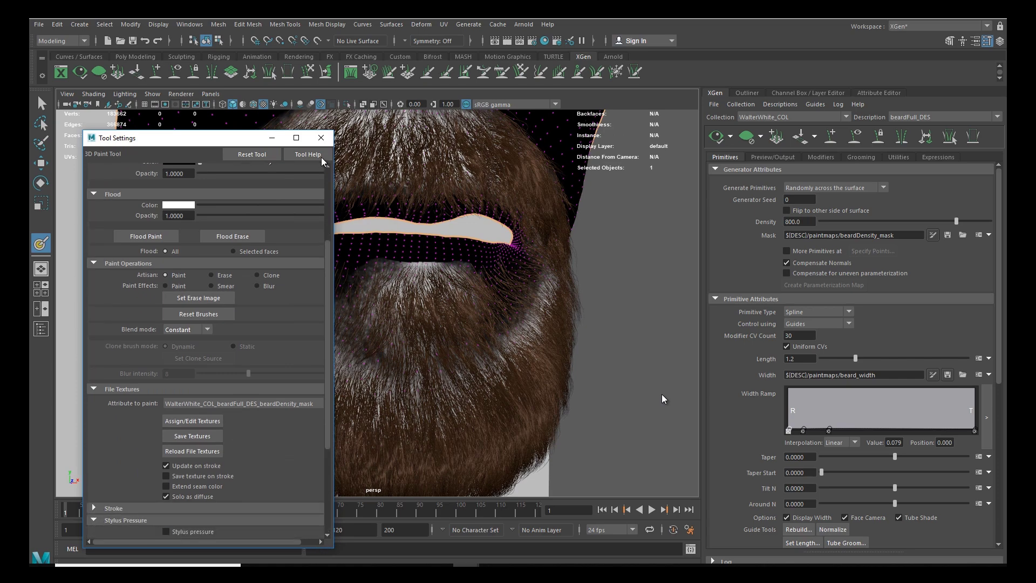
{"action": "left_click", "coordinate": [321, 138]}
Step: Examine the beard around the mouth and jaw from the front and side, and leave the paint tool
{"action": "left_click_drag", "start_coordinate": [306, 283], "coordinate": [345, 278], "text": "alt"}
{"action": "mouse_move", "coordinate": [291, 250]}
{"action": "left_mouse_down", "text": "alt"}
{"action": "mouse_move", "coordinate": [324, 277]}
{"action": "mouse_move", "coordinate": [443, 270]}
{"action": "mouse_move", "coordinate": [419, 289]}
{"action": "mouse_move", "coordinate": [407, 337]}
{"action": "mouse_move", "coordinate": [428, 324]}
{"action": "mouse_move", "coordinate": [307, 324]}
{"action": "mouse_move", "coordinate": [276, 246]}
{"action": "left_mouse_up", "text": "alt"}
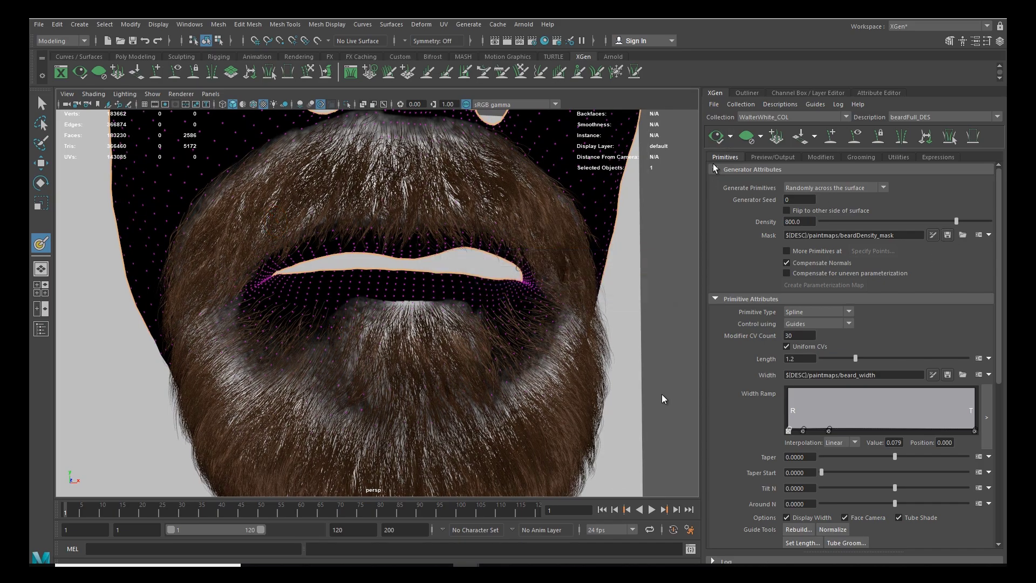
{"action": "mouse_move", "coordinate": [562, 261]}
{"action": "left_mouse_down", "text": "alt"}
{"action": "mouse_move", "coordinate": [393, 307]}
{"action": "mouse_move", "coordinate": [497, 312]}
{"action": "mouse_move", "coordinate": [411, 289]}
{"action": "mouse_move", "coordinate": [510, 281]}
{"action": "mouse_move", "coordinate": [393, 324]}
{"action": "mouse_move", "coordinate": [481, 324]}
{"action": "mouse_move", "coordinate": [374, 328]}
{"action": "mouse_move", "coordinate": [430, 323]}
{"action": "mouse_move", "coordinate": [527, 347]}
{"action": "mouse_move", "coordinate": [562, 338]}
{"action": "mouse_move", "coordinate": [554, 331]}
{"action": "left_mouse_up", "text": "alt"}
{"action": "key", "text": "w"}
{"action": "mouse_move", "coordinate": [463, 314]}
{"action": "left_mouse_down", "text": "alt"}
{"action": "mouse_move", "coordinate": [496, 347]}
{"action": "mouse_move", "coordinate": [453, 324]}
{"action": "left_mouse_up", "text": "alt"}
{"action": "scroll", "coordinate": [432, 302], "scroll_direction": "up", "scroll_amount": 2}
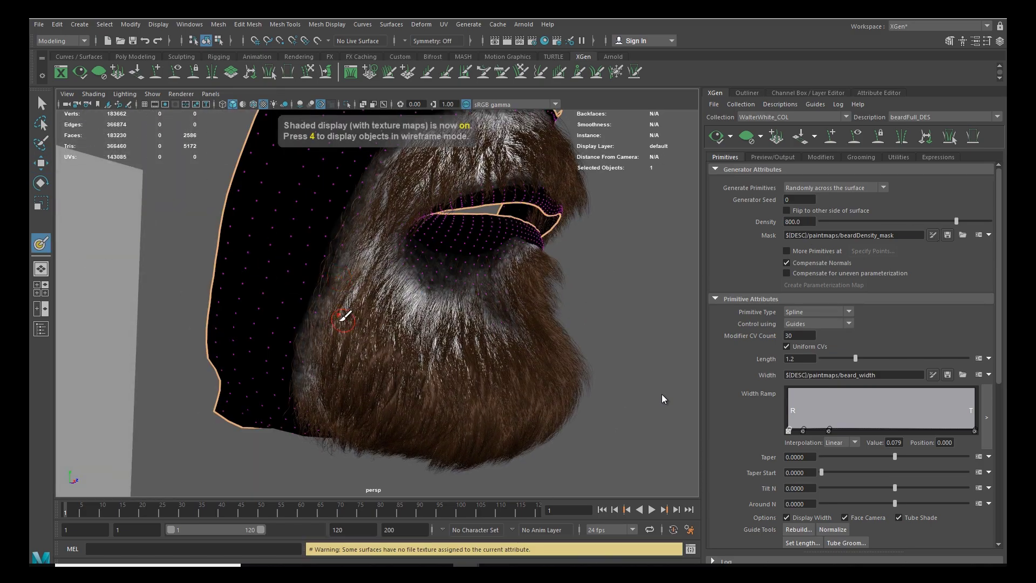
{"action": "mouse_move", "coordinate": [344, 317]}
{"action": "left_mouse_down", "text": "alt"}
{"action": "mouse_move", "coordinate": [359, 274]}
{"action": "mouse_move", "coordinate": [273, 302]}
{"action": "mouse_move", "coordinate": [286, 316]}
{"action": "mouse_move", "coordinate": [277, 317]}
{"action": "left_mouse_up", "text": "alt"}
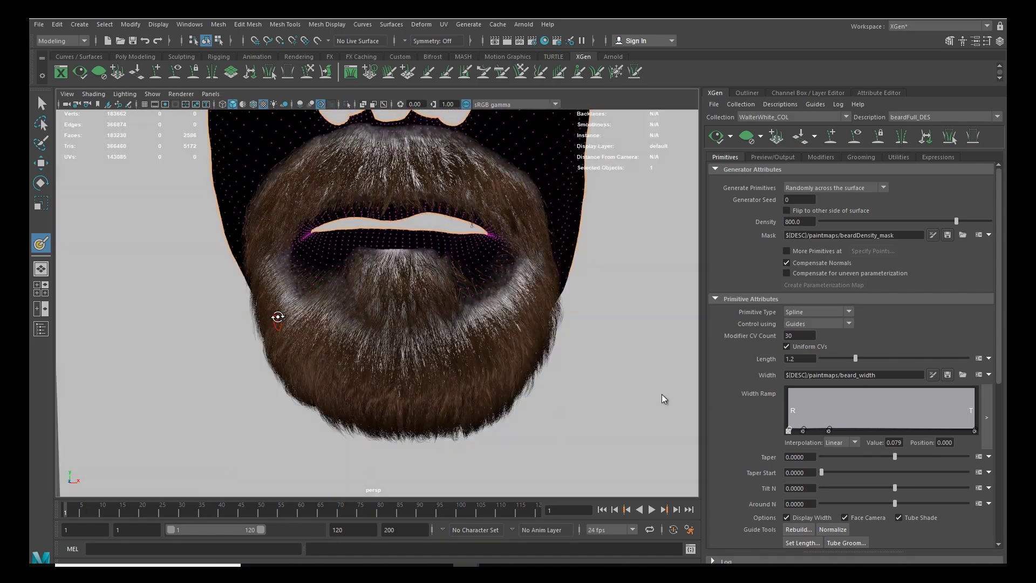
{"action": "key", "text": "w"}
{"action": "left_click", "coordinate": [354, 362]}
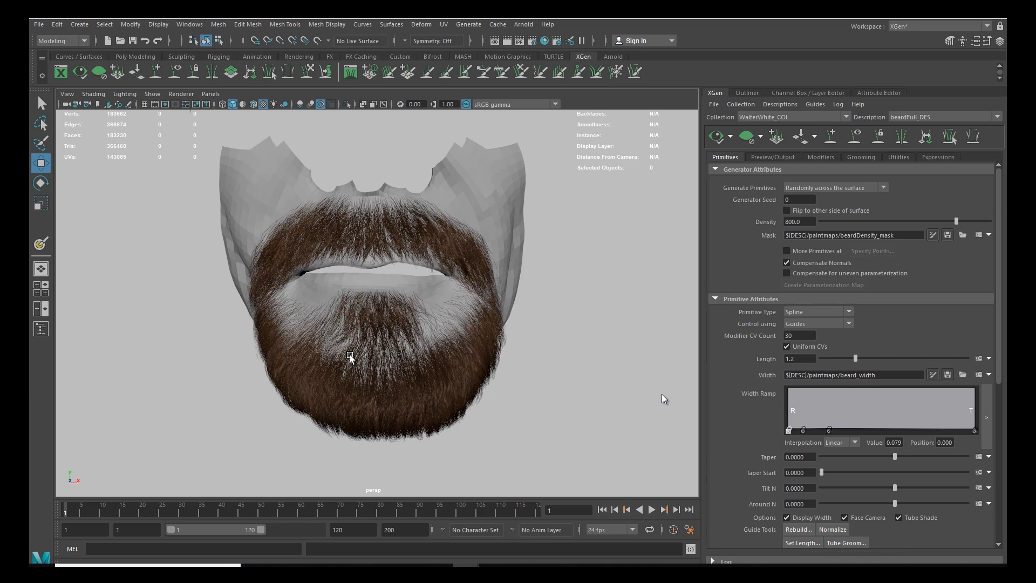
Step: Examine the hairs of the mustache, lower lip and chin, and save the scene
{"action": "scroll", "coordinate": [428, 358], "scroll_direction": "up", "scroll_amount": 5}
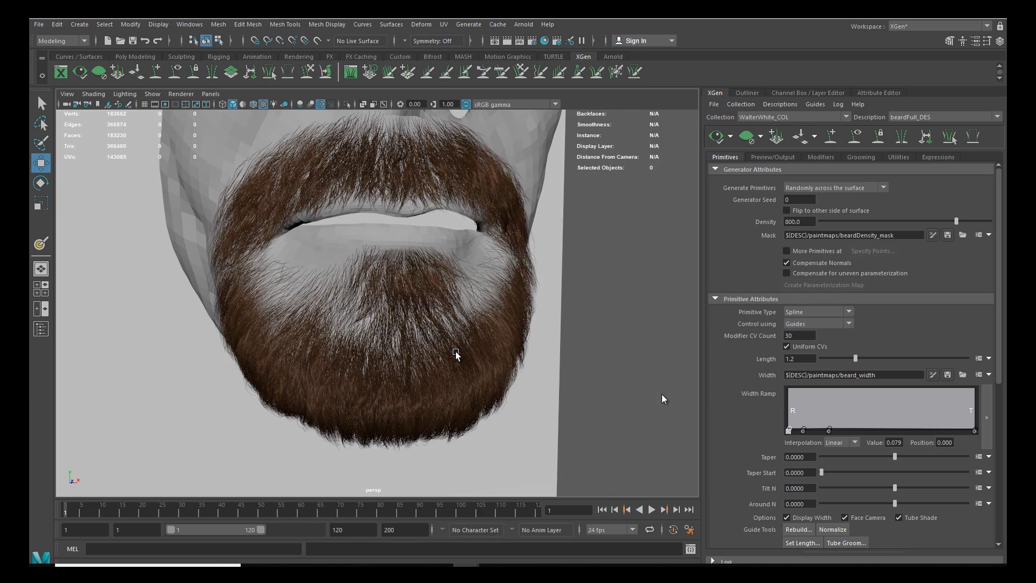
{"action": "left_click_drag", "start_coordinate": [456, 355], "coordinate": [353, 227], "text": "alt"}
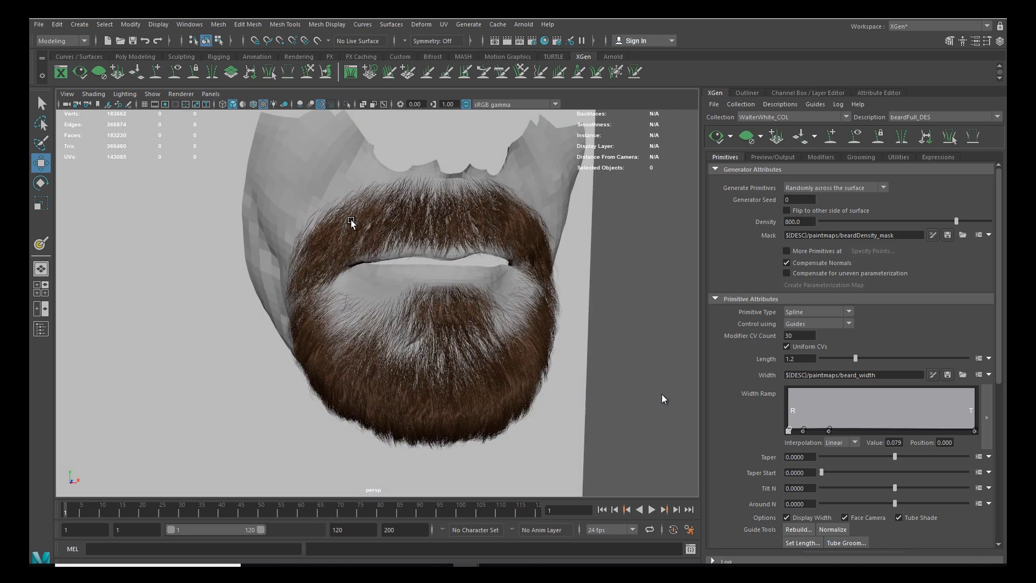
{"action": "left_click_drag", "start_coordinate": [502, 370], "coordinate": [497, 363], "text": "alt"}
{"action": "key", "text": "ctrl+s"}
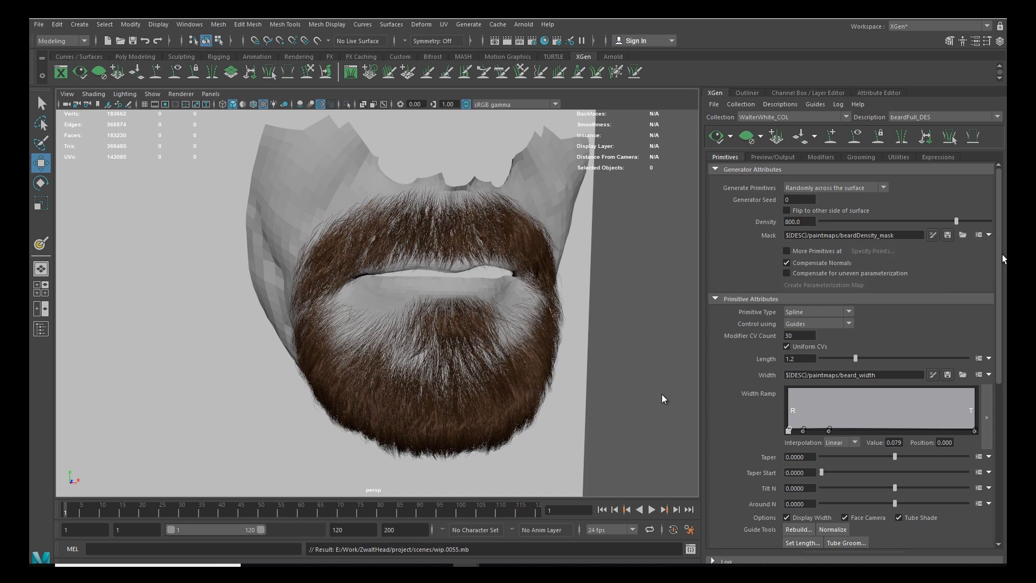
Step: Display the beard guides and add new guides in the sparse areas below both mouth corners
{"action": "left_click", "coordinate": [989, 359]}
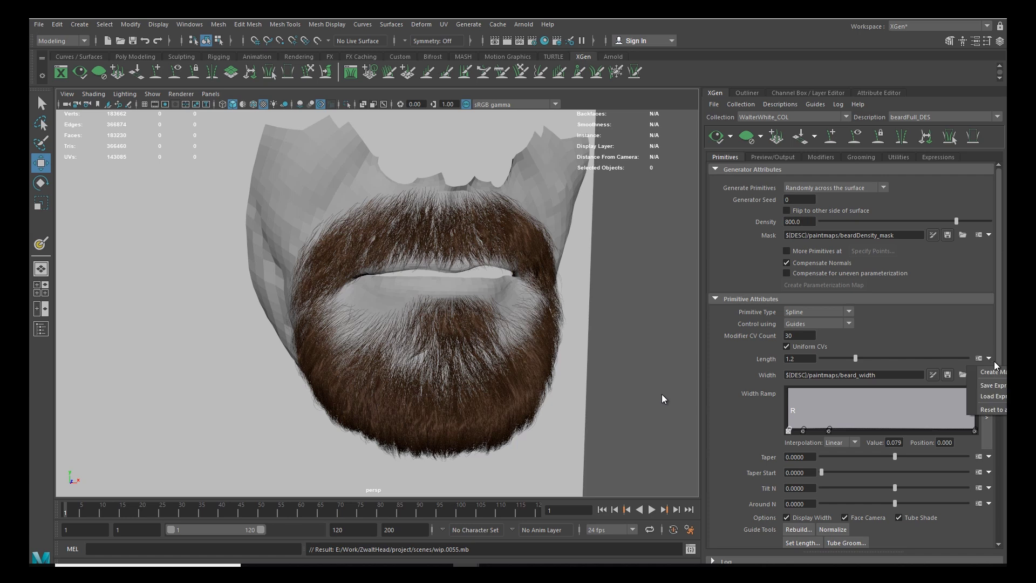
{"action": "left_click", "coordinate": [993, 341]}
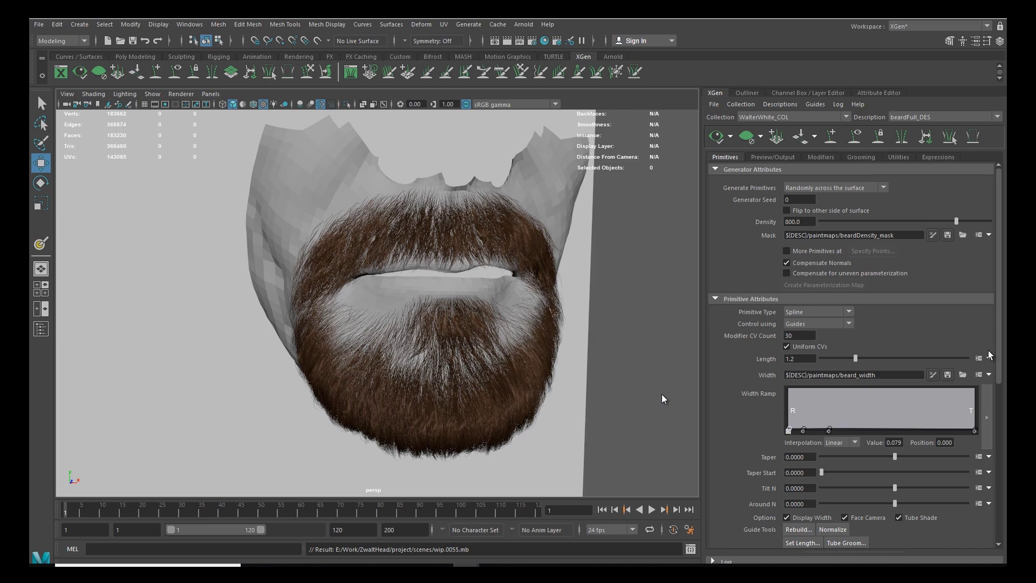
{"action": "left_click", "coordinate": [855, 139]}
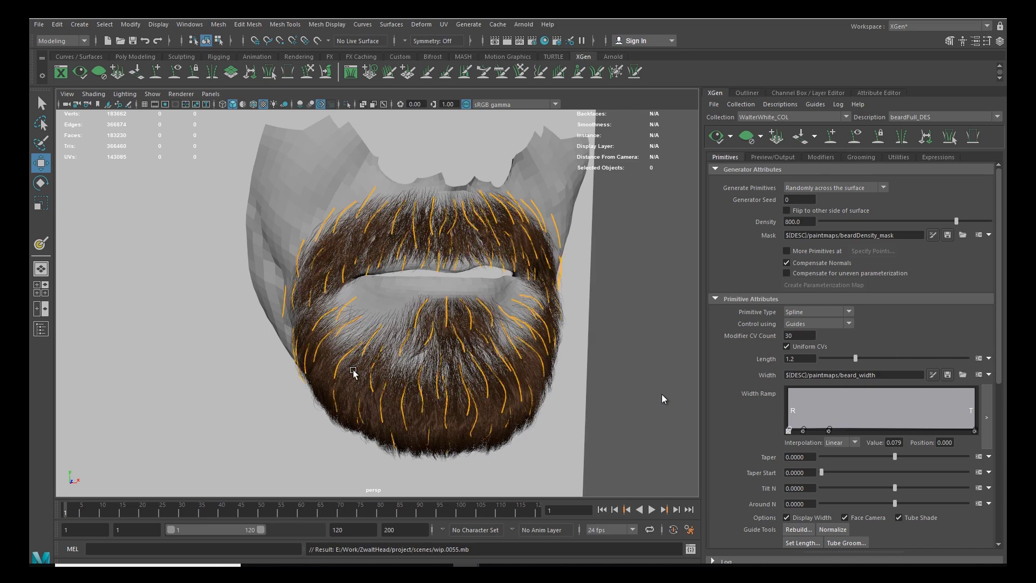
{"action": "scroll", "coordinate": [352, 341], "scroll_direction": "up", "scroll_amount": 5}
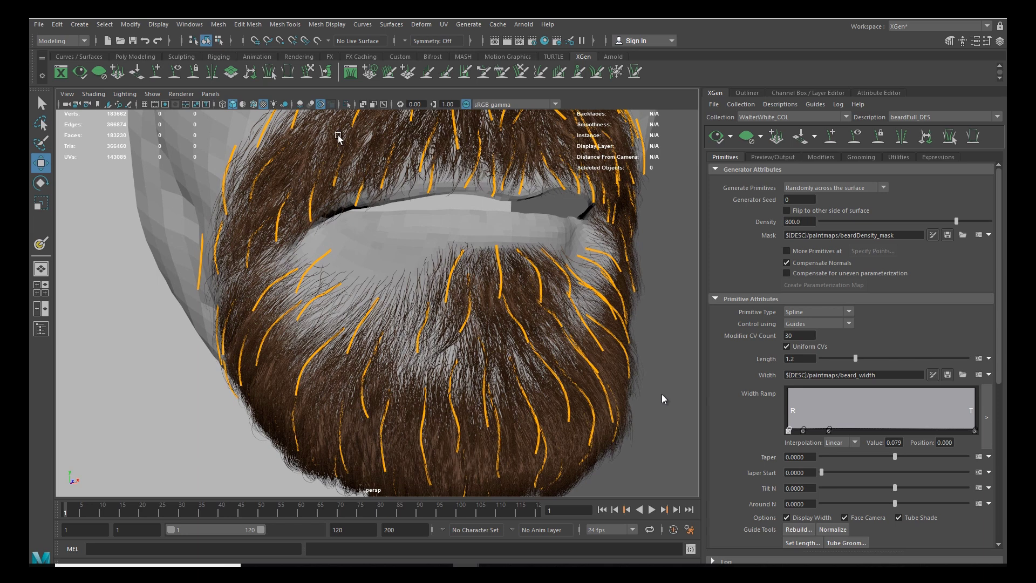
{"action": "left_click", "coordinate": [180, 75]}
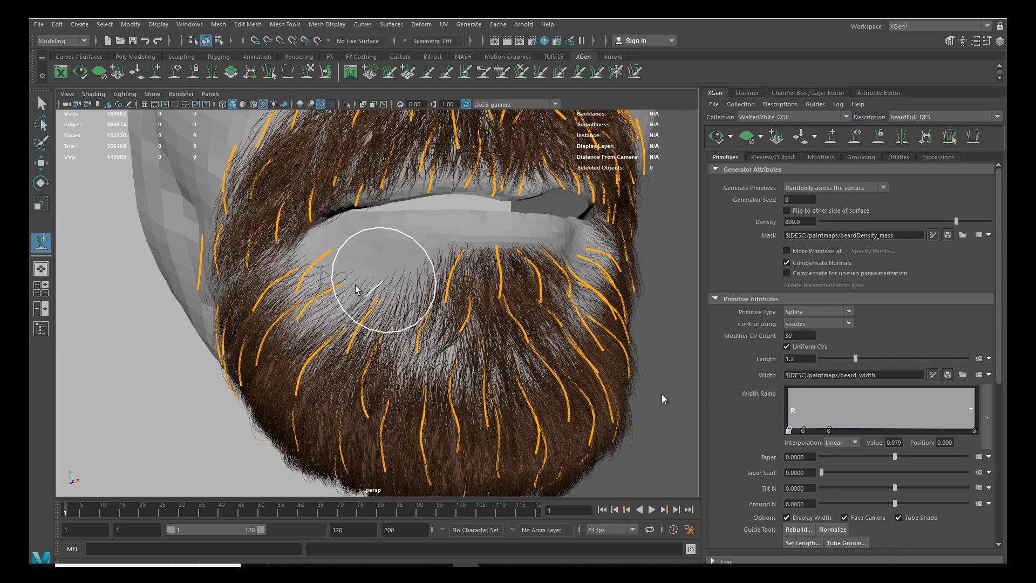
{"action": "middle_click_drag", "start_coordinate": [342, 296], "coordinate": [344, 290], "text": "alt"}
{"action": "left_click", "coordinate": [372, 269]}
{"action": "left_click", "coordinate": [413, 255]}
{"action": "left_click_drag", "start_coordinate": [472, 297], "coordinate": [416, 293], "text": "alt"}
{"action": "left_click", "coordinate": [449, 262]}
{"action": "left_click", "coordinate": [471, 248]}
{"action": "right_click_drag", "start_coordinate": [440, 367], "coordinate": [348, 318], "text": "alt"}
{"action": "mouse_move", "coordinate": [348, 318]}
{"action": "left_mouse_down", "text": "alt"}
{"action": "mouse_move", "coordinate": [393, 330]}
{"action": "mouse_move", "coordinate": [366, 320]}
{"action": "left_mouse_up", "text": "alt"}
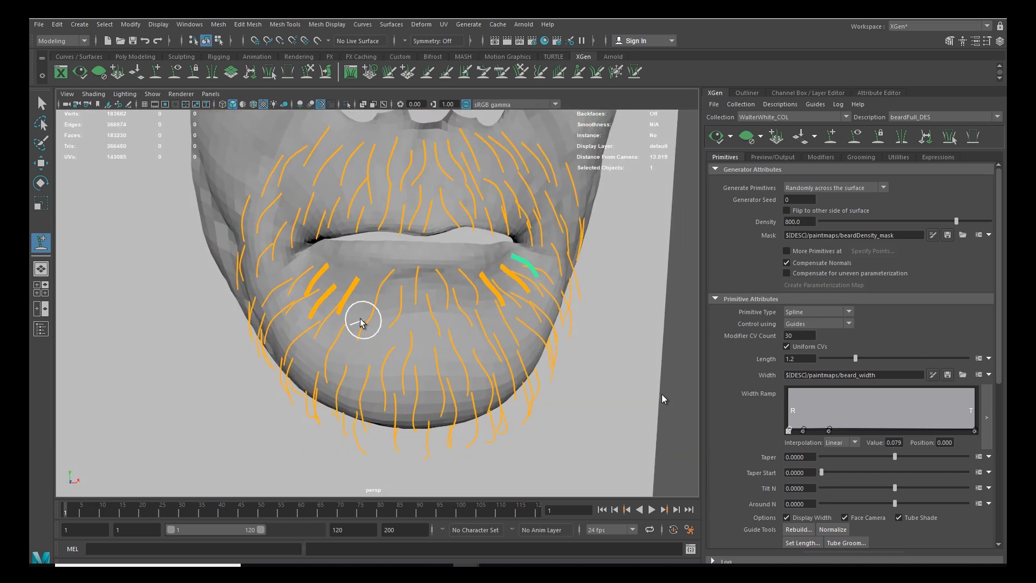
Step: Bend the new guides below the left mouth corner individually with the Sculpt Guides tool
{"action": "key", "text": "w"}
{"action": "scroll", "coordinate": [308, 298], "scroll_direction": "up", "scroll_amount": 3}
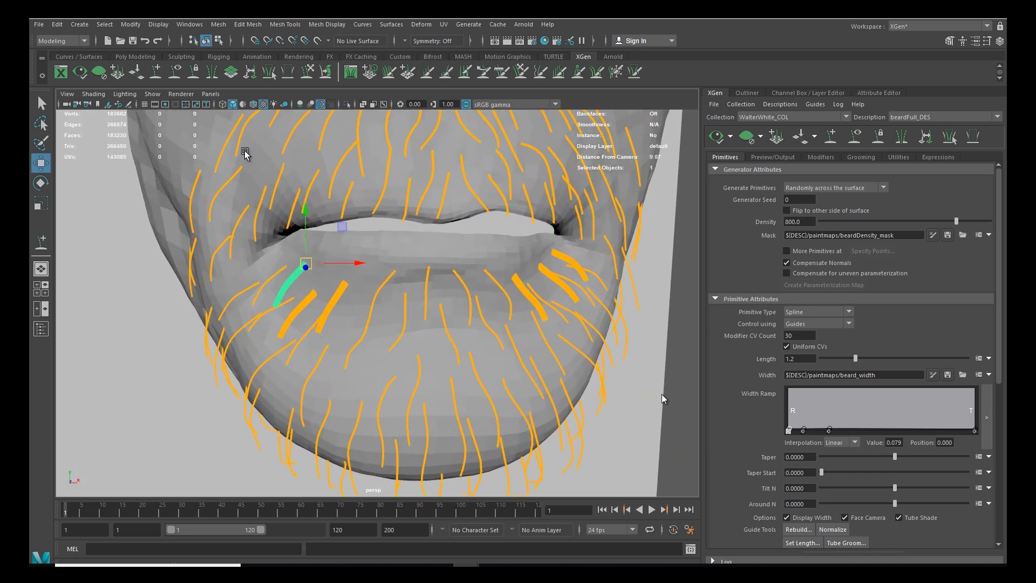
{"action": "left_click", "coordinate": [46, 244]}
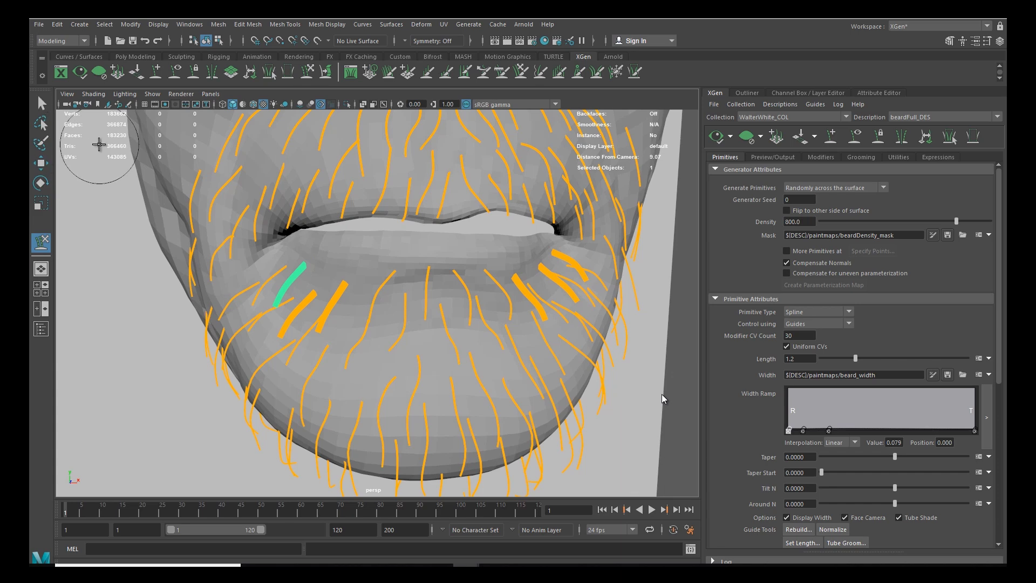
{"action": "double_click", "coordinate": [41, 242]}
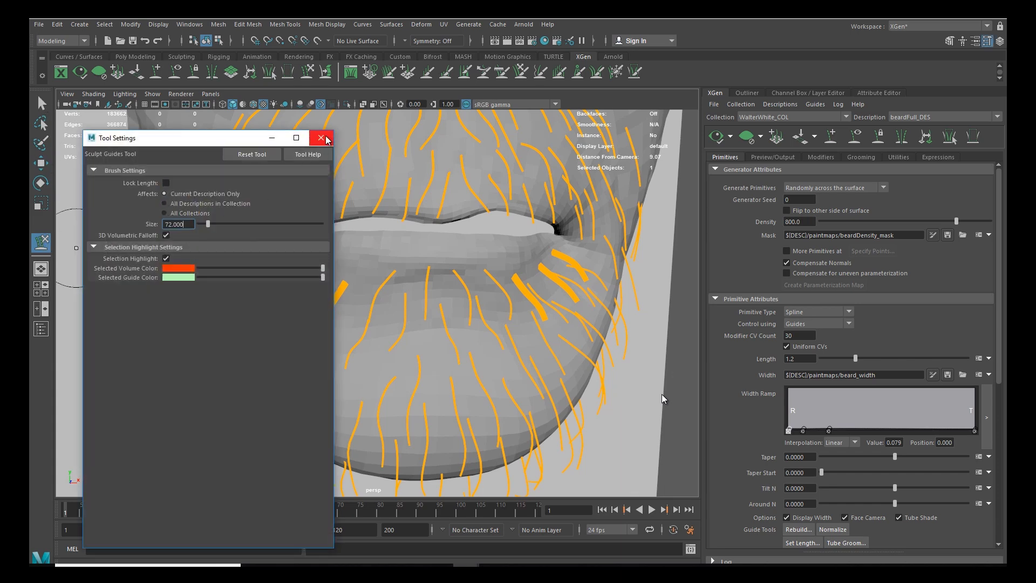
{"action": "left_click", "coordinate": [328, 139]}
{"action": "scroll", "coordinate": [292, 302], "scroll_direction": "up", "scroll_amount": 4}
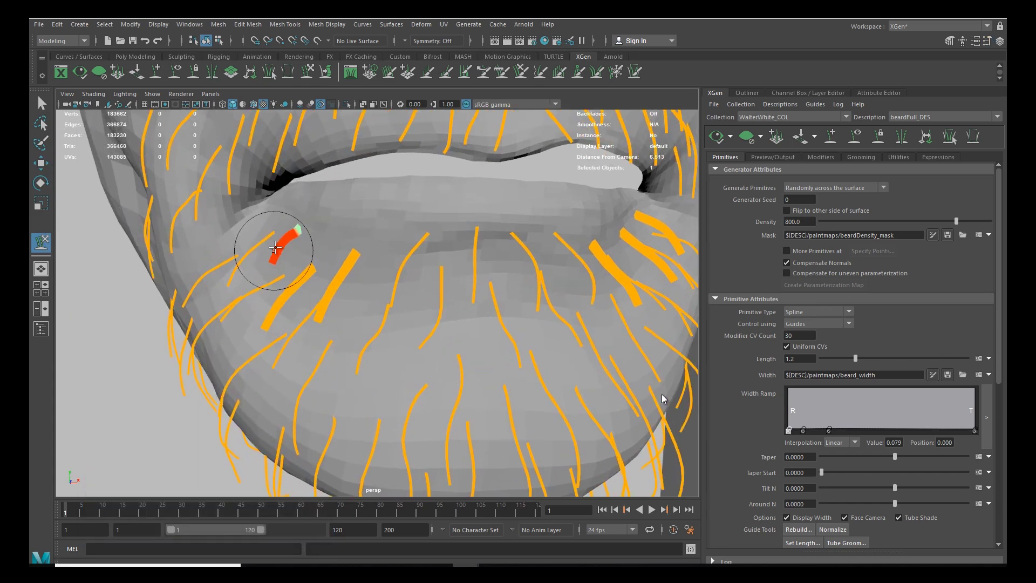
{"action": "scroll", "coordinate": [273, 251], "scroll_direction": "up", "scroll_amount": 3}
{"action": "scroll", "coordinate": [318, 259], "scroll_direction": "down", "scroll_amount": 3}
{"action": "key", "text": "w"}
{"action": "mouse_move", "coordinate": [392, 345]}
{"action": "left_mouse_down"}
{"action": "mouse_move", "coordinate": [381, 314]}
{"action": "mouse_move", "coordinate": [335, 362]}
{"action": "mouse_move", "coordinate": [331, 304]}
{"action": "mouse_move", "coordinate": [351, 309]}
{"action": "left_mouse_up"}
{"action": "left_click", "coordinate": [339, 329]}
{"action": "key", "text": "y"}
{"action": "scroll", "coordinate": [334, 281], "scroll_direction": "down", "scroll_amount": 3}
{"action": "scroll", "coordinate": [366, 291], "scroll_direction": "up", "scroll_amount": 3}
Step: Sculpt the three new guides below the right mouth corner one at a time to follow the beard flow
{"action": "key", "text": "w"}
{"action": "left_click", "coordinate": [405, 280]}
{"action": "key", "text": "y"}
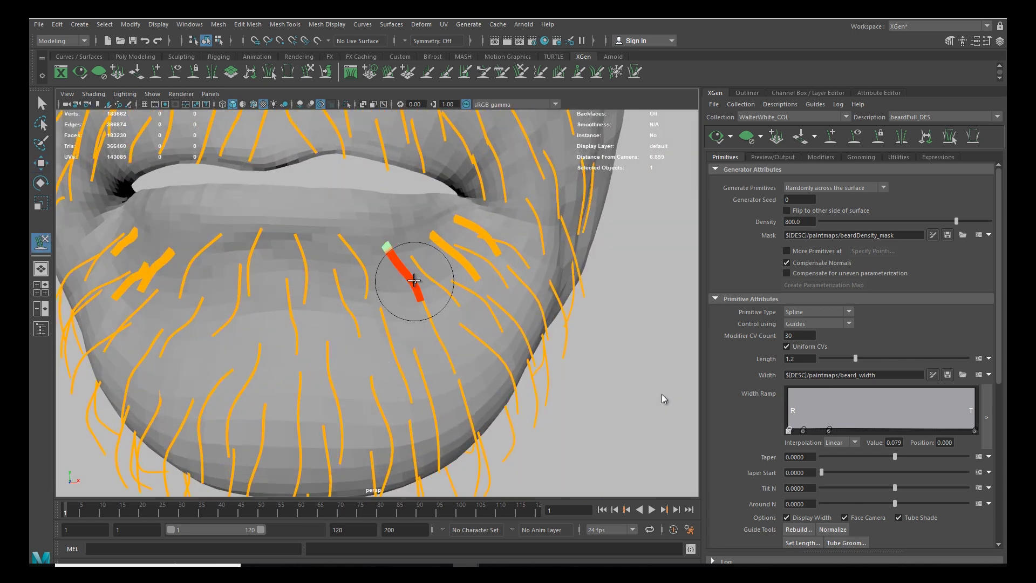
{"action": "key", "text": "w"}
{"action": "left_click", "coordinate": [469, 256]}
{"action": "key", "text": "y"}
{"action": "scroll", "coordinate": [445, 246], "scroll_direction": "down", "scroll_amount": 1}
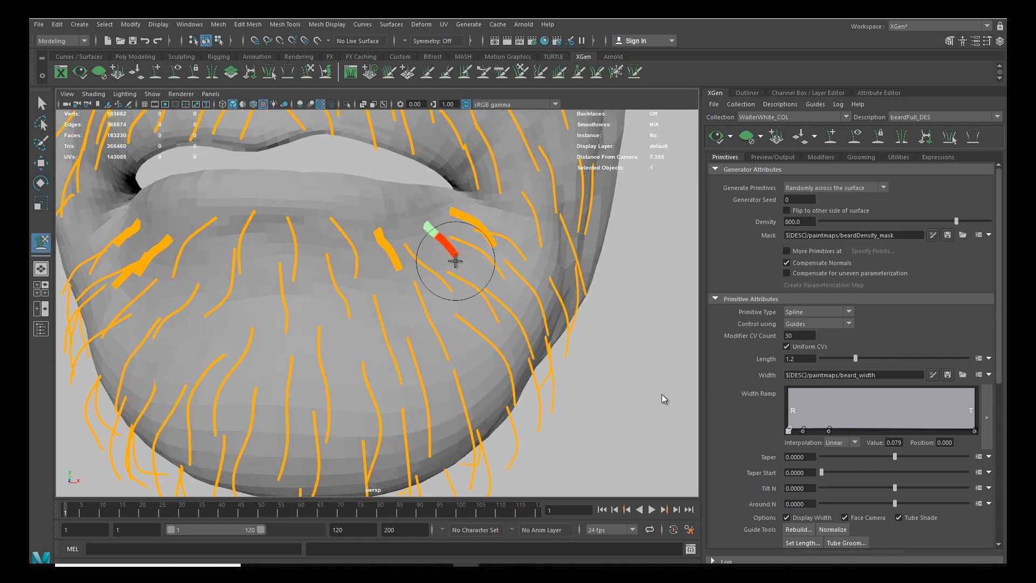
{"action": "key", "text": "w"}
{"action": "key", "text": "y"}
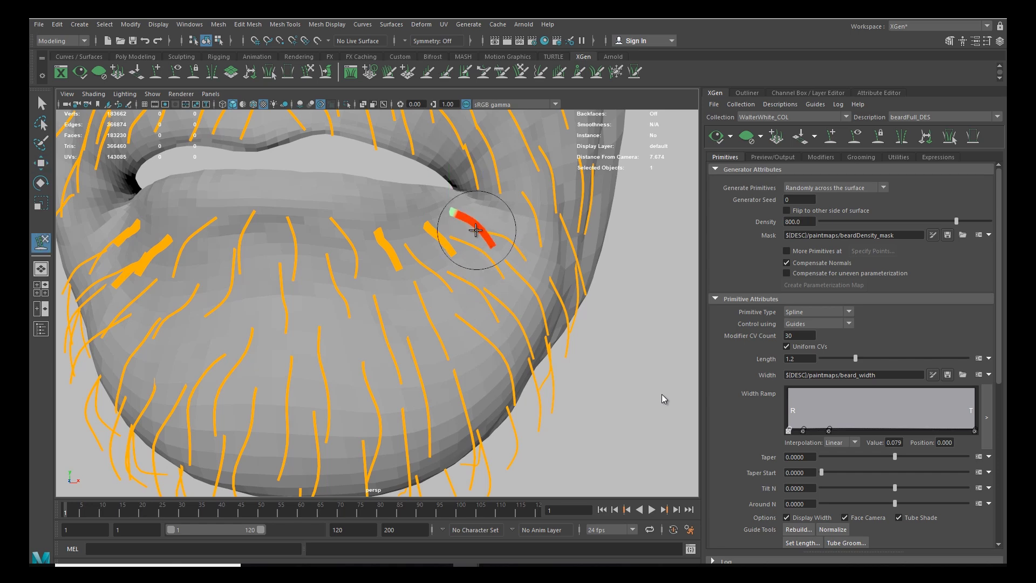
{"action": "left_click_drag", "start_coordinate": [474, 232], "coordinate": [469, 237], "text": "alt"}
Step: Sculpt the thinner guides beside the new ones, from below the right mouth corner out to the cheek
{"action": "scroll", "coordinate": [399, 315], "scroll_direction": "down", "scroll_amount": 3}
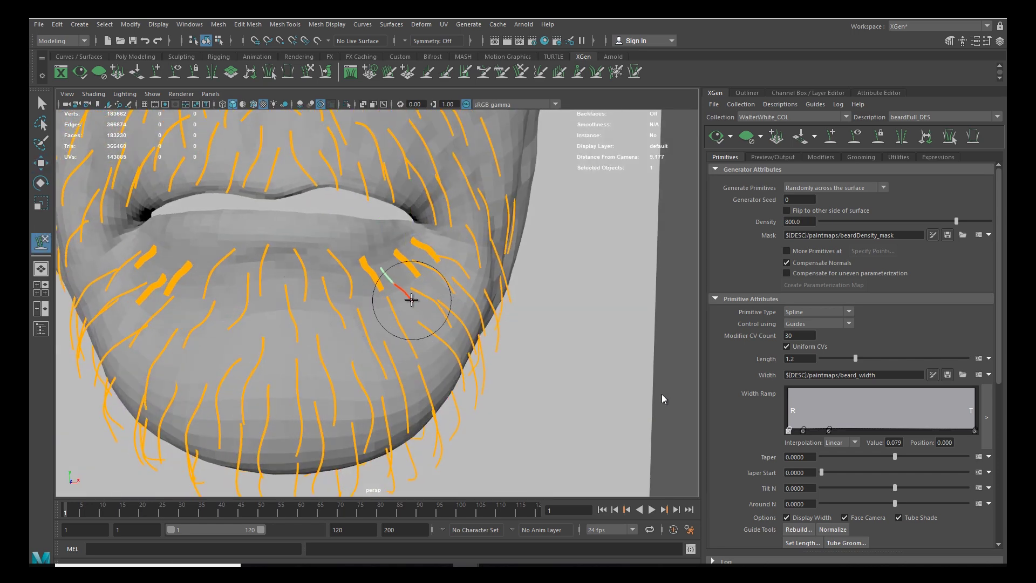
{"action": "middle_click_drag", "start_coordinate": [404, 294], "coordinate": [342, 279], "text": "alt"}
{"action": "scroll", "coordinate": [343, 281], "scroll_direction": "up", "scroll_amount": 2}
{"action": "left_click_drag", "start_coordinate": [345, 282], "coordinate": [339, 282]}
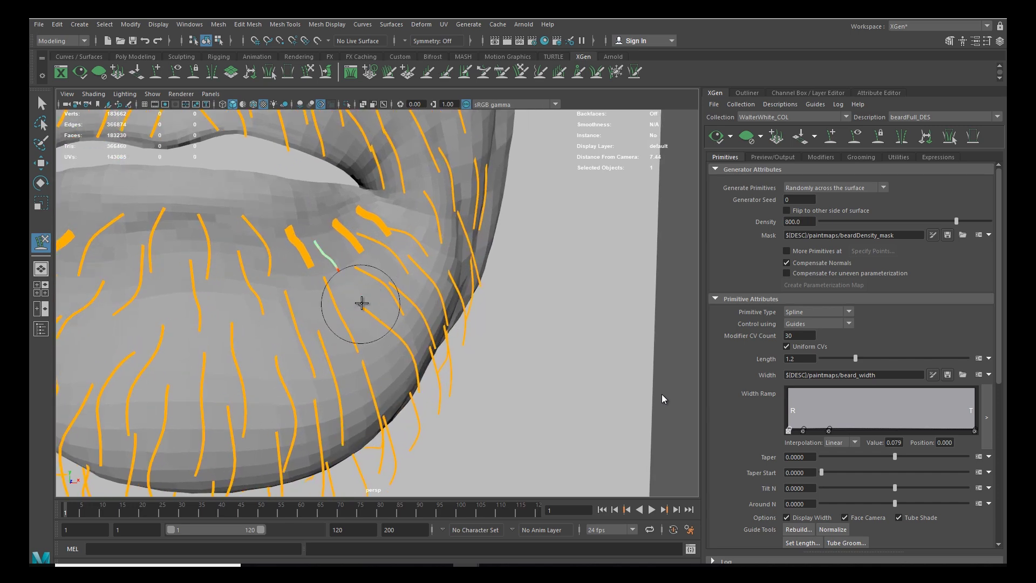
{"action": "key", "text": "w"}
{"action": "left_click", "coordinate": [393, 251]}
{"action": "key", "text": "y"}
{"action": "mouse_move", "coordinate": [403, 276]}
{"action": "left_mouse_down"}
{"action": "mouse_move", "coordinate": [390, 265]}
{"action": "mouse_move", "coordinate": [372, 306]}
{"action": "mouse_move", "coordinate": [365, 295]}
{"action": "left_mouse_up"}
{"action": "key", "text": "w"}
{"action": "left_click", "coordinate": [380, 253]}
{"action": "key", "text": "y"}
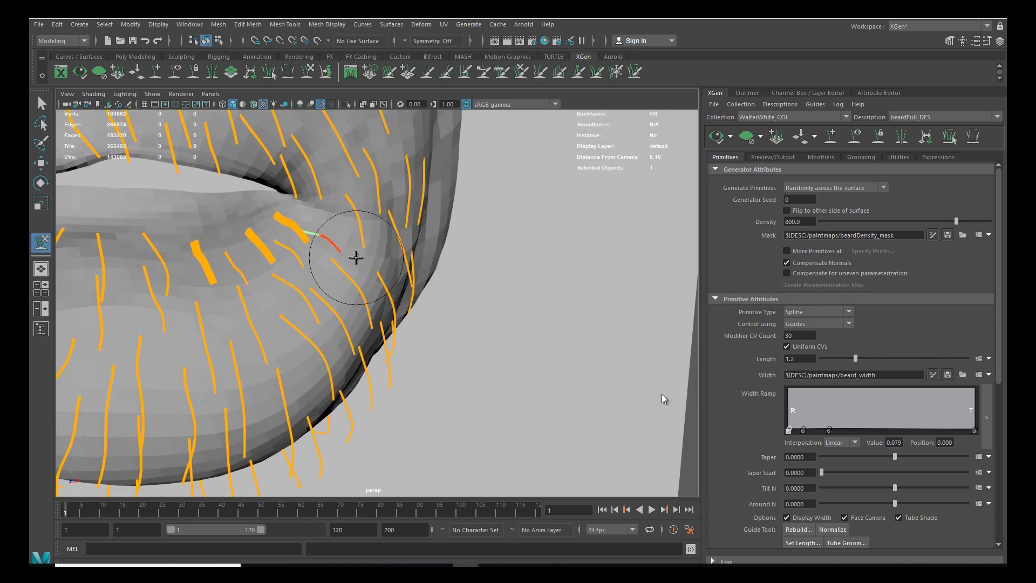
Step: Sculpt the thin guide directly below the left mouth corner
{"action": "left_click_drag", "start_coordinate": [347, 263], "coordinate": [405, 297], "text": "alt"}
{"action": "right_click_drag", "start_coordinate": [404, 297], "coordinate": [367, 320], "text": "alt"}
{"action": "left_click_drag", "start_coordinate": [368, 320], "coordinate": [332, 302], "text": "alt"}
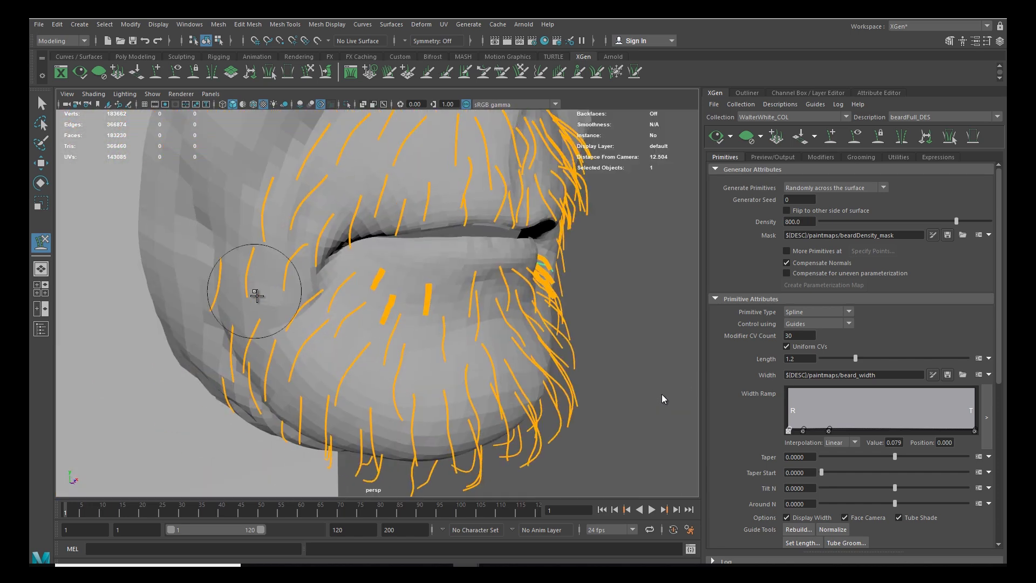
{"action": "key", "text": "w"}
{"action": "key", "text": "y"}
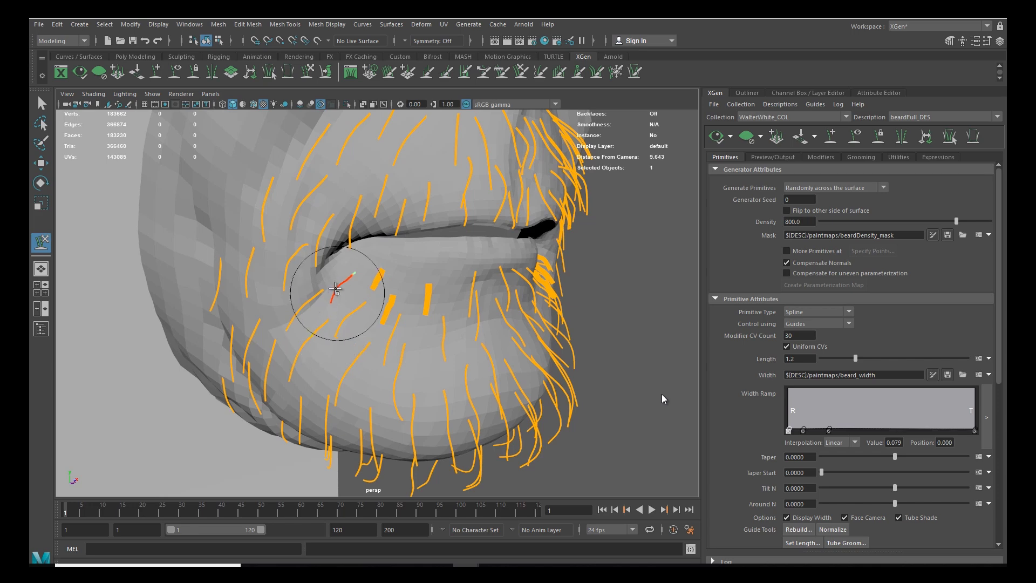
{"action": "scroll", "coordinate": [310, 284], "scroll_direction": "up", "scroll_amount": 8}
{"action": "left_click_drag", "start_coordinate": [215, 196], "coordinate": [229, 185]}
{"action": "right_click_drag", "start_coordinate": [244, 243], "coordinate": [222, 282], "text": "alt"}
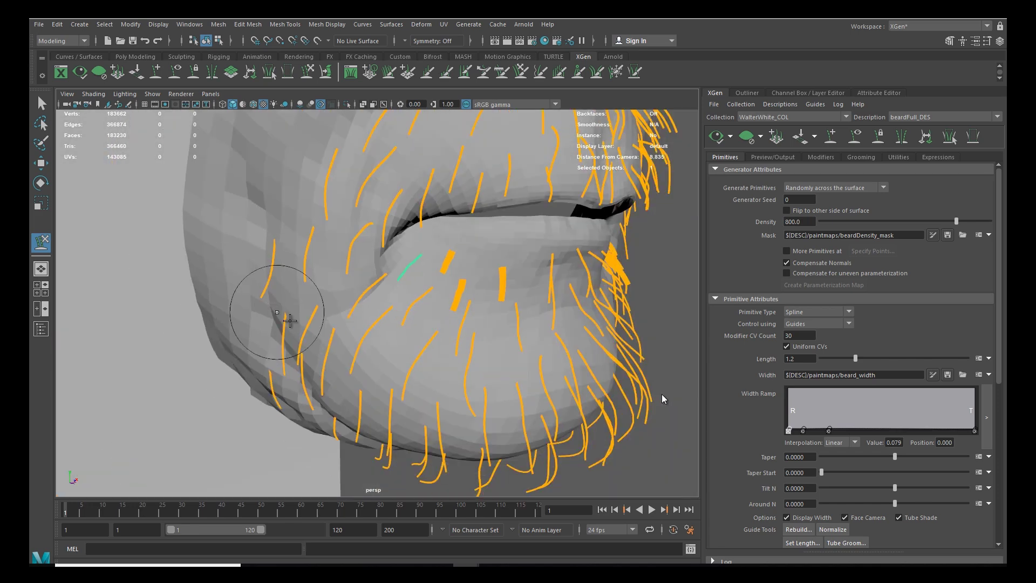
{"action": "middle_click_drag", "start_coordinate": [222, 283], "coordinate": [201, 275], "text": "alt"}
{"action": "right_click_drag", "start_coordinate": [201, 275], "coordinate": [321, 347], "text": "alt"}
Step: Bend the neighbouring guides outward from the left mouth corner toward the cheek
{"action": "key", "text": "w"}
{"action": "key", "text": "y"}
{"action": "mouse_move", "coordinate": [326, 291]}
{"action": "left_mouse_down"}
{"action": "mouse_move", "coordinate": [347, 295]}
{"action": "mouse_move", "coordinate": [364, 269]}
{"action": "left_mouse_up"}
{"action": "key", "text": "w"}
{"action": "mouse_move", "coordinate": [258, 261]}
{"action": "left_mouse_down"}
{"action": "mouse_move", "coordinate": [276, 319]}
{"action": "mouse_move", "coordinate": [248, 301]}
{"action": "mouse_move", "coordinate": [281, 303]}
{"action": "mouse_move", "coordinate": [259, 278]}
{"action": "mouse_move", "coordinate": [292, 302]}
{"action": "left_mouse_up"}
{"action": "key", "text": "y"}
{"action": "scroll", "coordinate": [315, 320], "scroll_direction": "down", "scroll_amount": 6}
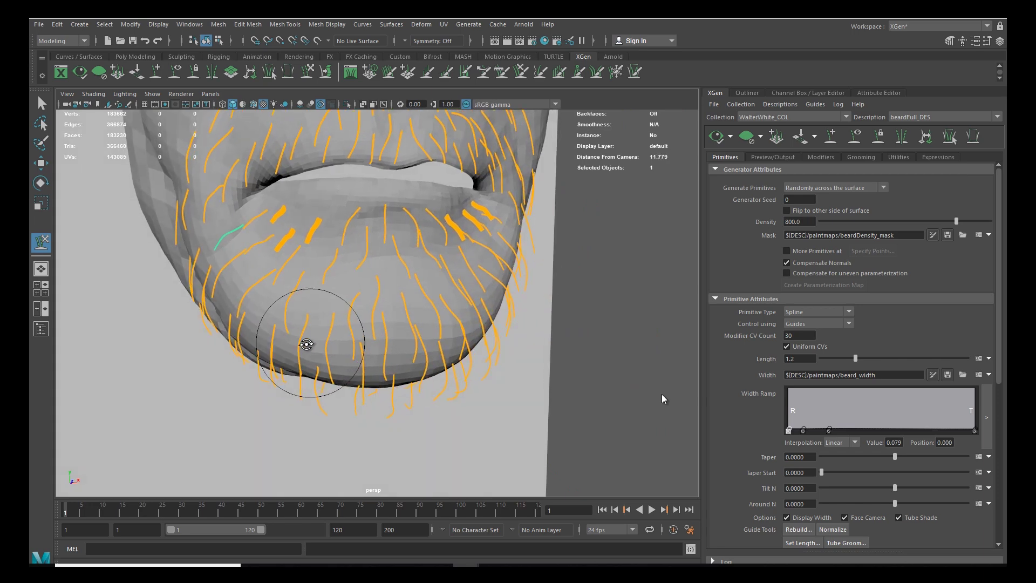
Step: Select all beard guides, set their Width to 0.03 and return to the XGen description settings
{"action": "key", "text": "w"}
{"action": "middle_click_drag", "start_coordinate": [329, 319], "coordinate": [335, 345], "text": "alt"}
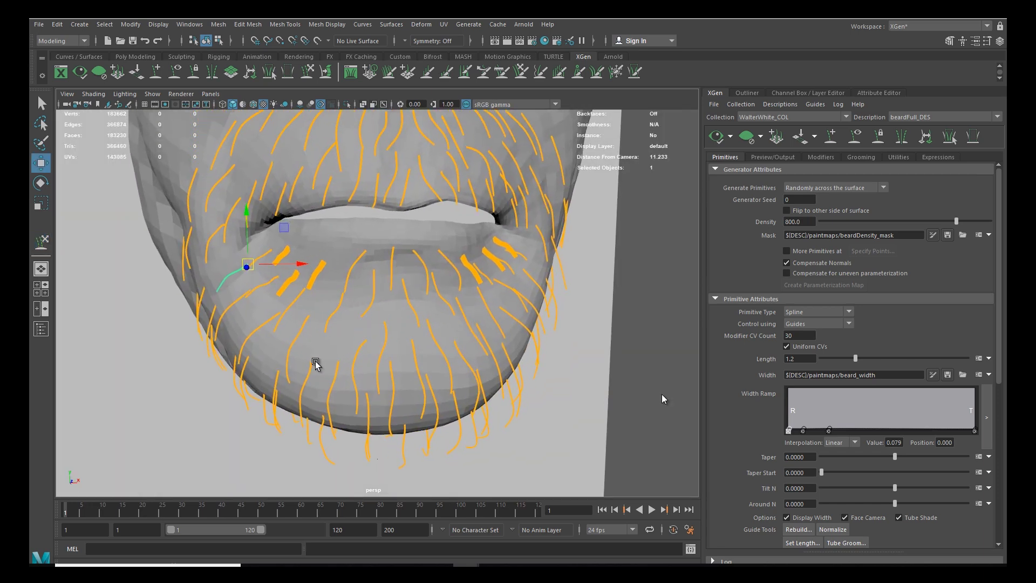
{"action": "right_click_drag", "start_coordinate": [335, 344], "coordinate": [240, 325], "text": "alt"}
{"action": "left_click_drag", "start_coordinate": [243, 395], "coordinate": [505, 212]}
{"action": "left_click", "coordinate": [794, 94]}
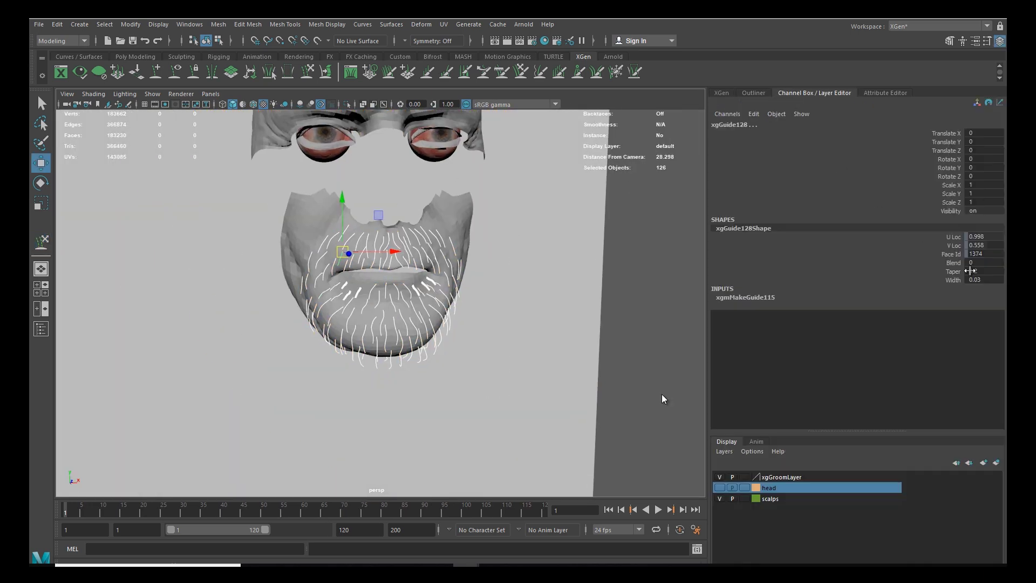
{"action": "middle_click_drag", "start_coordinate": [421, 327], "coordinate": [418, 319], "text": "alt"}
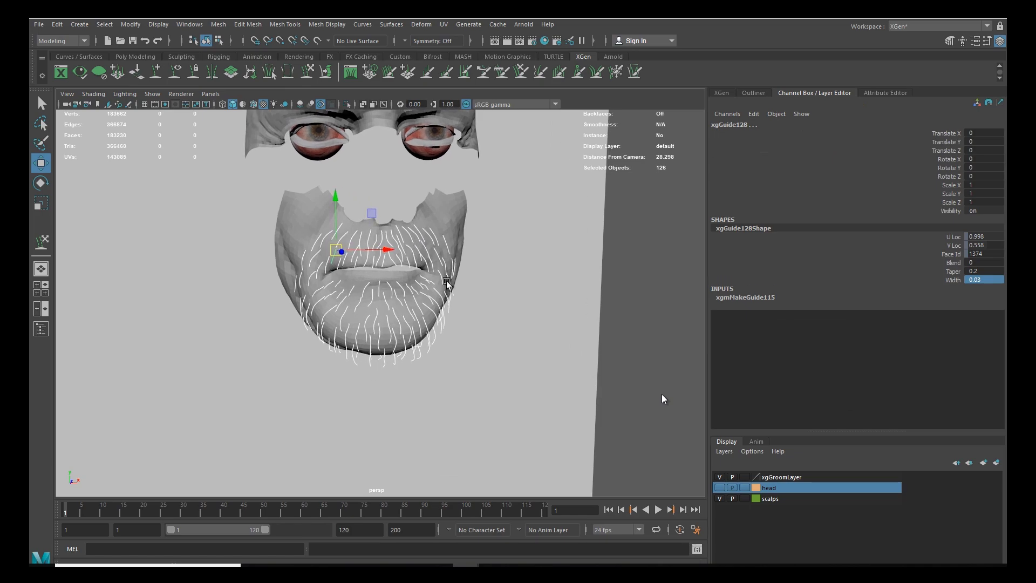
{"action": "left_click", "coordinate": [720, 93]}
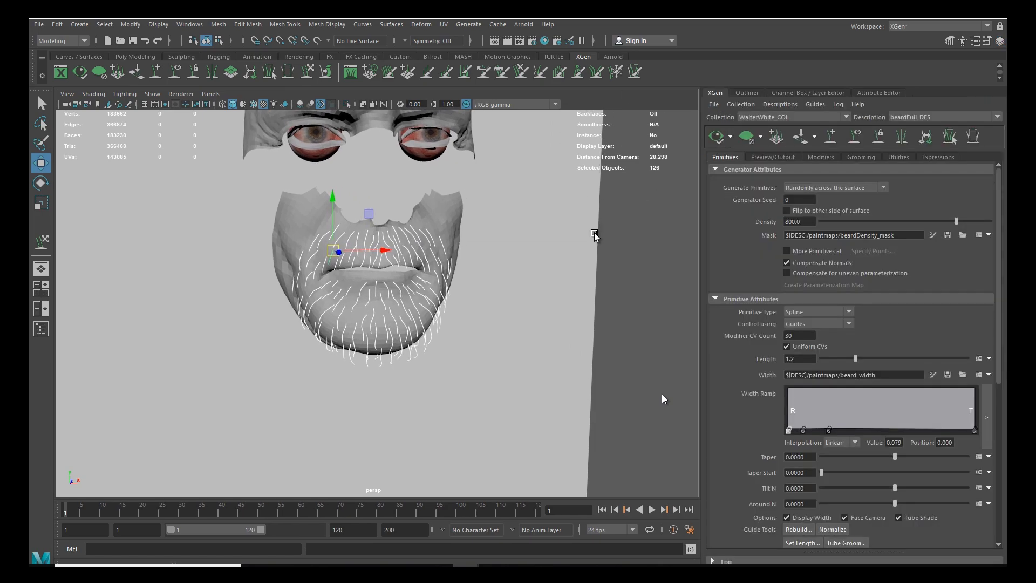
Step: Examine the full beard from several angles, toggling the guide visibility to compare the hair with its guides
{"action": "left_click_drag", "start_coordinate": [453, 329], "coordinate": [468, 352], "text": "alt"}
{"action": "right_click_drag", "start_coordinate": [469, 353], "coordinate": [511, 420], "text": "alt"}
{"action": "left_click_drag", "start_coordinate": [511, 419], "coordinate": [465, 382], "text": "alt"}
{"action": "right_click_drag", "start_coordinate": [464, 382], "coordinate": [411, 390], "text": "alt"}
{"action": "left_click_drag", "start_coordinate": [411, 391], "coordinate": [406, 393], "text": "alt"}
{"action": "left_click", "coordinate": [854, 137]}
{"action": "left_click_drag", "start_coordinate": [436, 343], "coordinate": [477, 320], "text": "alt"}
{"action": "left_click", "coordinate": [831, 136]}
Step: Select the short guides beneath both corners of the mouth and rebuild their CVs
{"action": "scroll", "coordinate": [392, 351], "scroll_direction": "up", "scroll_amount": 5}
{"action": "left_click_drag", "start_coordinate": [393, 351], "coordinate": [360, 284], "text": "alt"}
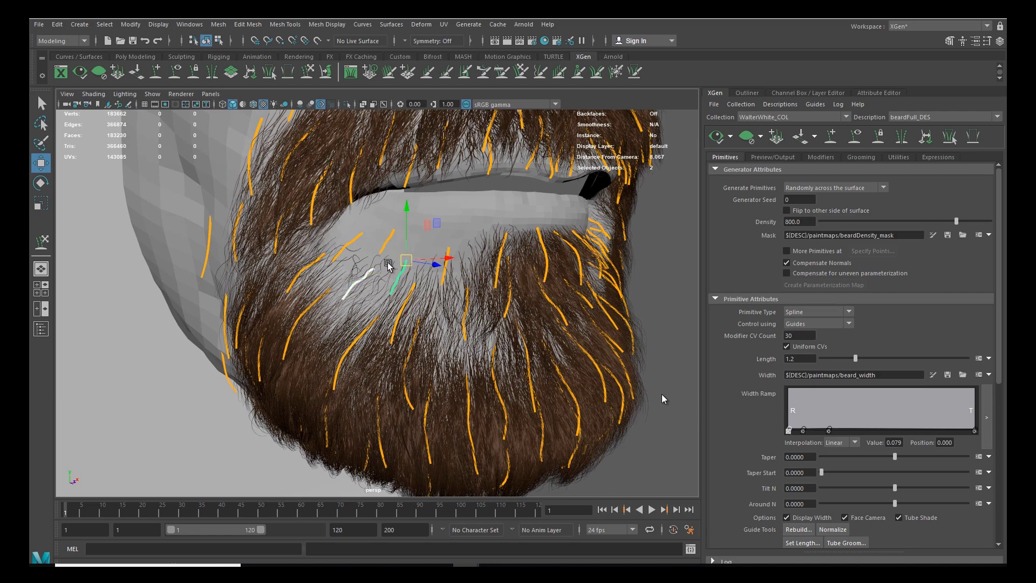
{"action": "left_click_drag", "start_coordinate": [442, 280], "coordinate": [498, 268], "text": "alt"}
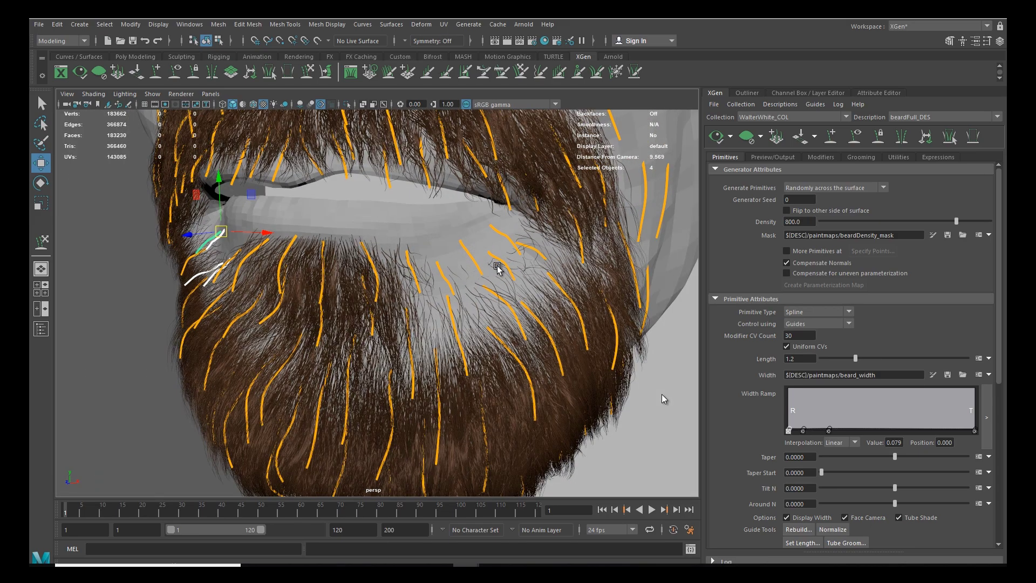
{"action": "left_click_drag", "start_coordinate": [431, 406], "coordinate": [419, 316], "text": "alt"}
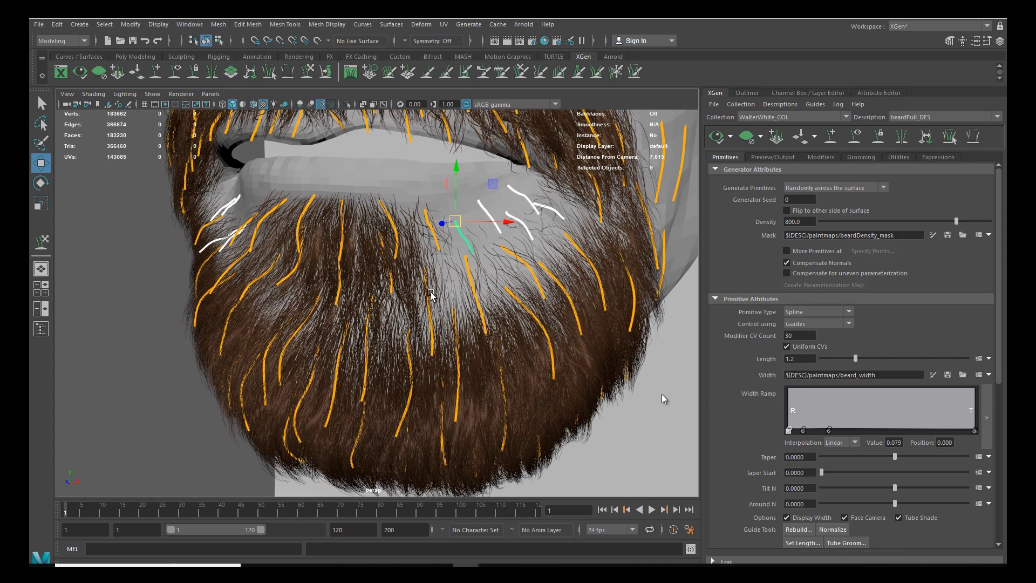
{"action": "left_click_drag", "start_coordinate": [433, 248], "coordinate": [448, 355], "text": "alt"}
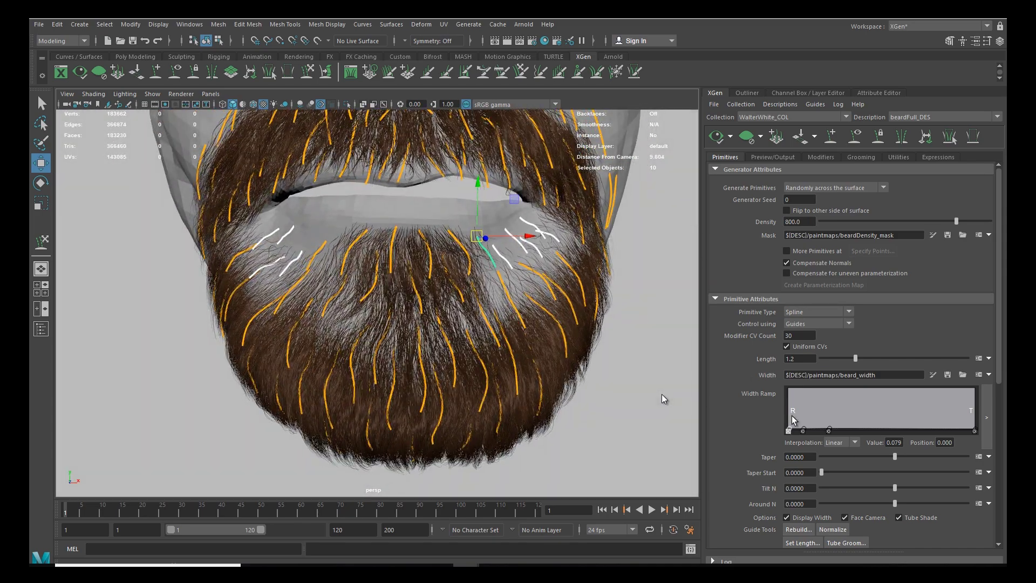
{"action": "scroll", "coordinate": [969, 313], "scroll_direction": "down", "scroll_amount": 4}
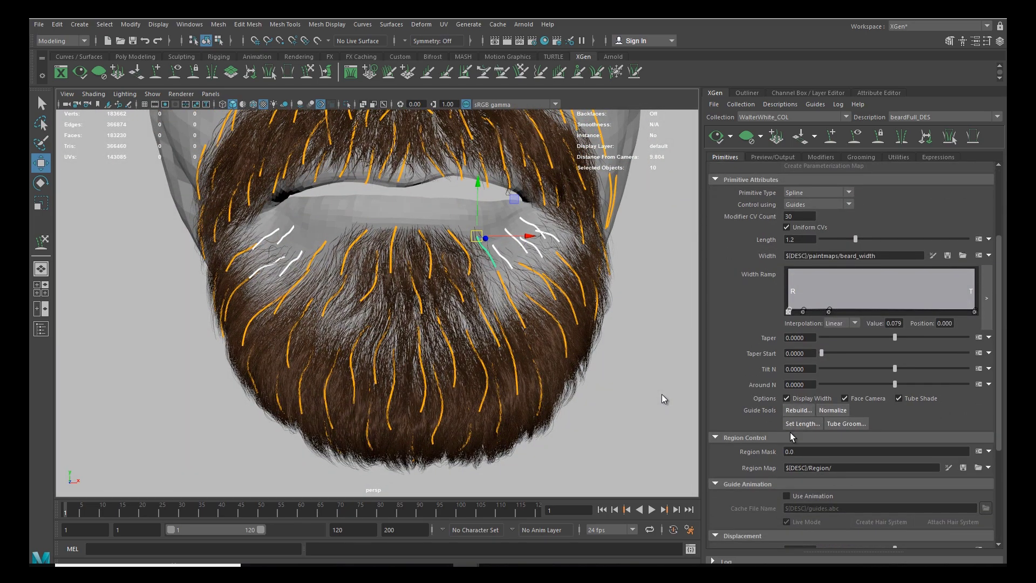
{"action": "left_click", "coordinate": [796, 410]}
{"action": "left_click", "coordinate": [524, 313]}
Step: Sculpt the bent short guide below one mouth corner so it follows the surrounding beard flow
{"action": "scroll", "coordinate": [509, 338], "scroll_direction": "down", "scroll_amount": 3}
{"action": "left_click_drag", "start_coordinate": [509, 340], "coordinate": [555, 437], "text": "alt"}
{"action": "scroll", "coordinate": [556, 437], "scroll_direction": "up", "scroll_amount": 5}
{"action": "left_click", "coordinate": [405, 296]}
{"action": "key", "text": "y"}
{"action": "left_click_drag", "start_coordinate": [396, 312], "coordinate": [340, 289], "text": "alt"}
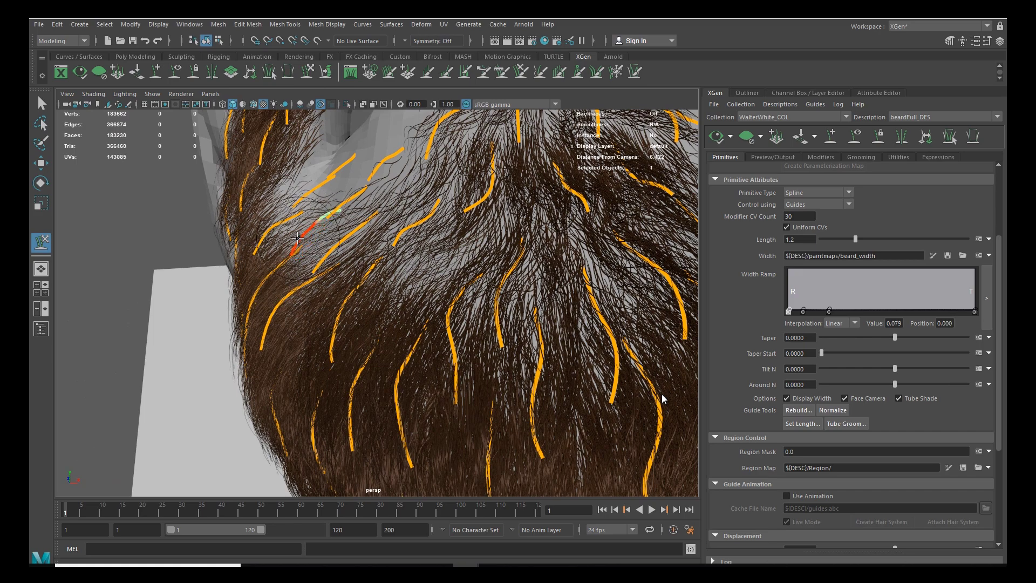
{"action": "left_click_drag", "start_coordinate": [333, 274], "coordinate": [232, 249], "text": "alt"}
Step: Check the guide sculpting tool's settings and reshape the neighbouring short guides under the same mouth corner
{"action": "left_click", "coordinate": [42, 242]}
{"action": "double_click", "coordinate": [44, 243]}
{"action": "left_click", "coordinate": [323, 137]}
{"action": "left_click_drag", "start_coordinate": [479, 306], "coordinate": [424, 290], "text": "alt"}
{"action": "left_click_drag", "start_coordinate": [469, 326], "coordinate": [417, 315], "text": "alt"}
{"action": "key", "text": "y"}
{"action": "left_click_drag", "start_coordinate": [425, 265], "coordinate": [341, 256], "text": "alt"}
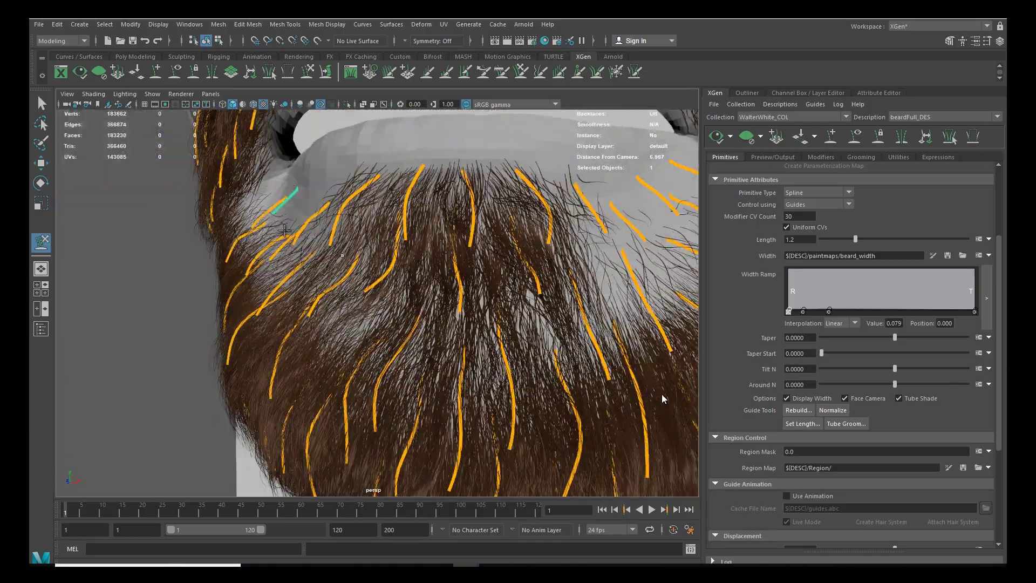
Step: Straighten the uppermost short guide beside the mouth corner so it slants down and outward from the lip
{"action": "left_click_drag", "start_coordinate": [266, 229], "coordinate": [287, 214], "text": "alt"}
{"action": "key", "text": "y"}
{"action": "left_click_drag", "start_coordinate": [307, 266], "coordinate": [402, 278], "text": "alt"}
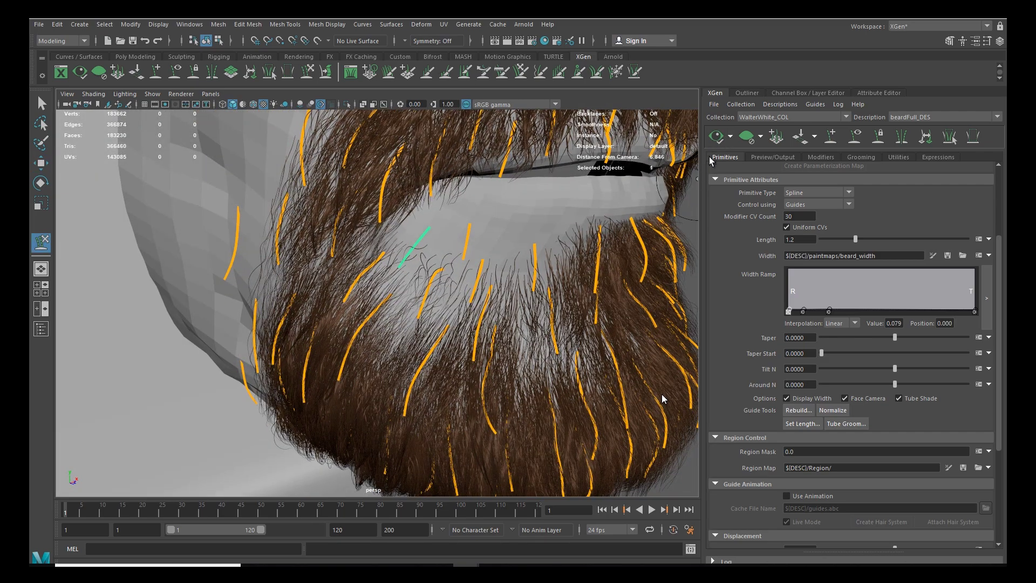
Step: Sculpt the short guide beneath the opposite mouth corner so it slants outward into the beard
{"action": "scroll", "coordinate": [540, 269], "scroll_direction": "down", "scroll_amount": 6}
{"action": "left_click_drag", "start_coordinate": [567, 265], "coordinate": [388, 334], "text": "alt"}
{"action": "scroll", "coordinate": [432, 259], "scroll_direction": "up", "scroll_amount": 5}
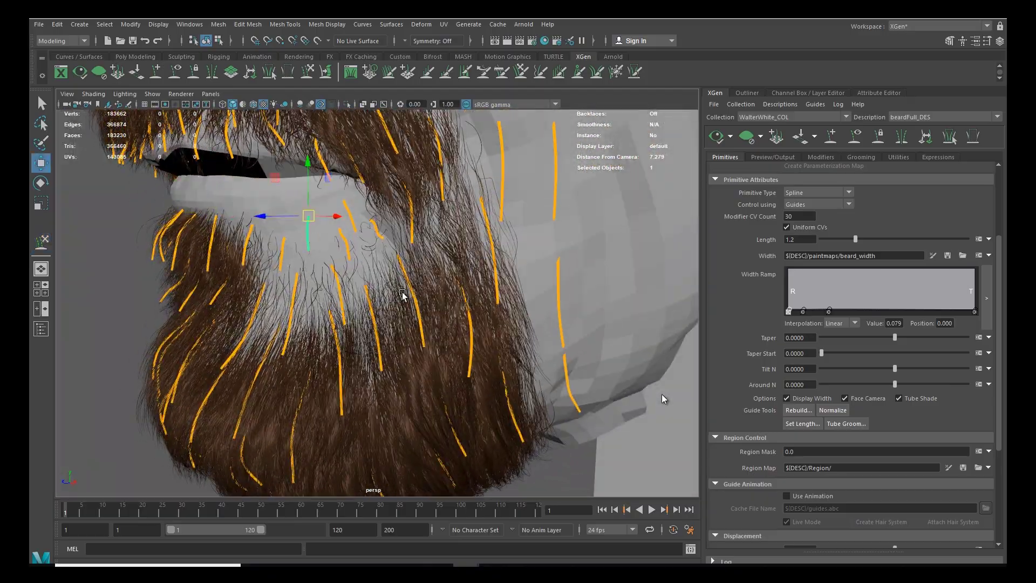
{"action": "left_click_drag", "start_coordinate": [323, 293], "coordinate": [576, 226], "text": "alt"}
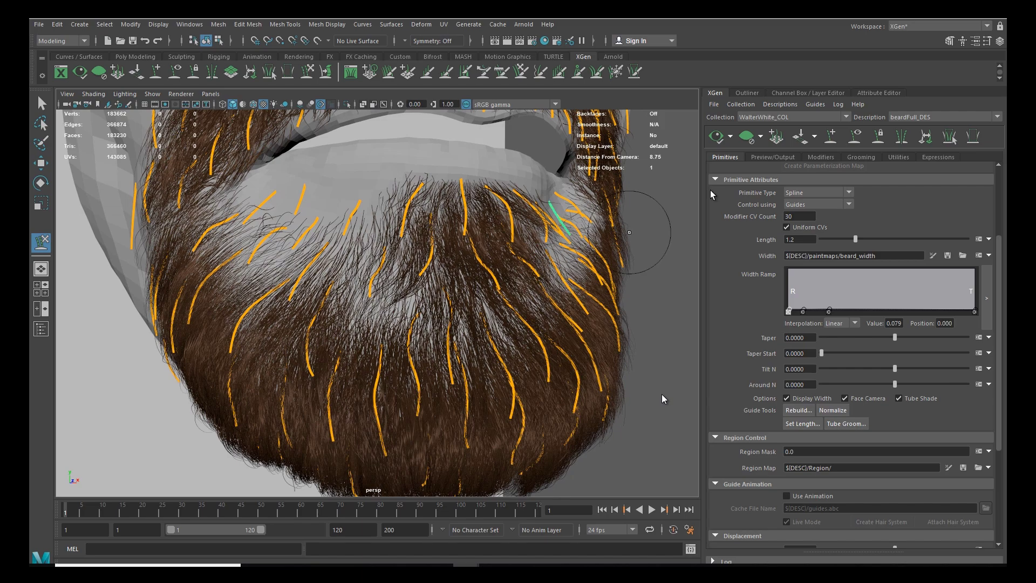
Step: Examine the reshaped hair below the lower lip with the guides hidden, and show the guides again
{"action": "left_click_drag", "start_coordinate": [610, 240], "coordinate": [438, 323], "text": "alt"}
{"action": "scroll", "coordinate": [418, 349], "scroll_direction": "down", "scroll_amount": 5}
{"action": "scroll", "coordinate": [409, 264], "scroll_direction": "up", "scroll_amount": 2}
{"action": "key", "text": "w"}
{"action": "left_click", "coordinate": [854, 136]}
{"action": "left_click", "coordinate": [522, 308]}
{"action": "middle_click_drag", "start_coordinate": [438, 323], "coordinate": [452, 322], "text": "alt"}
{"action": "right_click_drag", "start_coordinate": [453, 323], "coordinate": [480, 350], "text": "alt"}
{"action": "left_click_drag", "start_coordinate": [480, 350], "coordinate": [469, 350], "text": "alt"}
{"action": "left_click", "coordinate": [856, 136]}
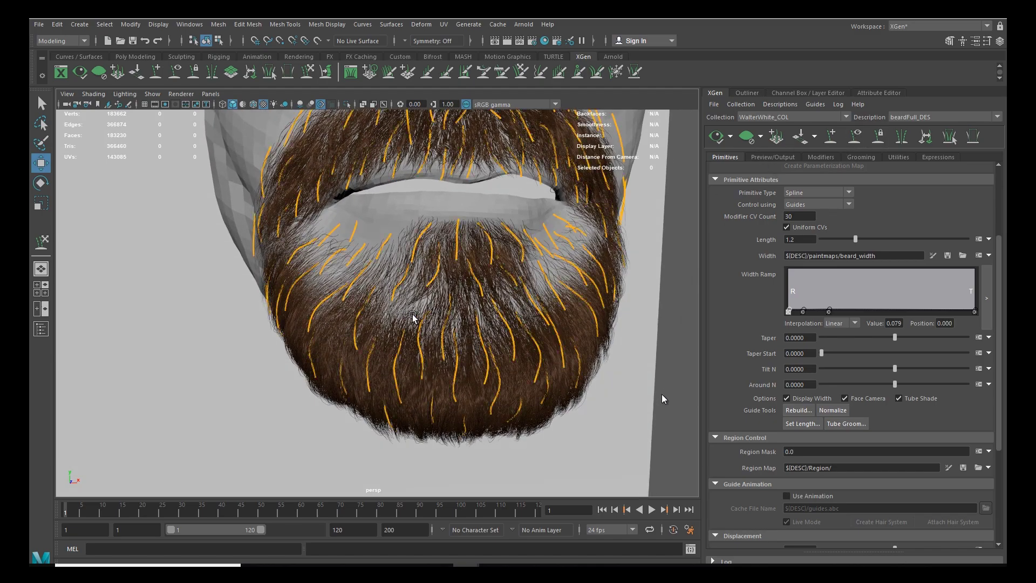
Step: Bend the longer guide in the sparse area below the mouth corner outward and rebuild its CVs
{"action": "scroll", "coordinate": [419, 353], "scroll_direction": "up", "scroll_amount": 3}
{"action": "left_click", "coordinate": [337, 285]}
{"action": "left_click_drag", "start_coordinate": [338, 285], "coordinate": [249, 263], "text": "alt"}
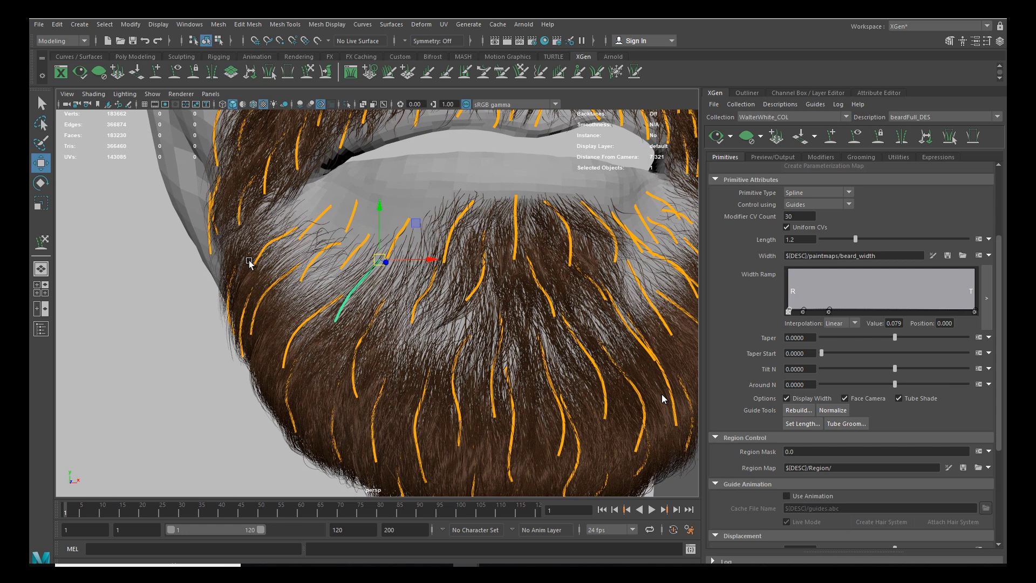
{"action": "left_click", "coordinate": [42, 242]}
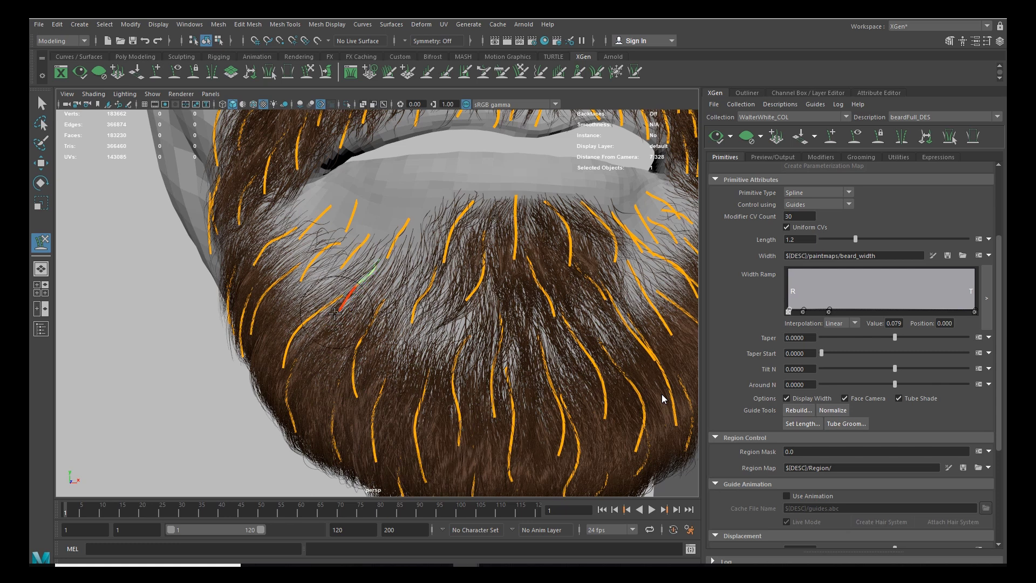
{"action": "left_click_drag", "start_coordinate": [372, 278], "coordinate": [347, 291]}
{"action": "key", "text": "w"}
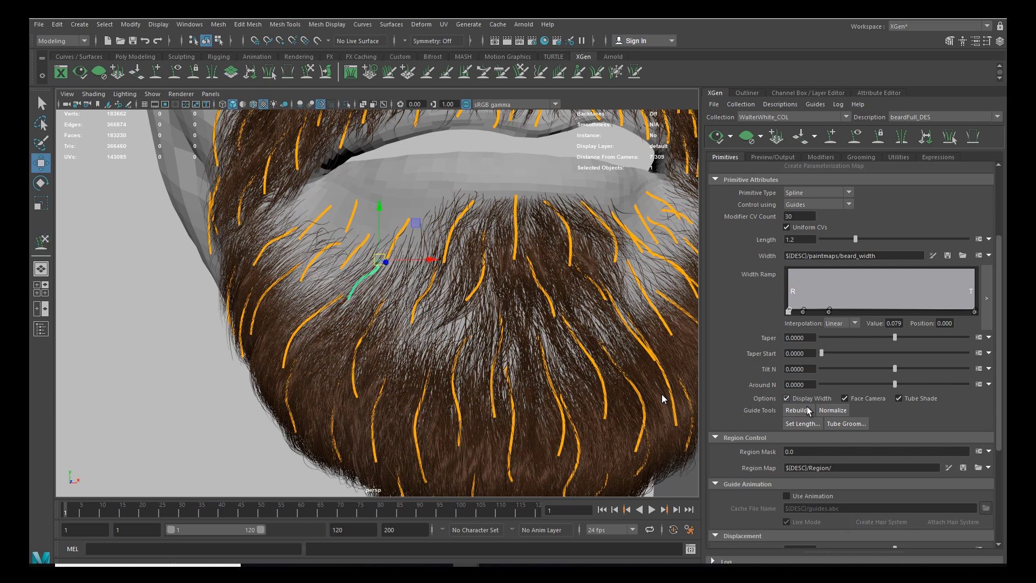
{"action": "left_click", "coordinate": [797, 410]}
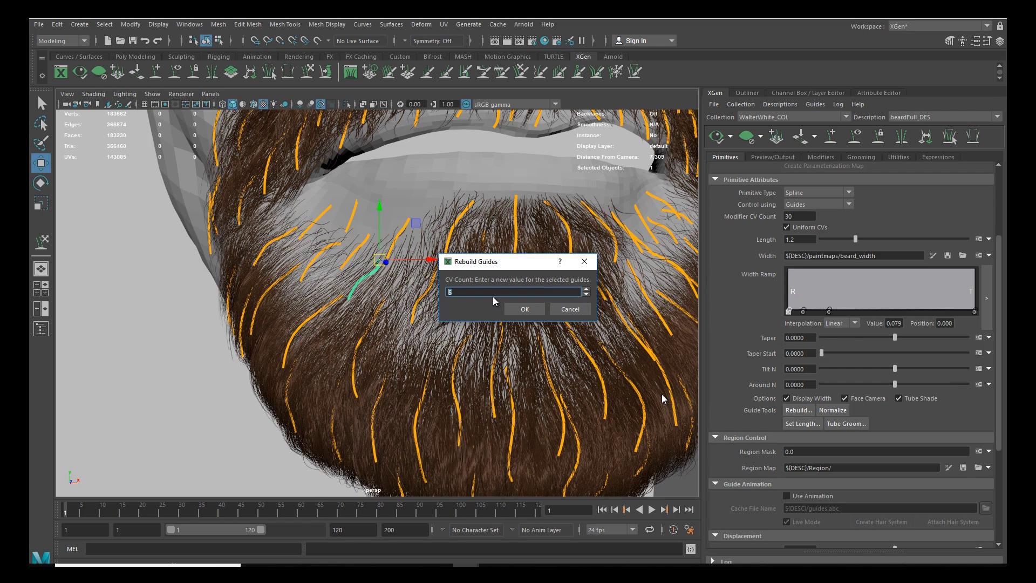
{"action": "left_click", "coordinate": [522, 309]}
Step: Refresh the hair preview and sculpt the matching guide on the other side of the chin outward
{"action": "left_click_drag", "start_coordinate": [518, 311], "coordinate": [387, 280], "text": "alt"}
{"action": "left_click", "coordinate": [716, 138]}
{"action": "scroll", "coordinate": [397, 330], "scroll_direction": "up", "scroll_amount": 2}
{"action": "left_click_drag", "start_coordinate": [396, 329], "coordinate": [380, 323], "text": "alt"}
{"action": "left_click", "coordinate": [480, 289]}
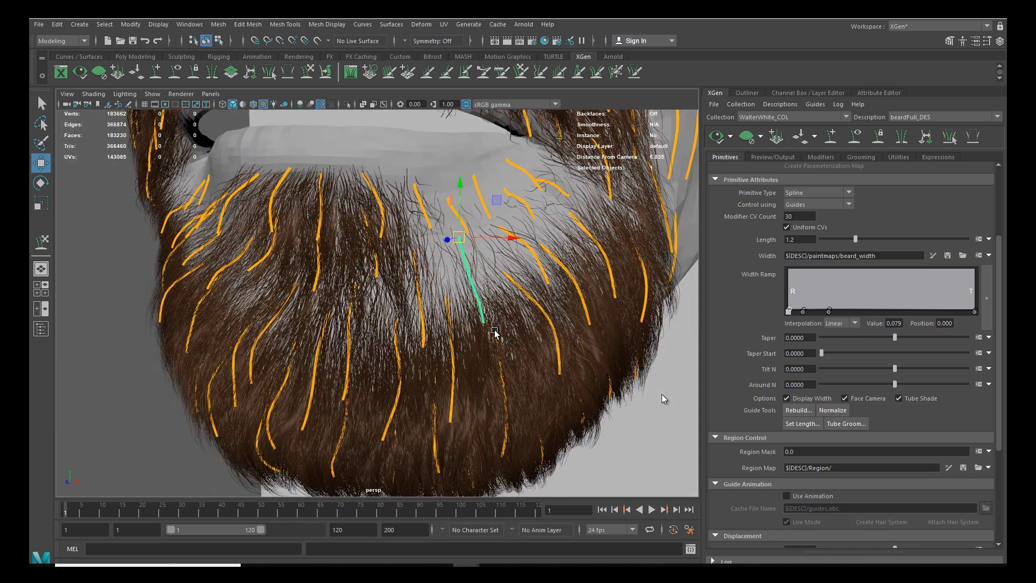
{"action": "key", "text": "y"}
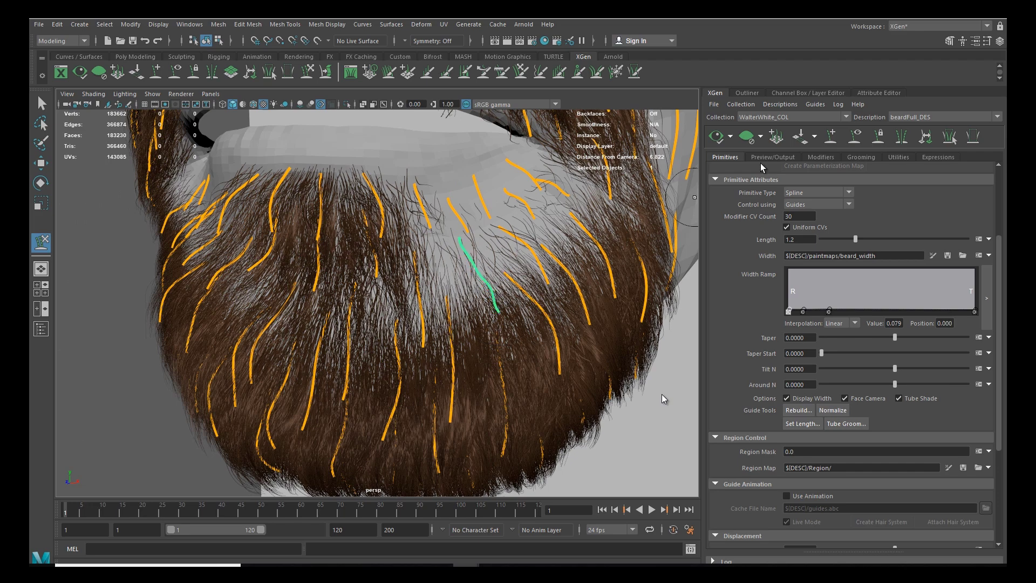
{"action": "left_click_drag", "start_coordinate": [448, 316], "coordinate": [431, 307], "text": "alt"}
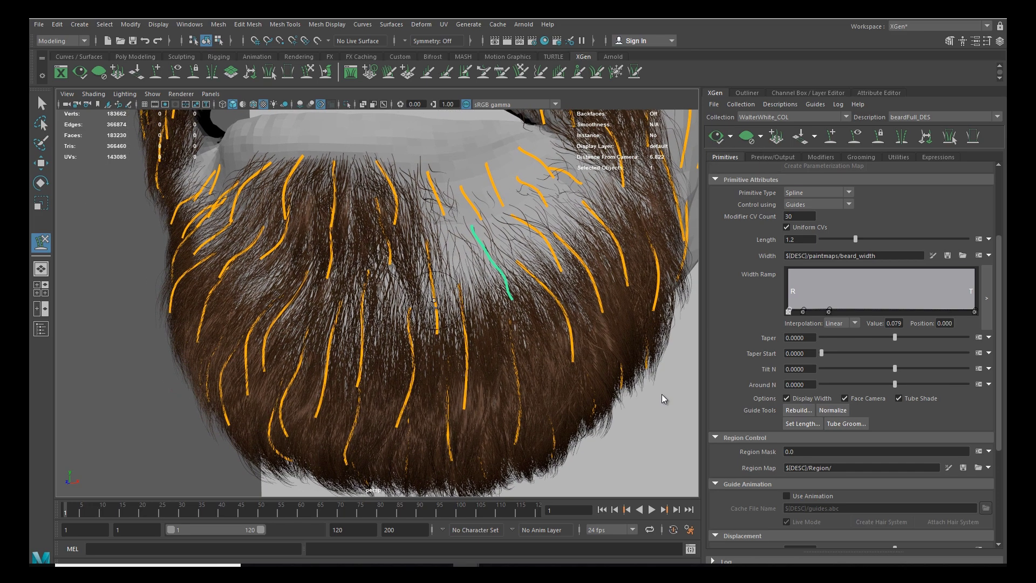
Step: Reshape the next guide closer to the chin's centre so it curves with the adjacent hair
{"action": "key", "text": "w"}
{"action": "key", "text": "y"}
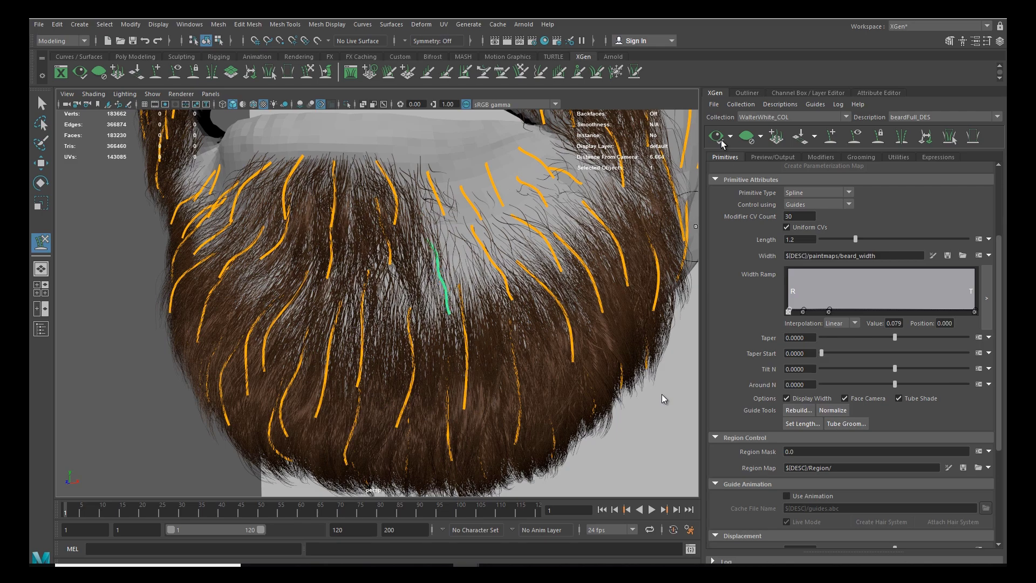
{"action": "scroll", "coordinate": [398, 324], "scroll_direction": "down", "scroll_amount": 5}
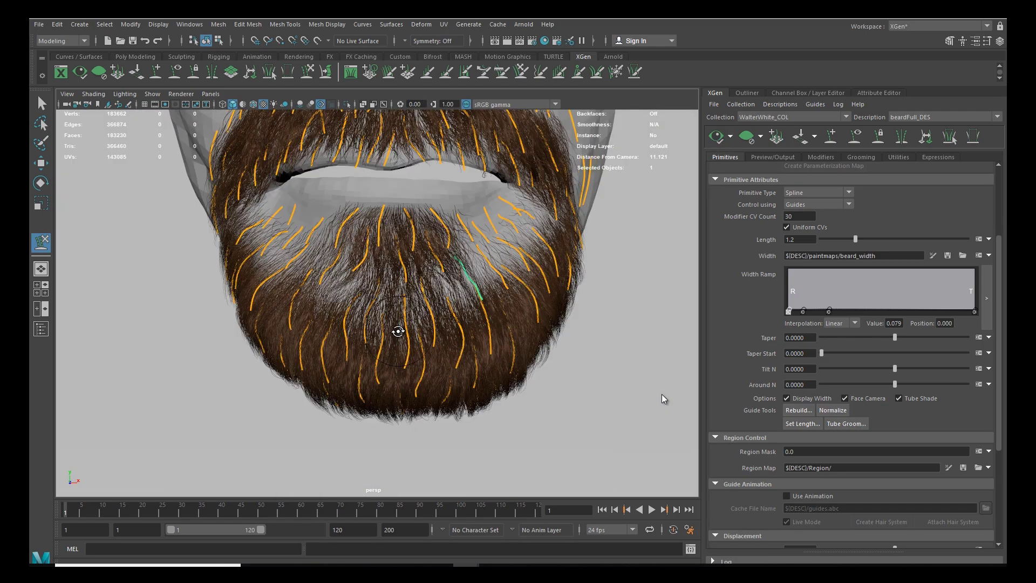
{"action": "scroll", "coordinate": [346, 293], "scroll_direction": "up", "scroll_amount": 4}
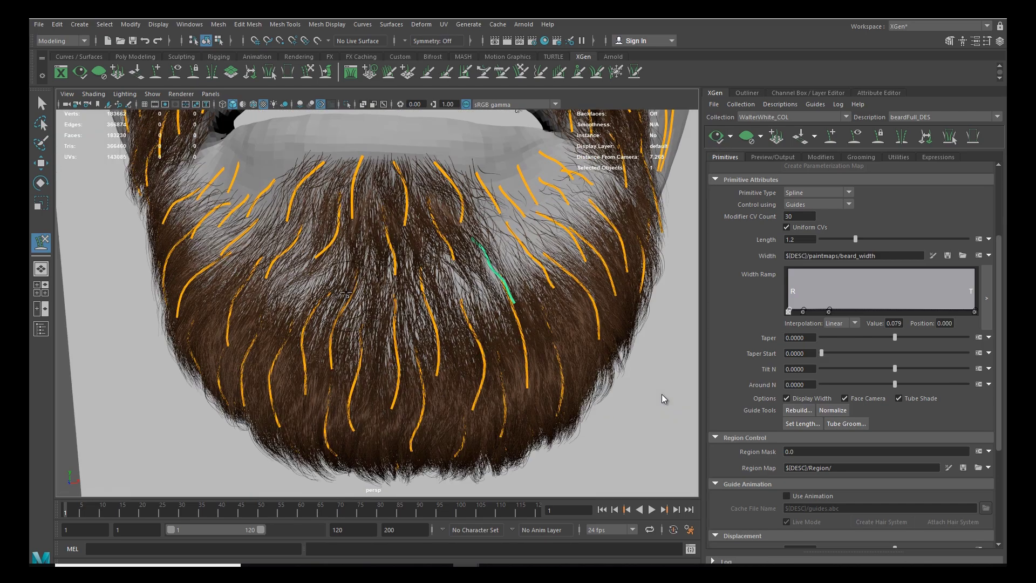
Step: Rebuild the selected guide and bend its lower half toward the centre of the chin
{"action": "key", "text": "w"}
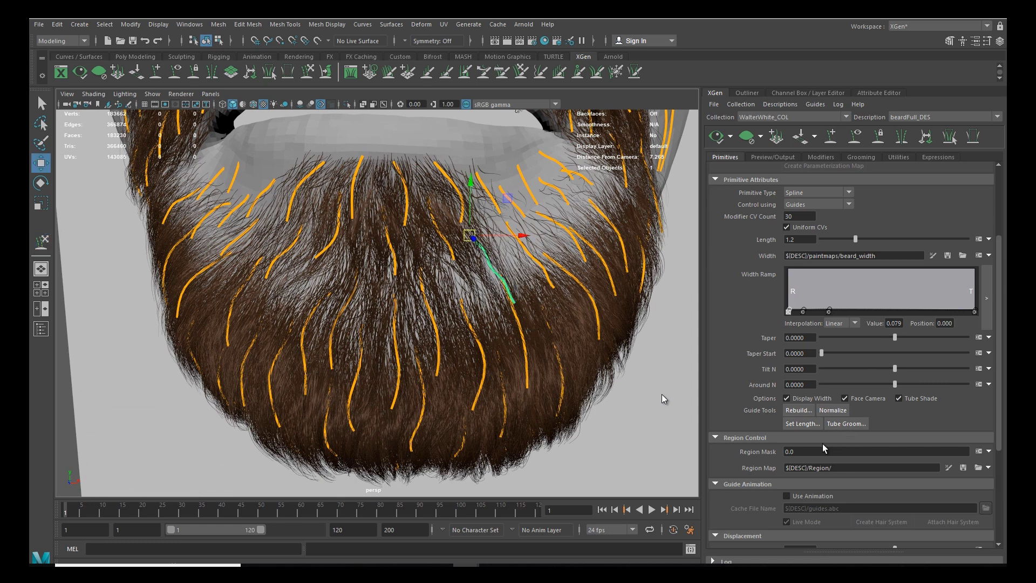
{"action": "left_click", "coordinate": [799, 410]}
{"action": "left_click", "coordinate": [521, 310]}
{"action": "key", "text": "y"}
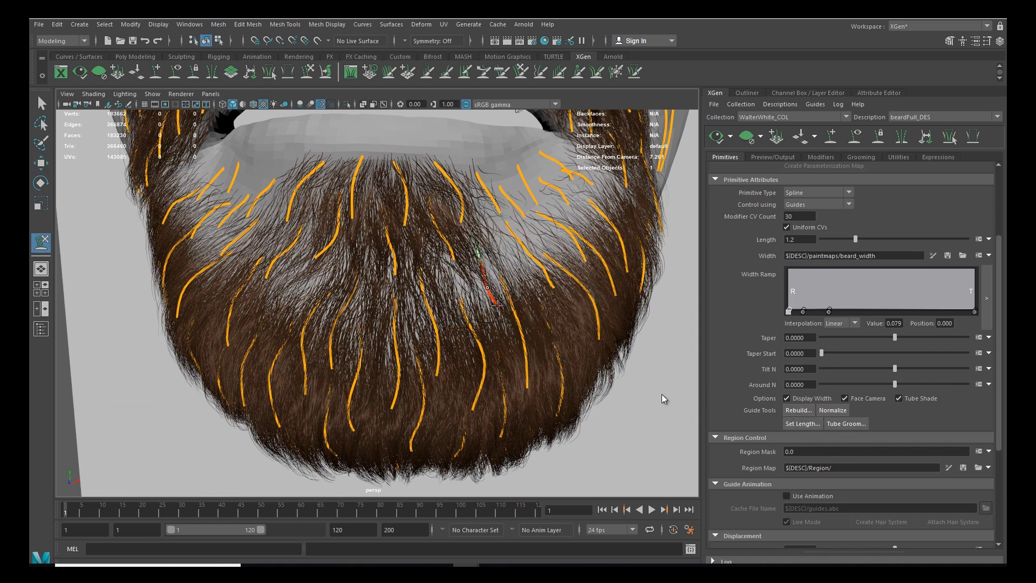
Step: Hide the guides and examine the beard's fullness around the mouth and chin
{"action": "scroll", "coordinate": [528, 304], "scroll_direction": "down", "scroll_amount": 4}
{"action": "left_click", "coordinate": [854, 136]}
{"action": "left_click_drag", "start_coordinate": [400, 297], "coordinate": [439, 329], "text": "alt"}
{"action": "left_click_drag", "start_coordinate": [405, 373], "coordinate": [444, 340], "text": "alt"}
{"action": "right_click_drag", "start_coordinate": [444, 340], "coordinate": [486, 381], "text": "alt"}
{"action": "left_click_drag", "start_coordinate": [486, 381], "coordinate": [490, 381], "text": "alt"}
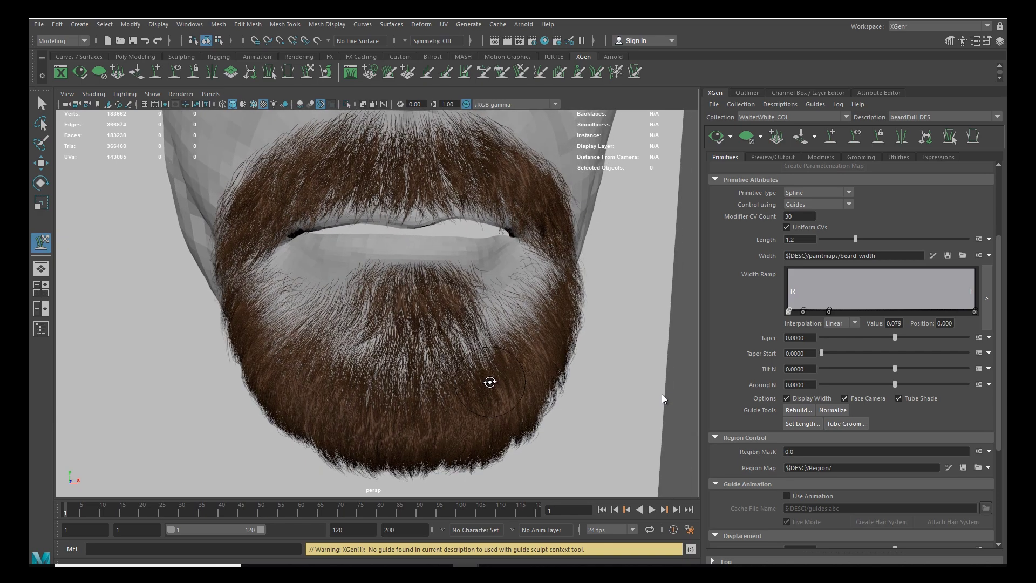
Step: Start painting the beardDensity_mask map on the face and open the 3D Paint Tool settings
{"action": "key", "text": "w"}
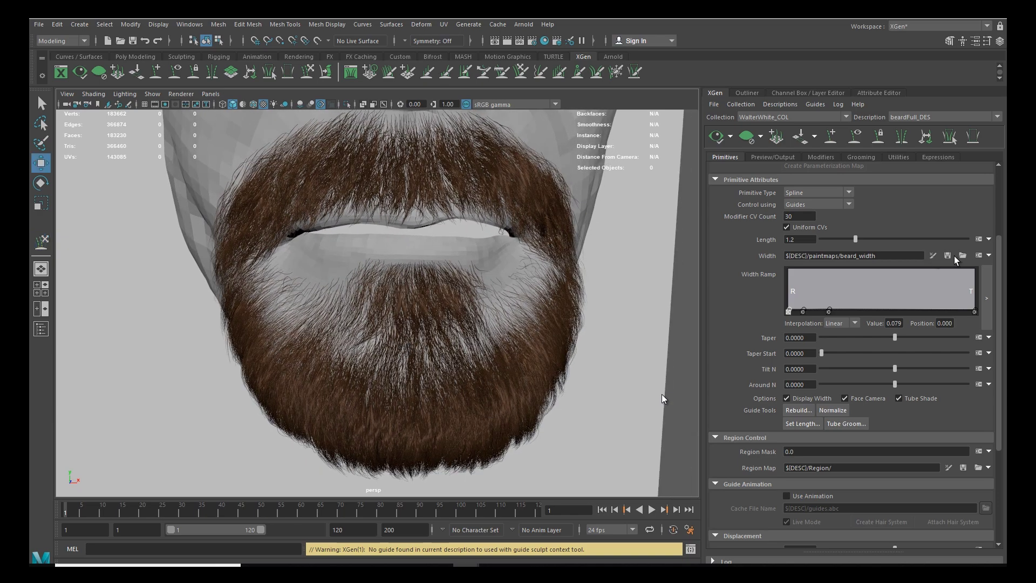
{"action": "scroll", "coordinate": [1001, 186], "scroll_direction": "up", "scroll_amount": 5}
{"action": "left_click", "coordinate": [932, 235]}
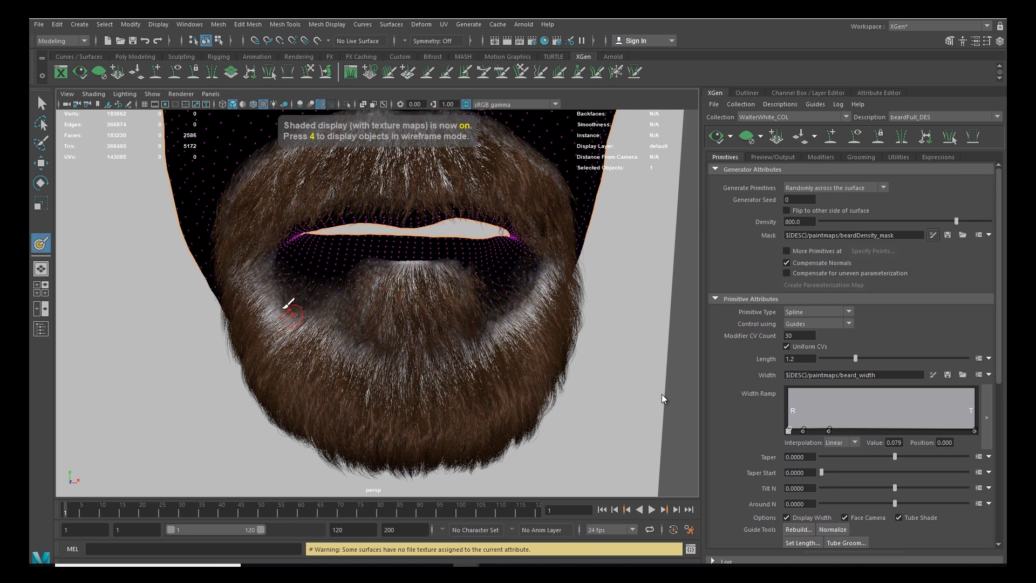
{"action": "double_click", "coordinate": [41, 244]}
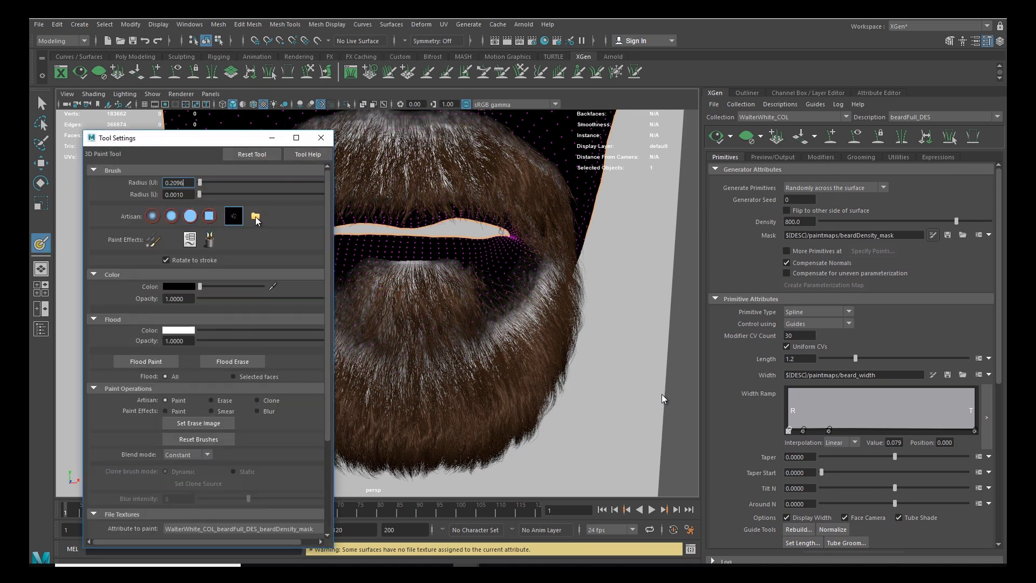
Step: Browse the brushShapes folder and preview candidate brush images such as hairy.jpg and stubble.jpg
{"action": "left_click", "coordinate": [256, 216]}
{"action": "scroll", "coordinate": [377, 484], "scroll_direction": "down", "scroll_amount": 10}
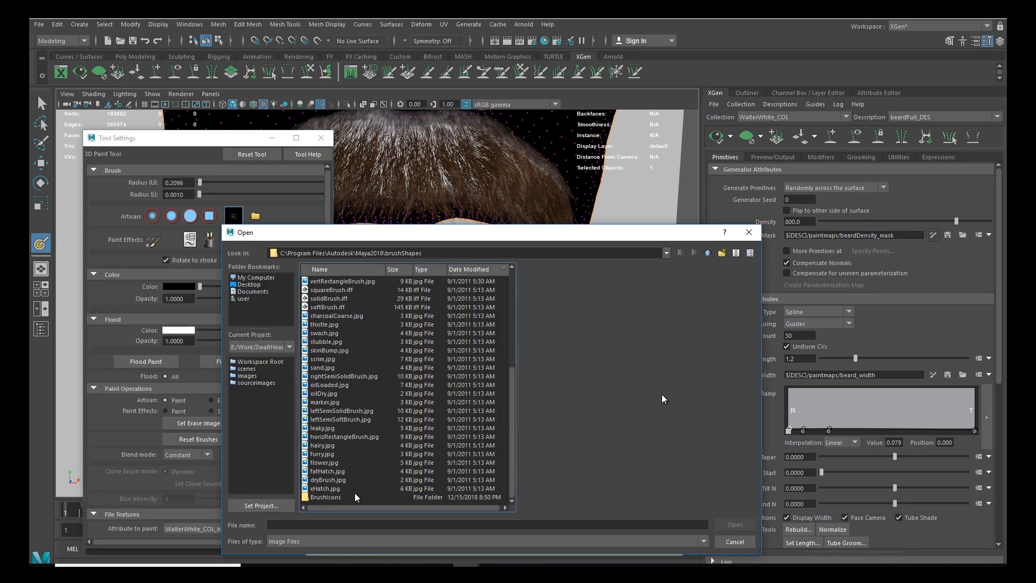
{"action": "left_click", "coordinate": [332, 478]}
{"action": "left_click", "coordinate": [332, 470]}
{"action": "left_click", "coordinate": [332, 462]}
{"action": "left_click", "coordinate": [332, 453]}
{"action": "left_click", "coordinate": [332, 446]}
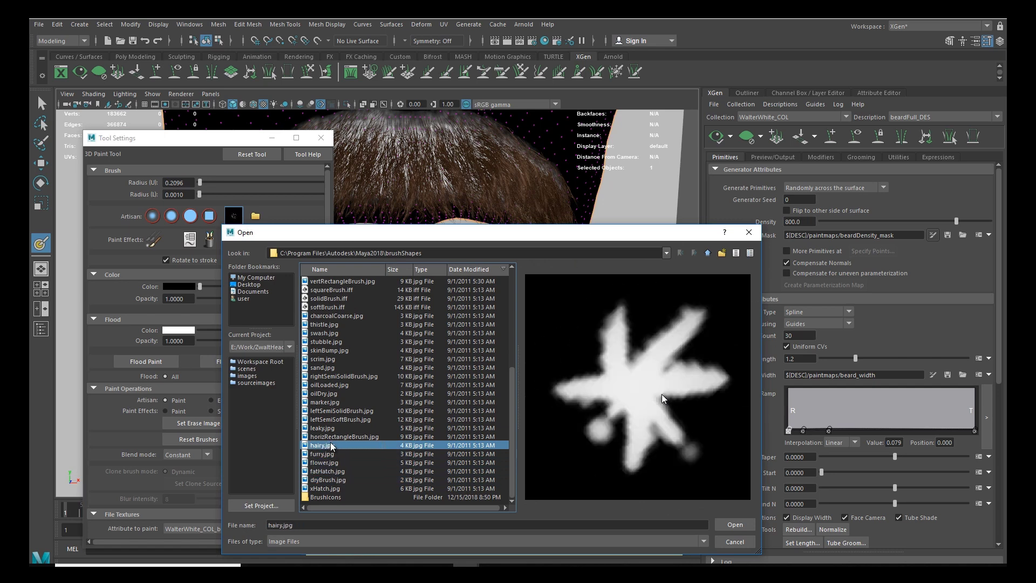
{"action": "left_click", "coordinate": [326, 402]}
{"action": "left_click", "coordinate": [330, 393]}
{"action": "left_click", "coordinate": [332, 385]}
{"action": "left_click", "coordinate": [332, 377]}
{"action": "left_click", "coordinate": [329, 359]}
{"action": "left_click", "coordinate": [331, 350]}
{"action": "left_click", "coordinate": [329, 341]}
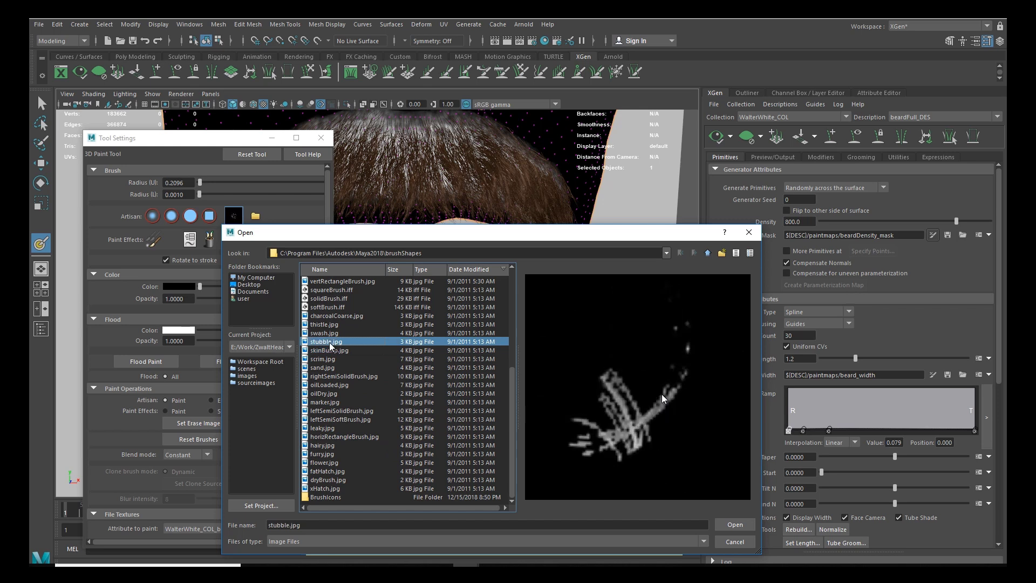
Step: Load skinBump.jpg as the paint brush shape and enlarge the upper brush radius to about 0.51
{"action": "key", "text": "Down"}
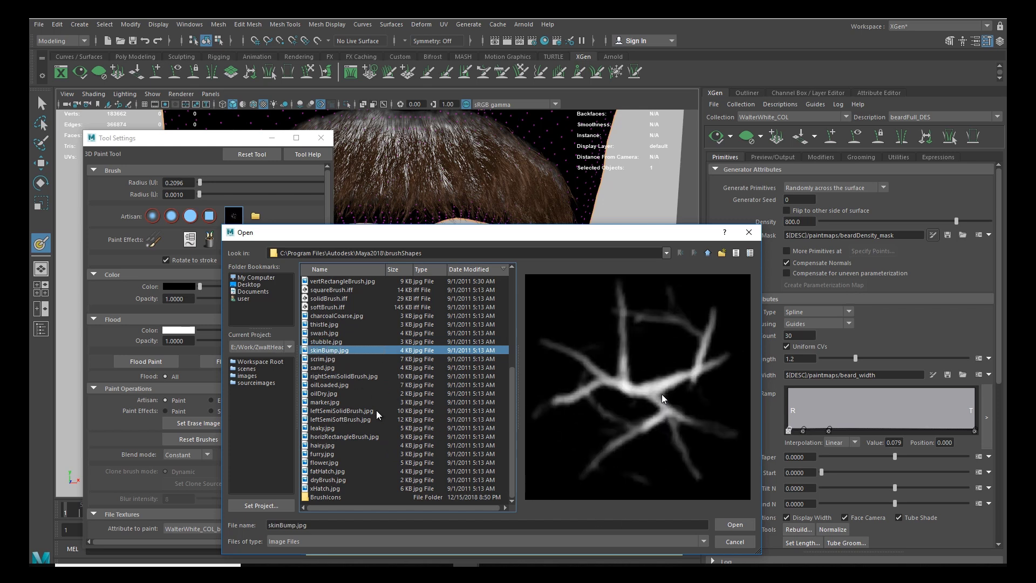
{"action": "left_click", "coordinate": [325, 326]}
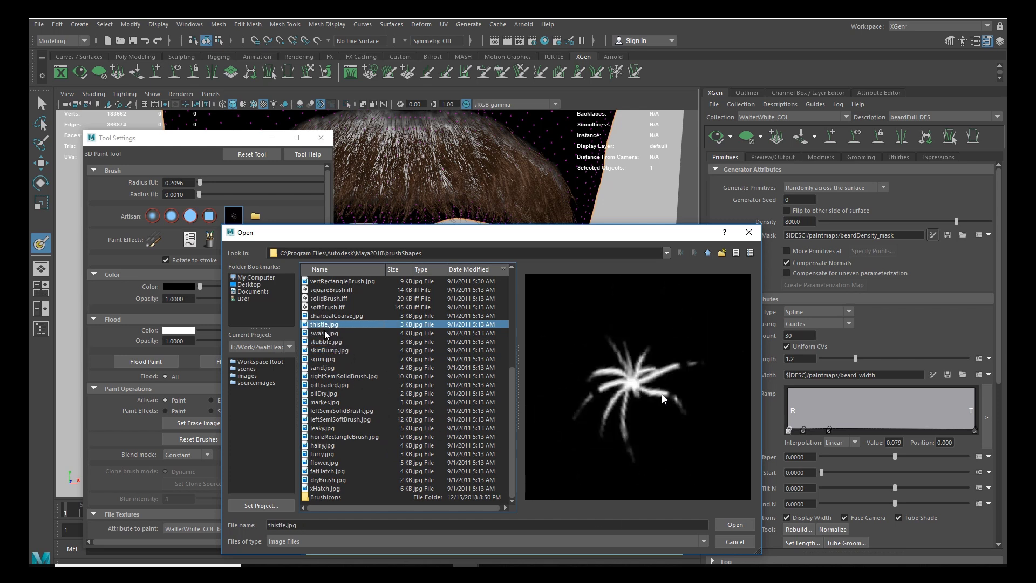
{"action": "left_click", "coordinate": [327, 350]}
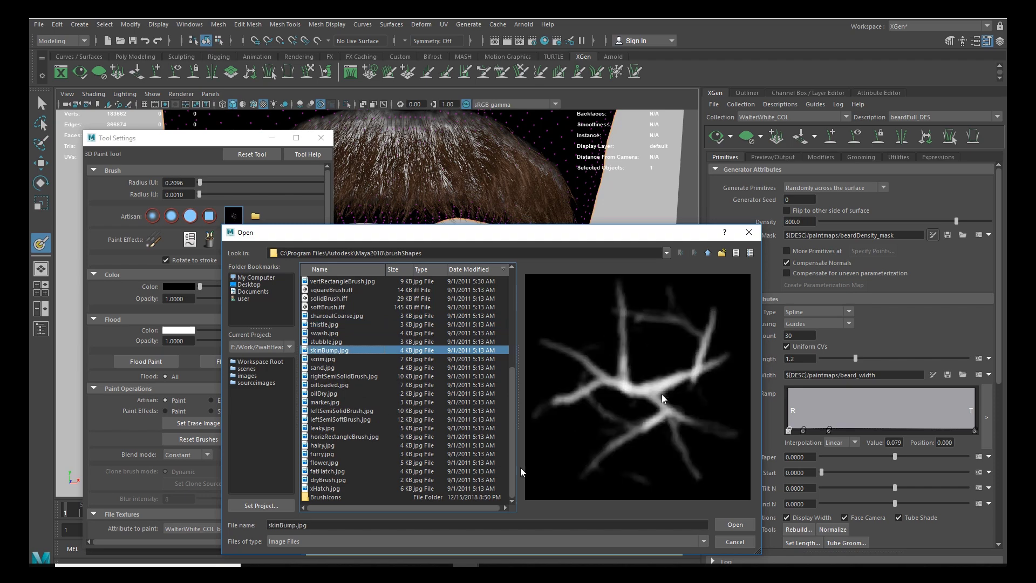
{"action": "left_click", "coordinate": [734, 524]}
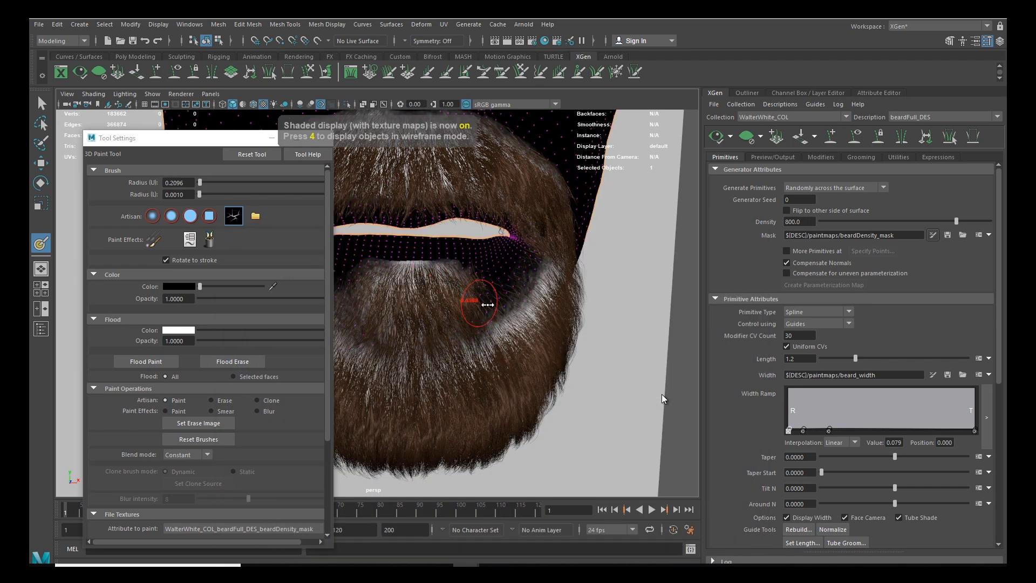
{"action": "left_click_drag", "start_coordinate": [478, 299], "coordinate": [493, 300]}
{"action": "scroll", "coordinate": [494, 302], "scroll_direction": "up", "scroll_amount": 3}
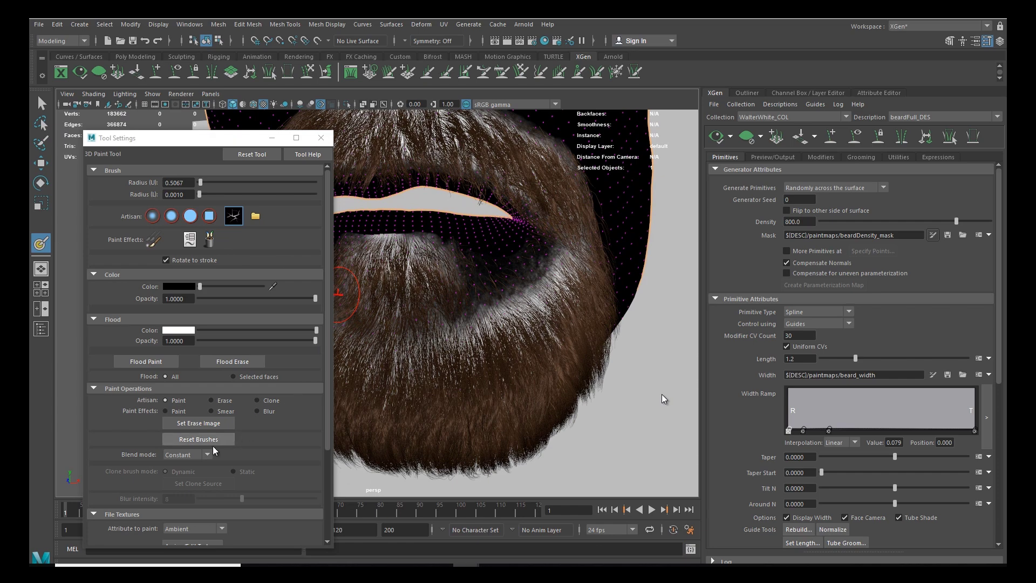
Step: Set the paint brush's blend mode to Default and expand the stylus pressure options
{"action": "left_click", "coordinate": [189, 454]}
{"action": "left_click", "coordinate": [210, 476]}
{"action": "left_click_drag", "start_coordinate": [328, 426], "coordinate": [330, 519]}
{"action": "left_click", "coordinate": [94, 526]}
Step: Paint black skinBump strokes around the beard's sides and jaw to break up the density mask, and save the mask
{"action": "middle_click_drag", "start_coordinate": [508, 301], "coordinate": [516, 334], "text": "alt"}
{"action": "left_click_drag", "start_coordinate": [516, 333], "coordinate": [482, 334], "text": "alt"}
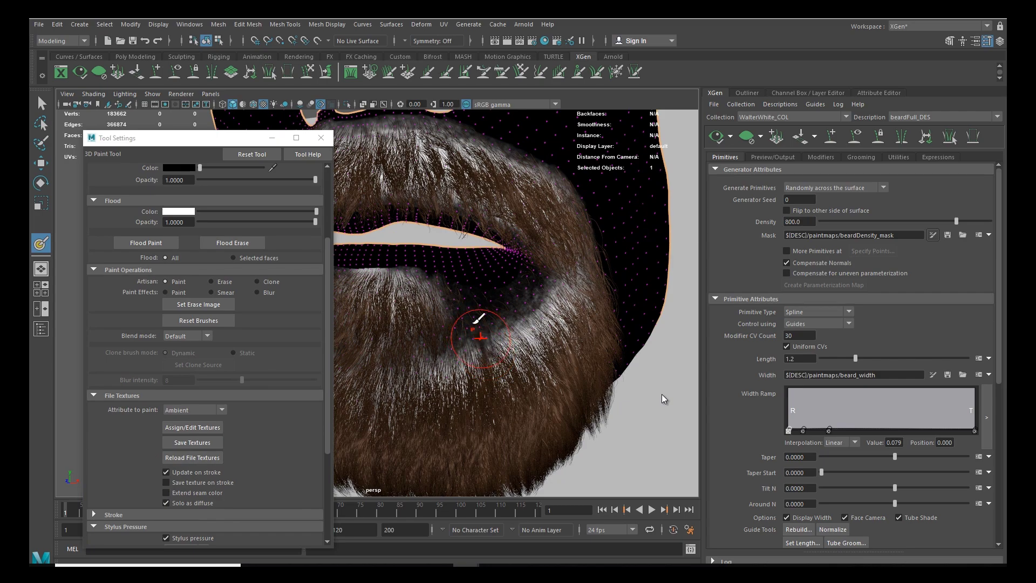
{"action": "mouse_move", "coordinate": [564, 298]}
{"action": "left_mouse_down", "text": "alt"}
{"action": "mouse_move", "coordinate": [533, 321]}
{"action": "mouse_move", "coordinate": [448, 310]}
{"action": "mouse_move", "coordinate": [388, 278]}
{"action": "left_mouse_up", "text": "alt"}
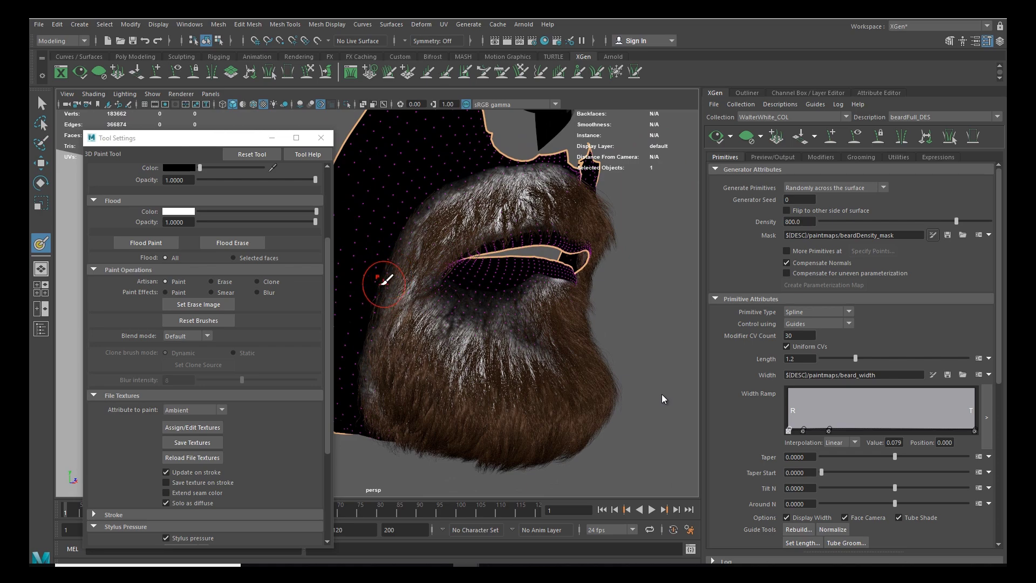
{"action": "mouse_move", "coordinate": [488, 275]}
{"action": "left_mouse_down", "text": "alt"}
{"action": "mouse_move", "coordinate": [413, 308]}
{"action": "mouse_move", "coordinate": [405, 343]}
{"action": "left_mouse_up", "text": "alt"}
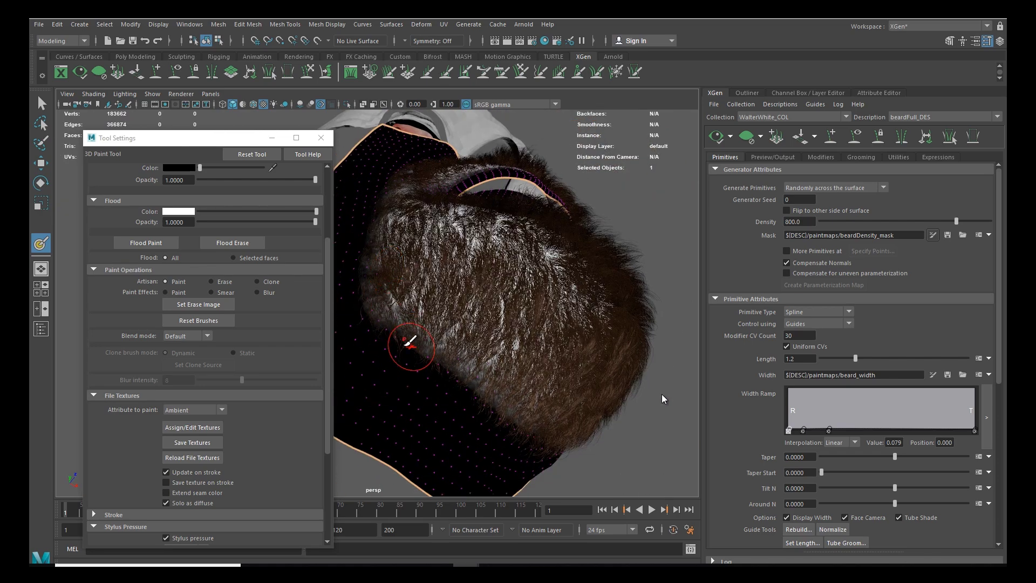
{"action": "left_click_drag", "start_coordinate": [505, 420], "coordinate": [439, 284], "text": "alt"}
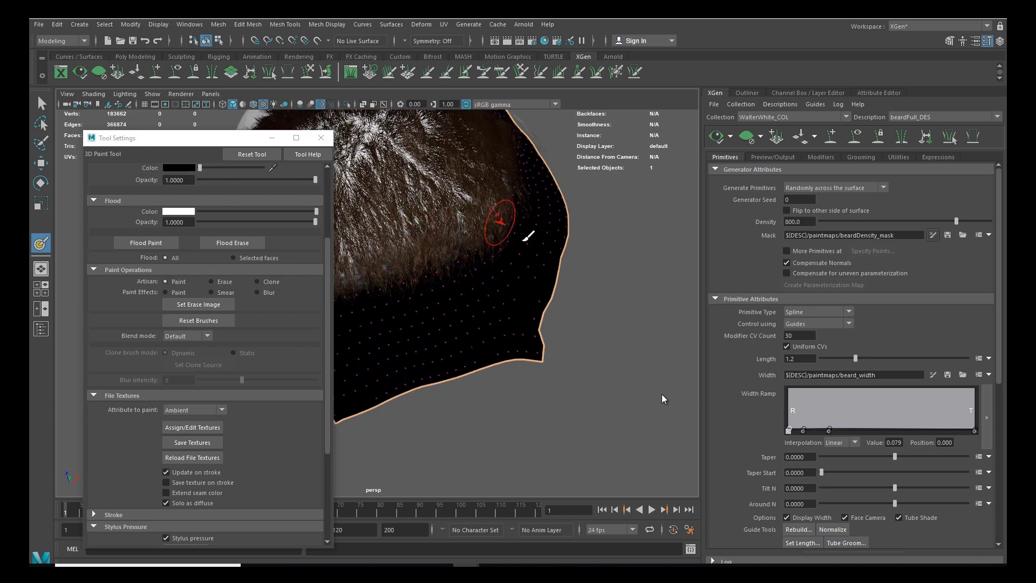
{"action": "left_click_drag", "start_coordinate": [507, 219], "coordinate": [456, 351], "text": "alt"}
{"action": "left_click_drag", "start_coordinate": [554, 265], "coordinate": [563, 264]}
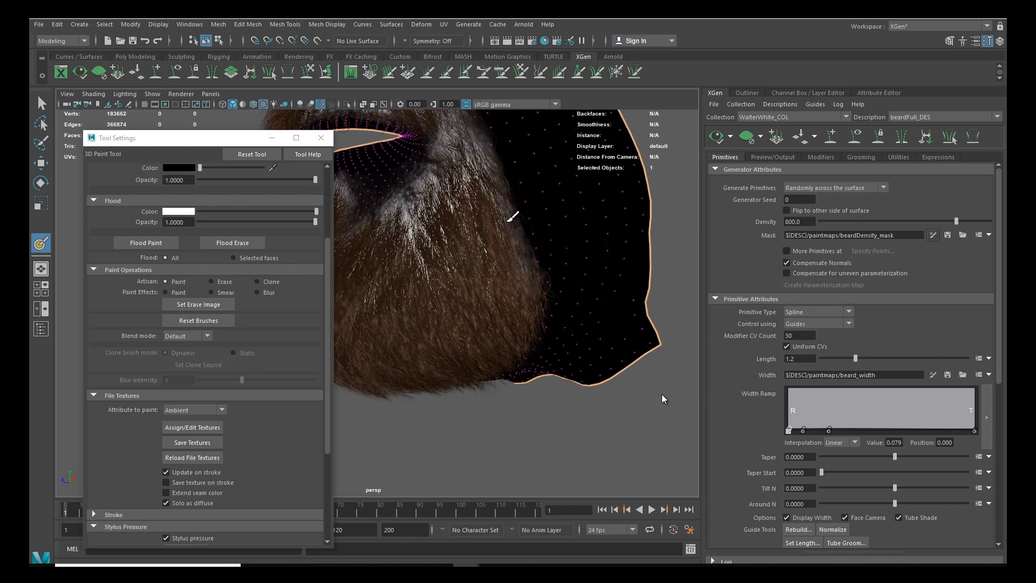
{"action": "middle_click_drag", "start_coordinate": [514, 216], "coordinate": [545, 293], "text": "alt"}
{"action": "left_click_drag", "start_coordinate": [573, 270], "coordinate": [549, 266]}
{"action": "left_click_drag", "start_coordinate": [526, 213], "coordinate": [513, 243], "text": "alt"}
{"action": "mouse_move", "coordinate": [442, 211]}
{"action": "left_mouse_down", "text": "alt"}
{"action": "mouse_move", "coordinate": [551, 250]}
{"action": "mouse_move", "coordinate": [506, 245]}
{"action": "mouse_move", "coordinate": [523, 261]}
{"action": "mouse_move", "coordinate": [455, 268]}
{"action": "mouse_move", "coordinate": [468, 264]}
{"action": "left_mouse_up", "text": "alt"}
{"action": "scroll", "coordinate": [493, 335], "scroll_direction": "up", "scroll_amount": 2}
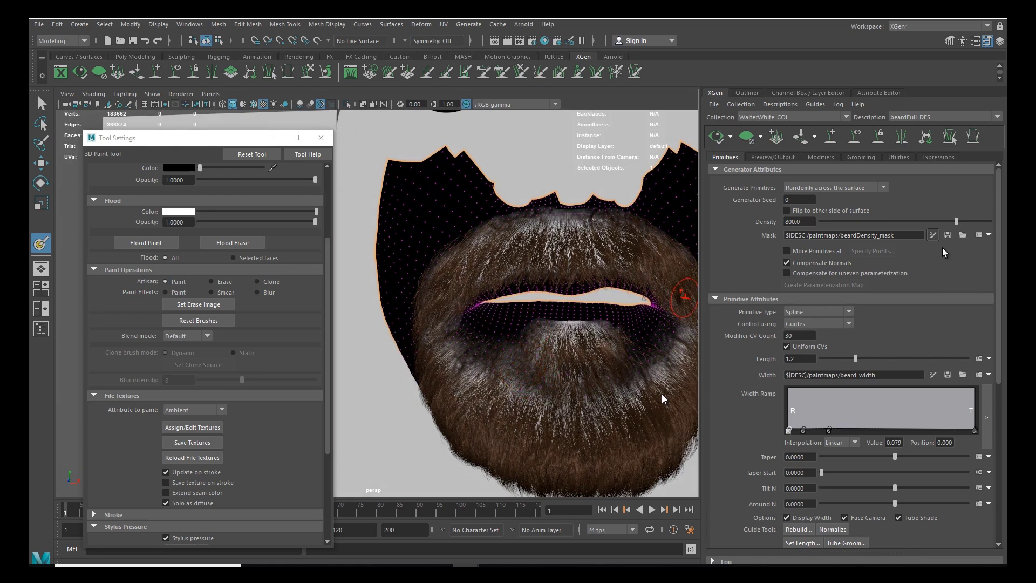
{"action": "key", "text": "w"}
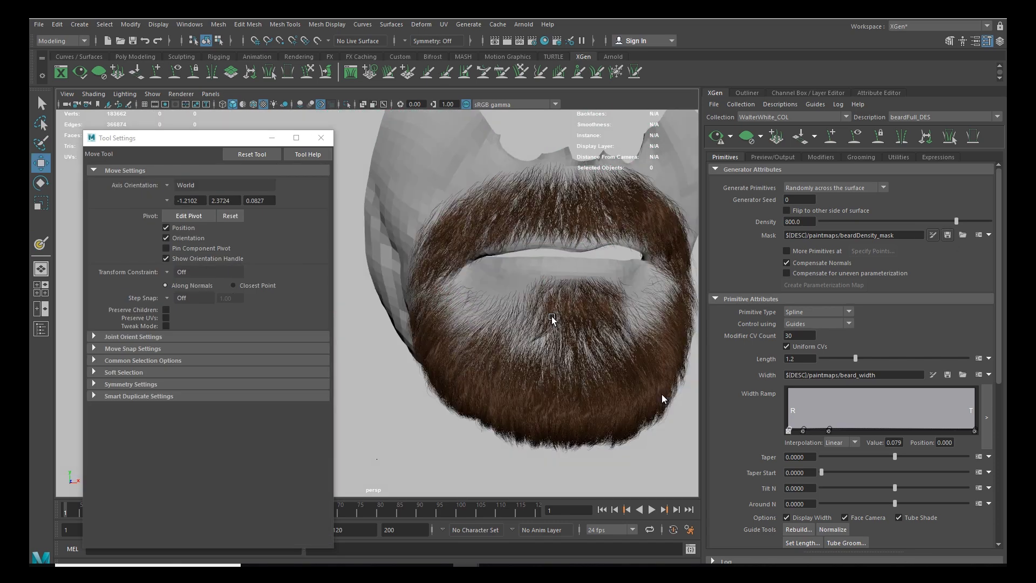
Step: Paint a white skinBump stroke below the mouth corner on the density mask, save it and check the beard
{"action": "left_click_drag", "start_coordinate": [550, 296], "coordinate": [453, 217], "text": "alt"}
{"action": "scroll", "coordinate": [425, 340], "scroll_direction": "down", "scroll_amount": 2}
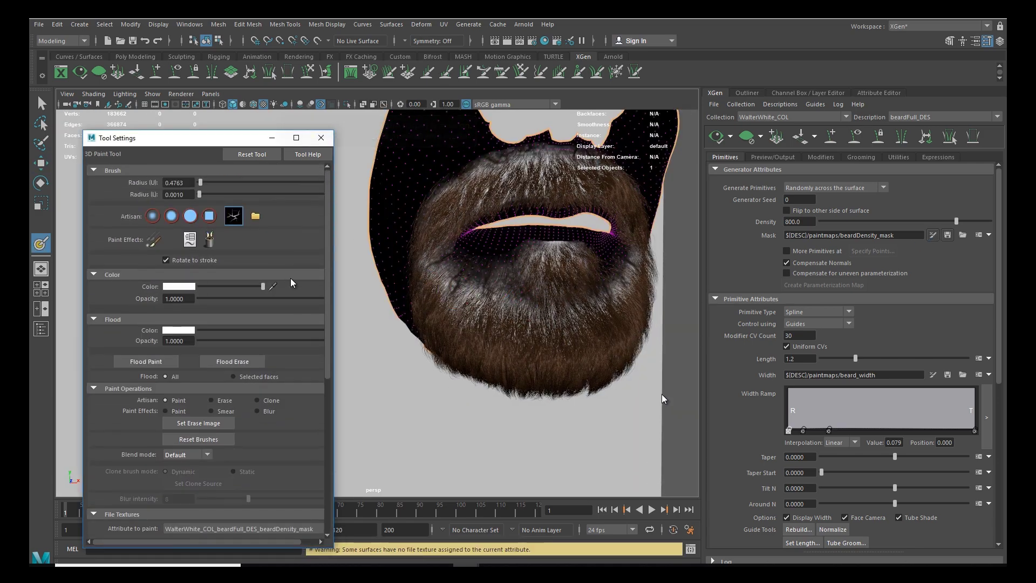
{"action": "left_click_drag", "start_coordinate": [475, 260], "coordinate": [452, 285]}
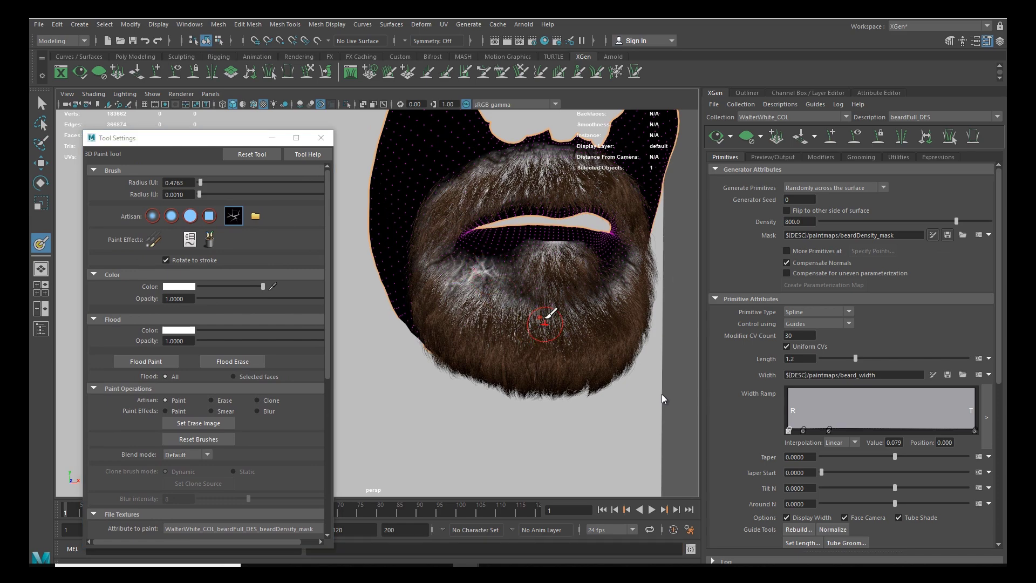
{"action": "left_click_drag", "start_coordinate": [542, 321], "coordinate": [548, 300], "text": "alt"}
{"action": "left_click_drag", "start_coordinate": [475, 318], "coordinate": [456, 310], "text": "alt"}
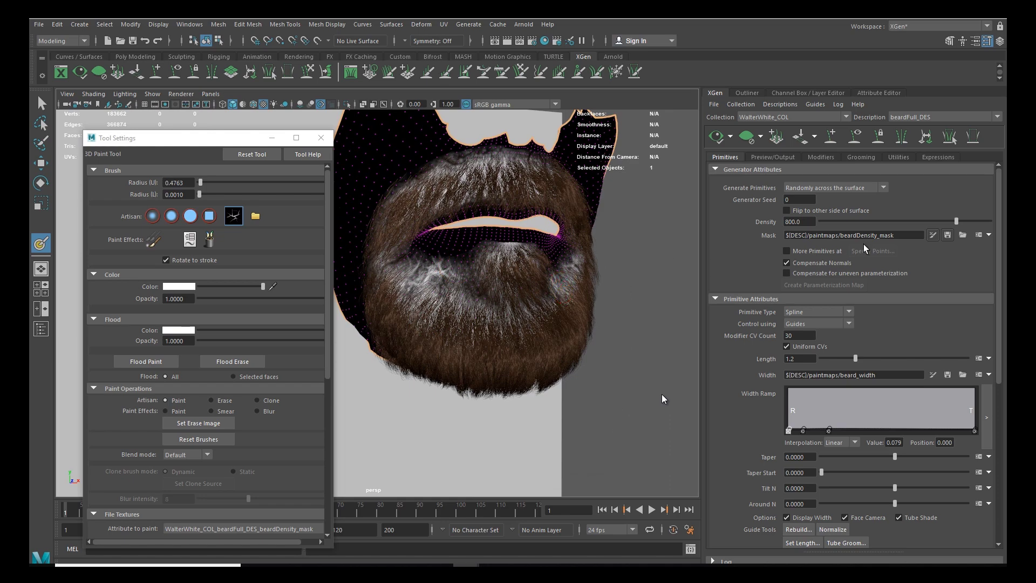
{"action": "key", "text": "w"}
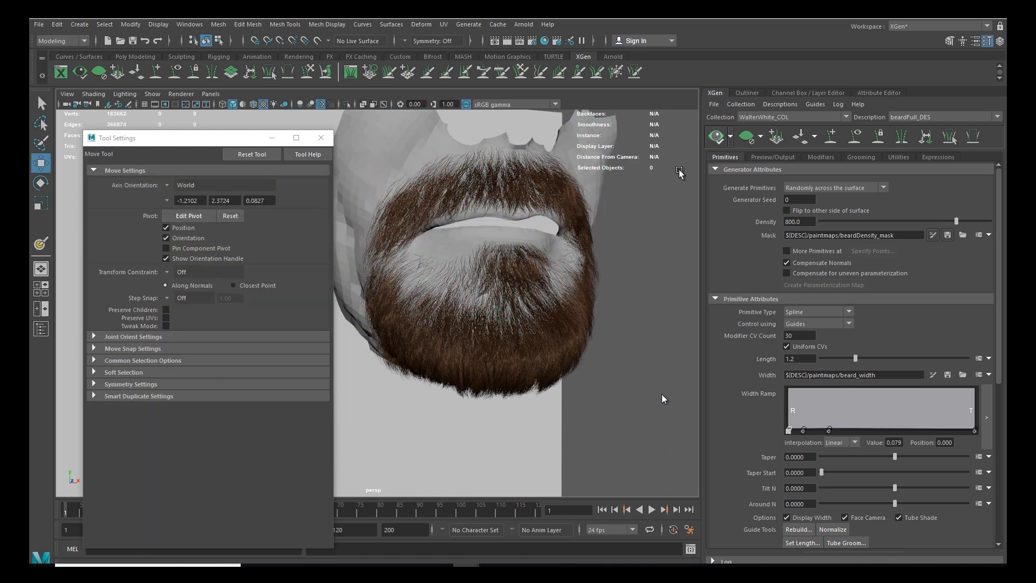
{"action": "left_click_drag", "start_coordinate": [623, 260], "coordinate": [544, 299], "text": "alt"}
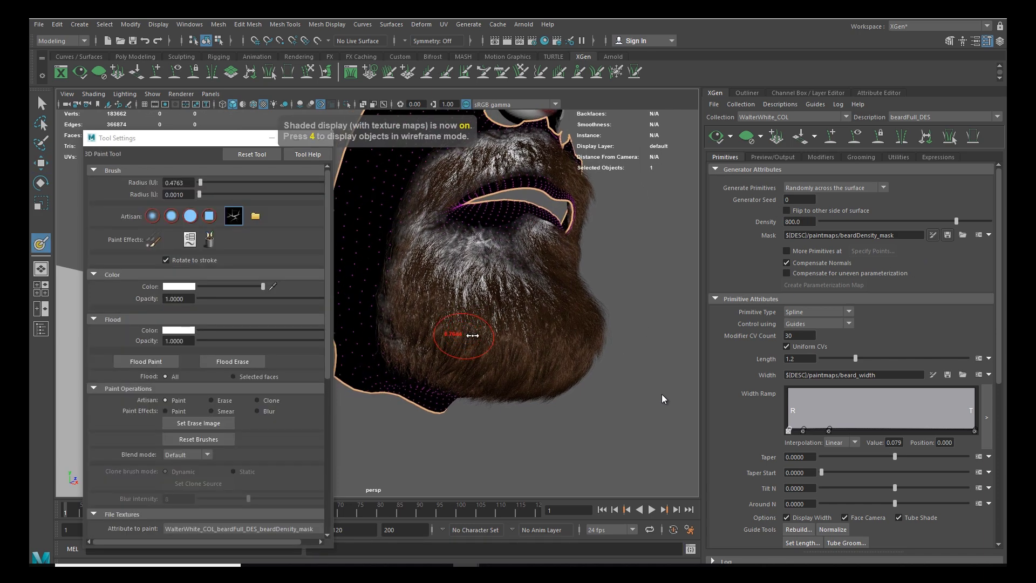
Step: Enlarge the brush radius to about 0.98, hide the hair preview, paint black strokes across the beard area and save the mask
{"action": "left_click_drag", "start_coordinate": [472, 335], "coordinate": [475, 294]}
{"action": "left_click", "coordinate": [854, 136]}
{"action": "left_click", "coordinate": [855, 135]}
{"action": "left_click", "coordinate": [746, 137]}
{"action": "left_click_drag", "start_coordinate": [263, 287], "coordinate": [177, 287]}
{"action": "mouse_move", "coordinate": [450, 283]}
{"action": "left_mouse_down"}
{"action": "mouse_move", "coordinate": [408, 299]}
{"action": "mouse_move", "coordinate": [479, 281]}
{"action": "mouse_move", "coordinate": [501, 366]}
{"action": "mouse_move", "coordinate": [583, 334]}
{"action": "left_mouse_up"}
{"action": "left_click_drag", "start_coordinate": [506, 271], "coordinate": [561, 243]}
{"action": "mouse_move", "coordinate": [571, 248]}
{"action": "left_mouse_down"}
{"action": "mouse_move", "coordinate": [566, 302]}
{"action": "mouse_move", "coordinate": [643, 228]}
{"action": "mouse_move", "coordinate": [615, 286]}
{"action": "left_mouse_up"}
{"action": "mouse_move", "coordinate": [615, 286]}
{"action": "left_mouse_down", "text": "alt"}
{"action": "mouse_move", "coordinate": [537, 349]}
{"action": "mouse_move", "coordinate": [613, 309]}
{"action": "mouse_move", "coordinate": [476, 315]}
{"action": "mouse_move", "coordinate": [462, 235]}
{"action": "left_mouse_up", "text": "alt"}
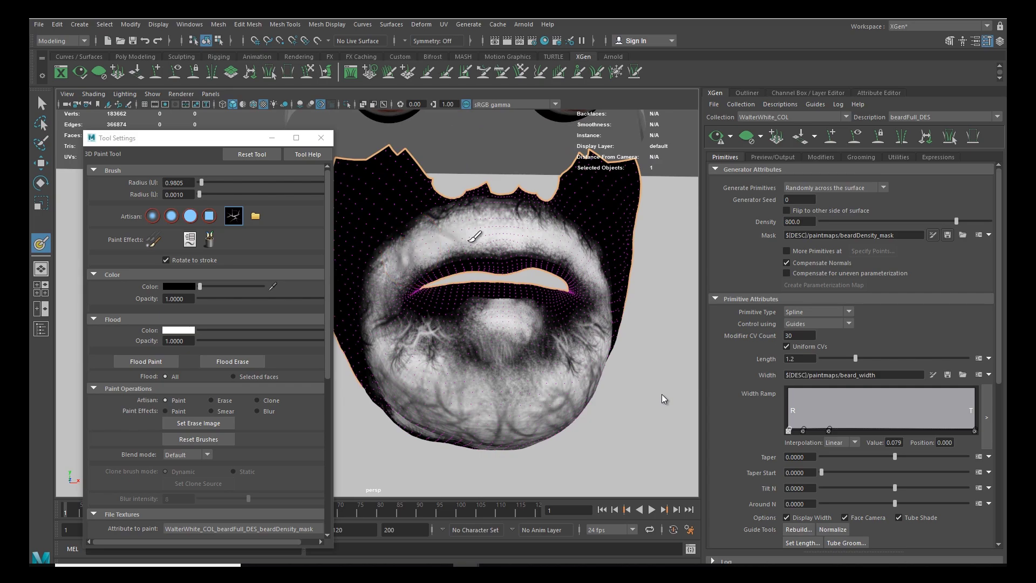
{"action": "left_click", "coordinate": [949, 235]}
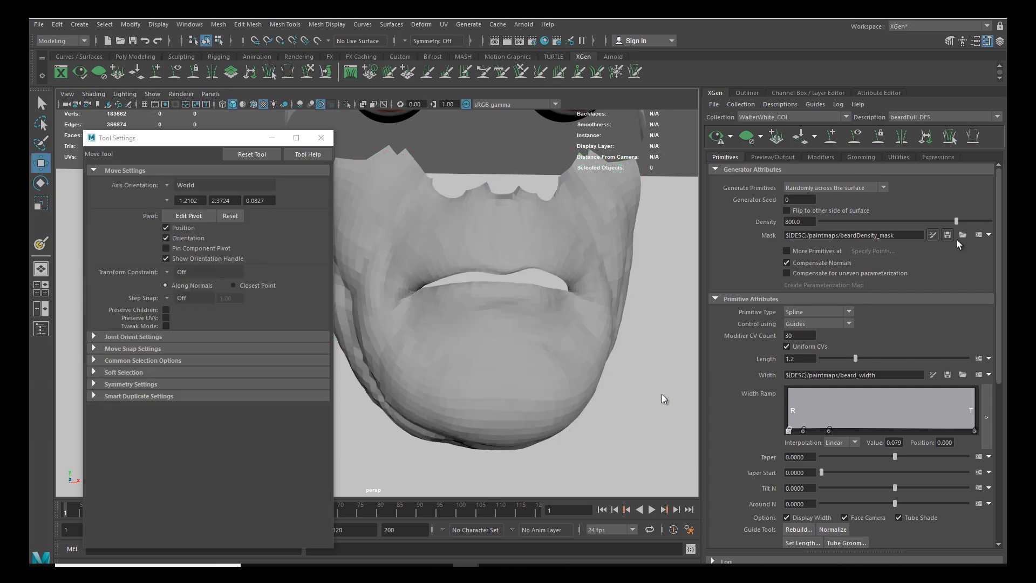
Step: Examine the repainted beard from the side, reopening the density mask painting and refreshing the hair preview
{"action": "mouse_move", "coordinate": [550, 277]}
{"action": "left_mouse_down", "text": "alt"}
{"action": "mouse_move", "coordinate": [514, 238]}
{"action": "mouse_move", "coordinate": [474, 306]}
{"action": "mouse_move", "coordinate": [578, 333]}
{"action": "mouse_move", "coordinate": [491, 342]}
{"action": "mouse_move", "coordinate": [523, 292]}
{"action": "mouse_move", "coordinate": [493, 298]}
{"action": "mouse_move", "coordinate": [596, 312]}
{"action": "mouse_move", "coordinate": [569, 351]}
{"action": "left_mouse_up", "text": "alt"}
{"action": "left_click", "coordinate": [933, 235]}
{"action": "key", "text": "w"}
{"action": "mouse_move", "coordinate": [539, 310]}
{"action": "left_mouse_down", "text": "alt"}
{"action": "mouse_move", "coordinate": [486, 342]}
{"action": "mouse_move", "coordinate": [494, 338]}
{"action": "left_mouse_up", "text": "alt"}
{"action": "middle_click_drag", "start_coordinate": [495, 338], "coordinate": [489, 312], "text": "alt"}
{"action": "right_click_drag", "start_coordinate": [490, 313], "coordinate": [517, 311], "text": "alt"}
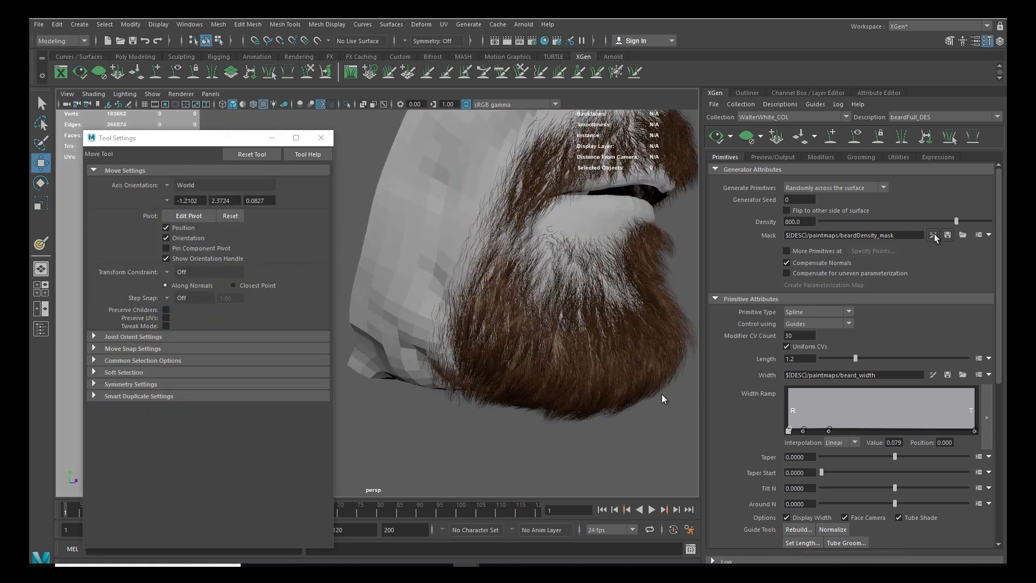
{"action": "left_click", "coordinate": [933, 235]}
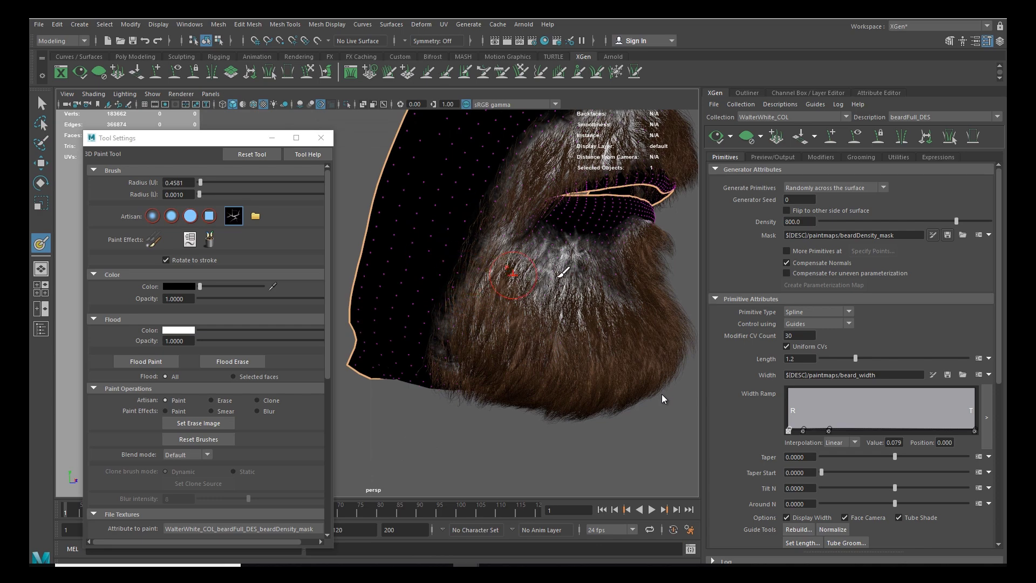
{"action": "key", "text": "w"}
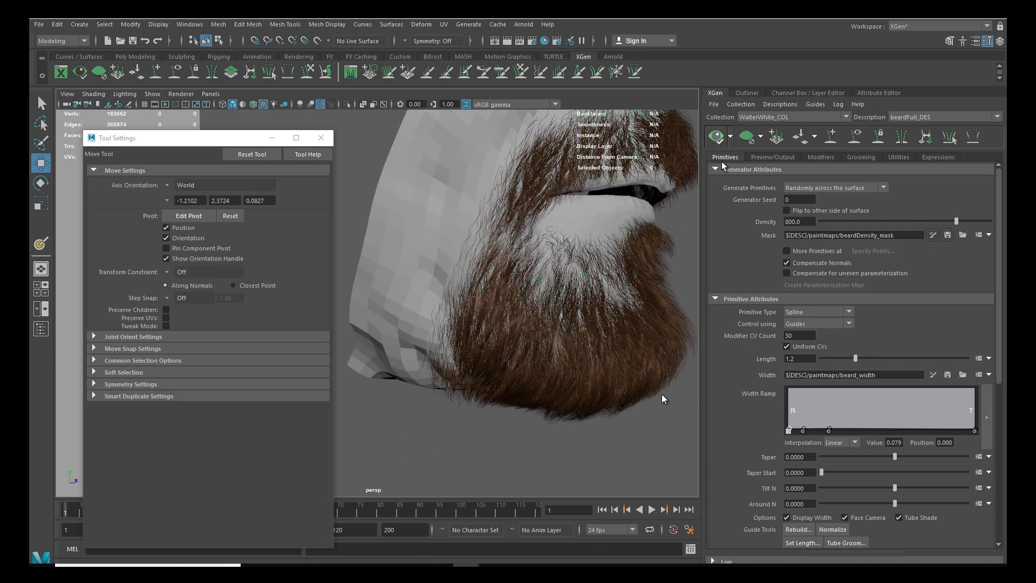
{"action": "left_click_drag", "start_coordinate": [542, 273], "coordinate": [654, 208], "text": "alt"}
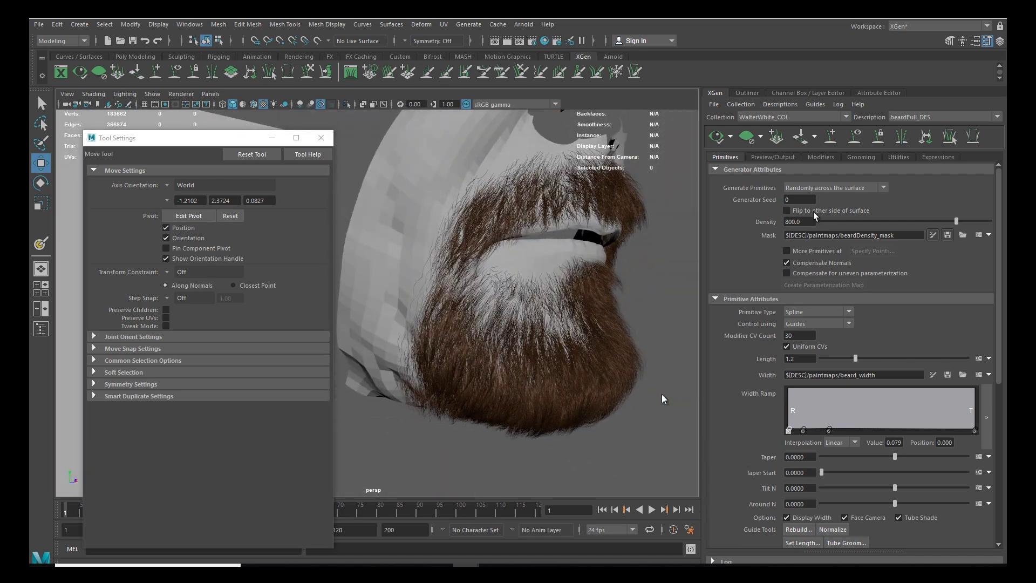
Step: Show the guides, select the outermost cheek guide and activate the sculpt guides tool
{"action": "left_click", "coordinate": [854, 136]}
{"action": "scroll", "coordinate": [518, 327], "scroll_direction": "up", "scroll_amount": 5}
{"action": "left_click_drag", "start_coordinate": [496, 350], "coordinate": [504, 354], "text": "alt"}
{"action": "left_click", "coordinate": [456, 303]}
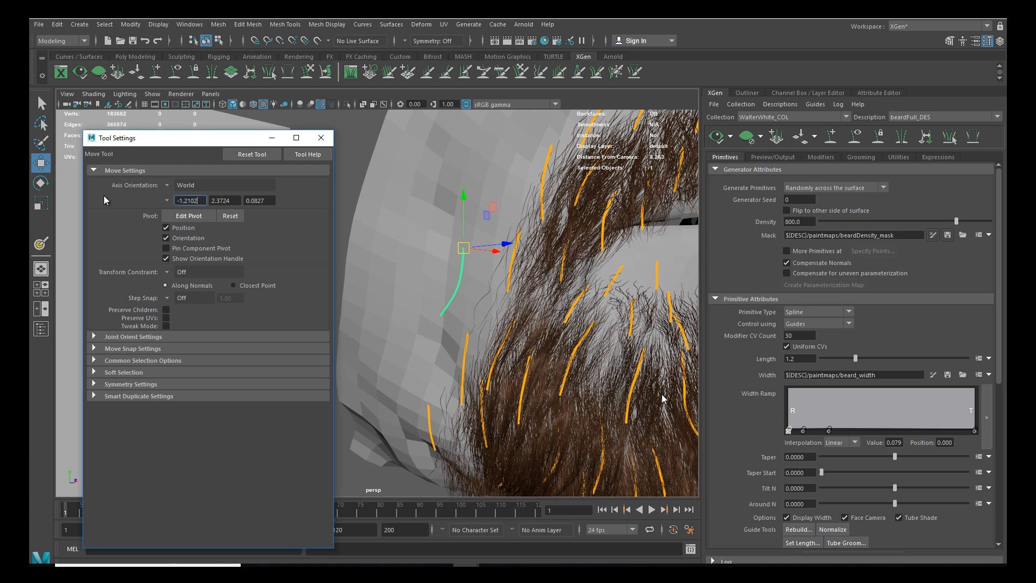
{"action": "left_click", "coordinate": [41, 243]}
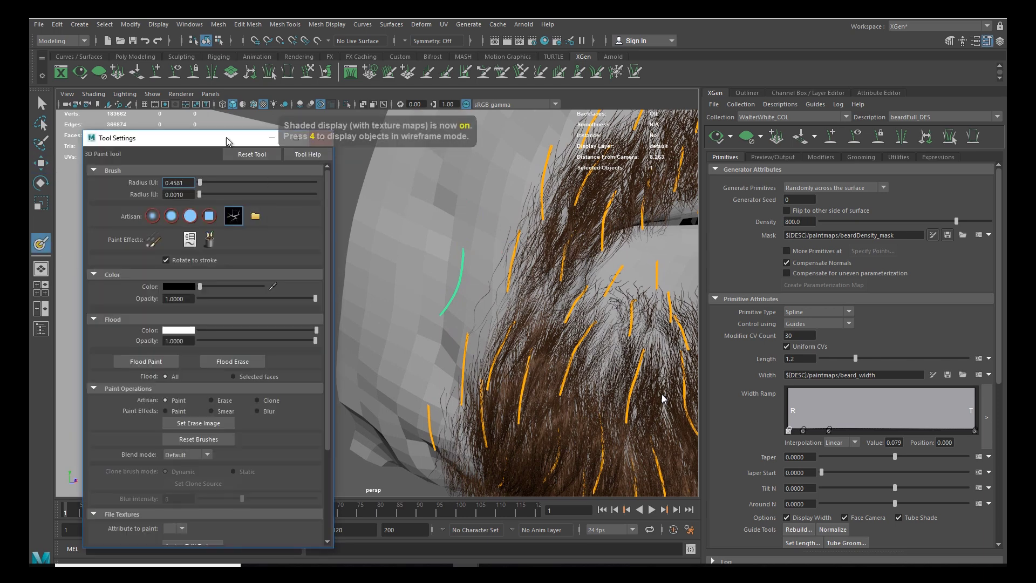
{"action": "left_click", "coordinate": [326, 139]}
{"action": "double_click", "coordinate": [308, 71]}
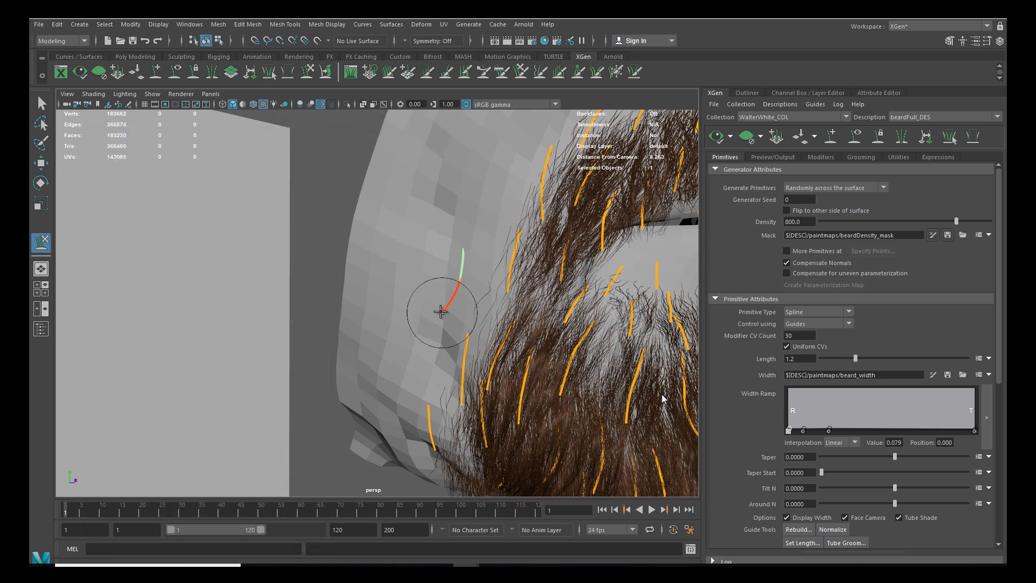
{"action": "left_click", "coordinate": [321, 138]}
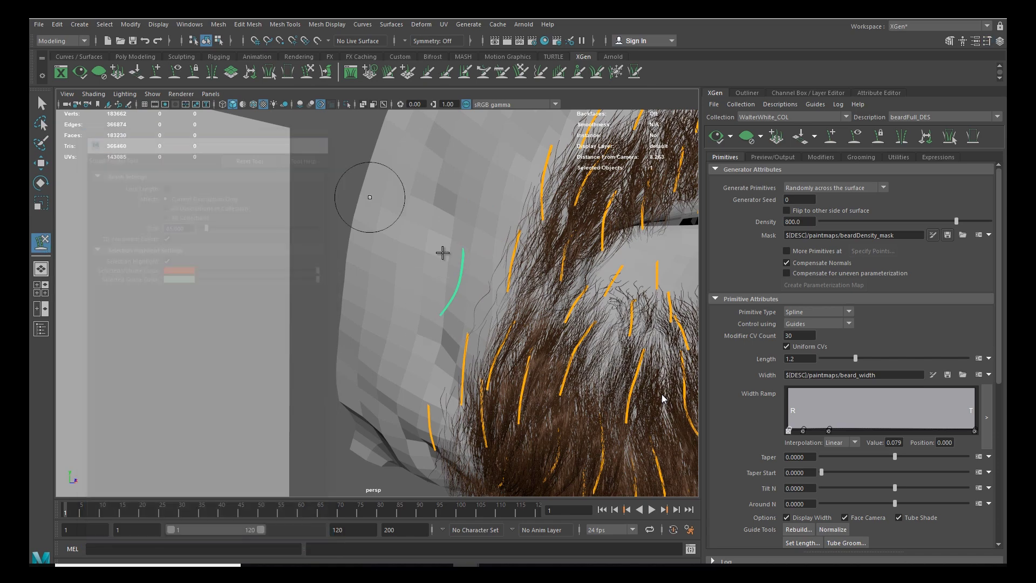
Step: Sculpt the outer guides along the cheek and jaw edge on the character's right side
{"action": "left_click_drag", "start_coordinate": [449, 295], "coordinate": [359, 307], "text": "alt"}
{"action": "key", "text": "w"}
{"action": "key", "text": "y"}
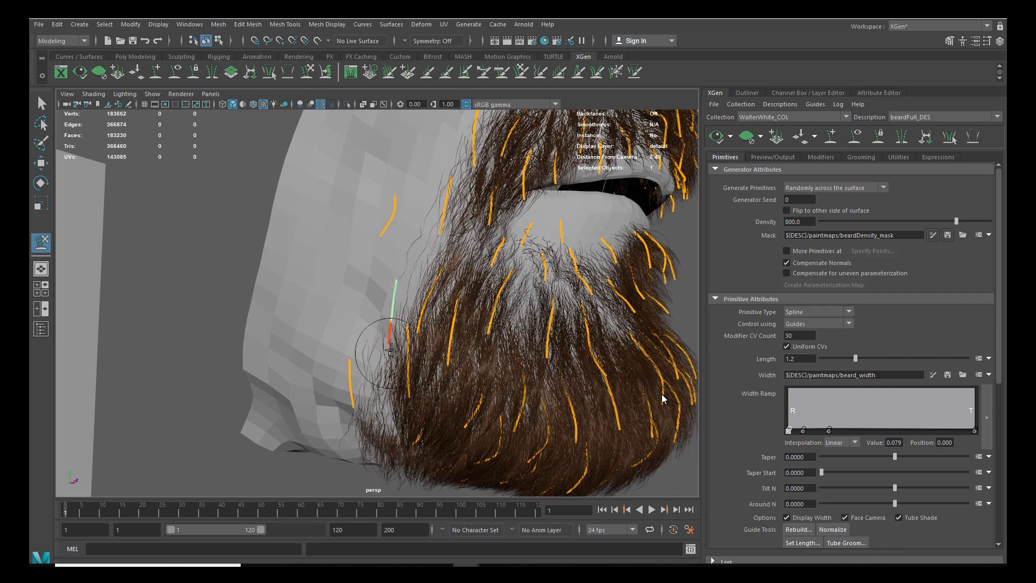
{"action": "left_click_drag", "start_coordinate": [372, 341], "coordinate": [380, 321], "text": "alt"}
{"action": "key", "text": "w"}
{"action": "left_click", "coordinate": [292, 333]}
{"action": "key", "text": "y"}
Step: Sculpt the upper outer cheek guides on the character's left side to follow the face
{"action": "mouse_move", "coordinate": [293, 333]}
{"action": "left_mouse_down"}
{"action": "mouse_move", "coordinate": [292, 318]}
{"action": "mouse_move", "coordinate": [304, 340]}
{"action": "mouse_move", "coordinate": [284, 335]}
{"action": "mouse_move", "coordinate": [363, 298]}
{"action": "mouse_move", "coordinate": [475, 292]}
{"action": "mouse_move", "coordinate": [472, 263]}
{"action": "left_mouse_up"}
{"action": "key", "text": "w"}
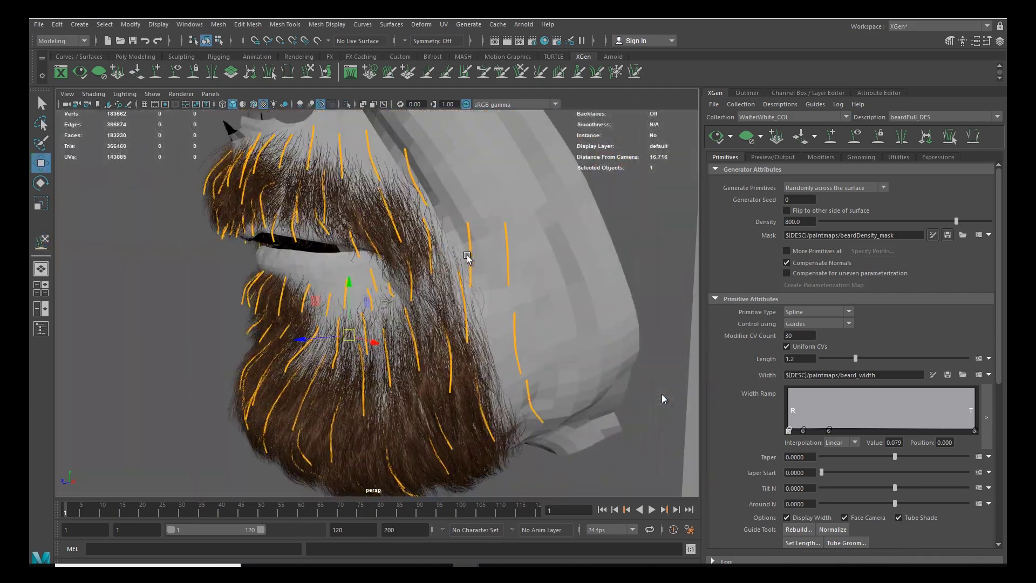
{"action": "key", "text": "y"}
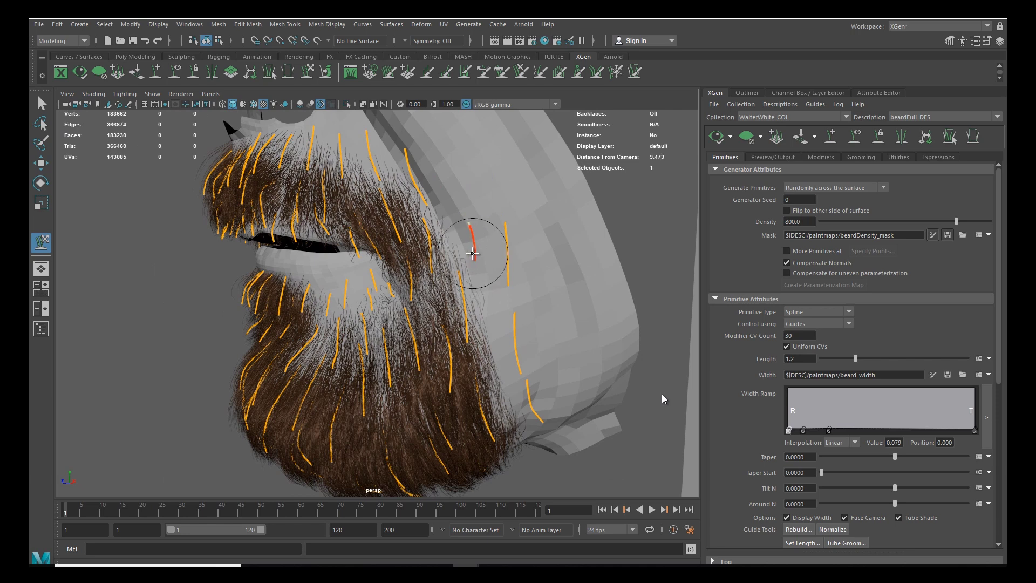
{"action": "left_click_drag", "start_coordinate": [472, 253], "coordinate": [448, 320], "text": "alt"}
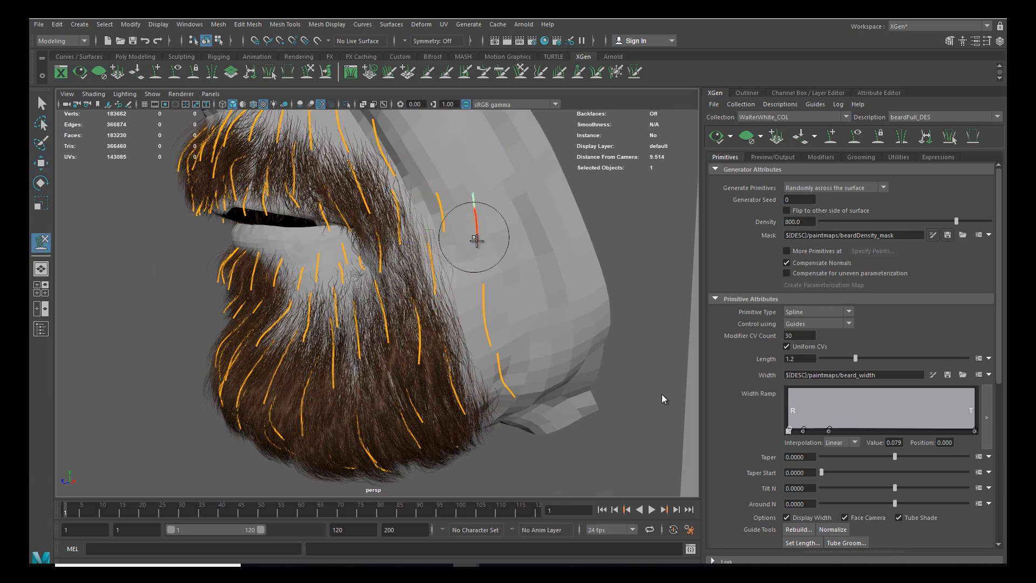
{"action": "left_click_drag", "start_coordinate": [479, 257], "coordinate": [533, 239], "text": "alt"}
{"action": "scroll", "coordinate": [538, 251], "scroll_direction": "up", "scroll_amount": 5}
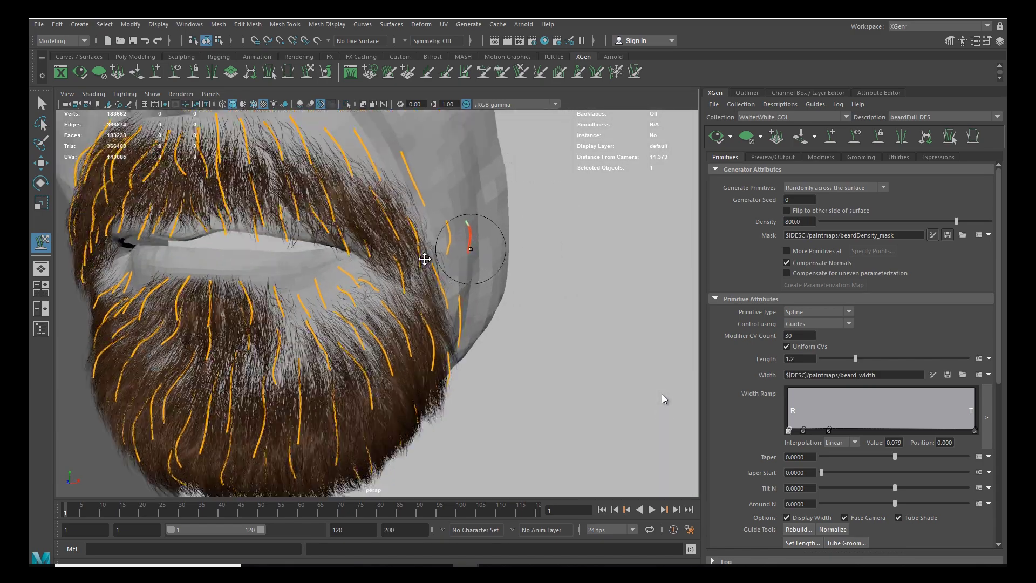
Step: Sculpt the lower outer guides along the jaw edge on the character's left side
{"action": "left_click_drag", "start_coordinate": [481, 282], "coordinate": [386, 319], "text": "alt"}
{"action": "key", "text": "w"}
{"action": "left_click", "coordinate": [417, 322]}
{"action": "scroll", "coordinate": [418, 327], "scroll_direction": "down", "scroll_amount": 2}
{"action": "key", "text": "y"}
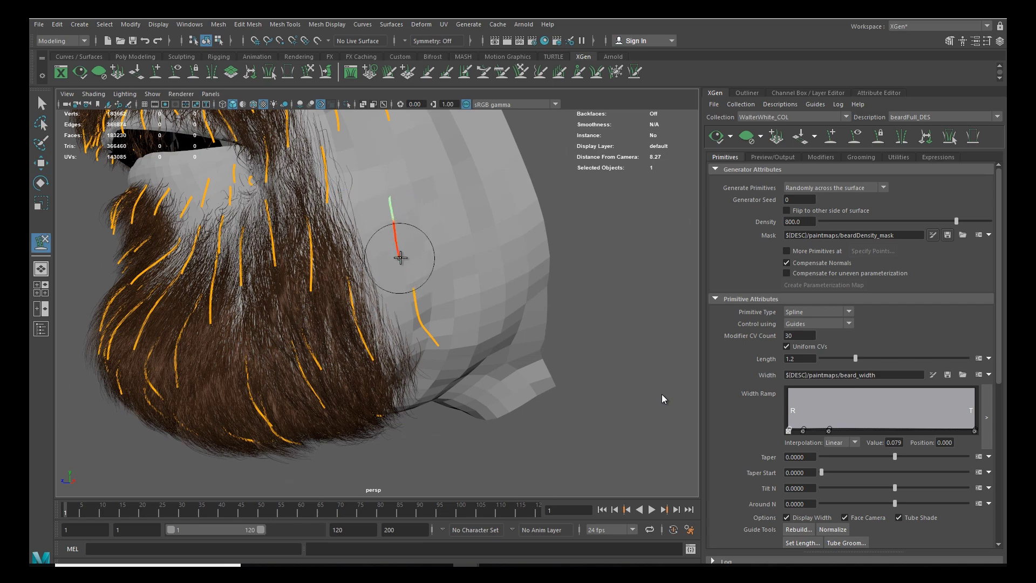
{"action": "key", "text": "w"}
{"action": "left_click", "coordinate": [435, 343]}
{"action": "key", "text": "y"}
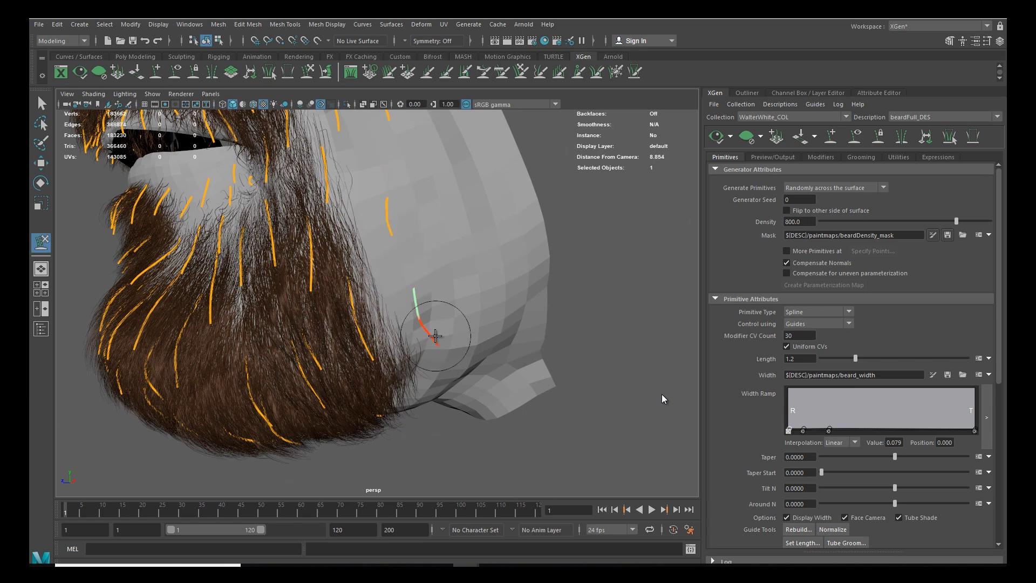
{"action": "left_click_drag", "start_coordinate": [435, 331], "coordinate": [421, 323], "text": "alt"}
Step: Hide the guides, refresh the hair preview and examine the beard from the front and side
{"action": "left_click_drag", "start_coordinate": [408, 371], "coordinate": [466, 323], "text": "alt"}
{"action": "scroll", "coordinate": [466, 323], "scroll_direction": "down", "scroll_amount": 4}
{"action": "key", "text": "w"}
{"action": "scroll", "coordinate": [377, 324], "scroll_direction": "down", "scroll_amount": 3}
{"action": "left_click_drag", "start_coordinate": [377, 324], "coordinate": [420, 323], "text": "alt"}
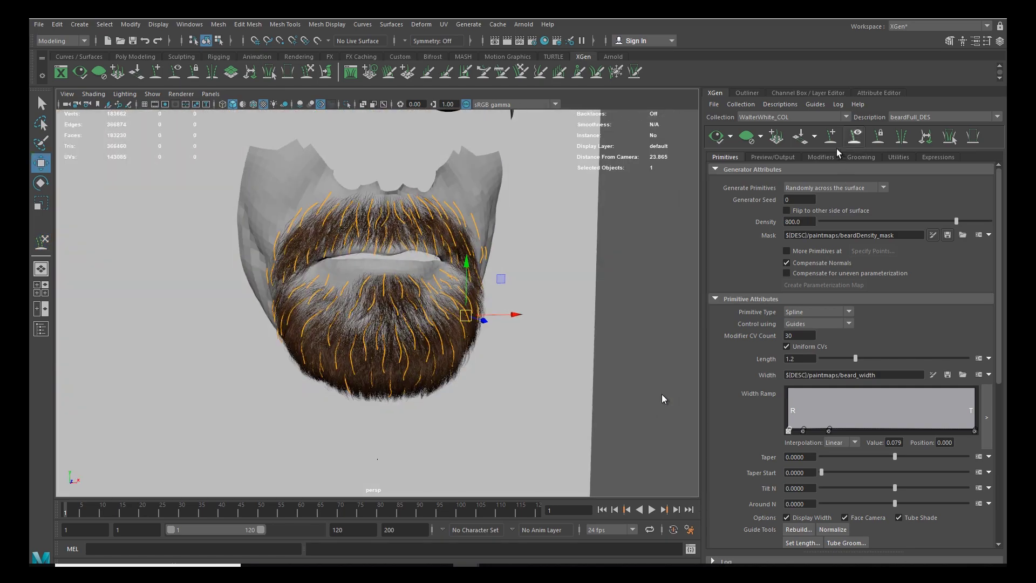
{"action": "left_click", "coordinate": [856, 142]}
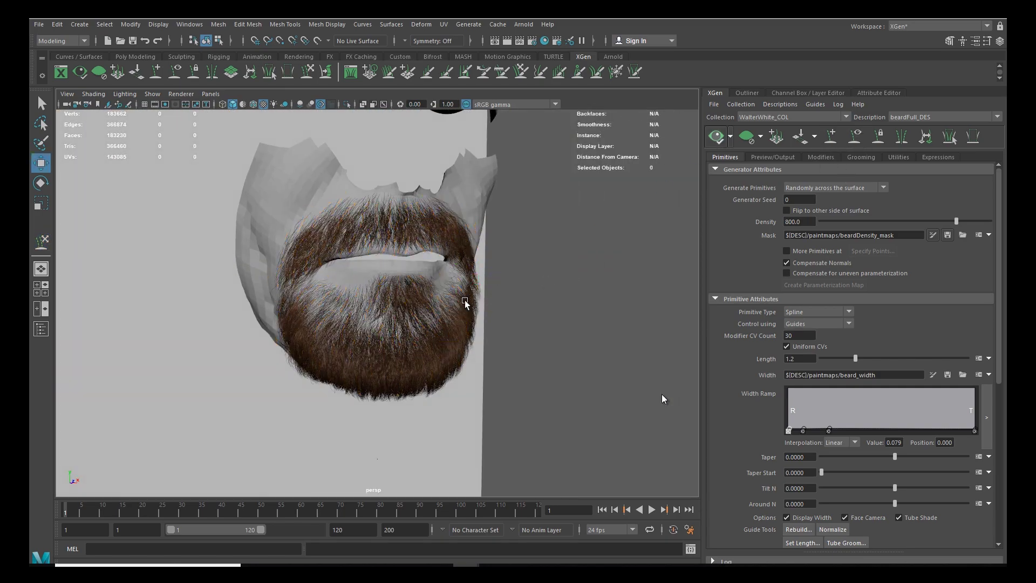
{"action": "left_click_drag", "start_coordinate": [383, 339], "coordinate": [516, 327], "text": "alt"}
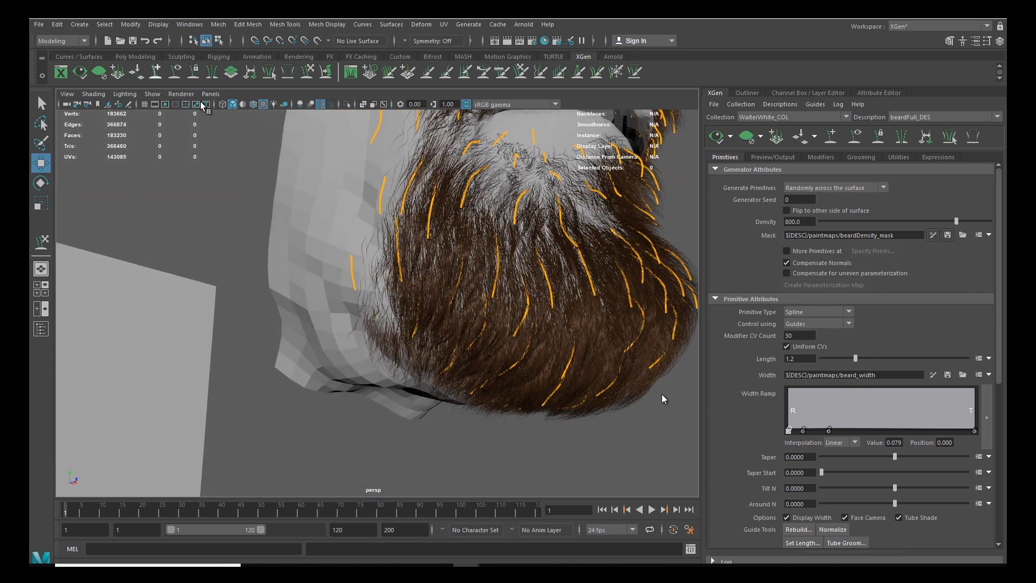
Step: Add a guide on the lower jaw below the outermost guide on the character's right side
{"action": "left_click", "coordinate": [378, 303]}
{"action": "left_click_drag", "start_coordinate": [455, 307], "coordinate": [597, 238], "text": "alt"}
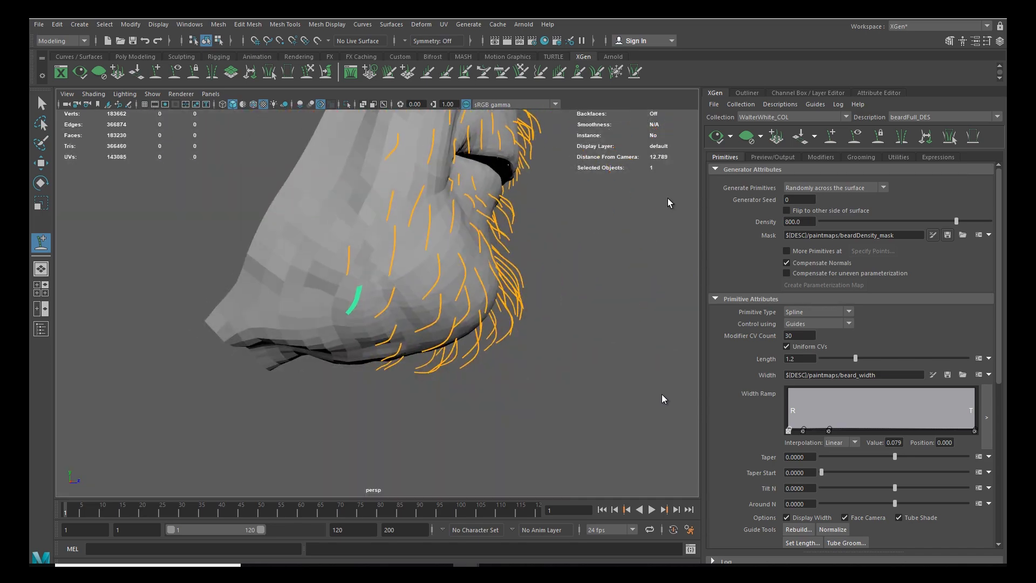
{"action": "mouse_move", "coordinate": [434, 295]}
{"action": "left_mouse_down", "text": "alt"}
{"action": "mouse_move", "coordinate": [396, 275]}
{"action": "mouse_move", "coordinate": [405, 316]}
{"action": "mouse_move", "coordinate": [367, 353]}
{"action": "mouse_move", "coordinate": [363, 284]}
{"action": "mouse_move", "coordinate": [324, 300]}
{"action": "mouse_move", "coordinate": [371, 305]}
{"action": "mouse_move", "coordinate": [378, 345]}
{"action": "mouse_move", "coordinate": [389, 342]}
{"action": "mouse_move", "coordinate": [342, 361]}
{"action": "left_mouse_up", "text": "alt"}
{"action": "scroll", "coordinate": [396, 275], "scroll_direction": "up", "scroll_amount": 5}
Step: Regenerate the hair preview and reopen the beardDensity_mask map for painting
{"action": "left_click", "coordinate": [717, 137]}
{"action": "left_click_drag", "start_coordinate": [446, 302], "coordinate": [356, 273], "text": "alt"}
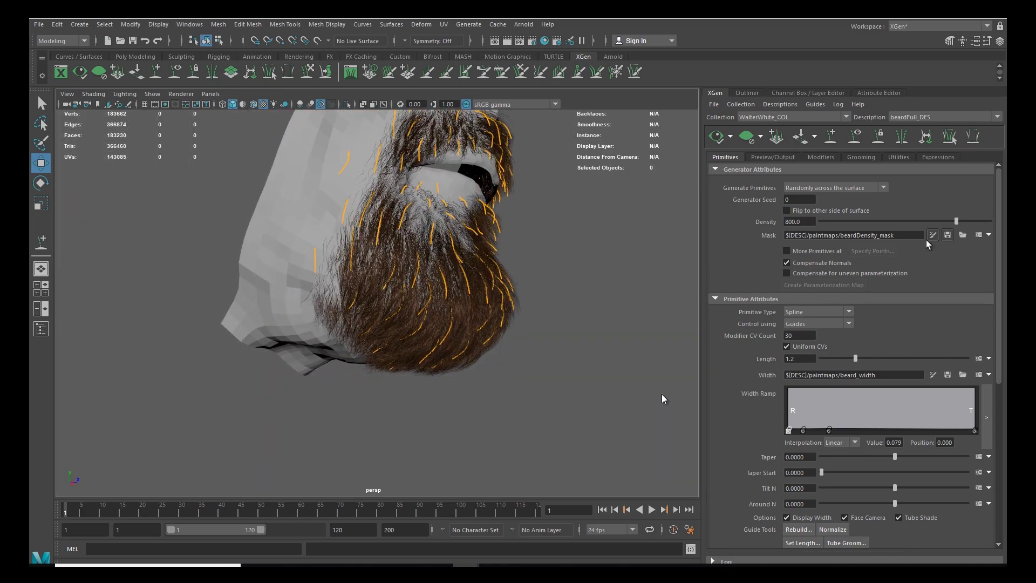
{"action": "left_click", "coordinate": [932, 235]}
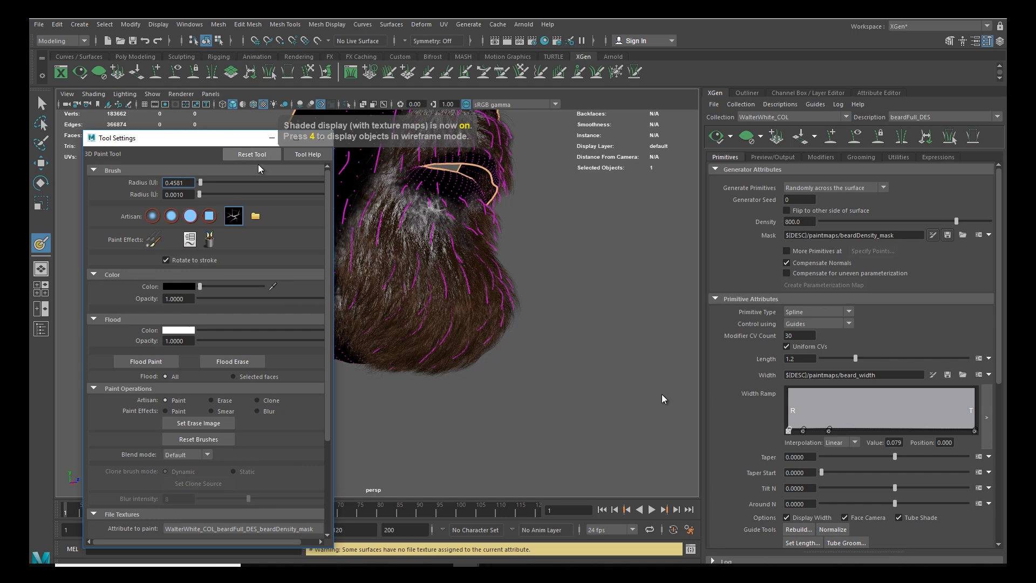
Step: Close the paint tool settings, leave mask painting, hide the guides and view the beard from the front
{"action": "left_click", "coordinate": [321, 138]}
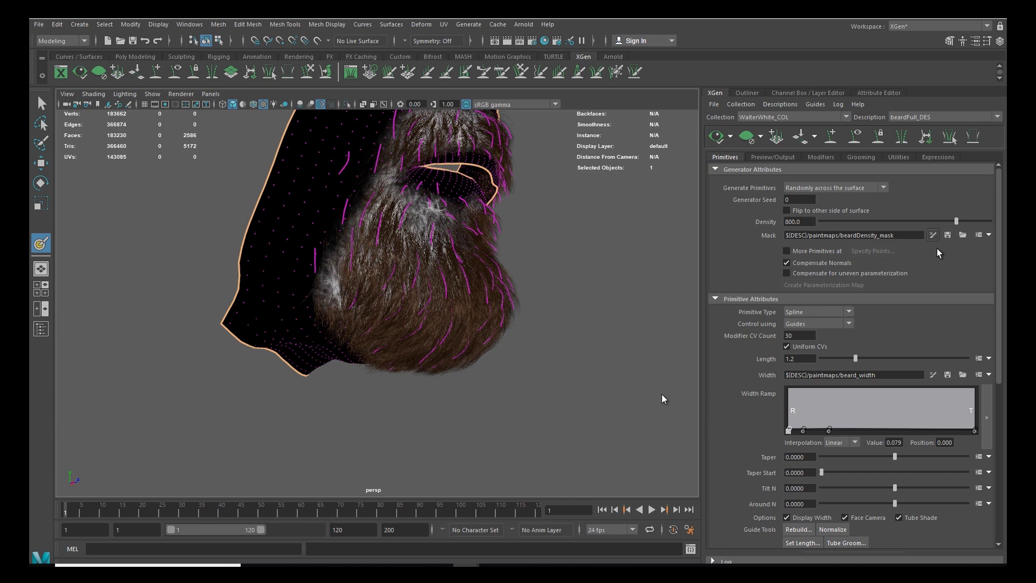
{"action": "key", "text": "w"}
{"action": "left_click", "coordinate": [514, 264]}
{"action": "mouse_move", "coordinate": [512, 264]}
{"action": "left_mouse_down", "text": "alt"}
{"action": "mouse_move", "coordinate": [361, 349]}
{"action": "mouse_move", "coordinate": [307, 343]}
{"action": "left_mouse_up", "text": "alt"}
{"action": "left_click", "coordinate": [855, 137]}
{"action": "middle_click_drag", "start_coordinate": [410, 329], "coordinate": [456, 375], "text": "alt"}
{"action": "right_click_drag", "start_coordinate": [405, 372], "coordinate": [456, 384], "text": "alt"}
{"action": "left_click_drag", "start_coordinate": [456, 384], "coordinate": [469, 360], "text": "alt"}
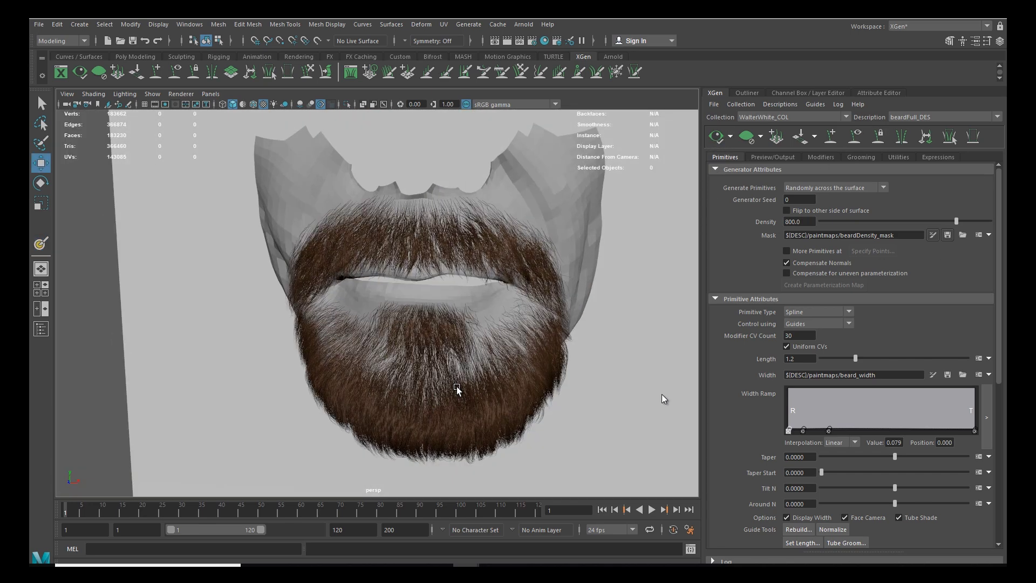
Step: Show the head display layer, hide the scalps layer and check the beard against the full face
{"action": "left_click", "coordinate": [795, 93]}
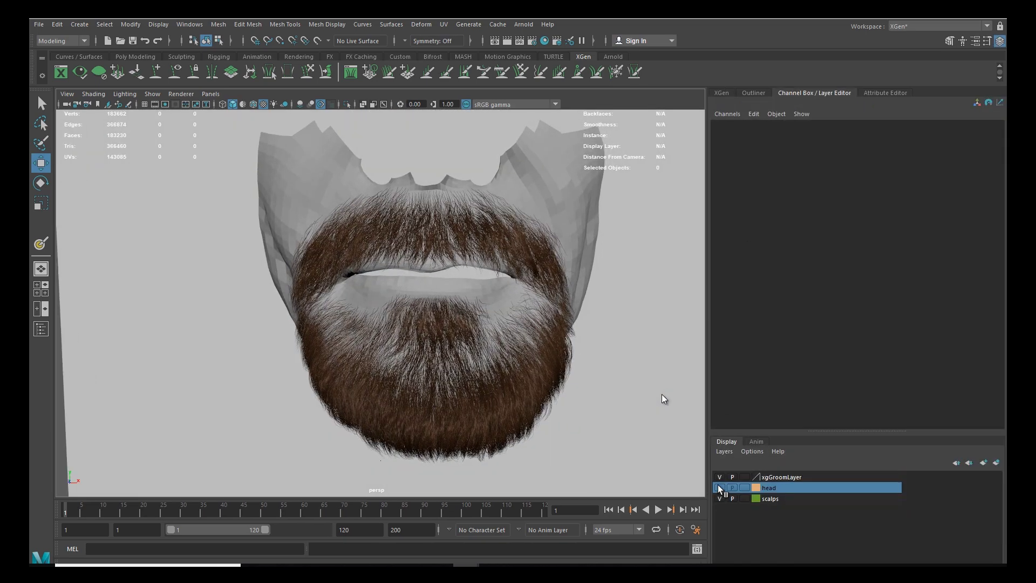
{"action": "left_click", "coordinate": [719, 487]}
{"action": "left_click", "coordinate": [719, 498]}
{"action": "left_click_drag", "start_coordinate": [439, 338], "coordinate": [418, 354], "text": "alt"}
{"action": "right_click_drag", "start_coordinate": [418, 354], "coordinate": [393, 359], "text": "alt"}
{"action": "mouse_move", "coordinate": [393, 358]}
{"action": "left_mouse_down", "text": "alt"}
{"action": "mouse_move", "coordinate": [496, 341]}
{"action": "mouse_move", "coordinate": [324, 347]}
{"action": "mouse_move", "coordinate": [403, 342]}
{"action": "left_mouse_up", "text": "alt"}
{"action": "right_click_drag", "start_coordinate": [403, 342], "coordinate": [437, 378], "text": "alt"}
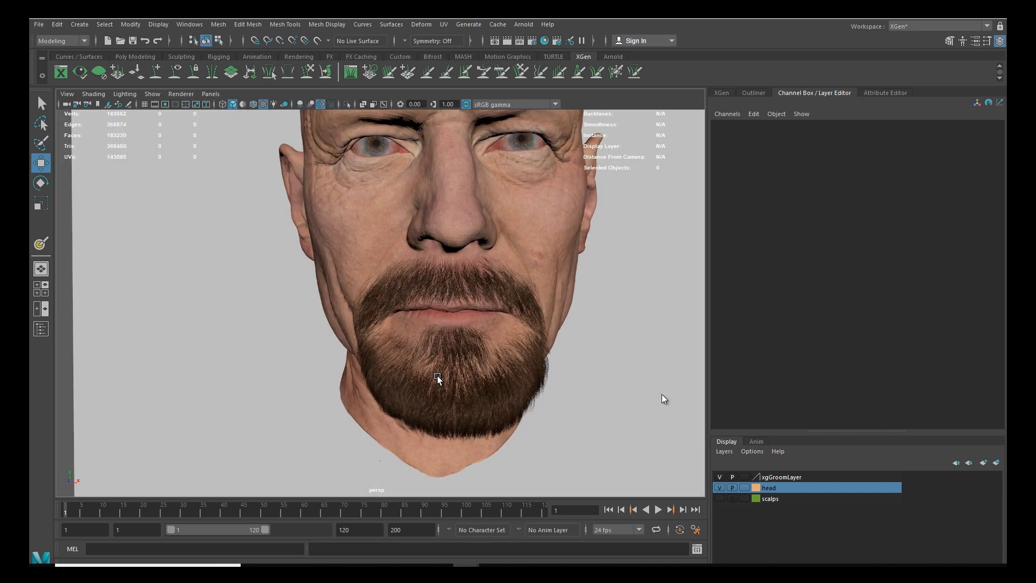
{"action": "key", "text": "w"}
{"action": "right_click_drag", "start_coordinate": [428, 342], "coordinate": [432, 378], "text": "alt"}
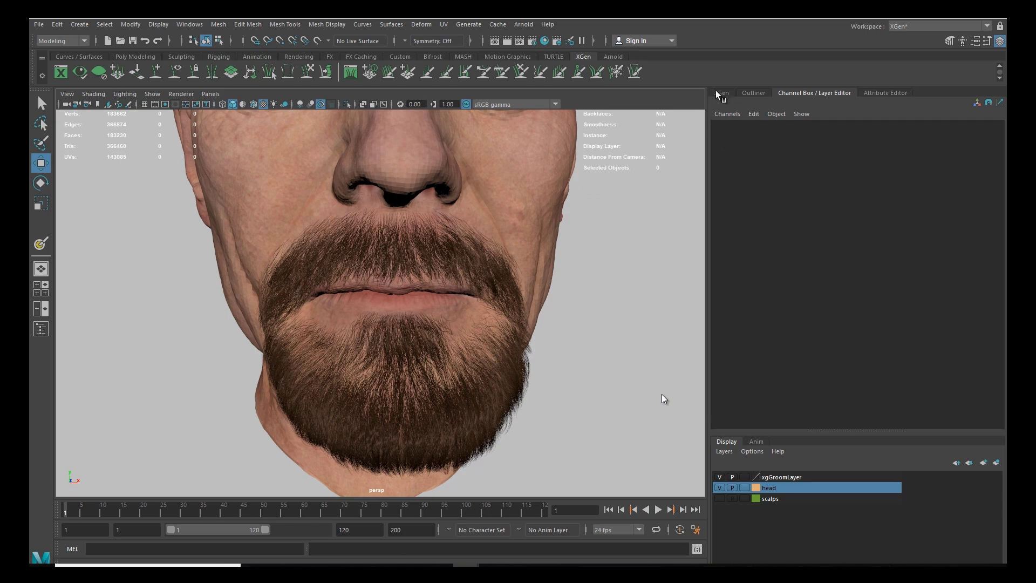
Step: Show the scalps layer again and reopen the beardDensity_mask map for painting to examine the areas around the mouth corners
{"action": "left_click", "coordinate": [718, 497]}
{"action": "left_click", "coordinate": [722, 93]}
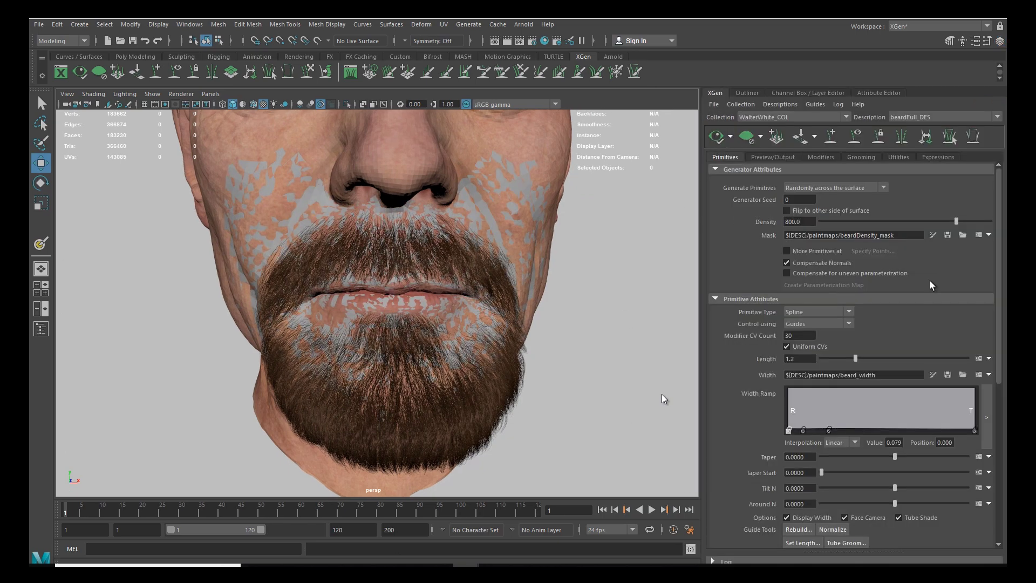
{"action": "left_click", "coordinate": [931, 236]}
{"action": "scroll", "coordinate": [333, 376], "scroll_direction": "up", "scroll_amount": 5}
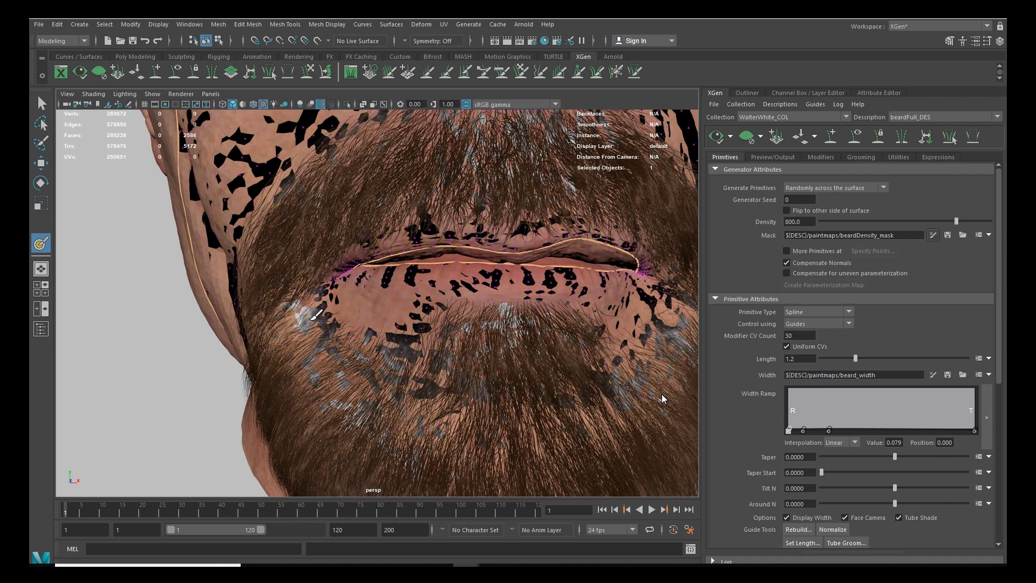
{"action": "left_click_drag", "start_coordinate": [316, 314], "coordinate": [224, 316], "text": "alt"}
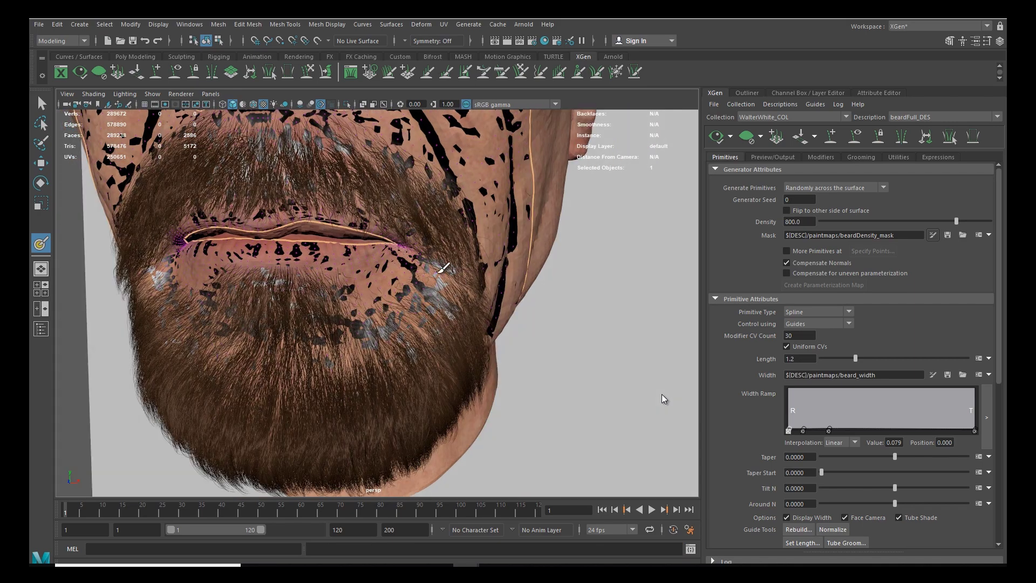
{"action": "left_click_drag", "start_coordinate": [418, 324], "coordinate": [483, 331], "text": "alt"}
{"action": "key", "text": "w"}
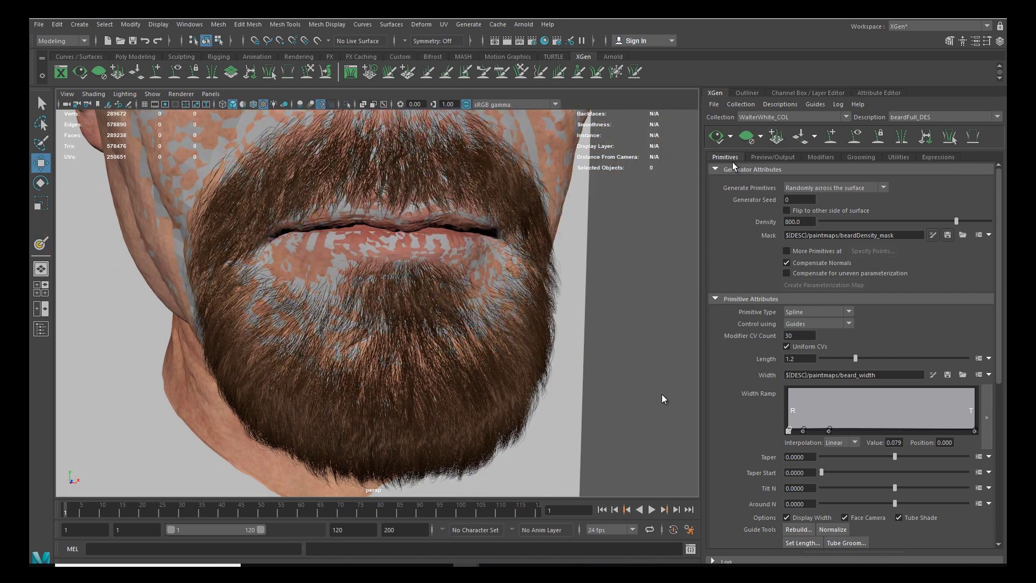
Step: Hide the scalps layer and examine the beard on the face from the front and side
{"action": "left_click", "coordinate": [820, 158]}
{"action": "left_click", "coordinate": [724, 157]}
{"action": "key", "text": "ctrl+shift+a"}
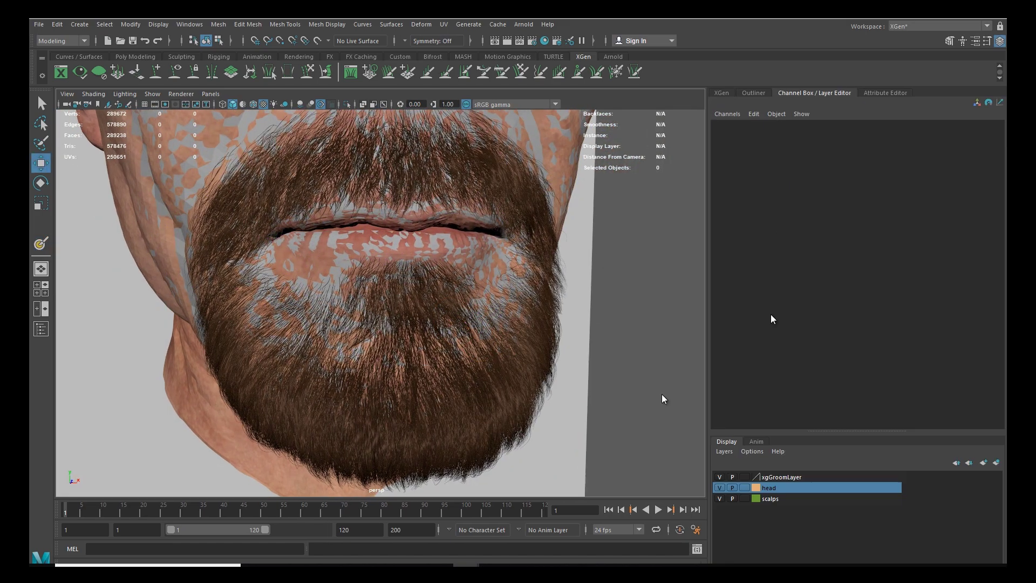
{"action": "left_click", "coordinate": [720, 498]}
{"action": "right_click_drag", "start_coordinate": [431, 318], "coordinate": [319, 370], "text": "alt"}
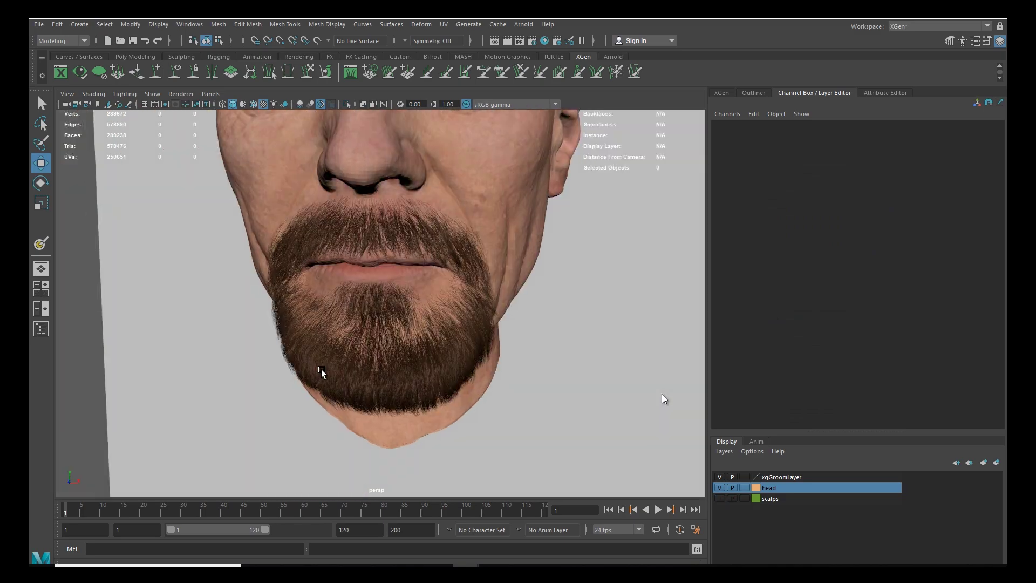
{"action": "left_click_drag", "start_coordinate": [330, 352], "coordinate": [542, 154], "text": "alt"}
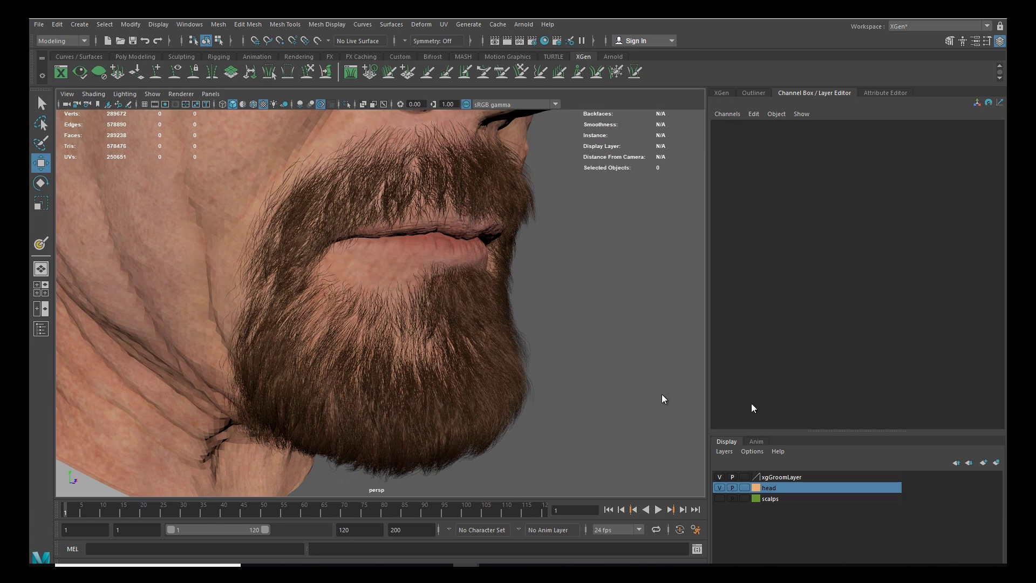
Step: Show the scalps layer, reopen the beardDensity_mask map for painting and check the chin from side to front before leaving the paint tool
{"action": "left_click", "coordinate": [719, 498]}
{"action": "left_click", "coordinate": [722, 92]}
{"action": "left_click", "coordinate": [932, 235]}
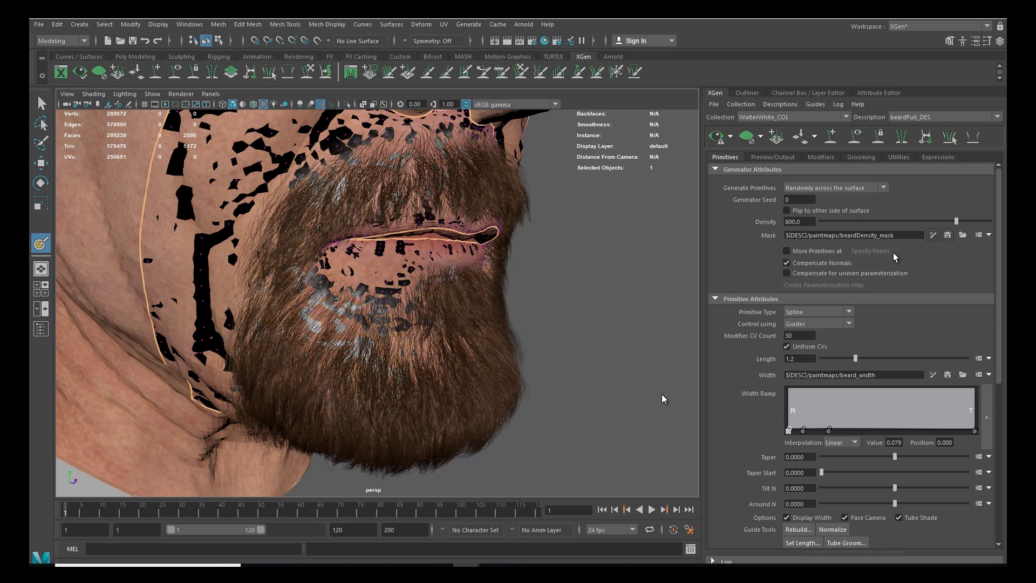
{"action": "left_click_drag", "start_coordinate": [645, 188], "coordinate": [445, 365], "text": "alt"}
{"action": "middle_click_drag", "start_coordinate": [445, 365], "coordinate": [445, 368], "text": "alt"}
{"action": "mouse_move", "coordinate": [444, 365]}
{"action": "left_mouse_down", "text": "alt"}
{"action": "mouse_move", "coordinate": [472, 372]}
{"action": "mouse_move", "coordinate": [452, 371]}
{"action": "left_mouse_up", "text": "alt"}
{"action": "key", "text": "w"}
{"action": "left_click", "coordinate": [570, 234]}
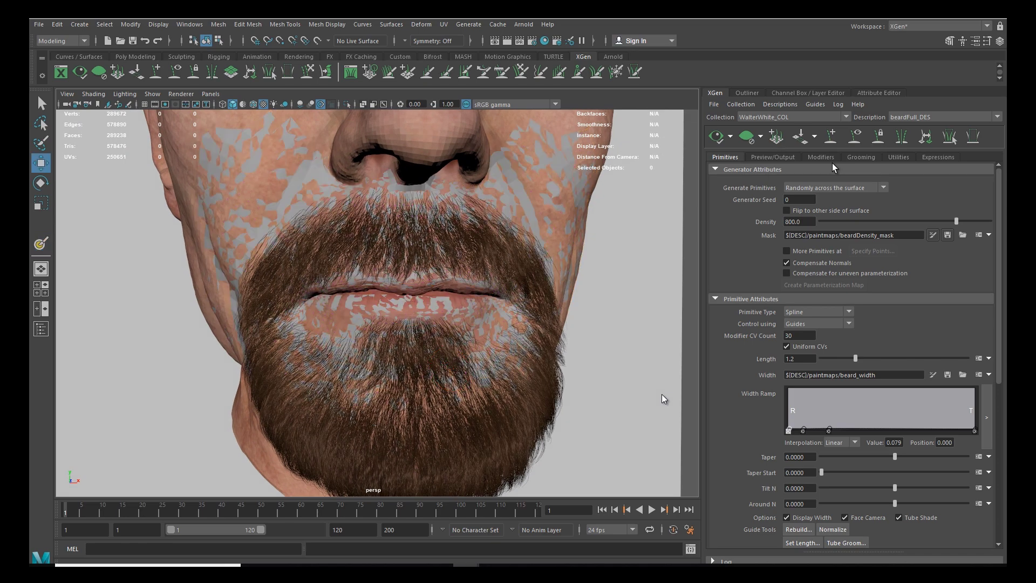
Step: Hide the scalps layer and examine the beard's density below the lower lip on the full face
{"action": "left_click", "coordinate": [811, 94]}
{"action": "left_click", "coordinate": [719, 499]}
{"action": "scroll", "coordinate": [383, 341], "scroll_direction": "down", "scroll_amount": 4}
{"action": "left_click_drag", "start_coordinate": [383, 341], "coordinate": [420, 358], "text": "alt"}
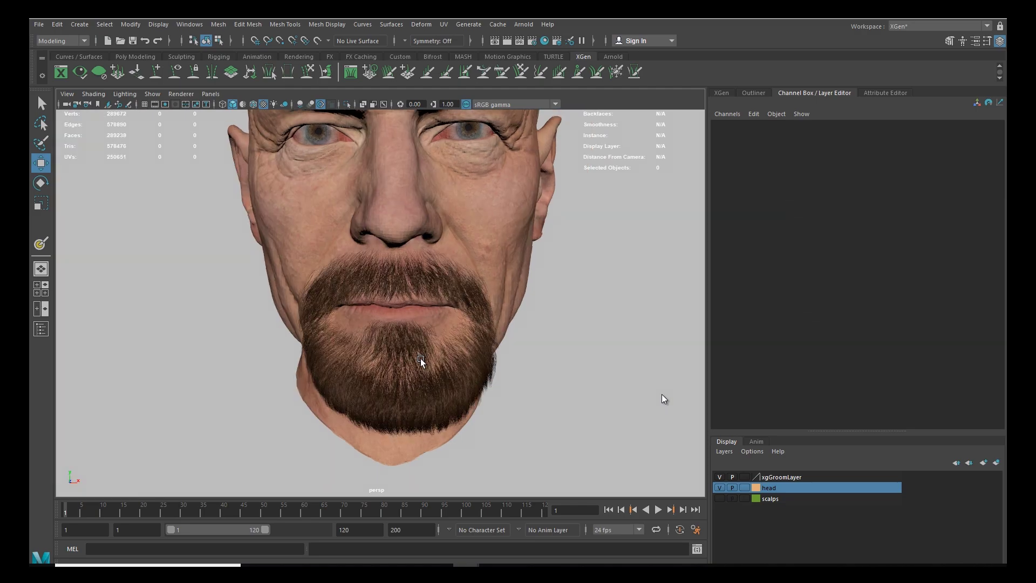
{"action": "right_click_drag", "start_coordinate": [419, 359], "coordinate": [476, 422], "text": "alt"}
{"action": "left_click_drag", "start_coordinate": [475, 422], "coordinate": [464, 372], "text": "alt"}
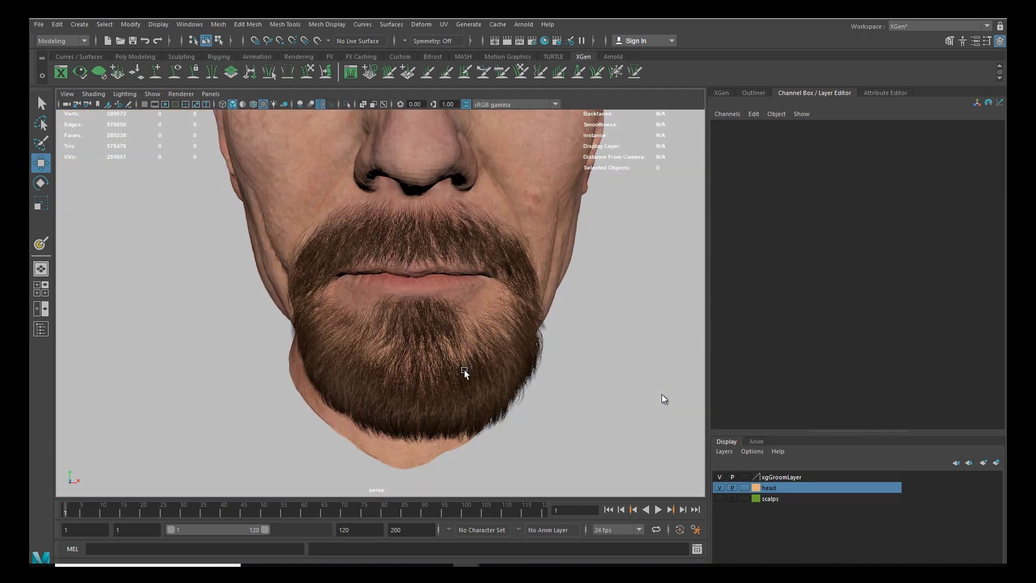
Step: Set the beard's primitive density to 1000 and refresh the hair preview
{"action": "left_click", "coordinate": [721, 93]}
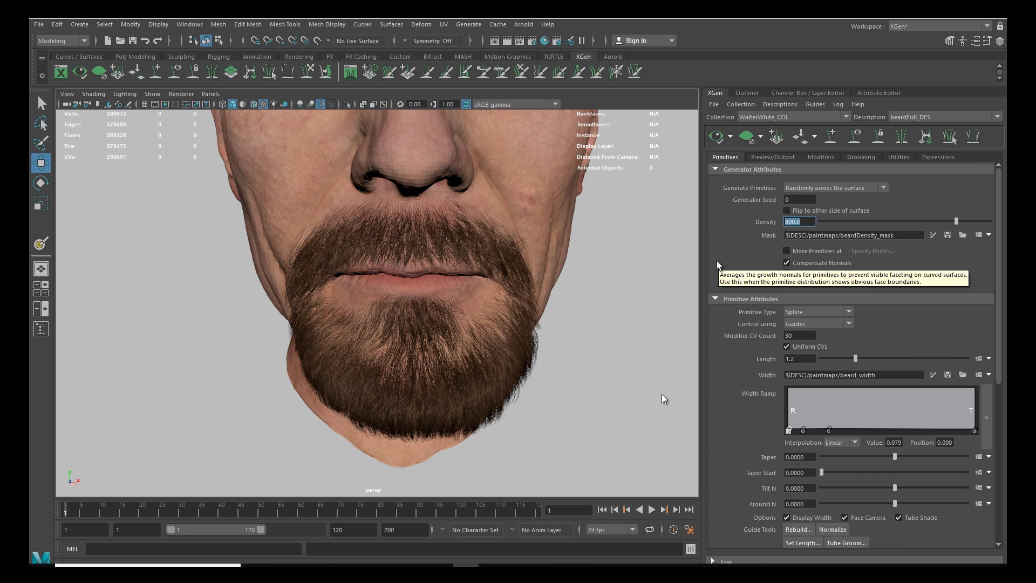
{"action": "type", "text": "1000"}
{"action": "key", "text": "Return"}
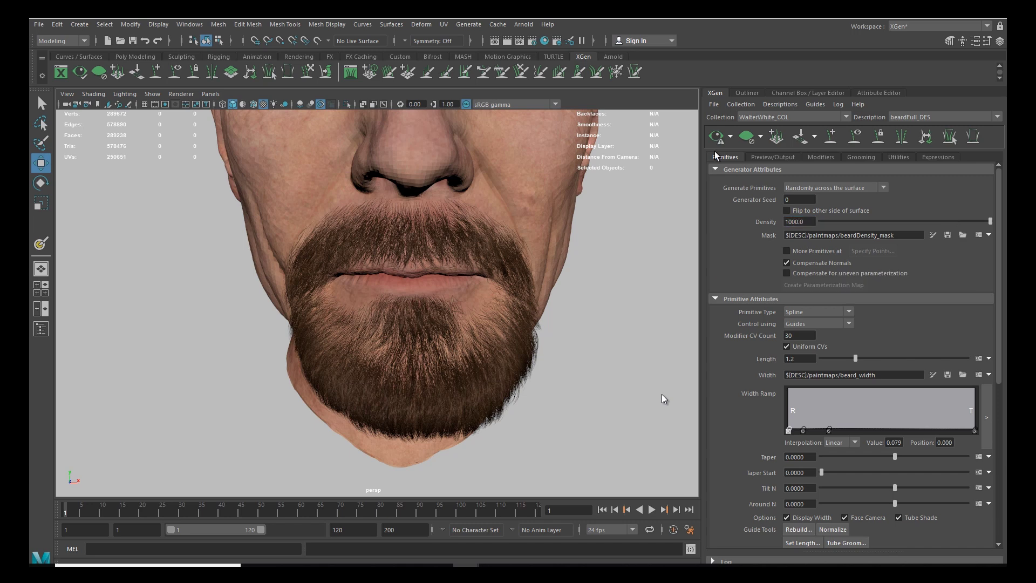
{"action": "left_click_drag", "start_coordinate": [515, 288], "coordinate": [506, 384], "text": "alt"}
{"action": "right_click_drag", "start_coordinate": [506, 384], "coordinate": [233, 365], "text": "alt"}
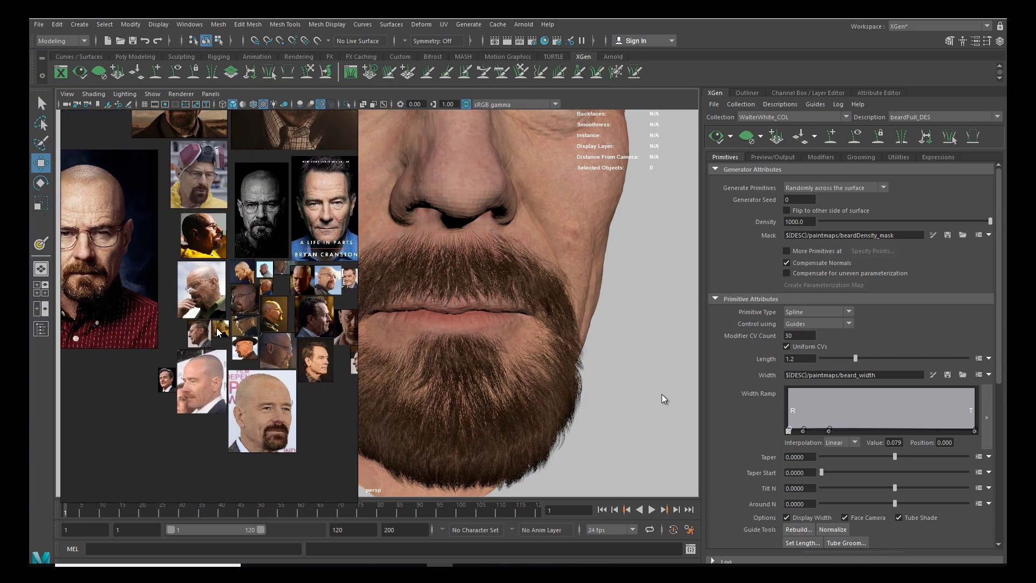
Step: Compare the beard's shape, density and hair direction with the goatee and beard reference photos
{"action": "left_click_drag", "start_coordinate": [485, 273], "coordinate": [519, 306], "text": "alt"}
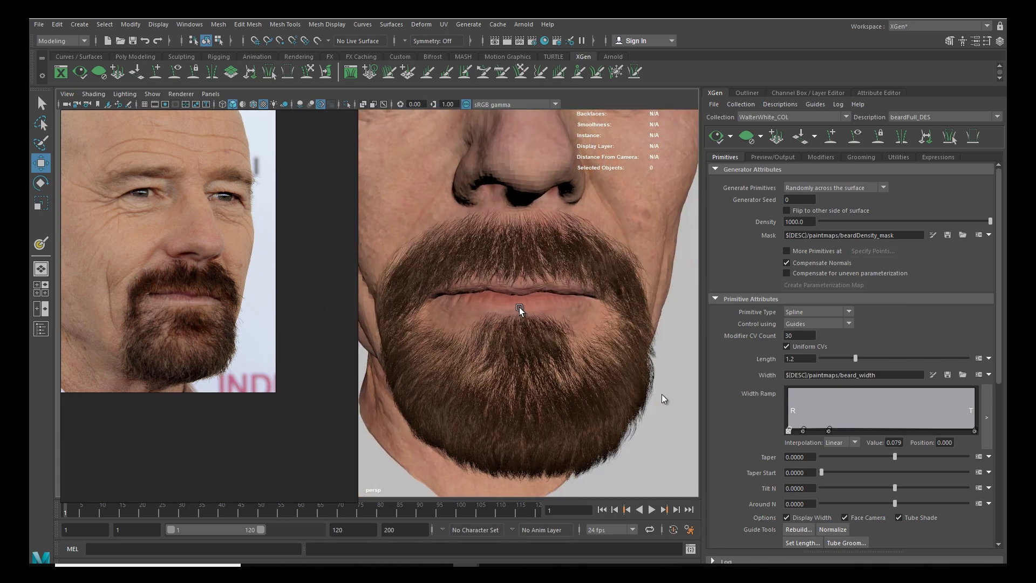
{"action": "right_click_drag", "start_coordinate": [520, 308], "coordinate": [464, 322], "text": "alt"}
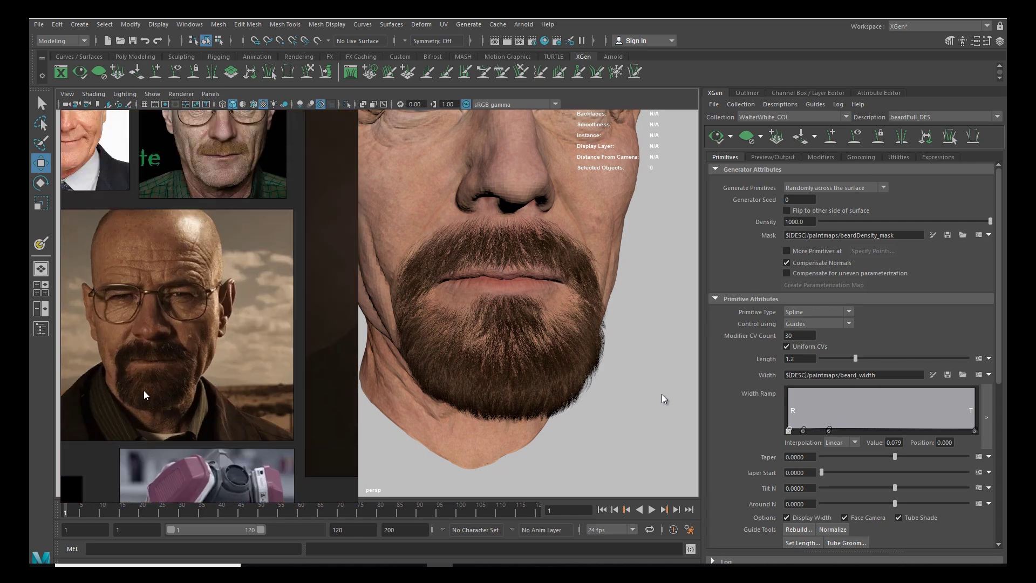
{"action": "middle_click_drag", "start_coordinate": [147, 389], "coordinate": [173, 374]}
{"action": "scroll", "coordinate": [172, 374], "scroll_direction": "up", "scroll_amount": 3}
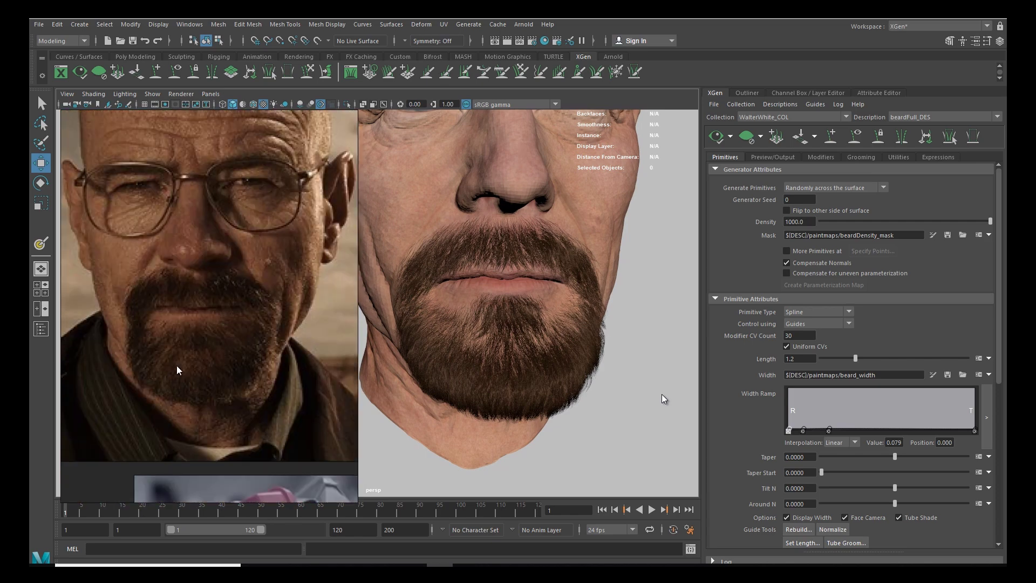
{"action": "scroll", "coordinate": [176, 365], "scroll_direction": "down", "scroll_amount": 3}
{"action": "scroll", "coordinate": [187, 347], "scroll_direction": "up", "scroll_amount": 5}
{"action": "scroll", "coordinate": [267, 353], "scroll_direction": "down", "scroll_amount": 3}
{"action": "middle_click_drag", "start_coordinate": [209, 458], "coordinate": [250, 397]}
{"action": "scroll", "coordinate": [182, 454], "scroll_direction": "up", "scroll_amount": 4}
{"action": "scroll", "coordinate": [209, 337], "scroll_direction": "down", "scroll_amount": 3}
{"action": "scroll", "coordinate": [246, 312], "scroll_direction": "up", "scroll_amount": 4}
{"action": "scroll", "coordinate": [262, 362], "scroll_direction": "down", "scroll_amount": 4}
{"action": "middle_click_drag", "start_coordinate": [300, 362], "coordinate": [111, 360]}
{"action": "scroll", "coordinate": [232, 337], "scroll_direction": "up", "scroll_amount": 5}
{"action": "scroll", "coordinate": [251, 306], "scroll_direction": "down", "scroll_amount": 1}
{"action": "scroll", "coordinate": [251, 305], "scroll_direction": "down", "scroll_amount": 3}
{"action": "middle_click_drag", "start_coordinate": [286, 340], "coordinate": [202, 415]}
{"action": "scroll", "coordinate": [202, 327], "scroll_direction": "up", "scroll_amount": 5}
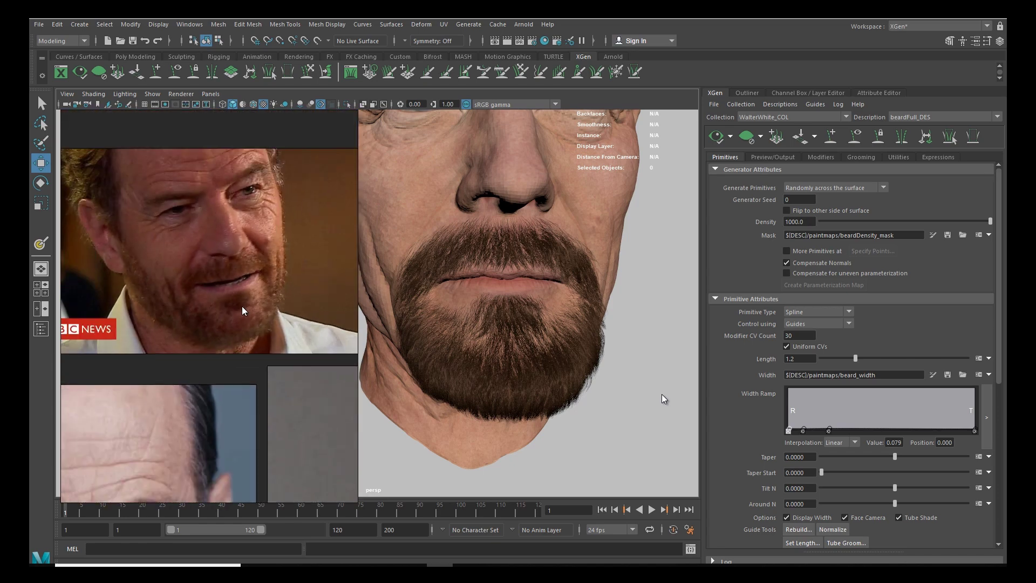
{"action": "scroll", "coordinate": [241, 306], "scroll_direction": "down", "scroll_amount": 5}
{"action": "middle_click_drag", "start_coordinate": [164, 286], "coordinate": [218, 315]}
{"action": "middle_click_drag", "start_coordinate": [124, 285], "coordinate": [206, 309]}
{"action": "scroll", "coordinate": [202, 311], "scroll_direction": "up", "scroll_amount": 6}
{"action": "scroll", "coordinate": [189, 316], "scroll_direction": "up", "scroll_amount": 2}
{"action": "scroll", "coordinate": [189, 316], "scroll_direction": "down", "scroll_amount": 6}
{"action": "middle_click_drag", "start_coordinate": [87, 423], "coordinate": [164, 397]}
{"action": "scroll", "coordinate": [167, 352], "scroll_direction": "up", "scroll_amount": 5}
Step: Show the guides over the beard and examine how they flow around the mouth and chin
{"action": "left_click_drag", "start_coordinate": [424, 308], "coordinate": [389, 323], "text": "alt"}
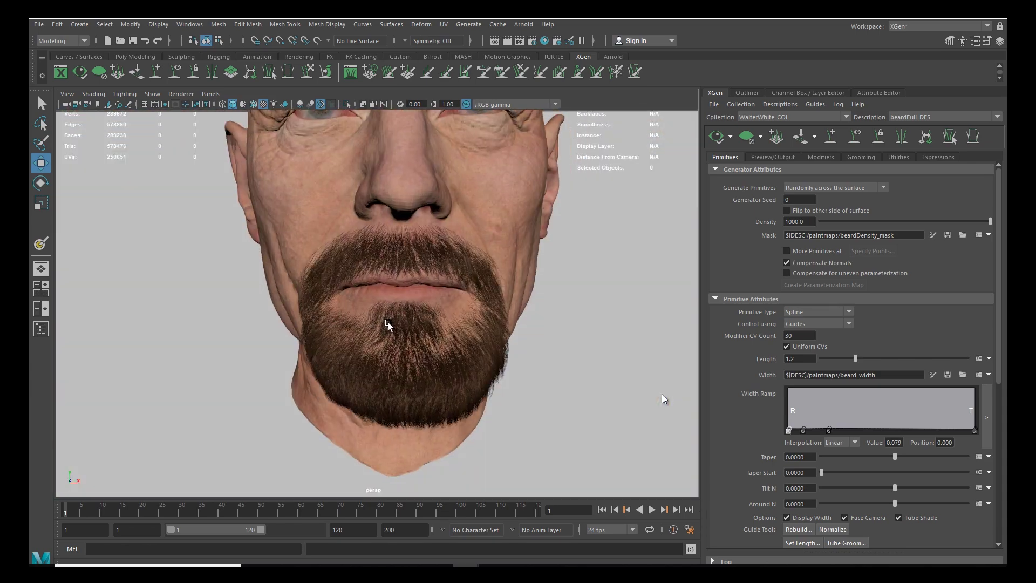
{"action": "right_click_drag", "start_coordinate": [386, 323], "coordinate": [432, 400], "text": "alt"}
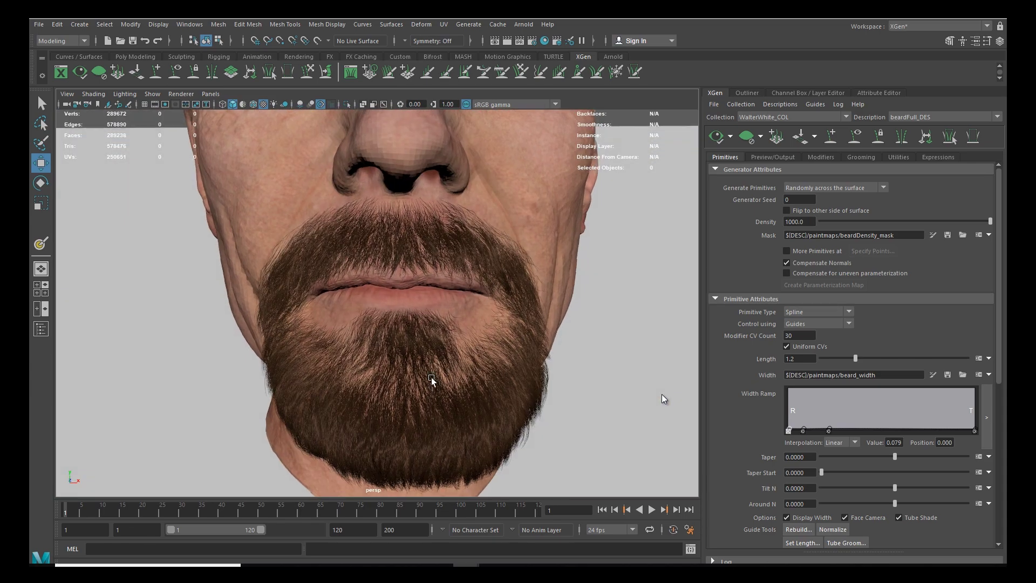
{"action": "middle_click_drag", "start_coordinate": [432, 397], "coordinate": [442, 365], "text": "alt"}
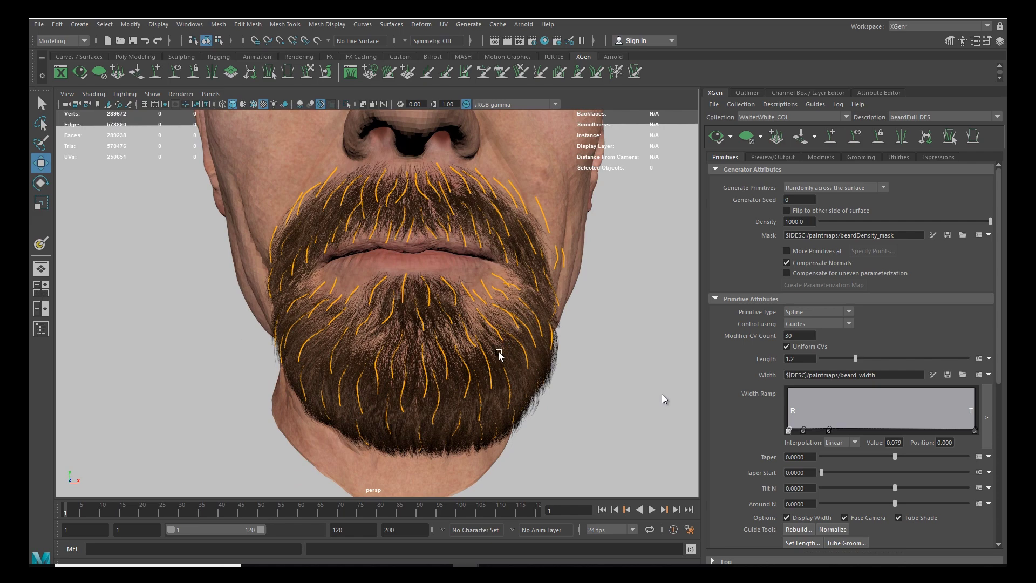
{"action": "left_click_drag", "start_coordinate": [513, 332], "coordinate": [475, 368], "text": "alt"}
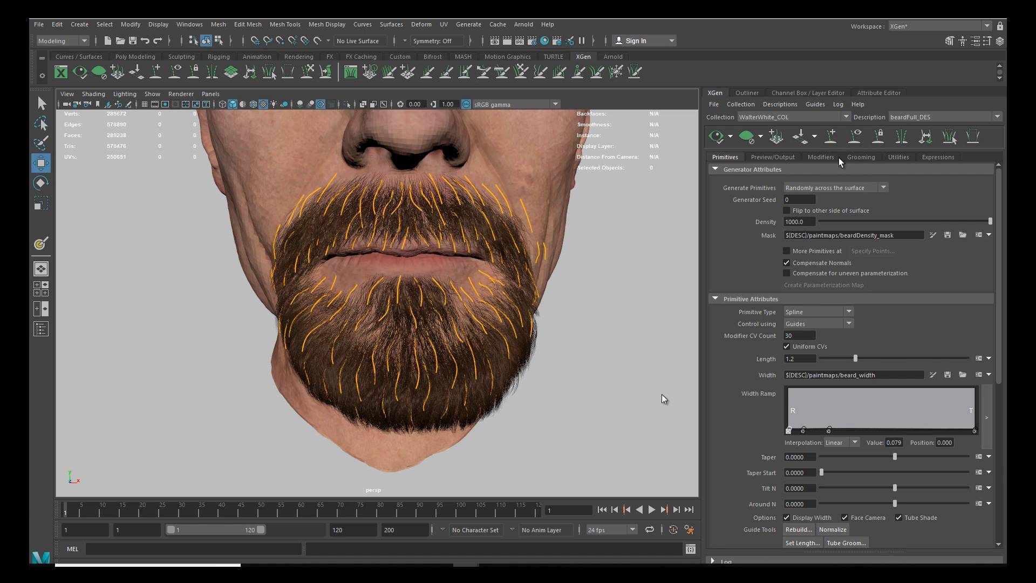
Step: Regenerate the Clumping1 modifier's maps from the guides, save them and refresh the hair preview
{"action": "left_click", "coordinate": [816, 158]}
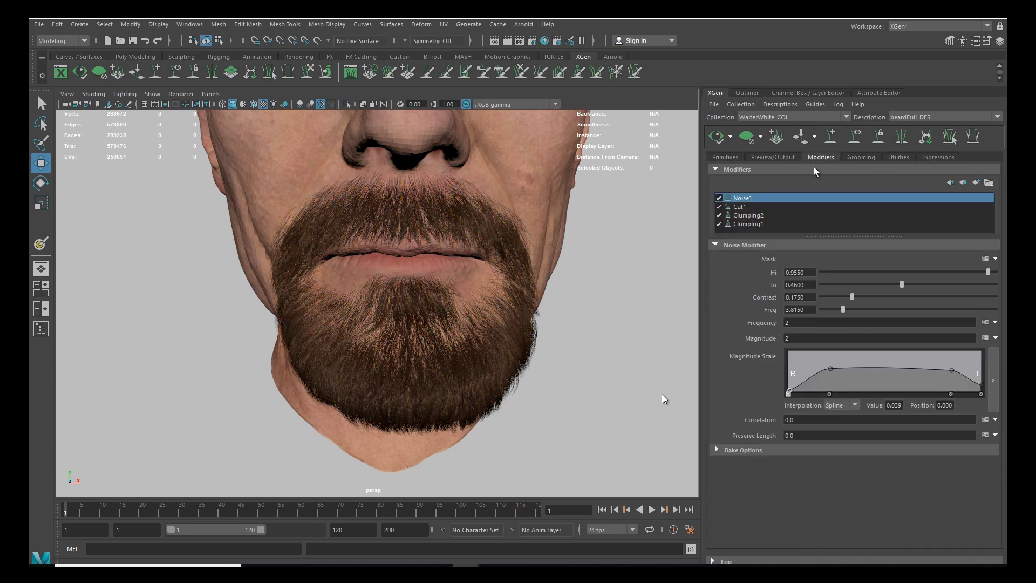
{"action": "left_click_drag", "start_coordinate": [500, 324], "coordinate": [492, 348], "text": "alt"}
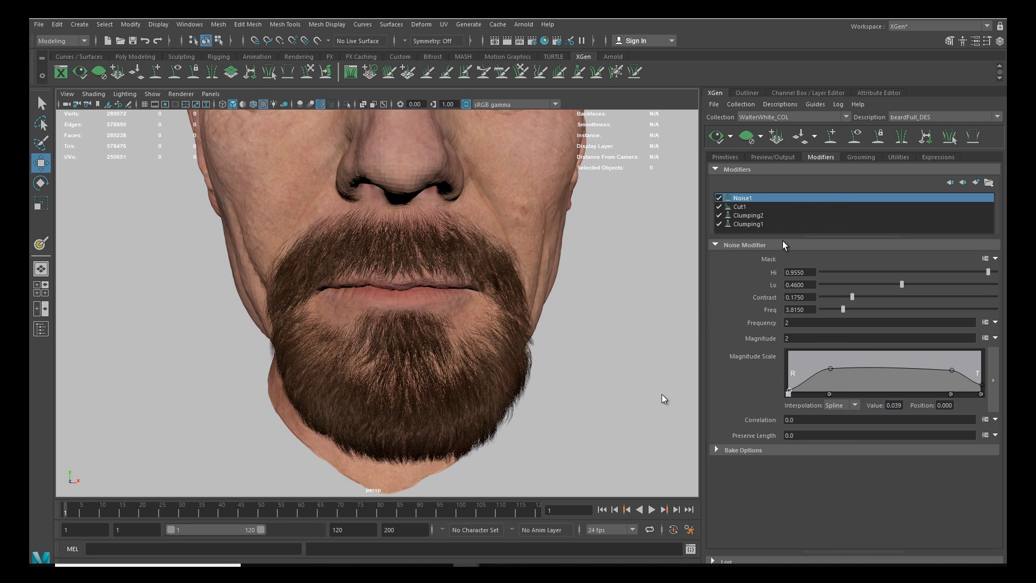
{"action": "left_click", "coordinate": [755, 224]}
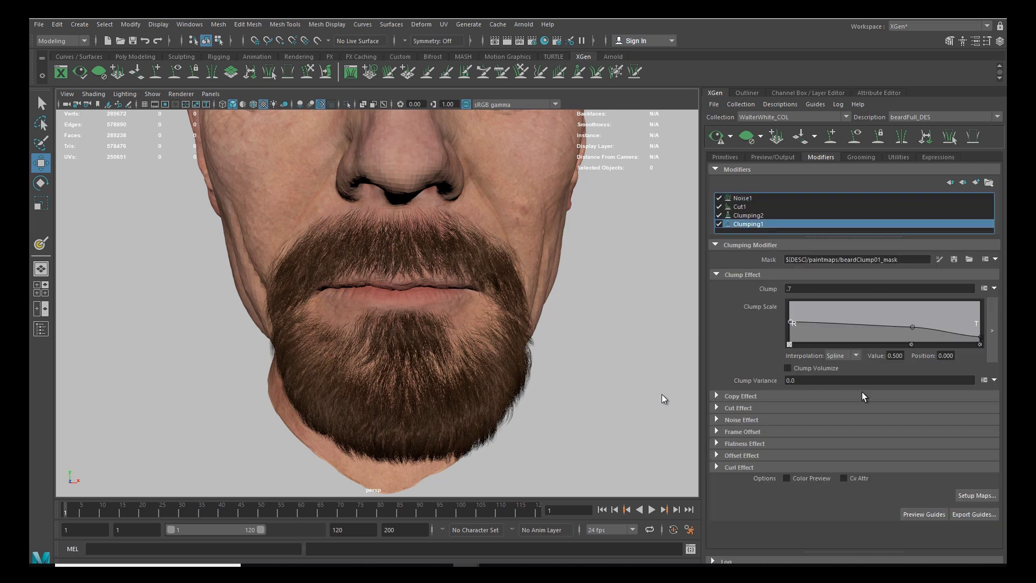
{"action": "left_click", "coordinate": [966, 497]}
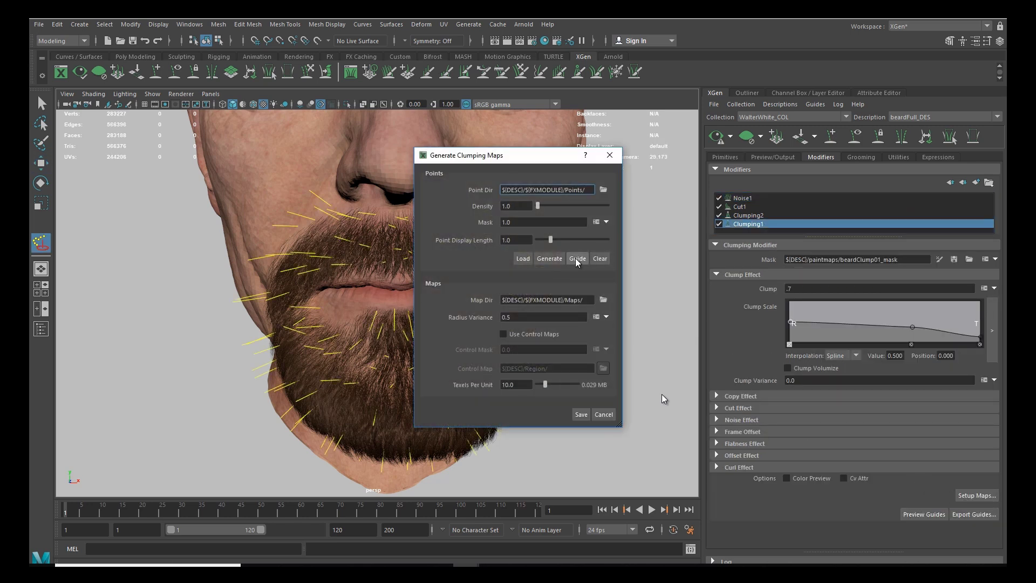
{"action": "left_click", "coordinate": [581, 414]}
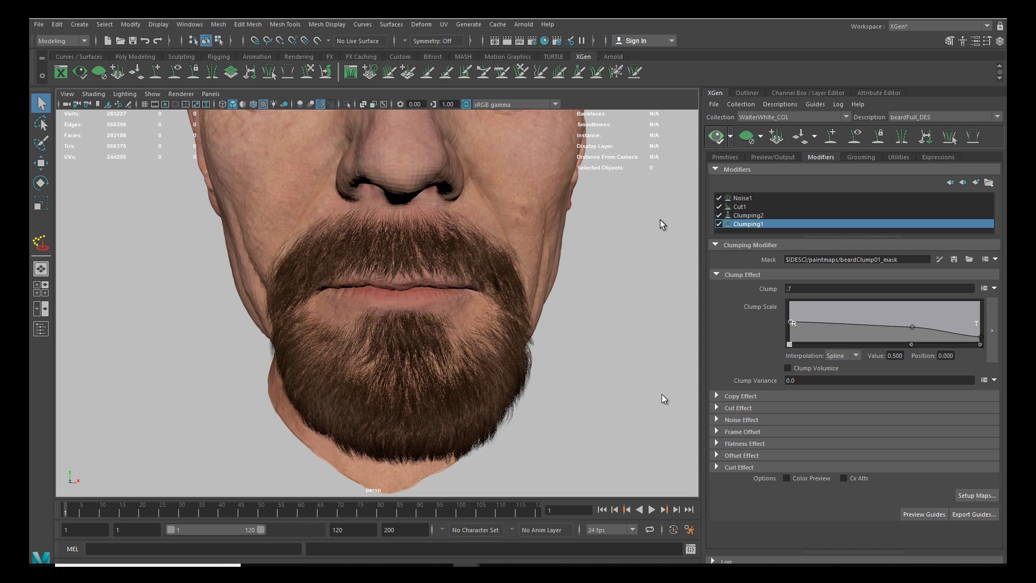
{"action": "left_click_drag", "start_coordinate": [519, 290], "coordinate": [499, 338], "text": "alt"}
Step: Regenerate the Clumping2 modifier's maps from newly generated points and refresh the hair preview
{"action": "left_click", "coordinate": [749, 215]}
{"action": "left_click", "coordinate": [976, 496]}
{"action": "left_click", "coordinate": [553, 258]}
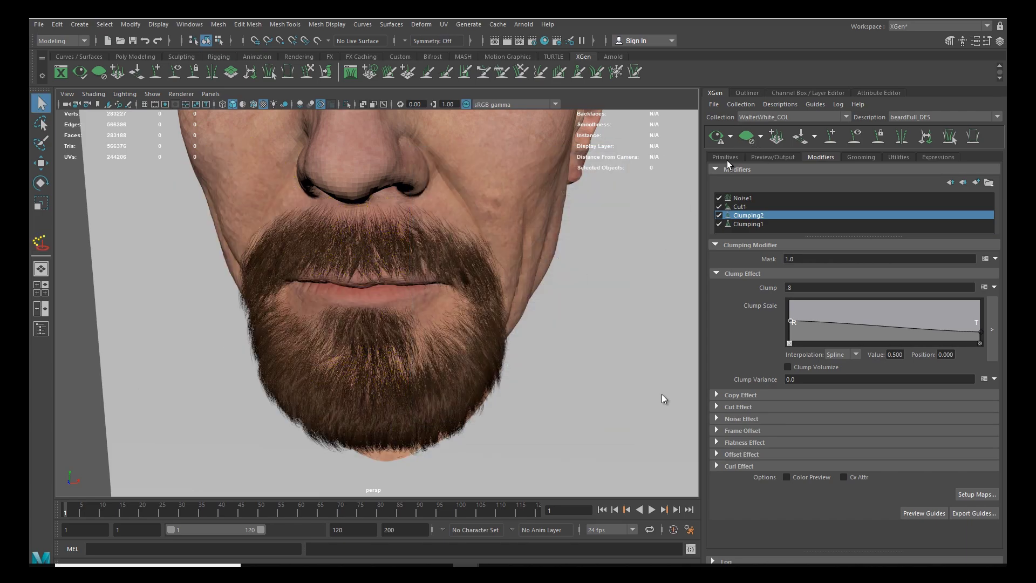
{"action": "left_click", "coordinate": [721, 148]}
Step: Check the beard from several angles on the whole head, select the Noise1 modifier and save the scene
{"action": "left_click_drag", "start_coordinate": [490, 329], "coordinate": [631, 375], "text": "alt"}
{"action": "right_click_drag", "start_coordinate": [631, 374], "coordinate": [551, 363], "text": "alt"}
{"action": "left_click_drag", "start_coordinate": [550, 363], "coordinate": [422, 356], "text": "alt"}
{"action": "scroll", "coordinate": [422, 355], "scroll_direction": "up", "scroll_amount": 3}
{"action": "left_click", "coordinate": [921, 198]}
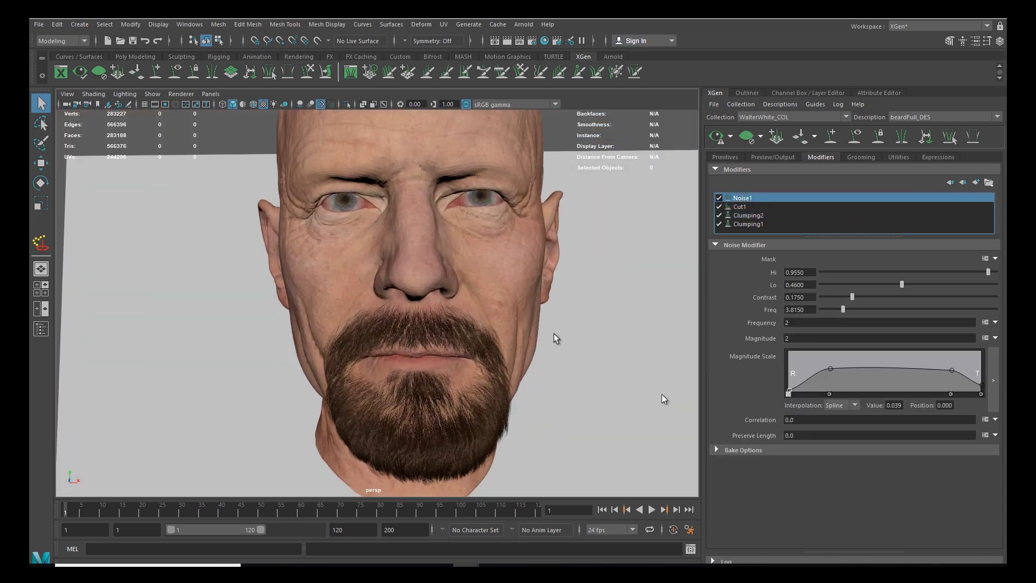
{"action": "left_click_drag", "start_coordinate": [559, 349], "coordinate": [553, 329], "text": "alt"}
{"action": "key", "text": "ctrl+s"}
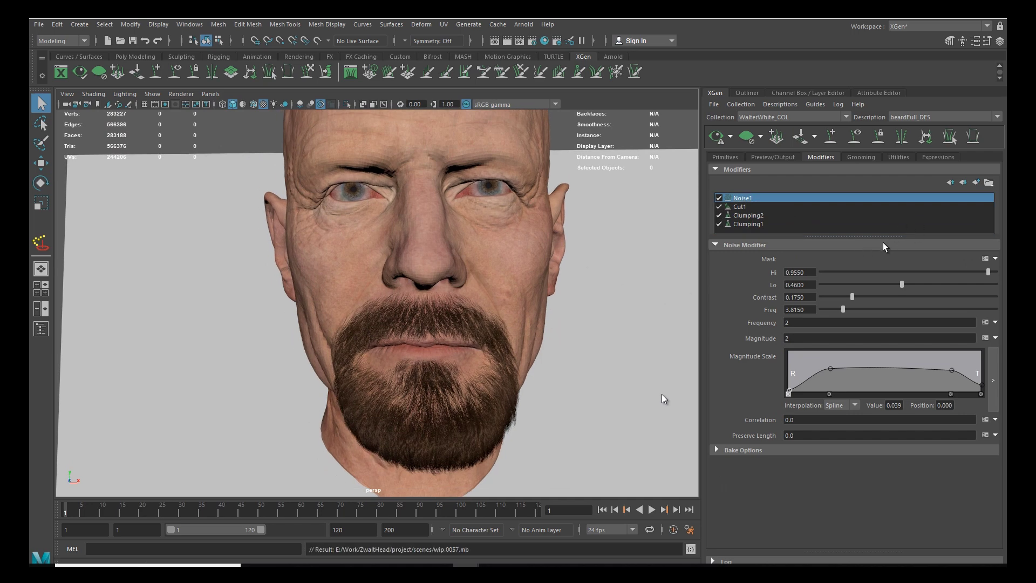
Step: Add a second Noise modifier to the beard description and set its frequency to 1
{"action": "left_click", "coordinate": [976, 182]}
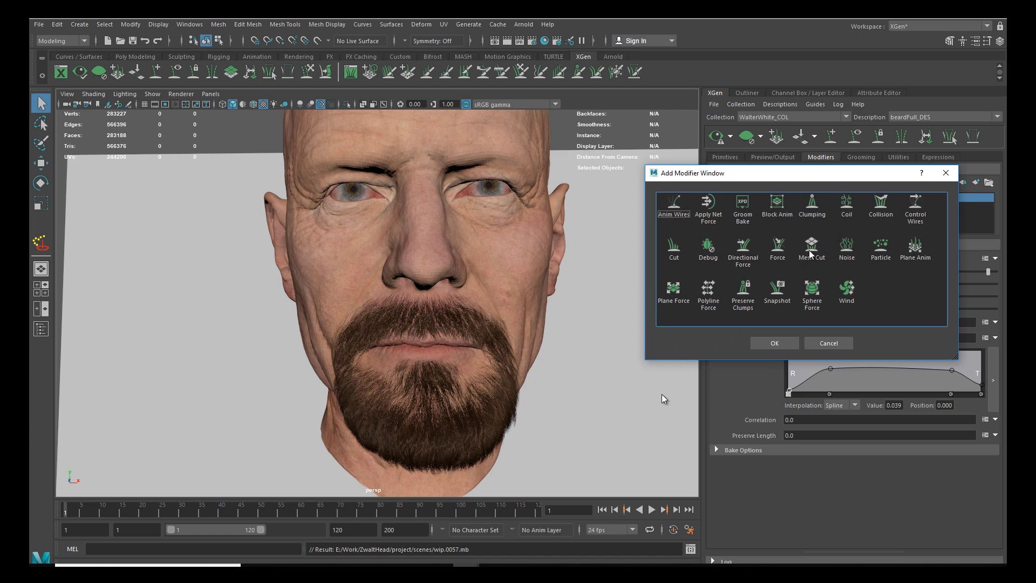
{"action": "left_click", "coordinate": [847, 247]}
{"action": "left_click", "coordinate": [758, 341]}
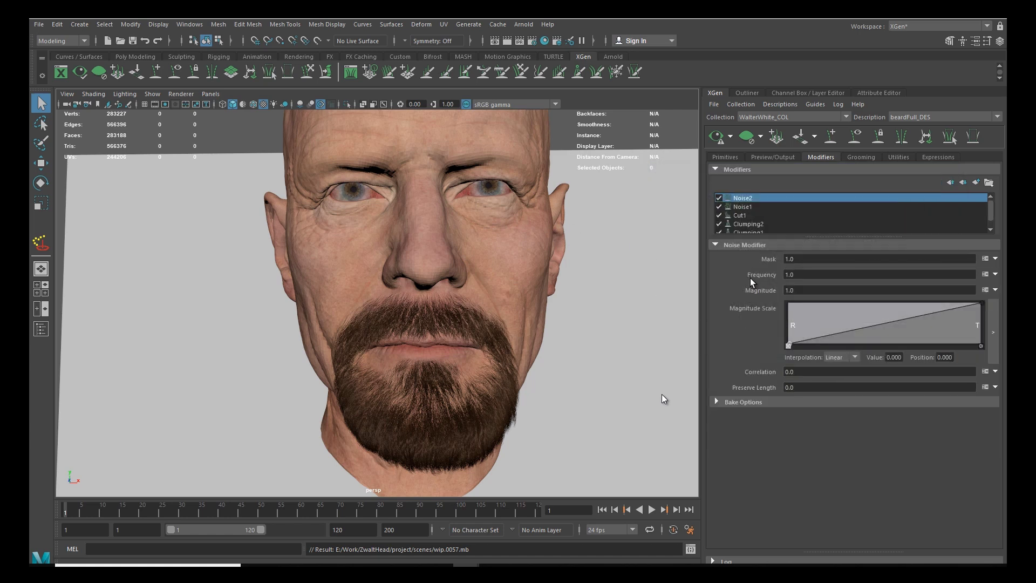
{"action": "left_click", "coordinate": [804, 276]}
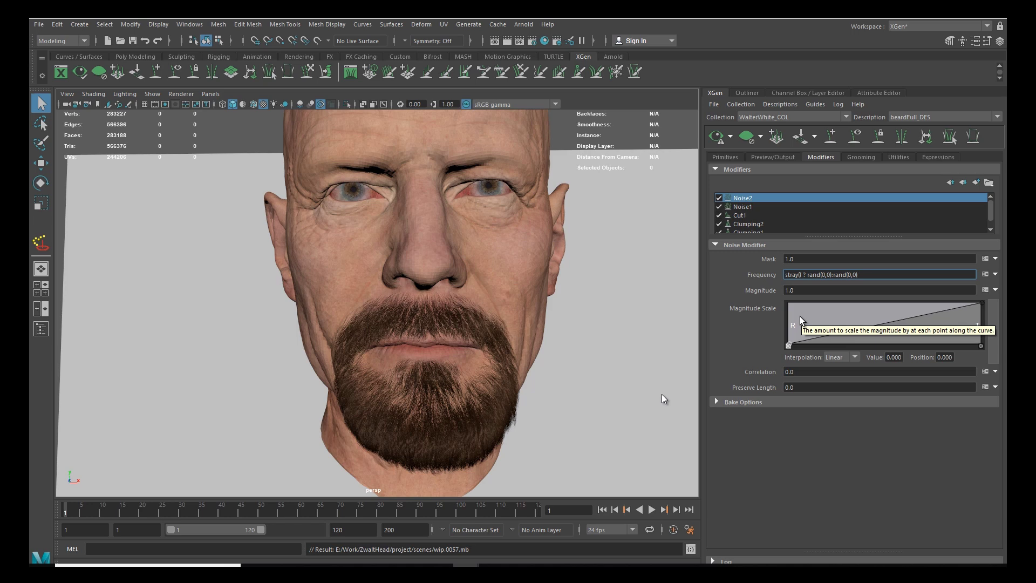
{"action": "key", "text": "ctrl+a"}
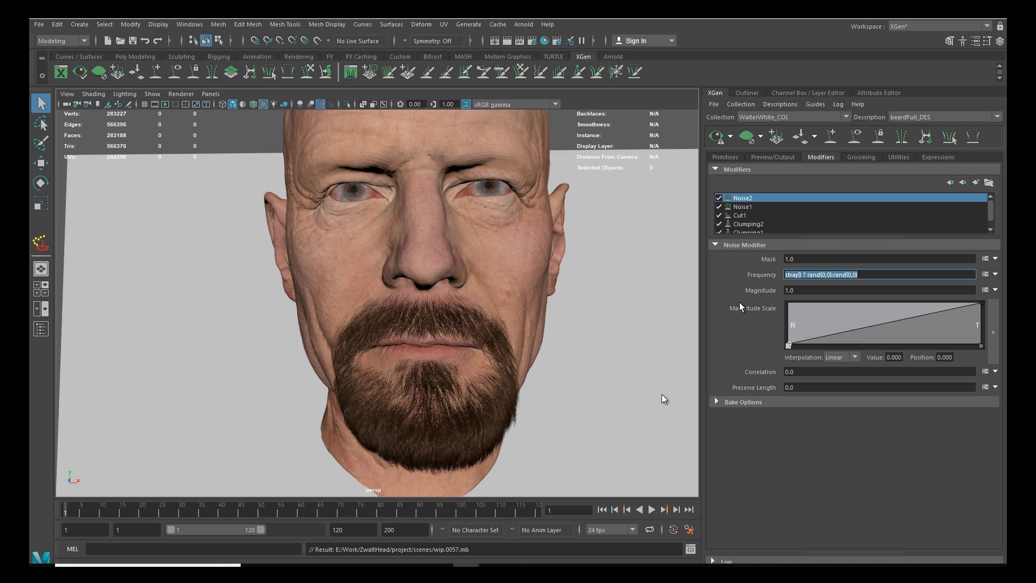
{"action": "left_click", "coordinate": [803, 291]}
{"action": "left_click_drag", "start_coordinate": [865, 275], "coordinate": [757, 282]}
{"action": "type", "text": "1"}
{"action": "key", "text": "Return"}
Step: Set the Noise2 magnitude expression to stray() ? rand(2,5):rand(0,1) and refresh the hair preview
{"action": "double_click", "coordinate": [824, 291]}
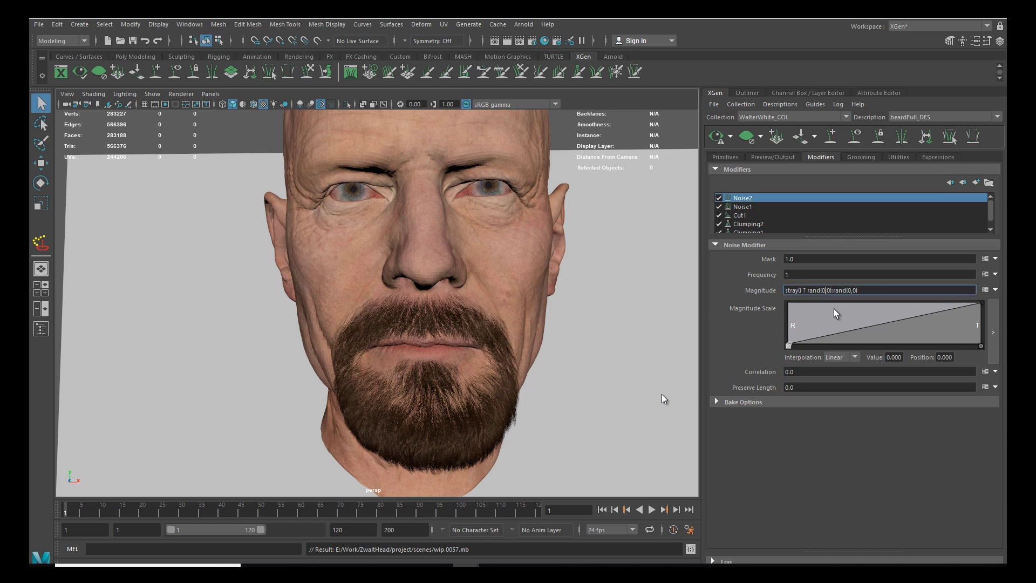
{"action": "type", "text": "5"}
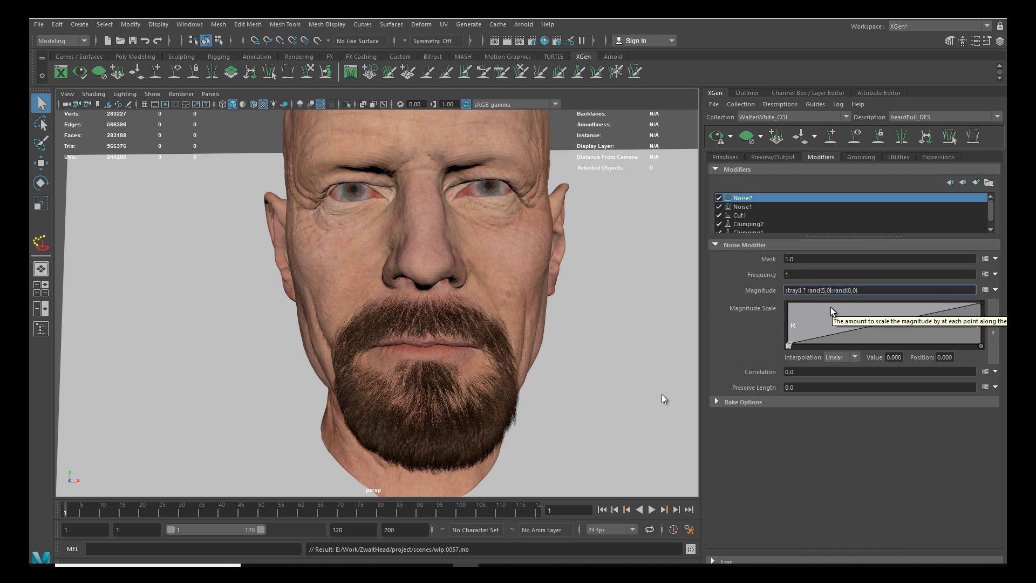
{"action": "key", "text": "Return"}
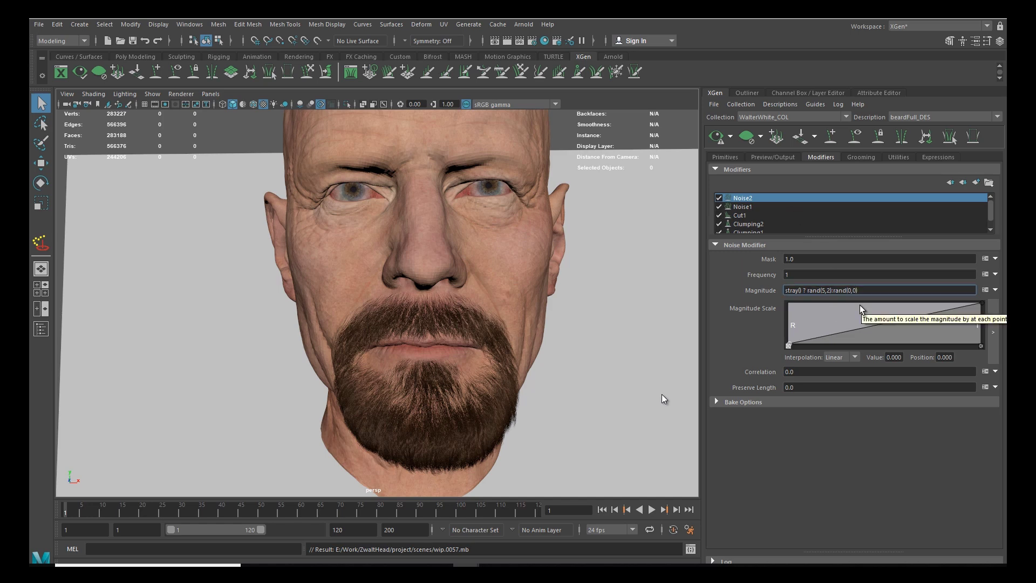
{"action": "left_click", "coordinate": [822, 290]}
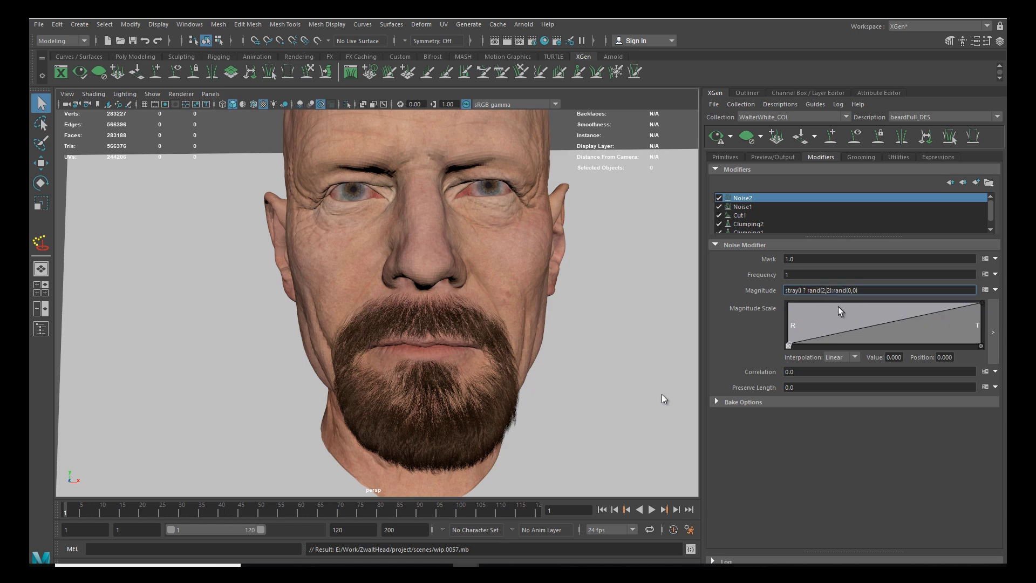
{"action": "type", "text": "5"}
{"action": "key", "text": "Right"}
{"action": "key", "text": "Right"}
{"action": "key", "text": "Right"}
{"action": "key", "text": "Right"}
{"action": "key", "text": "Right"}
{"action": "key", "text": "Right"}
{"action": "key", "text": "Right"}
{"action": "key", "text": "Right"}
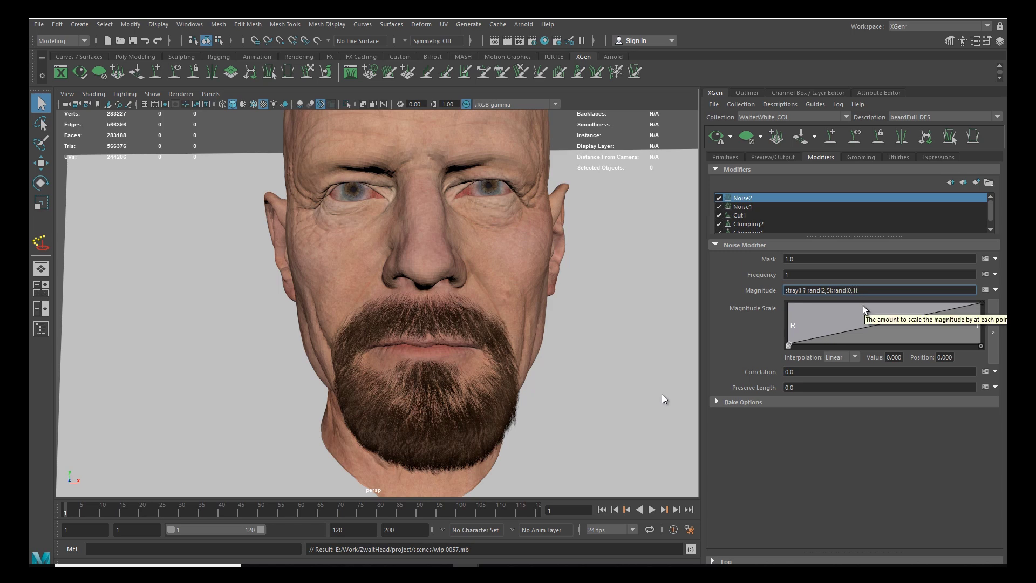
{"action": "type", "text": "1"}
{"action": "key", "text": "Return"}
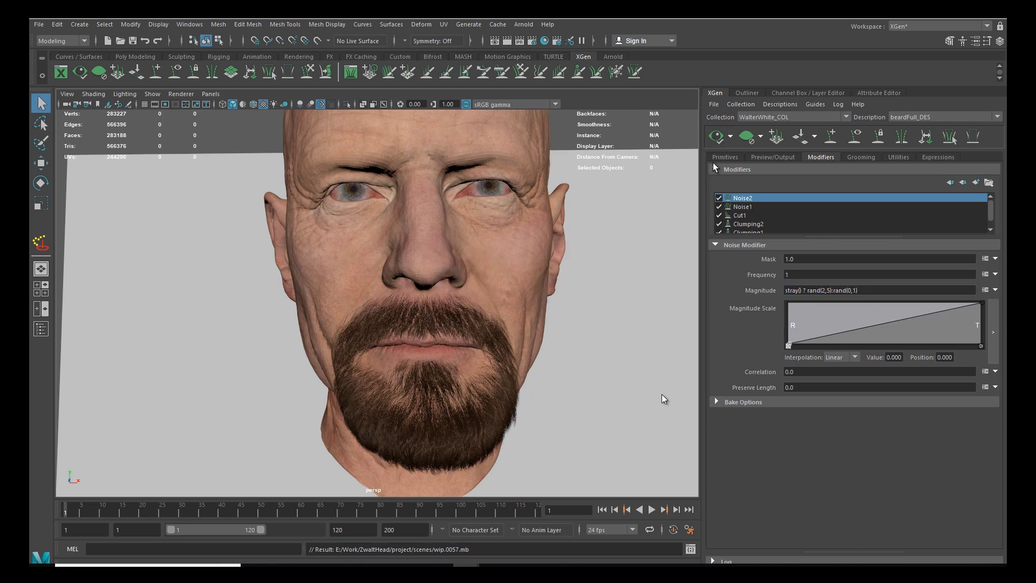
{"action": "scroll", "coordinate": [485, 348], "scroll_direction": "up", "scroll_amount": 5}
{"action": "left_click_drag", "start_coordinate": [490, 356], "coordinate": [477, 352], "text": "alt"}
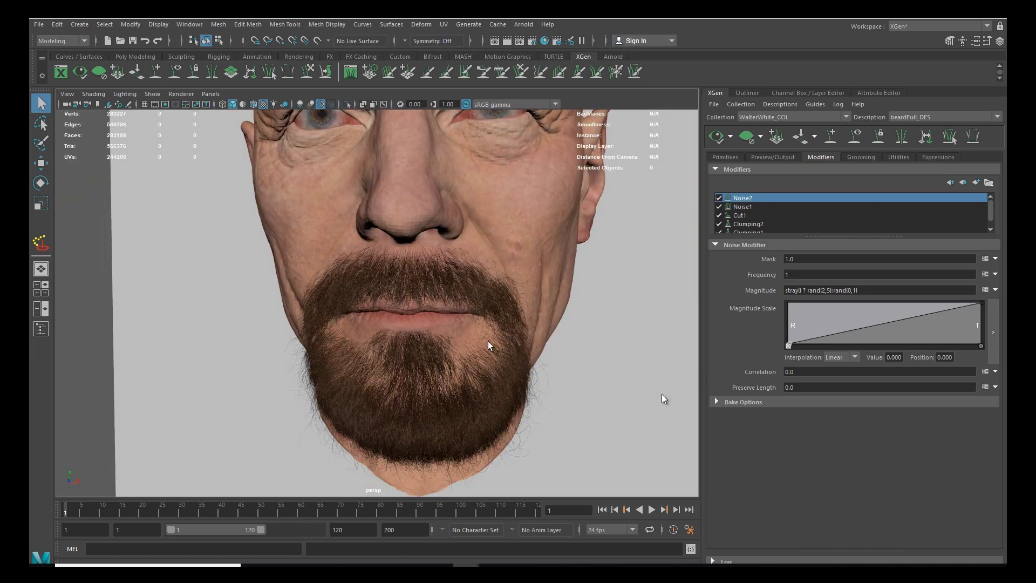
Step: Try a mask value of 0.2 on the Noise2 modifier and set it back to 1
{"action": "left_click", "coordinate": [804, 258]}
{"action": "type", "text": ".2"}
{"action": "key", "text": "Return"}
{"action": "left_click_drag", "start_coordinate": [464, 300], "coordinate": [516, 314], "text": "alt"}
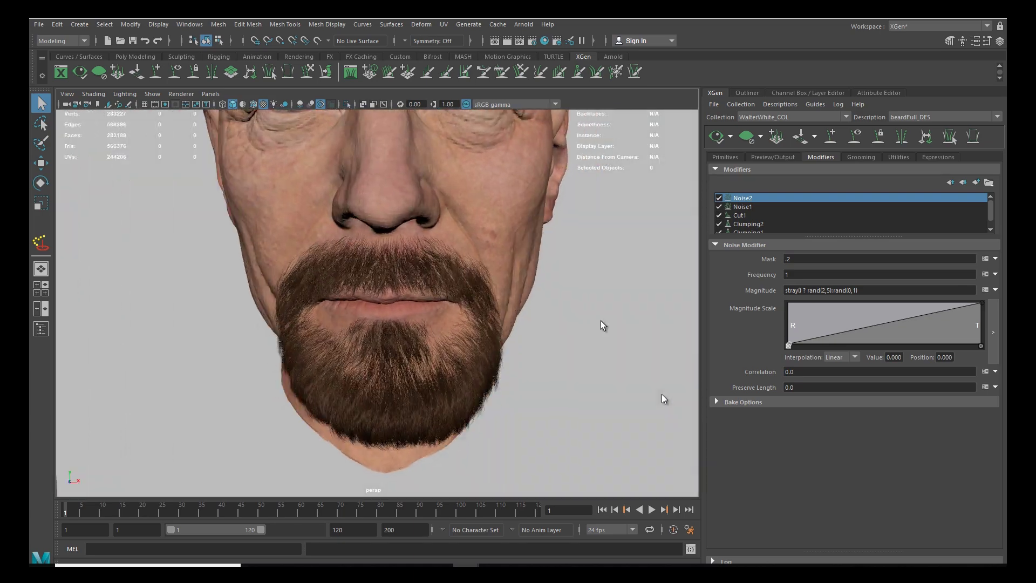
{"action": "left_click", "coordinate": [803, 259]}
{"action": "type", "text": "1"}
{"action": "key", "text": "Return"}
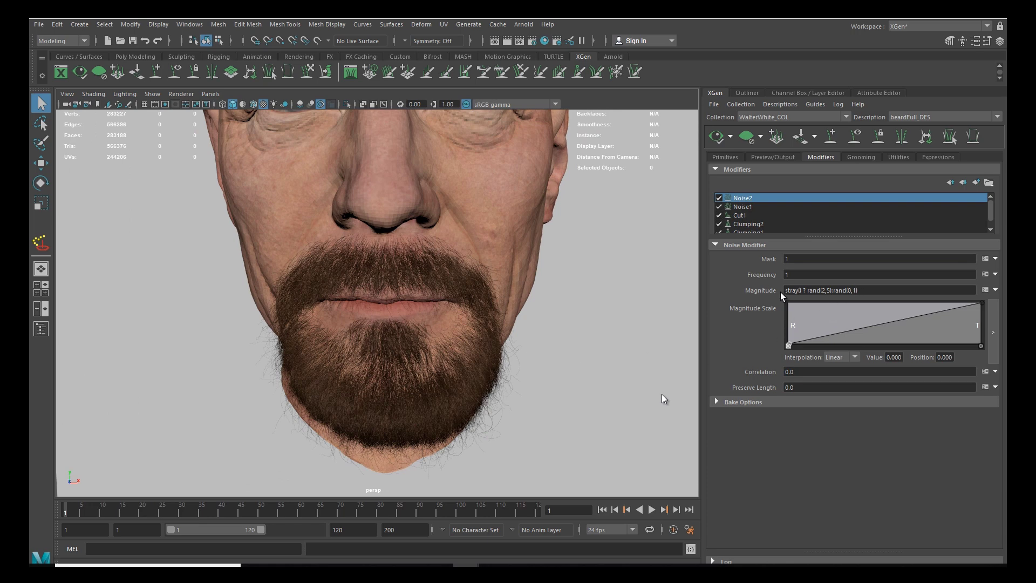
Step: Set the Noise2 frequency to 0.2 and check the stray hairs from the side
{"action": "left_click", "coordinate": [809, 275]}
{"action": "type", "text": ".2"}
{"action": "key", "text": "Return"}
{"action": "left_click_drag", "start_coordinate": [569, 299], "coordinate": [658, 300], "text": "alt"}
Step: Change the Noise2 magnitude expression to stray() ? rand(1,3):rand(0,.5) and refresh the hair preview
{"action": "left_click", "coordinate": [824, 290]}
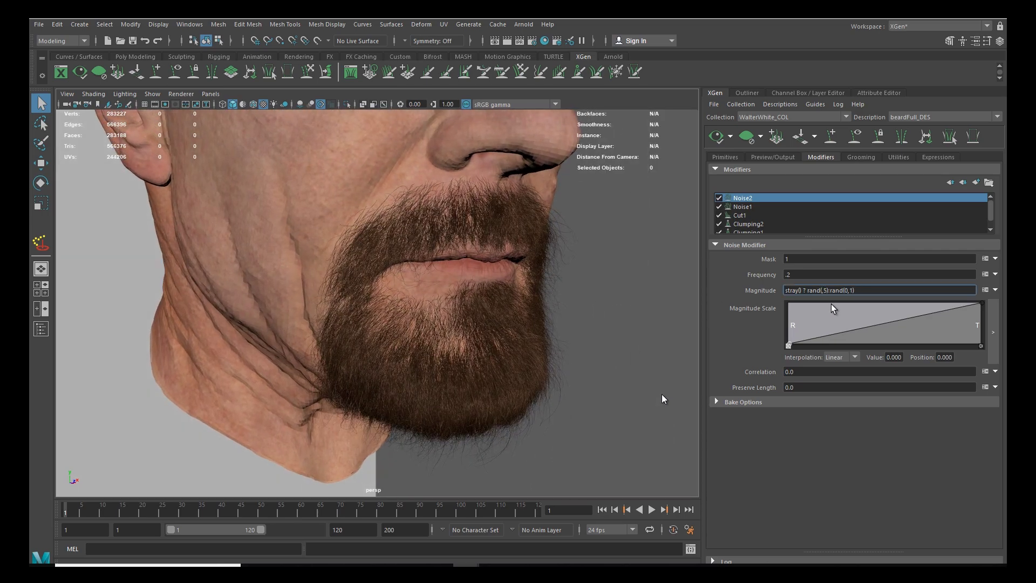
{"action": "key", "text": "BackSpace"}
{"action": "type", "text": "3"}
{"action": "key", "text": "Return"}
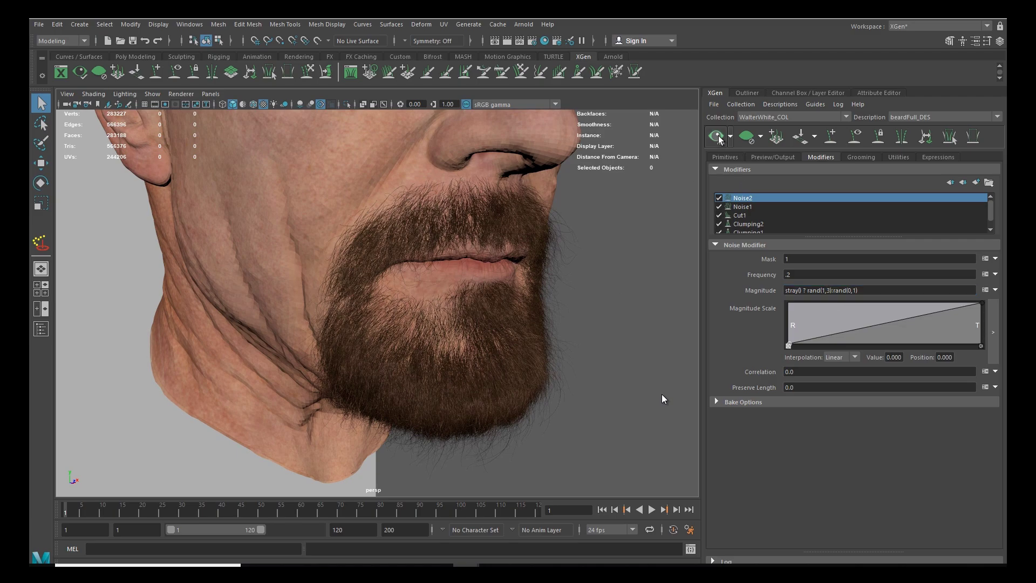
{"action": "left_click_drag", "start_coordinate": [594, 246], "coordinate": [572, 270], "text": "alt"}
{"action": "left_click", "coordinate": [852, 291]}
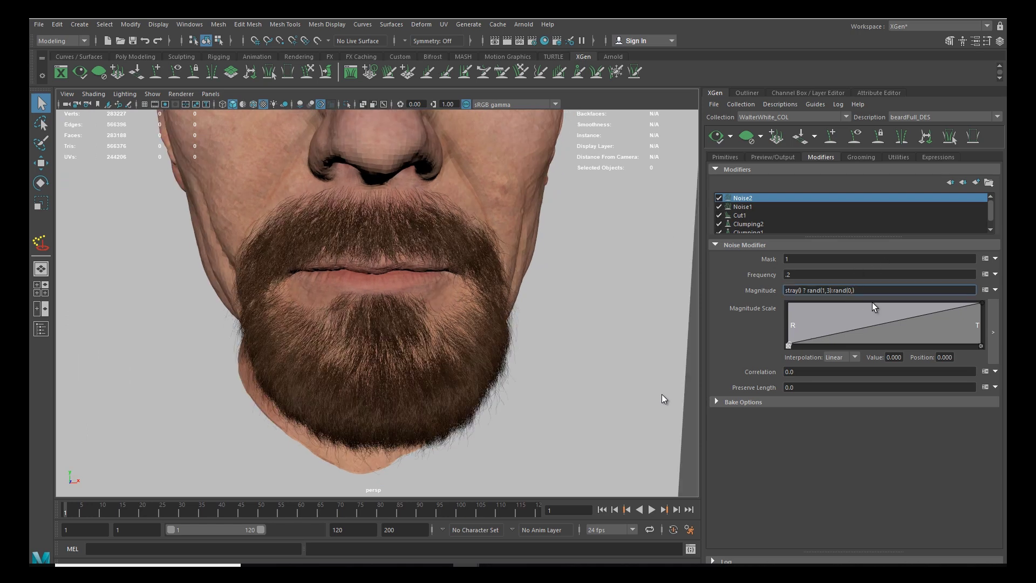
{"action": "type", "text": ".5"}
{"action": "key", "text": "Return"}
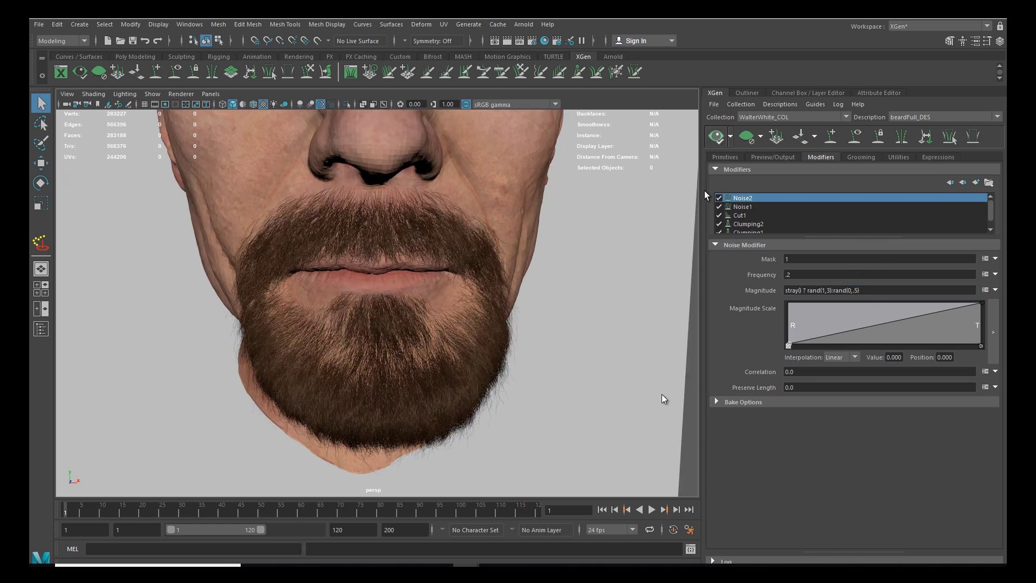
Step: Set the Noise2 frequency to 0.5, refresh the hair preview and check the beard on the whole head
{"action": "mouse_move", "coordinate": [548, 246]}
{"action": "left_mouse_down", "text": "alt"}
{"action": "mouse_move", "coordinate": [626, 256]}
{"action": "mouse_move", "coordinate": [542, 252]}
{"action": "left_mouse_up", "text": "alt"}
{"action": "left_click_drag", "start_coordinate": [802, 277], "coordinate": [771, 277]}
{"action": "type", "text": ".5"}
{"action": "key", "text": "Return"}
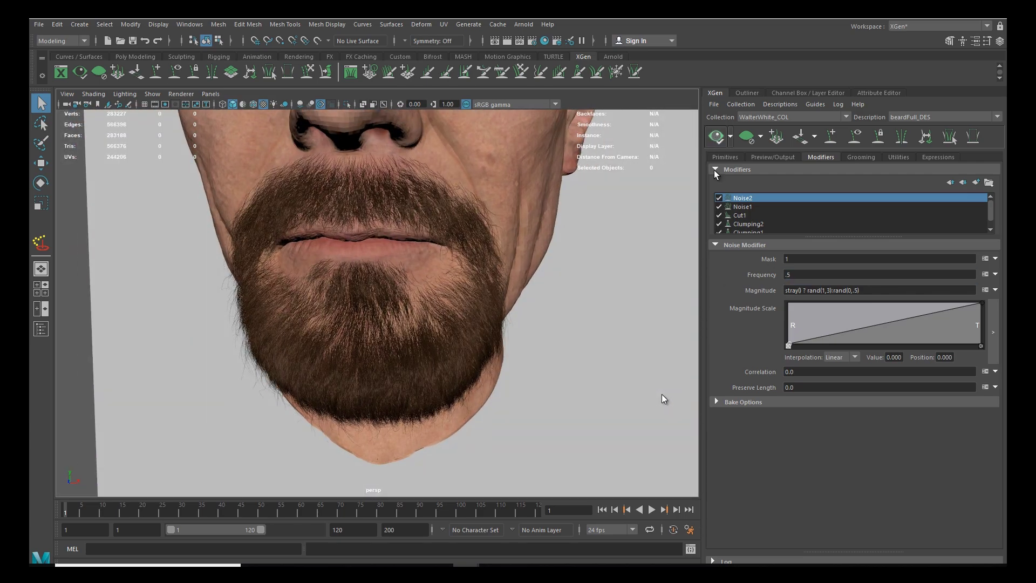
{"action": "mouse_move", "coordinate": [421, 331]}
{"action": "left_mouse_down", "text": "alt"}
{"action": "mouse_move", "coordinate": [382, 347]}
{"action": "mouse_move", "coordinate": [447, 343]}
{"action": "mouse_move", "coordinate": [347, 293]}
{"action": "mouse_move", "coordinate": [470, 389]}
{"action": "mouse_move", "coordinate": [532, 365]}
{"action": "mouse_move", "coordinate": [356, 355]}
{"action": "mouse_move", "coordinate": [294, 312]}
{"action": "mouse_move", "coordinate": [416, 363]}
{"action": "mouse_move", "coordinate": [330, 363]}
{"action": "mouse_move", "coordinate": [347, 364]}
{"action": "mouse_move", "coordinate": [319, 338]}
{"action": "mouse_move", "coordinate": [282, 340]}
{"action": "mouse_move", "coordinate": [461, 335]}
{"action": "mouse_move", "coordinate": [342, 342]}
{"action": "mouse_move", "coordinate": [416, 339]}
{"action": "left_mouse_up", "text": "alt"}
{"action": "scroll", "coordinate": [370, 331], "scroll_direction": "down", "scroll_amount": 5}
{"action": "key", "text": "alt+b"}
{"action": "right_click_drag", "start_coordinate": [416, 340], "coordinate": [383, 350], "text": "alt"}
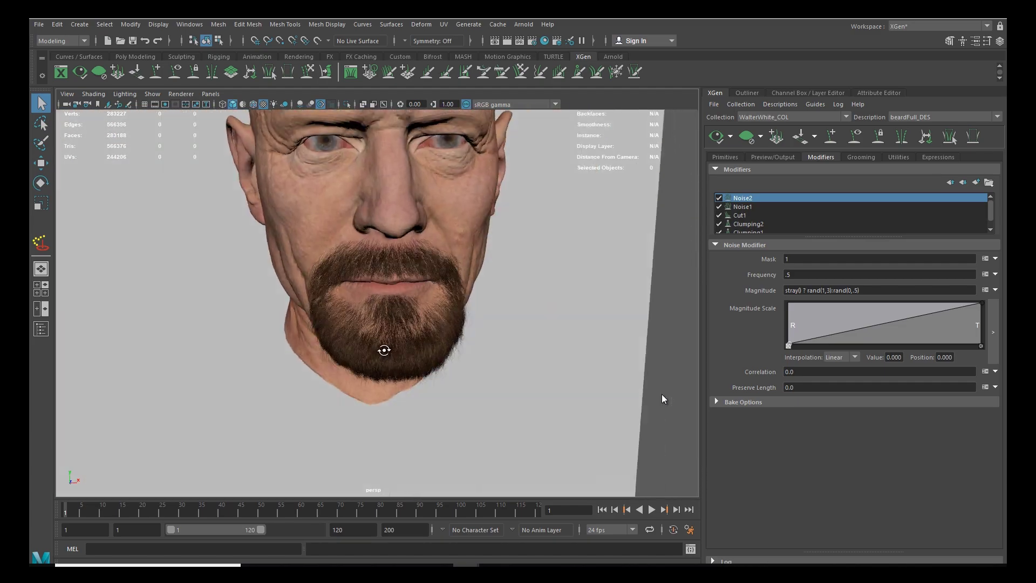
Step: Set the Noise2 mask to 0.5, refresh the preview and inspect the beard from the side
{"action": "scroll", "coordinate": [393, 343], "scroll_direction": "up", "scroll_amount": 3}
{"action": "double_click", "coordinate": [809, 259]}
{"action": "type", "text": ".5"}
{"action": "key", "text": "Return"}
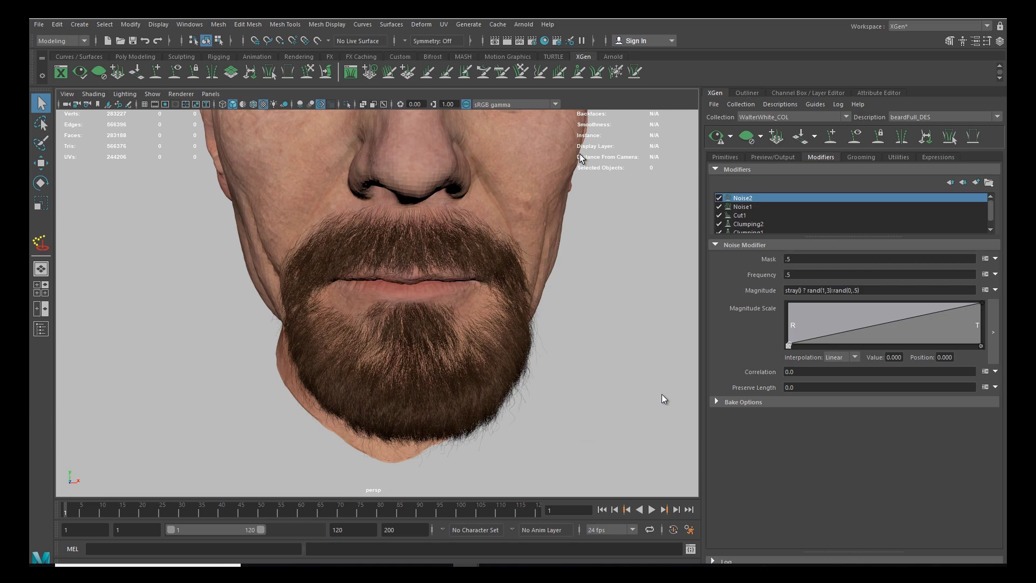
{"action": "middle_click_drag", "start_coordinate": [461, 341], "coordinate": [432, 305], "text": "alt"}
{"action": "left_click_drag", "start_coordinate": [432, 306], "coordinate": [545, 331], "text": "alt"}
Step: Set the stray hairs' range in the Noise2 magnitude expression to rand(2,6) and check the beard
{"action": "left_click", "coordinate": [825, 291]}
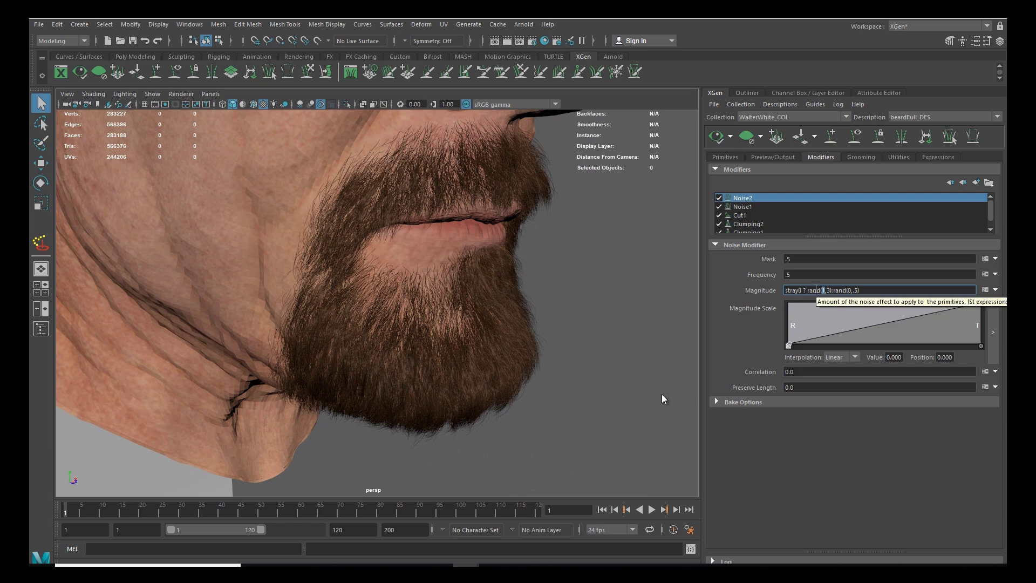
{"action": "type", "text": "6"}
{"action": "key", "text": "Return"}
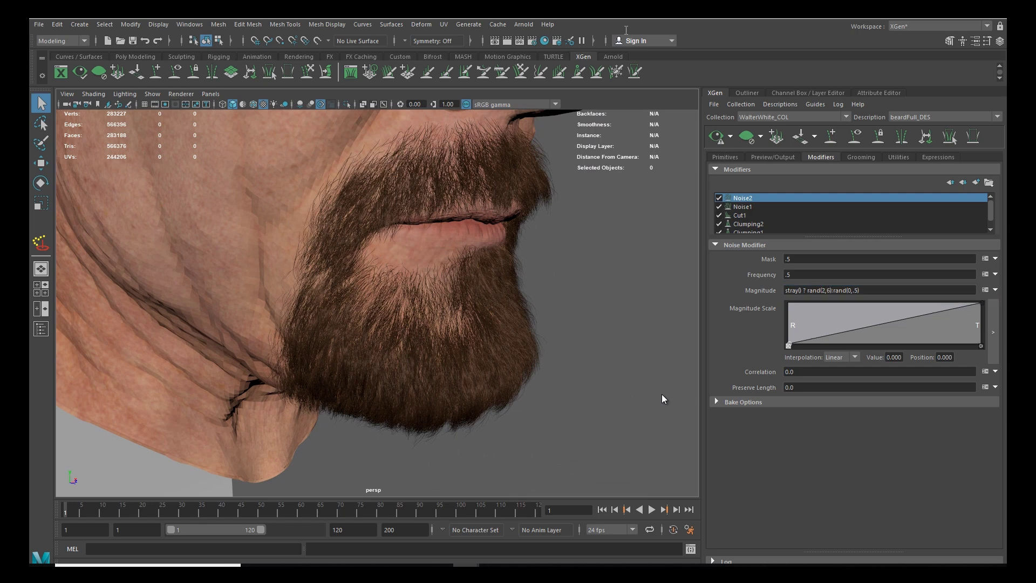
{"action": "left_click_drag", "start_coordinate": [666, 192], "coordinate": [370, 289], "text": "alt"}
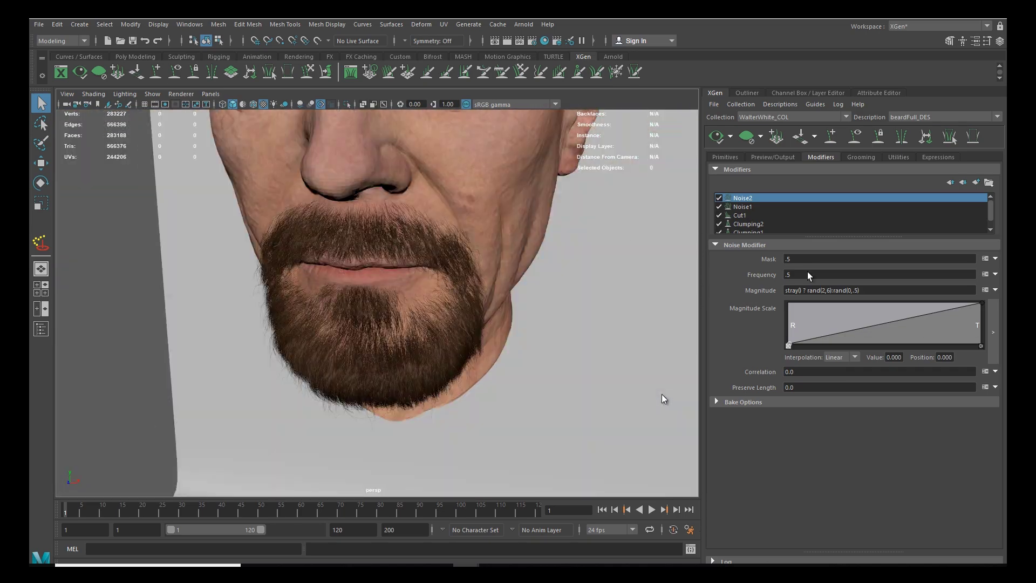
Step: Set the stray hairs' magnitude range to rand(2,4), refresh the preview and inspect the beard up close
{"action": "left_click", "coordinate": [829, 290]}
{"action": "key", "text": "BackSpace"}
{"action": "type", "text": "4"}
{"action": "key", "text": "Return"}
{"action": "left_click", "coordinate": [716, 138]}
{"action": "scroll", "coordinate": [441, 326], "scroll_direction": "up", "scroll_amount": 3}
{"action": "left_click_drag", "start_coordinate": [441, 327], "coordinate": [494, 353], "text": "alt"}
Step: Set the stray hairs' magnitude range in the Noise2 expression to rand(1,4) and refresh the preview
{"action": "left_click", "coordinate": [824, 290]}
{"action": "key", "text": "BackSpace"}
{"action": "type", "text": "1"}
{"action": "key", "text": "Return"}
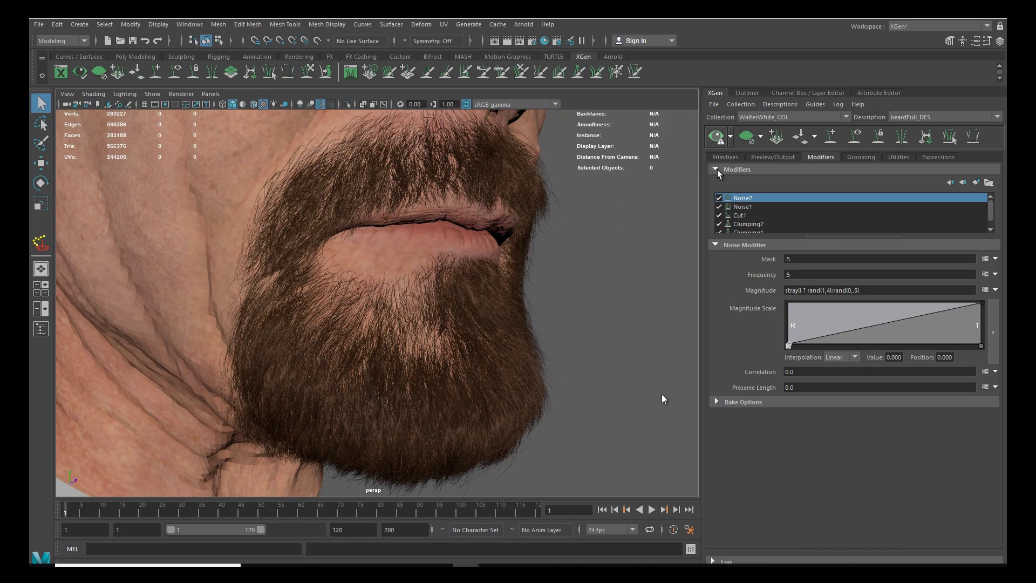
Step: Set the stray hairs' magnitude range in the Noise2 expression to rand(1,6) and refresh the hair preview
{"action": "left_click_drag", "start_coordinate": [627, 261], "coordinate": [612, 289], "text": "alt"}
{"action": "left_click_drag", "start_coordinate": [829, 291], "coordinate": [825, 303]}
{"action": "type", "text": "6"}
{"action": "key", "text": "Return"}
{"action": "left_click", "coordinate": [716, 137]}
{"action": "left_click_drag", "start_coordinate": [578, 260], "coordinate": [358, 300], "text": "alt"}
Step: Compare the beard with the Noise2 modifier off and on, and examine its silhouette from the front and side
{"action": "left_click", "coordinate": [730, 137]}
{"action": "left_click", "coordinate": [718, 197]}
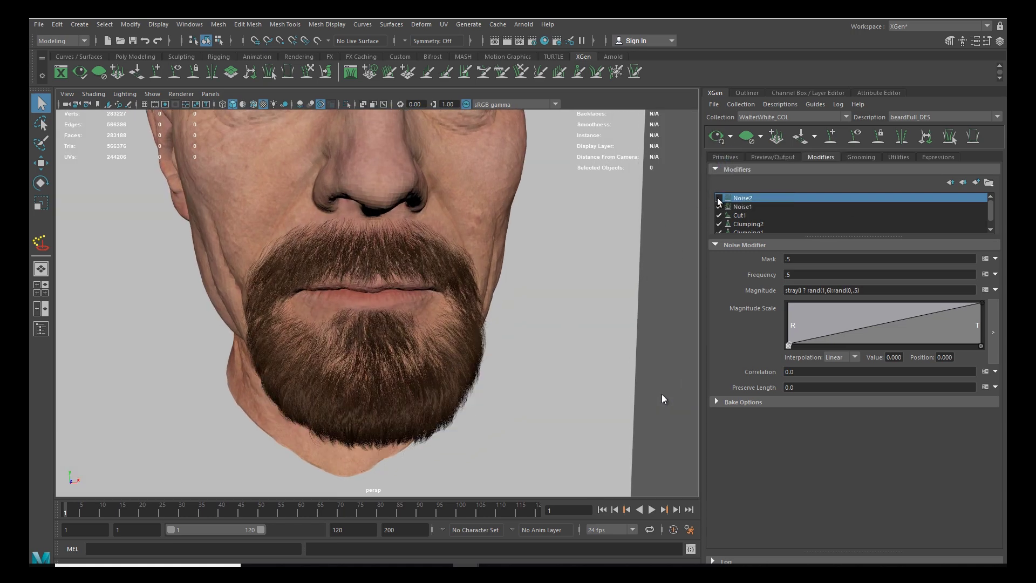
{"action": "left_click_drag", "start_coordinate": [491, 283], "coordinate": [497, 344], "text": "alt"}
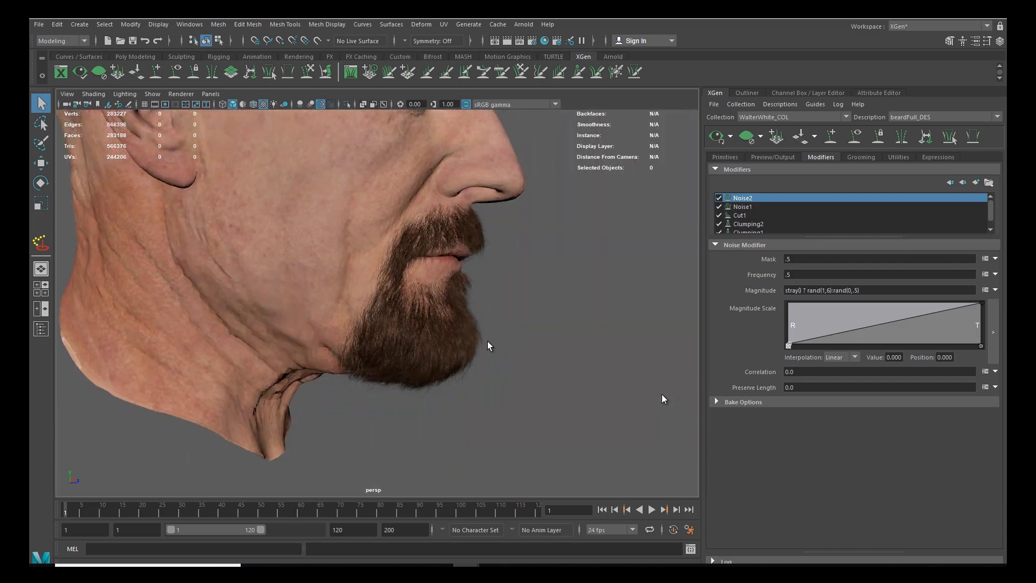
{"action": "right_click_drag", "start_coordinate": [496, 345], "coordinate": [557, 388], "text": "alt"}
{"action": "left_click_drag", "start_coordinate": [557, 389], "coordinate": [432, 372], "text": "alt"}
{"action": "right_click_drag", "start_coordinate": [431, 372], "coordinate": [291, 346], "text": "alt"}
{"action": "left_click_drag", "start_coordinate": [346, 362], "coordinate": [395, 372], "text": "alt"}
{"action": "right_click_drag", "start_coordinate": [395, 373], "coordinate": [436, 390], "text": "alt"}
{"action": "middle_click_drag", "start_coordinate": [436, 390], "coordinate": [433, 349], "text": "alt"}
{"action": "right_click_drag", "start_coordinate": [433, 349], "coordinate": [468, 401], "text": "alt"}
Step: Show the guides and adjust the shape of the guide just below the lower lip, beside the centre of the chin patch
{"action": "left_click", "coordinate": [853, 136]}
{"action": "mouse_move", "coordinate": [461, 315]}
{"action": "left_mouse_down", "text": "alt"}
{"action": "mouse_move", "coordinate": [483, 309]}
{"action": "mouse_move", "coordinate": [482, 327]}
{"action": "mouse_move", "coordinate": [458, 319]}
{"action": "left_mouse_up", "text": "alt"}
{"action": "key", "text": "w"}
{"action": "left_click", "coordinate": [400, 281]}
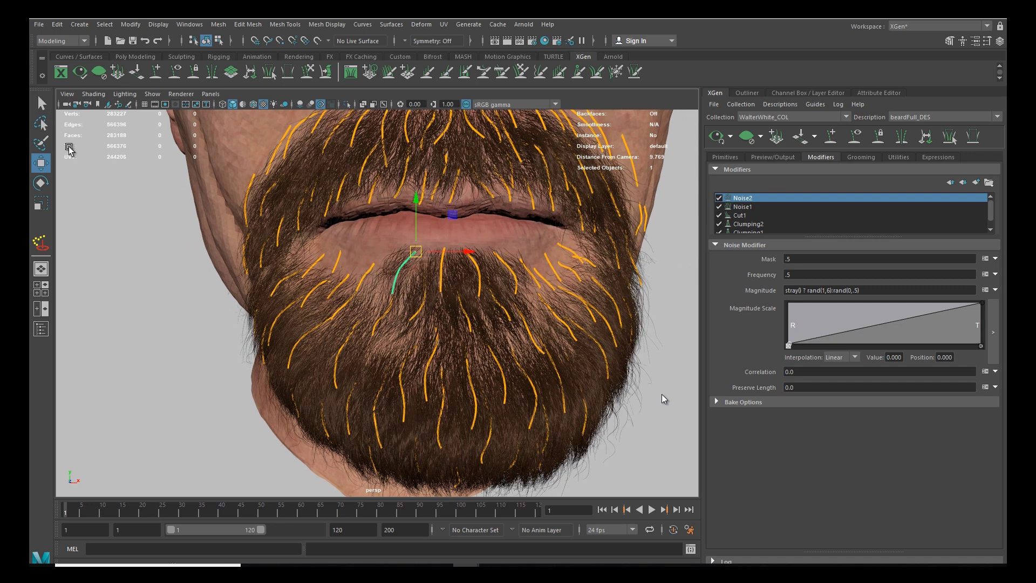
{"action": "key", "text": "t"}
{"action": "mouse_move", "coordinate": [378, 254]}
{"action": "left_mouse_down"}
{"action": "mouse_move", "coordinate": [384, 310]}
{"action": "mouse_move", "coordinate": [378, 267]}
{"action": "mouse_move", "coordinate": [363, 270]}
{"action": "left_mouse_up"}
{"action": "key", "text": "w"}
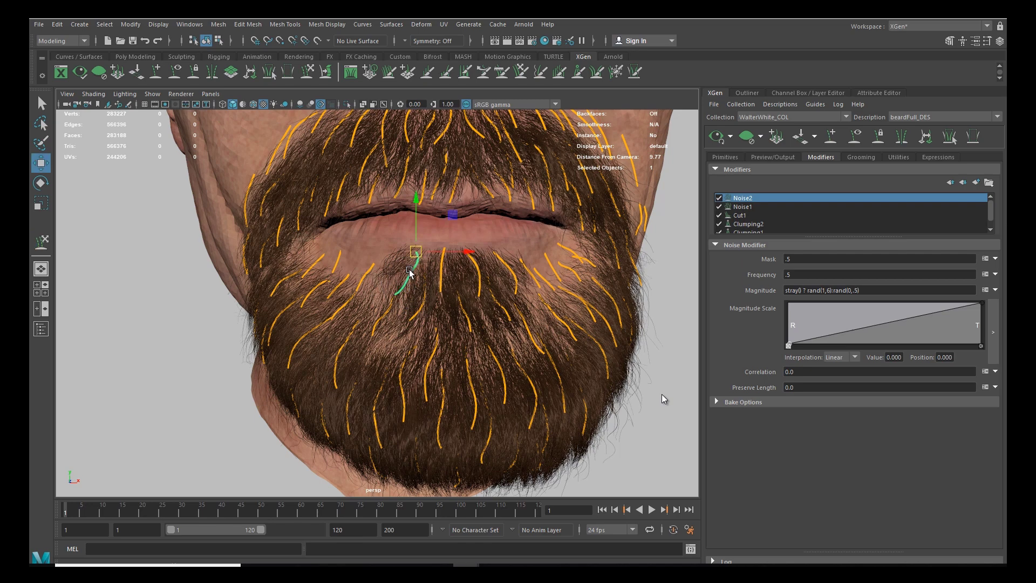
Step: Rebuild the selected guide below the lower lip with a CV count of 3
{"action": "left_click", "coordinate": [726, 158]}
{"action": "left_click", "coordinate": [800, 530]}
{"action": "left_click", "coordinate": [524, 311]}
{"action": "scroll", "coordinate": [427, 300], "scroll_direction": "up", "scroll_amount": 3}
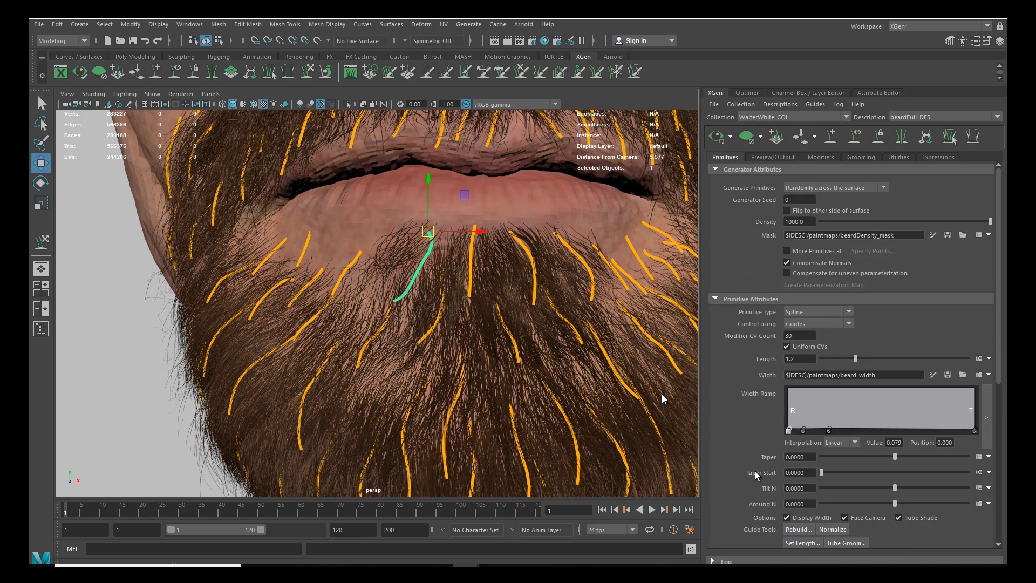
{"action": "left_click", "coordinate": [797, 529]}
{"action": "type", "text": "3"}
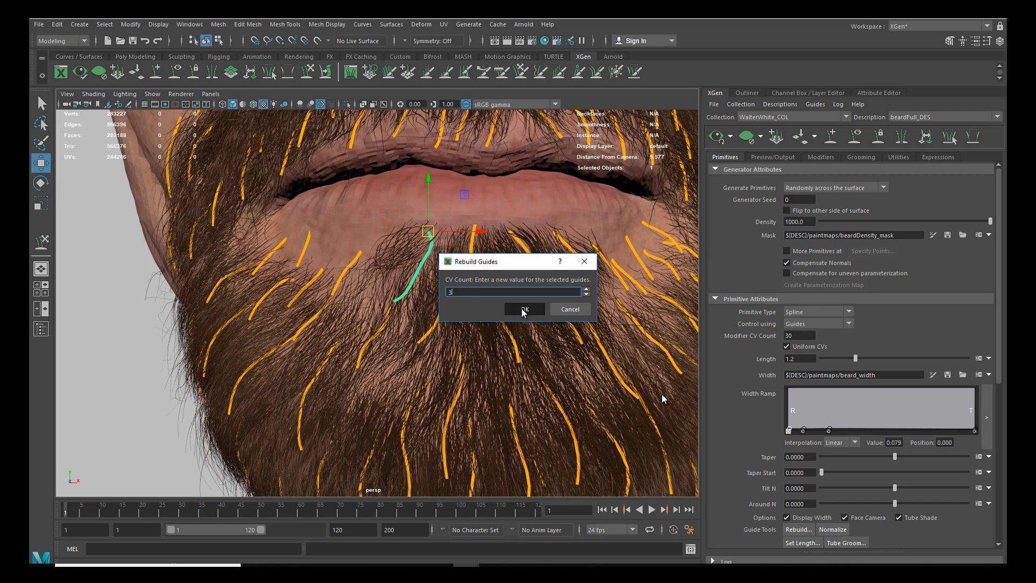
{"action": "left_click", "coordinate": [525, 309]}
Step: Reshape the rebuilt guide below the lower lip to follow the chin hair's flow and refresh the hair preview
{"action": "middle_click_drag", "start_coordinate": [520, 313], "coordinate": [401, 275], "text": "alt"}
{"action": "scroll", "coordinate": [398, 276], "scroll_direction": "down", "scroll_amount": 5}
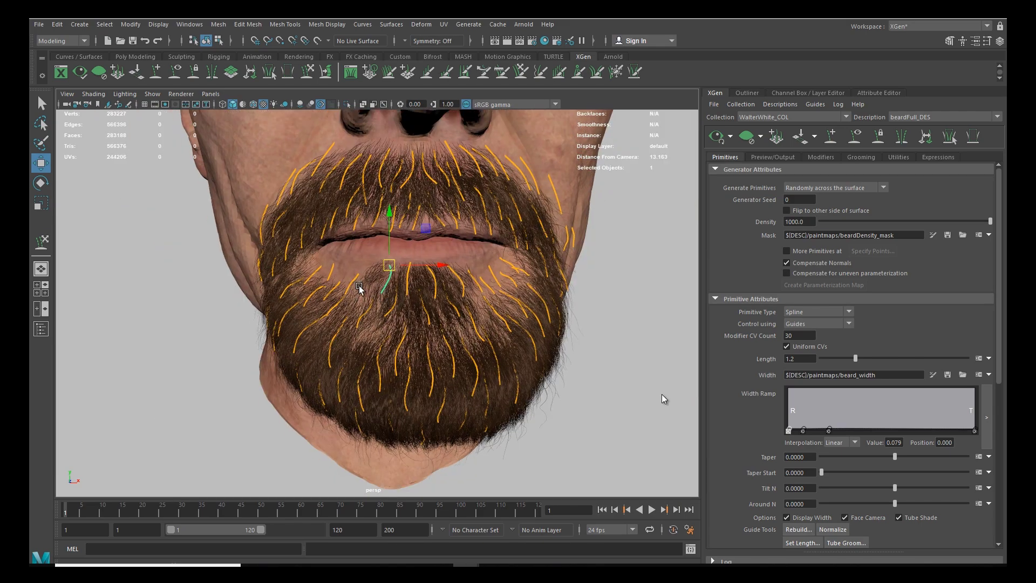
{"action": "key", "text": "y"}
{"action": "scroll", "coordinate": [383, 294], "scroll_direction": "up", "scroll_amount": 4}
{"action": "left_click_drag", "start_coordinate": [384, 298], "coordinate": [370, 292]}
{"action": "middle_click_drag", "start_coordinate": [398, 308], "coordinate": [422, 270], "text": "alt"}
{"action": "key", "text": "w"}
{"action": "left_click", "coordinate": [713, 137]}
{"action": "scroll", "coordinate": [398, 301], "scroll_direction": "down", "scroll_amount": 4}
{"action": "scroll", "coordinate": [389, 302], "scroll_direction": "up", "scroll_amount": 3}
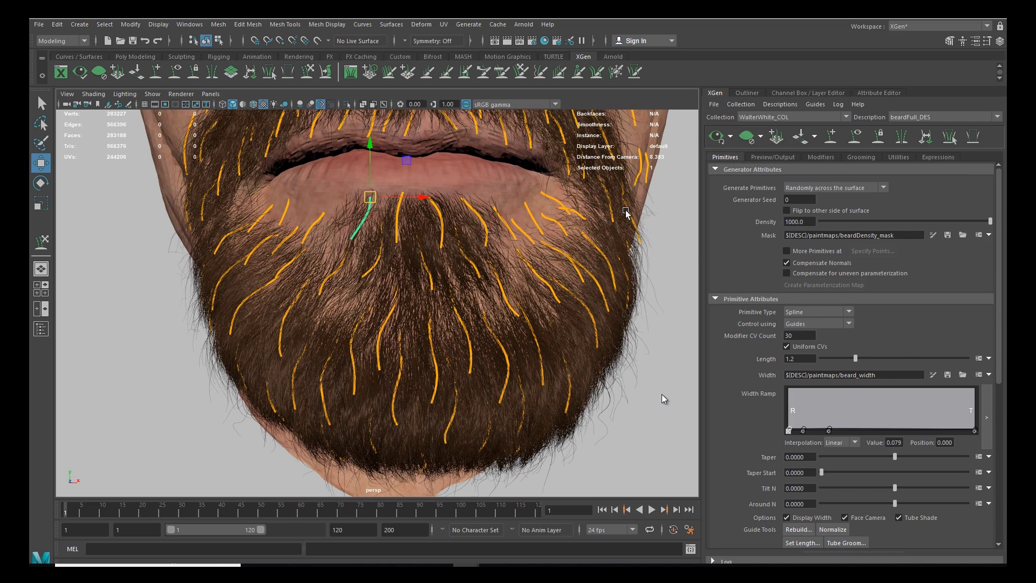
Step: Hide the guides, deselect the edited guide and examine the hair below the lower lip
{"action": "left_click", "coordinate": [857, 134]}
{"action": "scroll", "coordinate": [270, 327], "scroll_direction": "down", "scroll_amount": 5}
{"action": "left_click", "coordinate": [270, 327]}
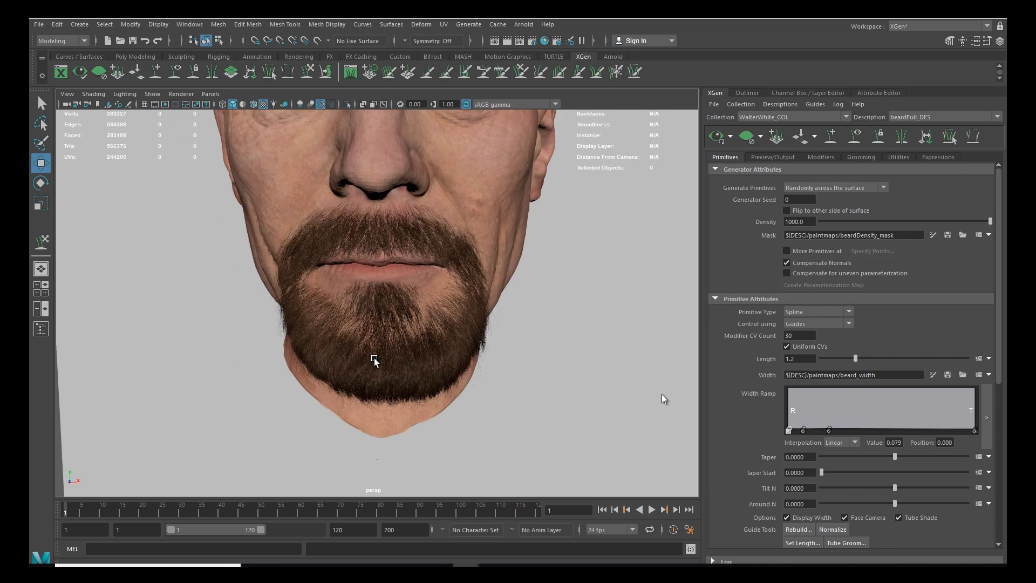
{"action": "mouse_move", "coordinate": [376, 359]}
{"action": "left_mouse_down", "text": "alt"}
{"action": "mouse_move", "coordinate": [455, 354]}
{"action": "mouse_move", "coordinate": [387, 361]}
{"action": "left_mouse_up", "text": "alt"}
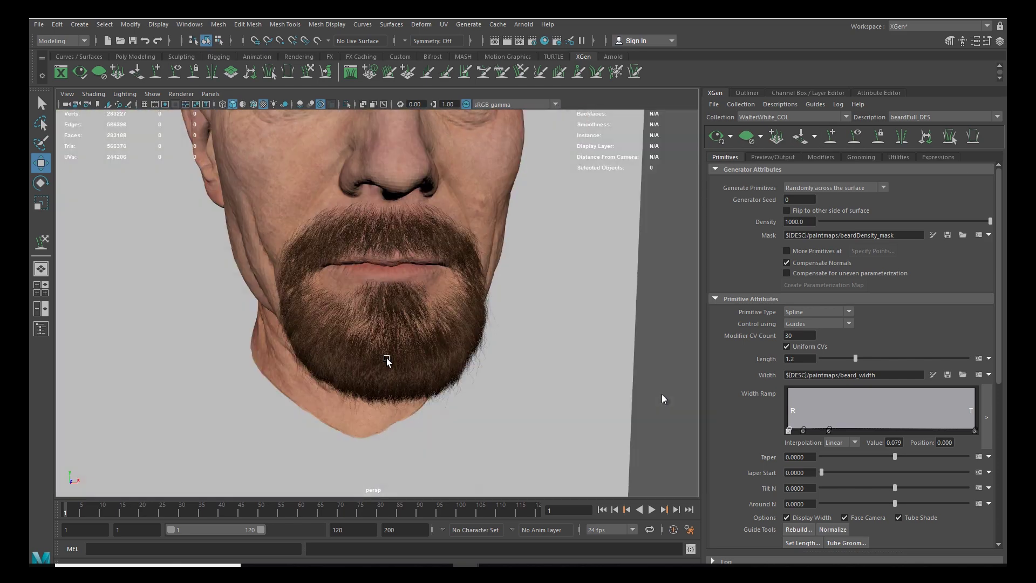
{"action": "scroll", "coordinate": [383, 356], "scroll_direction": "up", "scroll_amount": 3}
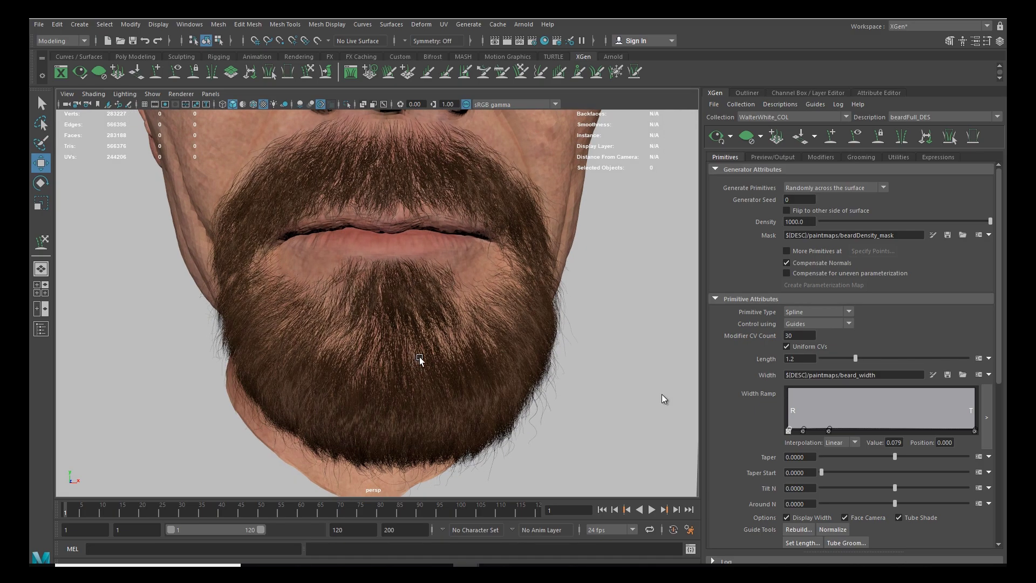
Step: Hide the head layer and show the scalps layer beneath the beard, and return to the beardFull_DES settings
{"action": "left_click_drag", "start_coordinate": [419, 359], "coordinate": [470, 372], "text": "alt"}
{"action": "scroll", "coordinate": [421, 348], "scroll_direction": "down", "scroll_amount": 3}
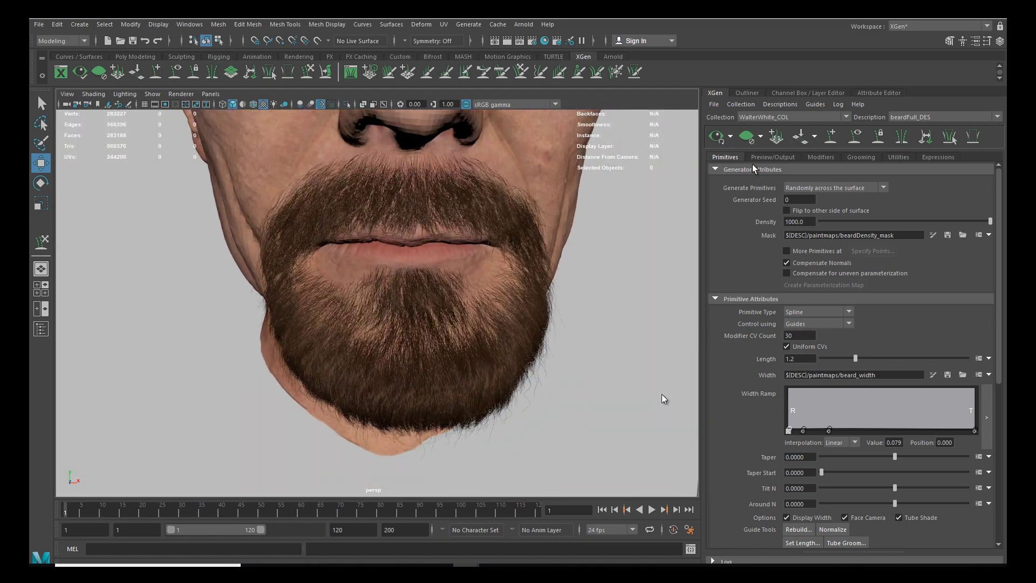
{"action": "left_click", "coordinate": [858, 157]}
{"action": "left_click", "coordinate": [807, 92]}
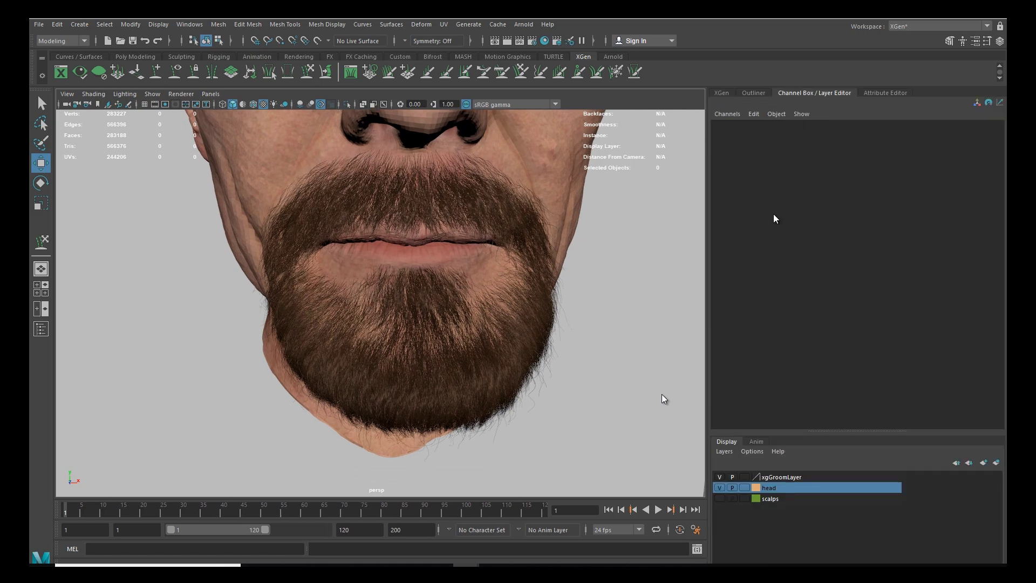
{"action": "left_click", "coordinate": [719, 498]}
{"action": "scroll", "coordinate": [433, 357], "scroll_direction": "up", "scroll_amount": 3}
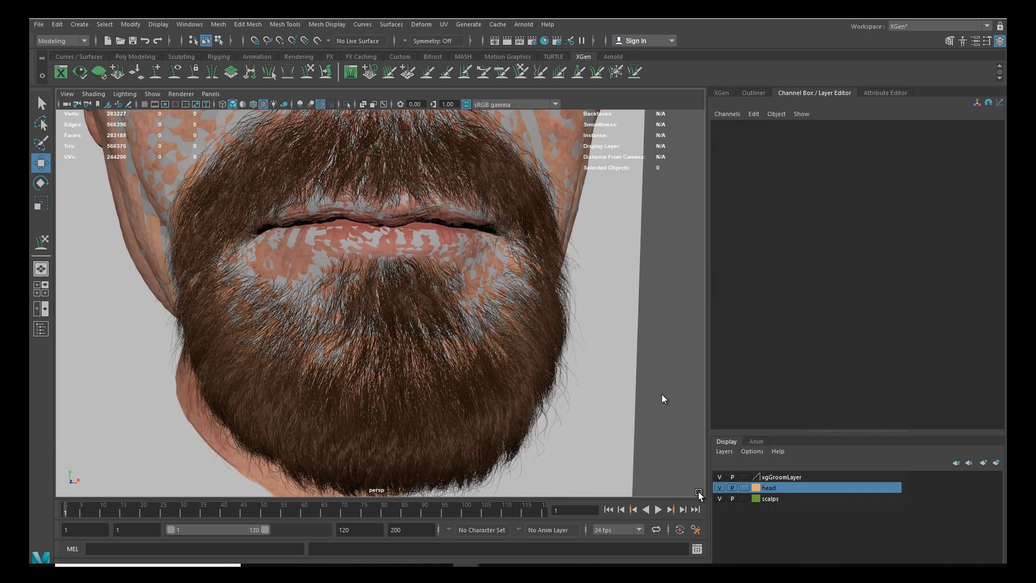
{"action": "left_click", "coordinate": [719, 498]}
{"action": "left_click", "coordinate": [721, 93]}
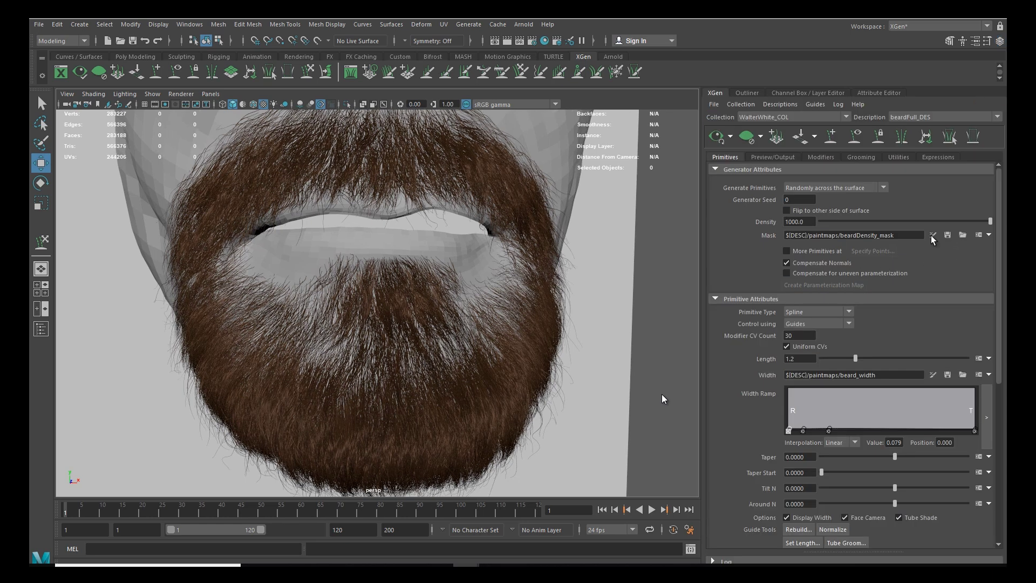
Step: Paint the beard's density mask around the lower lip and check the hair from the side and front
{"action": "left_click", "coordinate": [932, 236]}
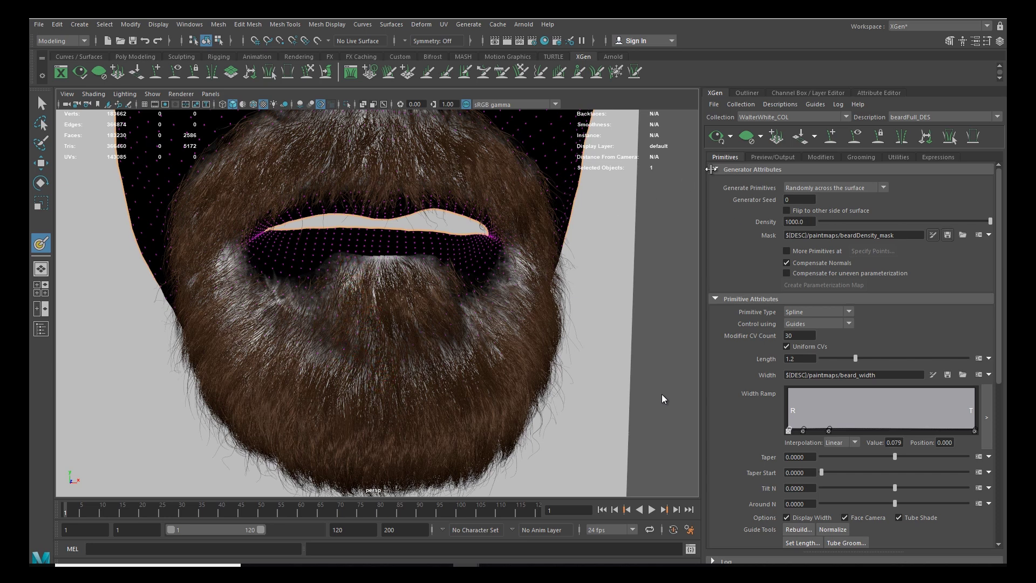
{"action": "left_click", "coordinate": [711, 153]}
{"action": "key", "text": "w"}
{"action": "scroll", "coordinate": [453, 302], "scroll_direction": "down", "scroll_amount": 4}
{"action": "left_click_drag", "start_coordinate": [452, 302], "coordinate": [478, 351], "text": "alt"}
{"action": "scroll", "coordinate": [428, 366], "scroll_direction": "up", "scroll_amount": 5}
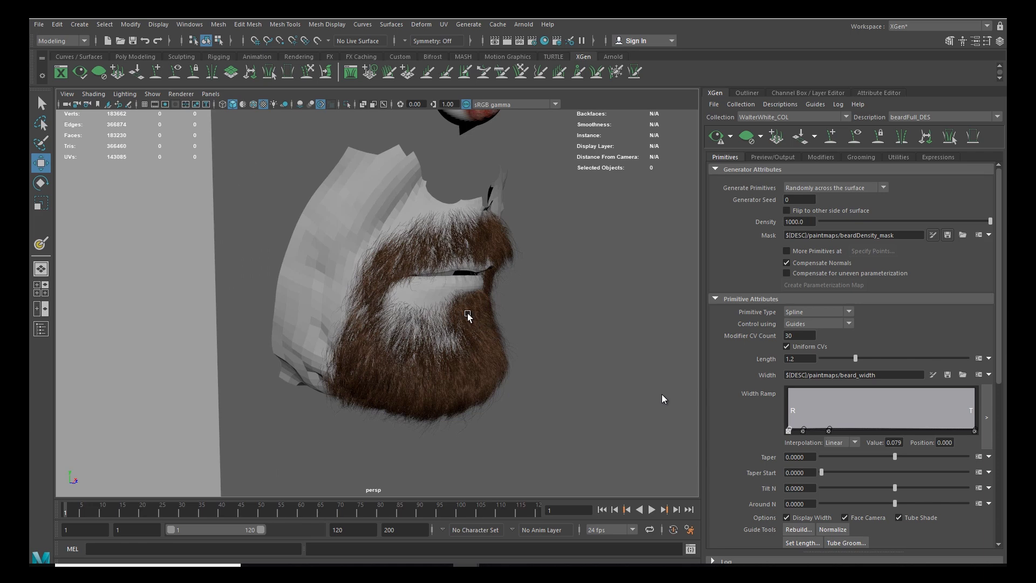
{"action": "left_click_drag", "start_coordinate": [476, 309], "coordinate": [393, 331], "text": "alt"}
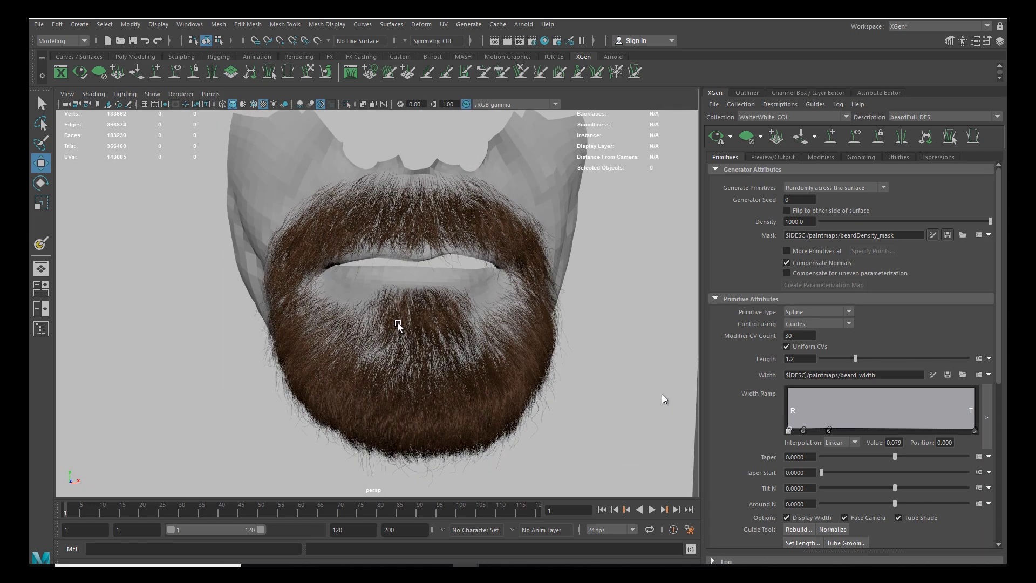
Step: Show the guides, scale down the four outermost guides along one side of the moustache's upper edge, and refresh the hair preview
{"action": "left_click", "coordinate": [857, 135]}
{"action": "left_click_drag", "start_coordinate": [475, 312], "coordinate": [497, 396], "text": "alt"}
{"action": "scroll", "coordinate": [403, 318], "scroll_direction": "up", "scroll_amount": 3}
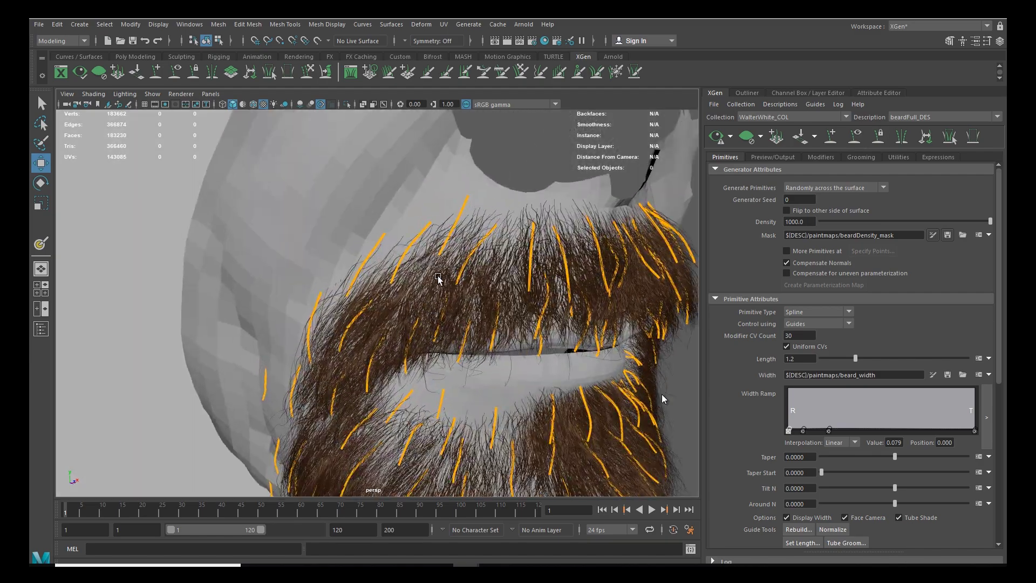
{"action": "left_click_drag", "start_coordinate": [393, 252], "coordinate": [411, 261], "text": "shift"}
{"action": "left_click_drag", "start_coordinate": [355, 256], "coordinate": [386, 269], "text": "shift"}
{"action": "left_click_drag", "start_coordinate": [386, 270], "coordinate": [413, 275], "text": "alt"}
{"action": "left_click_drag", "start_coordinate": [337, 297], "coordinate": [376, 325], "text": "shift"}
{"action": "key", "text": "r"}
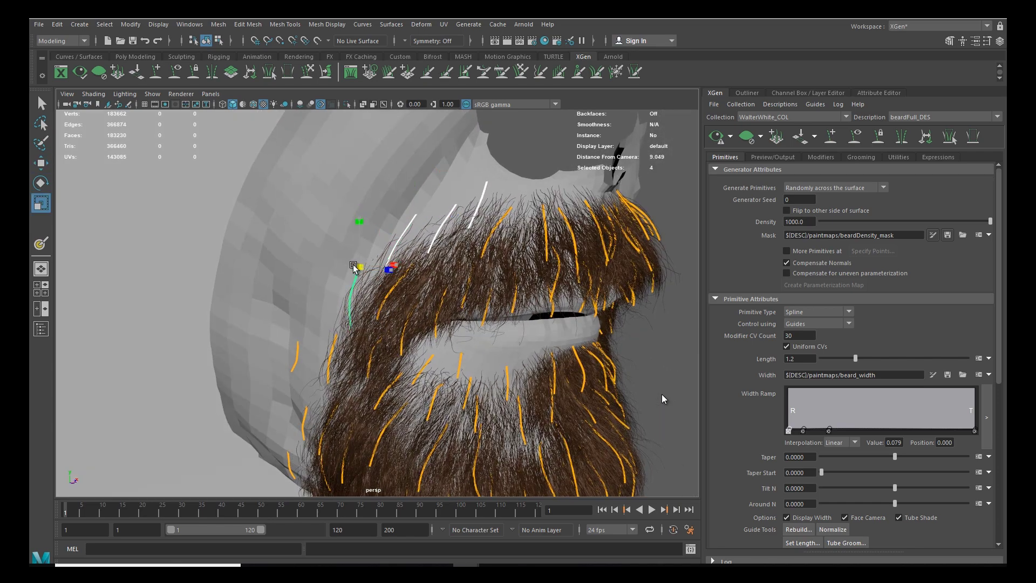
{"action": "left_click_drag", "start_coordinate": [344, 264], "coordinate": [451, 297], "text": "alt"}
{"action": "key", "text": "w"}
{"action": "left_click", "coordinate": [715, 136]}
Step: Scale down the three guides on the opposite side of the moustache's upper edge, hide the guides and deselect
{"action": "left_click_drag", "start_coordinate": [549, 277], "coordinate": [504, 295], "text": "alt"}
{"action": "key", "text": "f"}
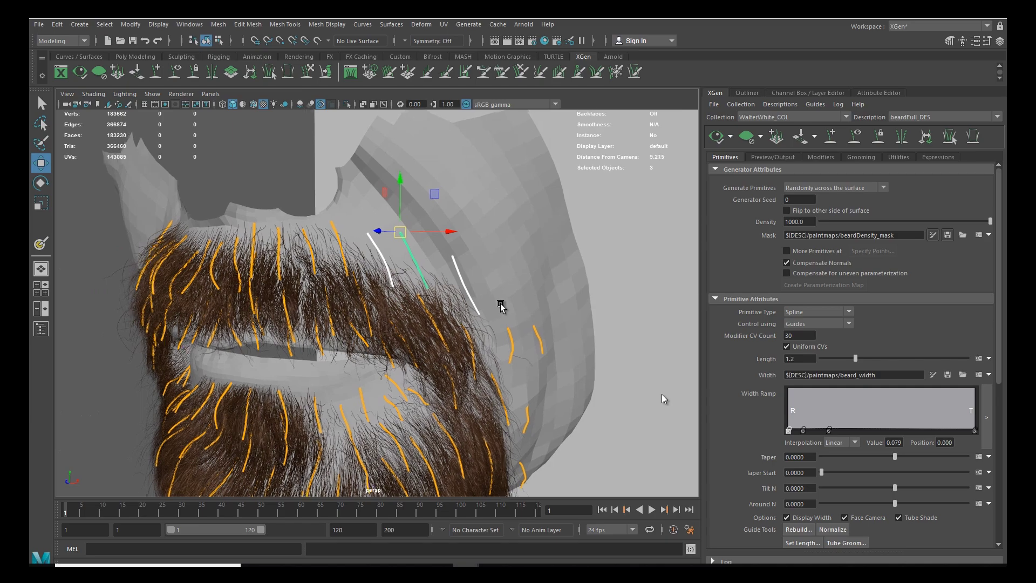
{"action": "key", "text": "r"}
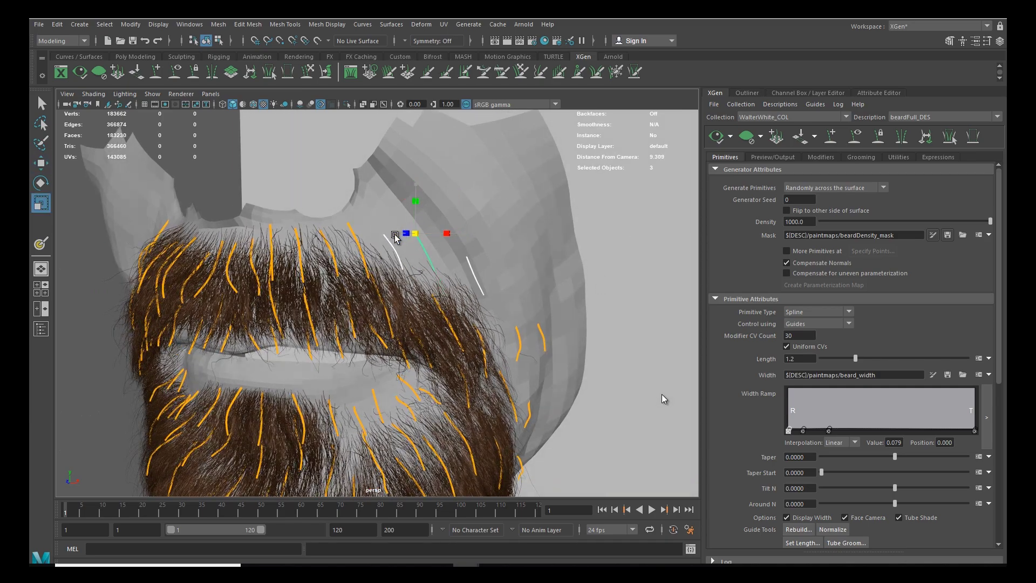
{"action": "left_click_drag", "start_coordinate": [513, 293], "coordinate": [509, 326], "text": "alt"}
{"action": "key", "text": "w"}
{"action": "left_click_drag", "start_coordinate": [529, 277], "coordinate": [542, 332], "text": "alt"}
{"action": "scroll", "coordinate": [542, 331], "scroll_direction": "up", "scroll_amount": 3}
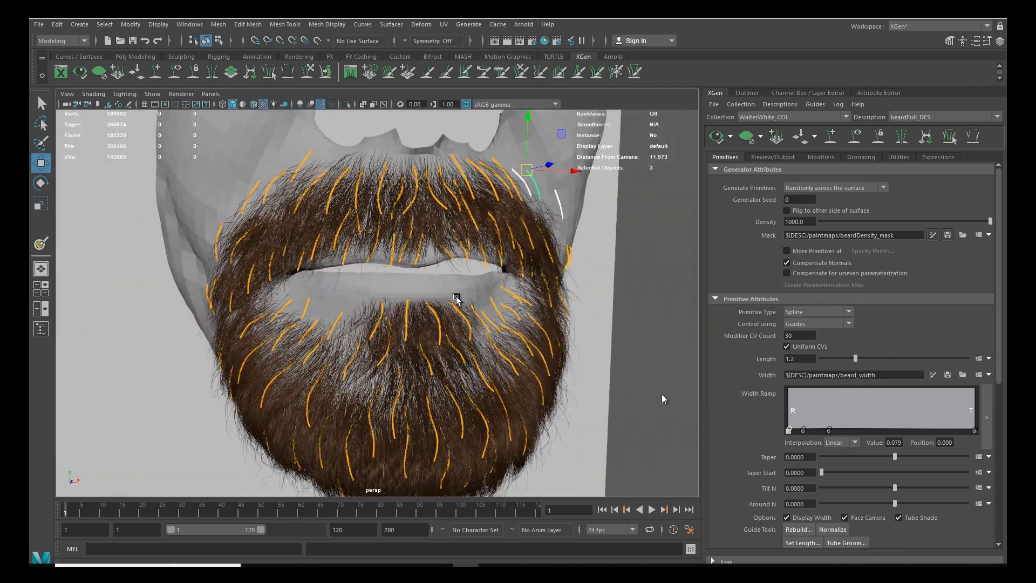
{"action": "scroll", "coordinate": [566, 294], "scroll_direction": "down", "scroll_amount": 3}
{"action": "left_click", "coordinate": [854, 136]}
{"action": "left_click_drag", "start_coordinate": [392, 319], "coordinate": [662, 216], "text": "alt"}
Step: Swap the scalps layer for the head, examine the beard against different viewport backgrounds, and switch back to the scalps layer
{"action": "left_click", "coordinate": [810, 93]}
{"action": "left_click", "coordinate": [719, 487]}
{"action": "left_click", "coordinate": [720, 498]}
{"action": "key", "text": "alt+b"}
{"action": "key", "text": "alt+b"}
{"action": "key", "text": "alt+b"}
{"action": "key", "text": "alt+b"}
{"action": "key", "text": "alt+b"}
{"action": "scroll", "coordinate": [409, 342], "scroll_direction": "up", "scroll_amount": 5}
{"action": "scroll", "coordinate": [398, 340], "scroll_direction": "down", "scroll_amount": 5}
{"action": "key", "text": "alt+b"}
{"action": "key", "text": "alt+b"}
{"action": "left_click", "coordinate": [719, 487]}
{"action": "left_click", "coordinate": [719, 498]}
{"action": "left_click", "coordinate": [721, 93]}
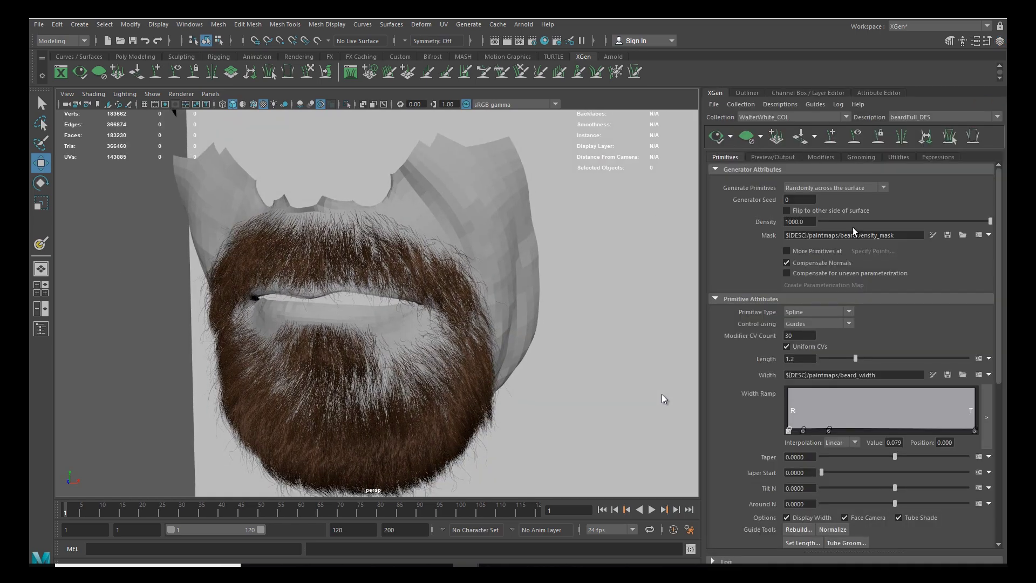
Step: Paint the density mask along the moustache's upper outer edge and refresh the hair preview
{"action": "mouse_move", "coordinate": [439, 215]}
{"action": "left_mouse_down", "text": "alt"}
{"action": "mouse_move", "coordinate": [518, 282]}
{"action": "mouse_move", "coordinate": [439, 287]}
{"action": "mouse_move", "coordinate": [416, 242]}
{"action": "mouse_move", "coordinate": [456, 271]}
{"action": "mouse_move", "coordinate": [424, 250]}
{"action": "left_mouse_up", "text": "alt"}
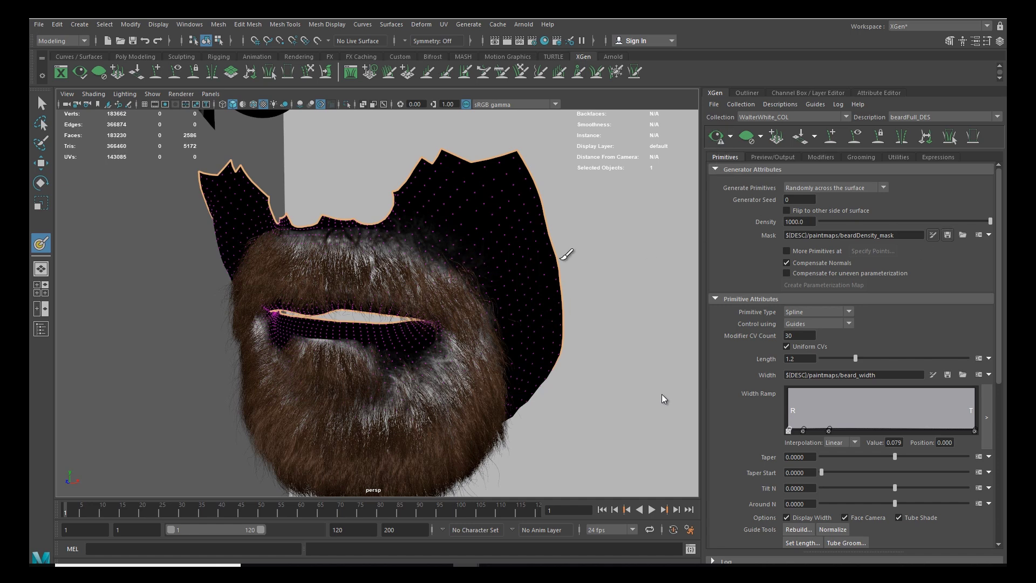
{"action": "key", "text": "w"}
{"action": "left_click", "coordinate": [715, 137]}
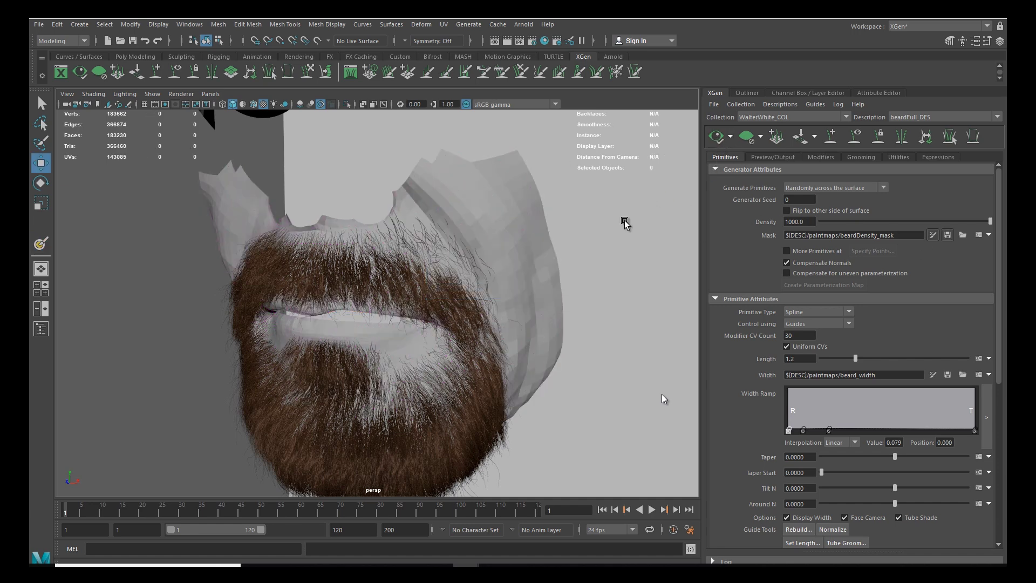
{"action": "middle_click_drag", "start_coordinate": [507, 271], "coordinate": [506, 293], "text": "alt"}
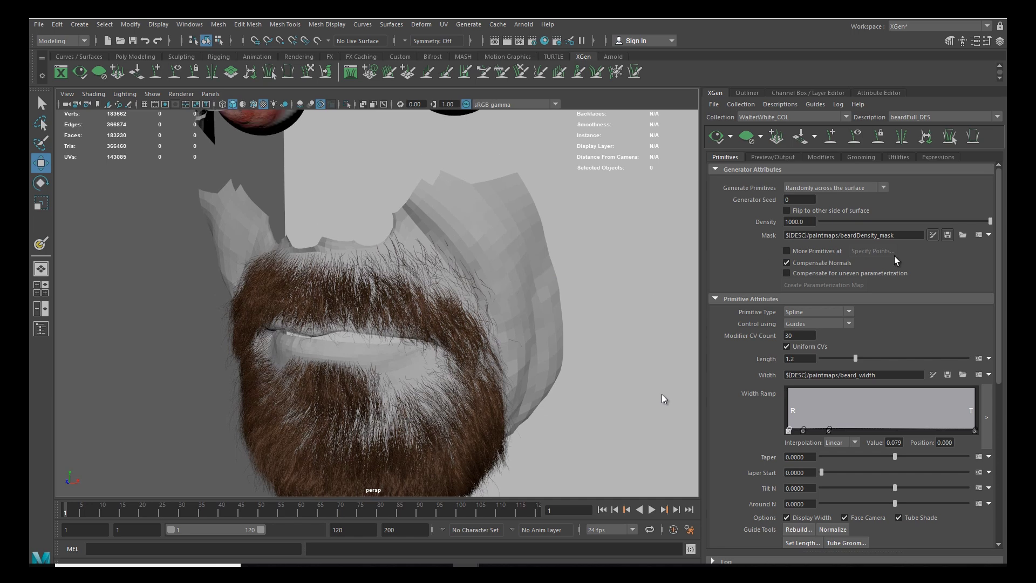
Step: Paint black into the density mask above the moustache's outer edge, using the Constant blend mode
{"action": "left_click", "coordinate": [932, 236]}
{"action": "double_click", "coordinate": [40, 244]}
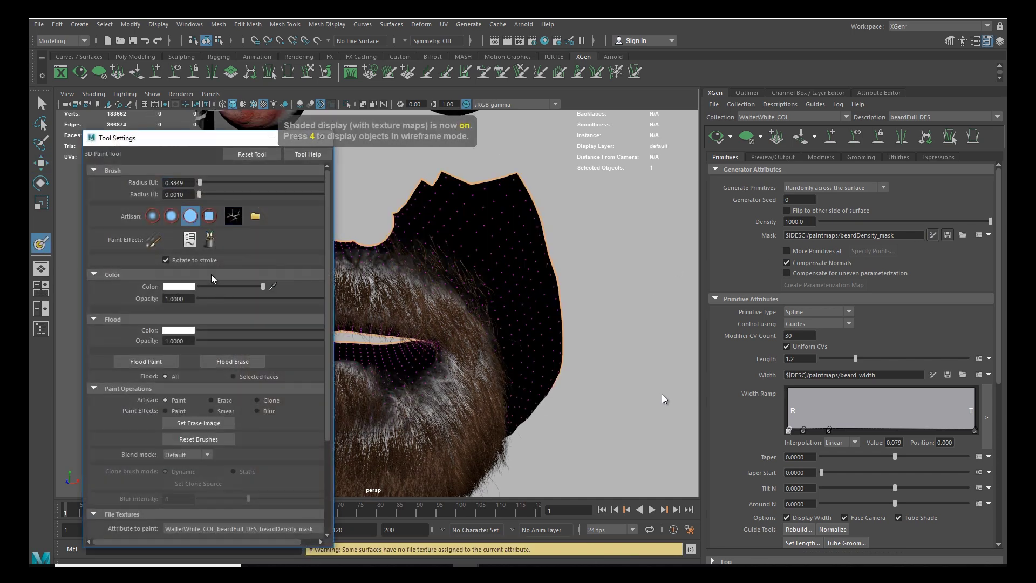
{"action": "left_click_drag", "start_coordinate": [324, 418], "coordinate": [326, 513]}
{"action": "left_click", "coordinate": [195, 336]}
{"action": "left_click", "coordinate": [179, 415]}
{"action": "left_click", "coordinate": [103, 524]}
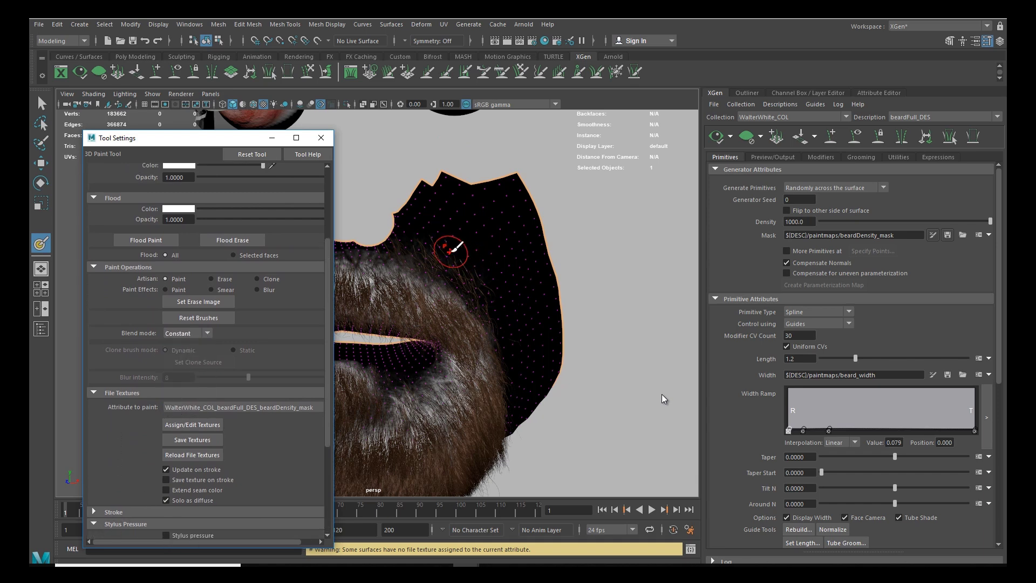
{"action": "left_click_drag", "start_coordinate": [326, 243], "coordinate": [327, 162]}
{"action": "left_click_drag", "start_coordinate": [261, 286], "coordinate": [191, 288]}
{"action": "left_click_drag", "start_coordinate": [443, 256], "coordinate": [431, 249]}
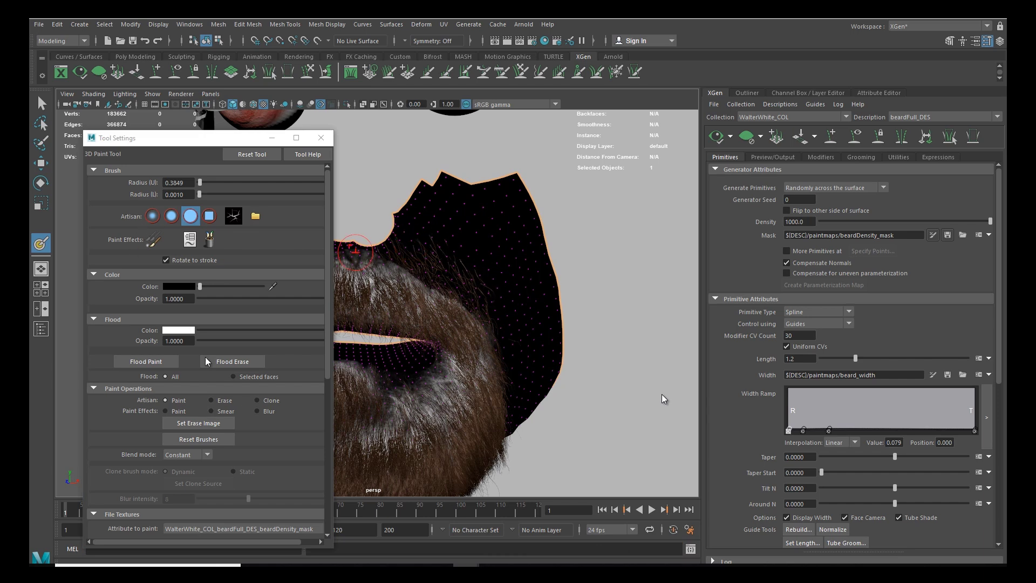
Step: Touch up the moustache's density mask using the textured brush shape, Default blend mode and stylus pressure controlling opacity
{"action": "left_click", "coordinate": [232, 216]}
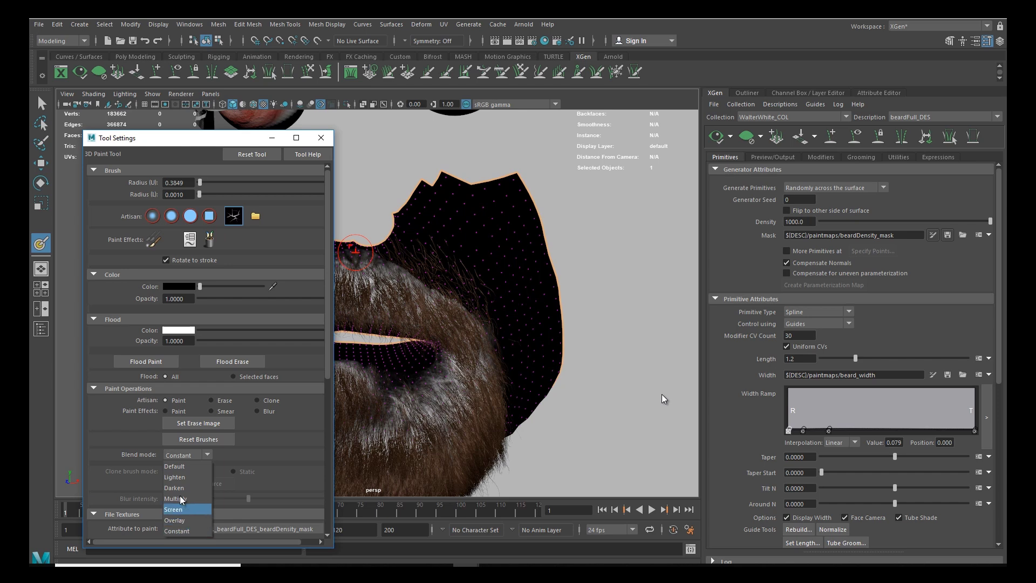
{"action": "left_click", "coordinate": [176, 499]}
{"action": "left_click", "coordinate": [183, 454]}
{"action": "left_click", "coordinate": [174, 466]}
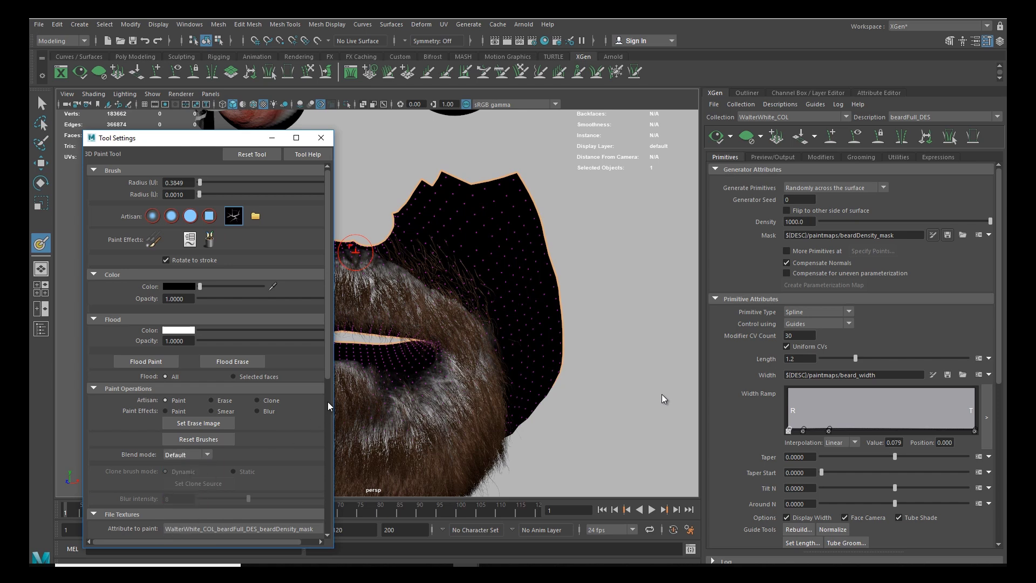
{"action": "scroll", "coordinate": [293, 514], "scroll_direction": "down", "scroll_amount": 5}
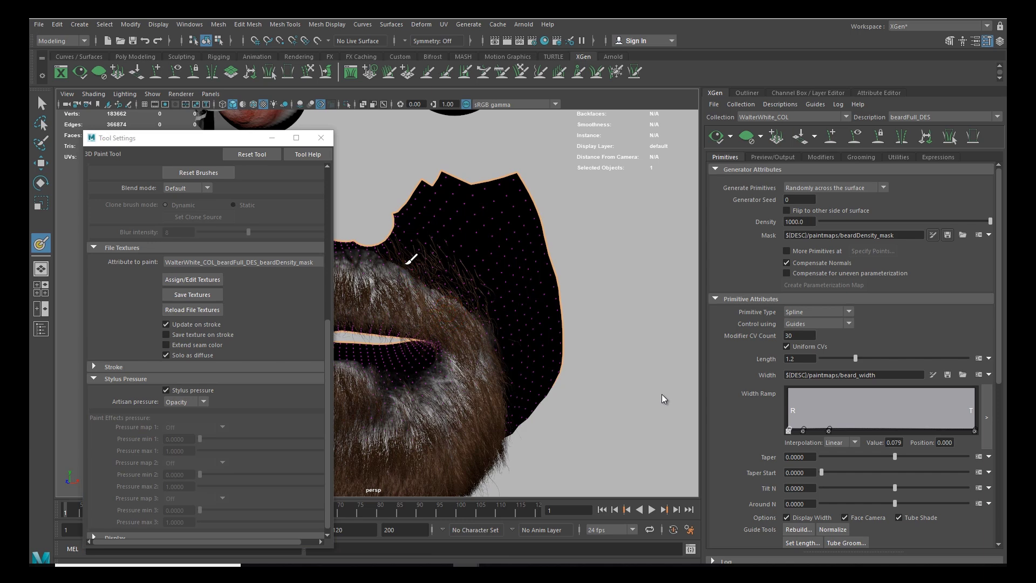
{"action": "key", "text": "w"}
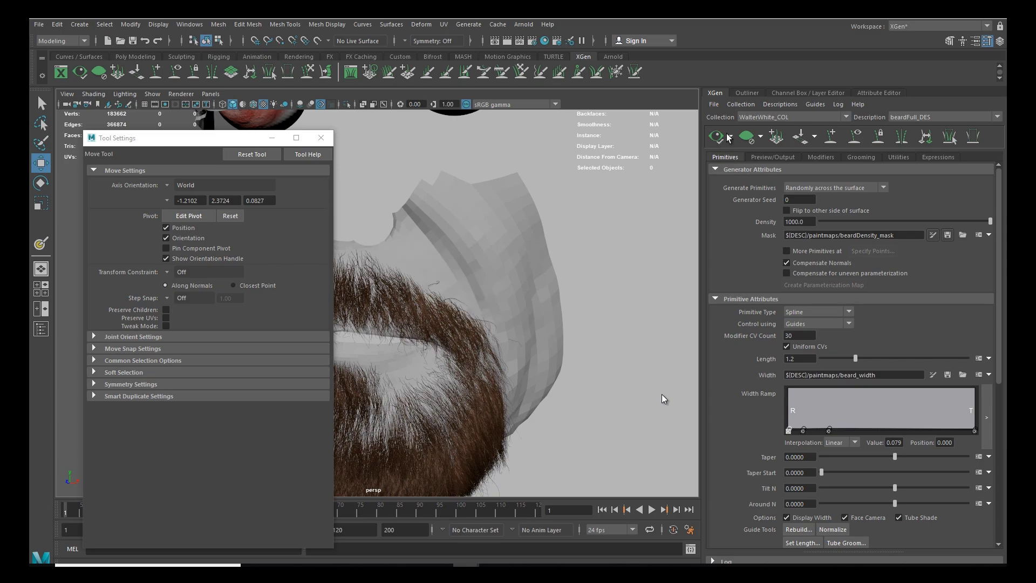
Step: Paint white into the density mask along the moustache's outer edge with a 0.5651 radius textured brush and check the hair
{"action": "middle_click_drag", "start_coordinate": [435, 288], "coordinate": [556, 286], "text": "alt"}
{"action": "scroll", "coordinate": [546, 298], "scroll_direction": "down", "scroll_amount": 4}
{"action": "scroll", "coordinate": [549, 324], "scroll_direction": "up", "scroll_amount": 5}
{"action": "scroll", "coordinate": [549, 328], "scroll_direction": "up", "scroll_amount": 2}
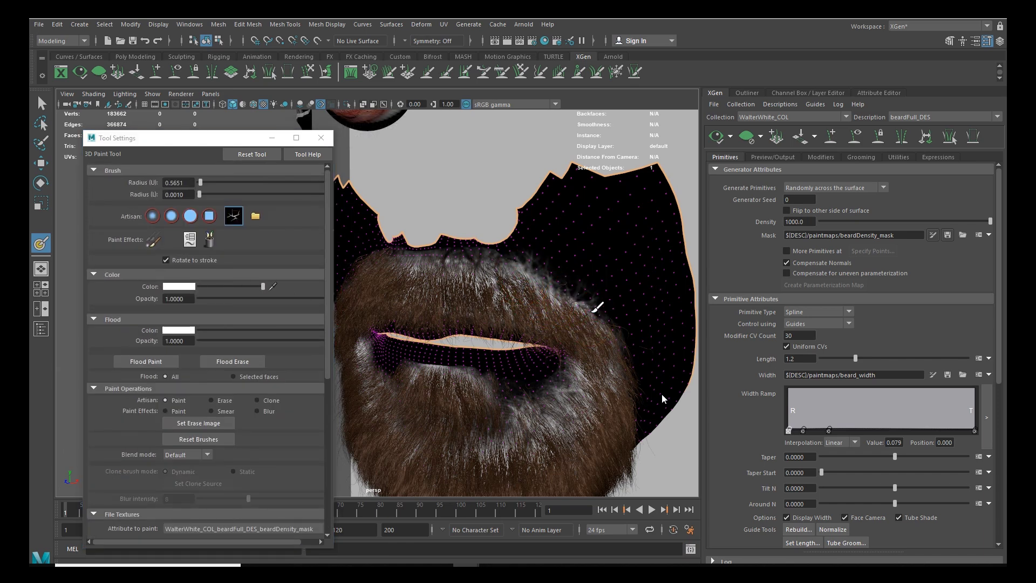
{"action": "key", "text": "w"}
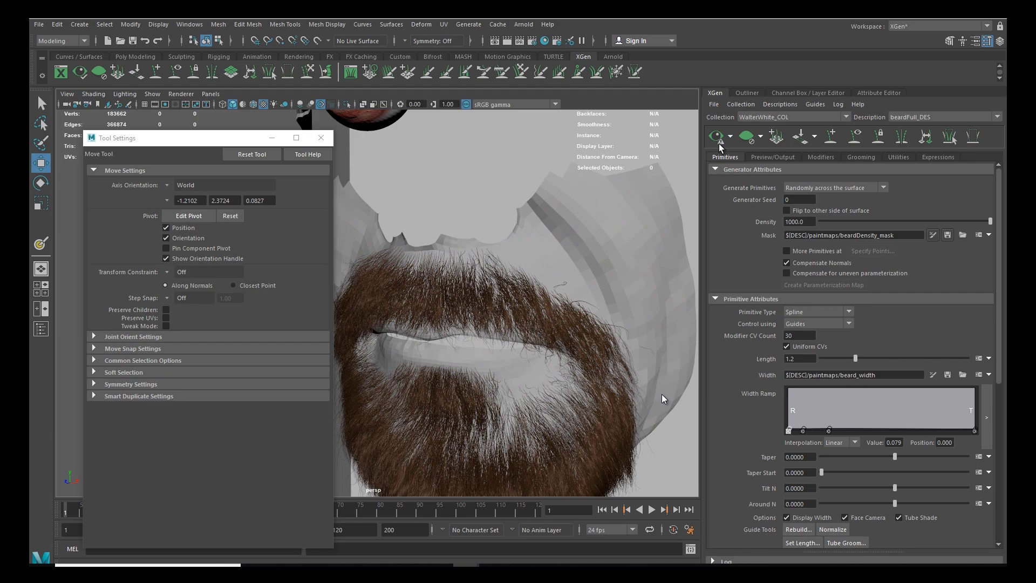
{"action": "left_click_drag", "start_coordinate": [532, 292], "coordinate": [568, 278], "text": "alt"}
{"action": "scroll", "coordinate": [534, 270], "scroll_direction": "down", "scroll_amount": 3}
{"action": "scroll", "coordinate": [538, 305], "scroll_direction": "up", "scroll_amount": 4}
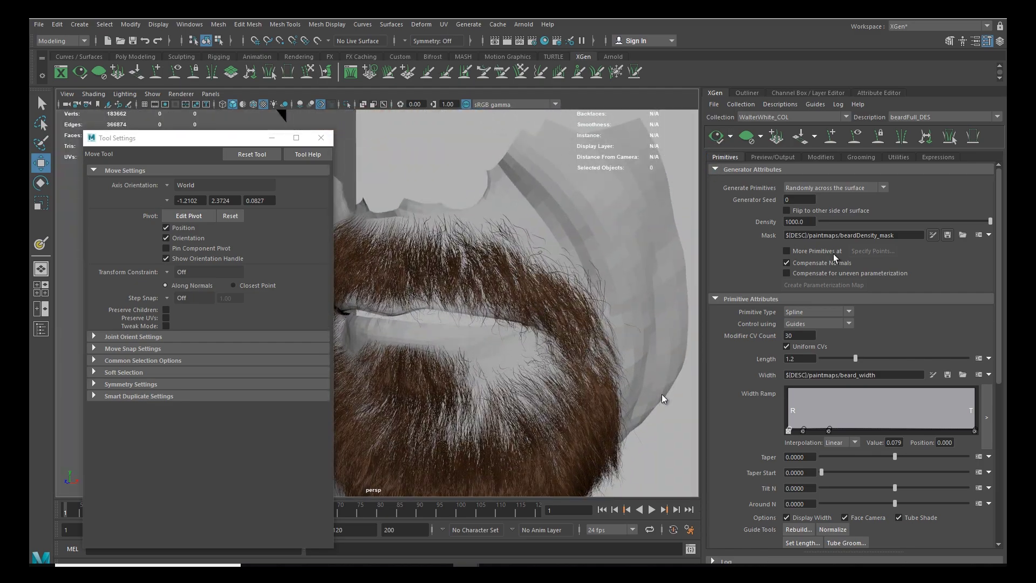
Step: Clean up the density mask above the moustache with a solid round brush of radius 0.2938, Constant blend mode and no stylus pressure
{"action": "left_click", "coordinate": [932, 234]}
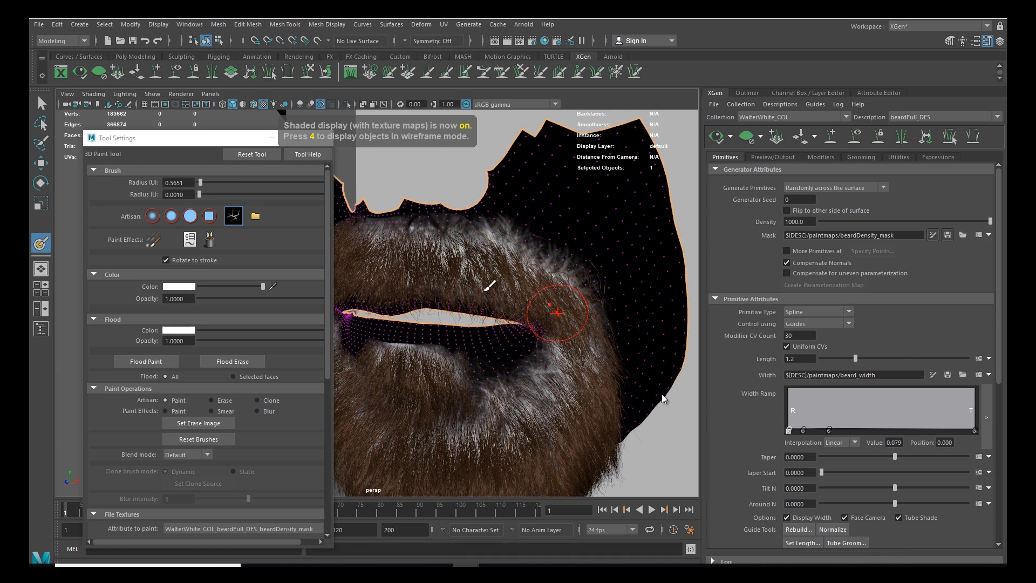
{"action": "left_click_drag", "start_coordinate": [558, 252], "coordinate": [552, 246]}
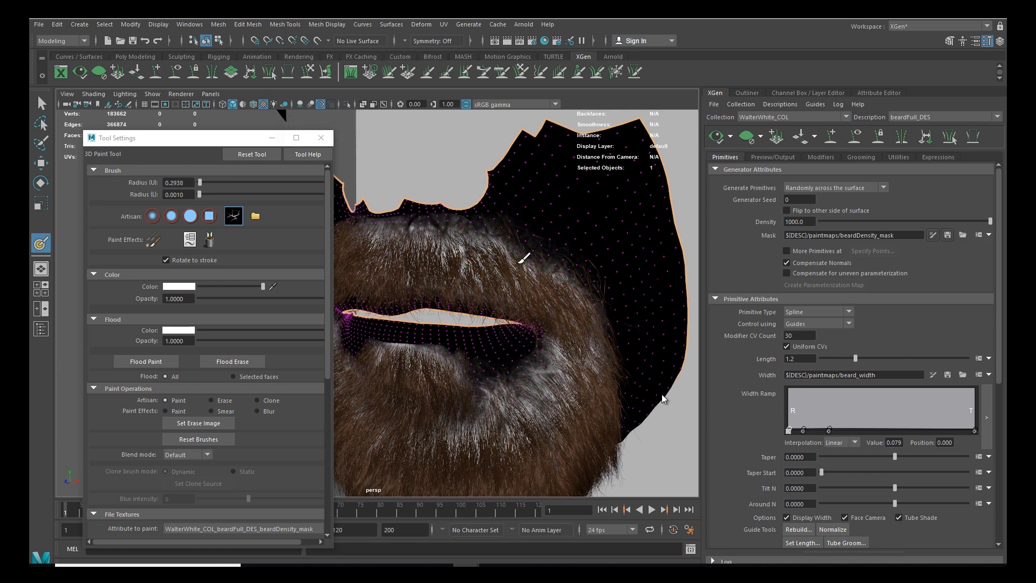
{"action": "left_click", "coordinate": [191, 216]}
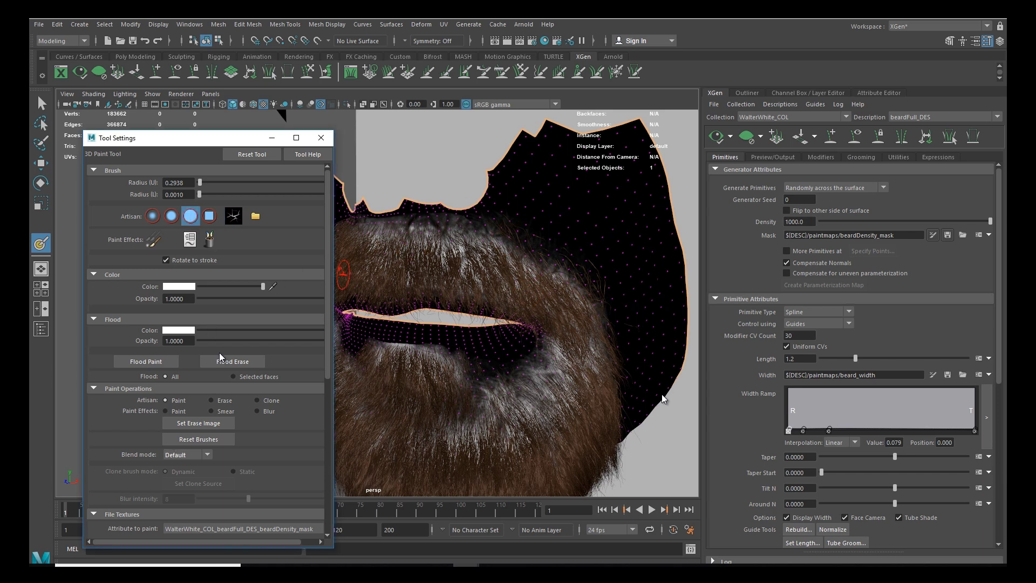
{"action": "left_click", "coordinate": [183, 535]}
{"action": "mouse_move", "coordinate": [326, 376]}
{"action": "left_mouse_down"}
{"action": "mouse_move", "coordinate": [311, 507]}
{"action": "mouse_move", "coordinate": [319, 538]}
{"action": "left_mouse_up"}
{"action": "mouse_move", "coordinate": [541, 214]}
{"action": "left_mouse_down"}
{"action": "mouse_move", "coordinate": [577, 207]}
{"action": "mouse_move", "coordinate": [521, 197]}
{"action": "left_mouse_up"}
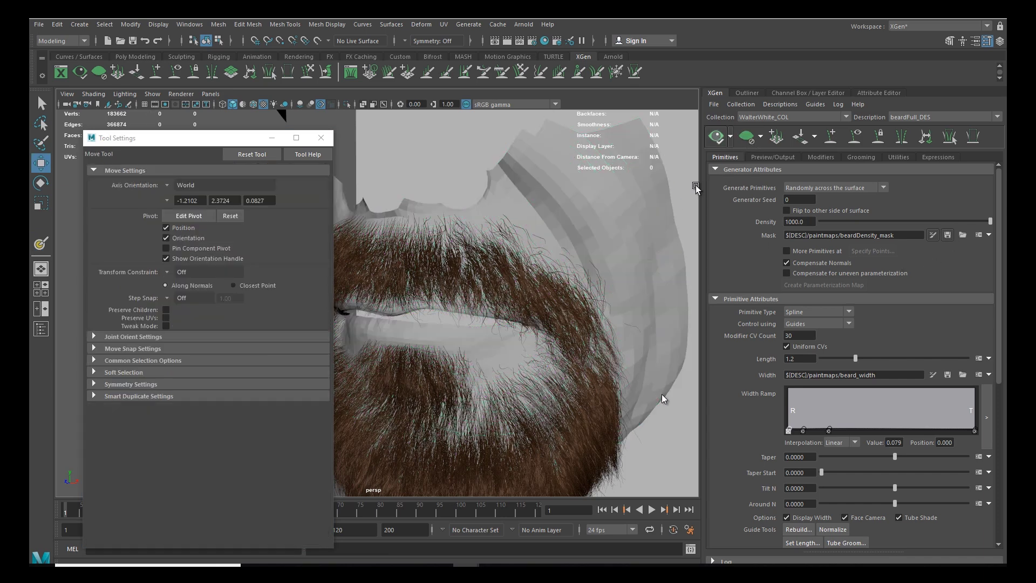
{"action": "scroll", "coordinate": [669, 216], "scroll_direction": "down", "scroll_amount": 6}
{"action": "scroll", "coordinate": [546, 288], "scroll_direction": "up", "scroll_amount": 6}
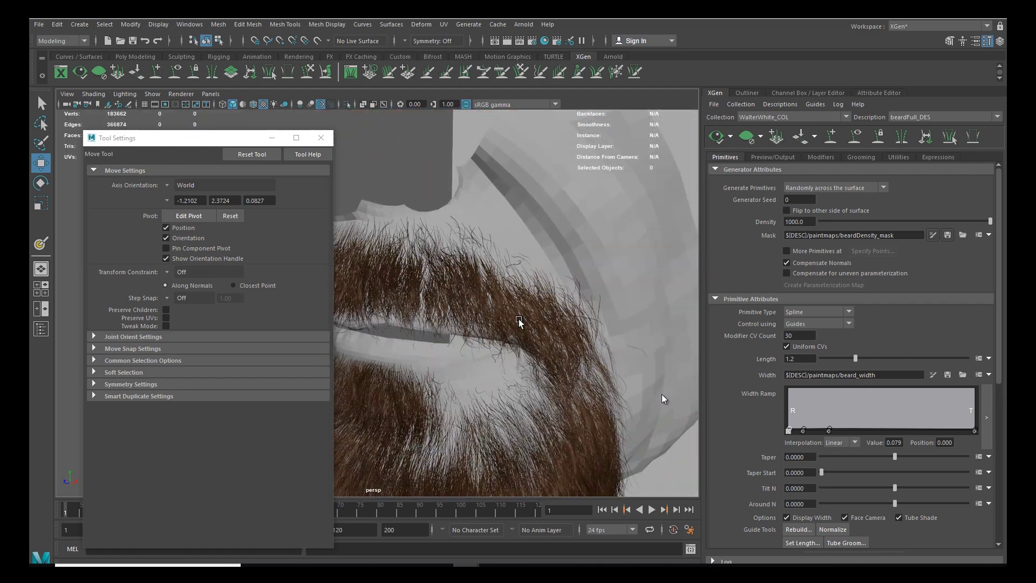
{"action": "scroll", "coordinate": [544, 171], "scroll_direction": "down", "scroll_amount": 2}
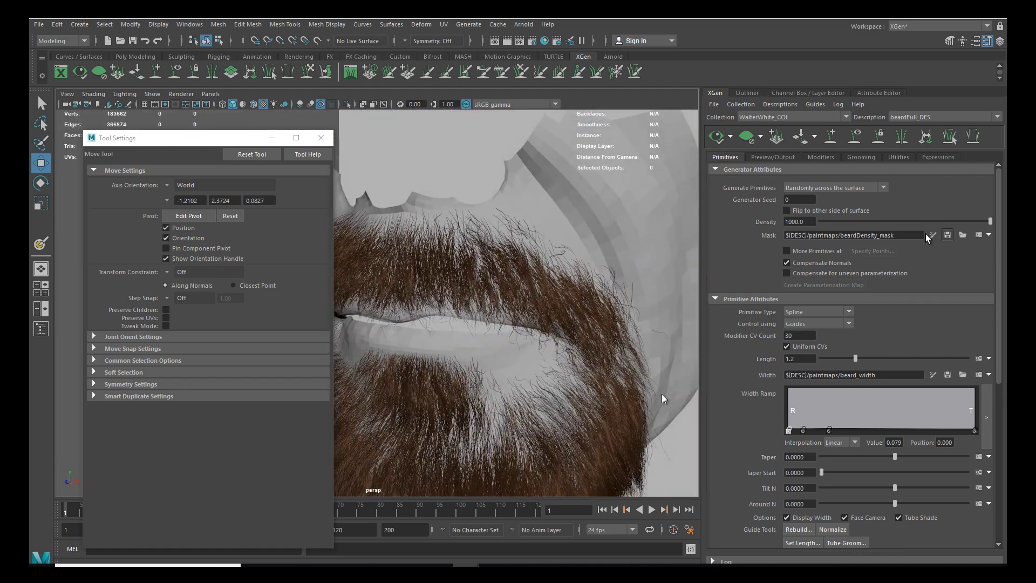
Step: Set the density mask brush to Default blend mode with stylus pressure, touch up the moustache's outer side and update the hair preview
{"action": "left_click", "coordinate": [926, 235]}
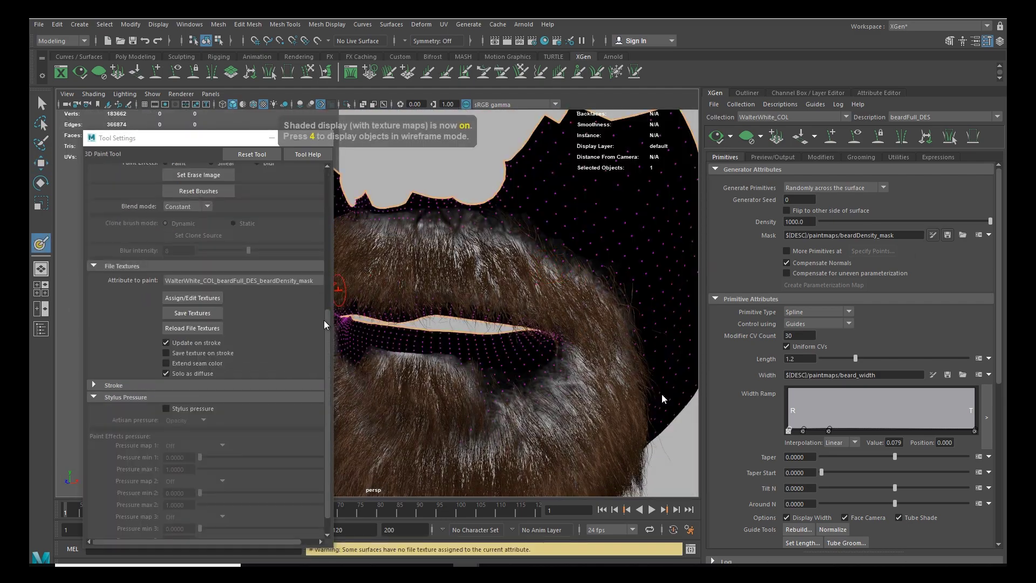
{"action": "scroll", "coordinate": [326, 261], "scroll_direction": "down", "scroll_amount": 3}
{"action": "left_click", "coordinate": [200, 356]}
{"action": "left_click", "coordinate": [183, 369]}
{"action": "scroll", "coordinate": [168, 403], "scroll_direction": "down", "scroll_amount": 5}
{"action": "left_click", "coordinate": [165, 384]}
{"action": "scroll", "coordinate": [462, 273], "scroll_direction": "up", "scroll_amount": 2}
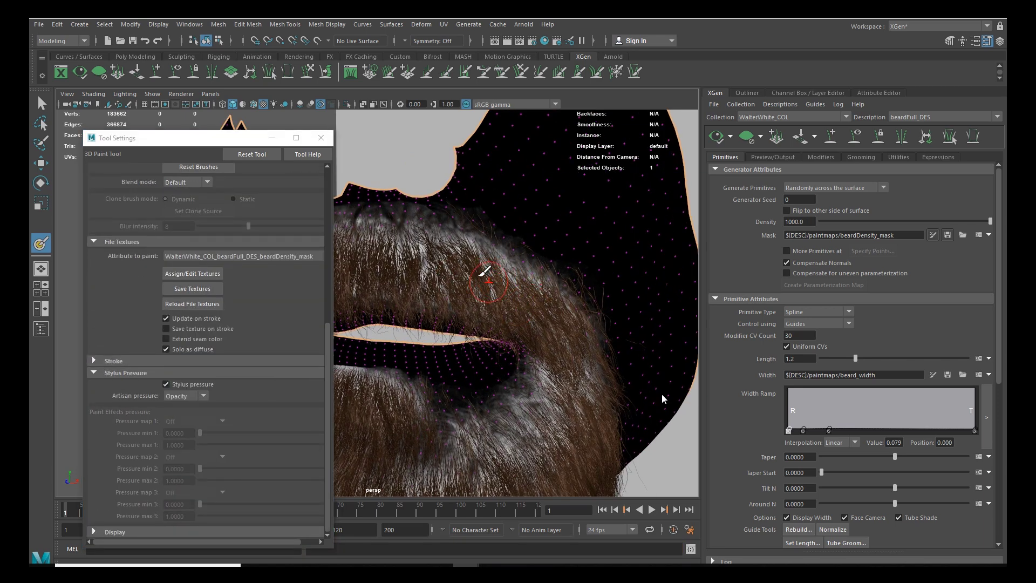
{"action": "scroll", "coordinate": [515, 236], "scroll_direction": "up", "scroll_amount": 2}
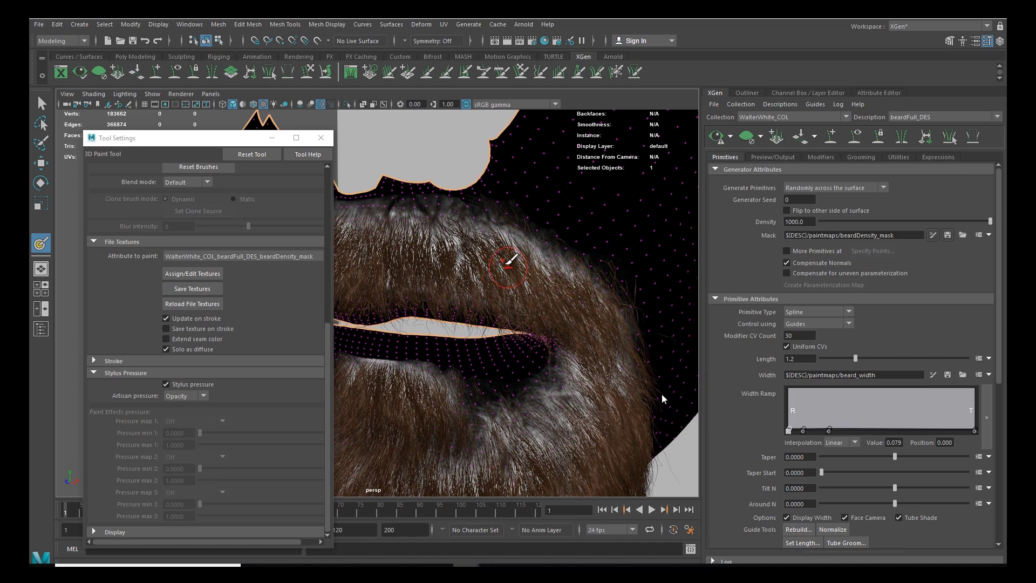
{"action": "left_click", "coordinate": [717, 138]}
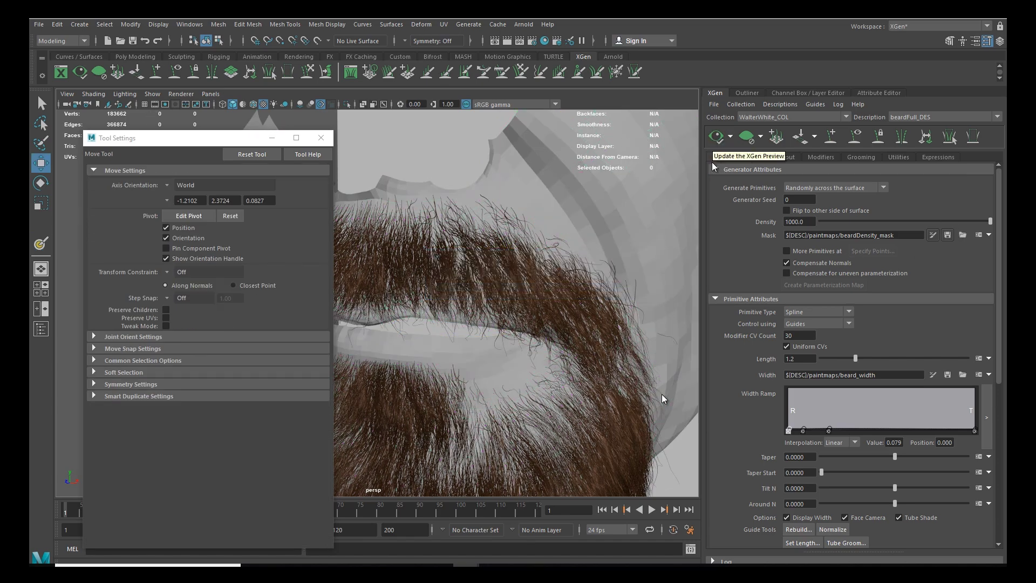
Step: Touch up the density mask in the middle of the moustache and check the beard's overall shape
{"action": "scroll", "coordinate": [488, 304], "scroll_direction": "down", "scroll_amount": 5}
{"action": "left_click_drag", "start_coordinate": [488, 303], "coordinate": [528, 309], "text": "alt"}
{"action": "scroll", "coordinate": [528, 309], "scroll_direction": "up", "scroll_amount": 5}
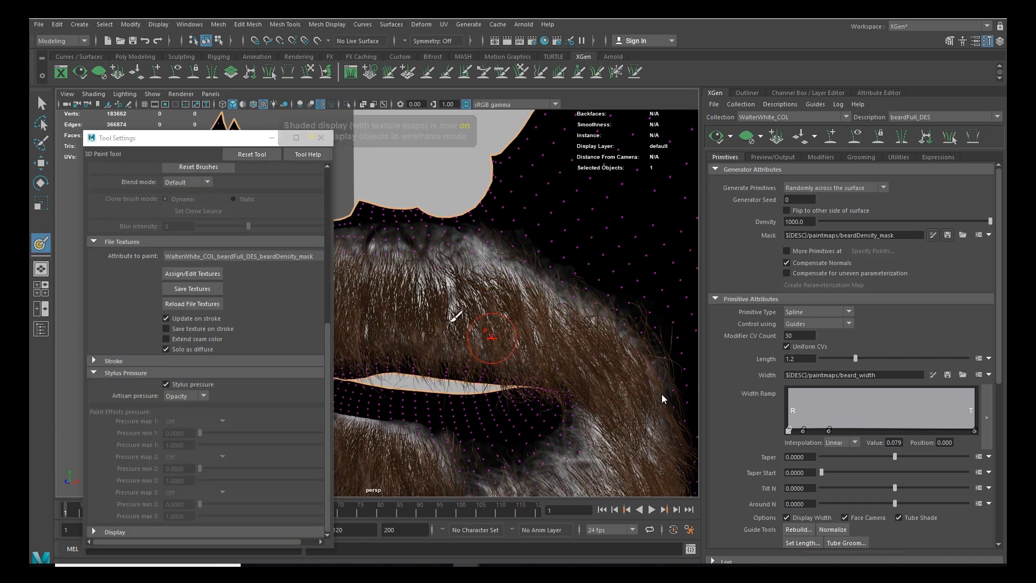
{"action": "key", "text": "w"}
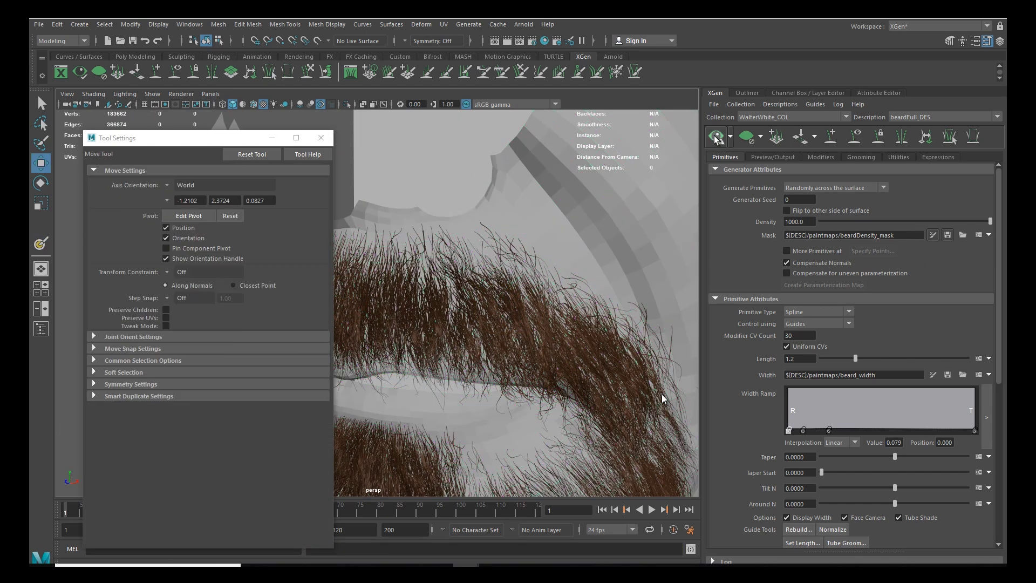
{"action": "left_click_drag", "start_coordinate": [520, 317], "coordinate": [540, 328], "text": "alt"}
{"action": "scroll", "coordinate": [521, 314], "scroll_direction": "down", "scroll_amount": 3}
{"action": "scroll", "coordinate": [528, 316], "scroll_direction": "down", "scroll_amount": 3}
{"action": "left_click_drag", "start_coordinate": [478, 348], "coordinate": [548, 331], "text": "alt"}
{"action": "scroll", "coordinate": [478, 323], "scroll_direction": "up", "scroll_amount": 2}
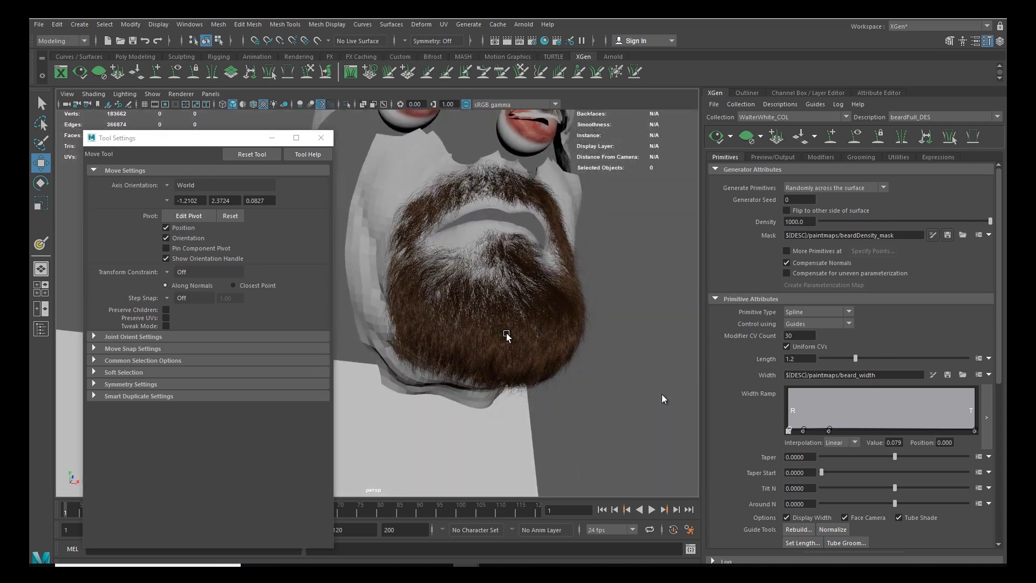
Step: Paint black into the density mask across the chin with a 1.0484 radius textured brush and check the regenerated hair
{"action": "left_click", "coordinate": [932, 235]}
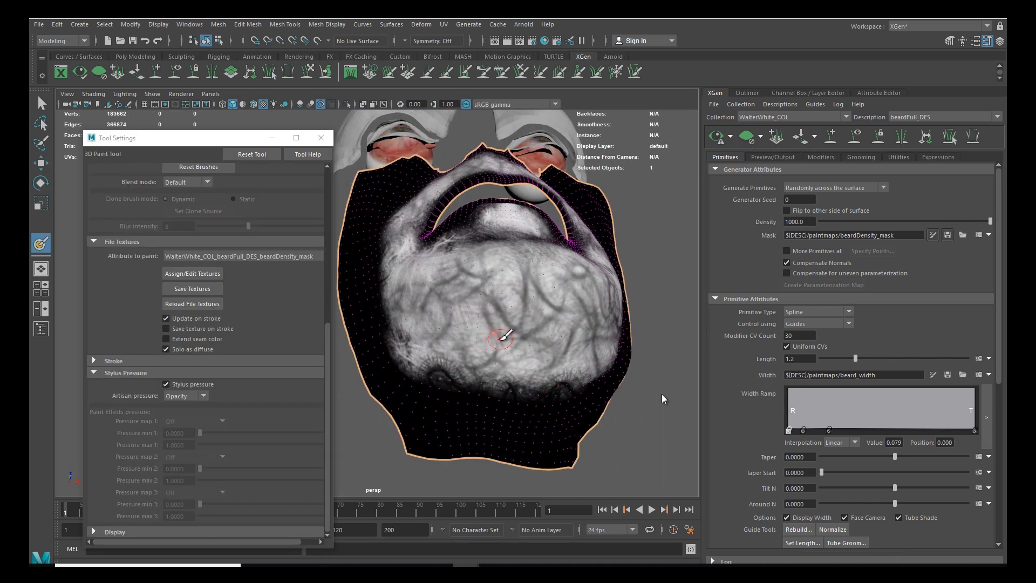
{"action": "scroll", "coordinate": [276, 282], "scroll_direction": "up", "scroll_amount": 5}
{"action": "mouse_move", "coordinate": [480, 335]}
{"action": "left_mouse_down"}
{"action": "mouse_move", "coordinate": [485, 347]}
{"action": "mouse_move", "coordinate": [426, 329]}
{"action": "mouse_move", "coordinate": [523, 294]}
{"action": "mouse_move", "coordinate": [566, 379]}
{"action": "mouse_move", "coordinate": [572, 243]}
{"action": "mouse_move", "coordinate": [540, 232]}
{"action": "mouse_move", "coordinate": [442, 351]}
{"action": "left_mouse_up"}
{"action": "mouse_move", "coordinate": [443, 350]}
{"action": "left_mouse_down", "text": "alt"}
{"action": "mouse_move", "coordinate": [529, 300]}
{"action": "mouse_move", "coordinate": [526, 254]}
{"action": "left_mouse_up", "text": "alt"}
{"action": "mouse_move", "coordinate": [426, 286]}
{"action": "left_mouse_down"}
{"action": "mouse_move", "coordinate": [516, 294]}
{"action": "mouse_move", "coordinate": [513, 318]}
{"action": "left_mouse_up"}
{"action": "mouse_move", "coordinate": [512, 318]}
{"action": "left_mouse_down", "text": "alt"}
{"action": "mouse_move", "coordinate": [502, 286]}
{"action": "mouse_move", "coordinate": [458, 288]}
{"action": "left_mouse_up", "text": "alt"}
{"action": "mouse_move", "coordinate": [496, 286]}
{"action": "left_mouse_down"}
{"action": "mouse_move", "coordinate": [545, 264]}
{"action": "mouse_move", "coordinate": [545, 361]}
{"action": "mouse_move", "coordinate": [469, 375]}
{"action": "mouse_move", "coordinate": [469, 394]}
{"action": "mouse_move", "coordinate": [475, 323]}
{"action": "left_mouse_up"}
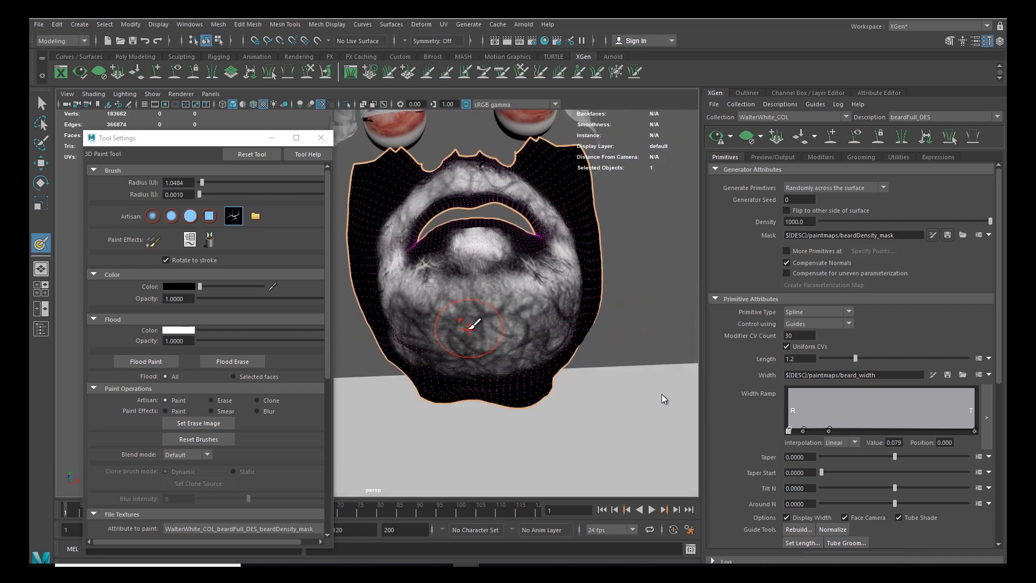
{"action": "key", "text": "w"}
{"action": "left_click", "coordinate": [647, 280]}
{"action": "left_click_drag", "start_coordinate": [676, 209], "coordinate": [473, 311], "text": "alt"}
{"action": "right_click_drag", "start_coordinate": [474, 309], "coordinate": [548, 393], "text": "alt"}
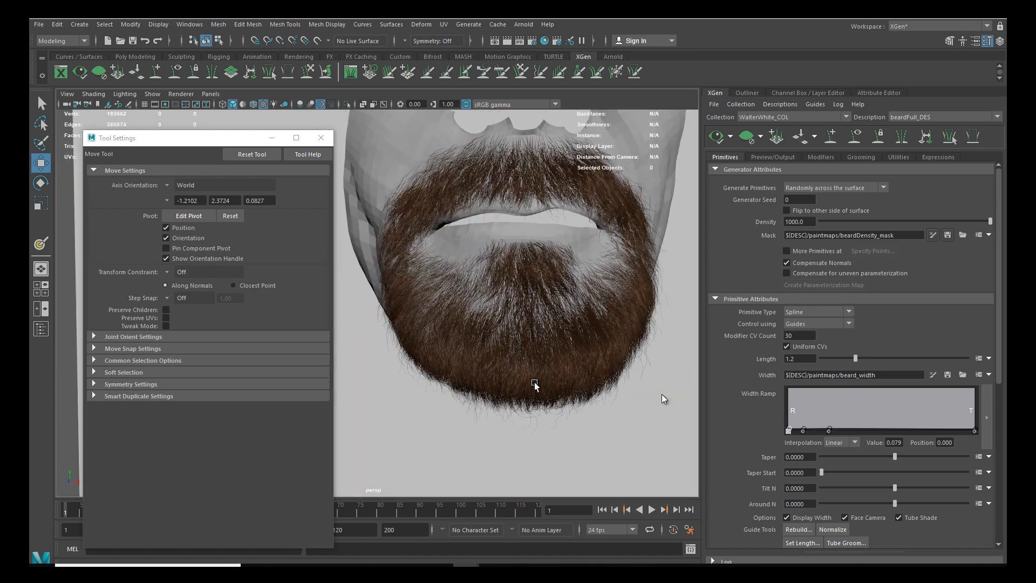
Step: Show the head layer, hide the scalps layer and examine the beard against the skin
{"action": "left_click_drag", "start_coordinate": [548, 393], "coordinate": [567, 378], "text": "alt"}
{"action": "left_click", "coordinate": [813, 158]}
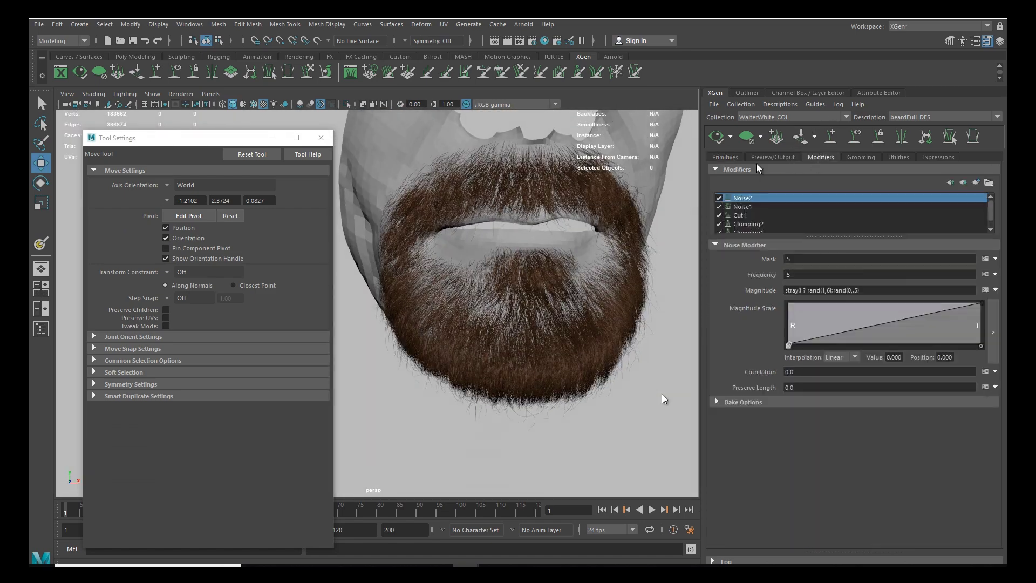
{"action": "left_click", "coordinate": [725, 157]}
{"action": "left_click", "coordinate": [801, 94]}
{"action": "left_click", "coordinate": [719, 488]}
{"action": "left_click", "coordinate": [719, 499]}
{"action": "right_click_drag", "start_coordinate": [556, 348], "coordinate": [488, 370], "text": "alt"}
{"action": "left_click_drag", "start_coordinate": [489, 370], "coordinate": [511, 342], "text": "alt"}
{"action": "right_click_drag", "start_coordinate": [511, 342], "coordinate": [556, 391], "text": "alt"}
{"action": "scroll", "coordinate": [556, 391], "scroll_direction": "up", "scroll_amount": 5}
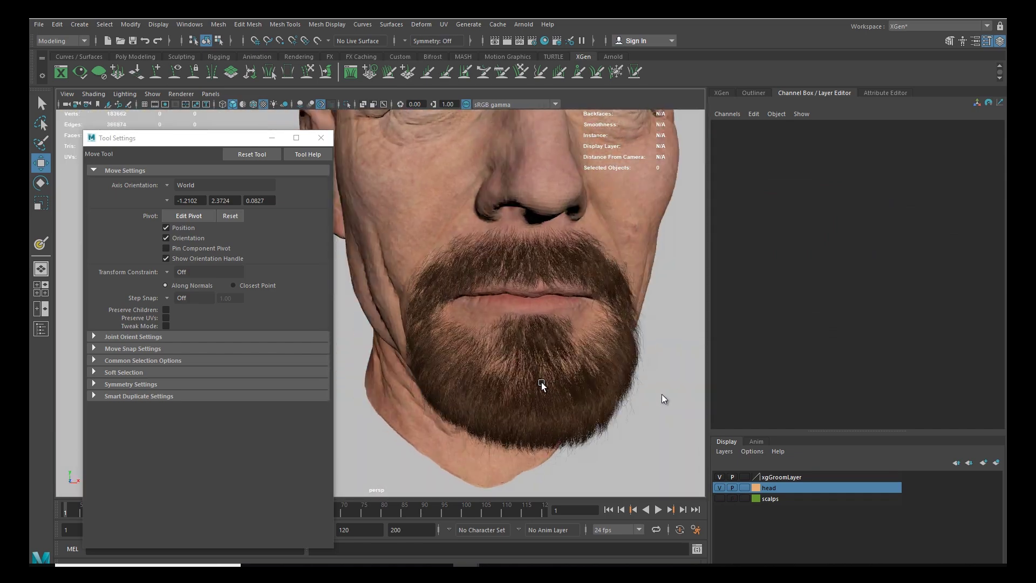
{"action": "left_click_drag", "start_coordinate": [541, 383], "coordinate": [530, 390], "text": "alt"}
{"action": "left_click_drag", "start_coordinate": [498, 334], "coordinate": [519, 261], "text": "alt"}
Step: Show the scalps layer and paint black into the density mask below one mouth corner with a 0.5391 radius textured brush
{"action": "left_click", "coordinate": [722, 93]}
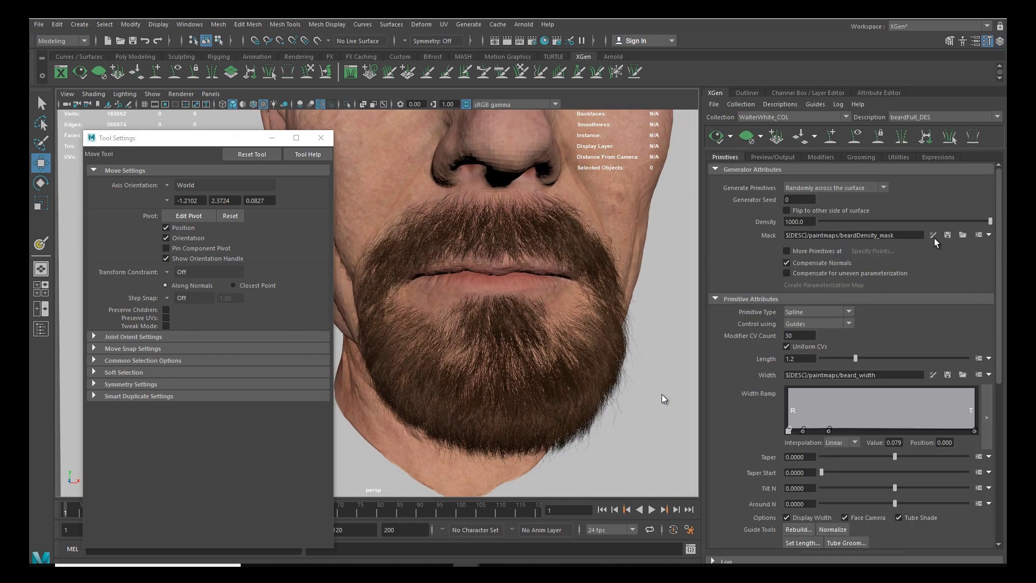
{"action": "left_click", "coordinate": [820, 157]}
{"action": "left_click", "coordinate": [808, 93]}
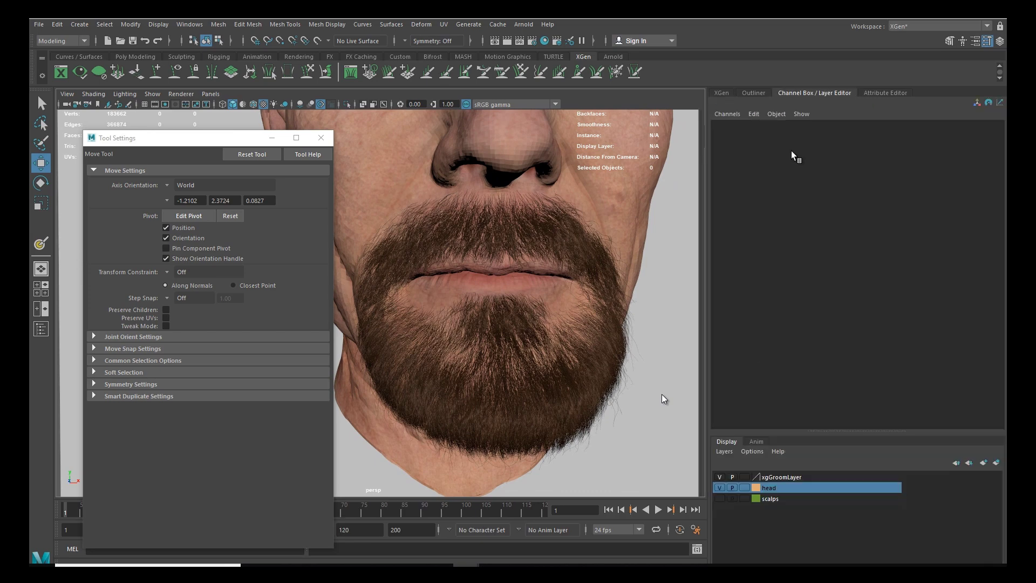
{"action": "left_click", "coordinate": [719, 498]}
{"action": "left_click", "coordinate": [718, 93]}
{"action": "scroll", "coordinate": [478, 369], "scroll_direction": "up", "scroll_amount": 4}
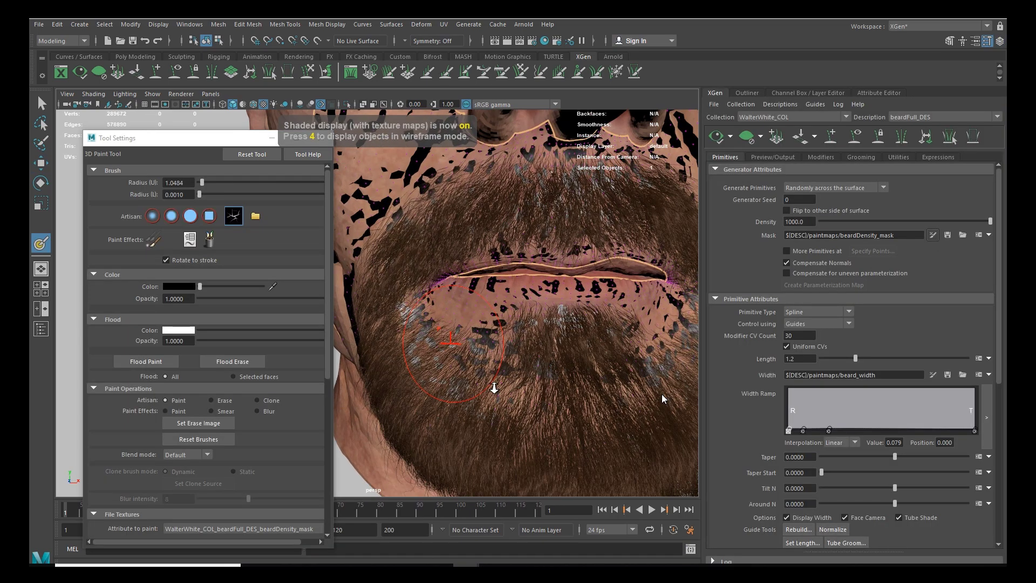
{"action": "left_click_drag", "start_coordinate": [458, 357], "coordinate": [467, 333]}
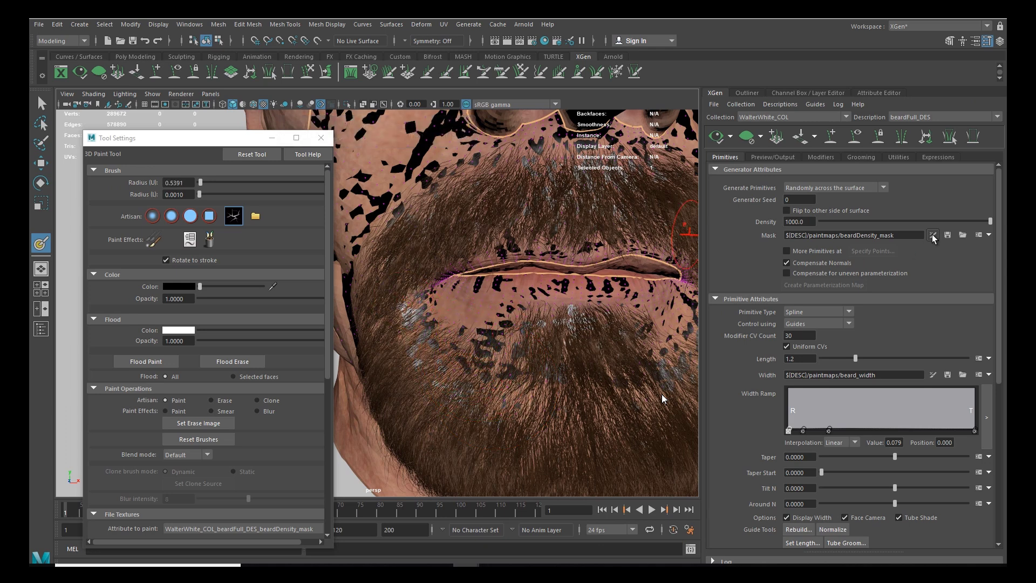
{"action": "mouse_move", "coordinate": [520, 359]}
{"action": "left_mouse_down", "text": "alt"}
{"action": "mouse_move", "coordinate": [496, 358]}
{"action": "mouse_move", "coordinate": [542, 352]}
{"action": "left_mouse_up", "text": "alt"}
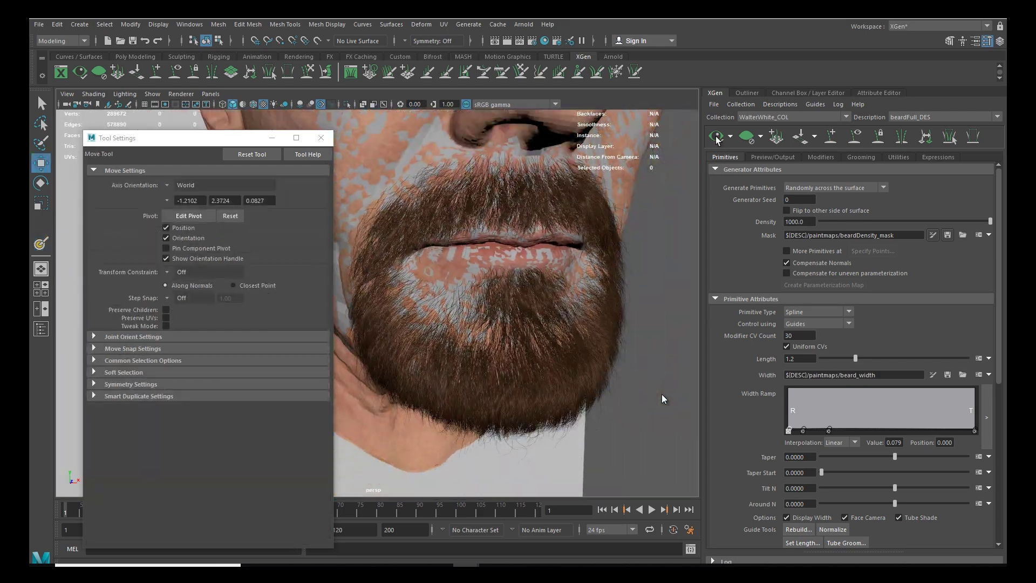
Step: Hide the scalps layer and inspect the hair thickness around the lower lip on the textured head
{"action": "left_click", "coordinate": [812, 93]}
{"action": "left_click", "coordinate": [719, 498]}
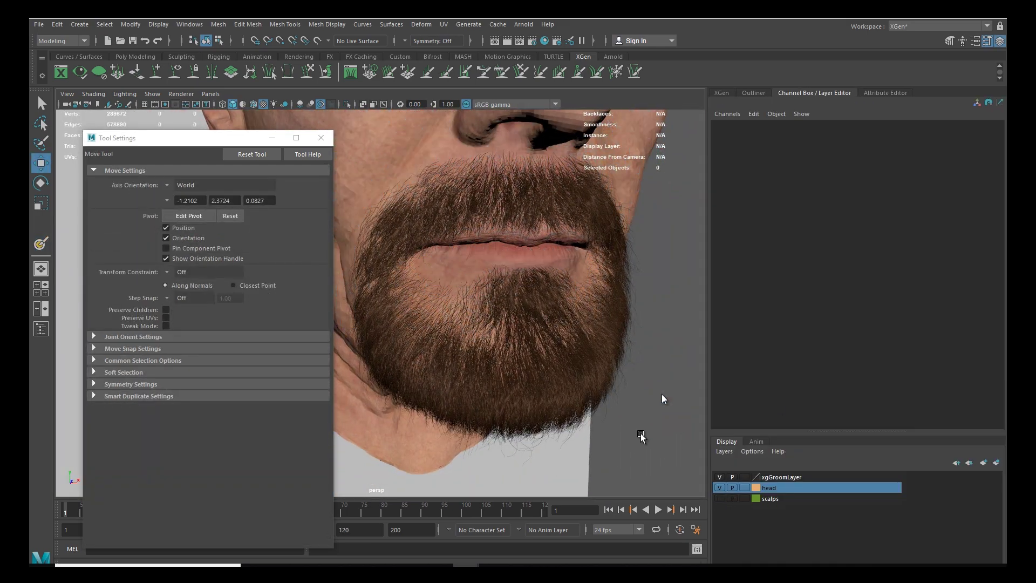
{"action": "scroll", "coordinate": [474, 400], "scroll_direction": "down", "scroll_amount": 3}
{"action": "left_click_drag", "start_coordinate": [473, 399], "coordinate": [502, 389], "text": "alt"}
{"action": "right_click_drag", "start_coordinate": [502, 389], "coordinate": [540, 369], "text": "alt"}
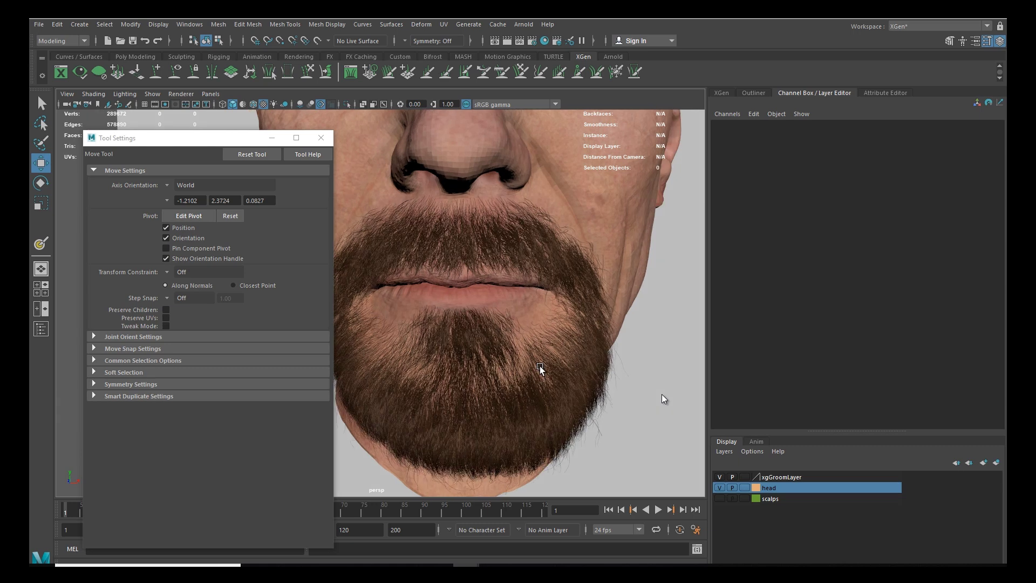
Step: Show the scalps layer, paint black into the density mask below the opposite mouth corner and update the hair preview
{"action": "left_click", "coordinate": [721, 498]}
{"action": "left_click", "coordinate": [721, 93]}
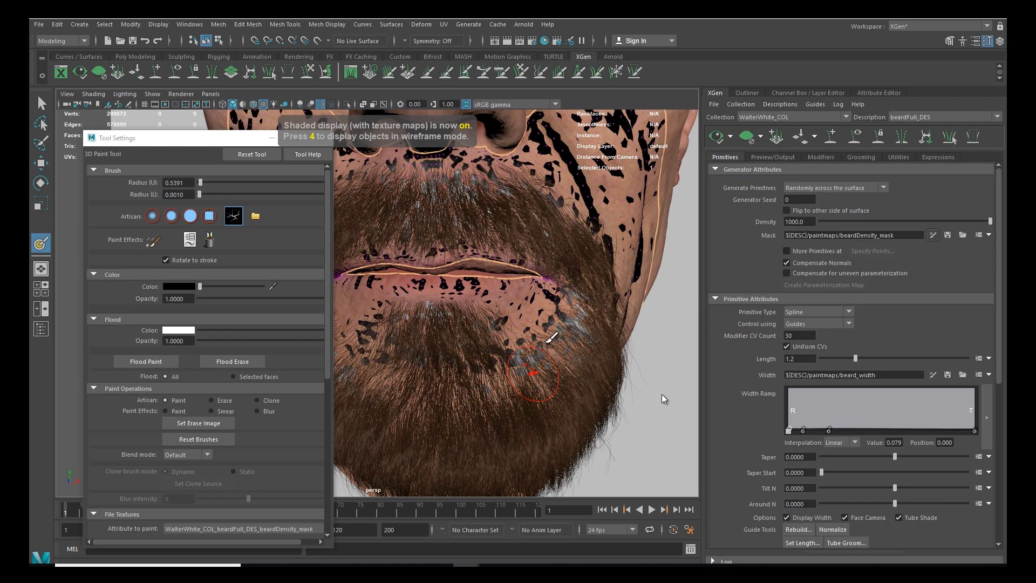
{"action": "left_click", "coordinate": [716, 137]}
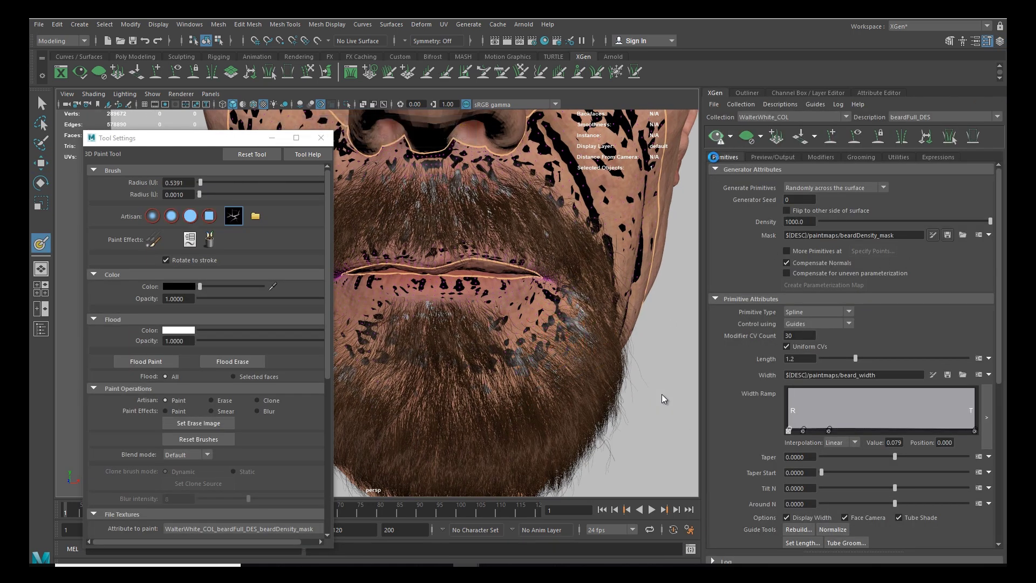
{"action": "key", "text": "w"}
{"action": "right_click_drag", "start_coordinate": [529, 351], "coordinate": [495, 366], "text": "alt"}
{"action": "left_click_drag", "start_coordinate": [495, 364], "coordinate": [514, 339], "text": "alt"}
{"action": "mouse_move", "coordinate": [514, 339]}
{"action": "right_mouse_down", "text": "alt"}
{"action": "mouse_move", "coordinate": [543, 398]}
{"action": "mouse_move", "coordinate": [566, 397]}
{"action": "right_mouse_up", "text": "alt"}
Step: Refine the density mask between that mouth corner and the soul patch with a 0.3138 radius textured brush
{"action": "left_click", "coordinate": [932, 235]}
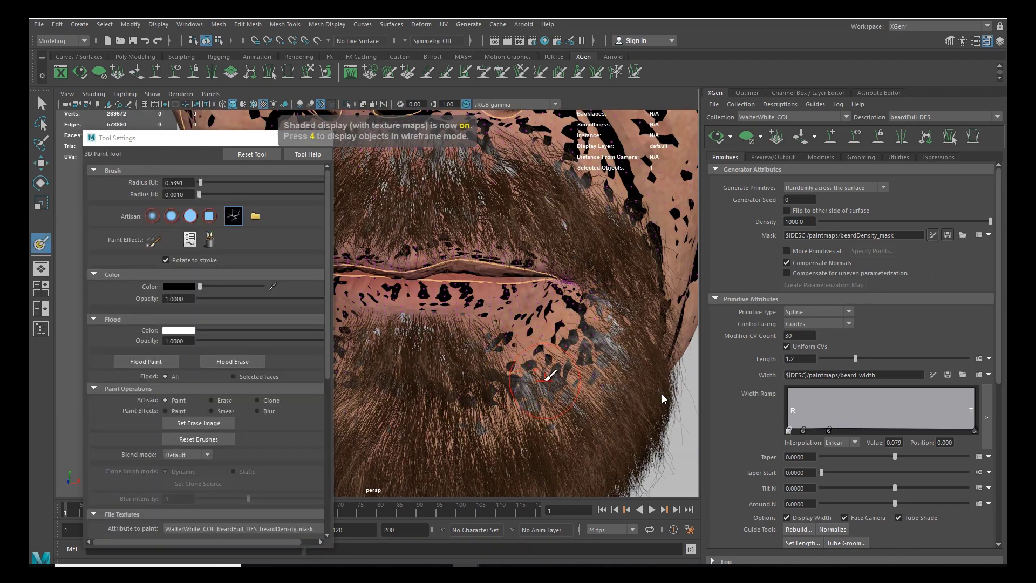
{"action": "left_click_drag", "start_coordinate": [538, 381], "coordinate": [535, 380]}
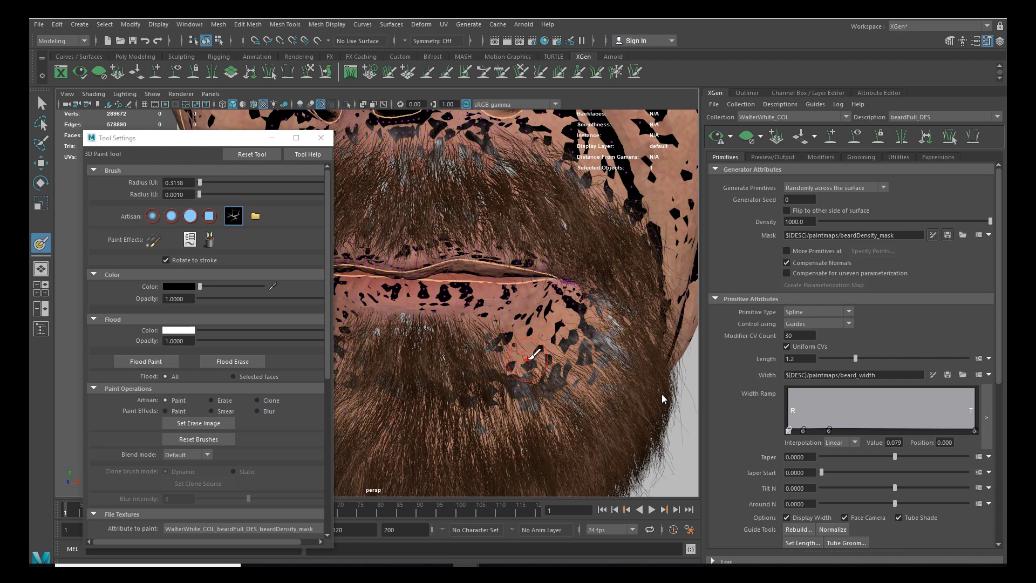
{"action": "key", "text": "w"}
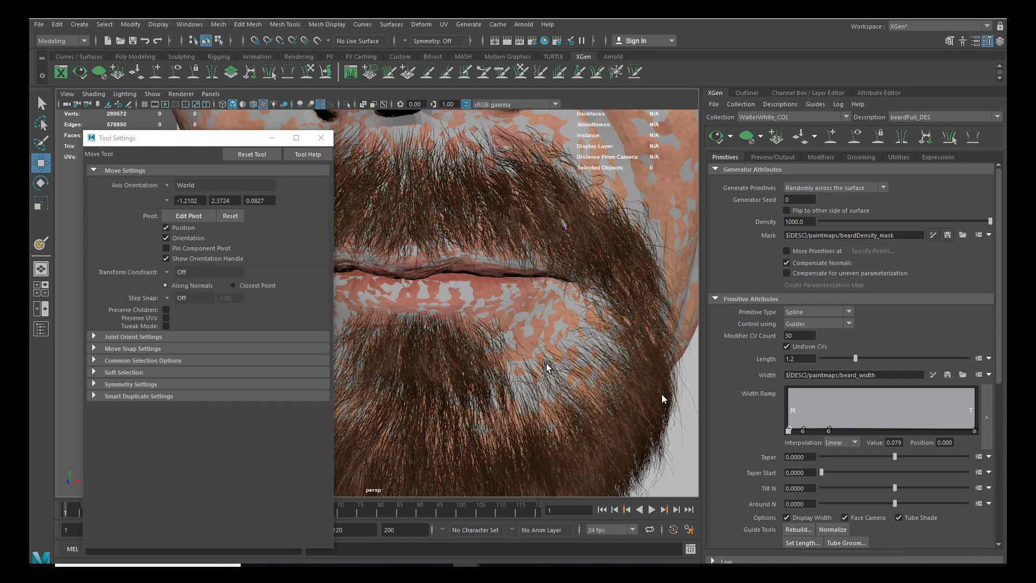
{"action": "left_click", "coordinate": [820, 157]}
{"action": "left_click", "coordinate": [725, 157]}
Step: Hide the scalps layer, close the tool settings and examine the finished beard on the whole face
{"action": "left_click", "coordinate": [808, 93]}
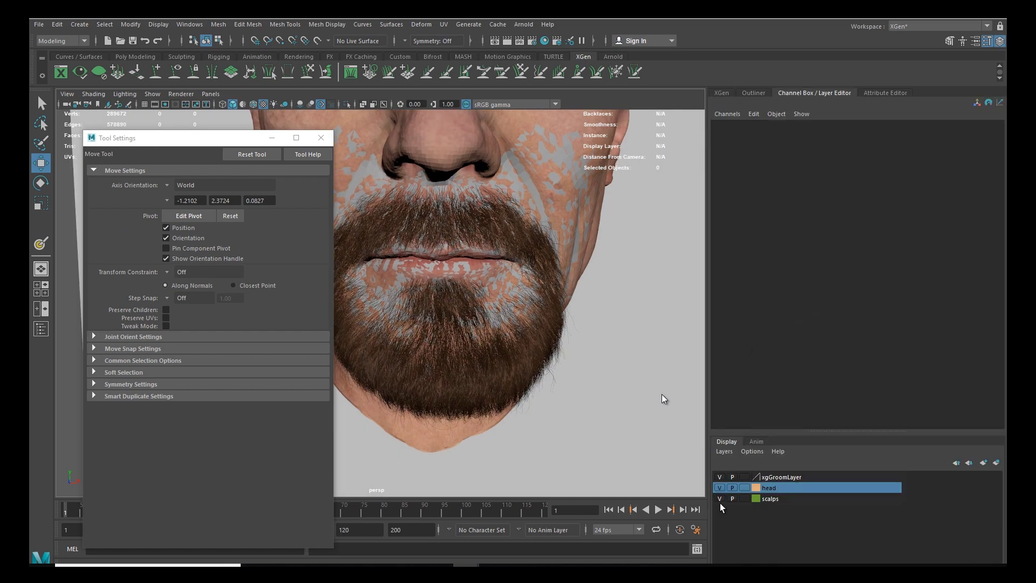
{"action": "left_click", "coordinate": [719, 499]}
{"action": "right_click_drag", "start_coordinate": [547, 345], "coordinate": [504, 393], "text": "alt"}
{"action": "left_click_drag", "start_coordinate": [504, 392], "coordinate": [486, 359], "text": "alt"}
{"action": "right_click_drag", "start_coordinate": [485, 358], "coordinate": [528, 370], "text": "alt"}
{"action": "left_click", "coordinate": [321, 137]}
{"action": "left_click_drag", "start_coordinate": [410, 302], "coordinate": [507, 345], "text": "alt"}
{"action": "right_click_drag", "start_coordinate": [507, 346], "coordinate": [538, 372], "text": "alt"}
{"action": "left_click_drag", "start_coordinate": [538, 372], "coordinate": [537, 383], "text": "alt"}
{"action": "right_click_drag", "start_coordinate": [537, 384], "coordinate": [365, 319], "text": "alt"}
{"action": "left_click_drag", "start_coordinate": [365, 318], "coordinate": [400, 340], "text": "alt"}
{"action": "right_click_drag", "start_coordinate": [400, 340], "coordinate": [407, 397], "text": "alt"}
{"action": "left_click_drag", "start_coordinate": [408, 397], "coordinate": [422, 414], "text": "alt"}
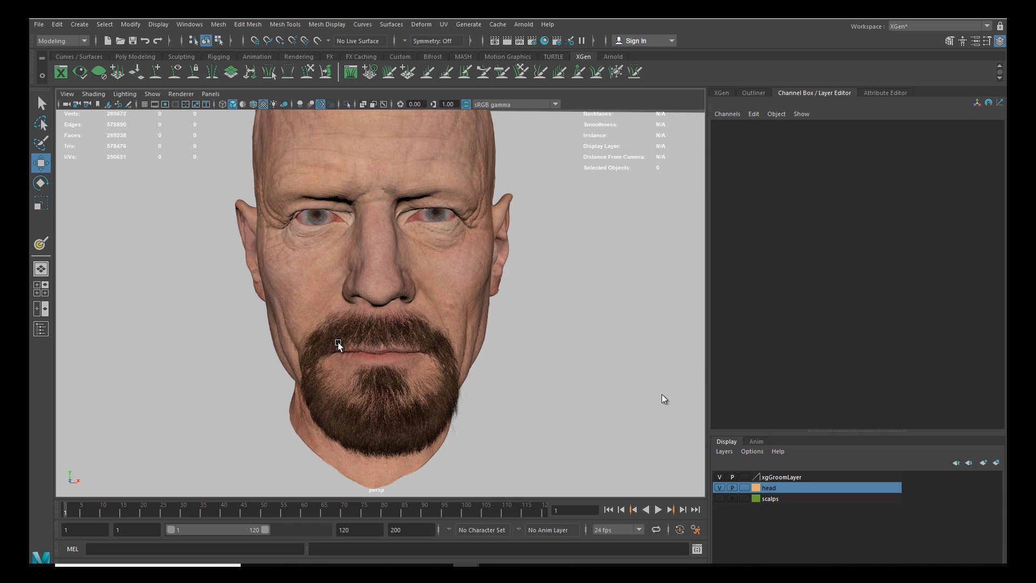
{"action": "right_click_drag", "start_coordinate": [335, 338], "coordinate": [393, 398], "text": "alt"}
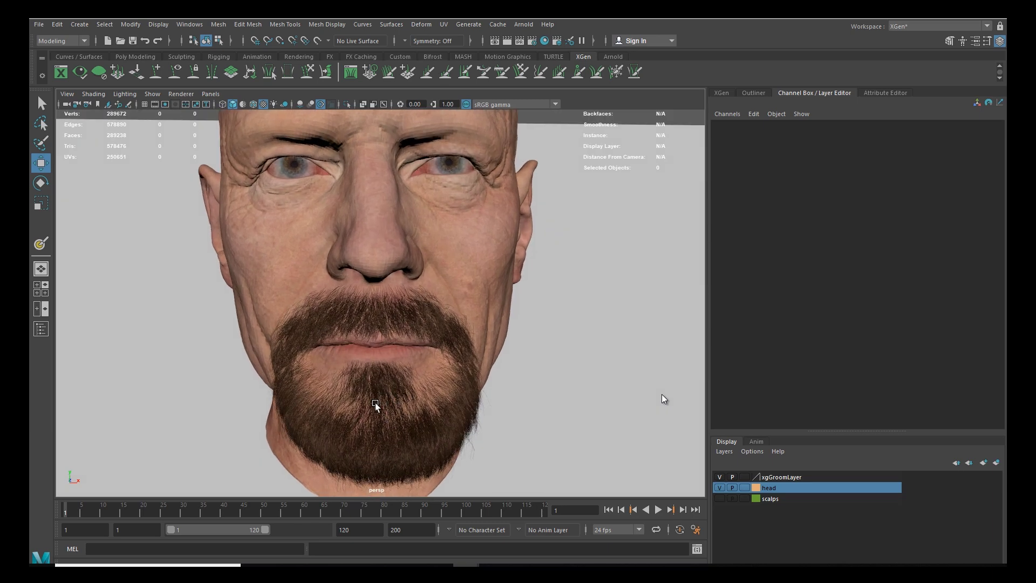
{"action": "left_click_drag", "start_coordinate": [376, 396], "coordinate": [400, 399], "text": "alt"}
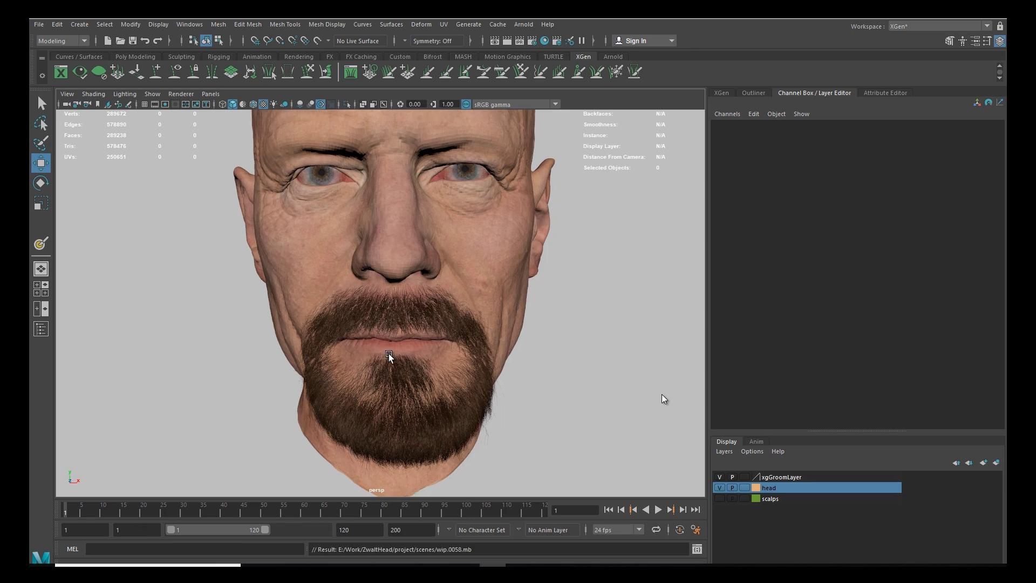
{"action": "left_click_drag", "start_coordinate": [386, 351], "coordinate": [399, 341], "text": "alt"}
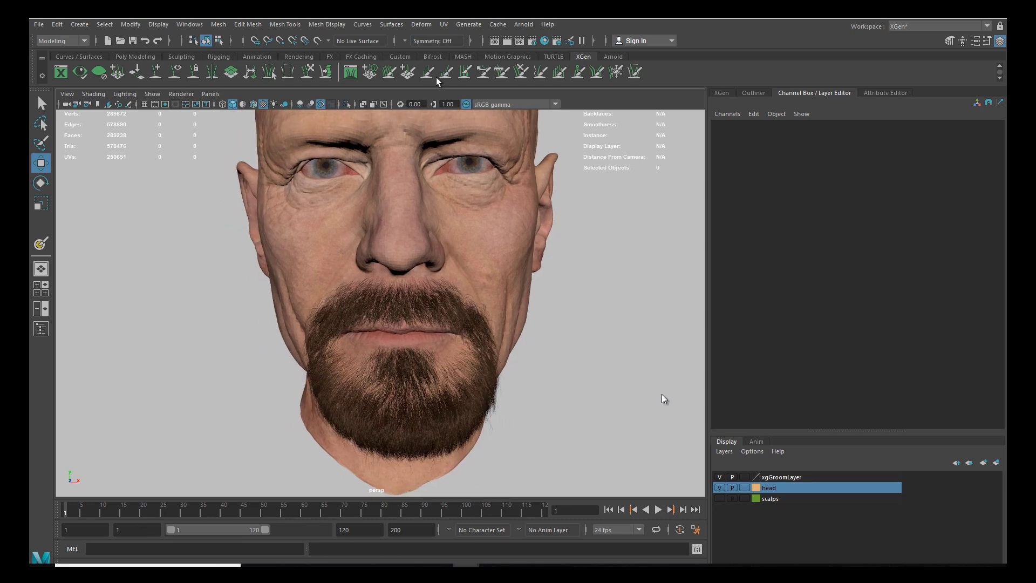
Step: Create an aiStandardHair material in the Hypershade
{"action": "left_click", "coordinate": [543, 40]}
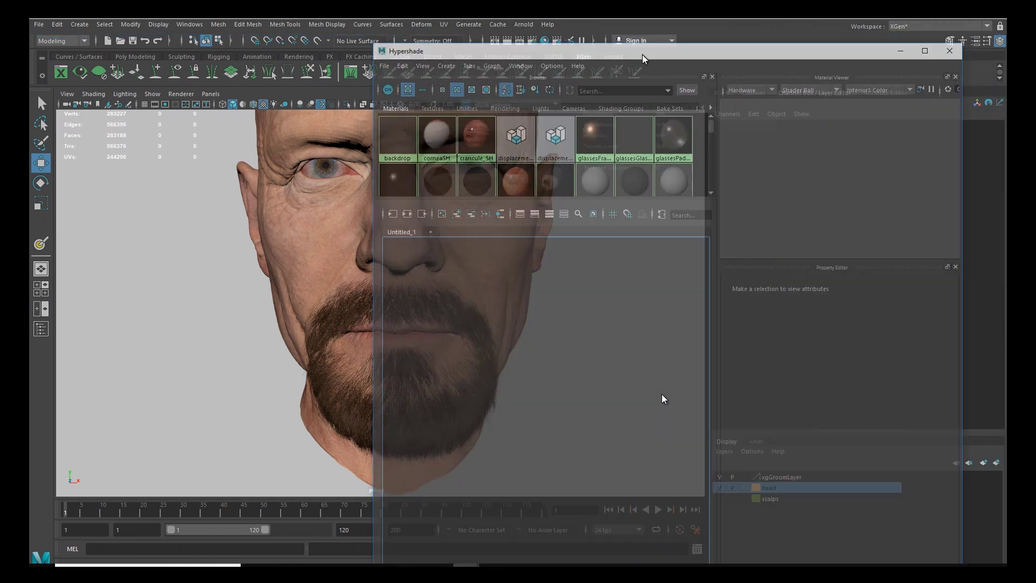
{"action": "left_click_drag", "start_coordinate": [635, 139], "coordinate": [643, 72]}
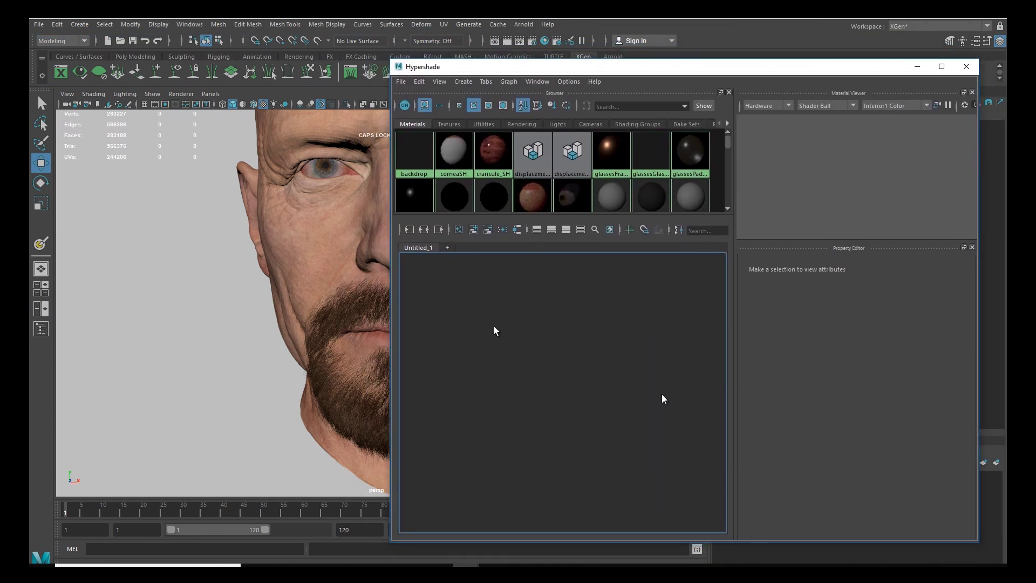
{"action": "key", "text": "Tab"}
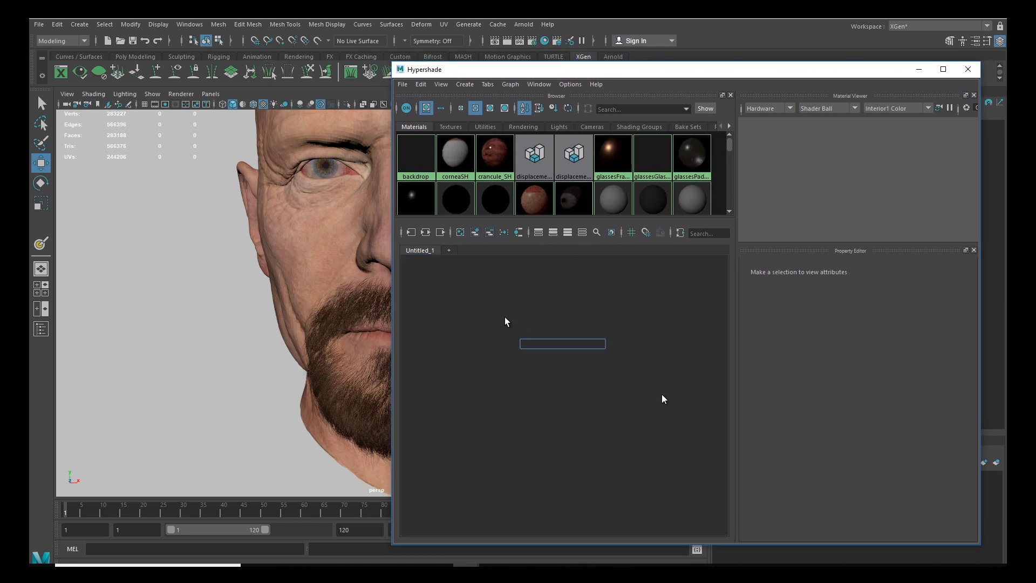
{"action": "type", "text": "aiStandard"}
{"action": "key", "text": "Return"}
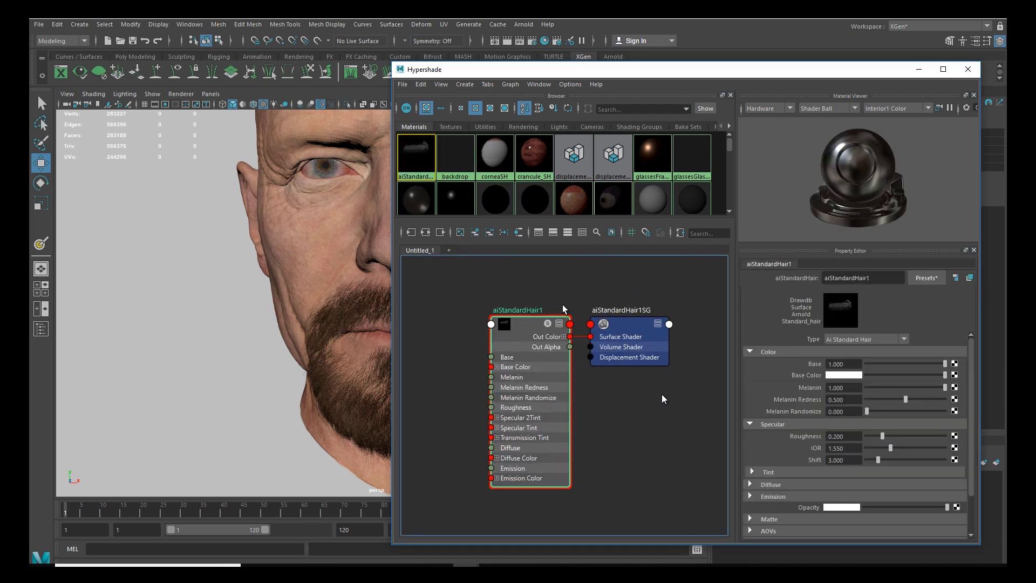
Step: Rename the new hair material to beard_SH and shift its shading group node slightly away from it
{"action": "double_click", "coordinate": [853, 278]}
{"action": "type", "text": "bea"}
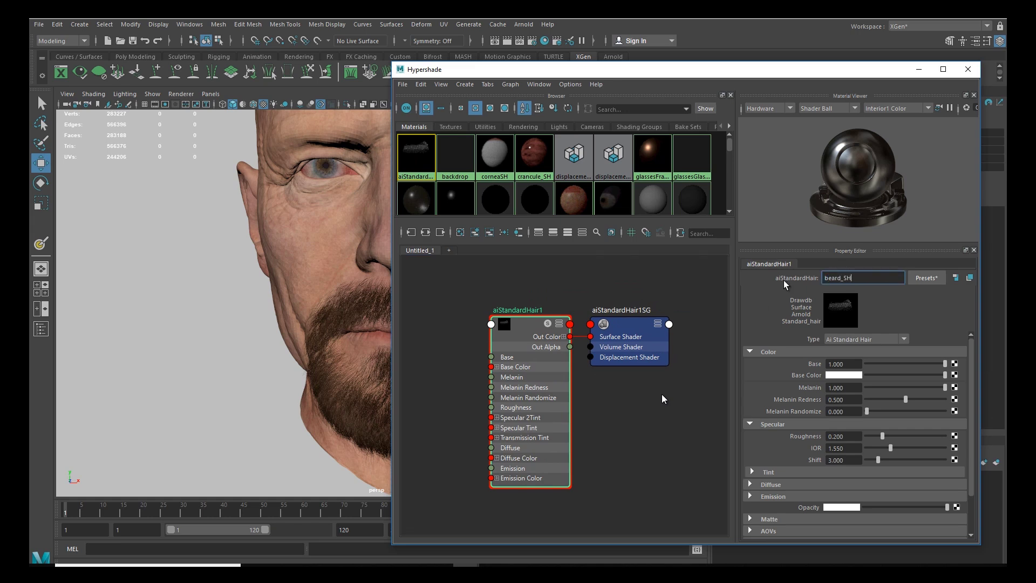
{"action": "type", "text": "rd_SH"}
{"action": "key", "text": "Return"}
{"action": "left_click_drag", "start_coordinate": [628, 323], "coordinate": [635, 319]}
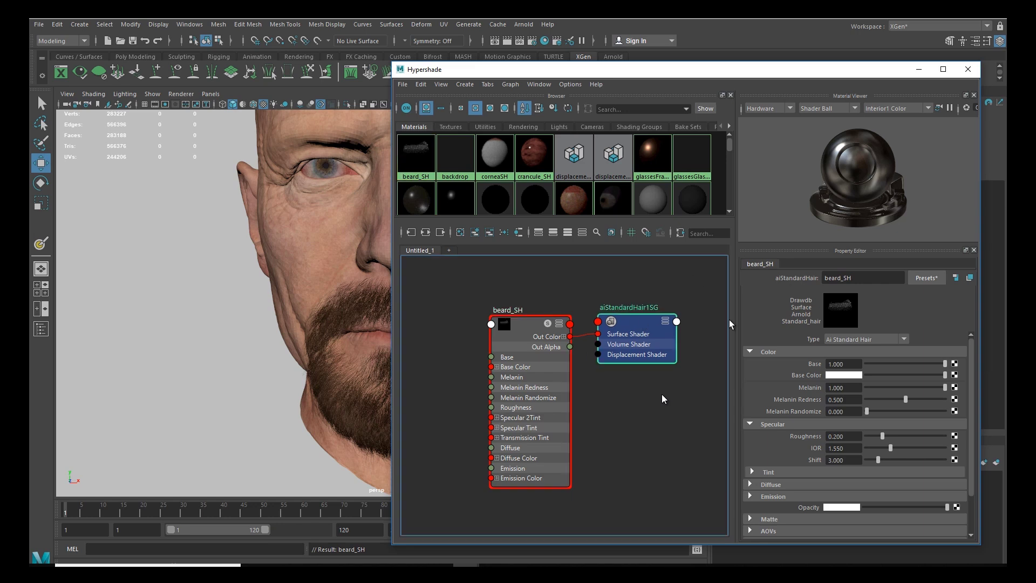
Step: Rename the hair material's shading group to beard_SG and get the Hypershade out of the way
{"action": "double_click", "coordinate": [867, 279]}
{"action": "type", "text": "beard_SG"}
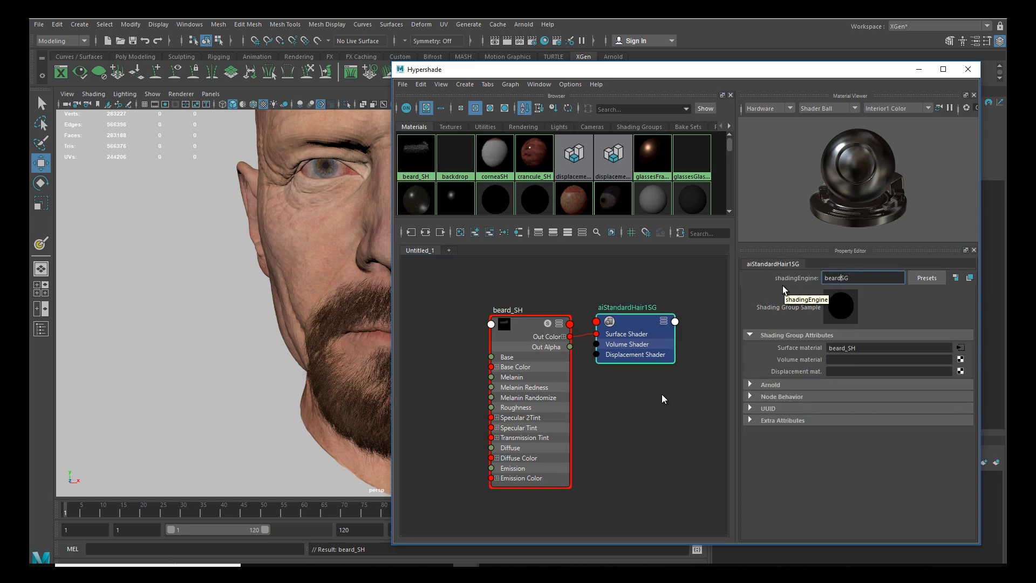
{"action": "key", "text": "Return"}
{"action": "left_click_drag", "start_coordinate": [535, 322], "coordinate": [529, 315]}
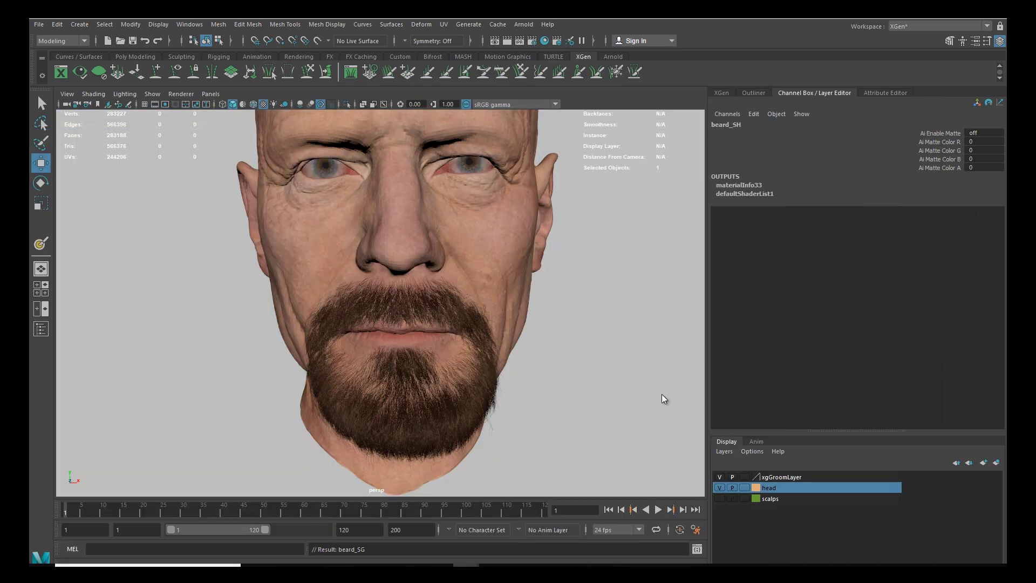
Step: Assign the beard_SH hair material to the beardFull_DES description inside WalterWhite_COL
{"action": "left_click", "coordinate": [754, 94]}
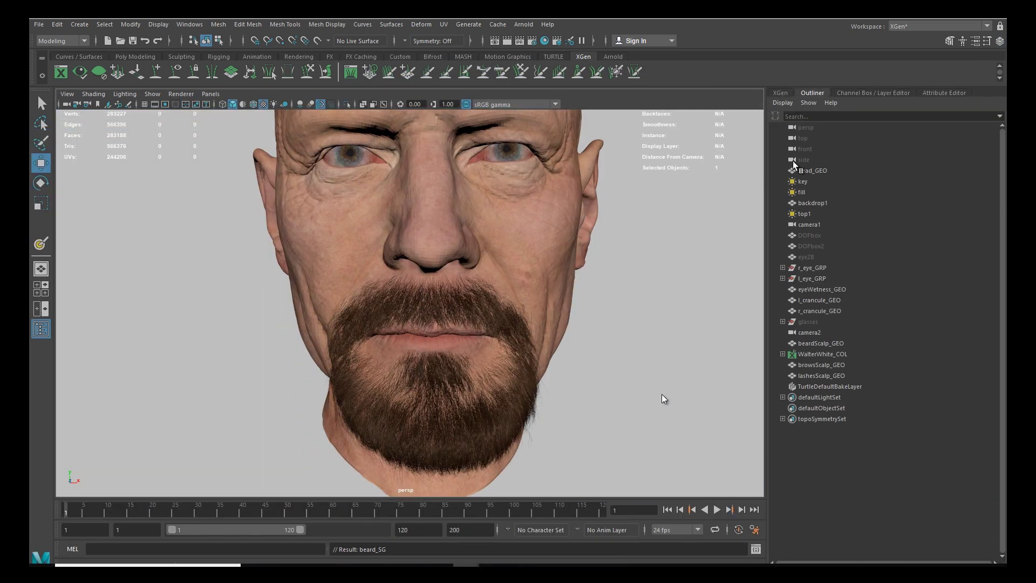
{"action": "left_click", "coordinate": [783, 354]}
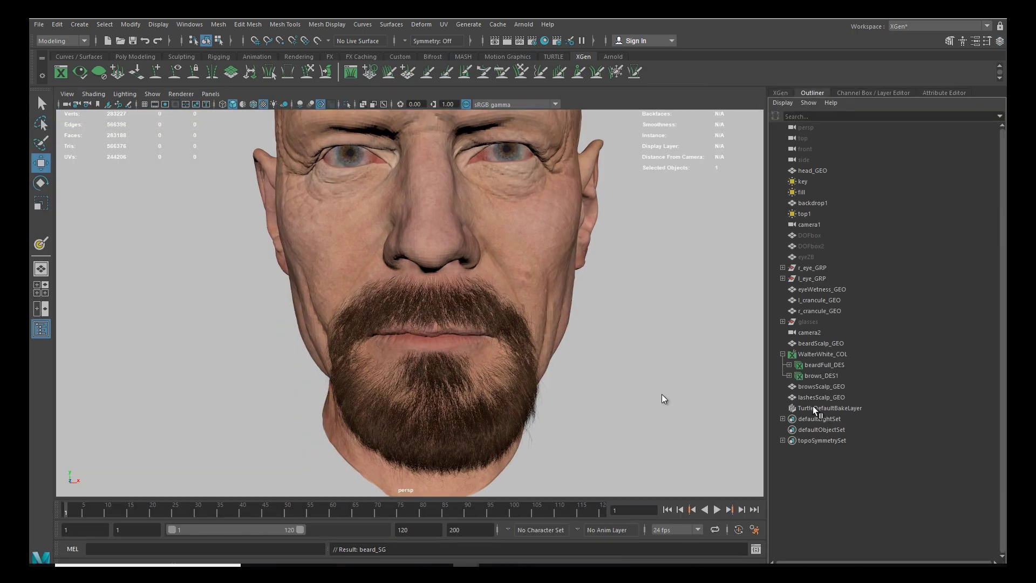
{"action": "left_click", "coordinate": [818, 366]}
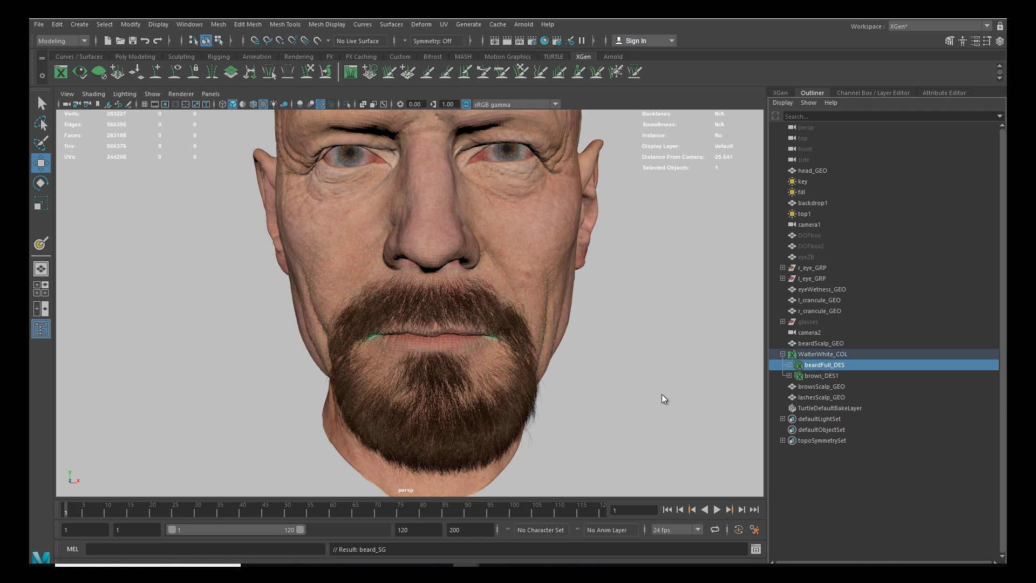
{"action": "left_click_drag", "start_coordinate": [29, 141], "coordinate": [326, 76]}
{"action": "right_click_drag", "start_coordinate": [154, 331], "coordinate": [145, 296]}
{"action": "left_click_drag", "start_coordinate": [326, 77], "coordinate": [0, 129]}
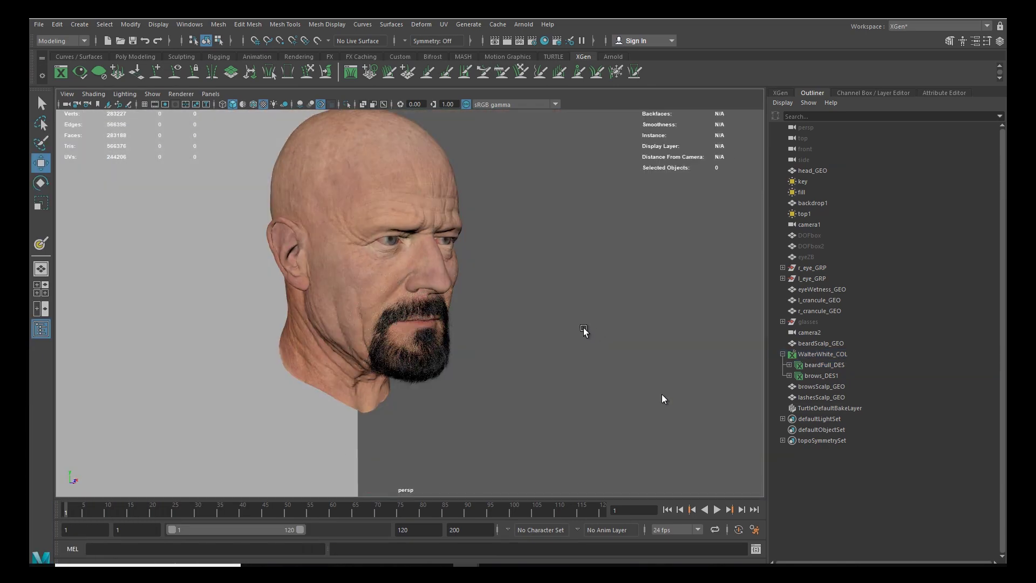
Step: Set beard_SH's Melanin to 0.727 and its Melanin Randomize to 0.734 while comparing with the reference photo
{"action": "left_click_drag", "start_coordinate": [584, 330], "coordinate": [540, 390], "text": "alt"}
{"action": "left_click_drag", "start_coordinate": [550, 261], "coordinate": [643, 300], "text": "alt"}
{"action": "left_click_drag", "start_coordinate": [29, 81], "coordinate": [120, 65]}
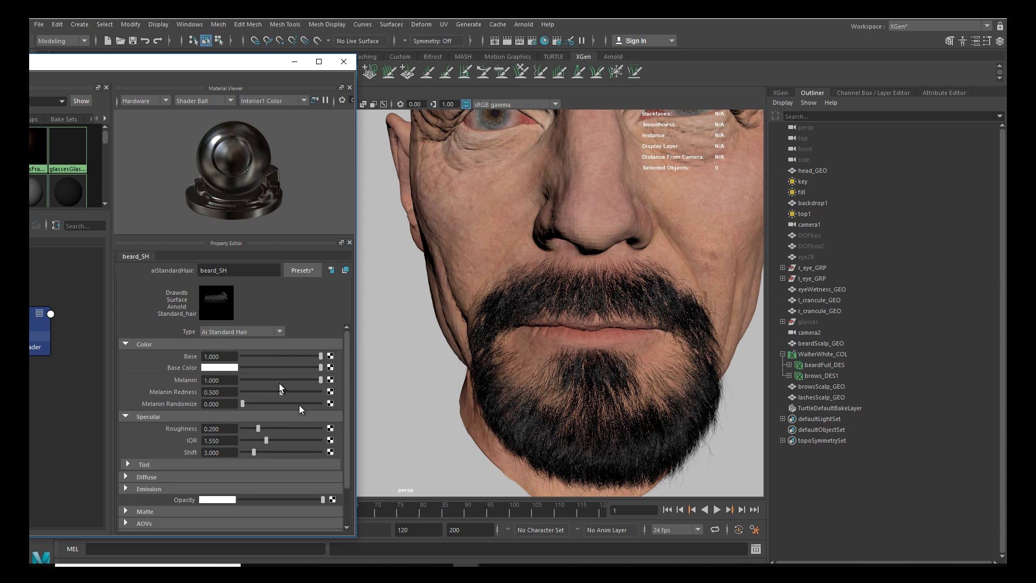
{"action": "left_click_drag", "start_coordinate": [320, 380], "coordinate": [311, 381]}
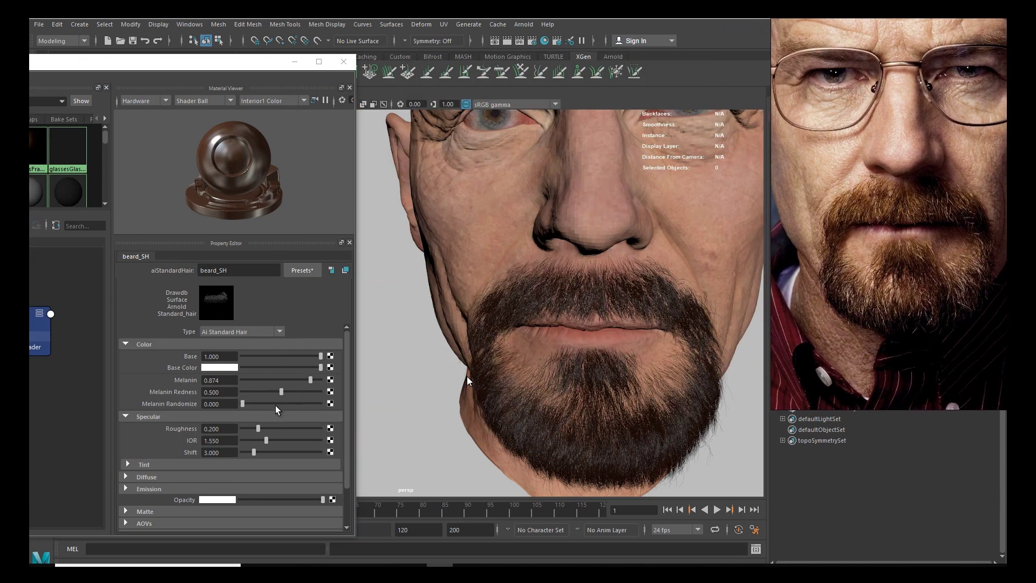
{"action": "left_click_drag", "start_coordinate": [310, 380], "coordinate": [300, 387]}
{"action": "left_click_drag", "start_coordinate": [244, 406], "coordinate": [300, 406]}
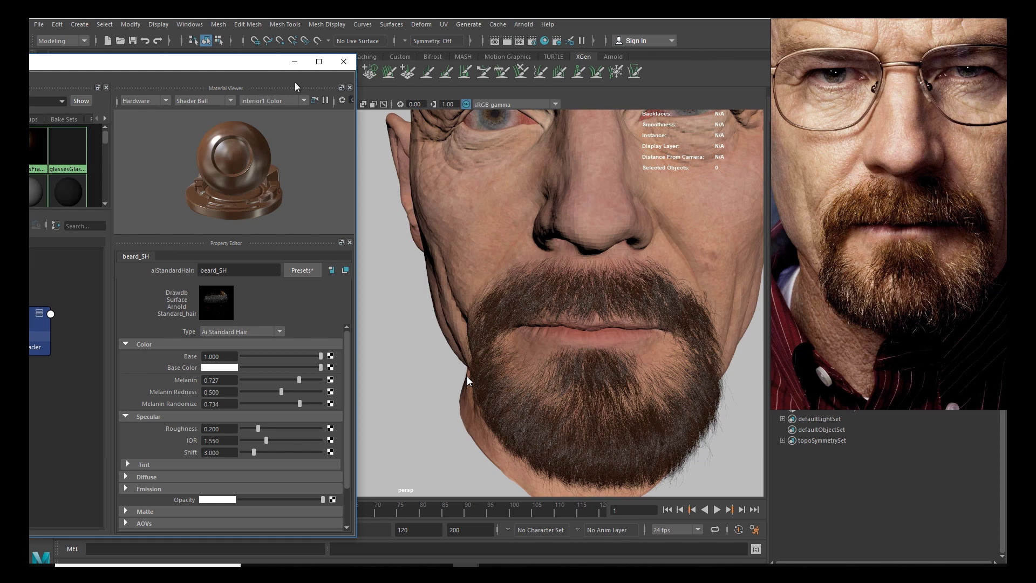
Step: Clear away the Hypershade and reference photo, check the view through camera2 and return to the persp view
{"action": "left_click_drag", "start_coordinate": [237, 67], "coordinate": [0, 81]}
{"action": "left_click", "coordinate": [961, 7]}
{"action": "left_click", "coordinate": [210, 94]}
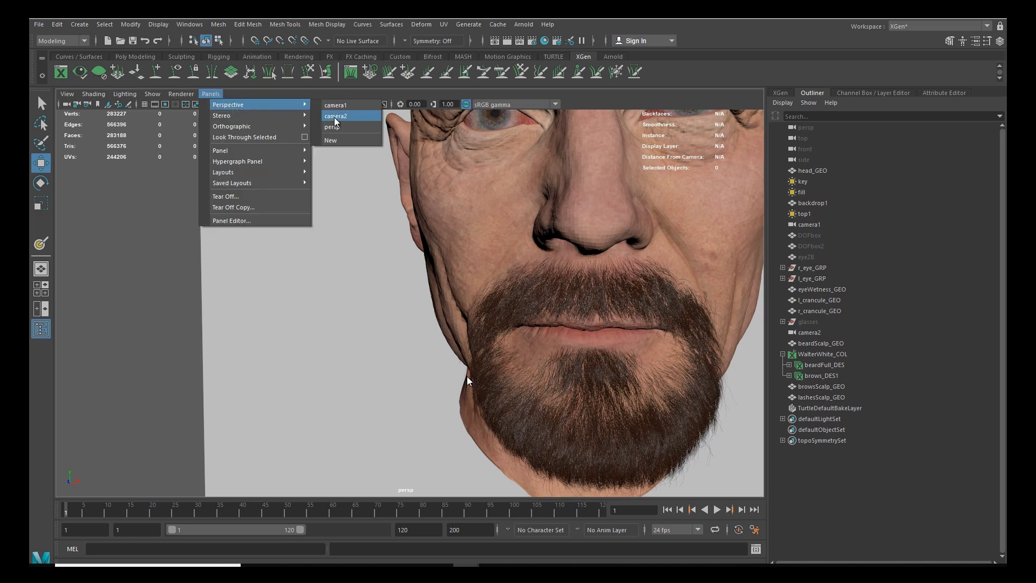
{"action": "left_click", "coordinate": [348, 122]}
{"action": "left_click", "coordinate": [210, 94]}
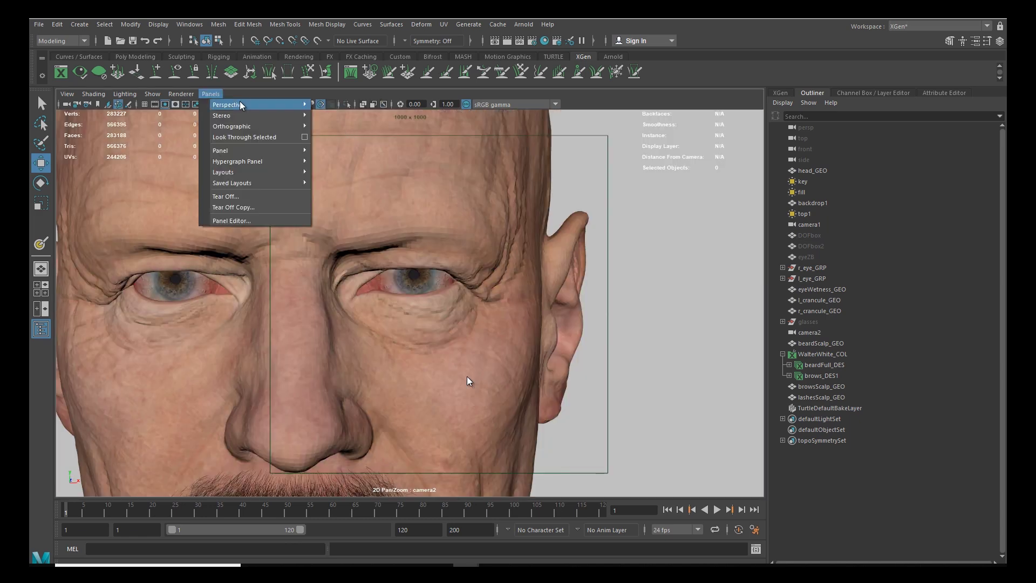
{"action": "left_click", "coordinate": [348, 133]}
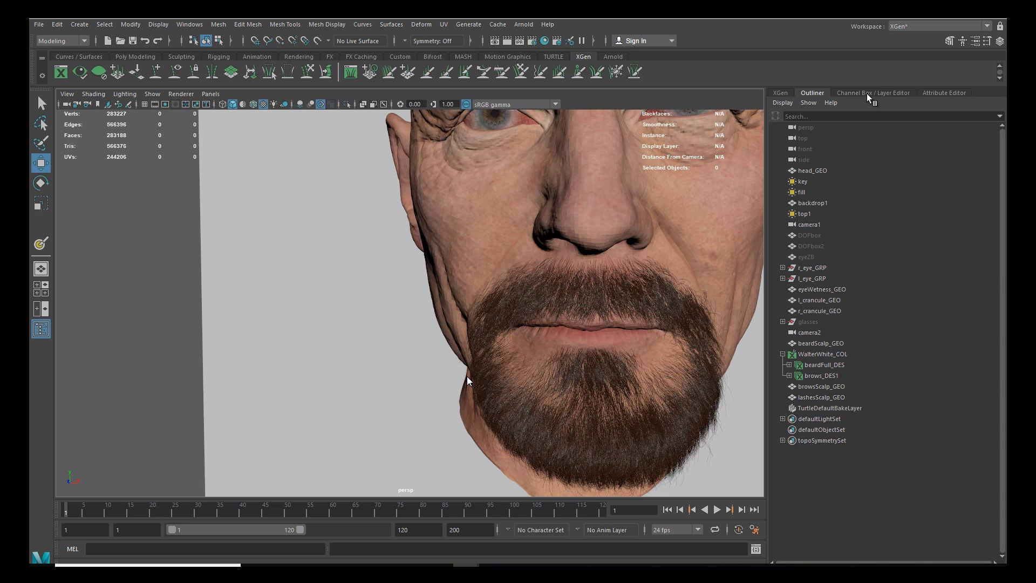
Step: Duplicate camera2 and look through the new camera3
{"action": "left_click", "coordinate": [819, 336]}
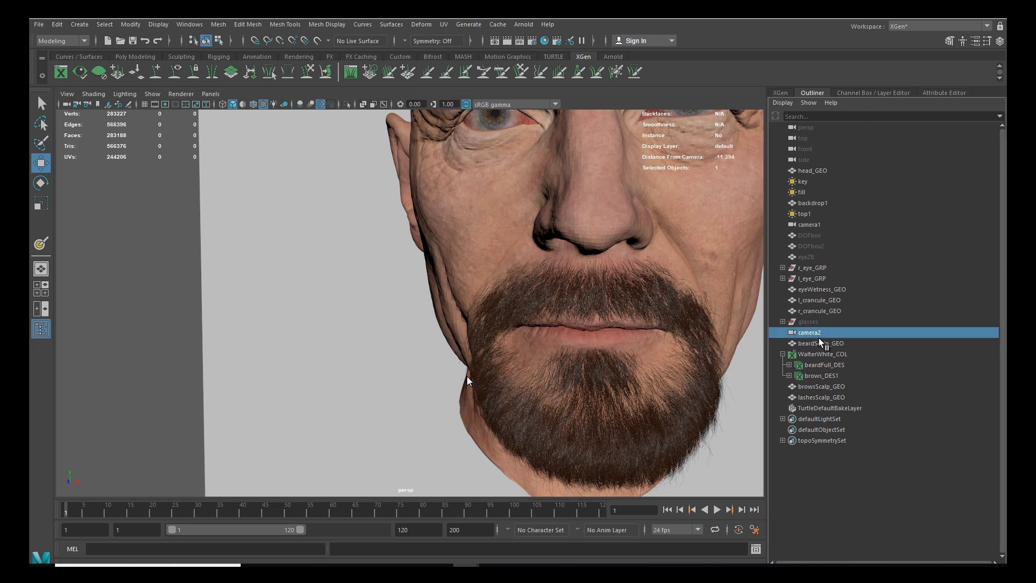
{"action": "key", "text": "ctrl+d"}
{"action": "left_click", "coordinate": [212, 96]}
{"action": "mouse_move", "coordinate": [253, 106]}
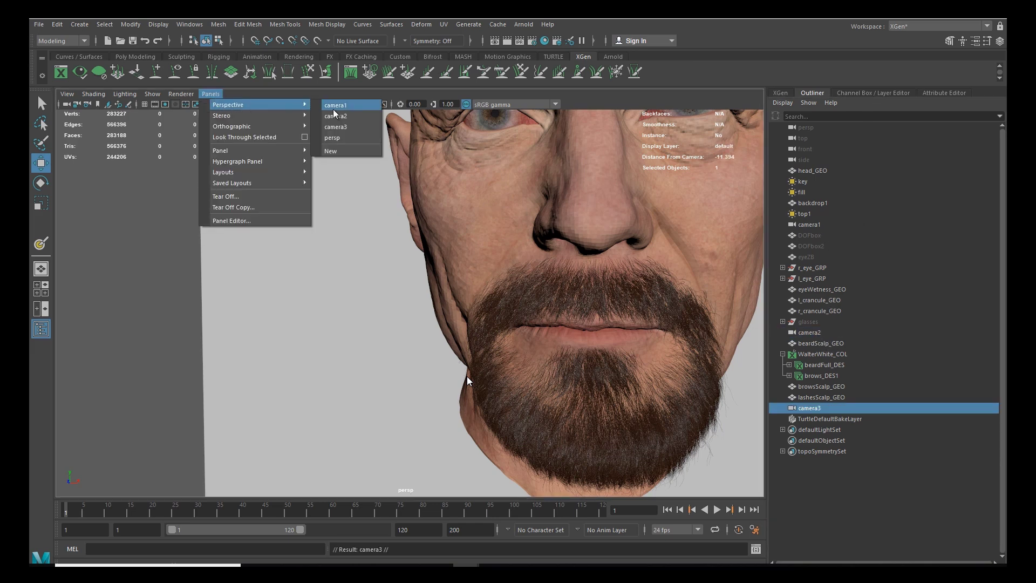
{"action": "left_click", "coordinate": [345, 139]}
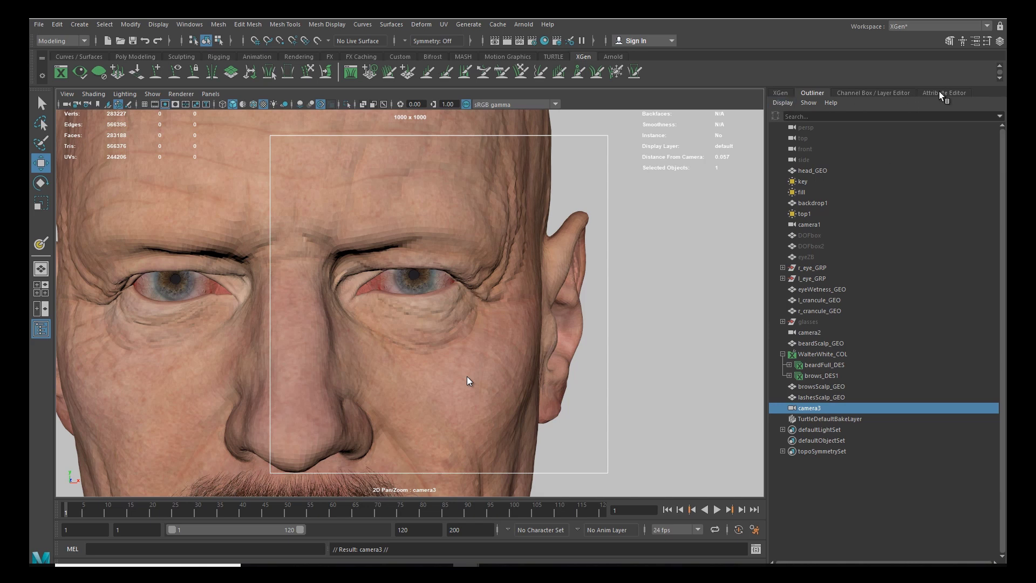
Step: Unlock camera3's translate, rotate and scale channels and reframe the camera on the beard and mouth
{"action": "left_click", "coordinate": [912, 94]}
{"action": "left_click_drag", "start_coordinate": [924, 134], "coordinate": [970, 206]}
{"action": "right_click", "coordinate": [969, 206]}
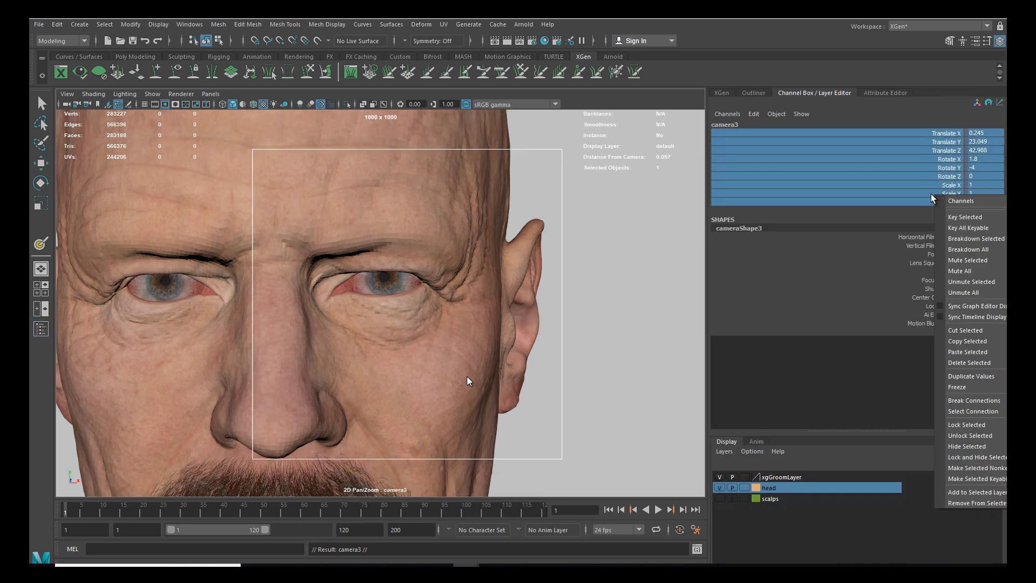
{"action": "left_click", "coordinate": [965, 438]}
{"action": "middle_click_drag", "start_coordinate": [415, 355], "coordinate": [471, 227], "text": "alt"}
{"action": "left_click_drag", "start_coordinate": [471, 235], "coordinate": [468, 244], "text": "alt"}
{"action": "middle_click_drag", "start_coordinate": [467, 245], "coordinate": [418, 229], "text": "alt"}
{"action": "scroll", "coordinate": [423, 232], "scroll_direction": "down", "scroll_amount": 3}
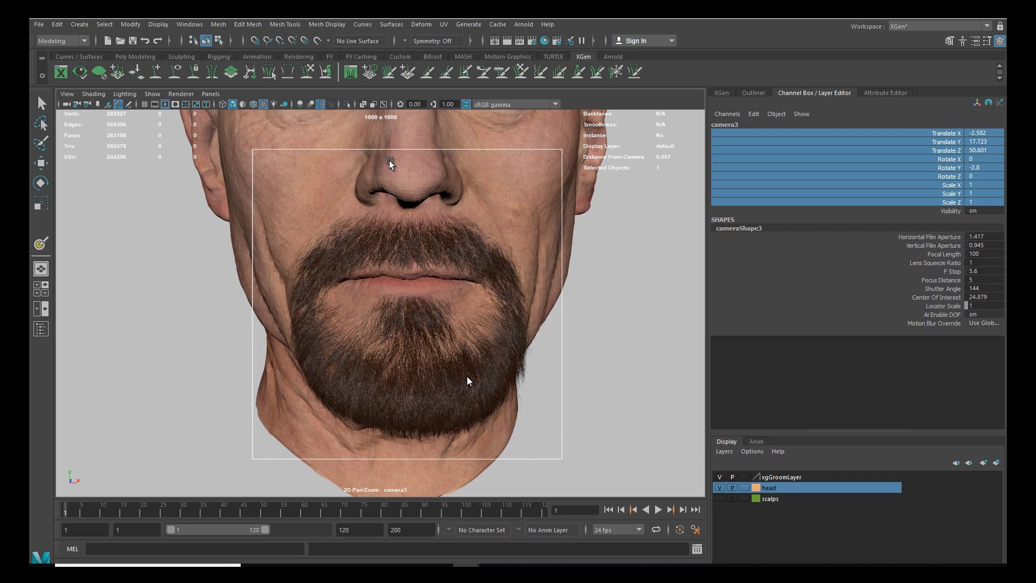
Step: Lock camera3's translate, rotate and scale channels
{"action": "left_click", "coordinate": [753, 93]}
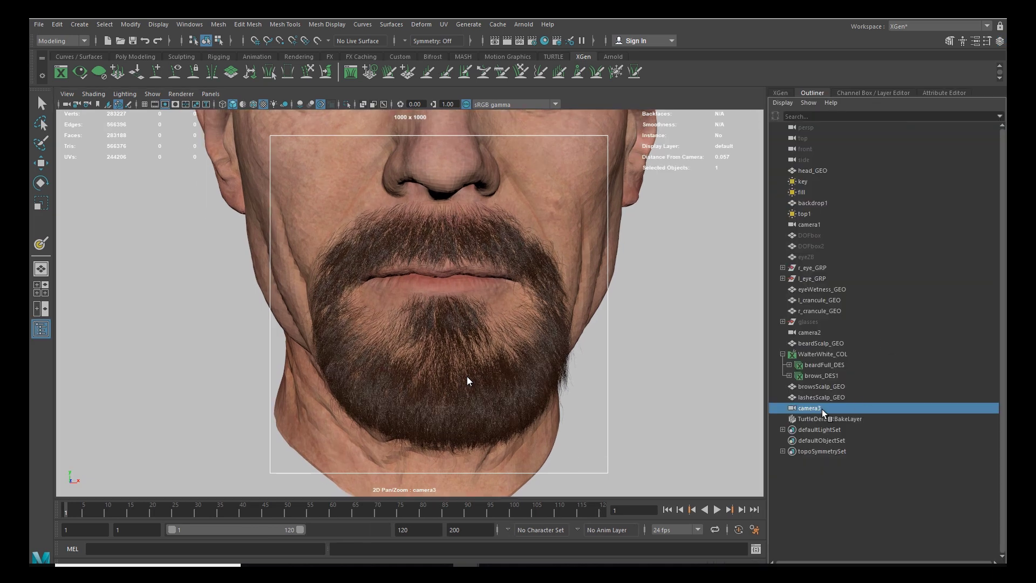
{"action": "left_click", "coordinate": [895, 93]}
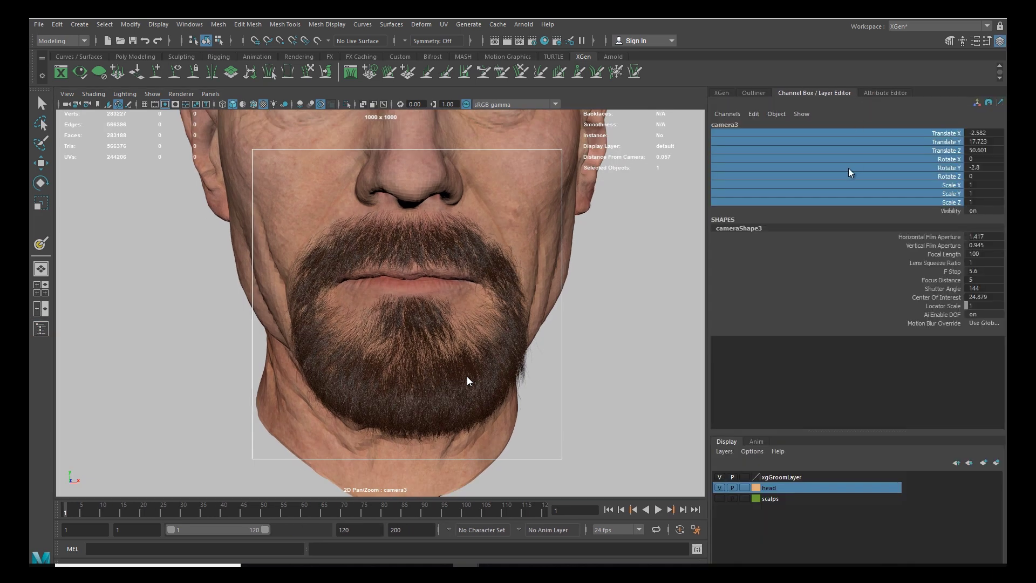
{"action": "right_click", "coordinate": [854, 165]}
{"action": "left_click", "coordinate": [885, 400]}
Step: Turn off depth of field in the Arnold attributes of cameraShape3
{"action": "left_click", "coordinate": [886, 94]}
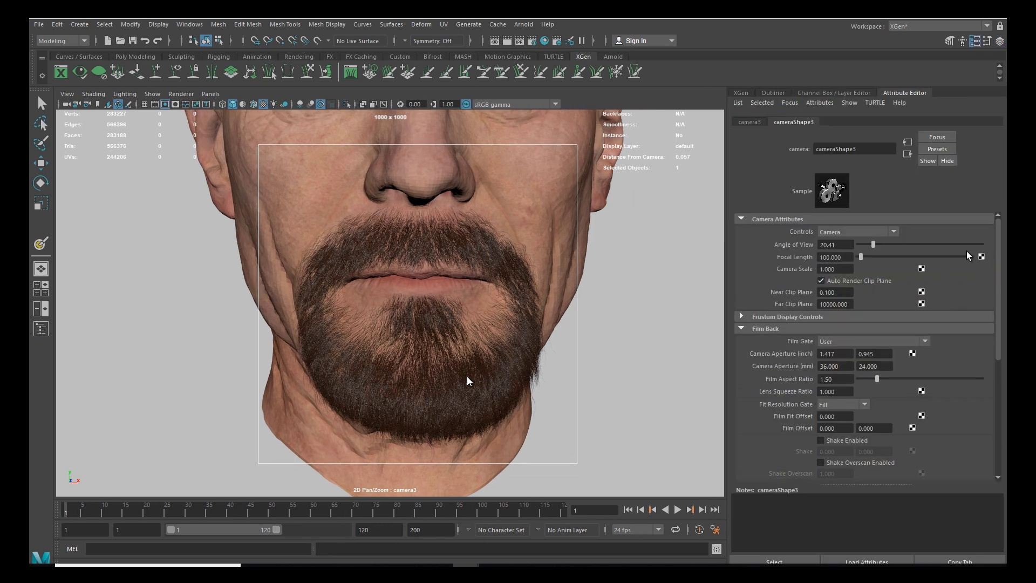
{"action": "scroll", "coordinate": [1001, 258], "scroll_direction": "down", "scroll_amount": 5}
{"action": "scroll", "coordinate": [863, 346], "scroll_direction": "down", "scroll_amount": 3}
{"action": "left_click", "coordinate": [742, 438]}
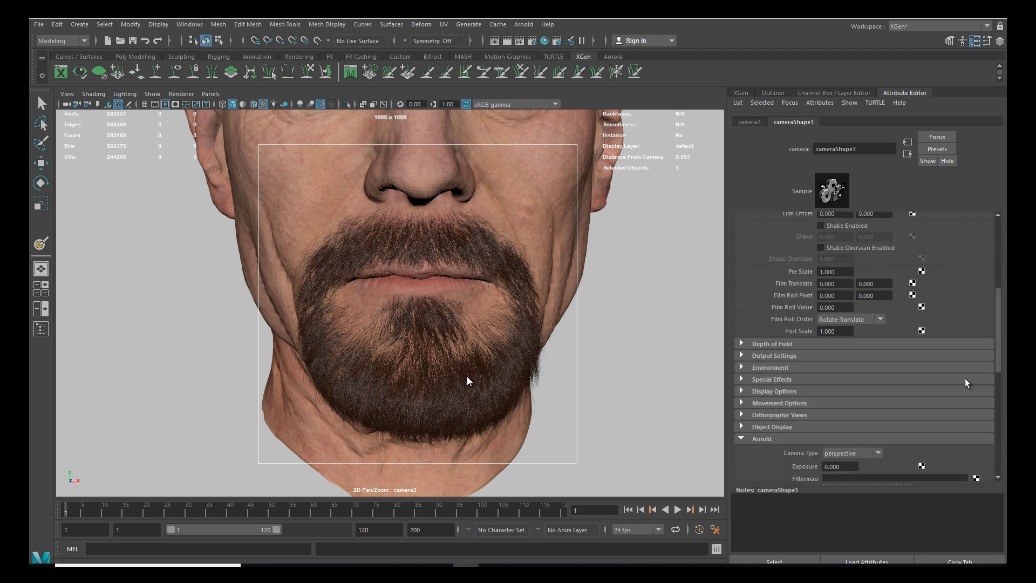
{"action": "scroll", "coordinate": [810, 388], "scroll_direction": "down", "scroll_amount": 5}
{"action": "left_click", "coordinate": [824, 351]}
{"action": "left_click", "coordinate": [824, 351]}
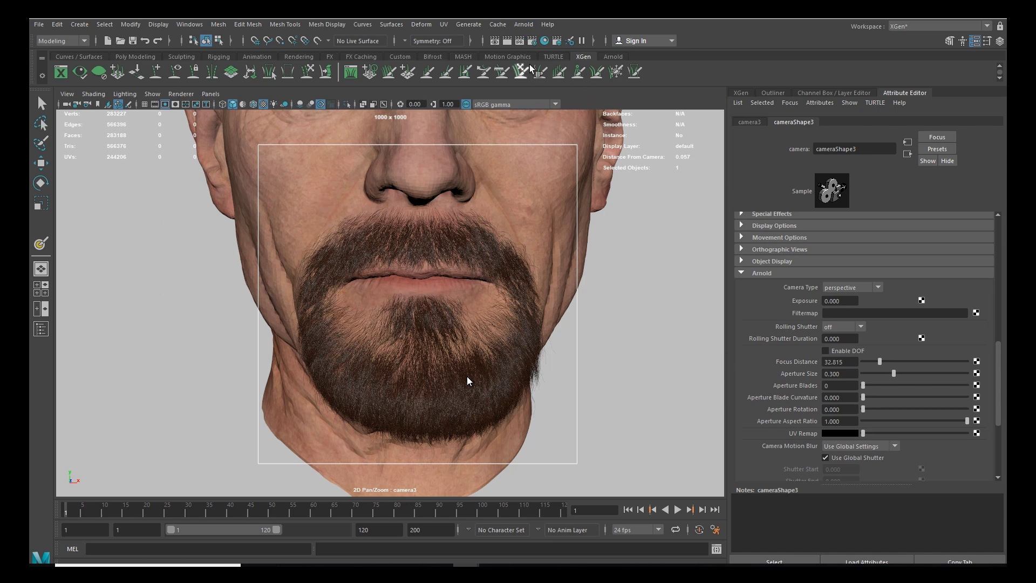
Step: Set the Arnold render's Camera (AA) samples to 3 and close the render settings
{"action": "left_click", "coordinate": [531, 41]}
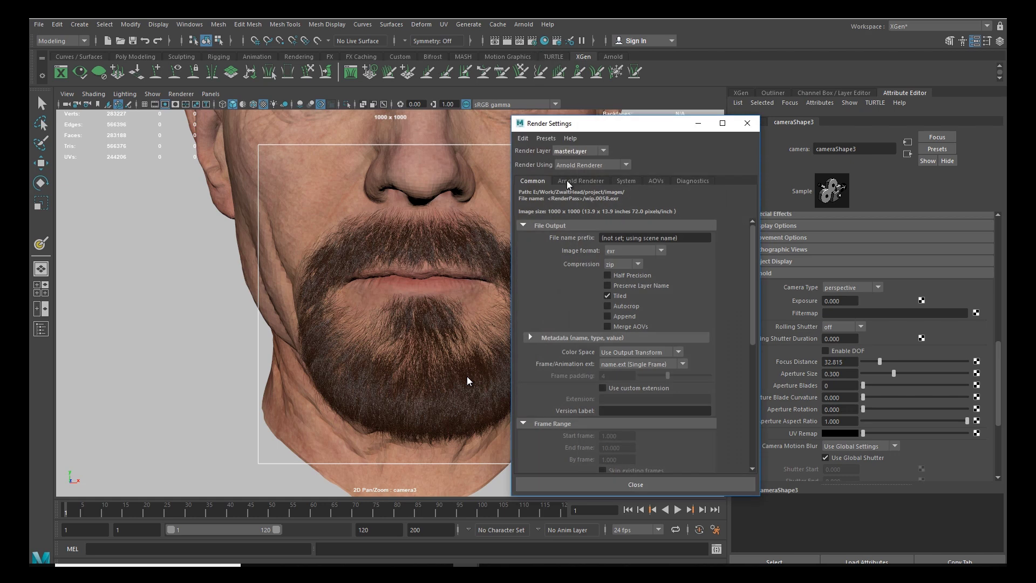
{"action": "left_click", "coordinate": [581, 181]}
{"action": "double_click", "coordinate": [617, 238]}
{"action": "type", "text": "3"}
{"action": "key", "text": "Return"}
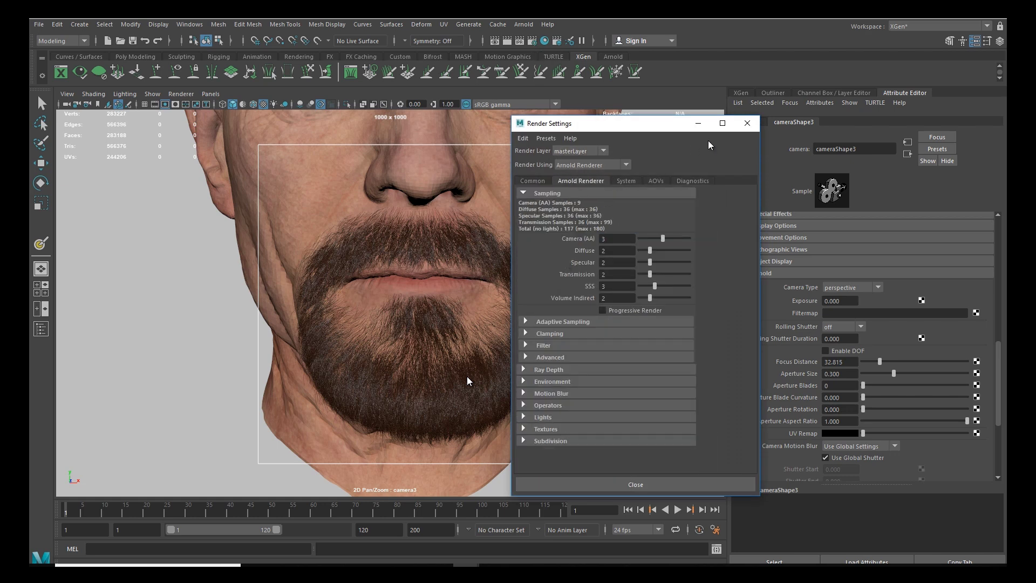
{"action": "left_click", "coordinate": [748, 124]}
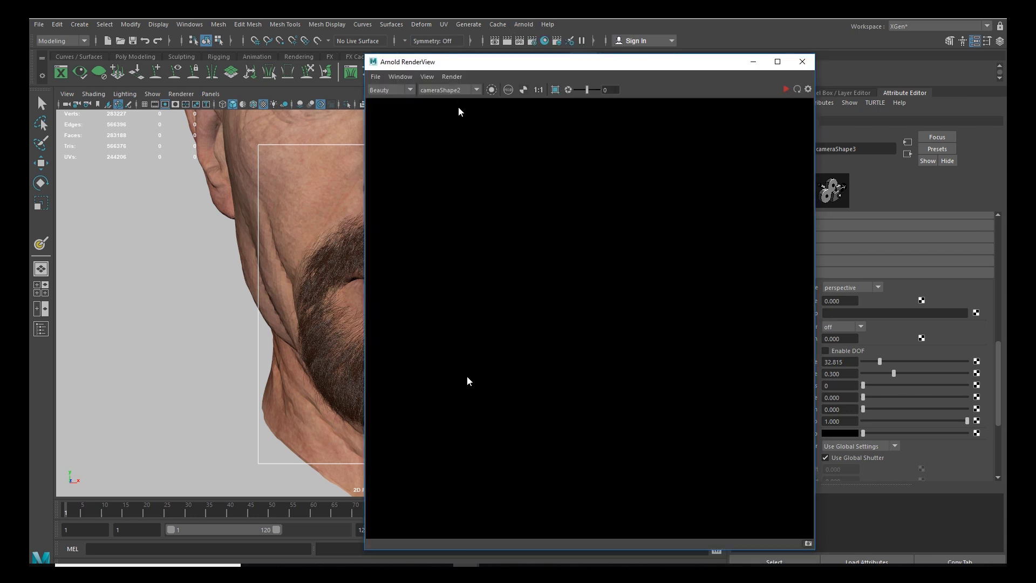
Step: Start an Arnold render through cameraShape3 and fit the whole frame in the render window
{"action": "left_click", "coordinate": [470, 90]}
{"action": "left_click", "coordinate": [448, 116]}
{"action": "left_click", "coordinate": [785, 89]}
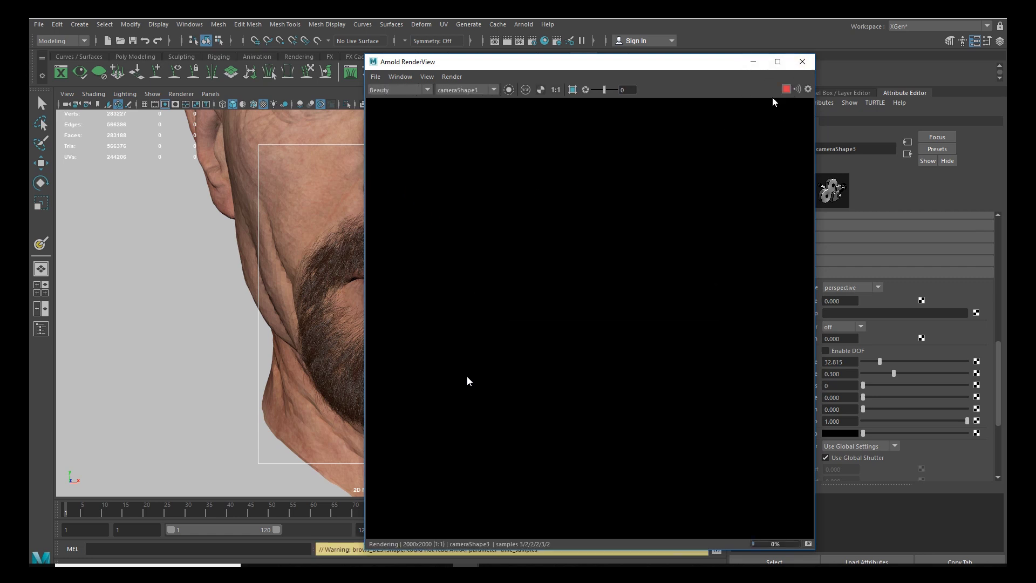
{"action": "left_click_drag", "start_coordinate": [654, 68], "coordinate": [569, 73]}
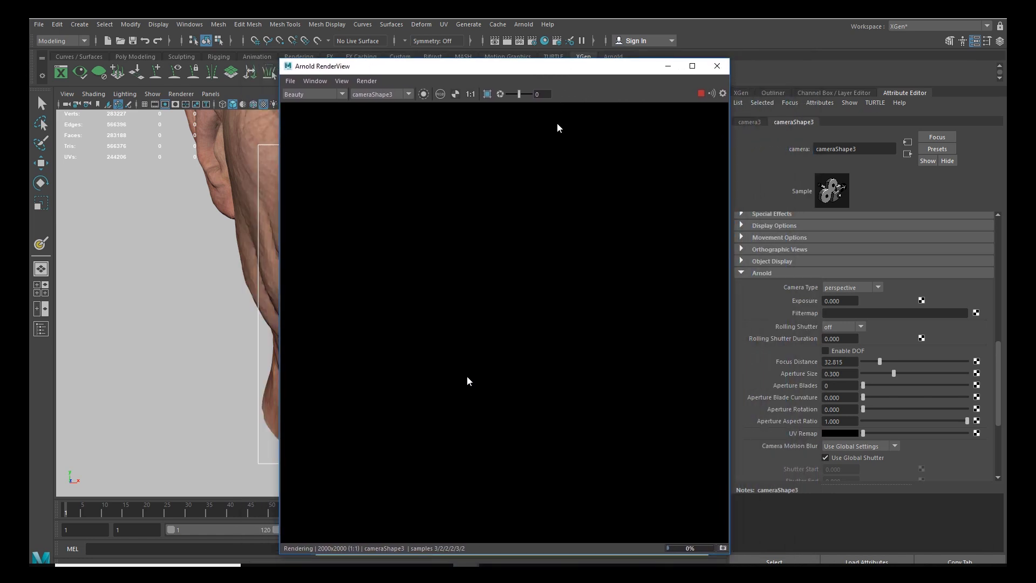
{"action": "scroll", "coordinate": [532, 216], "scroll_direction": "down", "scroll_amount": 4}
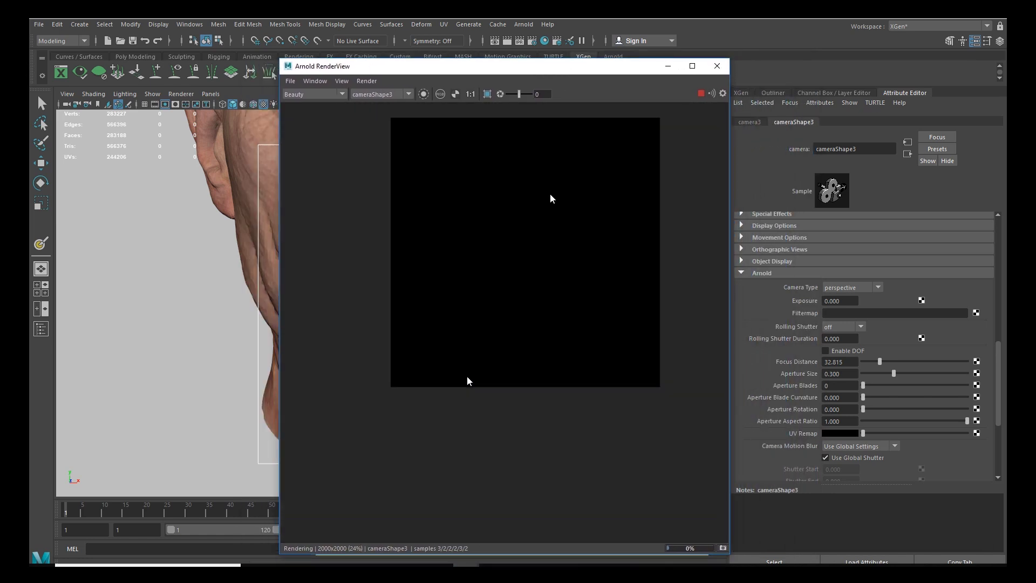
{"action": "scroll", "coordinate": [537, 217], "scroll_direction": "up", "scroll_amount": 1}
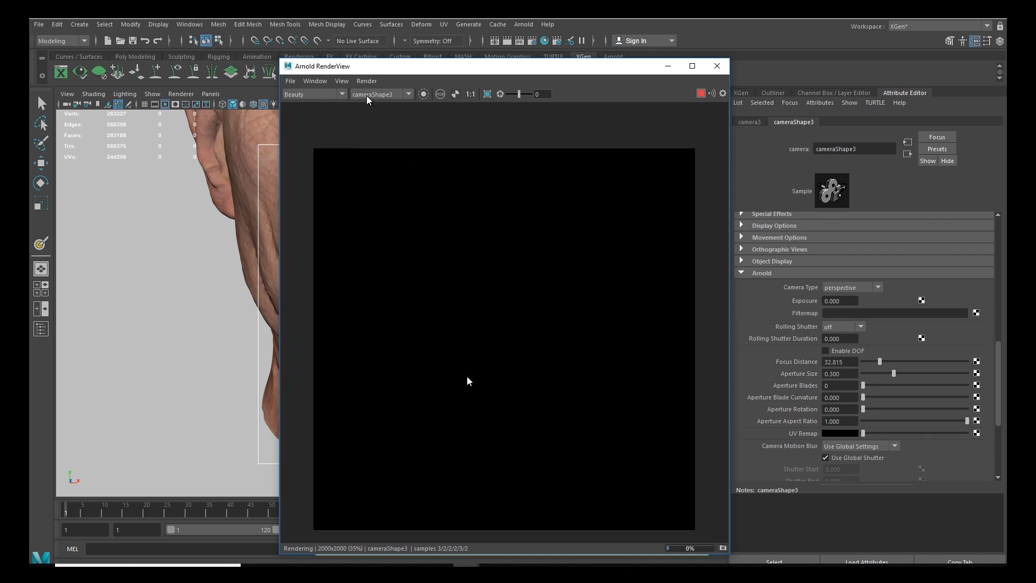
Step: Interrupt the running render and change its test resolution
{"action": "left_click", "coordinate": [341, 81]}
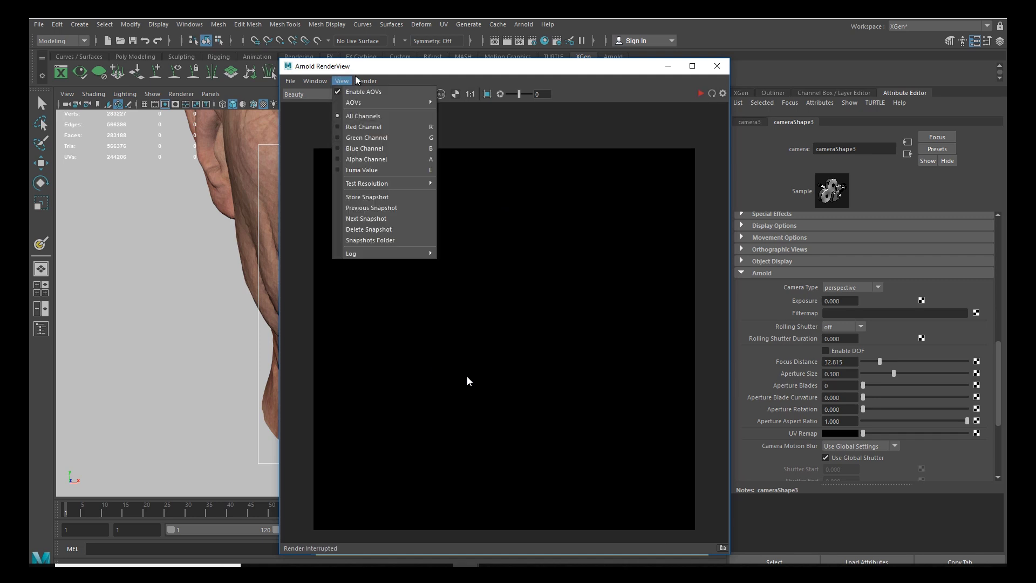
{"action": "mouse_move", "coordinate": [398, 183]}
{"action": "left_click", "coordinate": [467, 238]}
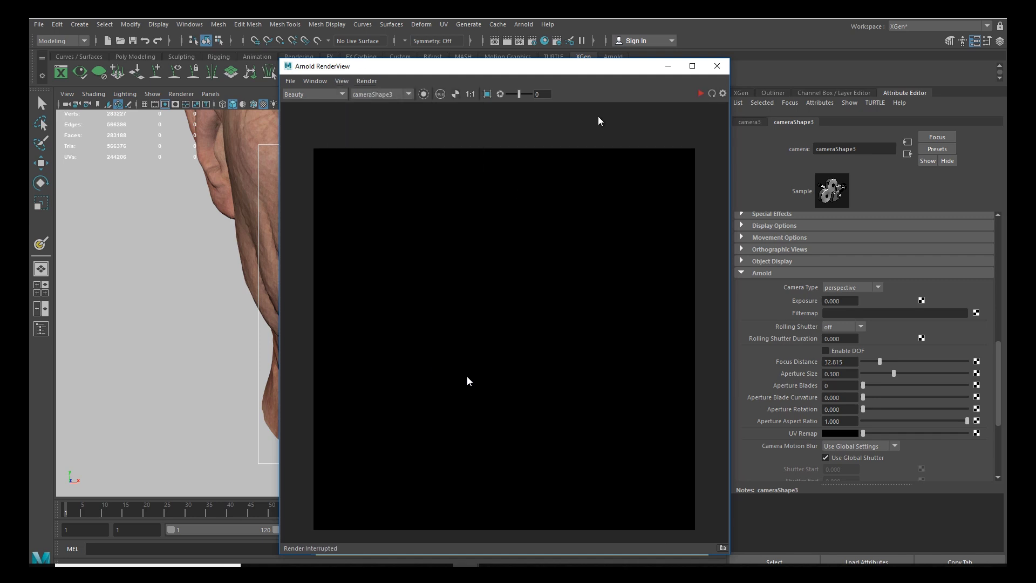
Step: Reopen the Arnold RenderView and place it beside the viewport to examine the rendered beard
{"action": "left_click", "coordinate": [717, 66]}
{"action": "left_click", "coordinate": [523, 24]}
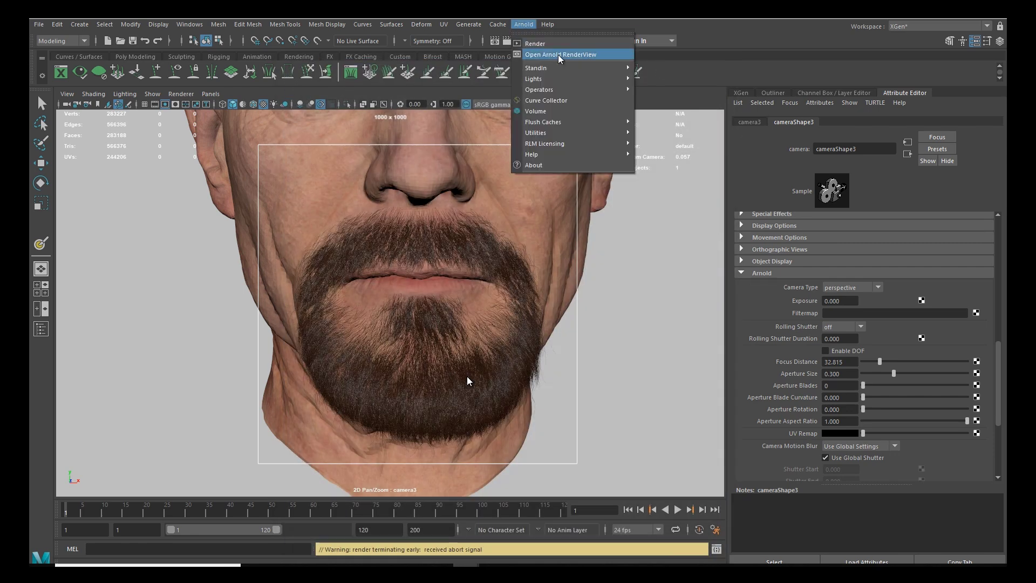
{"action": "left_click", "coordinate": [545, 51]}
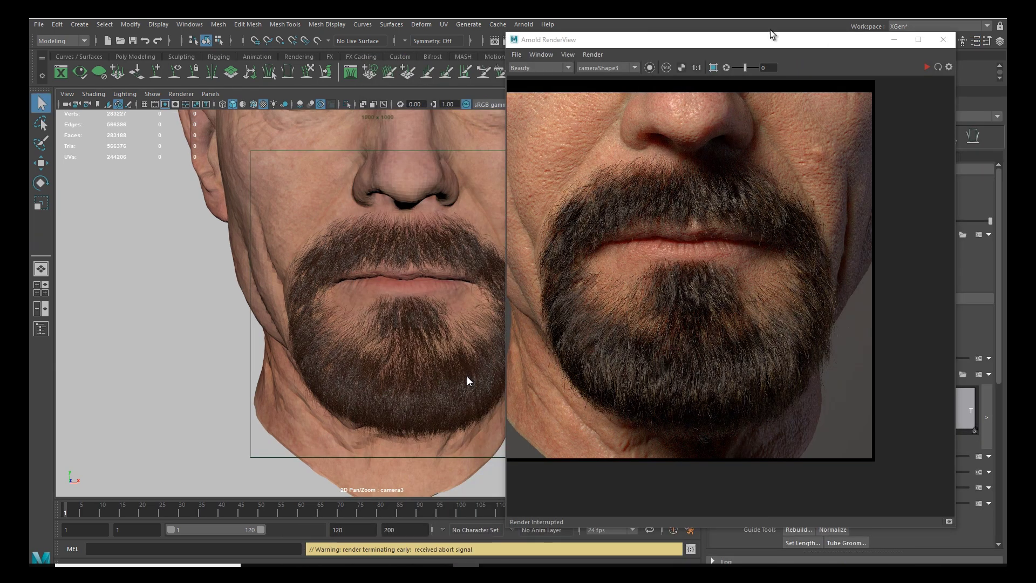
{"action": "left_click_drag", "start_coordinate": [777, 47], "coordinate": [784, 48]}
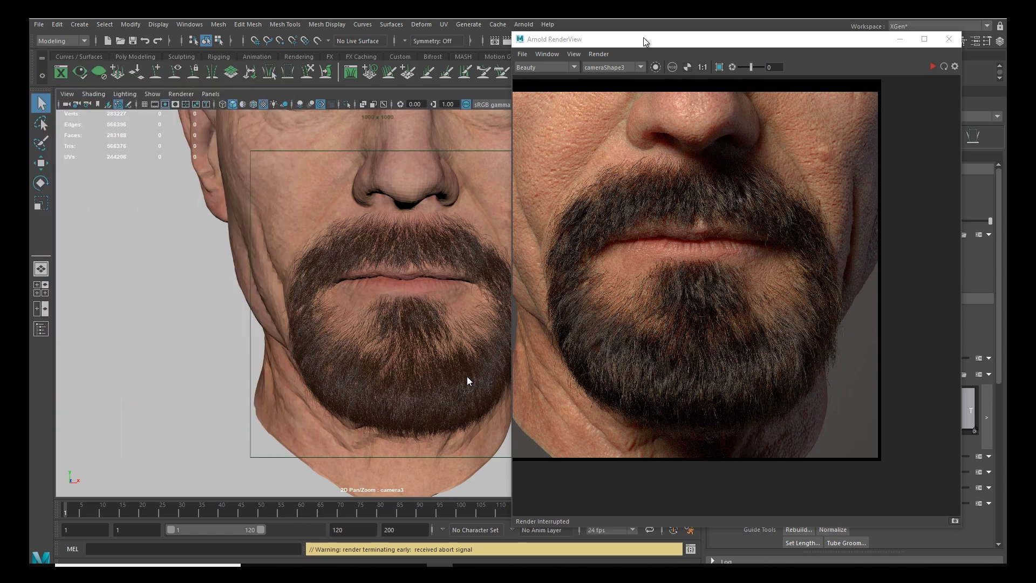
{"action": "left_click_drag", "start_coordinate": [645, 42], "coordinate": [647, 59]}
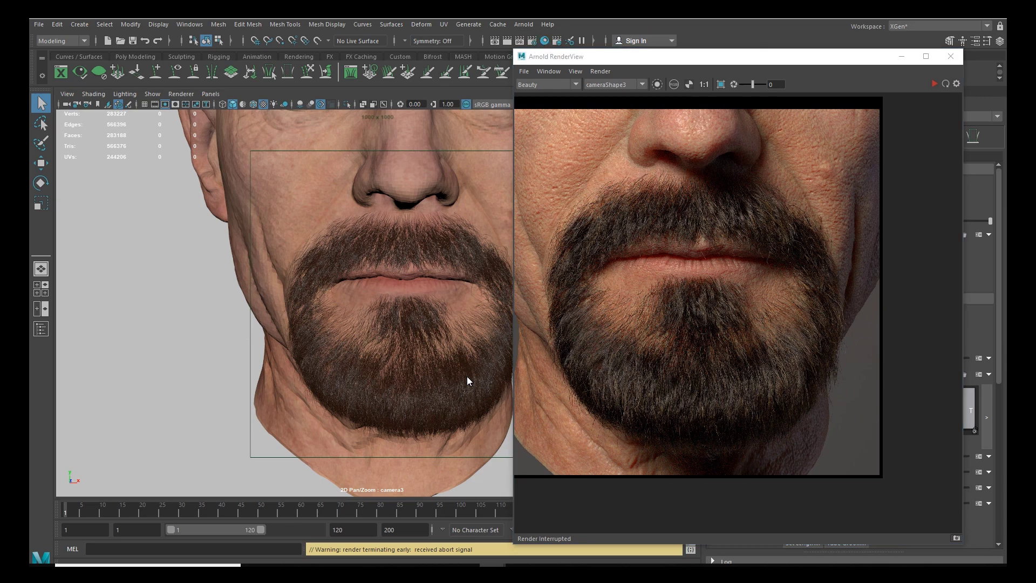
Step: Place the beard_SH material editor beside the viewport, set the Arnold test resolution to 100%, and store a snapshot of the beard render
{"action": "left_click_drag", "start_coordinate": [30, 59], "coordinate": [112, 60]}
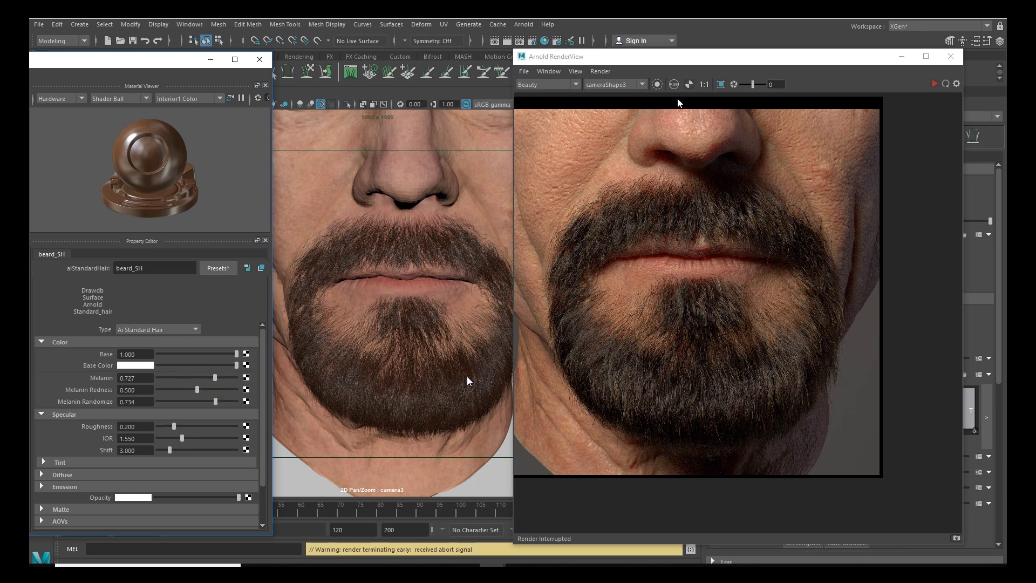
{"action": "left_click", "coordinate": [574, 72]}
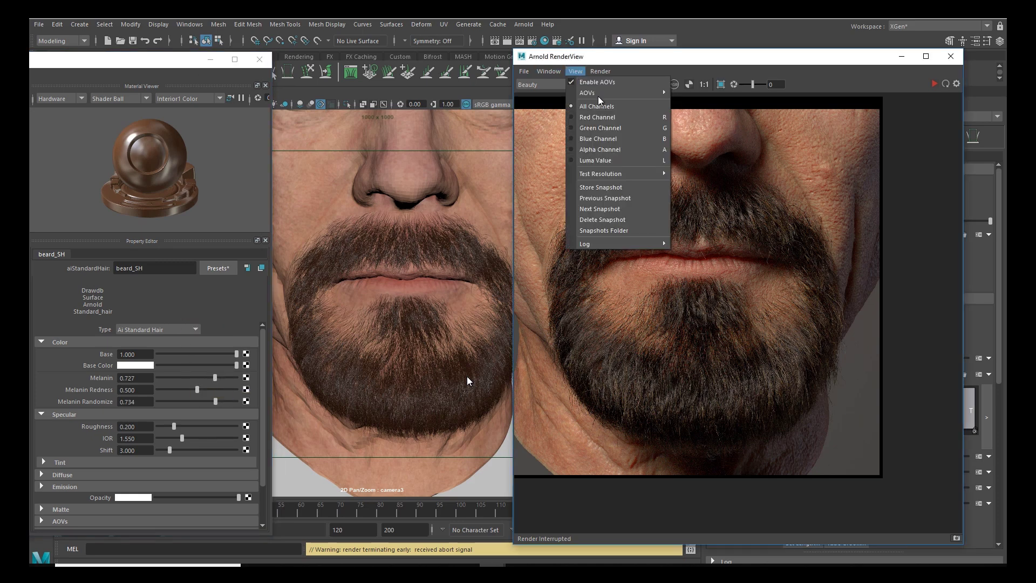
{"action": "mouse_move", "coordinate": [615, 172]}
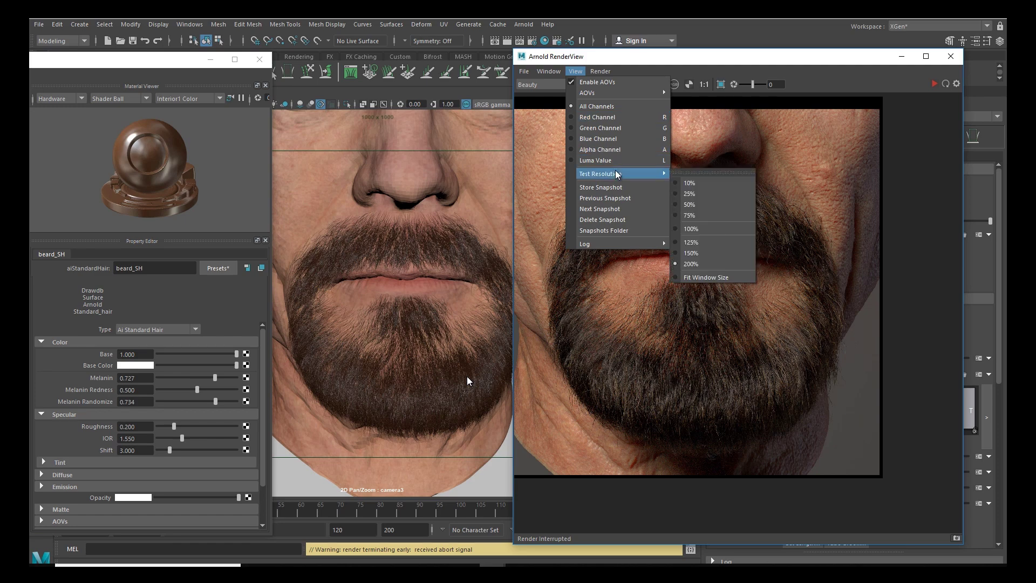
{"action": "left_click", "coordinate": [698, 231]}
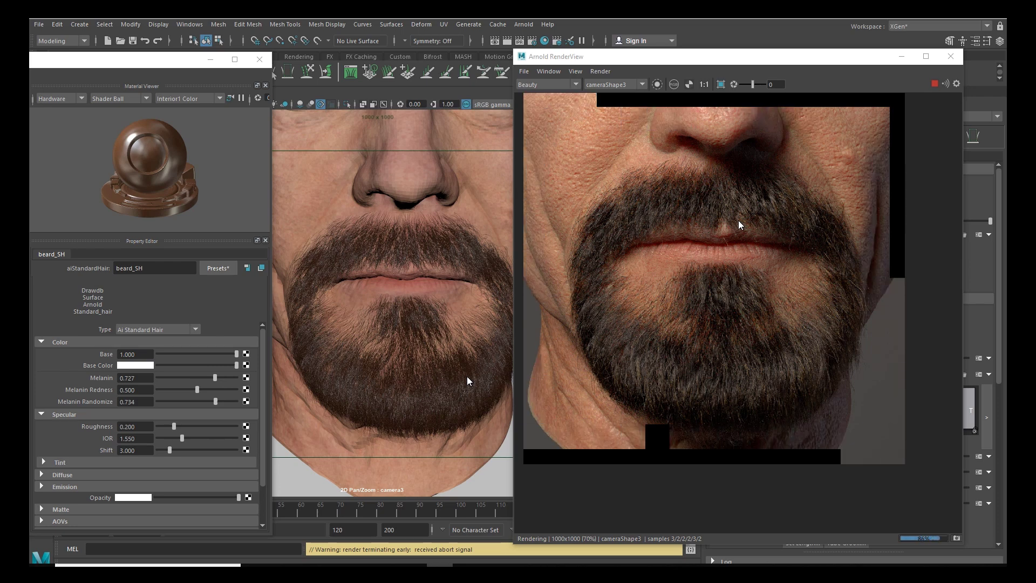
{"action": "left_click", "coordinate": [956, 538]}
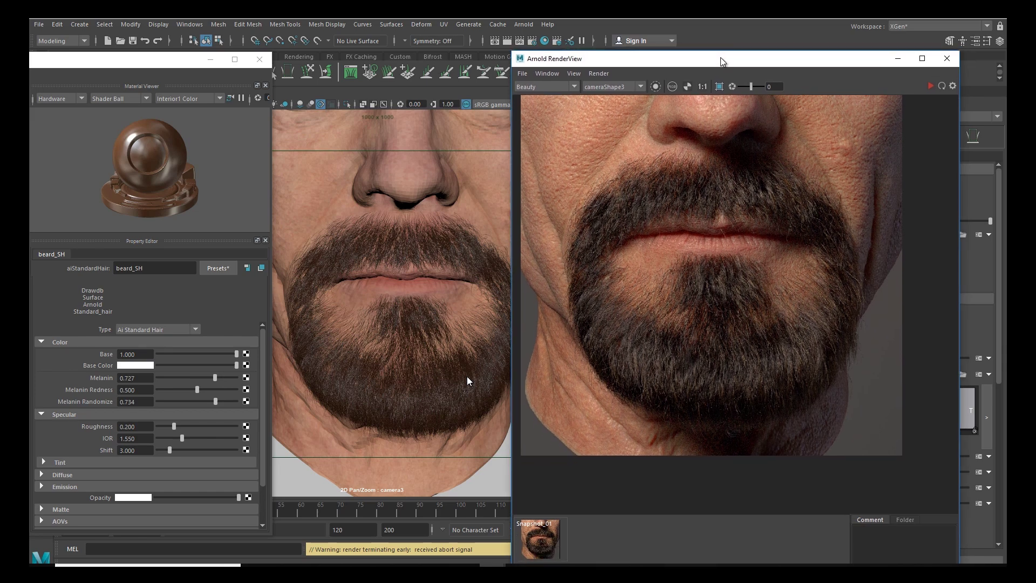
Step: Set beard_SH's Melanin to 0.448 and Melanin Randomize to 0.902, and region-render the mustache and the lower beard
{"action": "left_click_drag", "start_coordinate": [214, 378], "coordinate": [229, 402]}
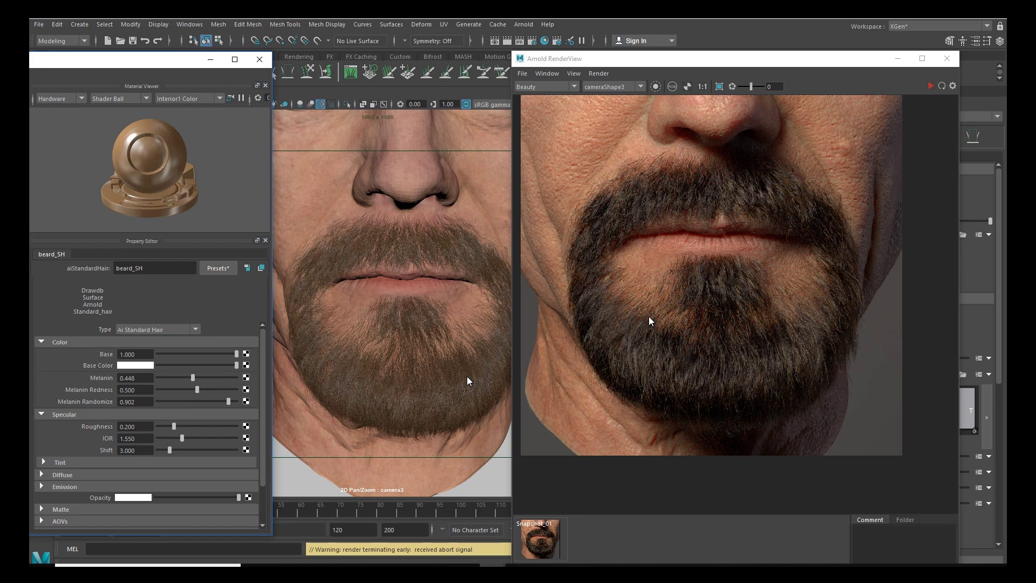
{"action": "left_click_drag", "start_coordinate": [559, 257], "coordinate": [853, 147]}
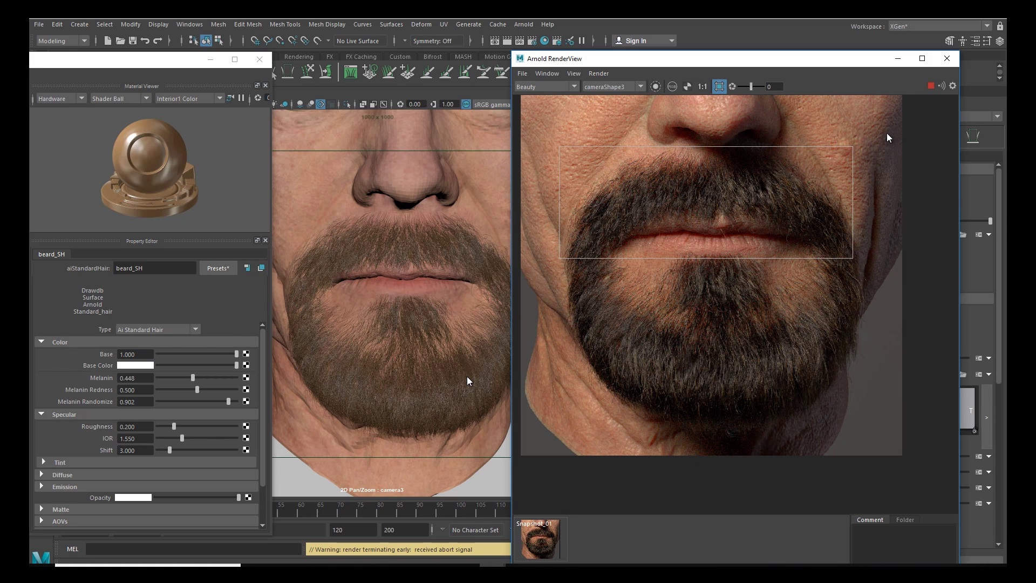
{"action": "mouse_move", "coordinate": [757, 51]}
{"action": "left_mouse_down"}
{"action": "mouse_move", "coordinate": [752, 74]}
{"action": "mouse_move", "coordinate": [749, 62]}
{"action": "left_mouse_up"}
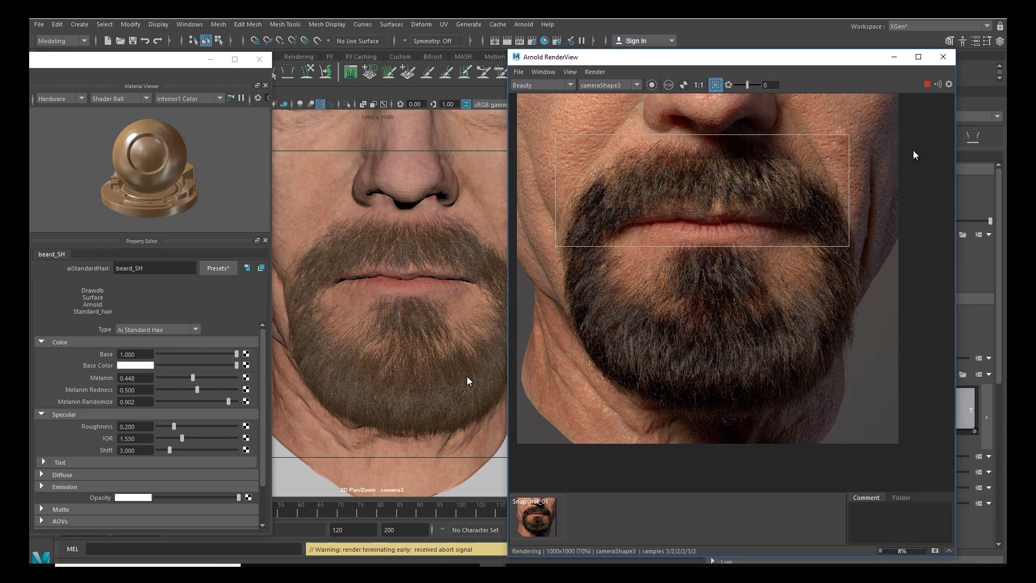
{"action": "middle_click_drag", "start_coordinate": [912, 148], "coordinate": [920, 170]}
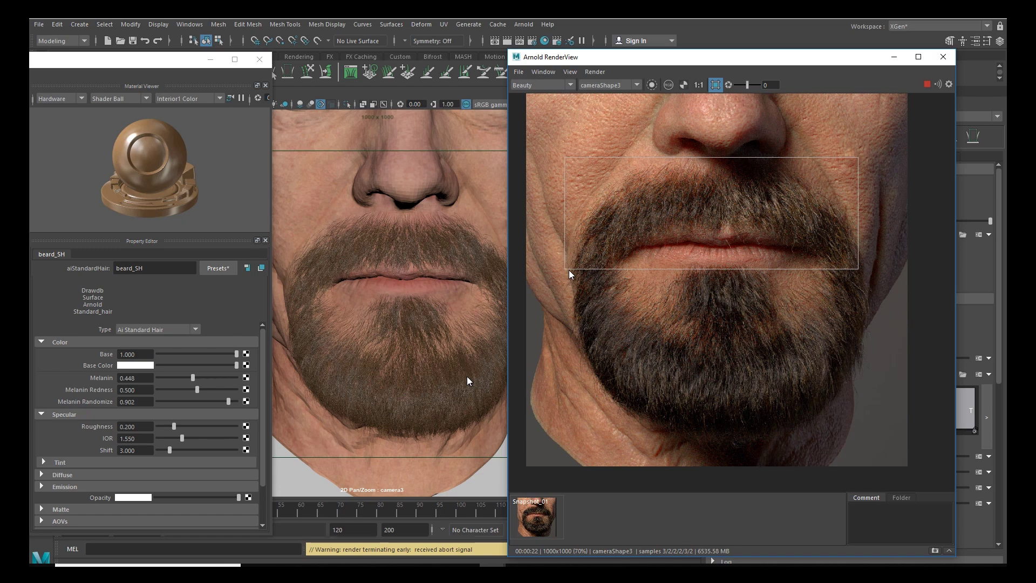
{"action": "left_click_drag", "start_coordinate": [552, 434], "coordinate": [872, 260]}
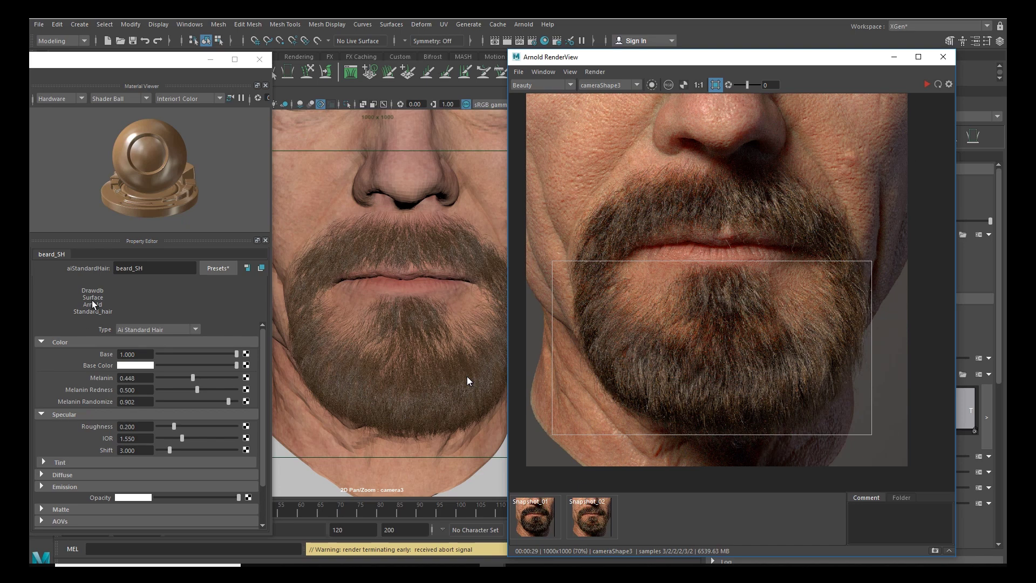
Step: Set beard_SH's Melanin to 0.392, Melanin Redness to 0.860 and Melanin Randomize to 0.755, and region-render the mustache and lower beard
{"action": "mouse_move", "coordinate": [228, 401]}
{"action": "left_mouse_down"}
{"action": "mouse_move", "coordinate": [216, 403]}
{"action": "mouse_move", "coordinate": [224, 393]}
{"action": "left_mouse_up"}
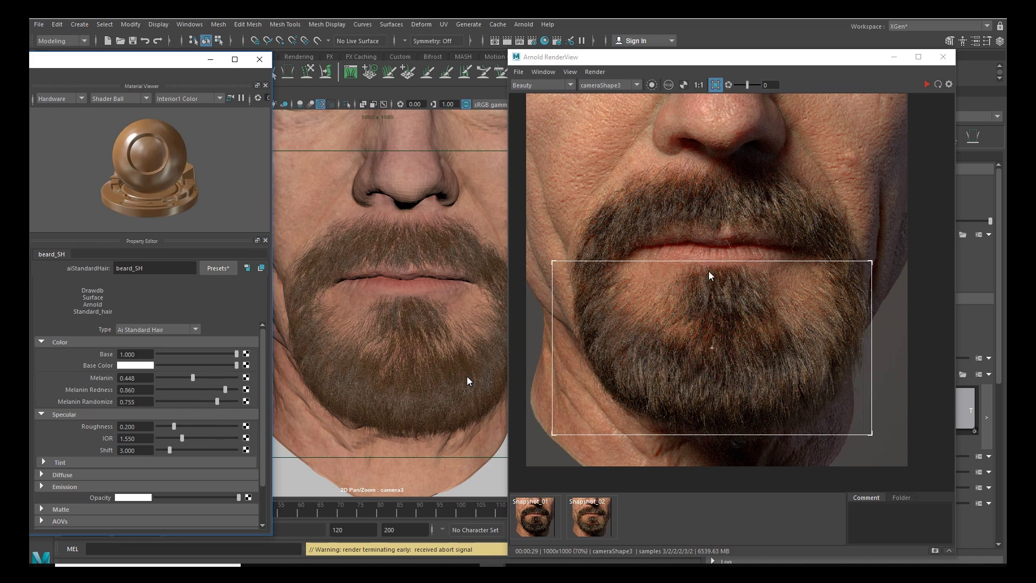
{"action": "left_click_drag", "start_coordinate": [193, 377], "coordinate": [189, 378]}
{"action": "left_click", "coordinate": [753, 212]}
{"action": "left_click_drag", "start_coordinate": [565, 143], "coordinate": [865, 265]}
{"action": "left_click", "coordinate": [927, 84]}
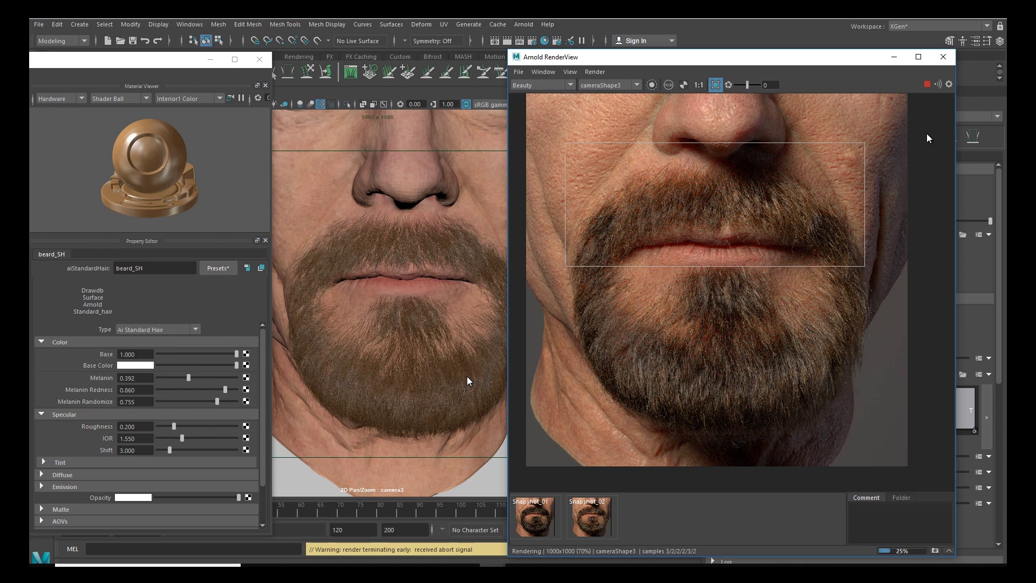
{"action": "key", "text": "Escape"}
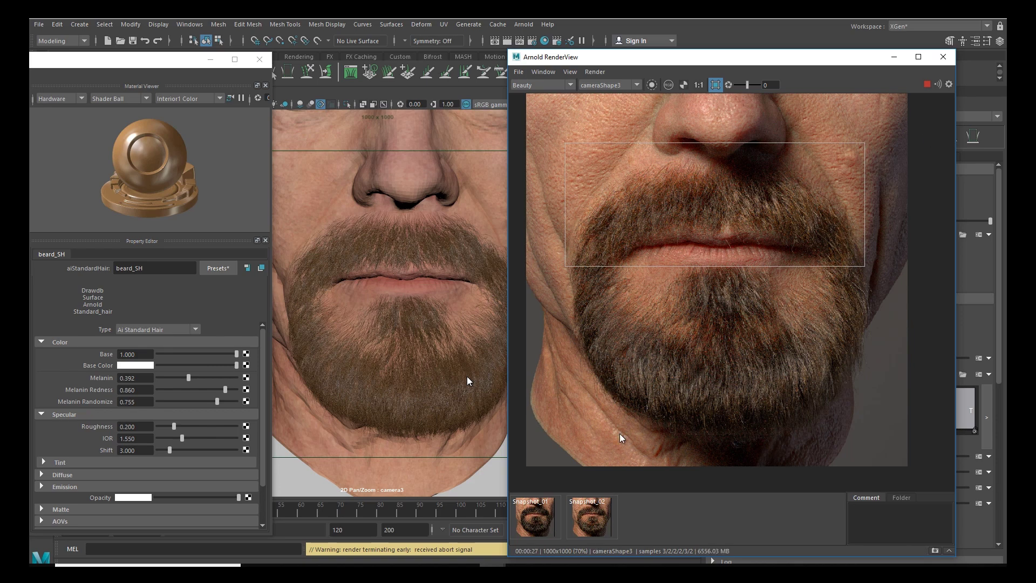
{"action": "left_click_drag", "start_coordinate": [570, 448], "coordinate": [876, 253]}
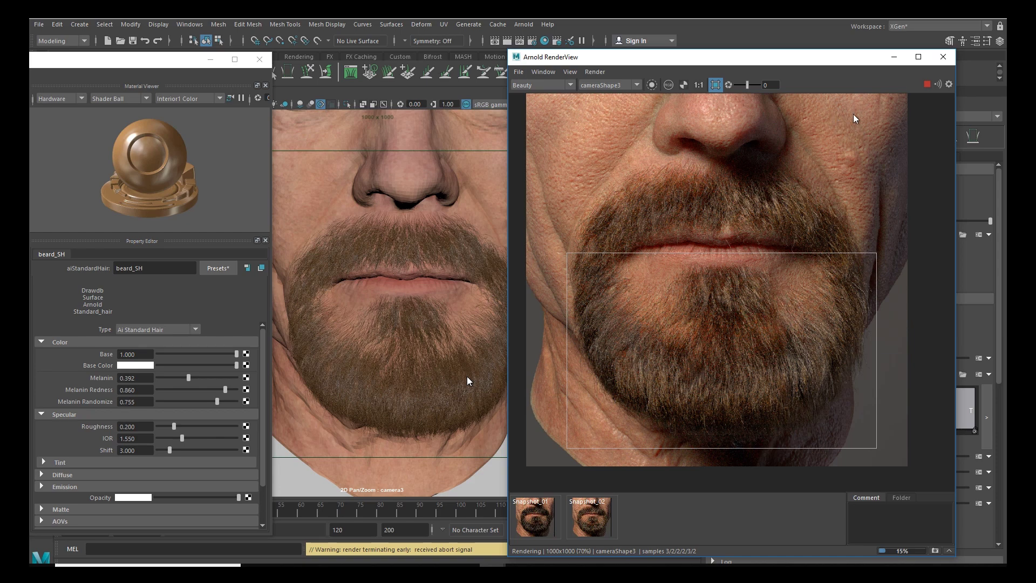
{"action": "left_click", "coordinate": [927, 85]}
Step: Set beard_SH's Melanin Redness to 0.5 and region-render the mustache and the lower beard
{"action": "left_click", "coordinate": [594, 516]}
{"action": "left_click", "coordinate": [593, 517]}
{"action": "left_click", "coordinate": [135, 390]}
{"action": "type", "text": "0.5"}
{"action": "key", "text": "Return"}
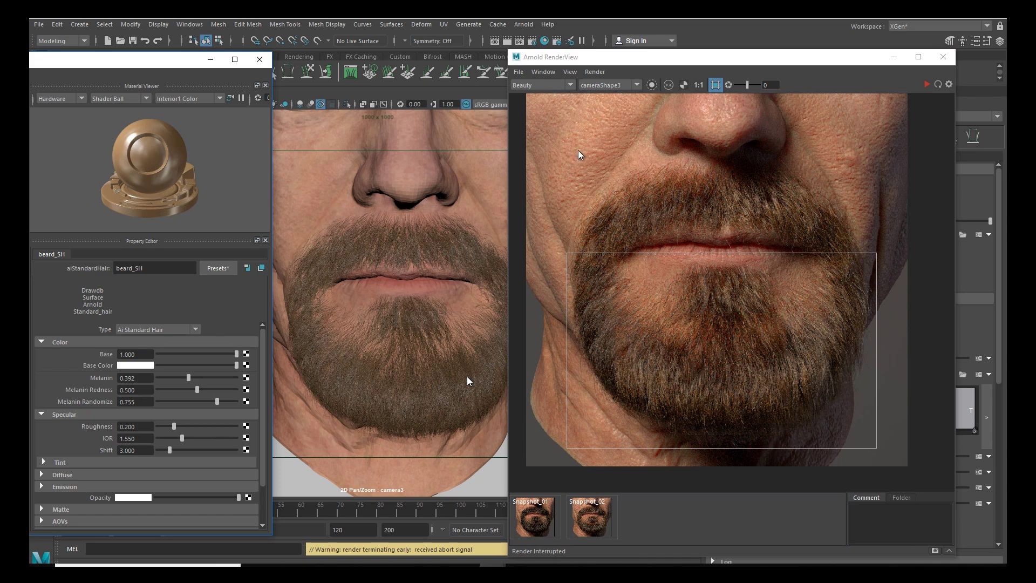
{"action": "left_click_drag", "start_coordinate": [571, 139], "coordinate": [860, 264]}
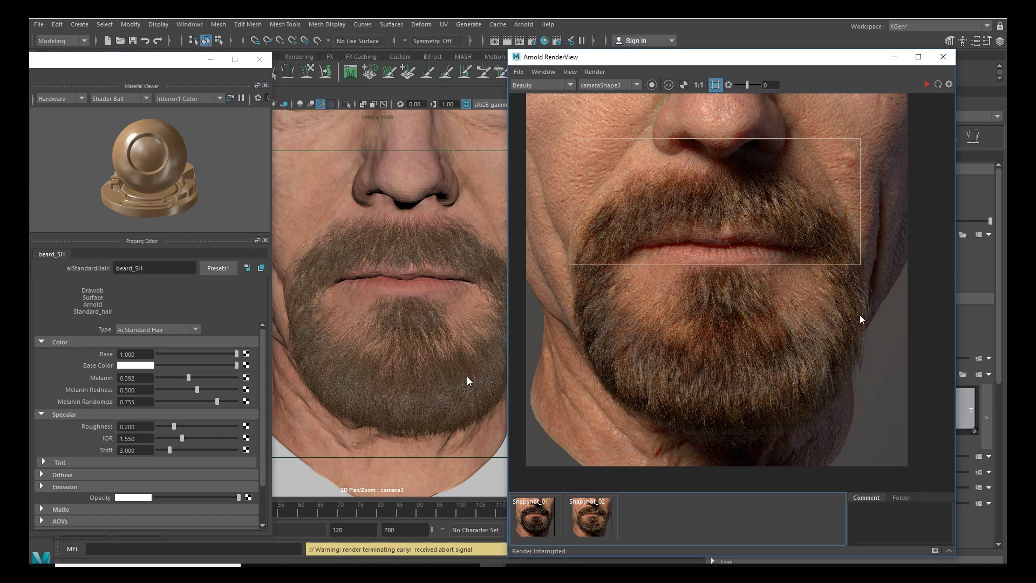
{"action": "left_click", "coordinate": [926, 83]}
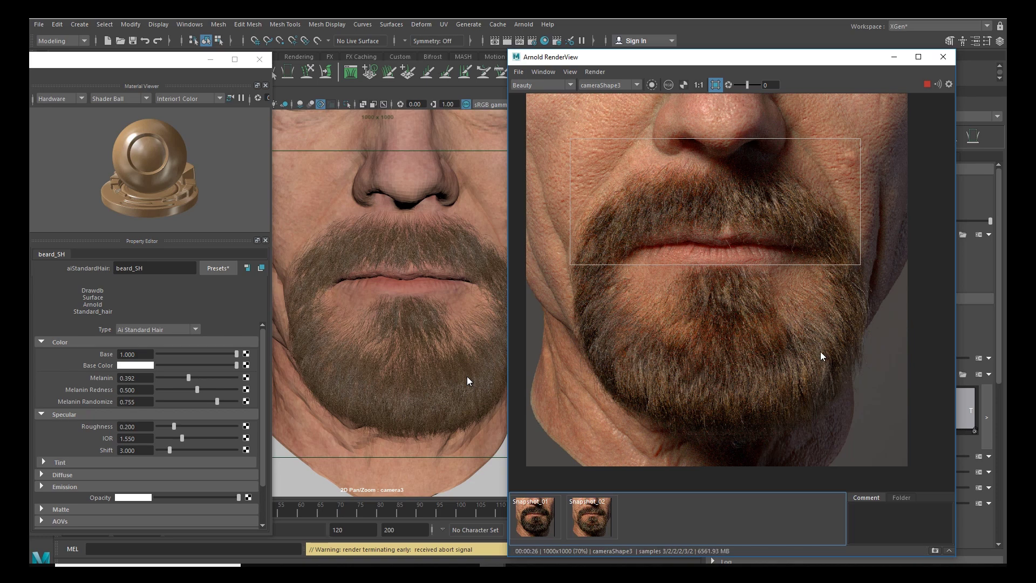
{"action": "left_click_drag", "start_coordinate": [560, 453], "coordinate": [885, 262]}
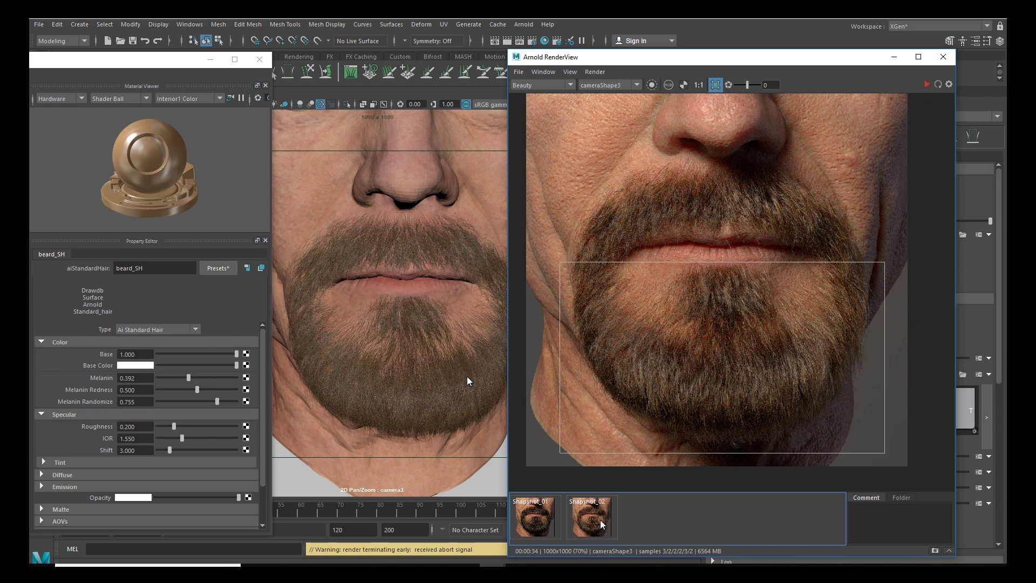
Step: Turn off the crop region and compare the current beard render with Snapshot_02
{"action": "left_click", "coordinate": [715, 85]}
{"action": "left_click", "coordinate": [603, 513]}
{"action": "left_click", "coordinate": [603, 513]}
{"action": "left_click", "coordinate": [603, 513]}
{"action": "left_click", "coordinate": [604, 513]}
{"action": "left_click", "coordinate": [603, 513]}
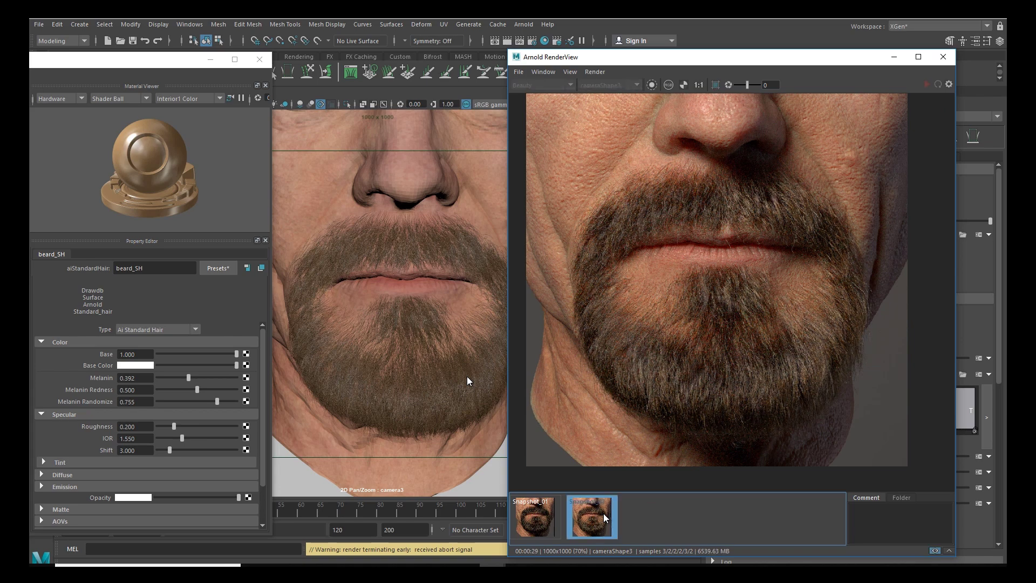
Step: Set beard_SH's Melanin to 0.6 and region-render the mustache area
{"action": "left_click", "coordinate": [190, 384]}
{"action": "left_click_drag", "start_coordinate": [190, 384], "coordinate": [201, 384]}
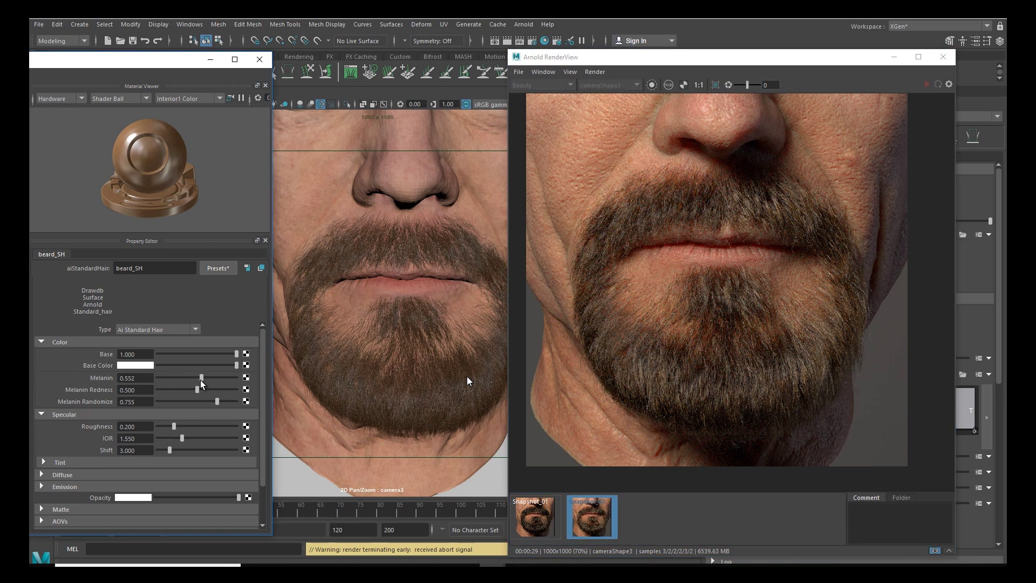
{"action": "double_click", "coordinate": [121, 378]}
{"action": "type", "text": "0.5"}
{"action": "key", "text": "Return"}
{"action": "double_click", "coordinate": [121, 378]}
{"action": "type", "text": "0.6"}
{"action": "key", "text": "Return"}
{"action": "left_click_drag", "start_coordinate": [565, 272], "coordinate": [874, 168]}
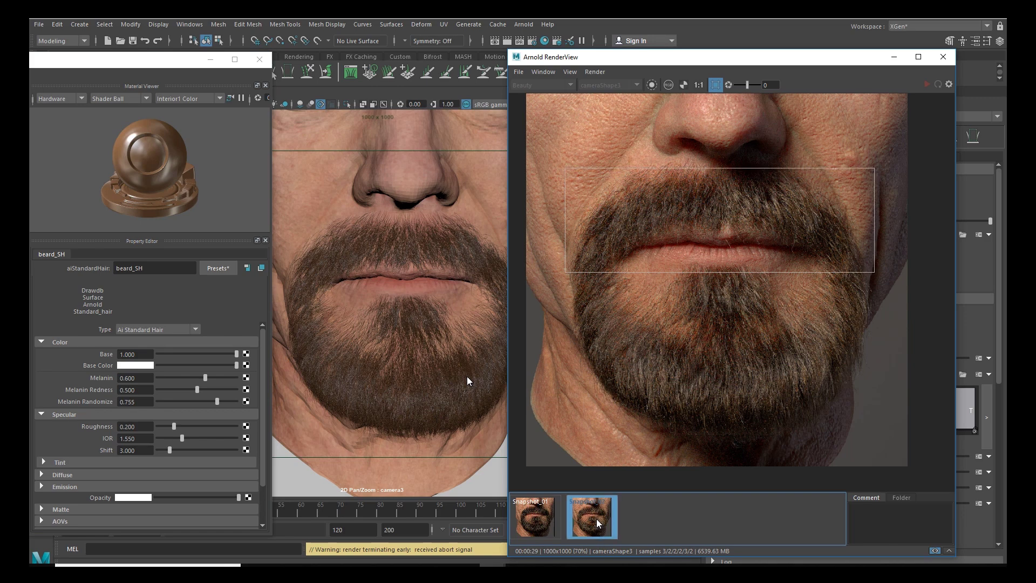
{"action": "left_click_drag", "start_coordinate": [554, 276], "coordinate": [887, 150]}
{"action": "left_click", "coordinate": [924, 85]}
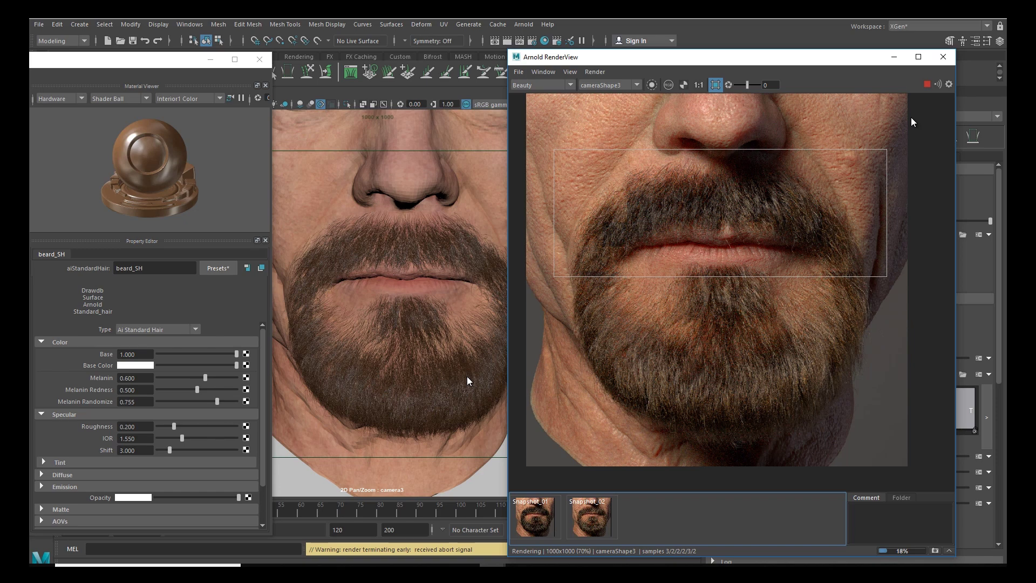
Step: Compare the running mustache render with Snapshot_01 and Snapshot_02
{"action": "left_click", "coordinate": [534, 519]}
{"action": "left_click", "coordinate": [578, 524]}
{"action": "left_click", "coordinate": [578, 524]}
{"action": "left_click", "coordinate": [578, 524]}
{"action": "left_click", "coordinate": [578, 525]}
{"action": "left_click", "coordinate": [577, 524]}
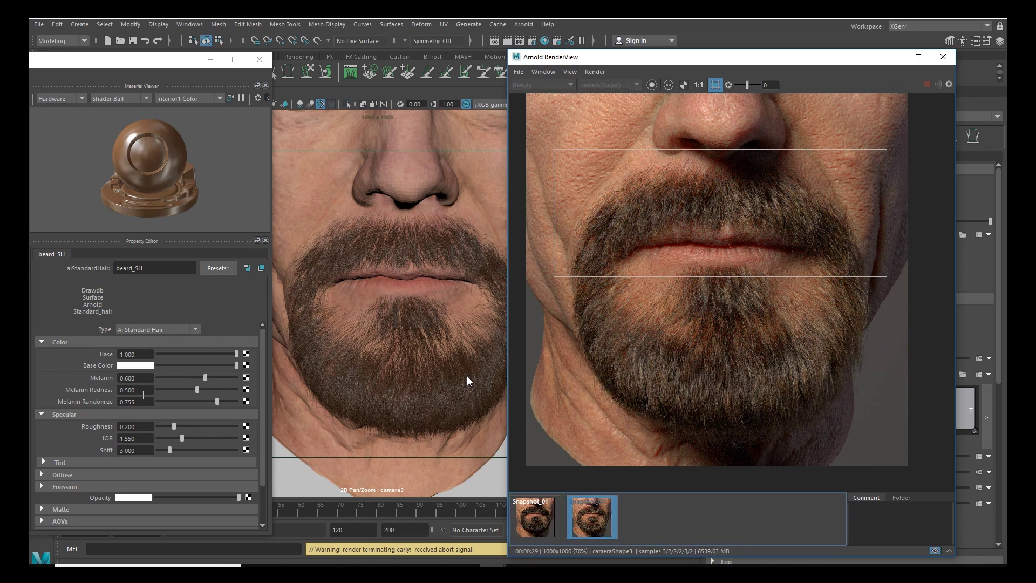
Step: Set beard_SH's Melanin to 0.5 and region-render the mustache and the lower beard, comparing with Snapshot_02
{"action": "left_click_drag", "start_coordinate": [144, 378], "coordinate": [110, 380]}
{"action": "type", "text": "0.5"}
{"action": "key", "text": "Return"}
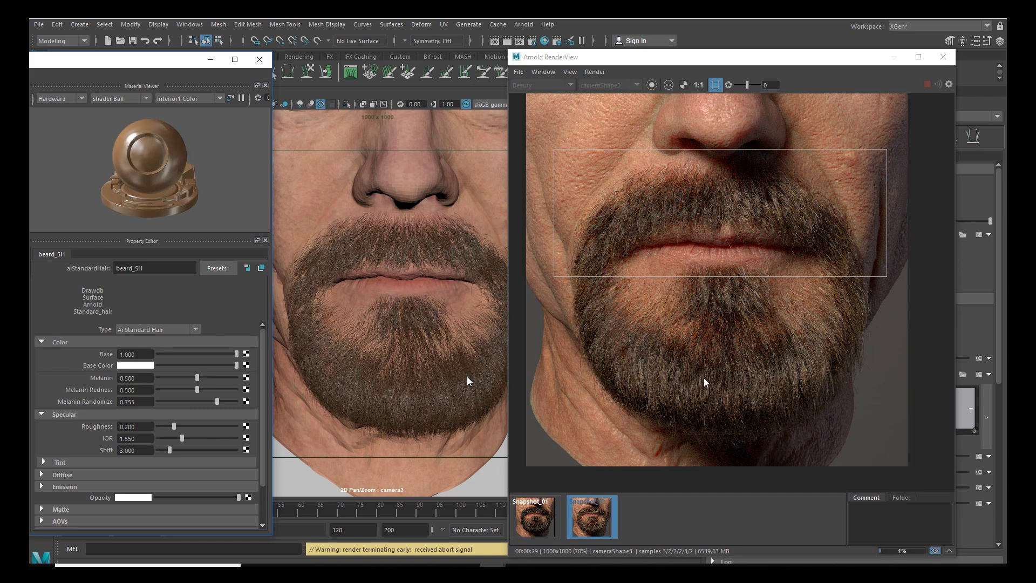
{"action": "left_click", "coordinate": [604, 521]}
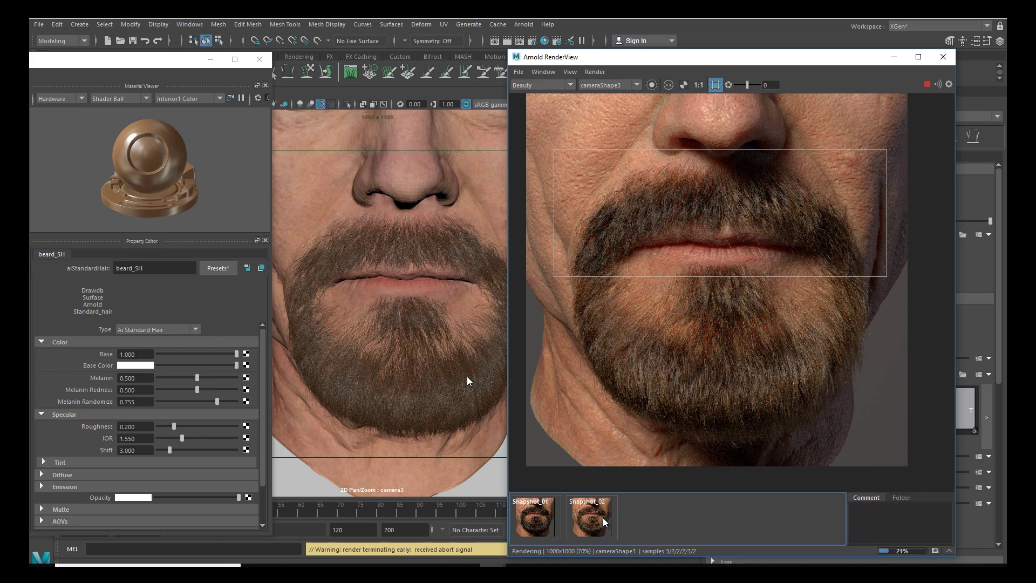
{"action": "left_click", "coordinate": [603, 517]}
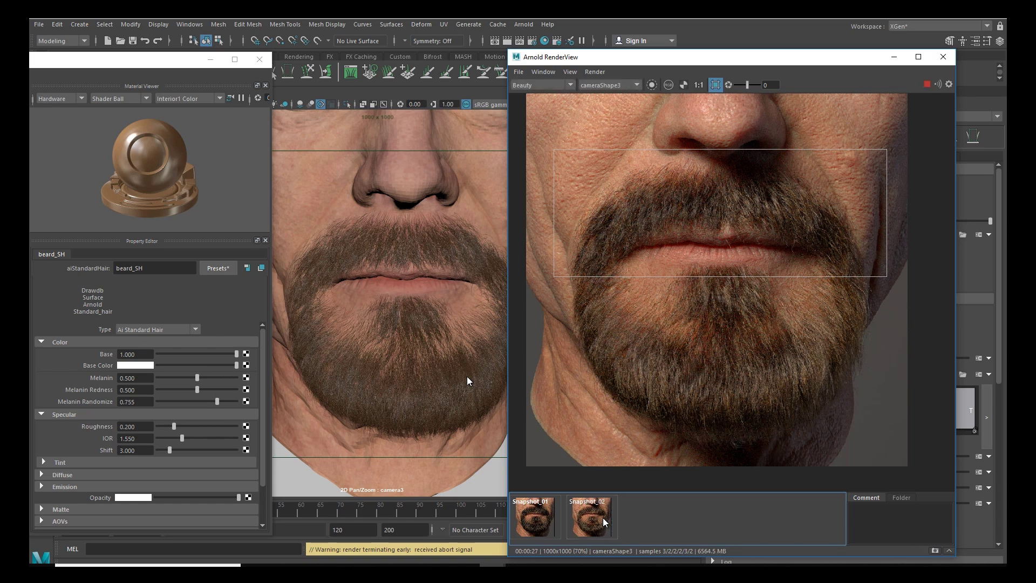
{"action": "left_click_drag", "start_coordinate": [549, 457], "coordinate": [911, 260]}
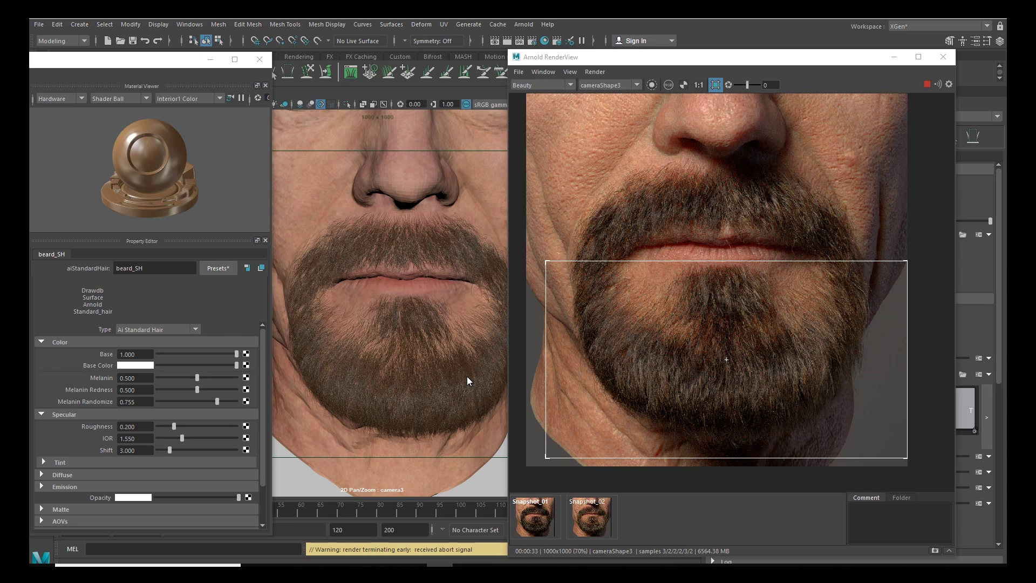
{"action": "left_click", "coordinate": [927, 85]}
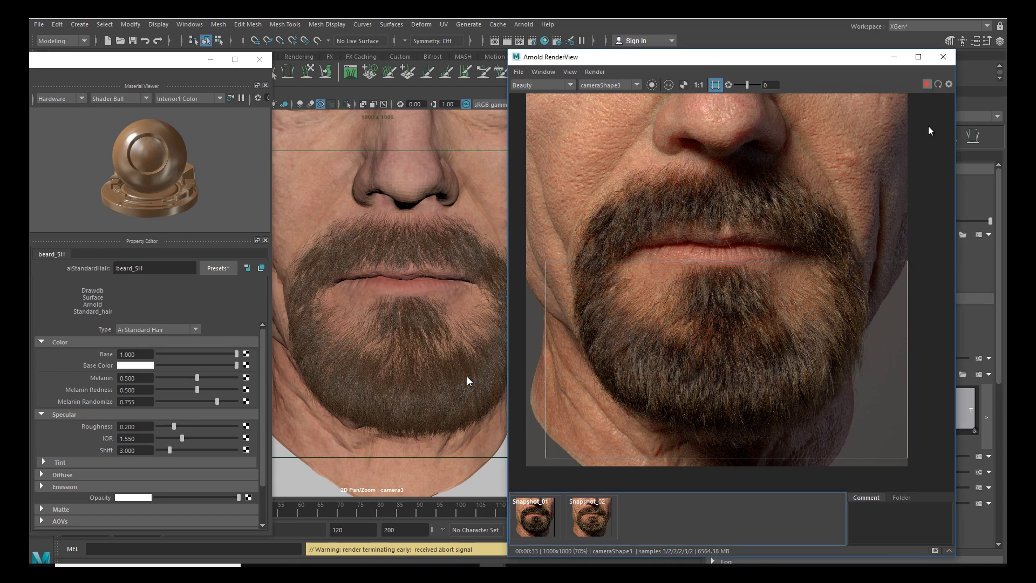
Step: Store a snapshot of the beard render, disable the crop region, and render the full head through cameraShape1
{"action": "left_click", "coordinate": [934, 549]}
{"action": "left_click", "coordinate": [716, 86]}
{"action": "left_click", "coordinate": [625, 85]}
{"action": "left_click", "coordinate": [619, 93]}
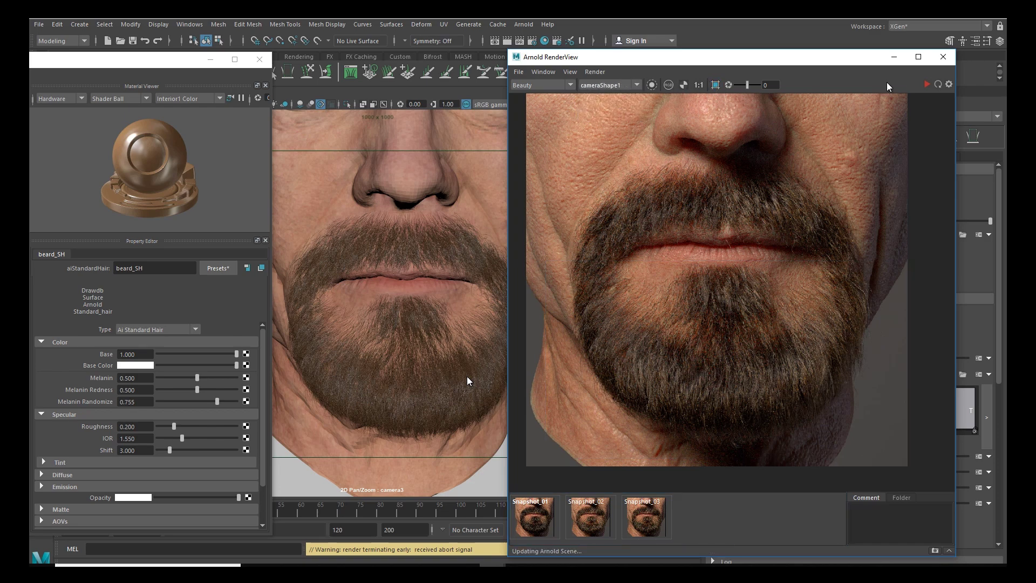
{"action": "left_click", "coordinate": [925, 84]}
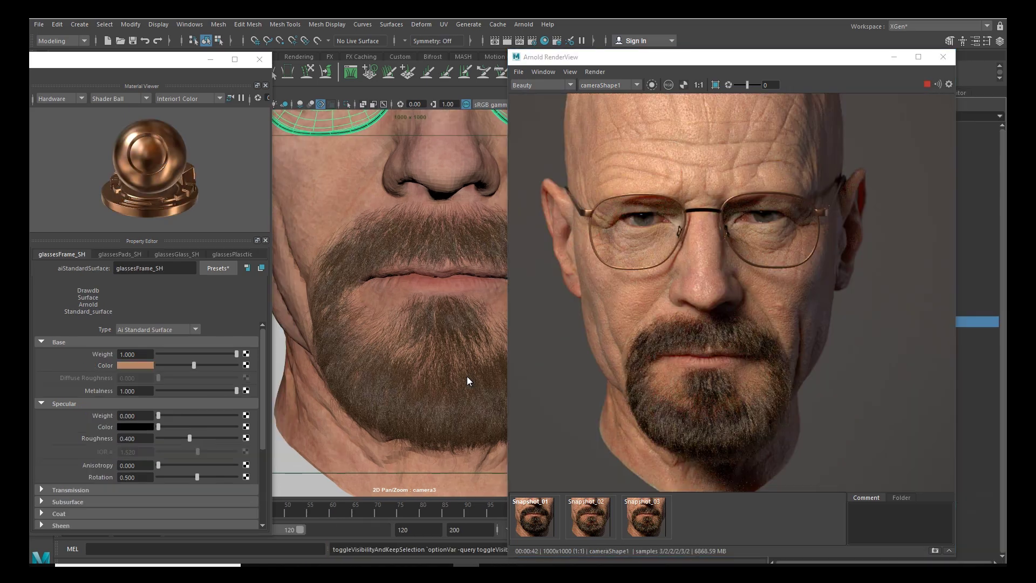
Step: Stop the full-head render and examine its beard, checking it against Snapshot_03
{"action": "scroll", "coordinate": [795, 281], "scroll_direction": "down", "scroll_amount": 2}
{"action": "left_click", "coordinate": [924, 84]}
{"action": "middle_click_drag", "start_coordinate": [815, 242], "coordinate": [791, 269]}
{"action": "left_click", "coordinate": [657, 517]}
{"action": "left_click", "coordinate": [657, 516]}
{"action": "scroll", "coordinate": [720, 363], "scroll_direction": "up", "scroll_amount": 2}
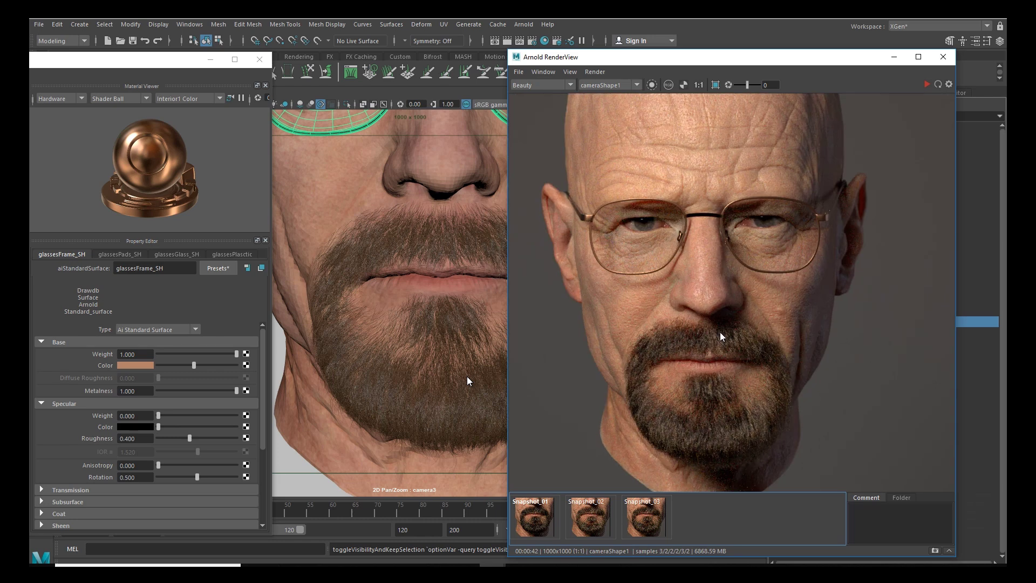
{"action": "middle_click_drag", "start_coordinate": [720, 363], "coordinate": [722, 305]}
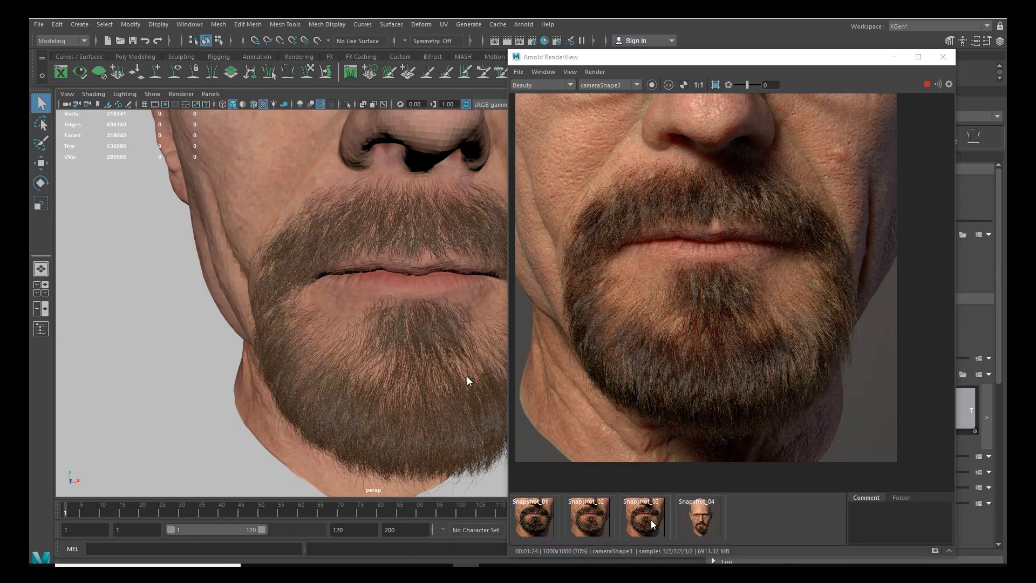
Step: Compare the new cameraShape3 close-up render with Snapshot_03
{"action": "left_click", "coordinate": [651, 521]}
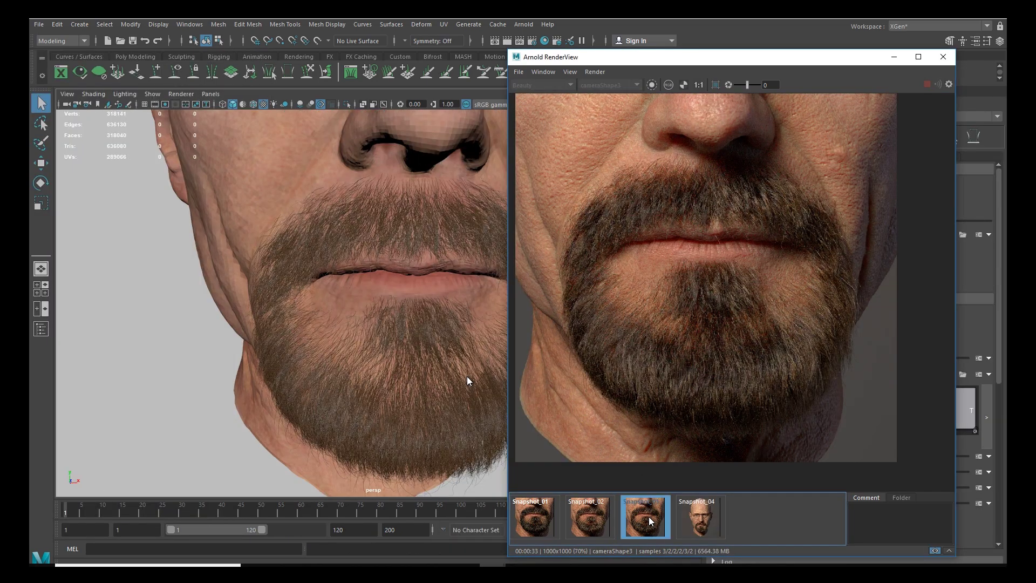
{"action": "left_click", "coordinate": [649, 519]}
{"action": "left_click", "coordinate": [650, 519]}
{"action": "left_click", "coordinate": [649, 519]}
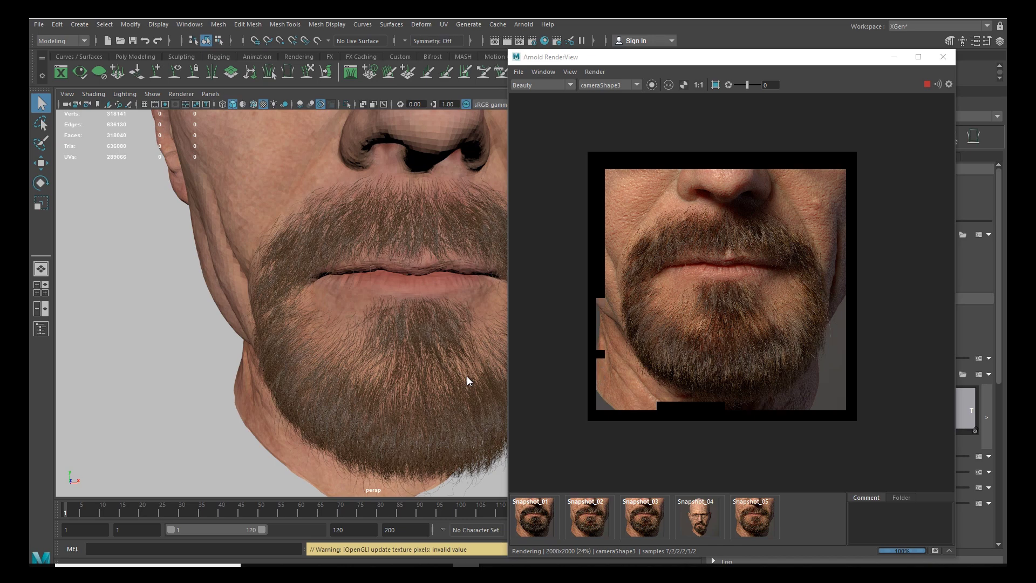
Step: Examine the hair detail around the mouth and chin in the 2000x2000 cameraShape3 render
{"action": "scroll", "coordinate": [758, 330], "scroll_direction": "up", "scroll_amount": 3}
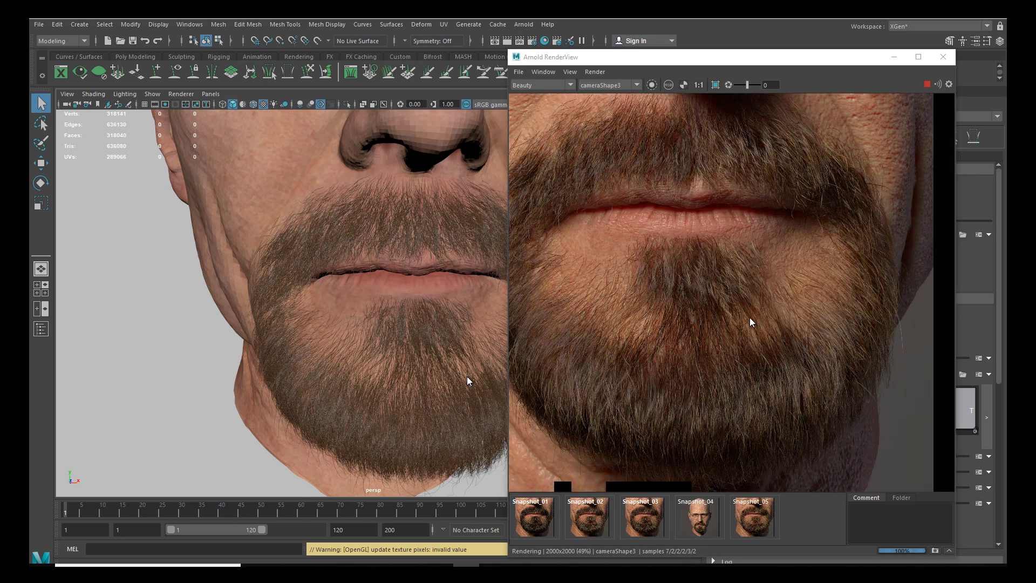
{"action": "mouse_move", "coordinate": [735, 328]}
{"action": "middle_mouse_down"}
{"action": "mouse_move", "coordinate": [743, 386]}
{"action": "mouse_move", "coordinate": [720, 400]}
{"action": "mouse_move", "coordinate": [724, 321]}
{"action": "middle_mouse_up"}
{"action": "scroll", "coordinate": [724, 321], "scroll_direction": "down", "scroll_amount": 3}
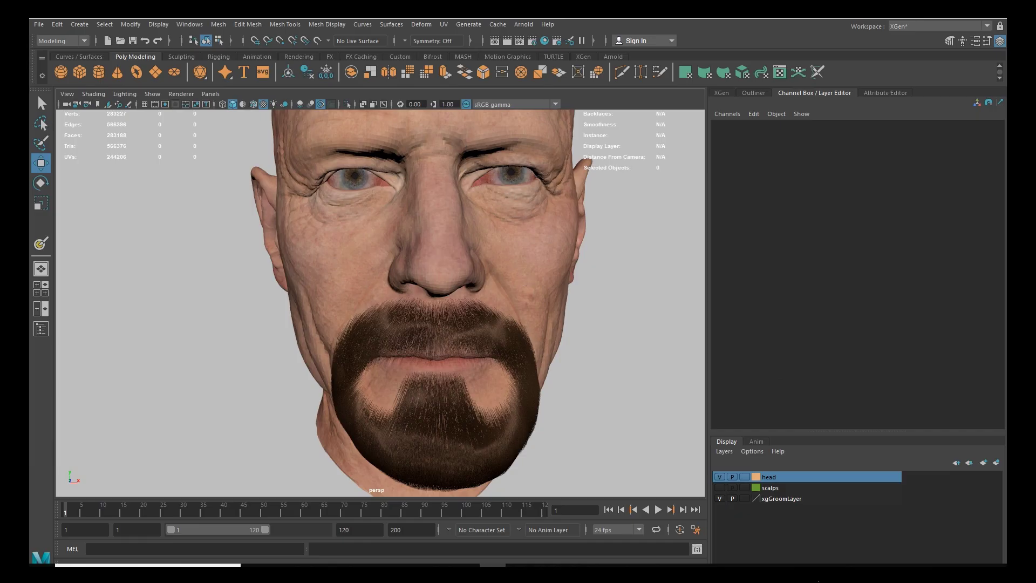
{"action": "left_click", "coordinate": [1019, 545]}
{"action": "left_click_drag", "start_coordinate": [1019, 546], "coordinate": [1031, 547]}
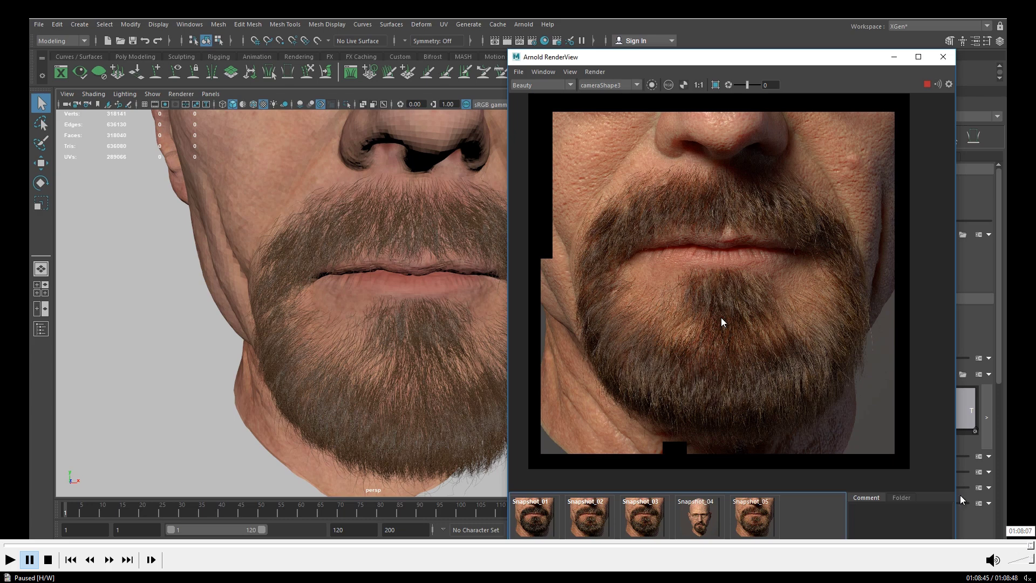